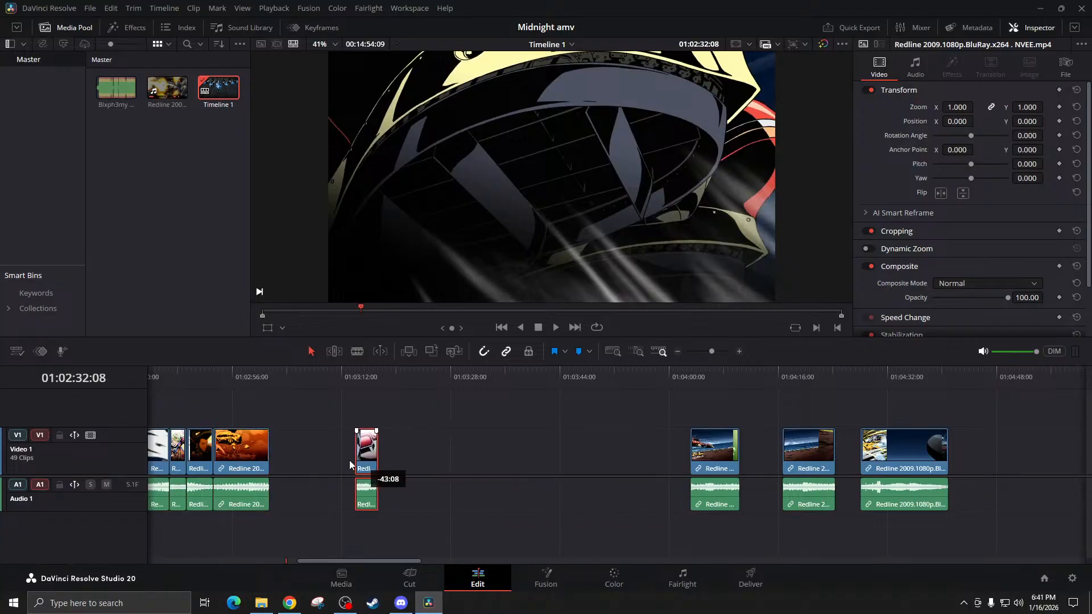
Move the detached clips following the assembled sequence back so they sit end to end without gaps, up to about 01:03:32
left_click_drag(718, 466, 322, 455)
left_click_drag(817, 459, 373, 462)
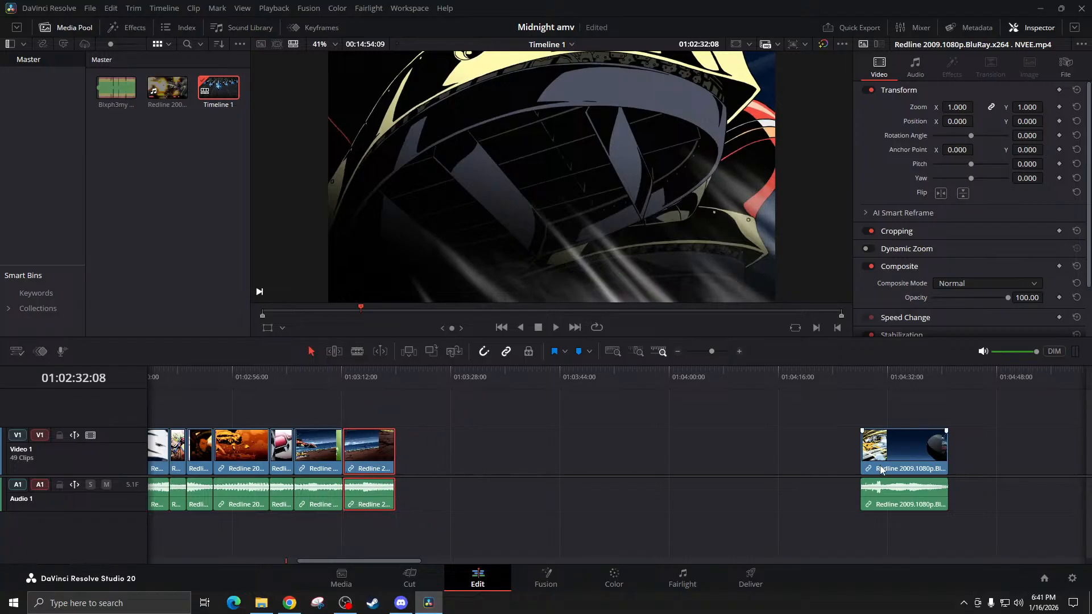
left_click_drag(895, 471, 429, 466)
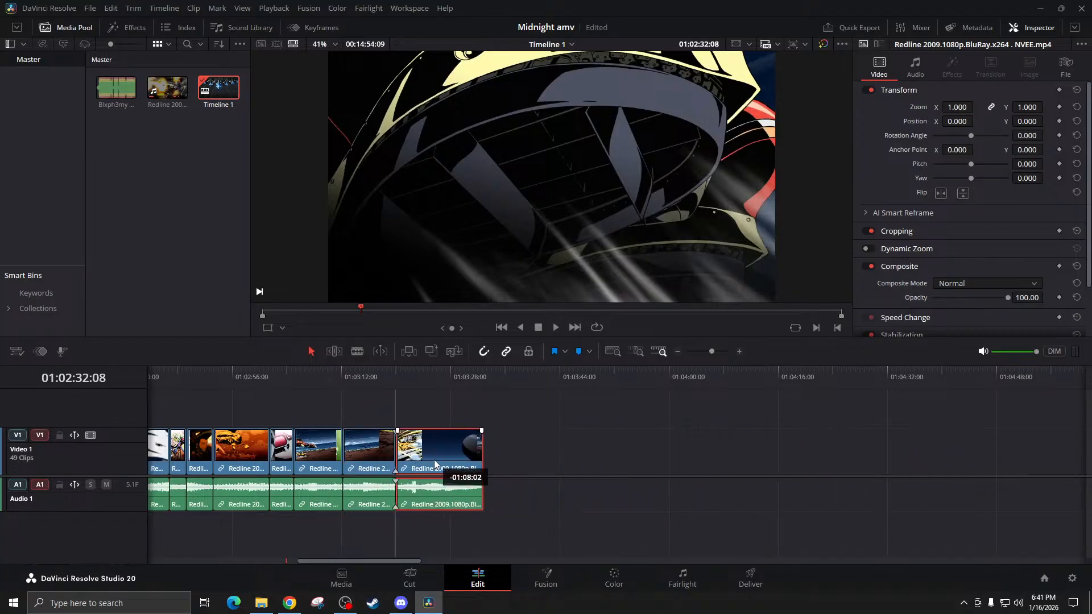
Shift the next group of detached clips earlier in stages, so its leading clips butt against the end of the sequence
left_click(469, 376)
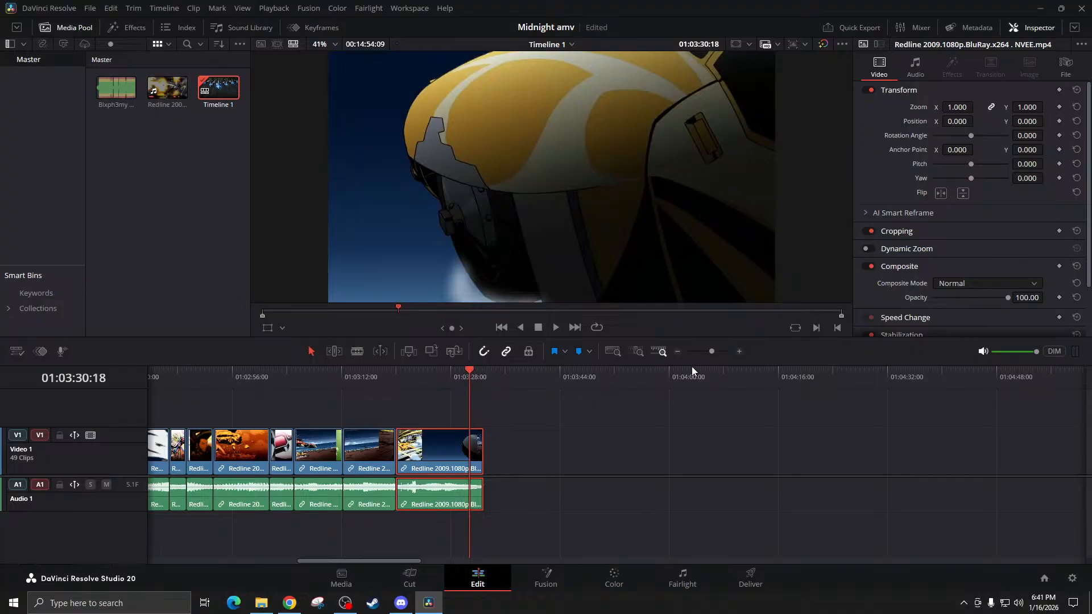
left_click(678, 352)
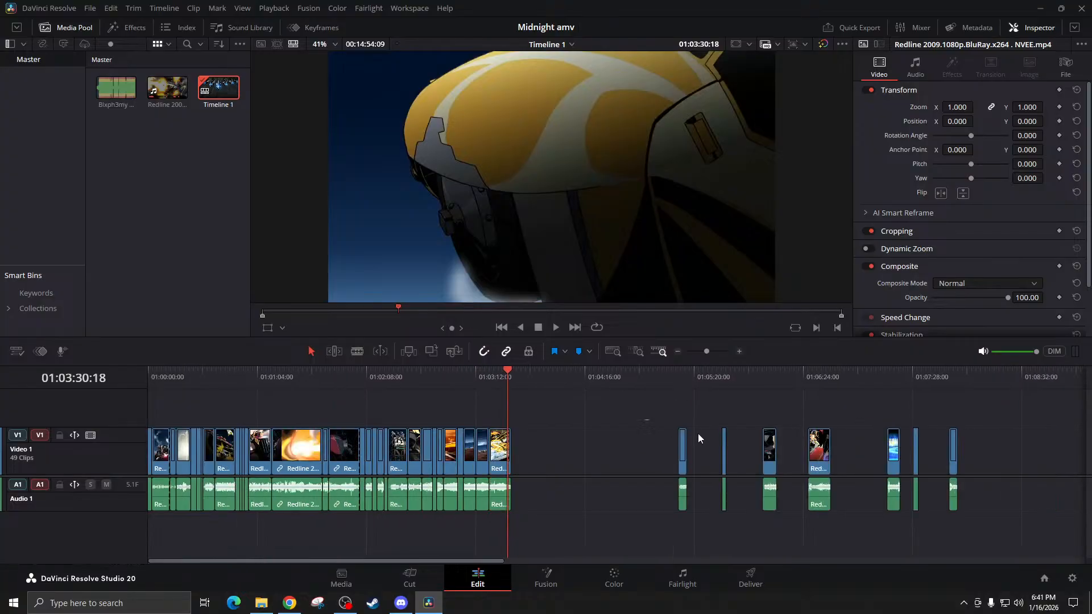
left_click_drag(646, 421, 988, 494)
left_click_drag(772, 461, 609, 458)
left_click_drag(547, 401, 913, 499)
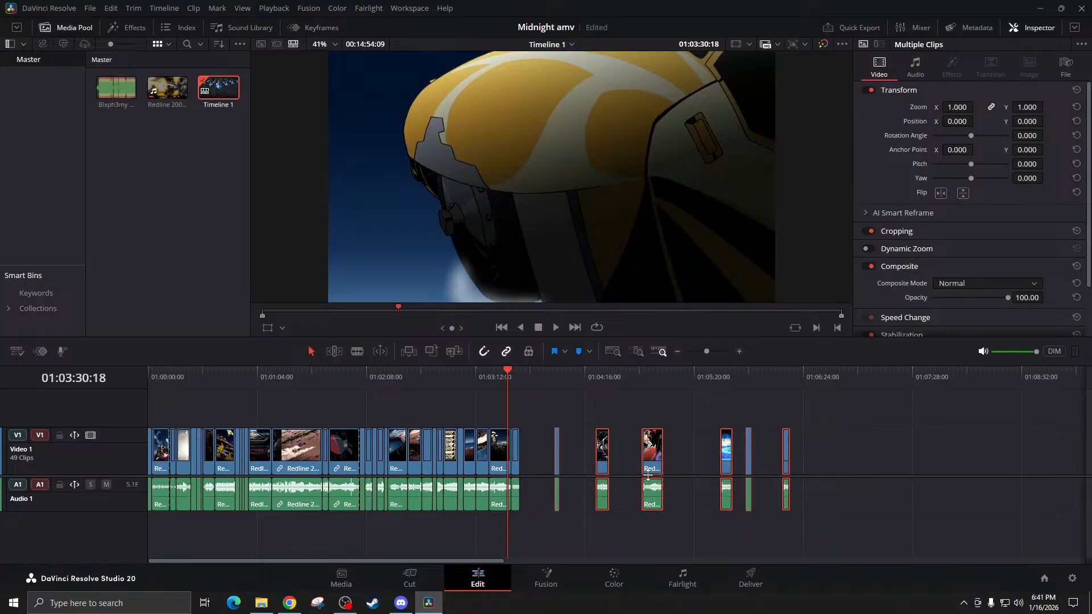
left_click_drag(647, 475, 612, 475)
left_click_drag(554, 405, 858, 511)
left_click_drag(611, 466, 574, 463)
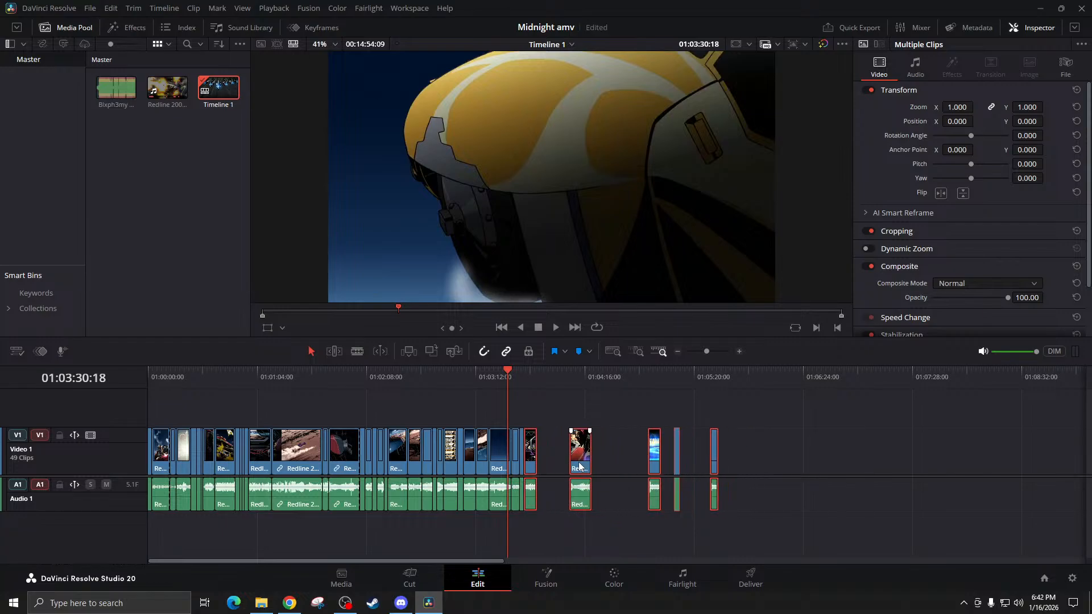
Close the remaining gaps in this group so its clips run continuously up to about 01:04:16
left_click_drag(569, 396, 798, 502)
left_click_drag(588, 462, 555, 463)
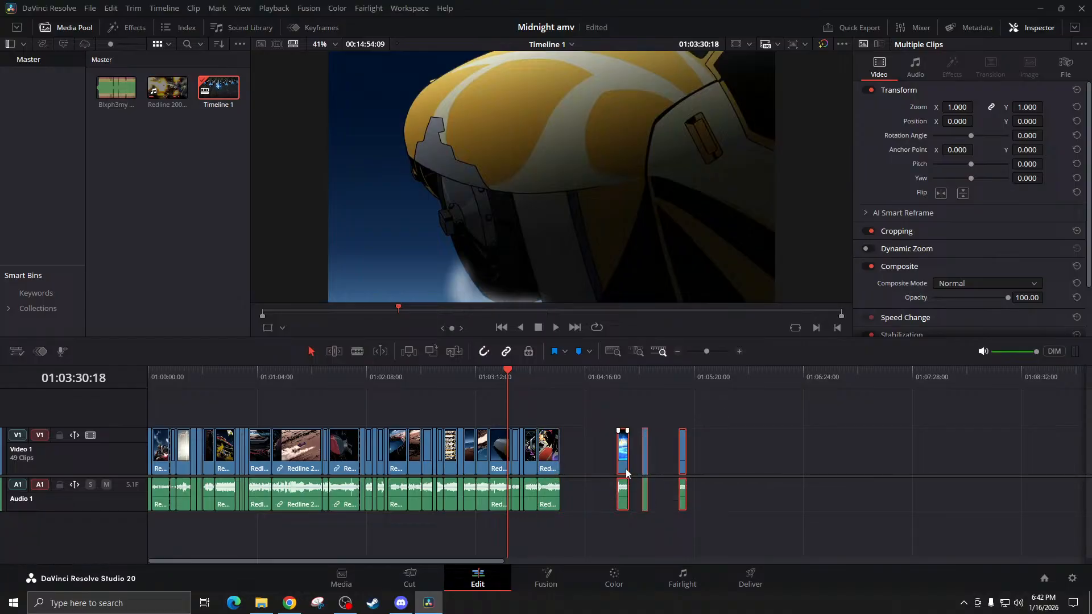
left_click_drag(626, 469, 572, 466)
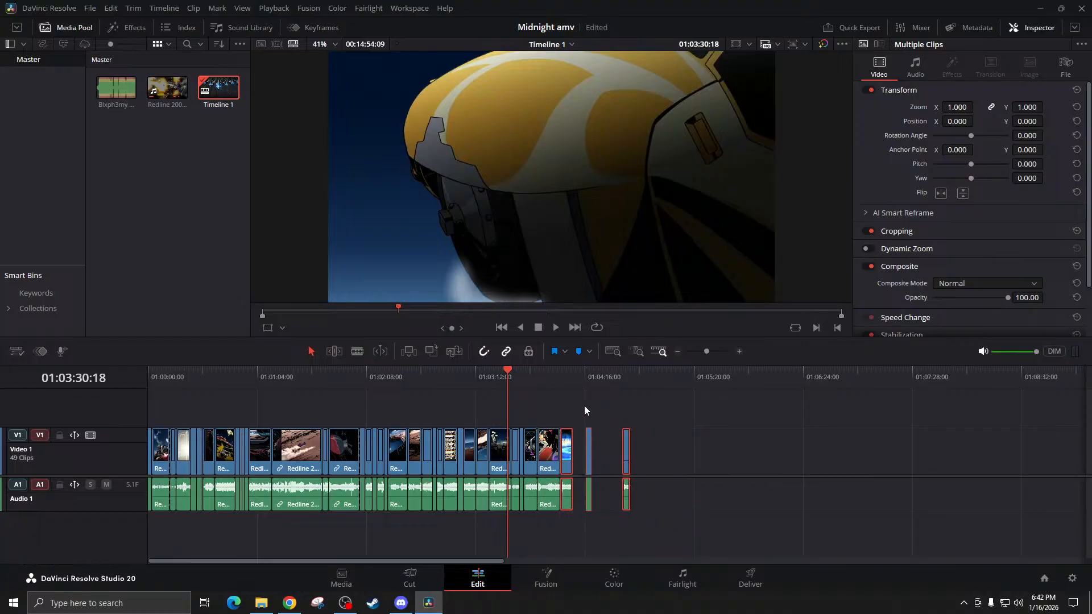
left_click_drag(585, 406, 588, 462)
left_click(613, 449)
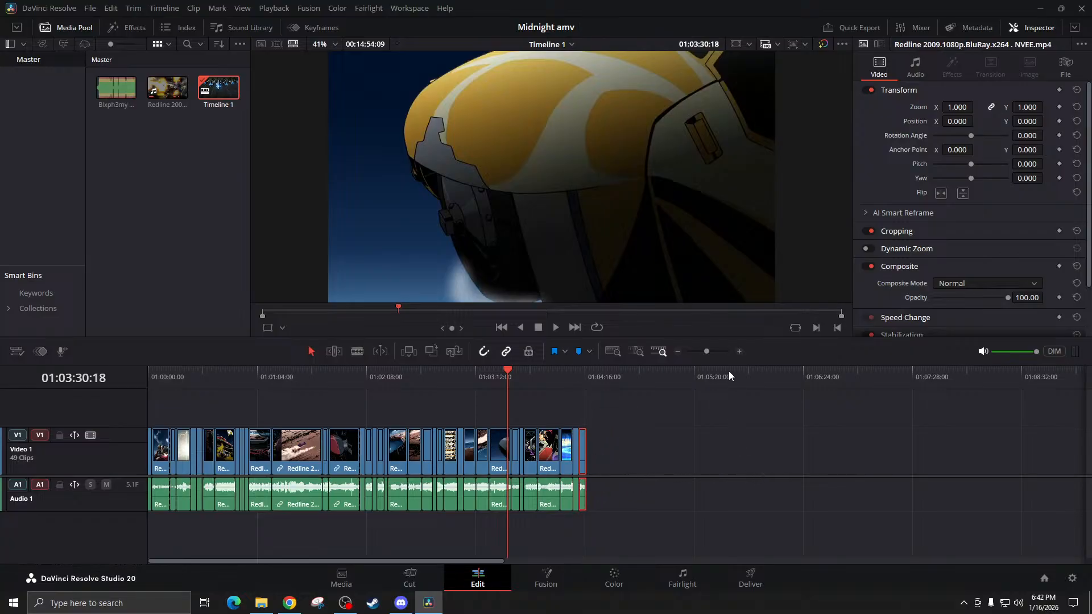
Shift all the remaining detached clips earlier as one group, starting shortly after 01:04:16
left_click(677, 352)
left_click(677, 352)
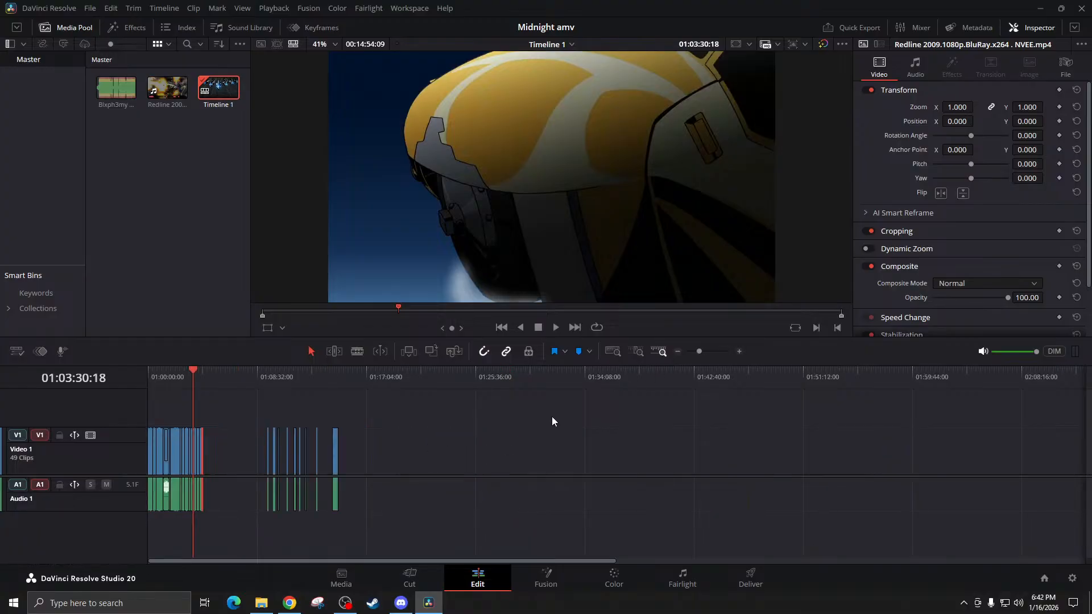
left_click(739, 351)
mouse_move(376, 448)
left_mouse_down()
mouse_move(581, 480)
mouse_move(390, 466)
left_mouse_up()
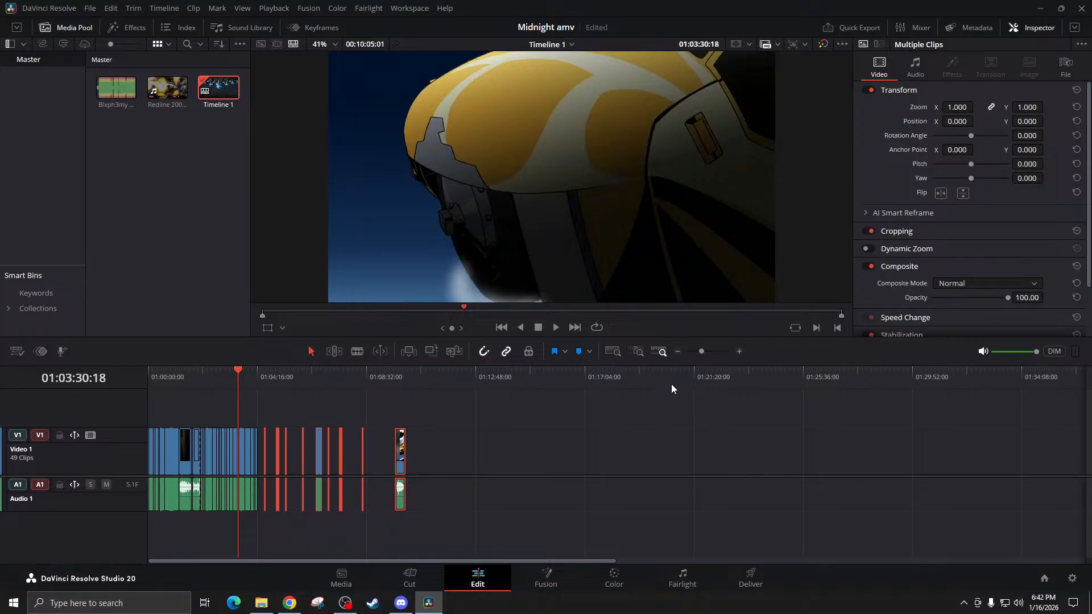
left_click(738, 353)
left_click(629, 469)
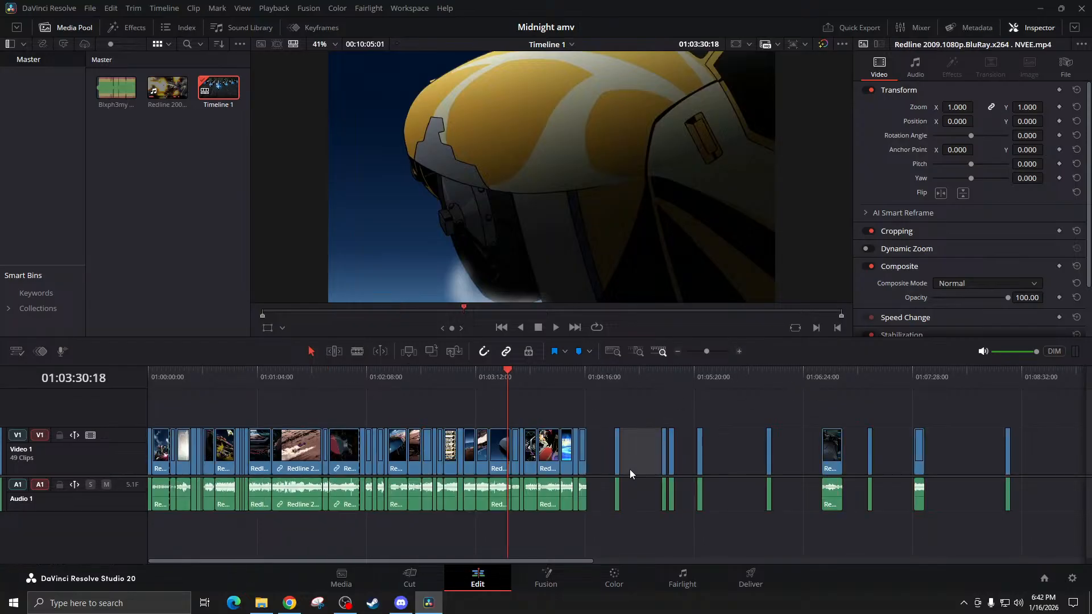
Move the scattered short clips between 01:04:16 and 01:09:00 one after another to the end of the sequence
left_click_drag(615, 469, 590, 469)
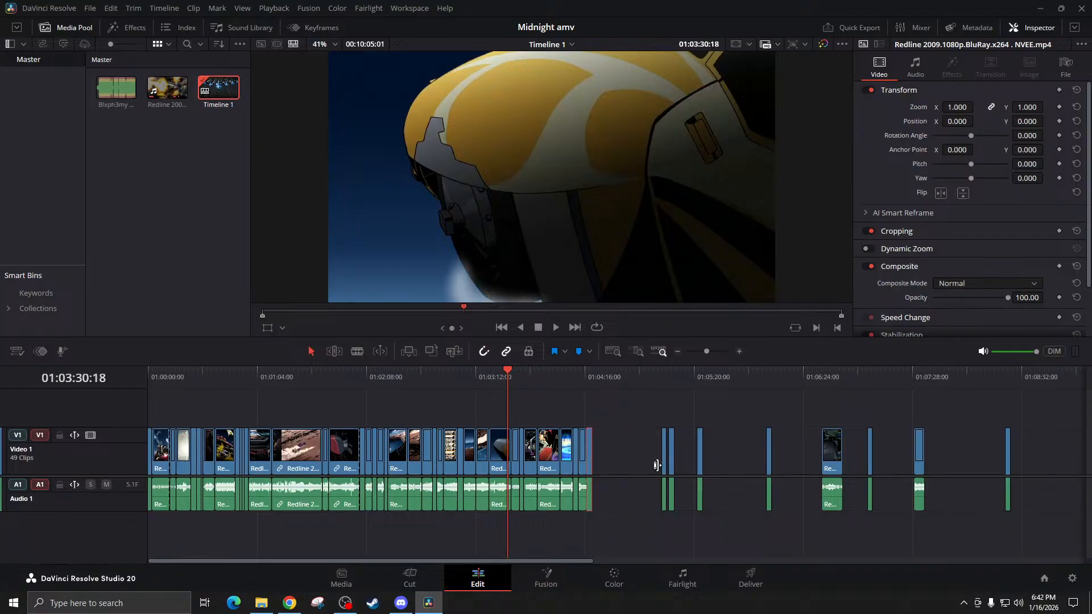
left_click_drag(663, 466, 599, 466)
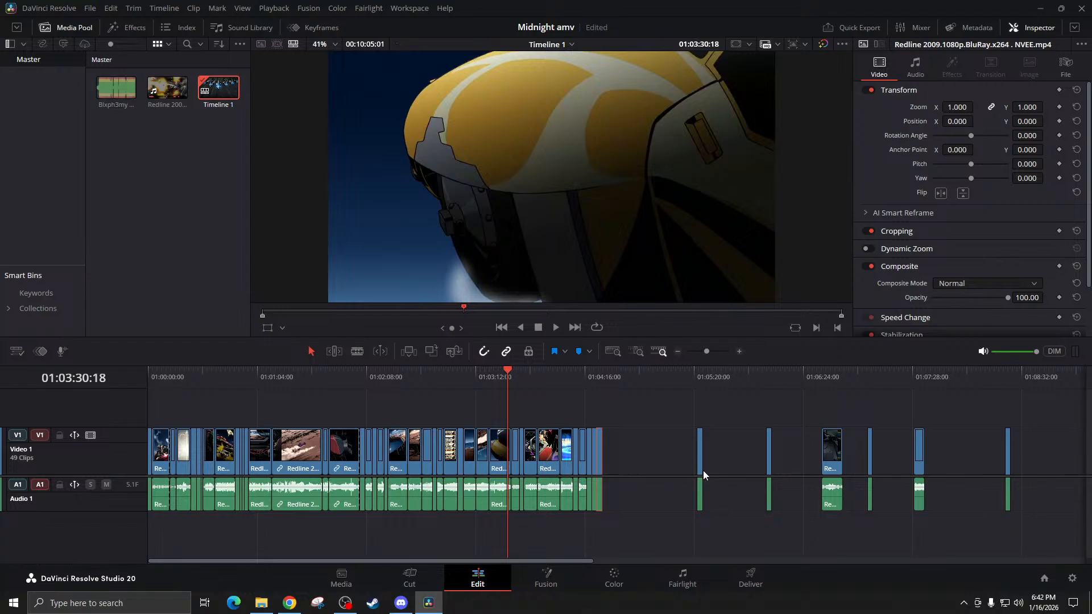
left_click_drag(700, 470, 608, 469)
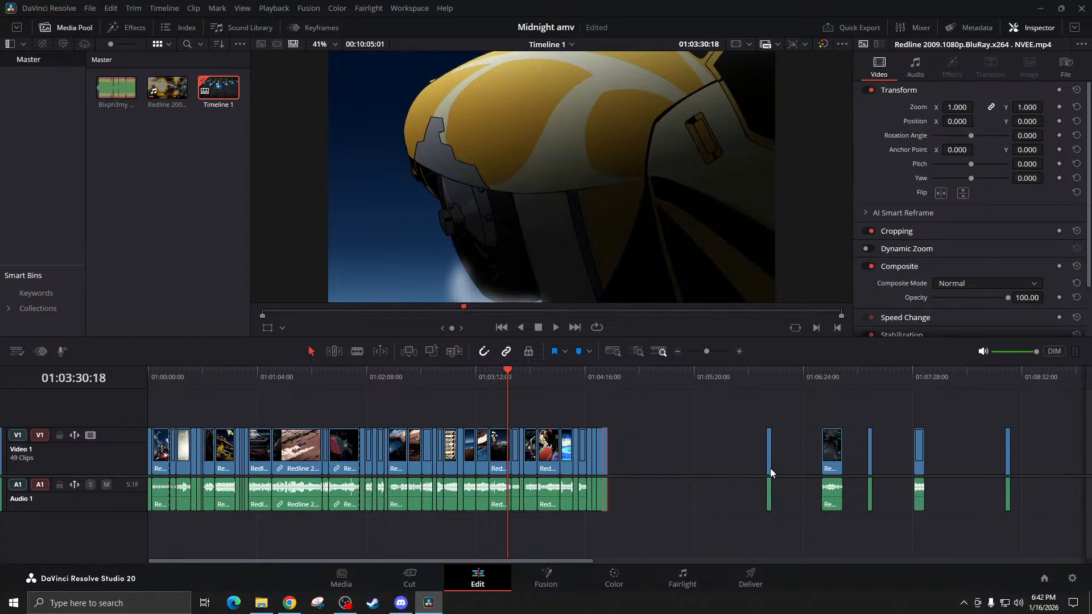
left_click_drag(770, 469, 611, 470)
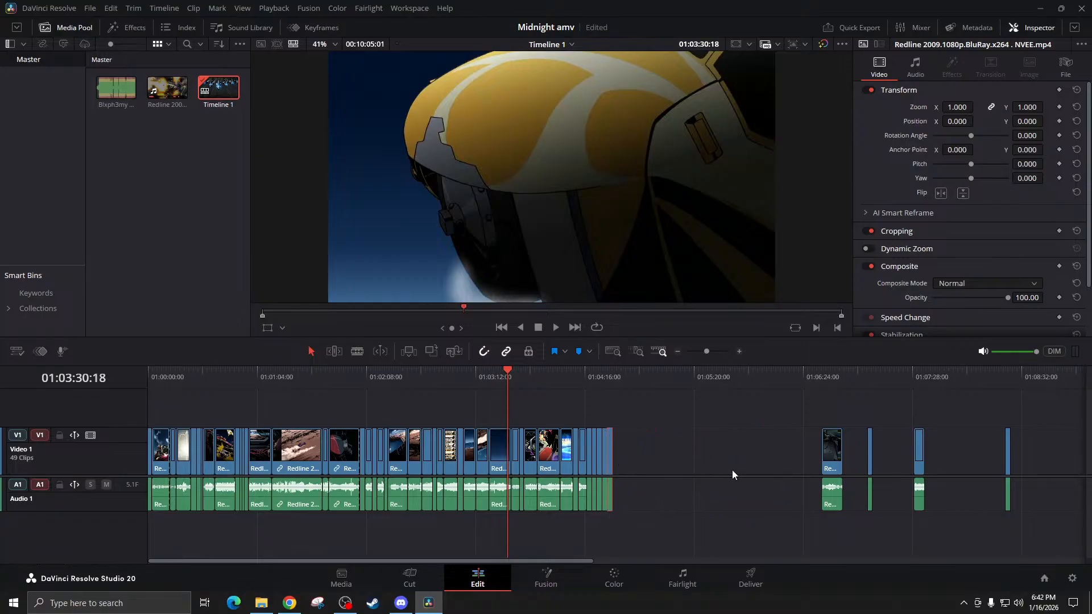
left_click_drag(830, 465, 620, 468)
left_click_drag(868, 465, 634, 463)
left_click_drag(917, 468, 643, 468)
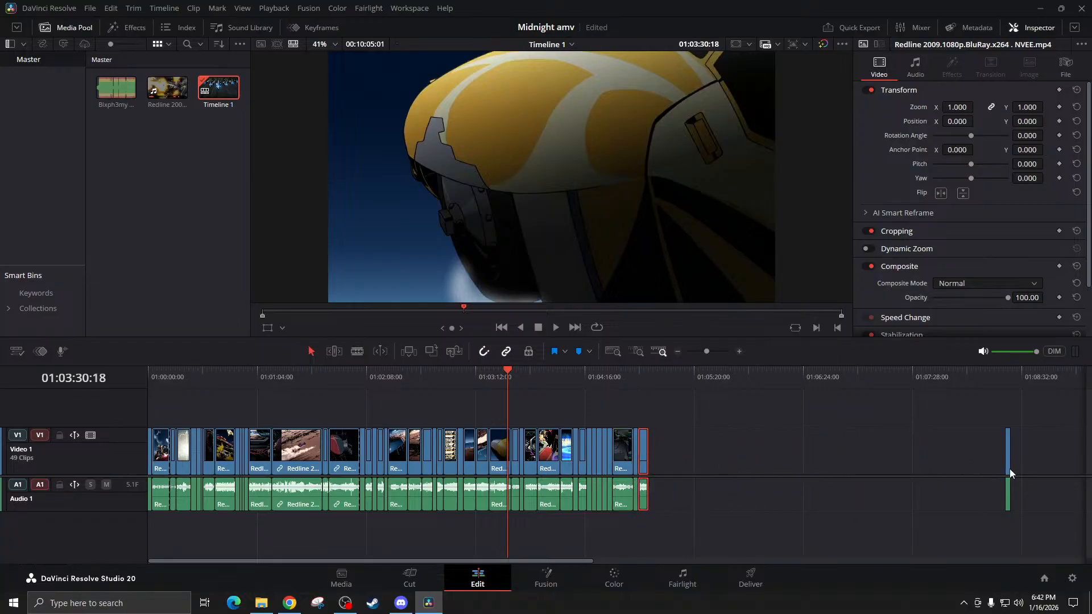
left_click_drag(1009, 468, 656, 461)
Close the gap before the last short clip, attach the final detached clip behind it, and put the playhead at the sequence's end
scroll(719, 467, "right", 5)
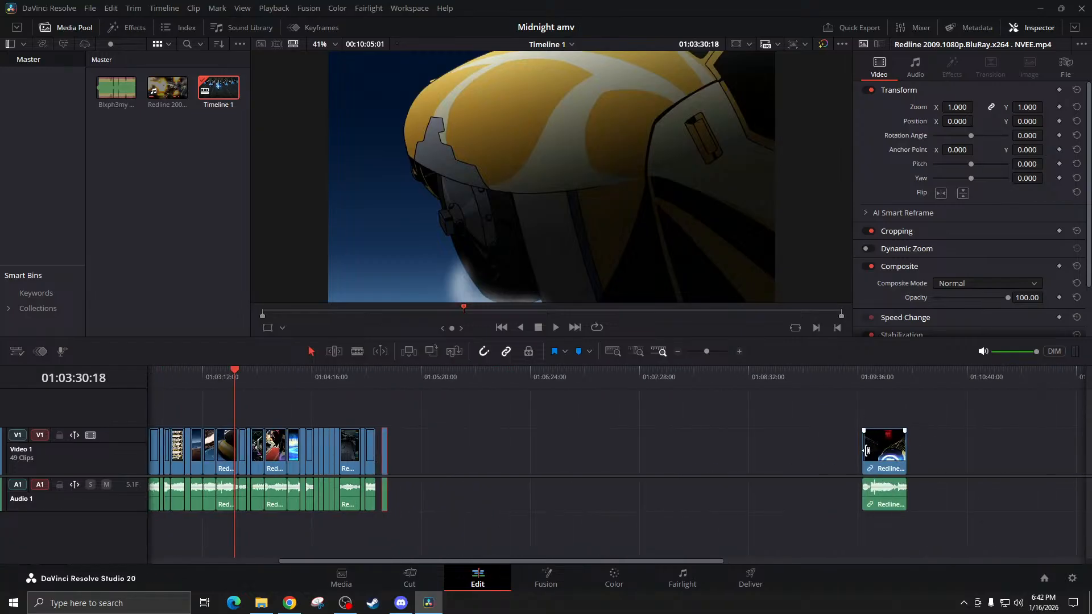
left_click_drag(876, 450, 747, 454)
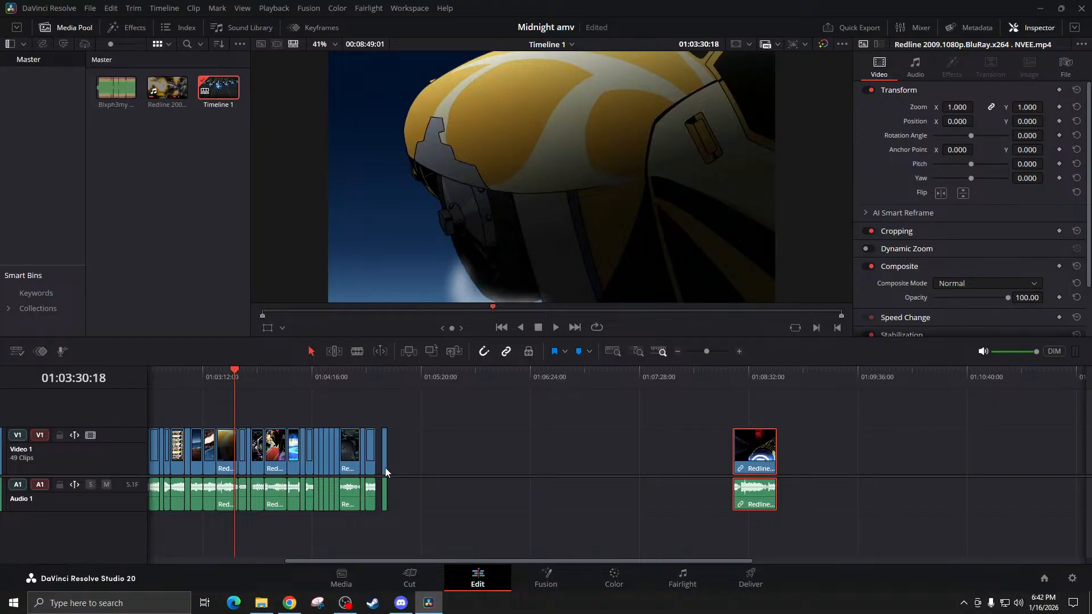
left_click_drag(384, 467, 377, 469)
left_click_drag(741, 460, 405, 458)
left_click(427, 382)
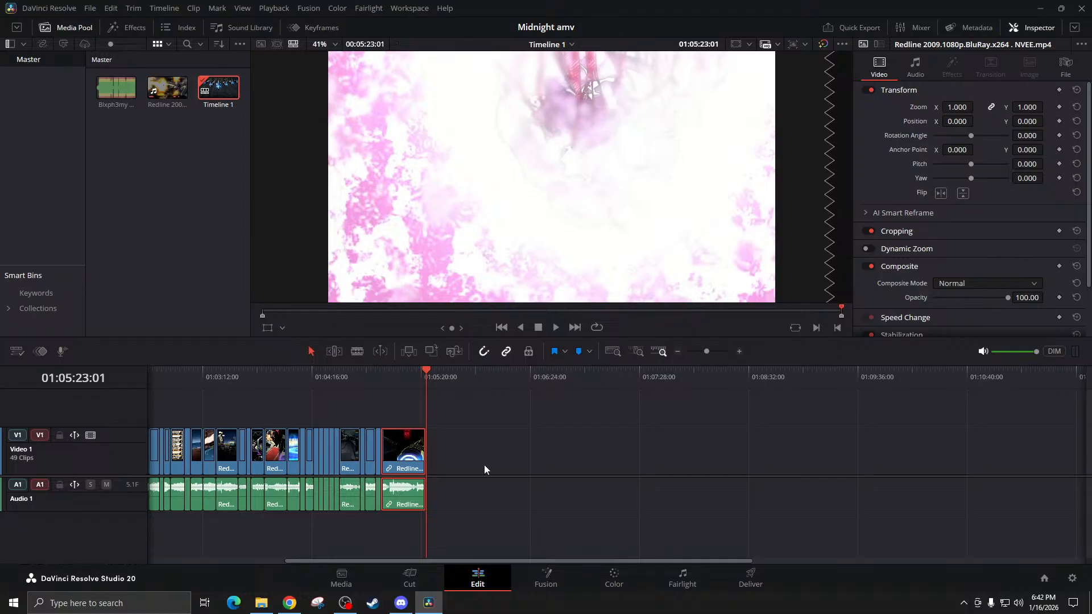
Try to unlink the audio from the video of all clips on the timeline
scroll(564, 490, "left", 5)
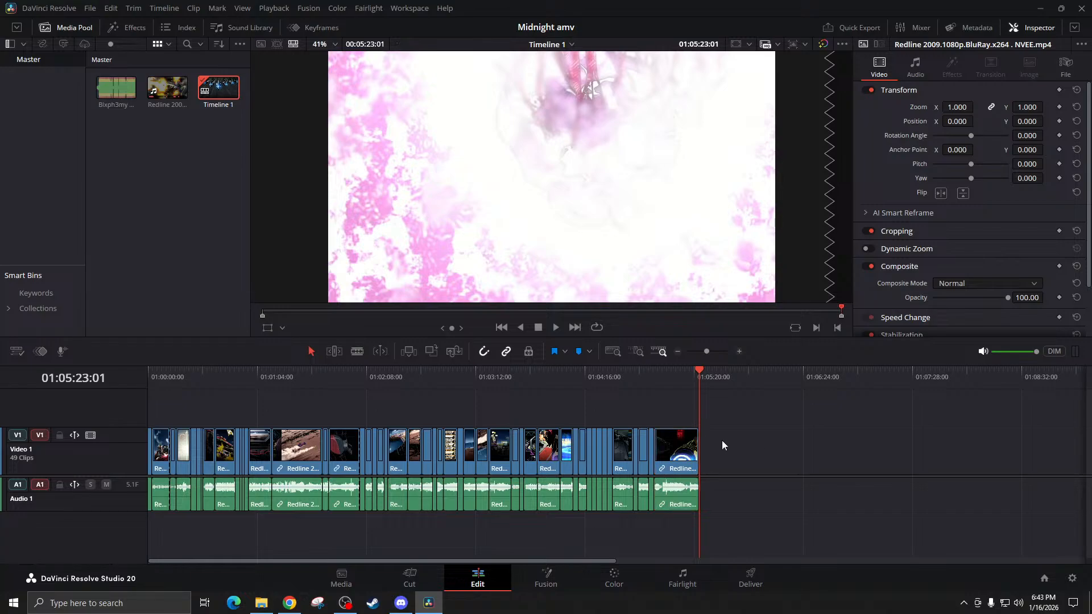
left_click_drag(721, 440, 77, 514)
right_click(489, 461)
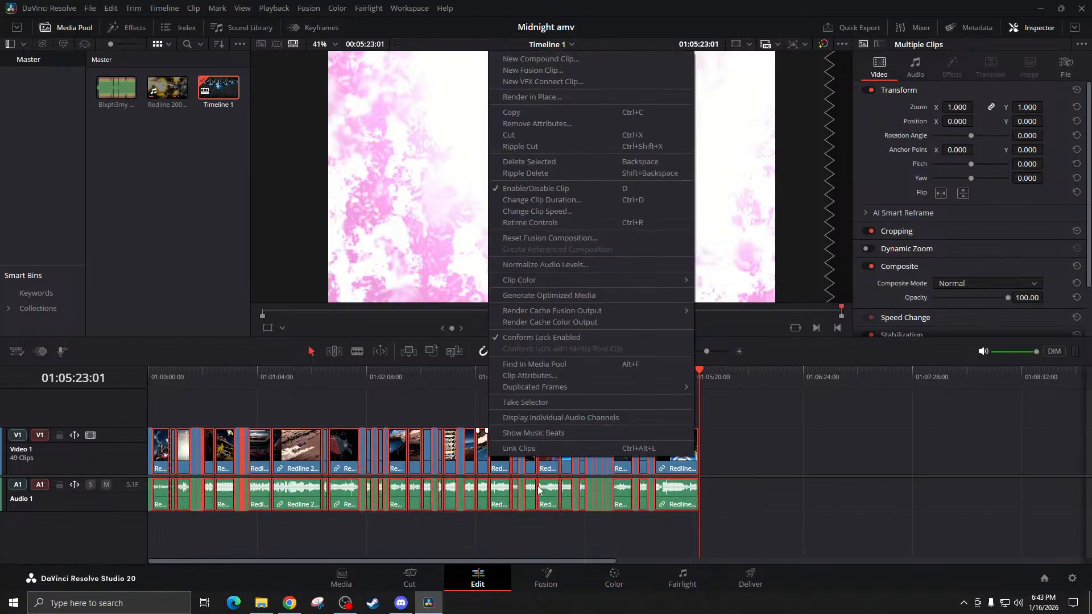
left_click(518, 448)
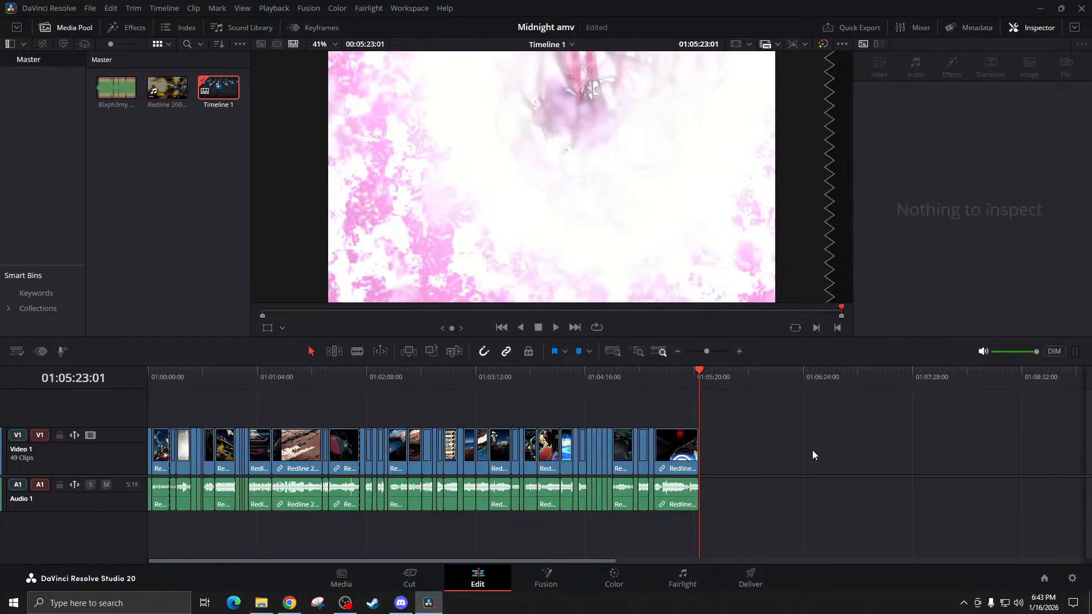
Try to remove the Audio 1 track by deleting empty tracks
right_click(124, 498)
left_click(166, 448)
right_click(122, 502)
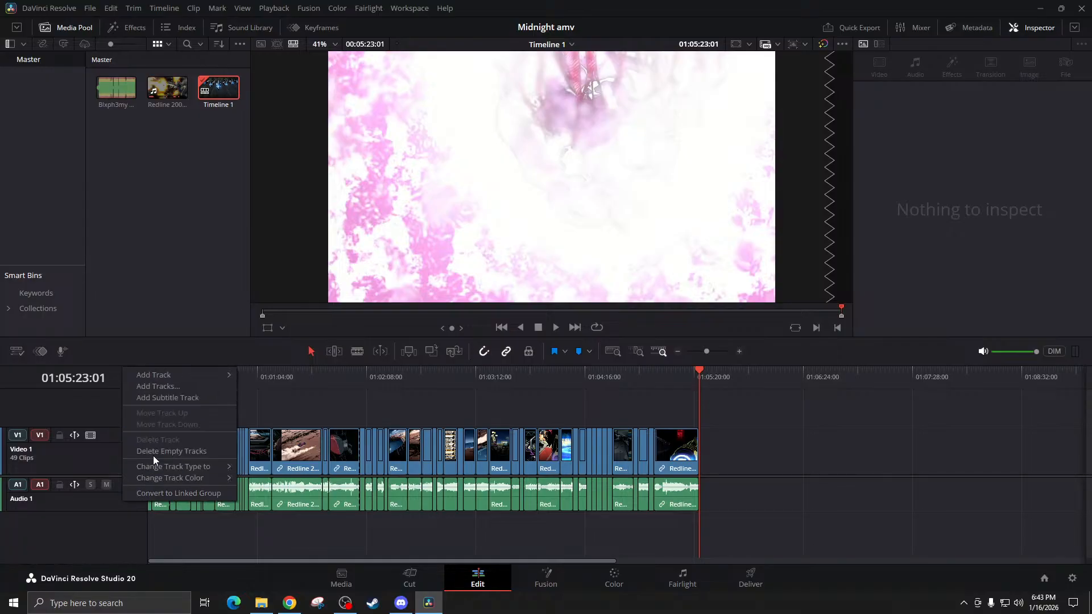
left_click(262, 501)
right_click(130, 504)
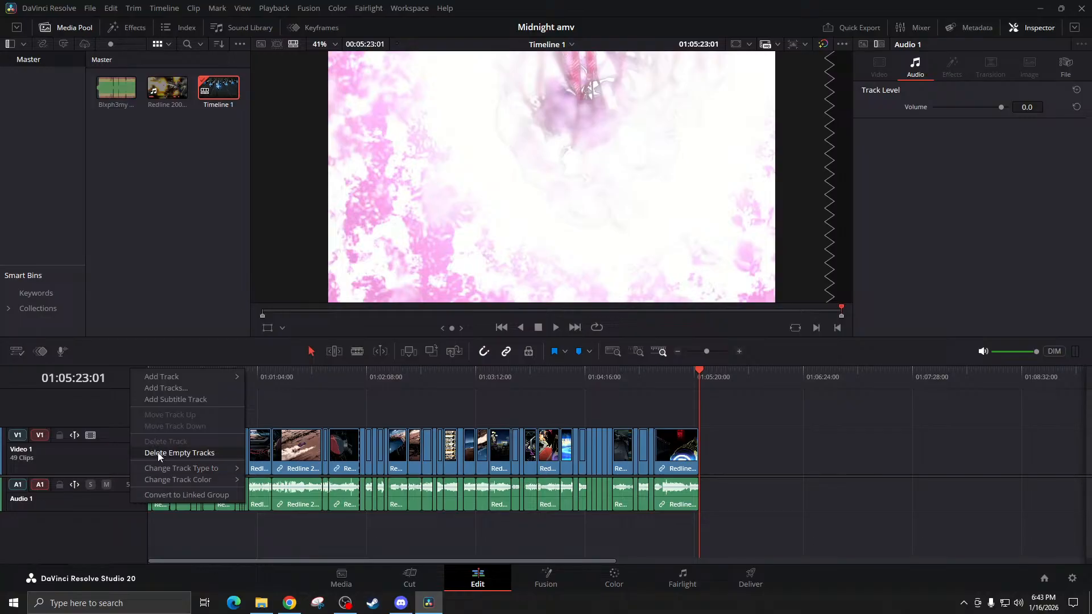
left_click(179, 452)
left_click(409, 578)
left_click(478, 577)
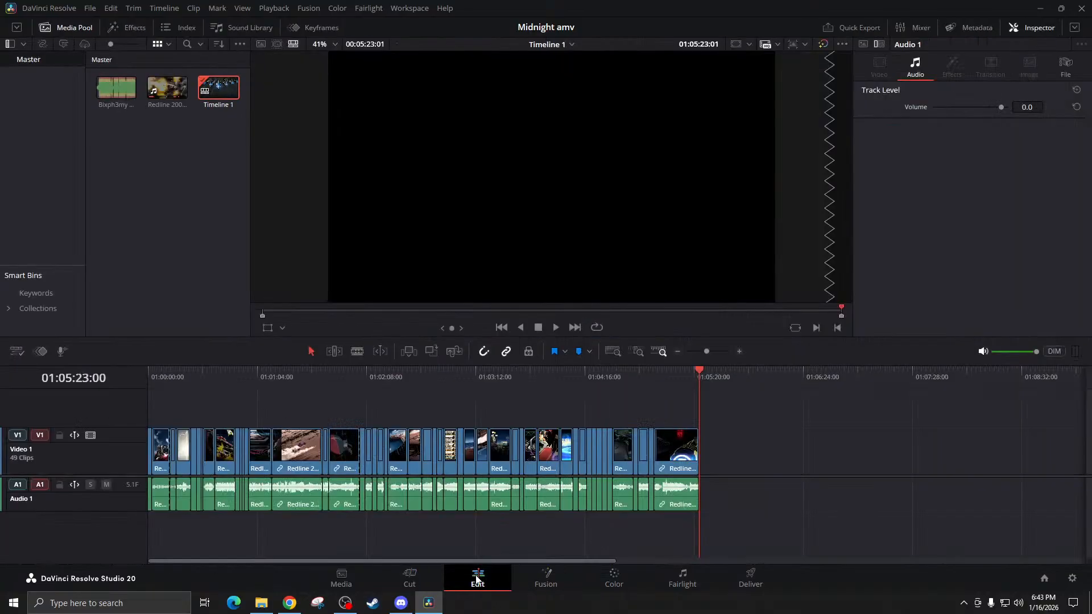
Unlink the video and audio of all clips on the timeline and clear the selection
left_click_drag(737, 508, 180, 503)
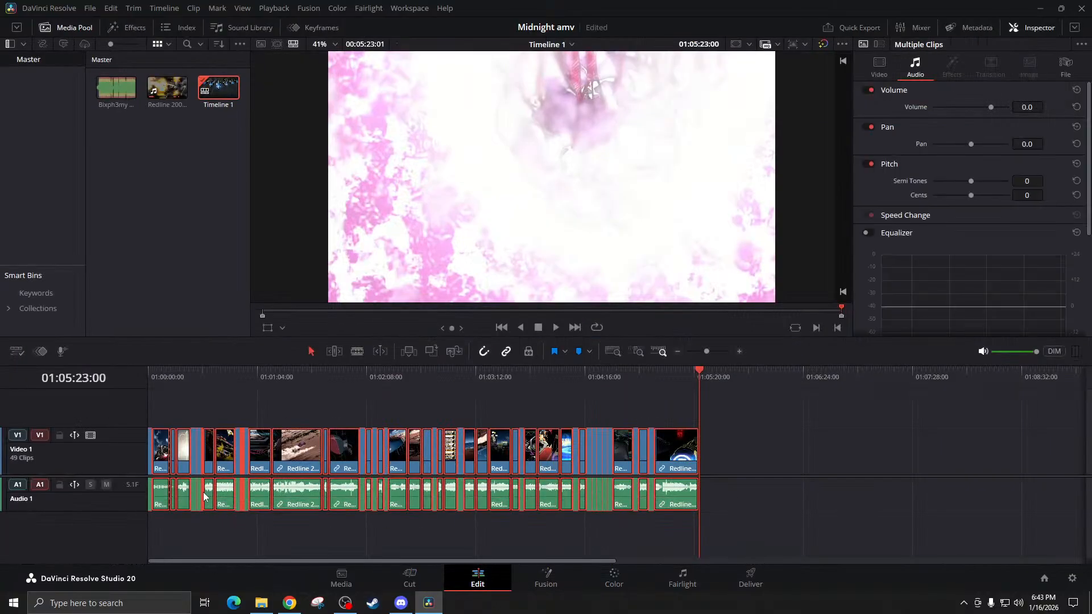
right_click(231, 506)
left_click(230, 483)
left_click(258, 521)
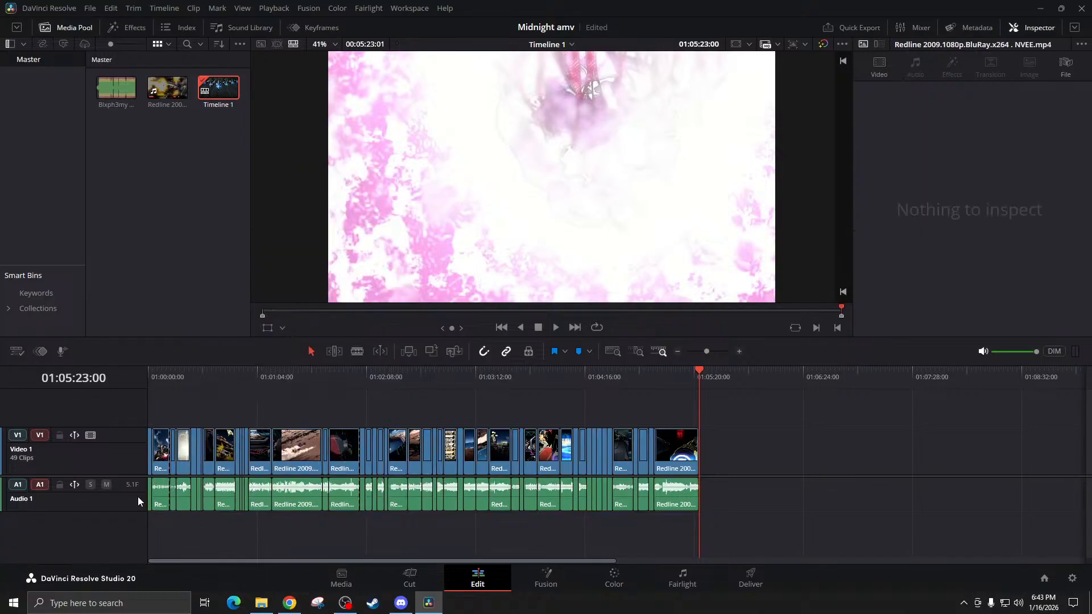
Delete all the original audio clips from Audio 1 and place the MIDNIGHT CLUB song at the start of that track
right_click(139, 496)
left_click(520, 545)
left_click_drag(712, 506, 151, 510)
key("Delete")
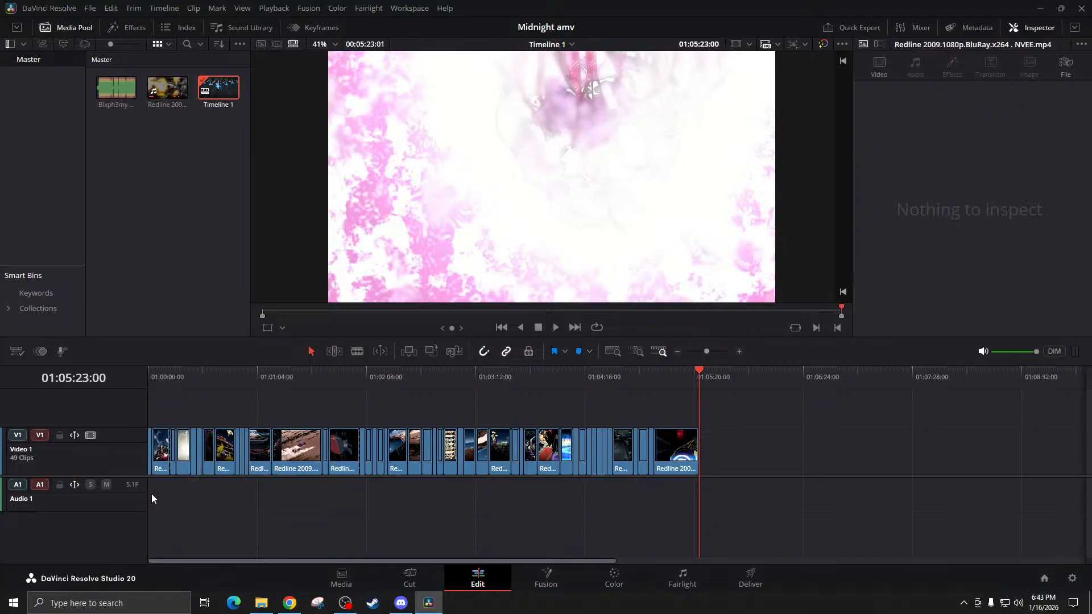
left_click_drag(127, 96, 119, 493)
Compare the song's end with the footage length and play the last clip of the sequence
left_click(422, 389)
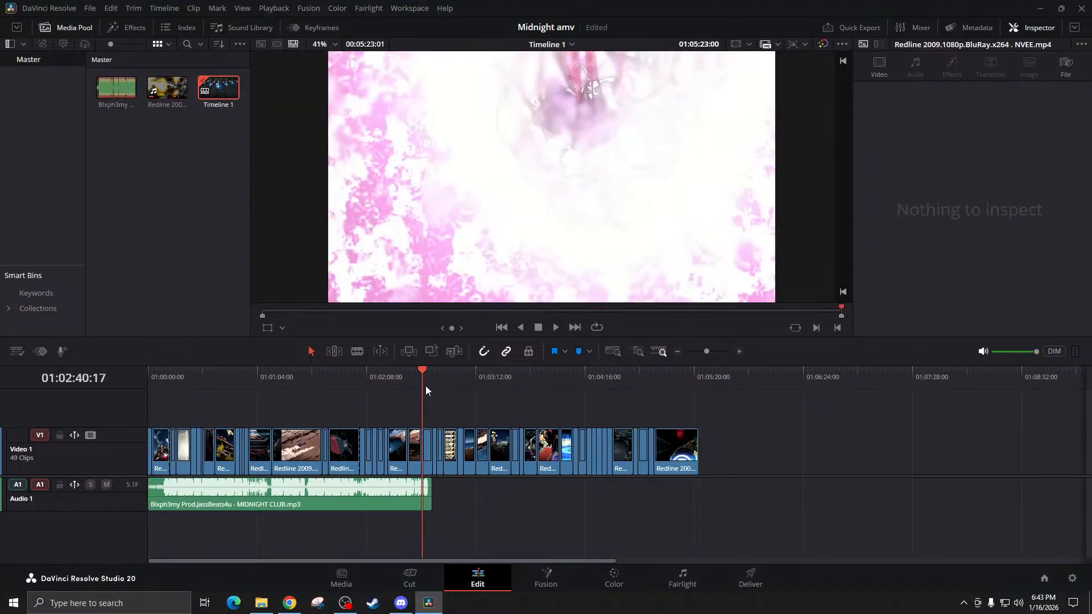
left_click_drag(425, 386, 428, 382)
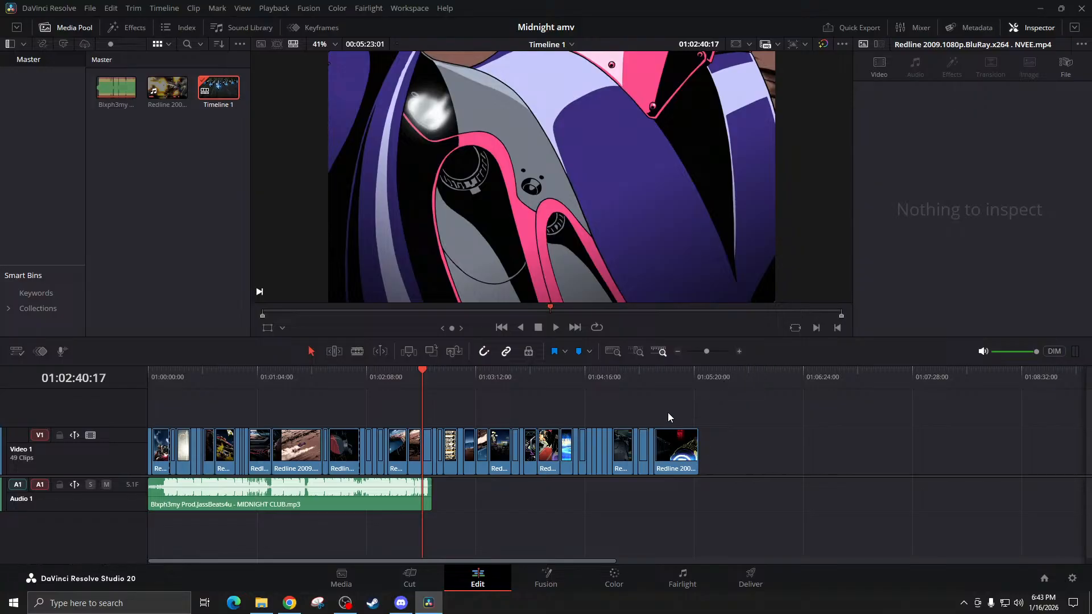
left_click(654, 387)
key("space")
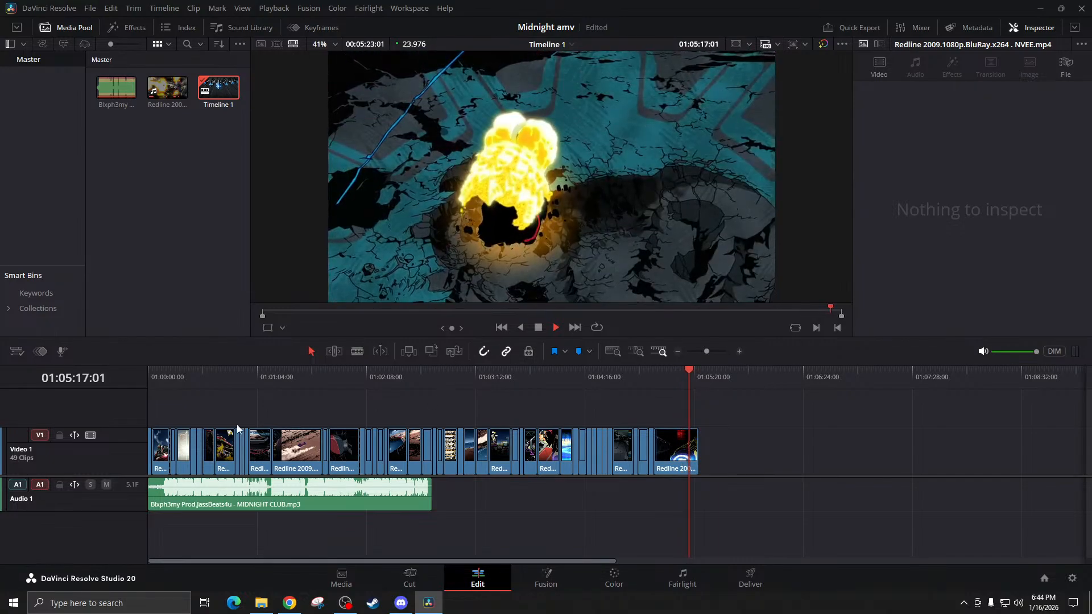
Return the playhead to about 01:00:02:04 and make the Audio 1 track taller to show the song's waveform in detail
left_click(153, 374)
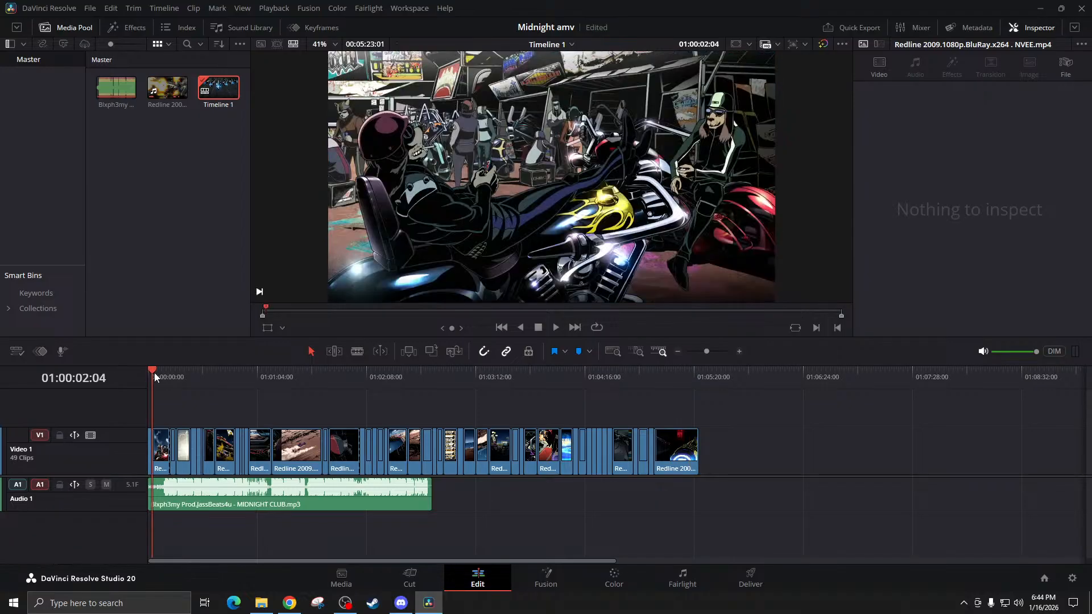
left_click(739, 352)
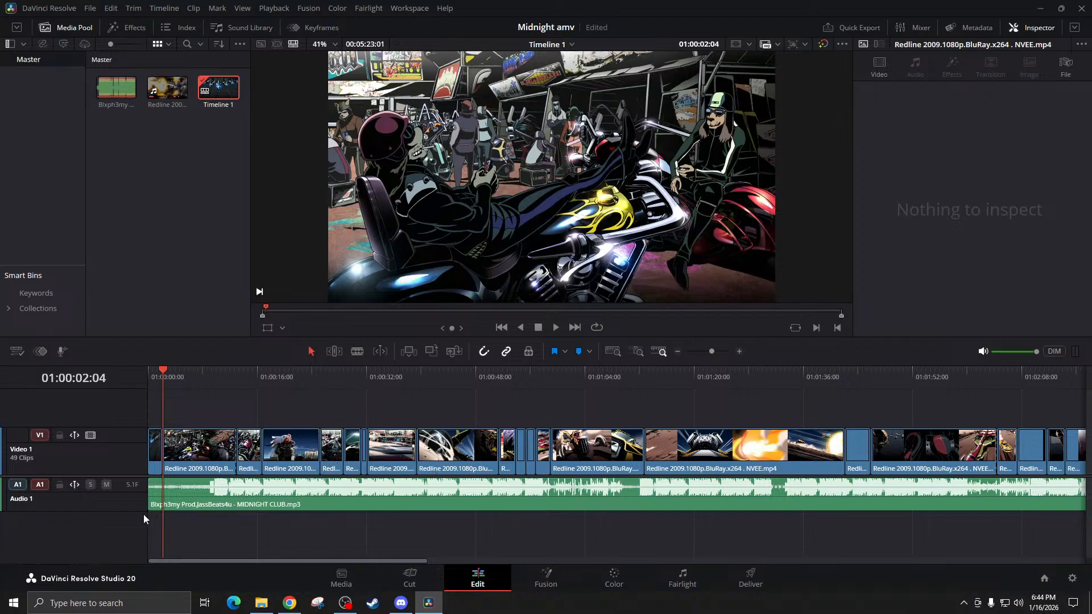
left_click_drag(133, 509, 139, 549)
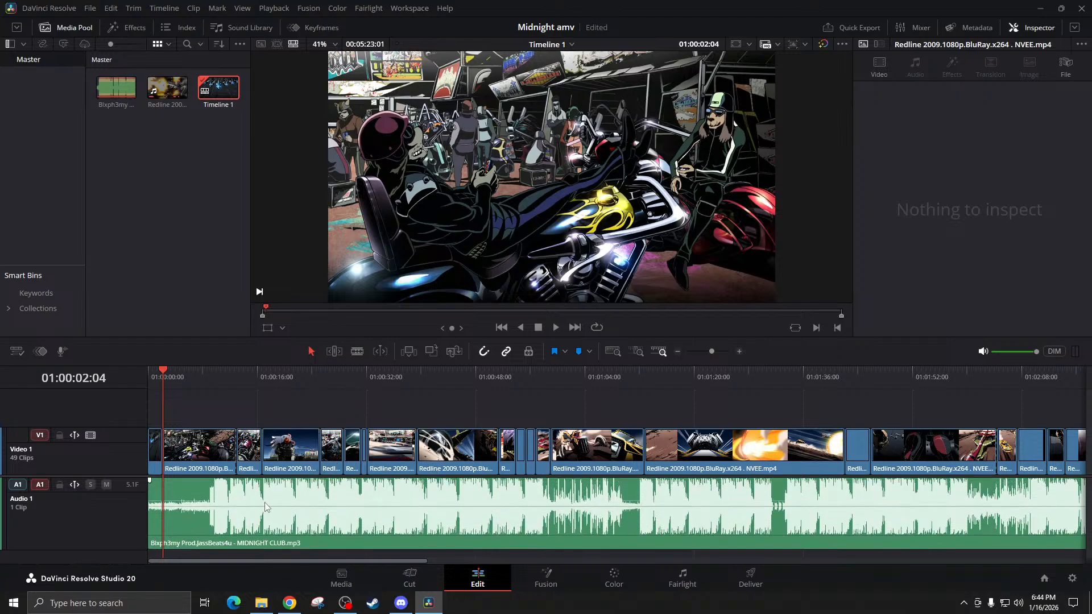
Lower the MIDNIGHT CLUB song's volume and play the sequence from its start to about 01:00:04:08
left_click_drag(265, 504, 265, 505)
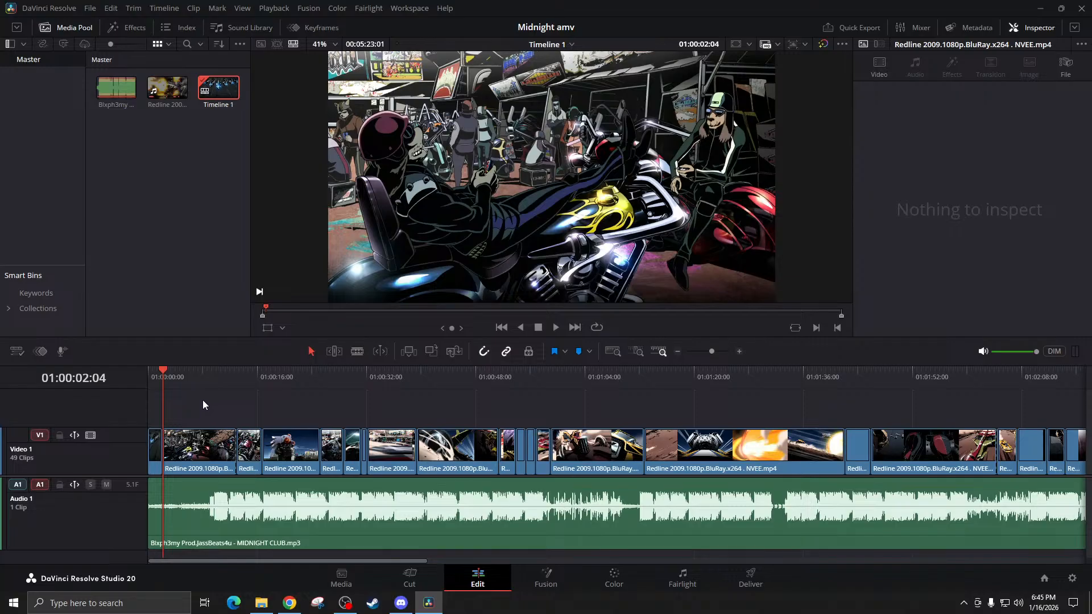
left_click_drag(165, 374, 140, 373)
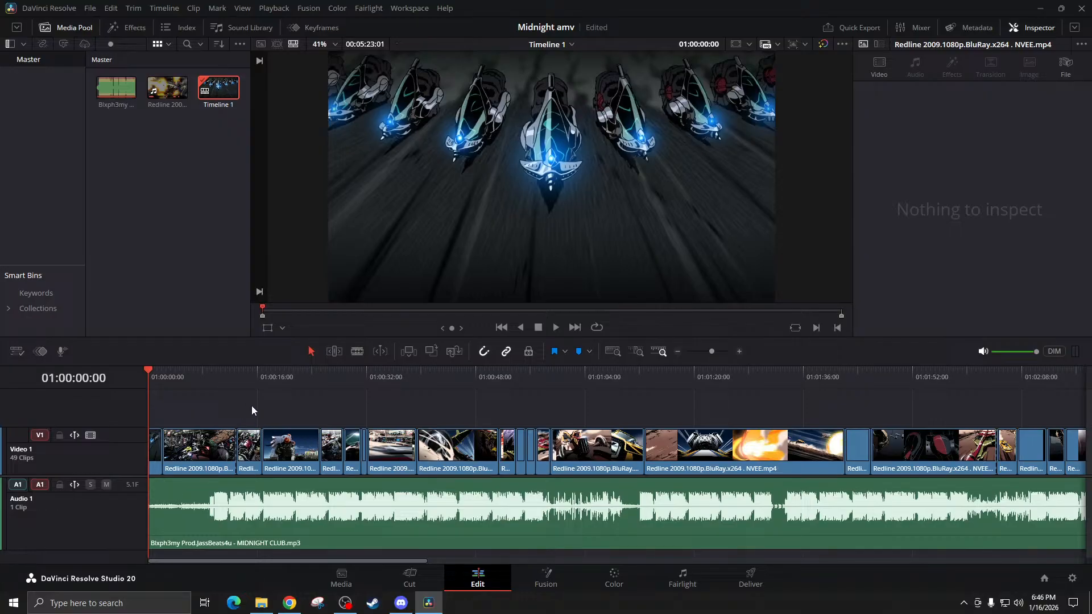
left_click(738, 350)
left_click(739, 350)
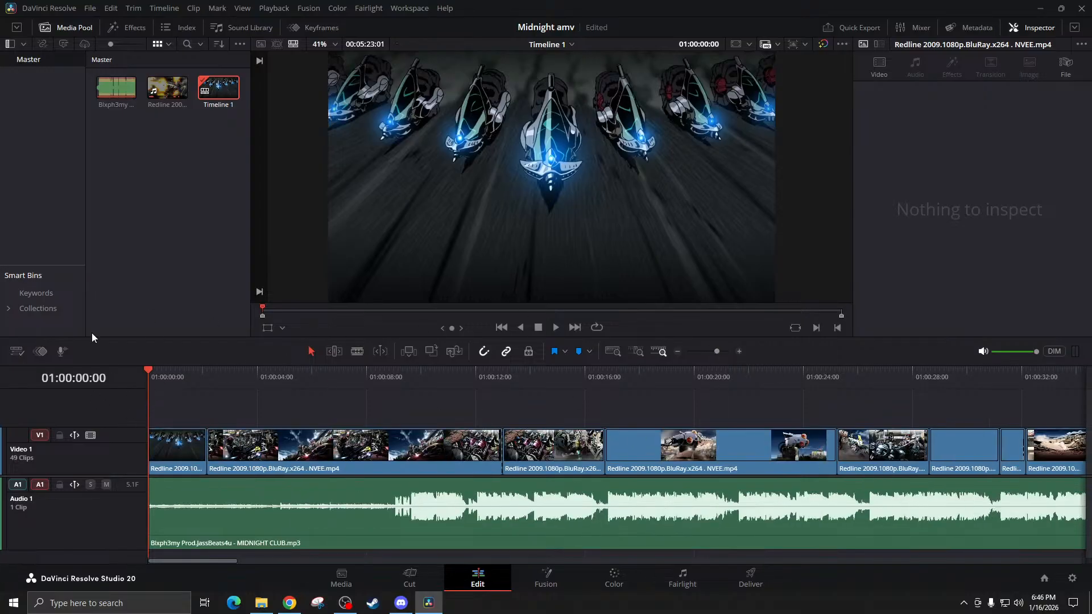
key("space")
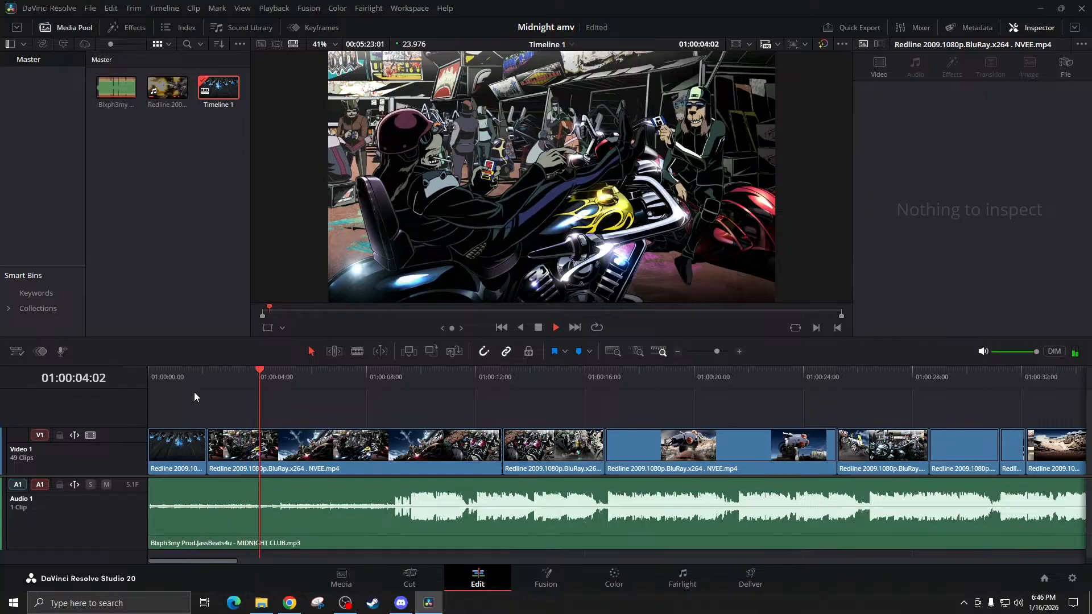
key("space")
With Video 1 disabled, move the opening clip up to Video 2 and extend both of its ends to expose more footage
left_click_drag(185, 449, 179, 406)
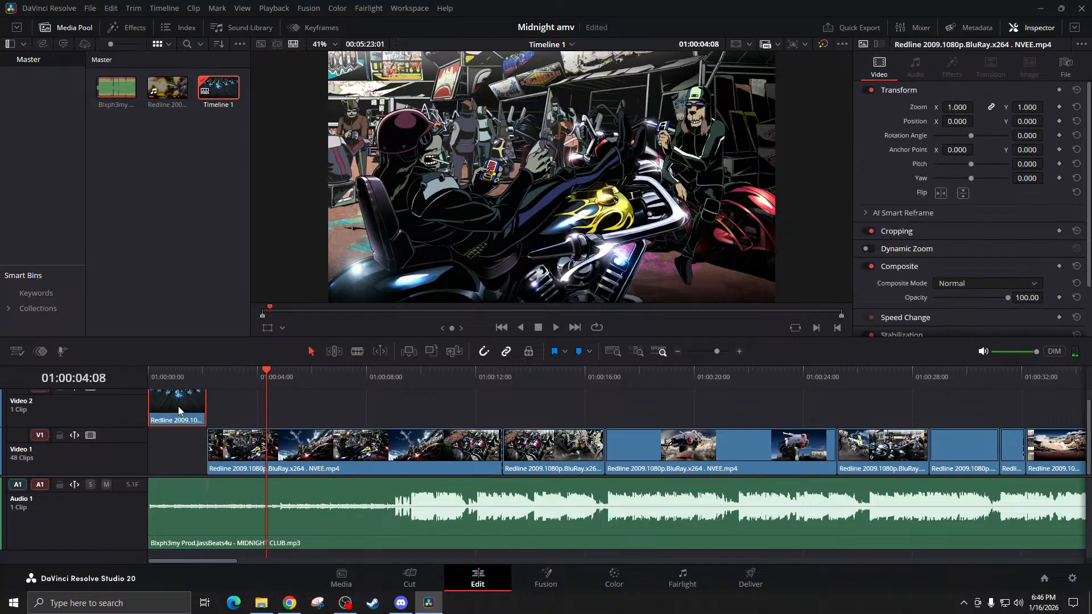
left_click(90, 435)
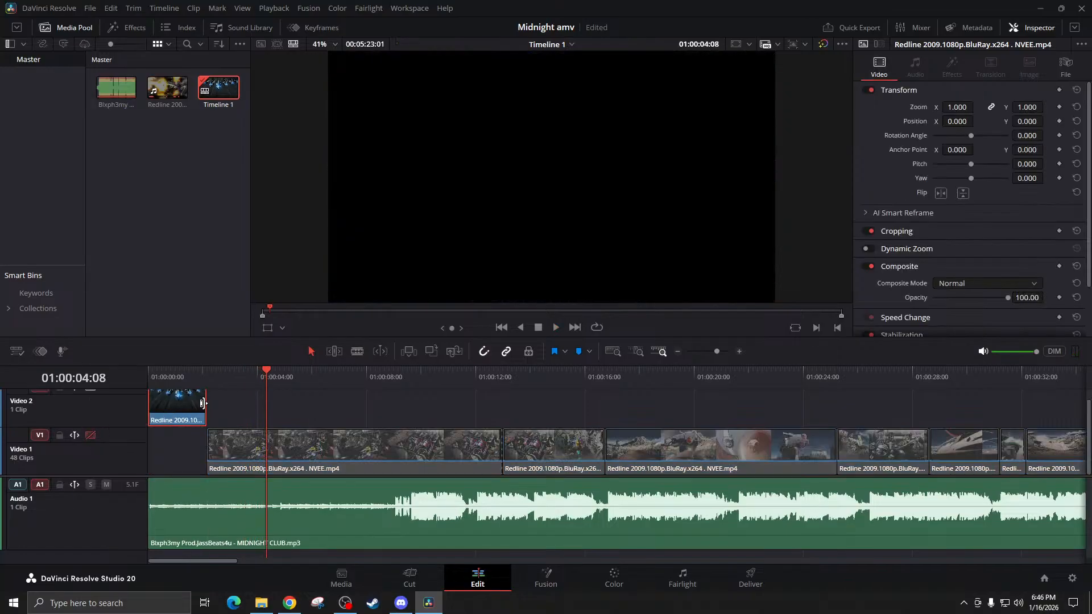
left_click_drag(204, 403, 320, 417)
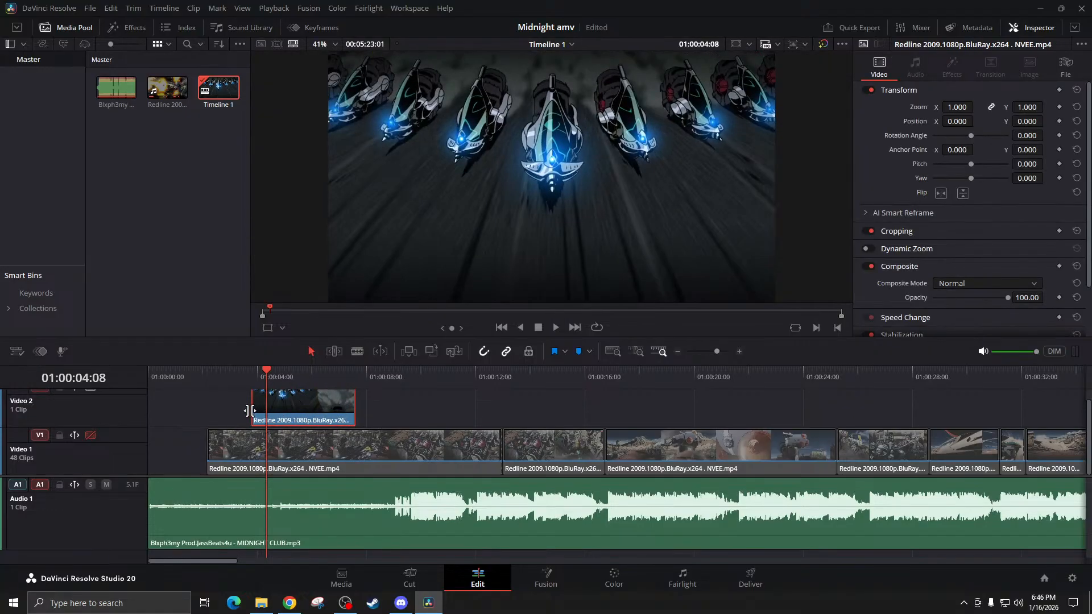
left_click_drag(250, 411, 217, 375)
Split the extended Video 2 clip at 01:00:02:12 and delete the portion before the cut
left_click(181, 376)
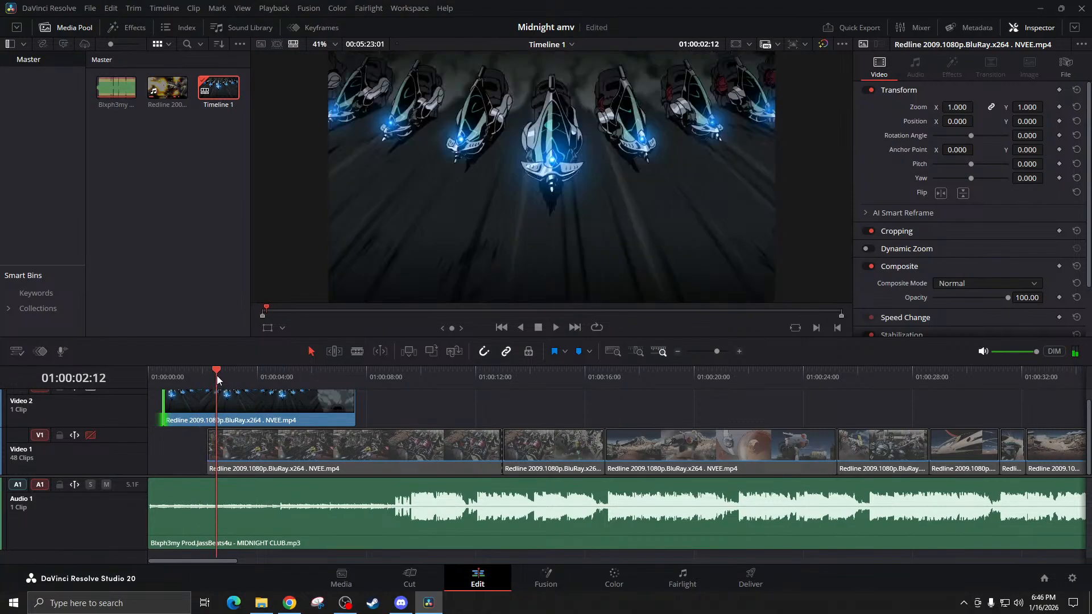
left_click(215, 417)
key("ctrl+b")
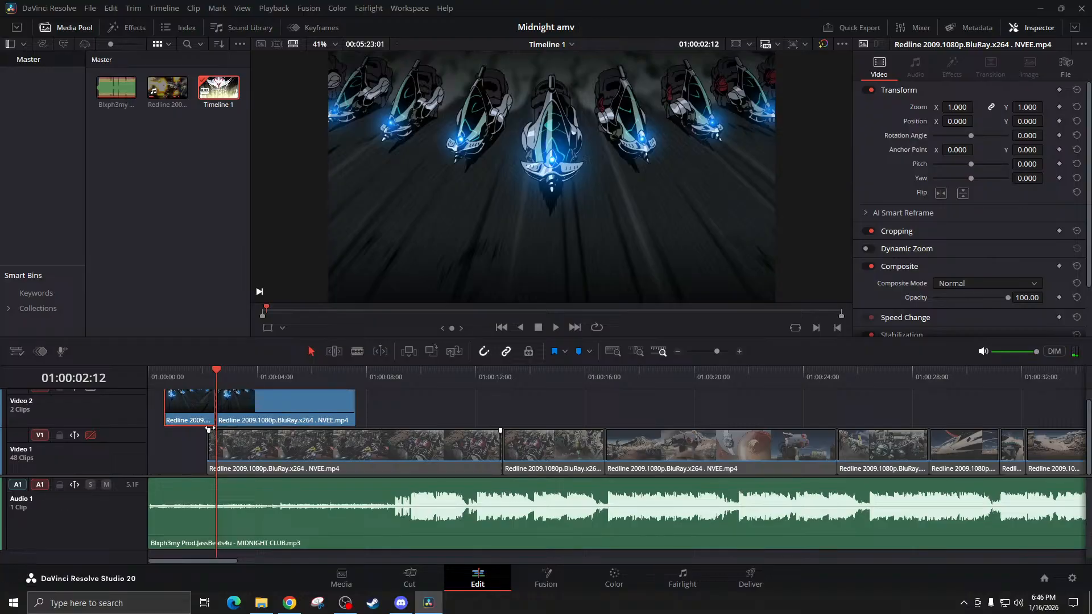
left_click(207, 424)
key("BackSpace")
Trim away the Video 2 clip's footage after 01:00:05:23 and move the remaining clip to the start of the timeline
left_click_drag(289, 377, 311, 377)
left_click(311, 410)
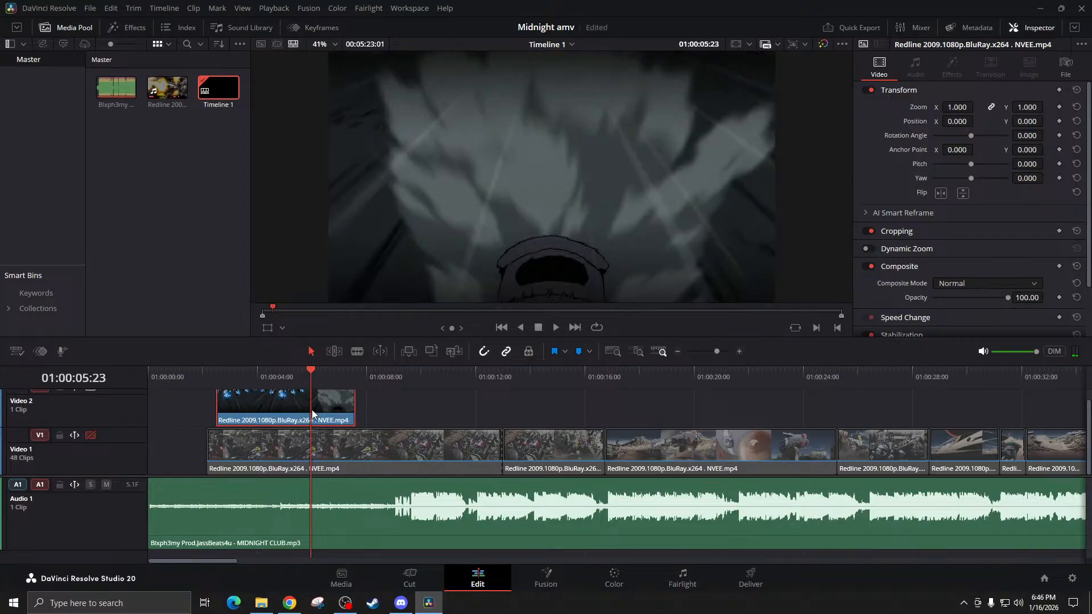
key("ctrl+b")
key("Delete")
left_click_drag(303, 419, 233, 420)
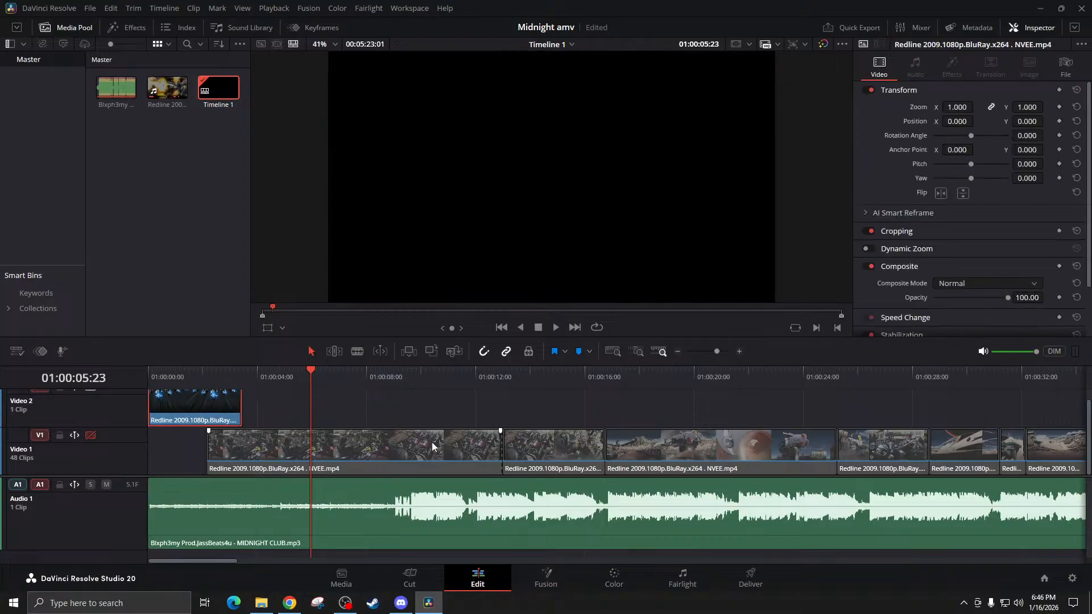
Shift all the Video 1 clips later to free space and place the Video 2 clip at the start of Video 1
left_click_drag(386, 416, 1088, 464)
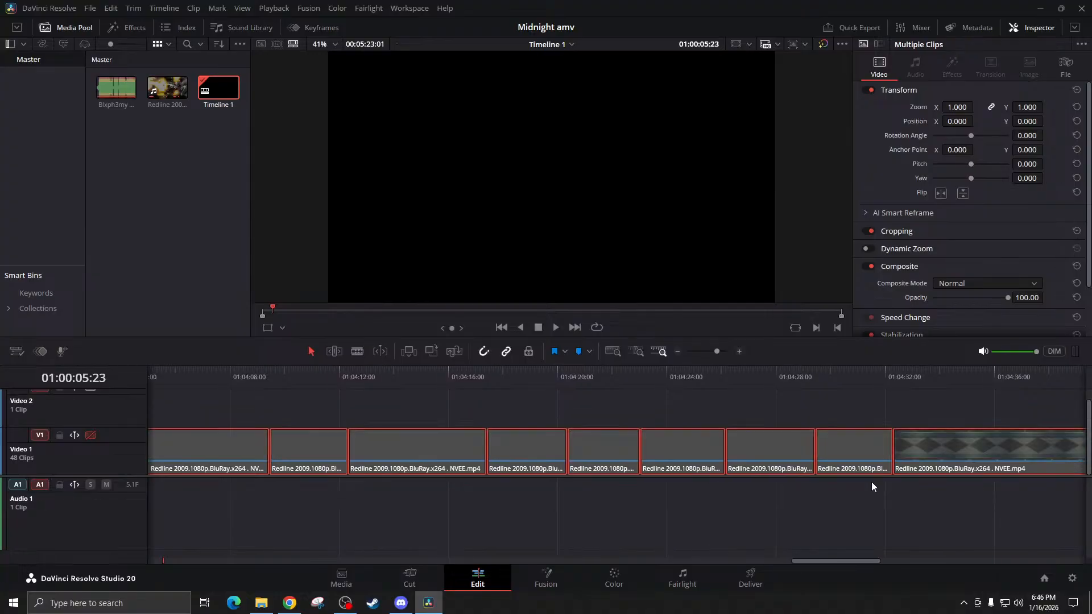
left_click(677, 352)
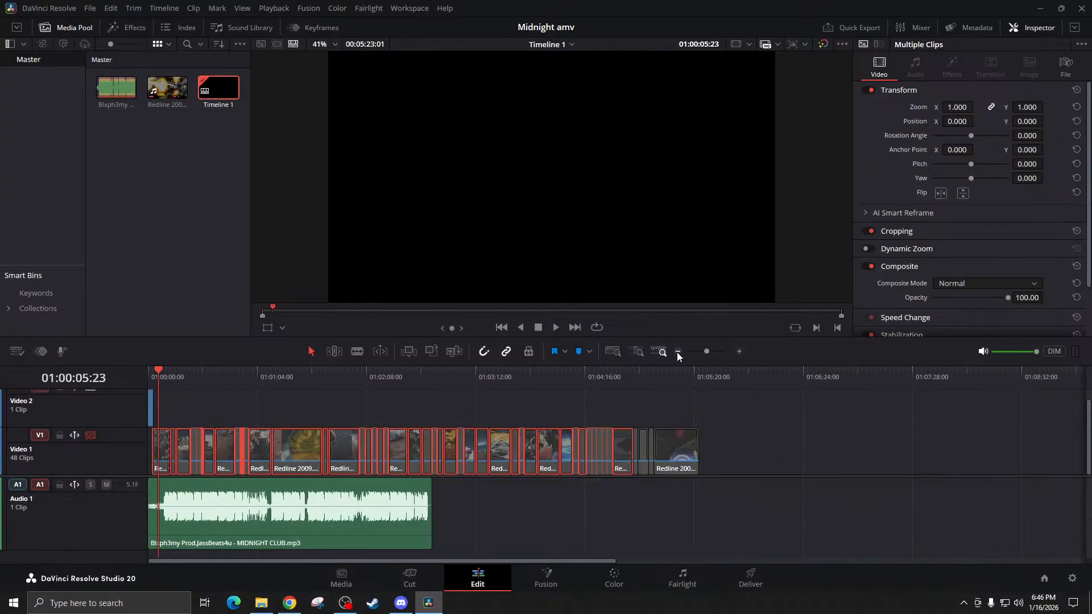
left_click_drag(158, 421, 668, 463)
left_click_drag(505, 450, 579, 449)
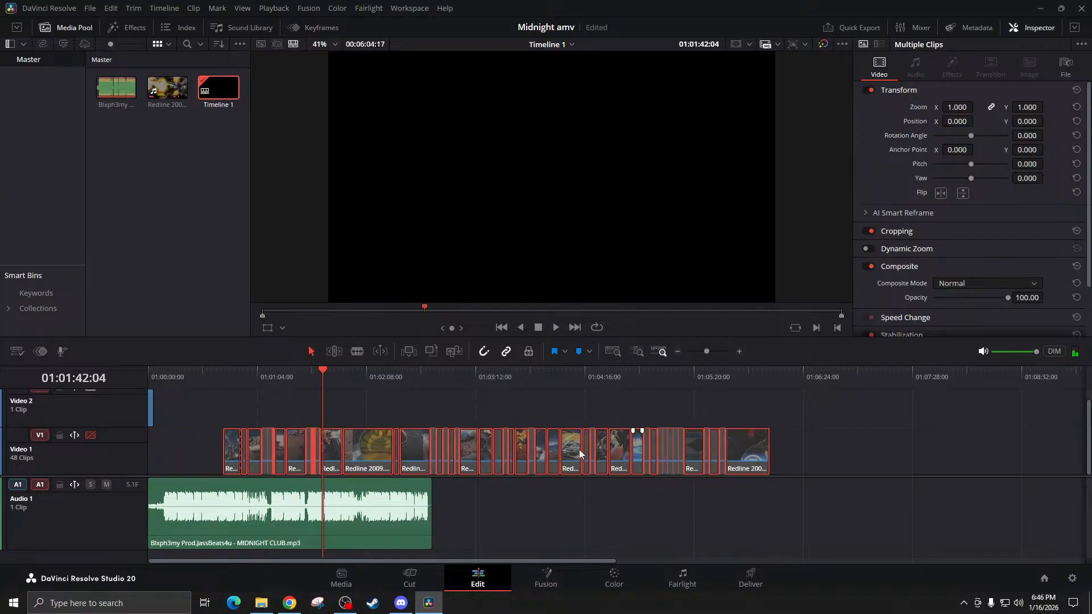
left_click_drag(149, 398, 148, 449)
Re-enable Video 1 and move all the clips after the opening one back so they start at its end, 01:00:03:11
left_click_drag(210, 412, 685, 455)
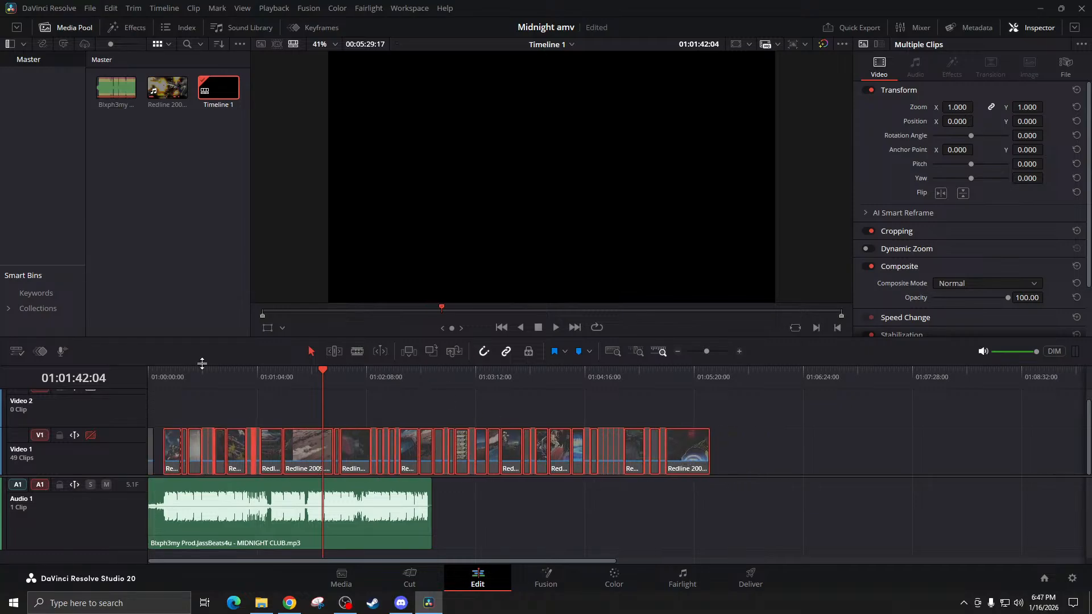
left_click(154, 374)
left_click(739, 352)
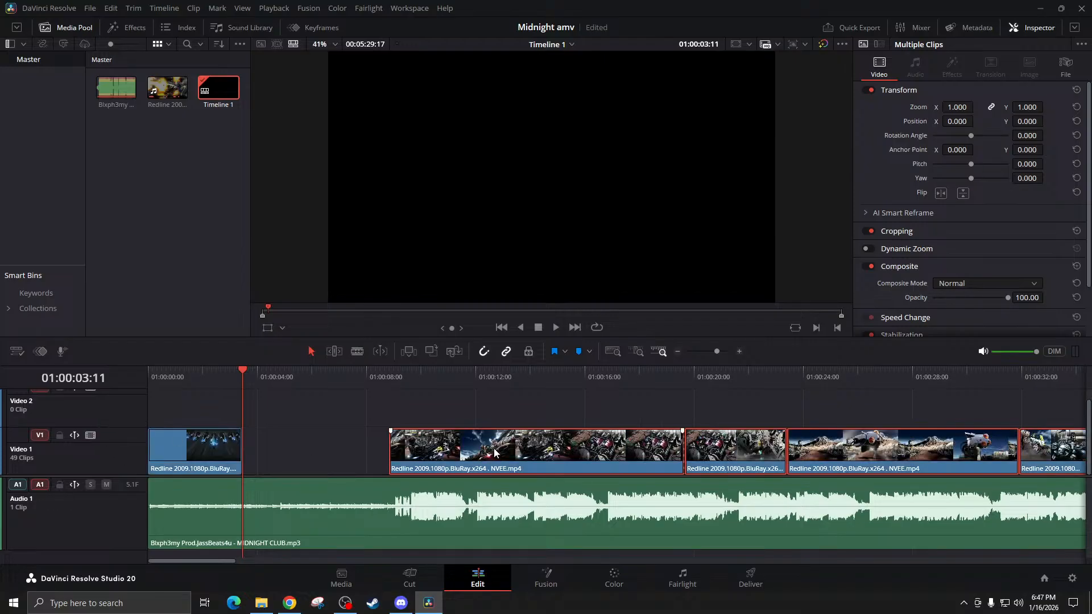
left_click_drag(492, 452, 345, 452)
Play the sequence from the start to about 01:00:11:13 to check the opening clips against the song
left_click(152, 373)
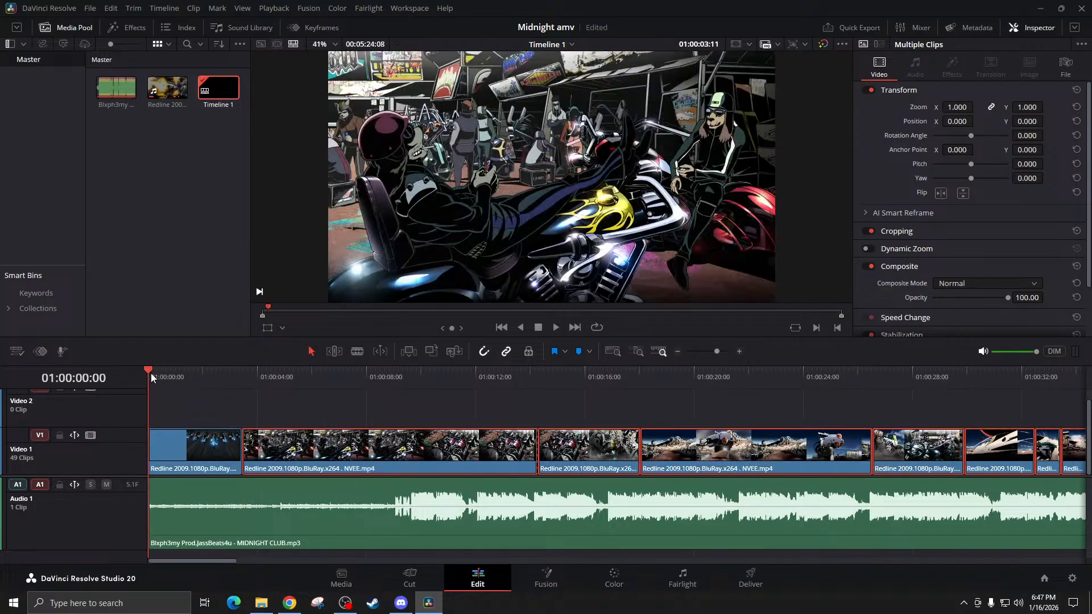
key("space")
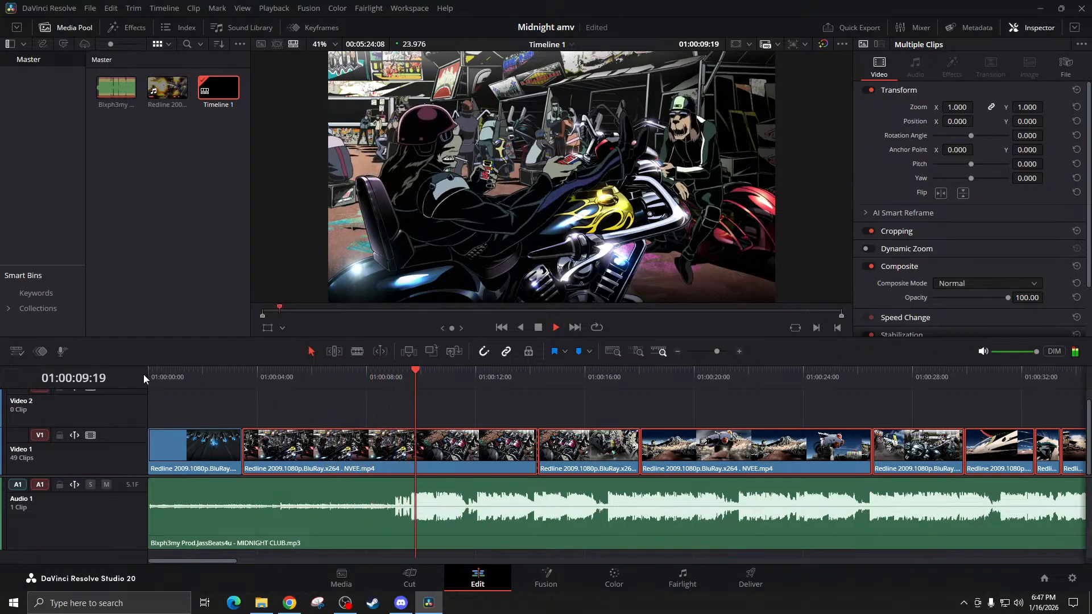
key("space")
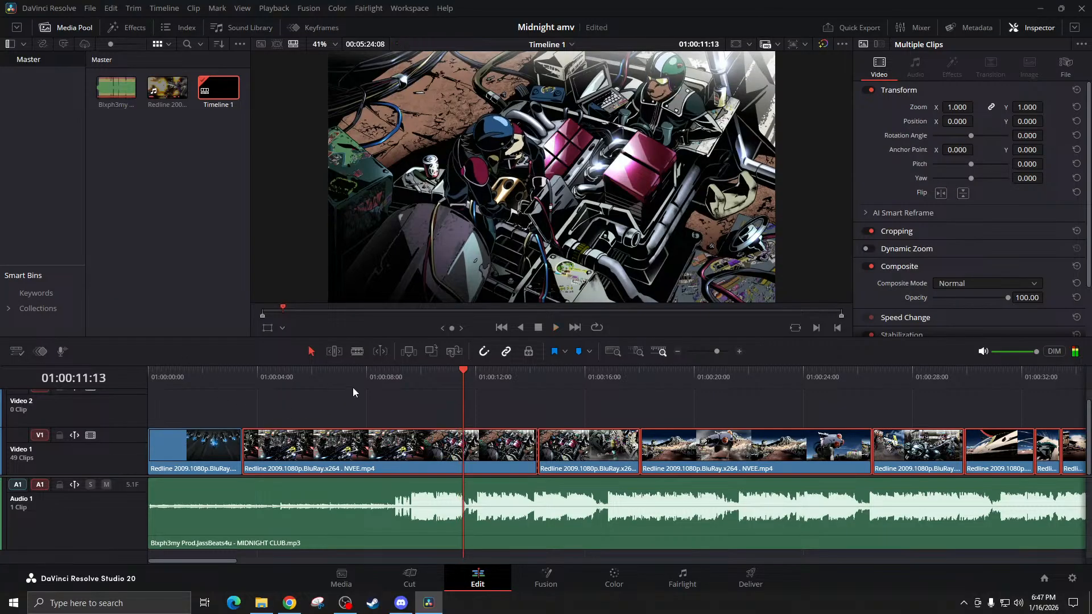
Split the second clip at 01:00:03:20 and ripple-delete only the short piece before the cut, undoing the deletion of the other selected clips
left_click(253, 380)
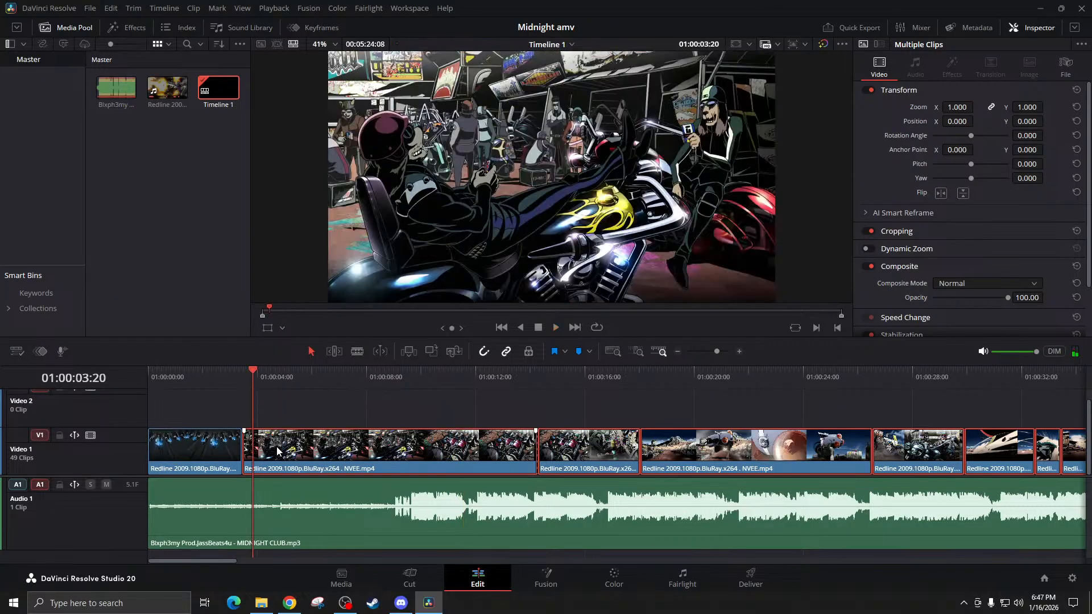
key("ctrl+b")
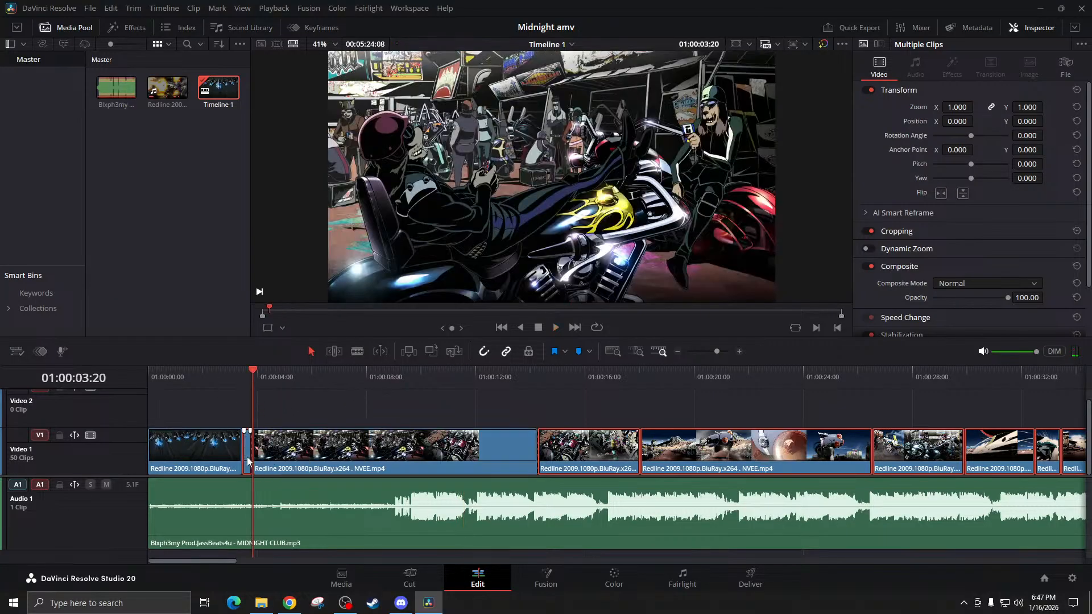
key("Delete")
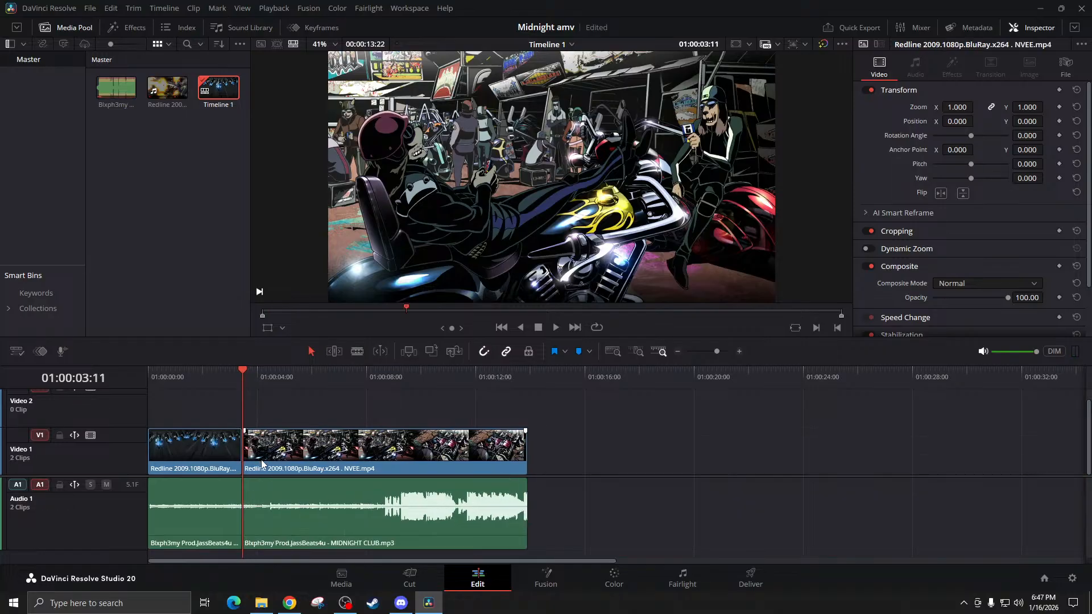
key("ctrl+z")
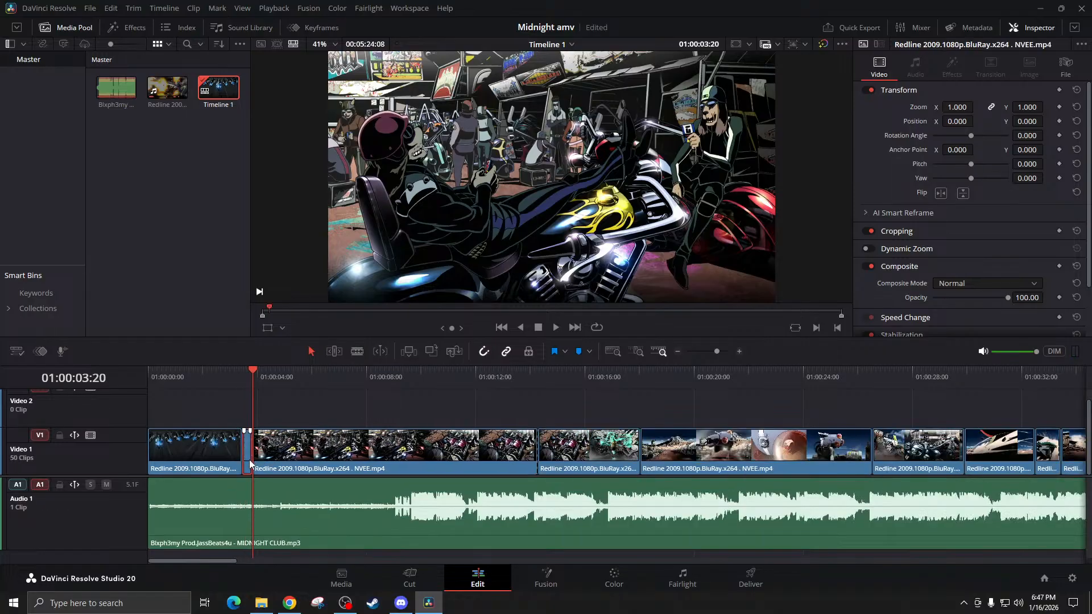
key("ctrl+shift+z")
Play through the second clip and replay the beat around 01:00:09:00 to check its timing
key("space")
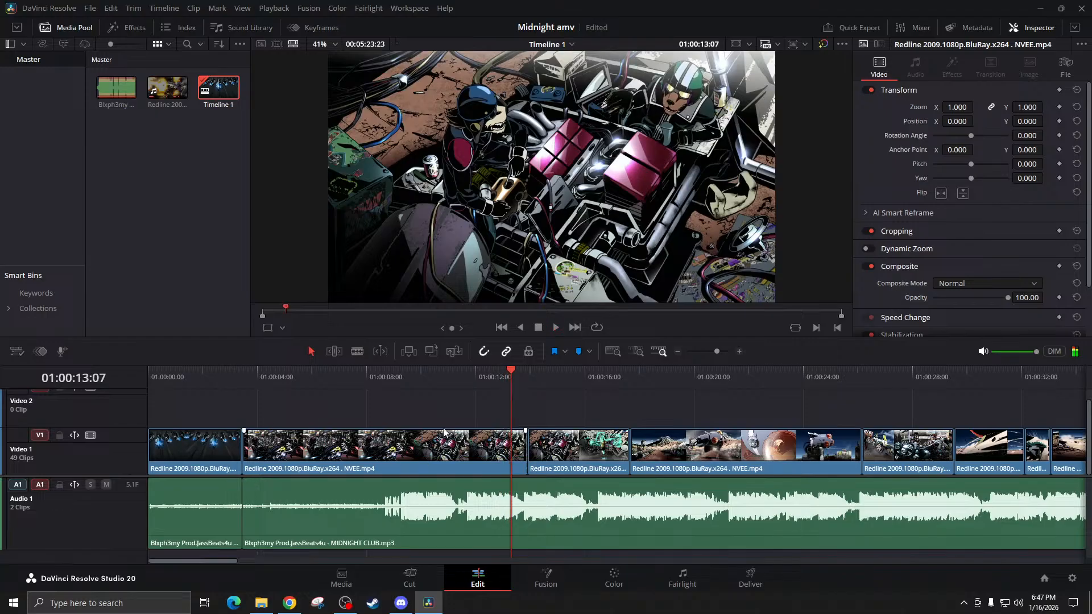
left_click(378, 376)
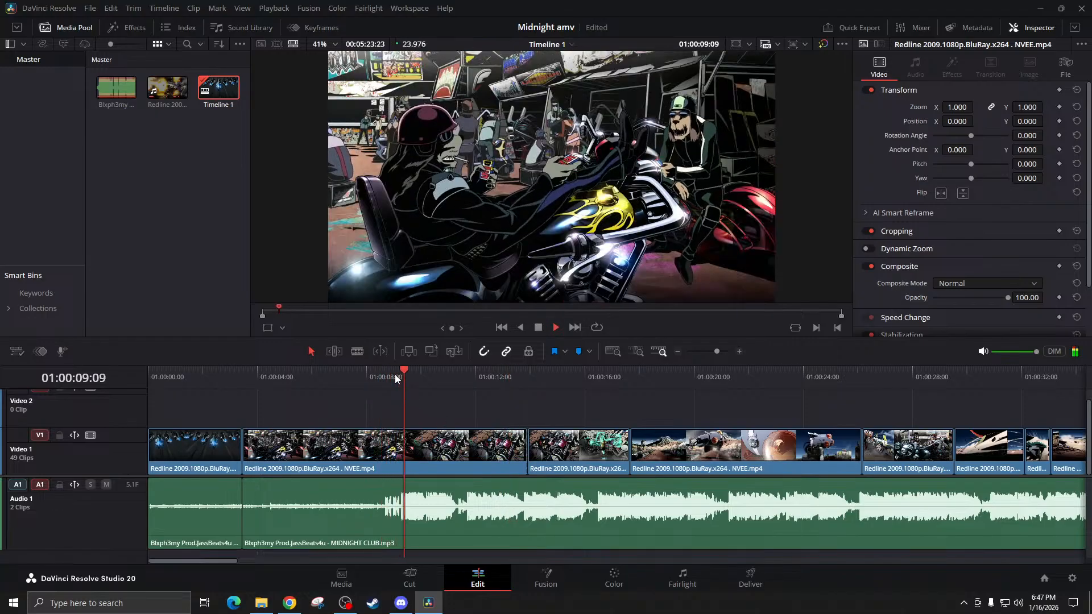
left_click(394, 374)
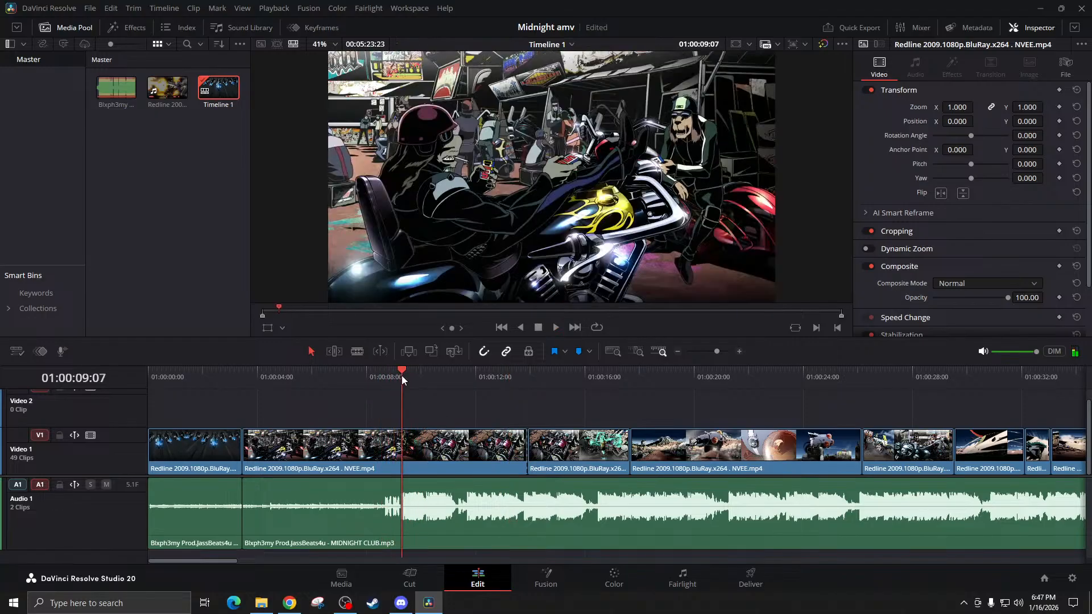
left_click(398, 379)
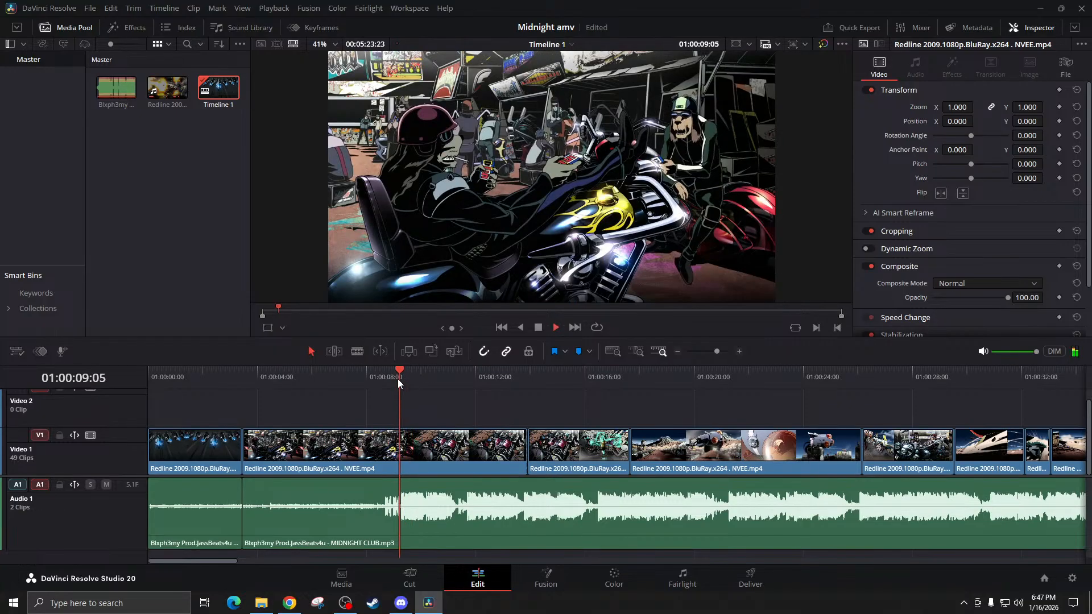
left_click(397, 379)
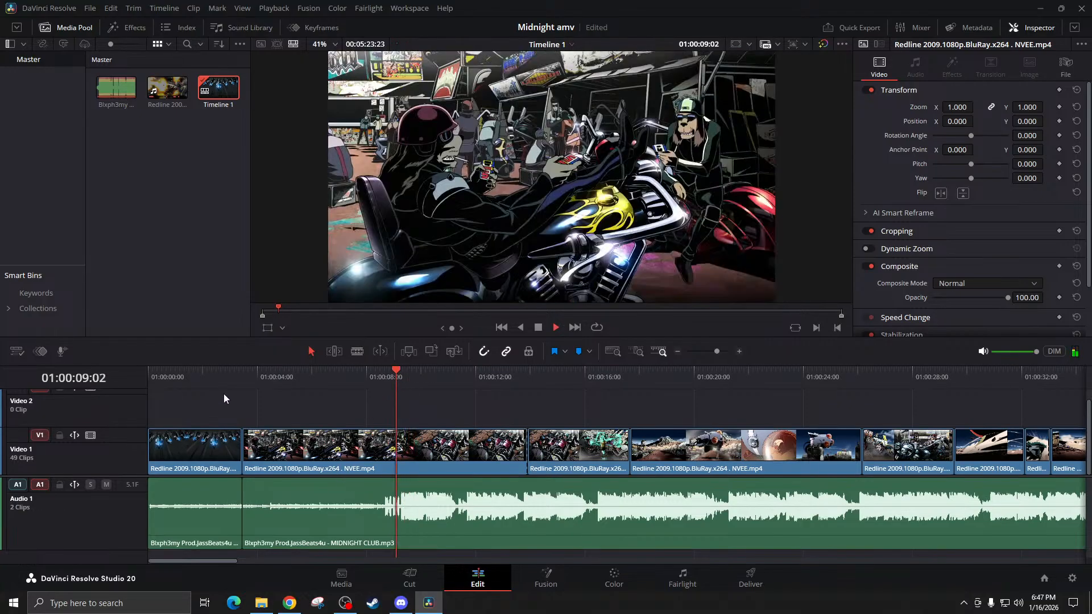
Try splitting the second clip at 01:00:03:12 and deleting the sliver before the cut, and undo back through the earlier short-piece deletion
left_click(254, 377)
left_click(739, 352)
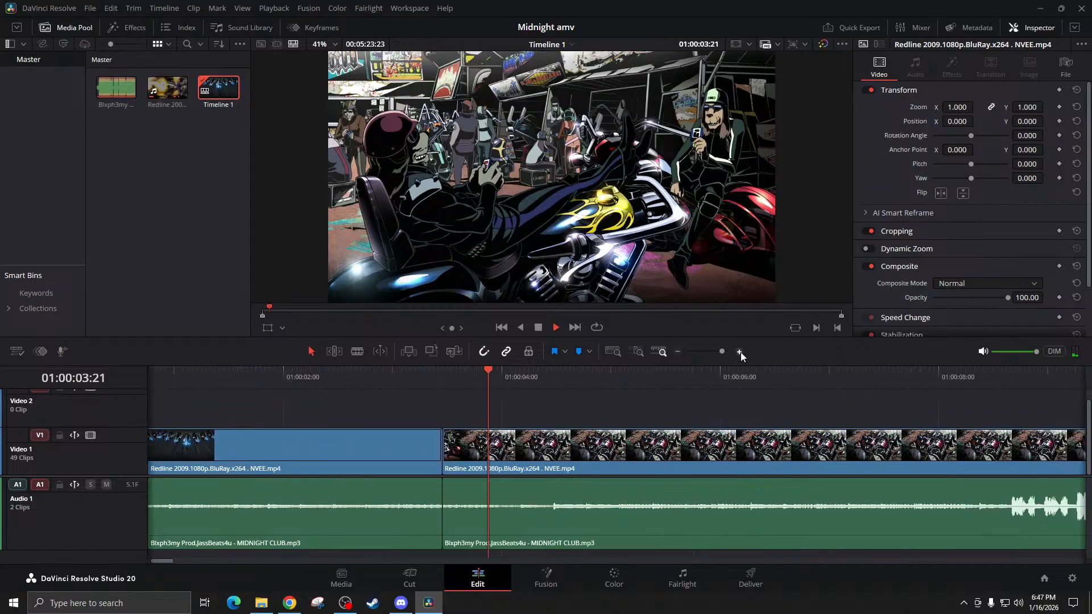
left_click(535, 380)
left_click(541, 444)
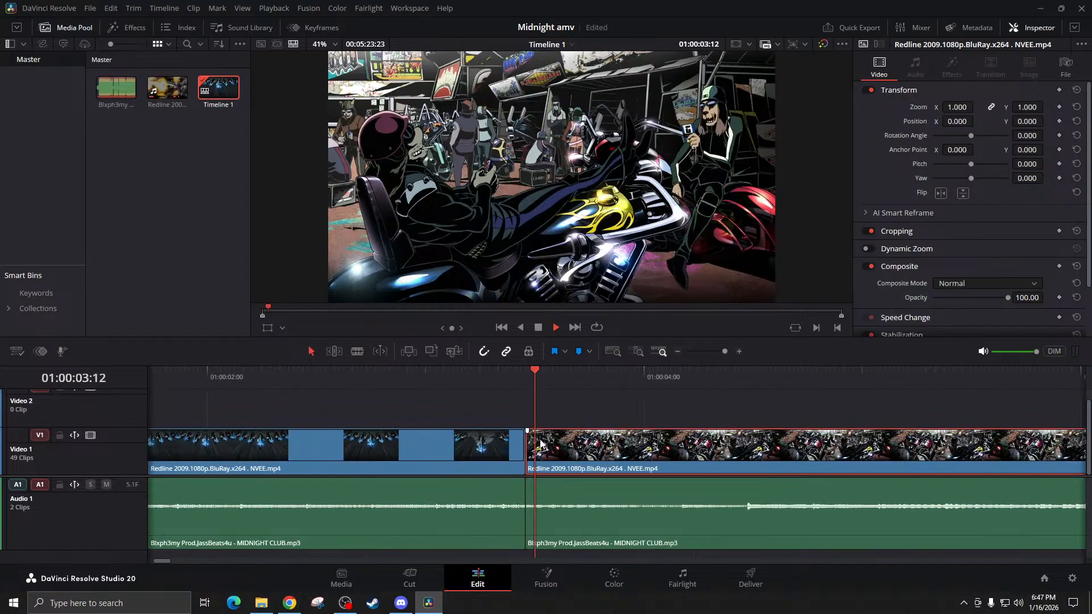
key("ctrl+b")
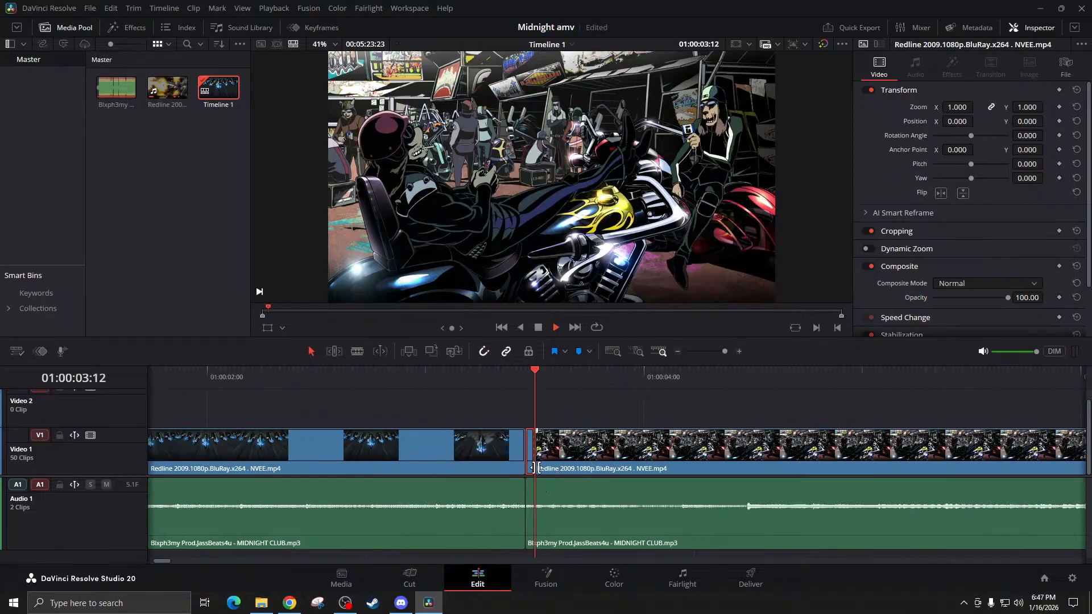
key("Delete")
key("ctrl+z")
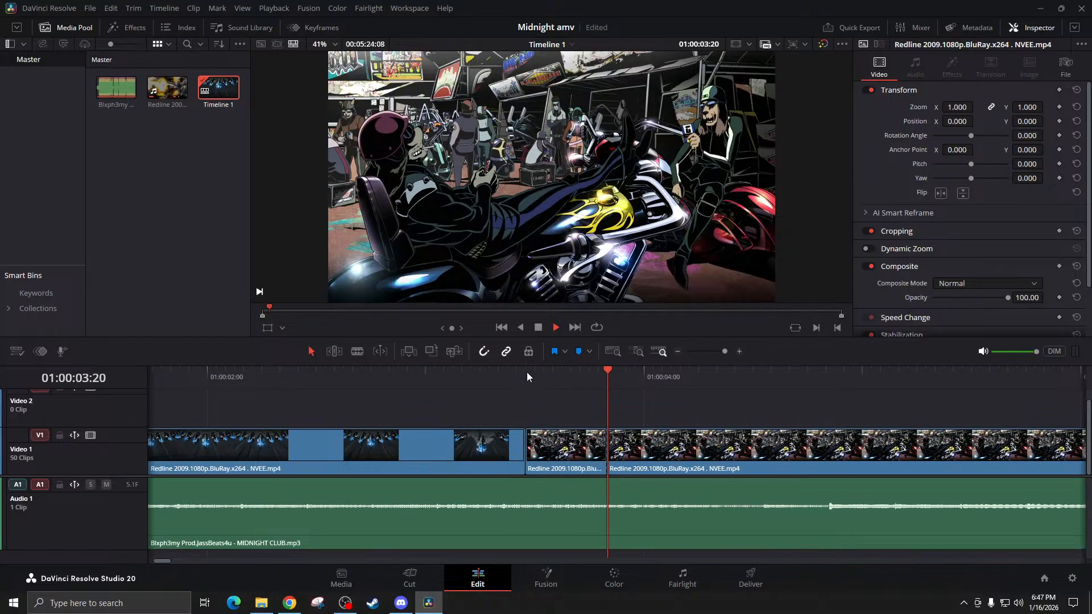
Ripple-delete the short piece between 01:00:03:11 and 01:00:03:20, play across the join, and select the second clip
left_click(582, 458)
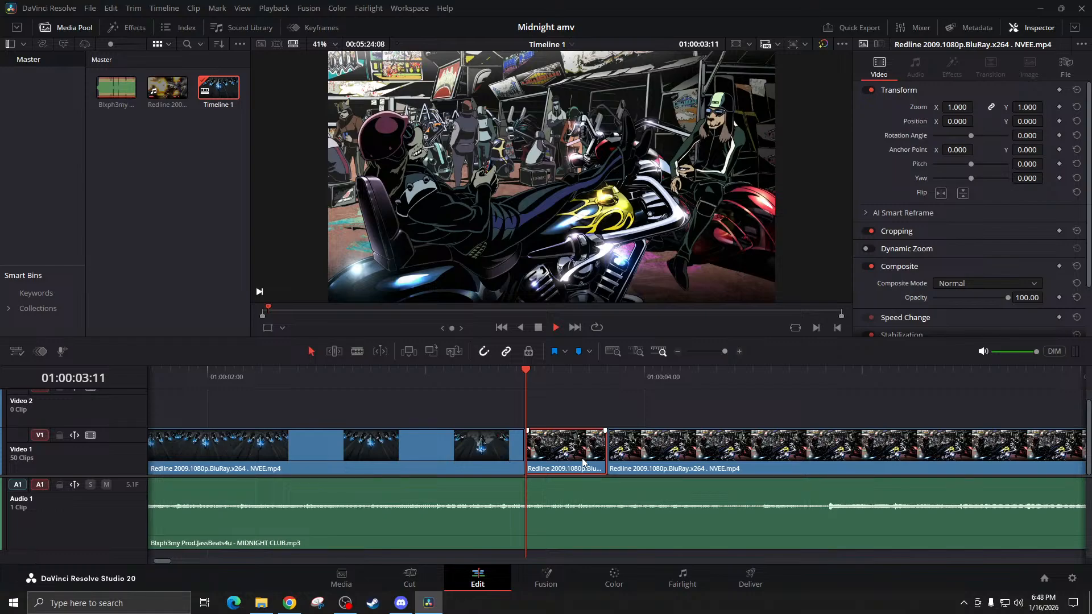
key("Delete")
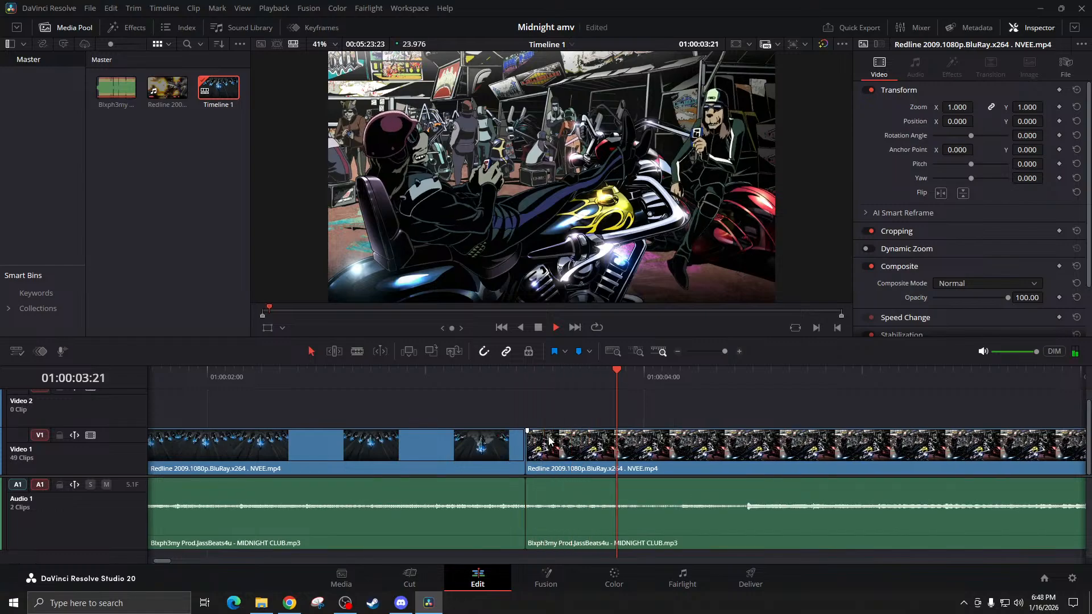
key("space")
left_click(619, 453)
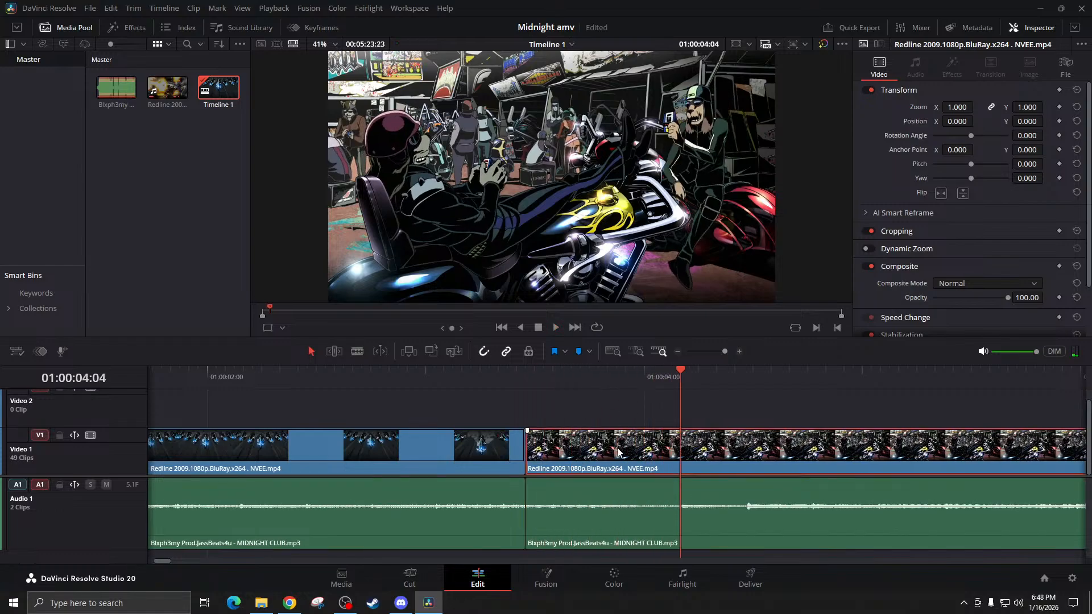
Split the second clip at 01:00:04:04, stepping back and forward through the recent edits before keeping the cut
key("ctrl+b")
key("ctrl+z")
key("ctrl+z")
key("ctrl+z")
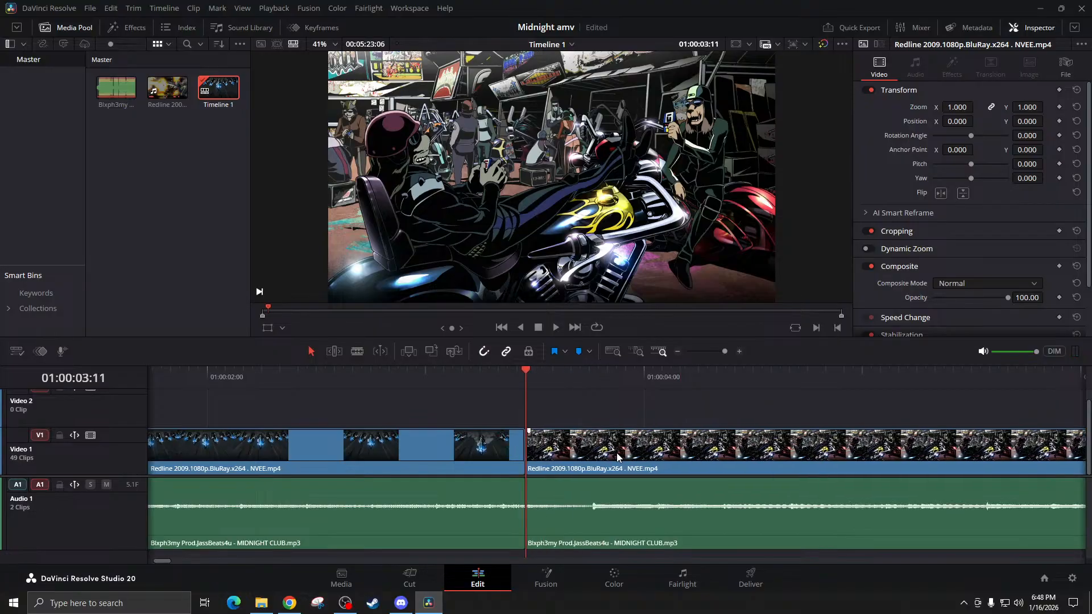
key("ctrl+z")
key("ctrl+shift+z")
key("ctrl+shift+z")
key("ctrl+shift+z")
key("ctrl+shift+z")
left_click(624, 457)
left_click(599, 415)
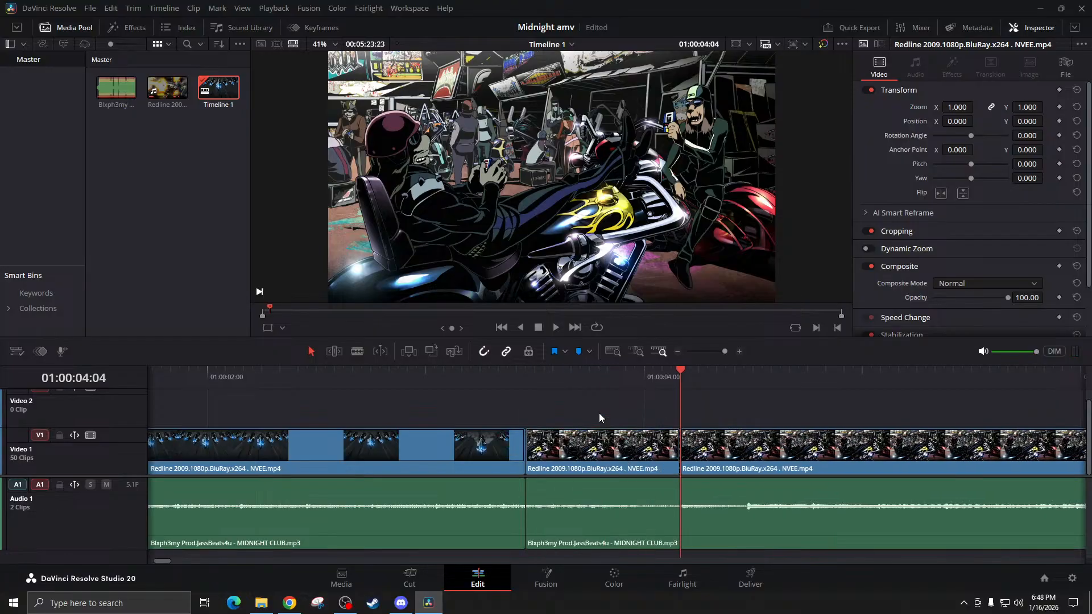
Try deleting the short piece before the 01:00:04:04 cut, and undo back past the earlier ripple deletion
left_click(613, 454)
key("BackSpace")
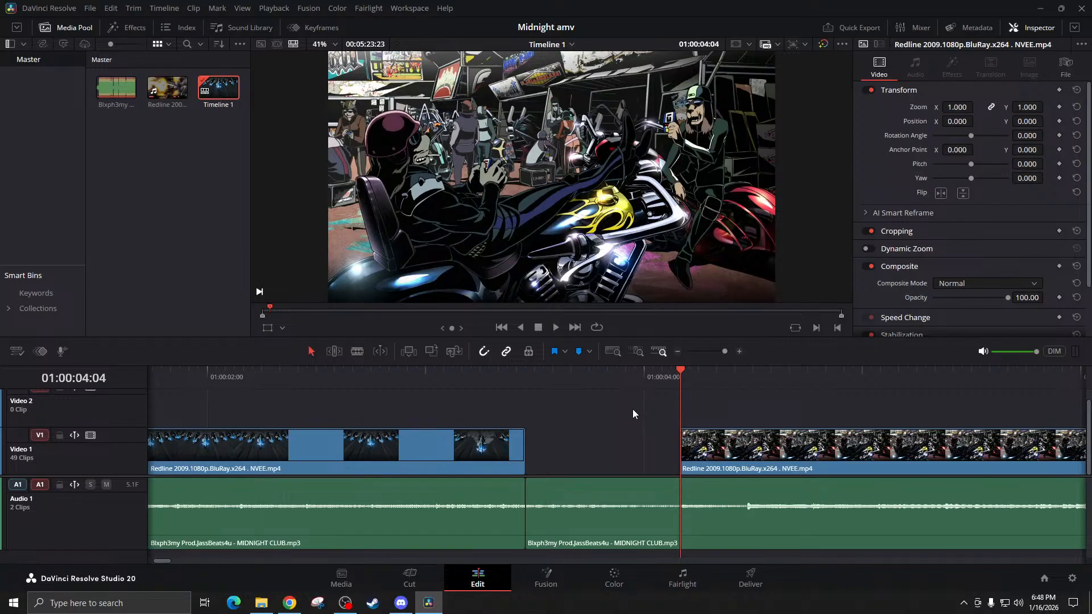
left_click_drag(635, 412, 1001, 486)
key("ctrl+z")
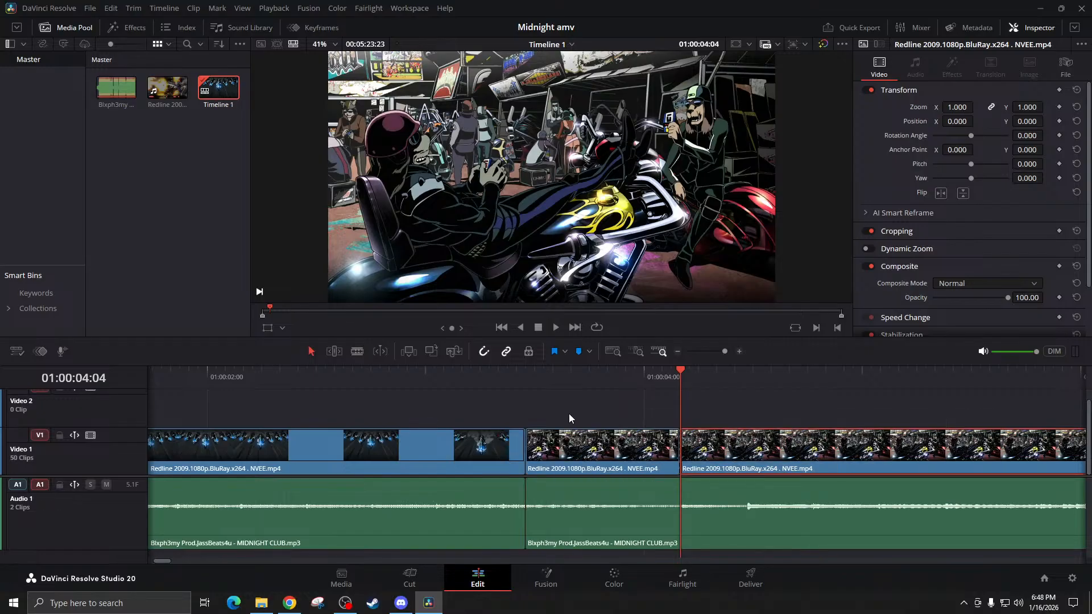
key("ctrl+z")
Delete the pieces of the second clip between 01:00:03:11 and 01:00:04:04, leaving a gap in the video track
left_click(558, 447)
key("BackSpace")
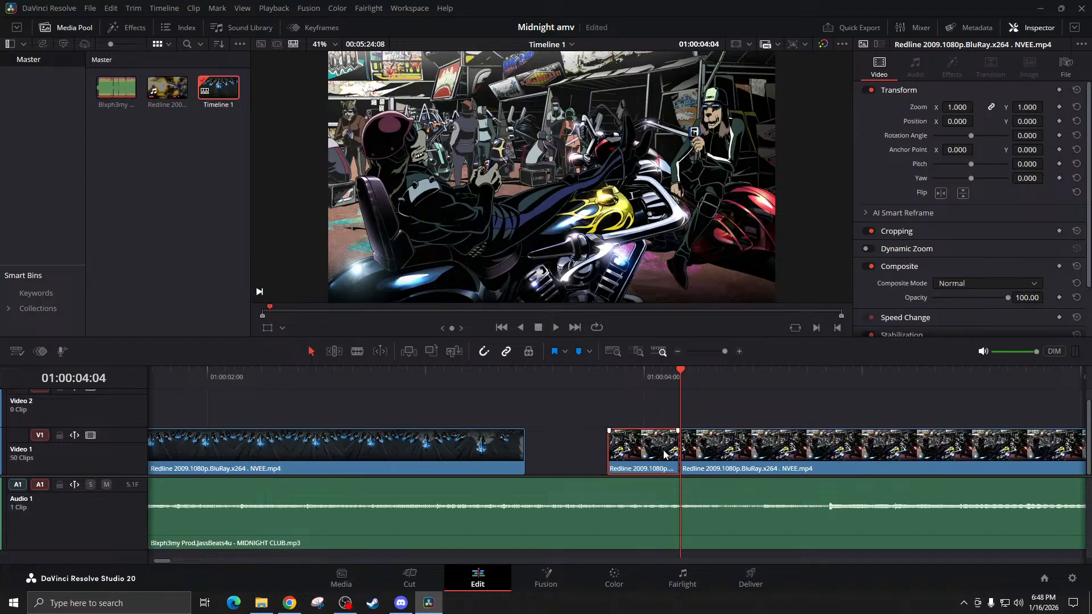
key("shift+[")
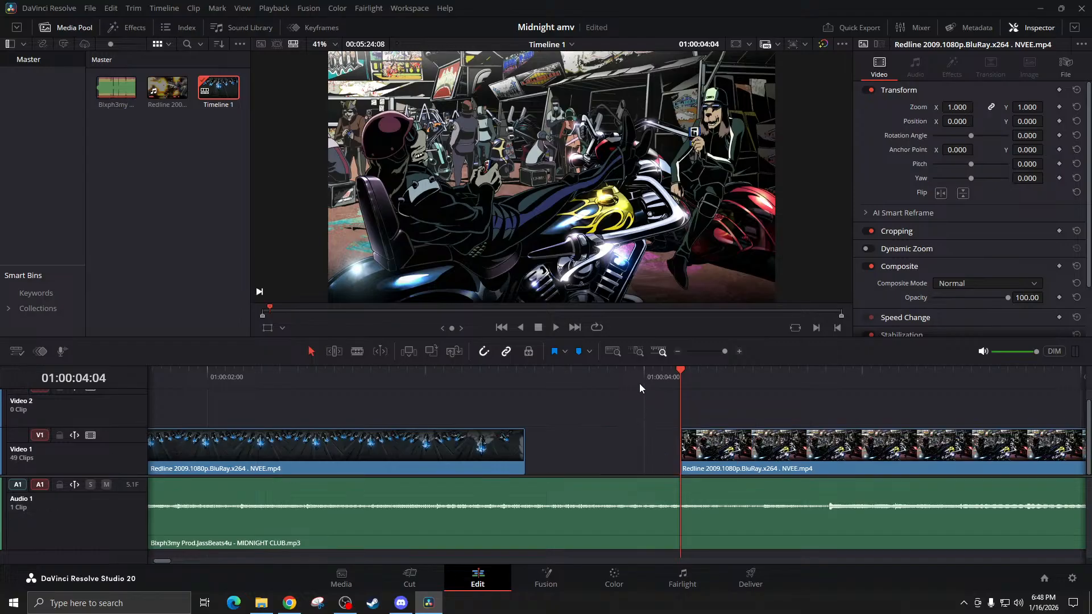
Select all the video clips after the gap and move them back together against the end of the first clip
left_click(677, 351)
left_click_drag(314, 432, 1038, 470)
scroll(489, 479, "left", 15)
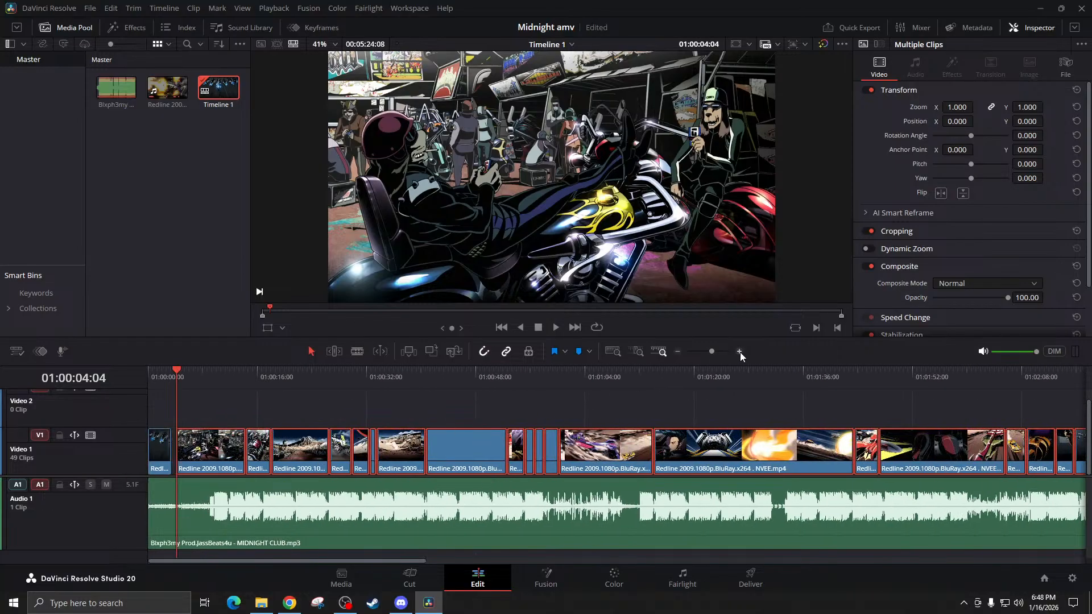
left_click(739, 352)
left_click_drag(657, 450, 580, 452)
Play the beat from 01:00:08:21 and shift the selected clips about 5 frames later
scroll(618, 456, "right", 5)
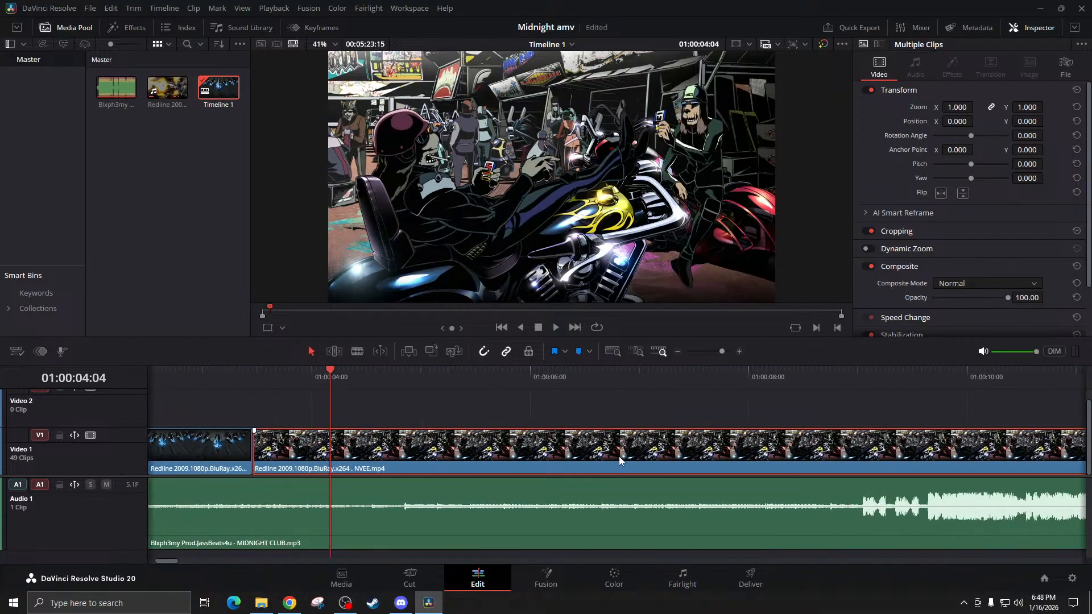
scroll(619, 456, "right", 3)
left_click(708, 378)
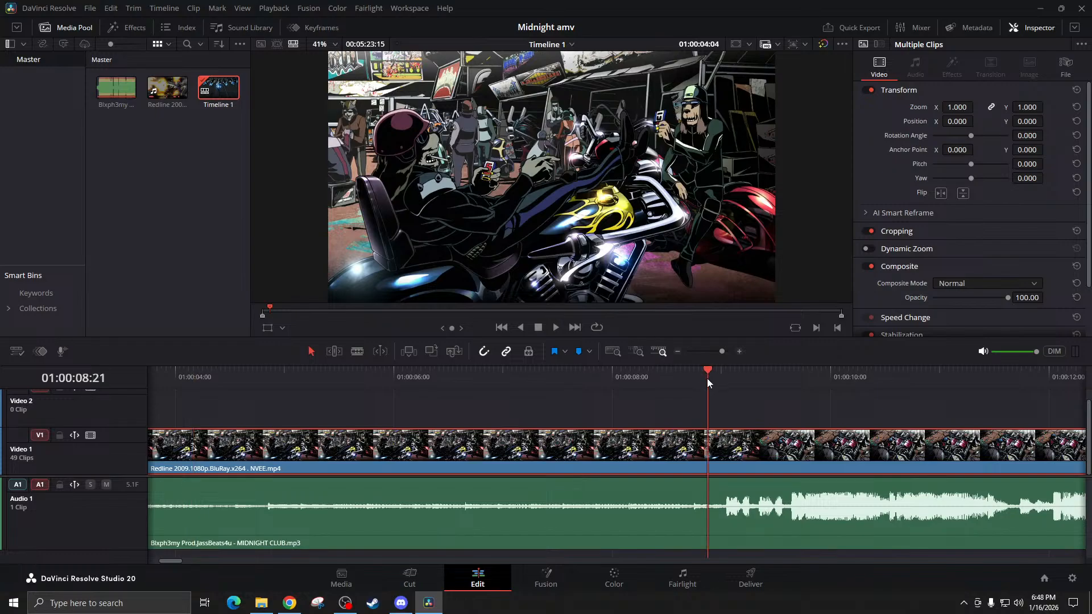
key("space")
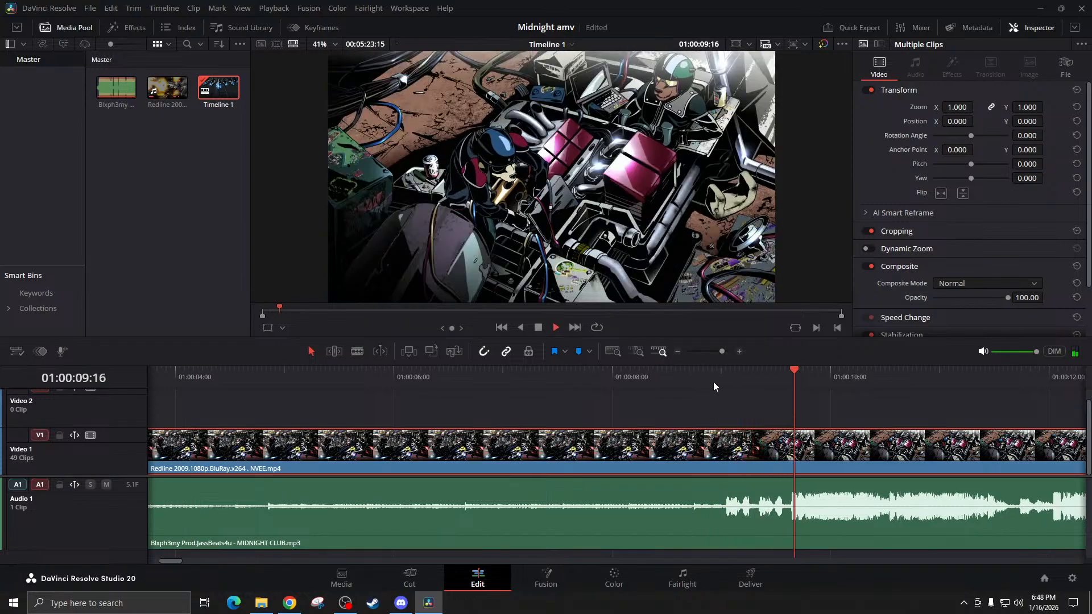
key("space")
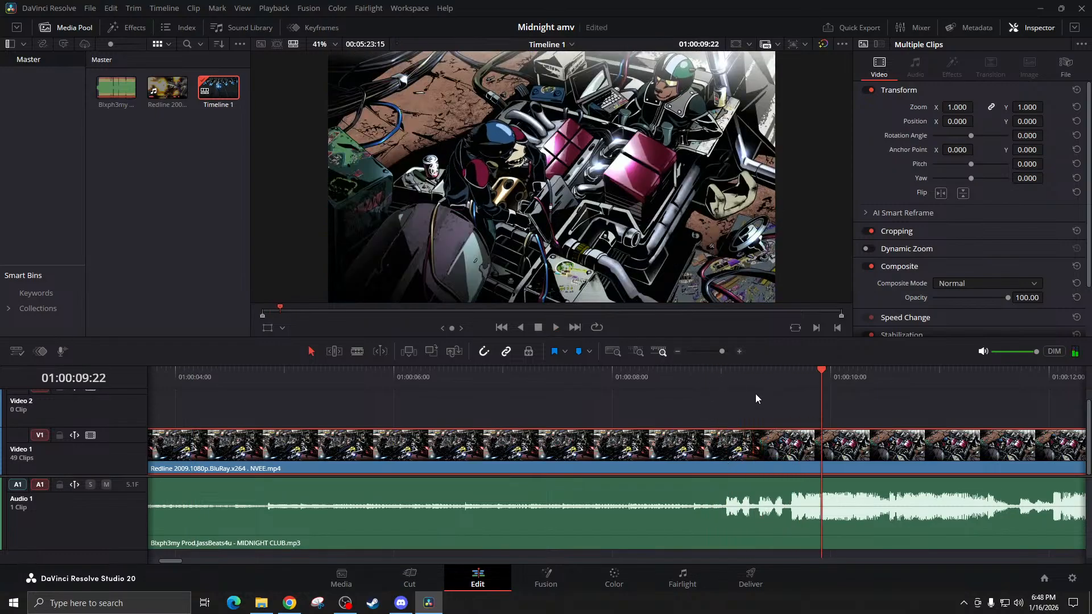
left_click_drag(691, 452, 745, 435)
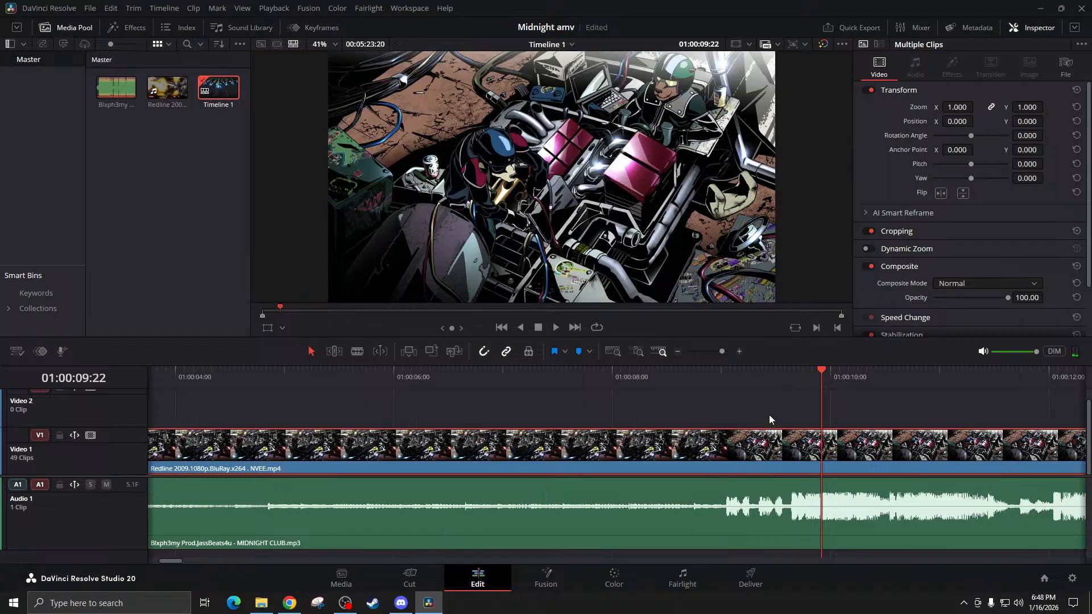
Replay the beat at 01:00:09:15, shift the selected clips about 7 frames later, and extend the second clip's start back to the first clip
left_click(780, 376)
key("space")
left_click(793, 376)
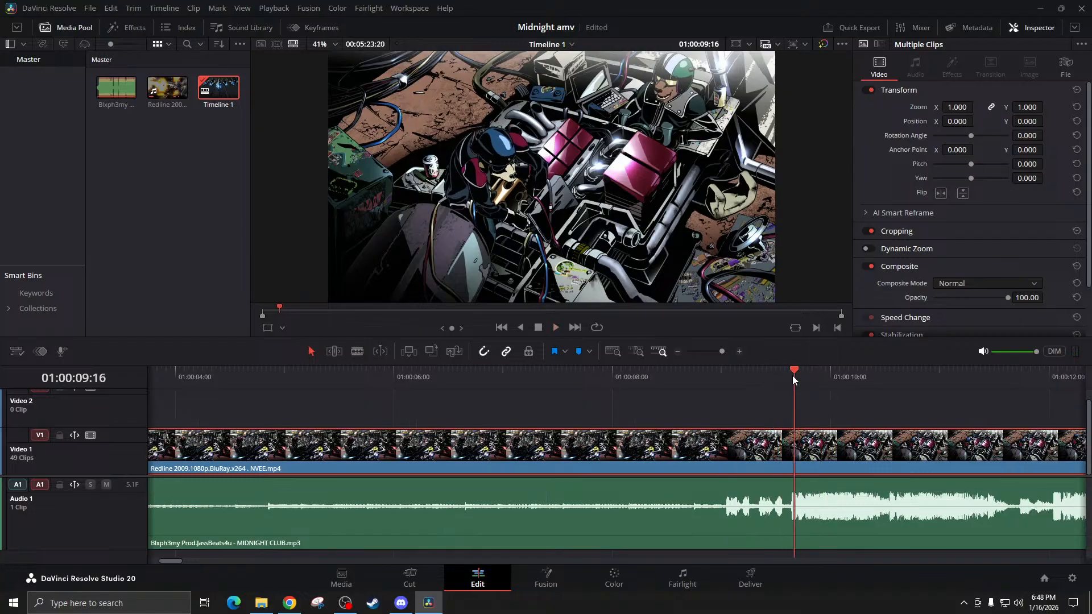
left_click(743, 378)
key("space")
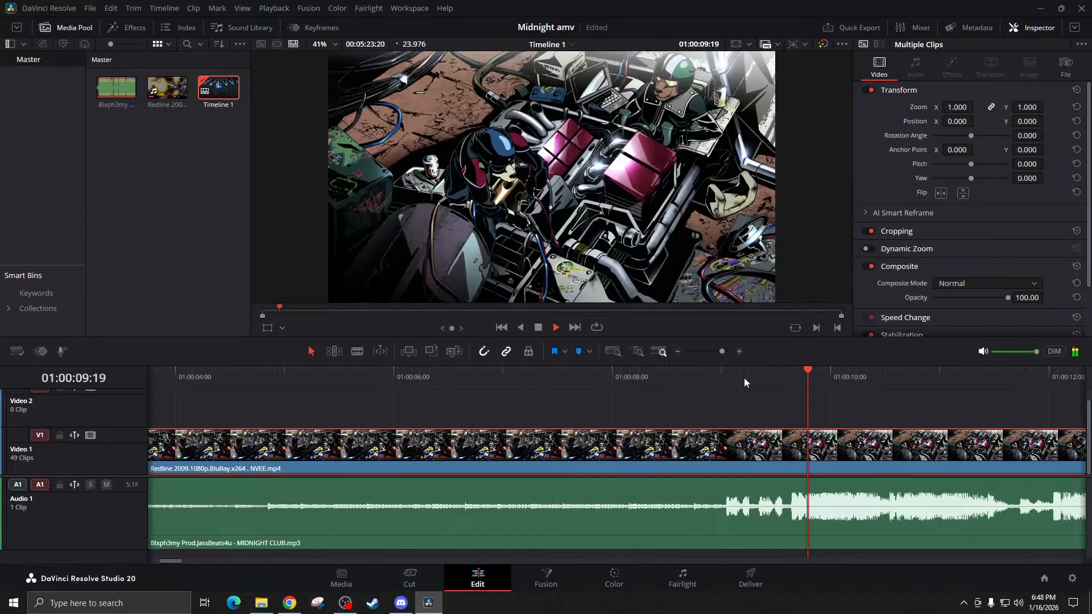
left_click(791, 374)
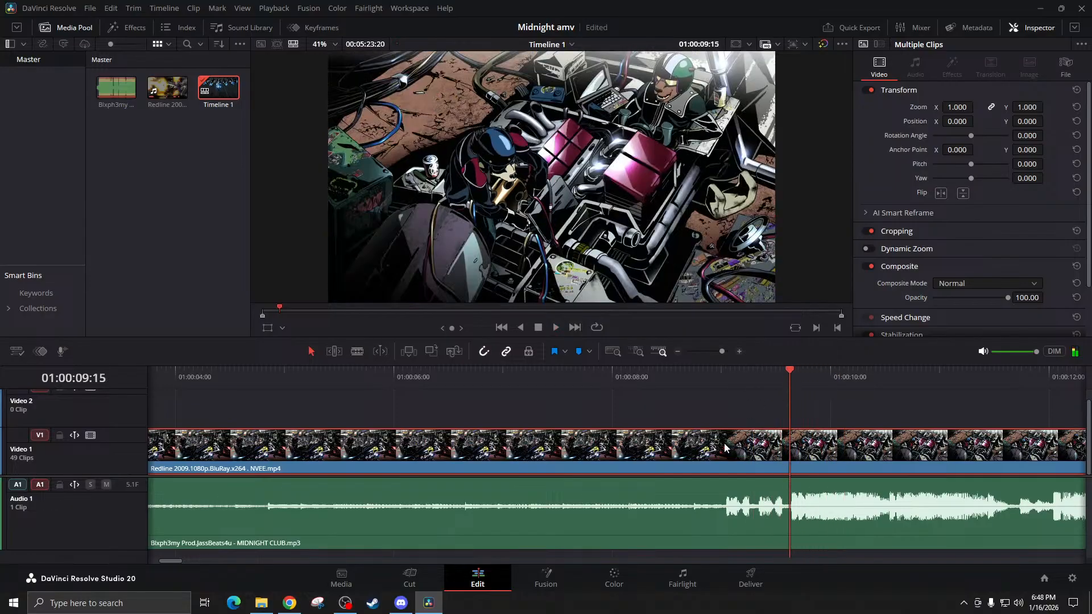
left_click_drag(725, 448, 761, 446)
scroll(459, 486, "left", 5)
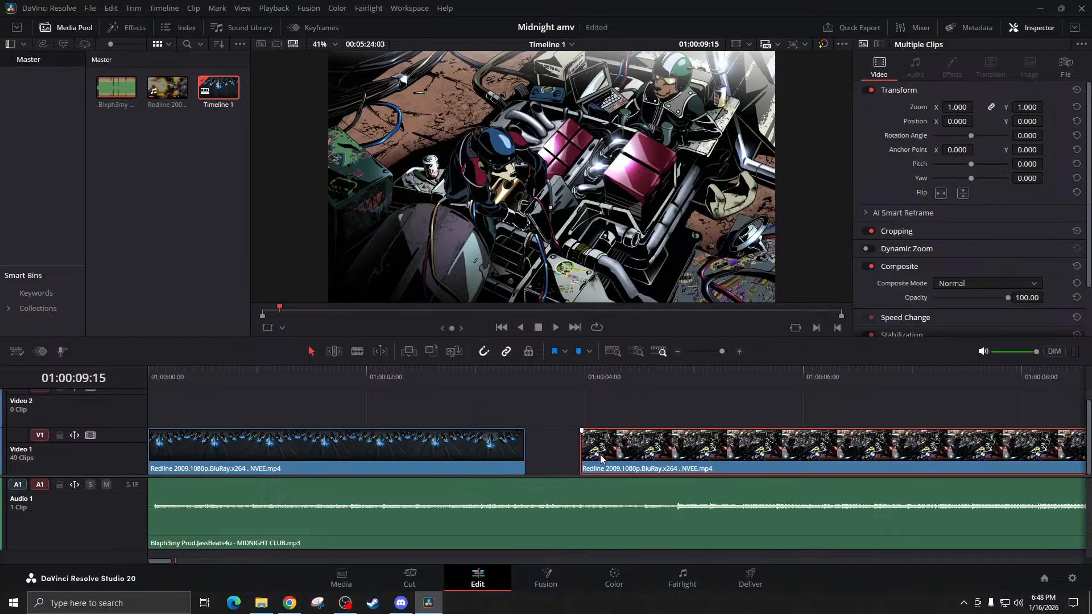
left_click_drag(580, 453, 526, 452)
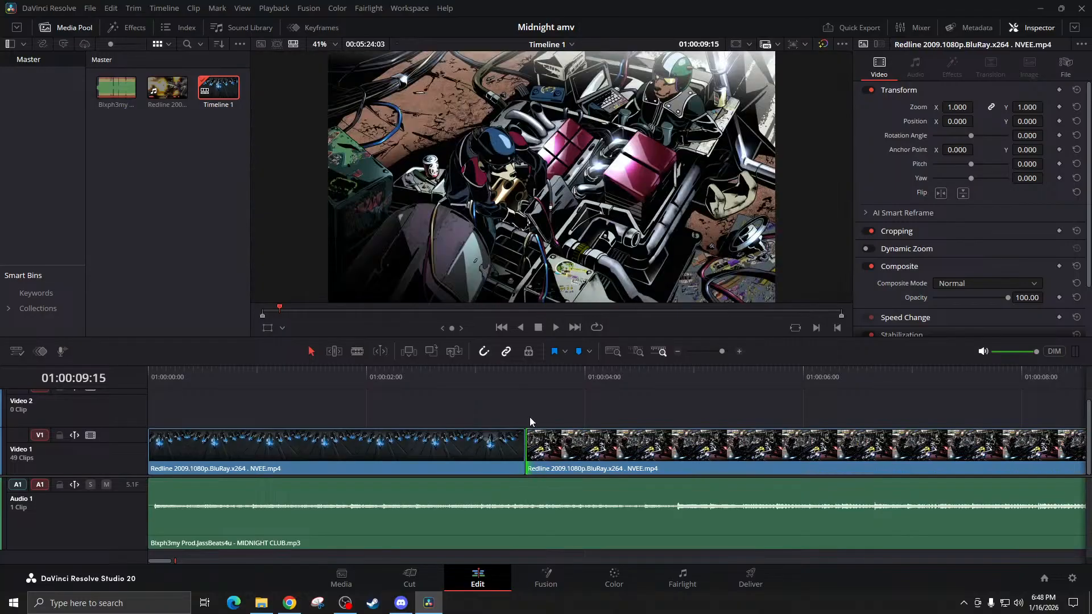
Play the timeline from the beginning to about 01:00:18:15 to check how the first clips match the song
left_click(677, 352)
left_click(677, 352)
left_click(677, 353)
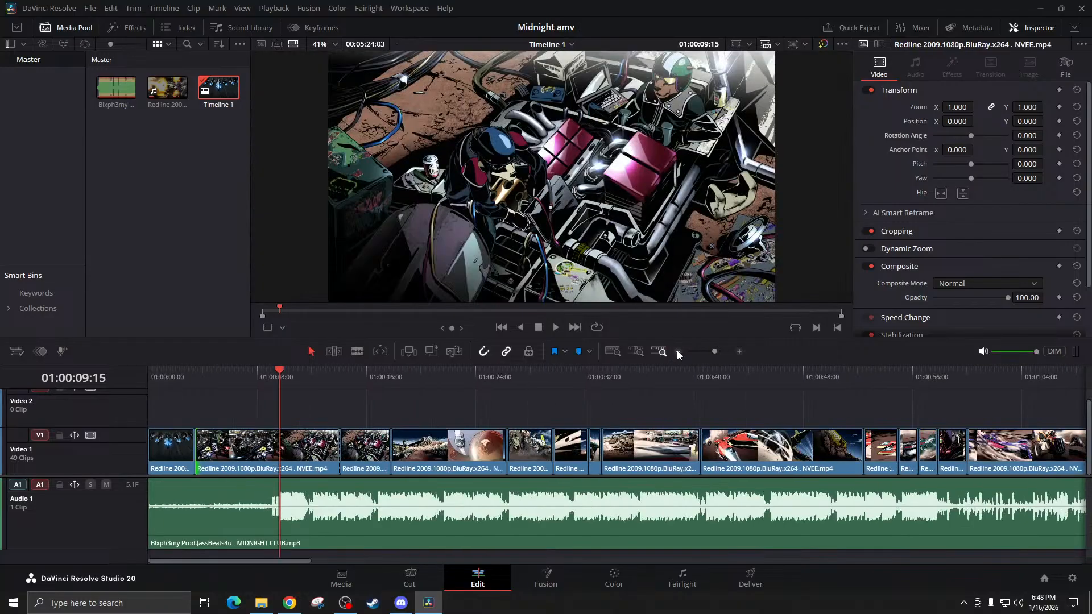
left_click(677, 352)
left_click(678, 353)
left_click(677, 352)
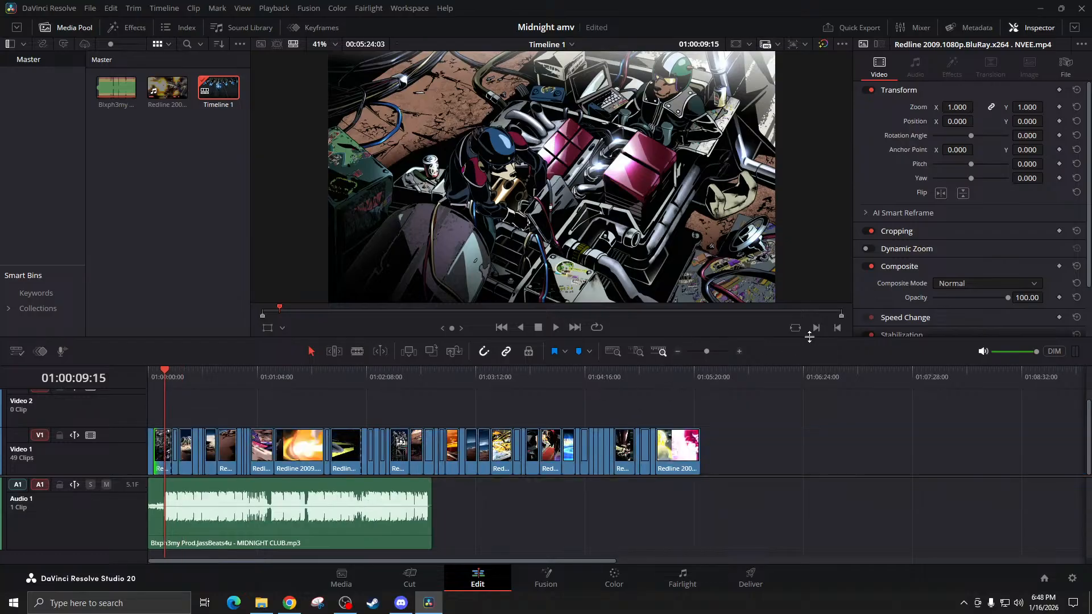
left_click(739, 351)
left_click(738, 351)
left_click(738, 351)
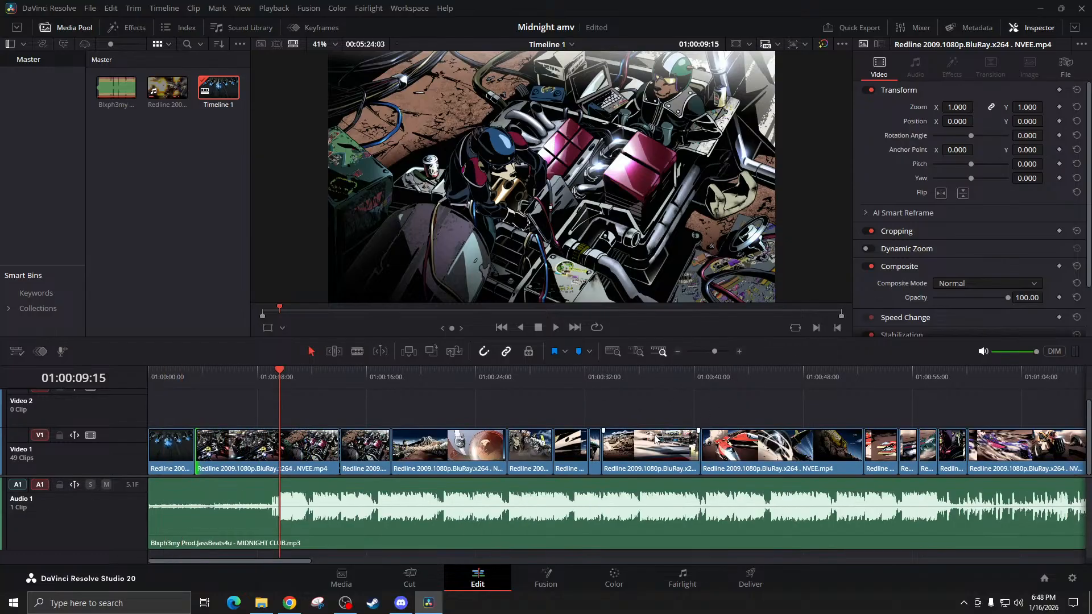
key("Home")
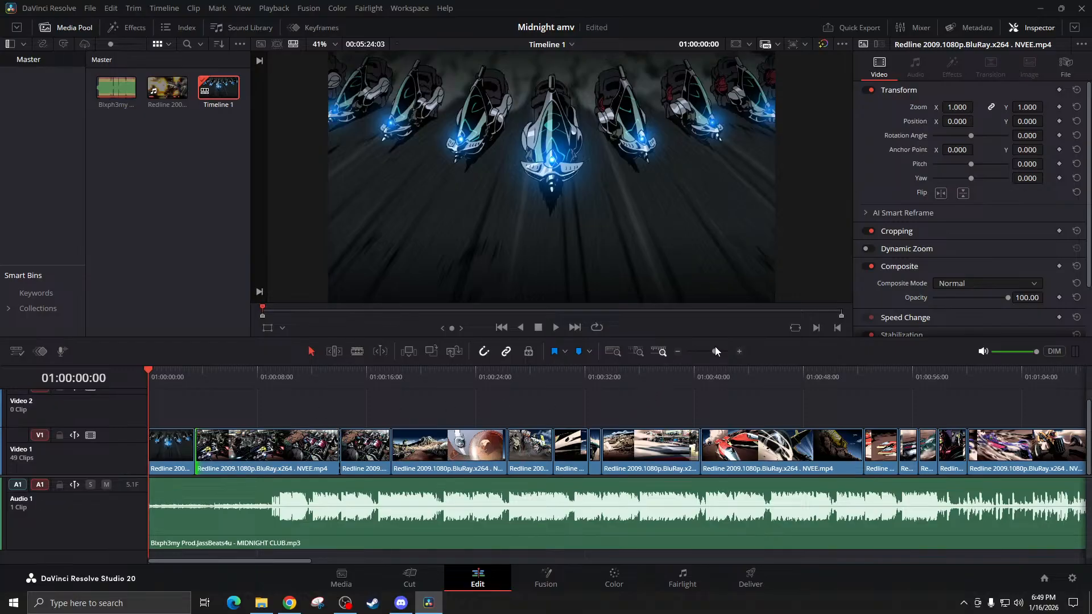
left_click(739, 351)
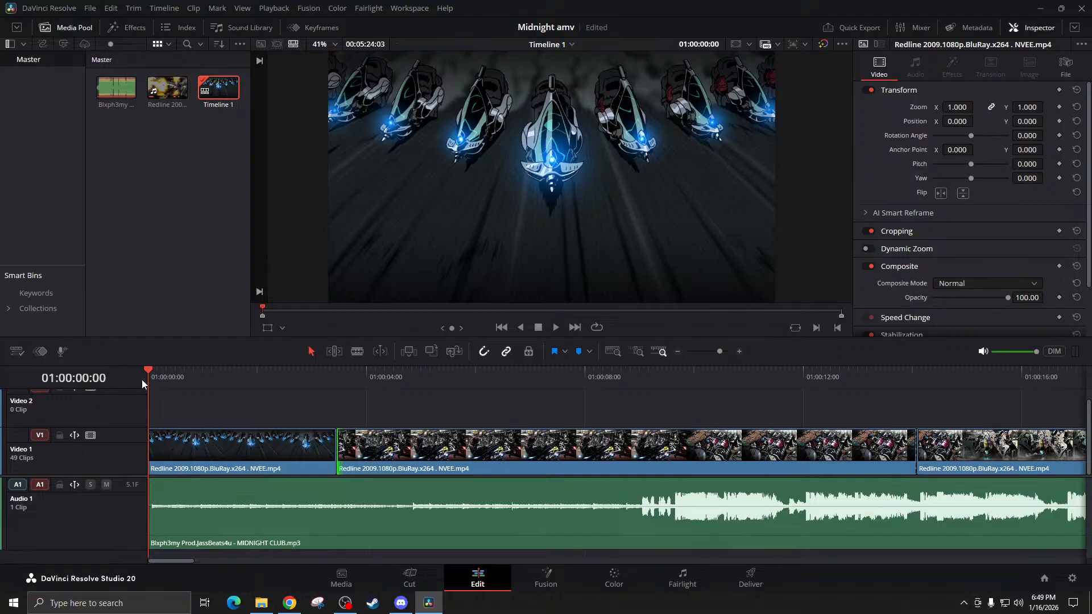
left_click(154, 372)
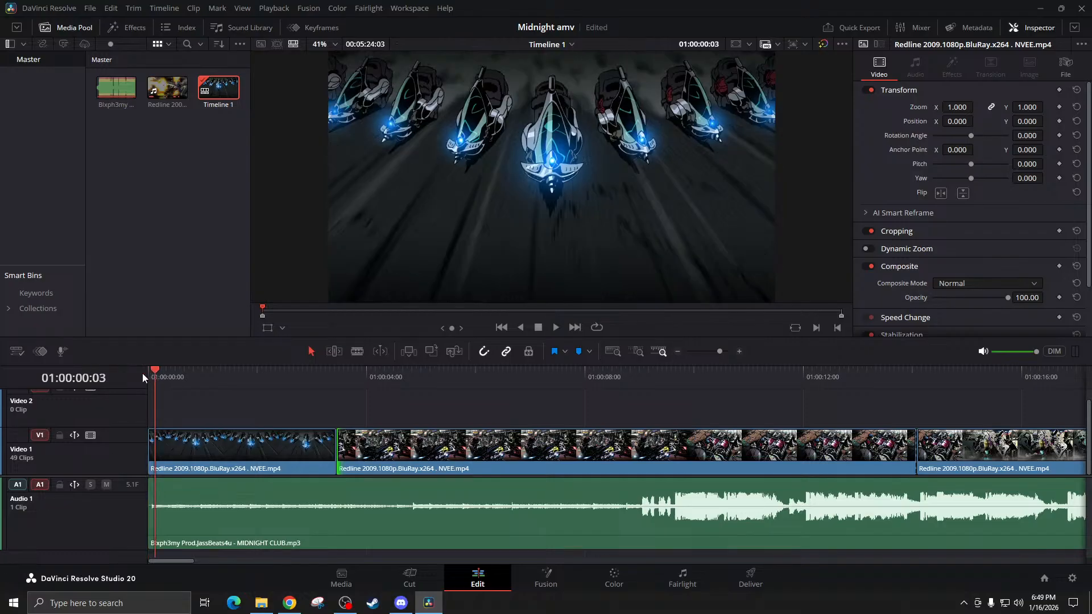
left_click_drag(154, 371, 135, 368)
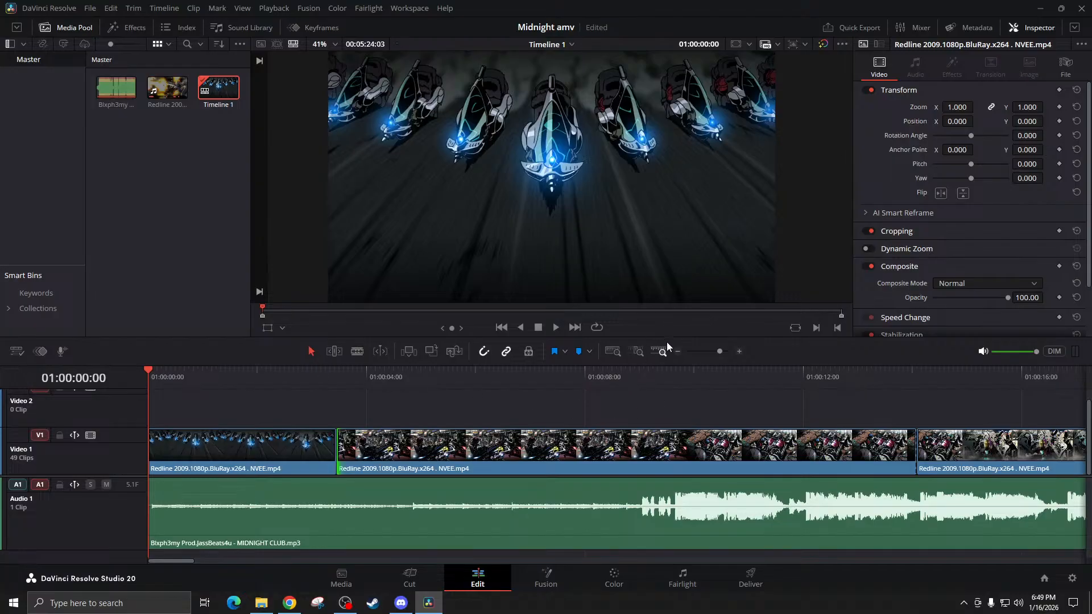
key("space")
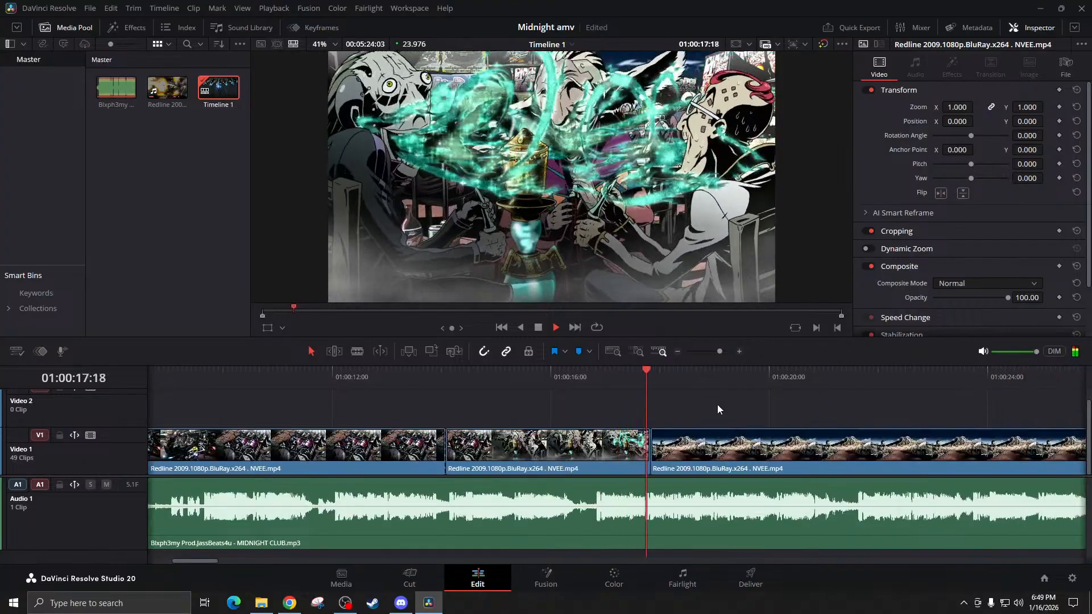
key("space")
Split the second clip at the pause in the music at 01:00:11:17 and delete the part after the cut
scroll(580, 457, "left", 5)
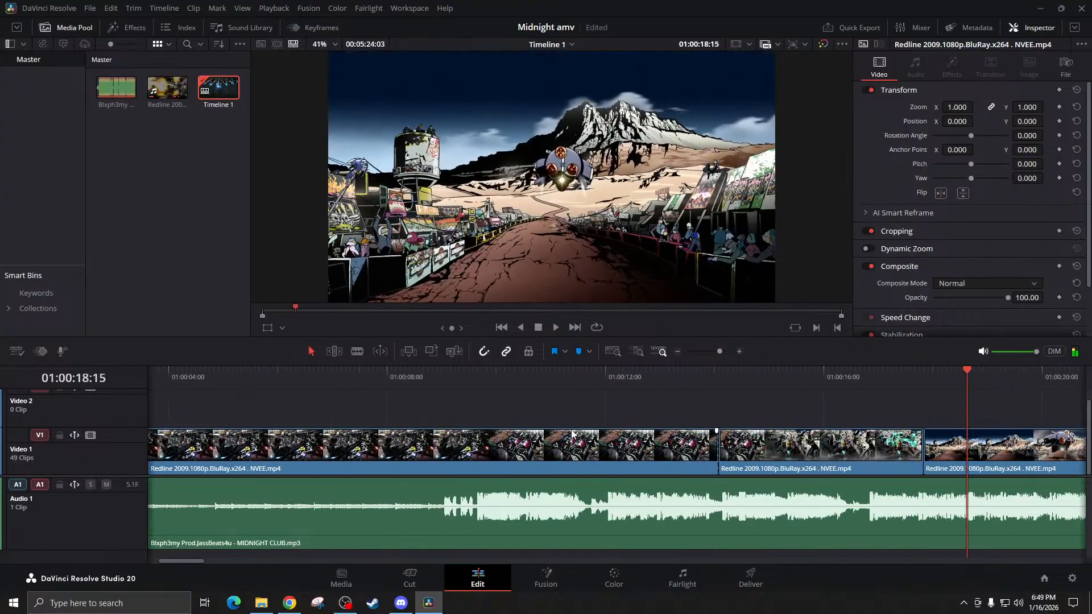
left_click(524, 383)
key("space")
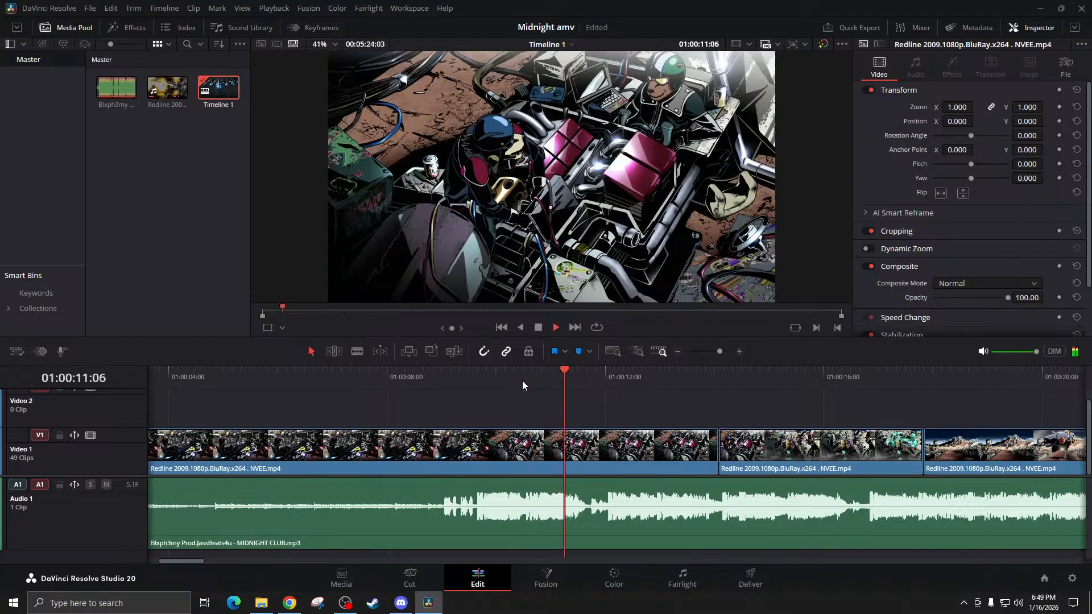
key("space")
left_click(588, 380)
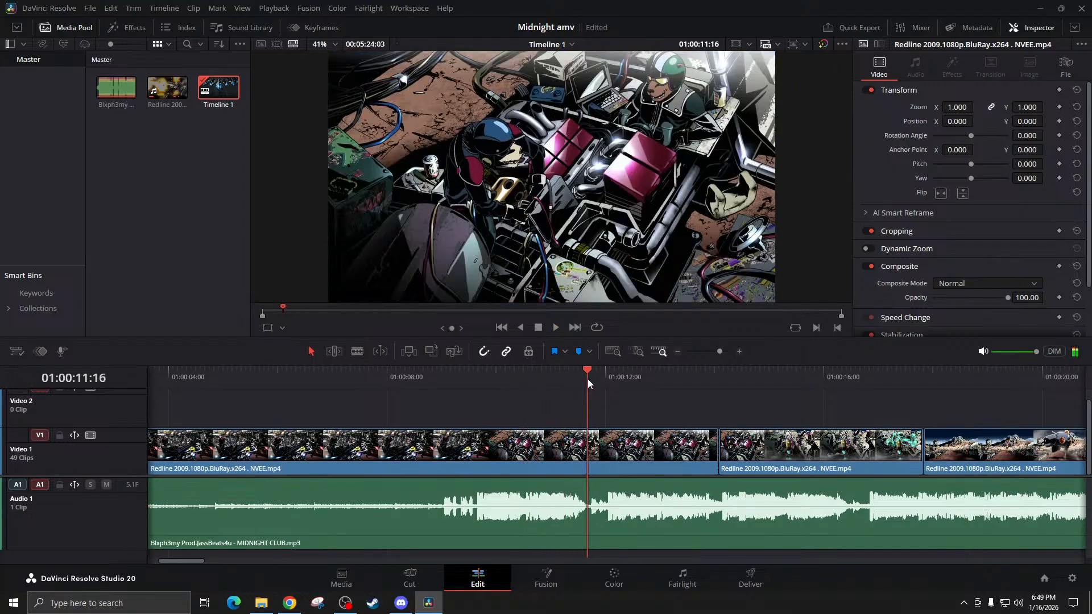
key("Right")
key("ctrl+b")
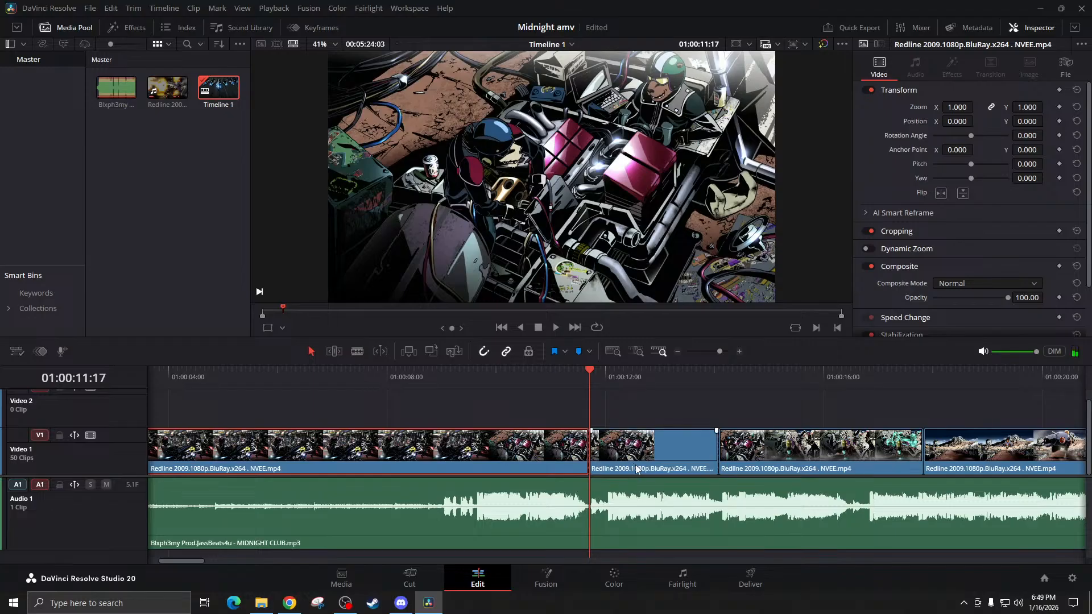
left_click(636, 469)
key("Delete")
Move the third clip back so it starts at the second clip's new end at 01:00:11:17
left_click_drag(757, 461, 626, 460)
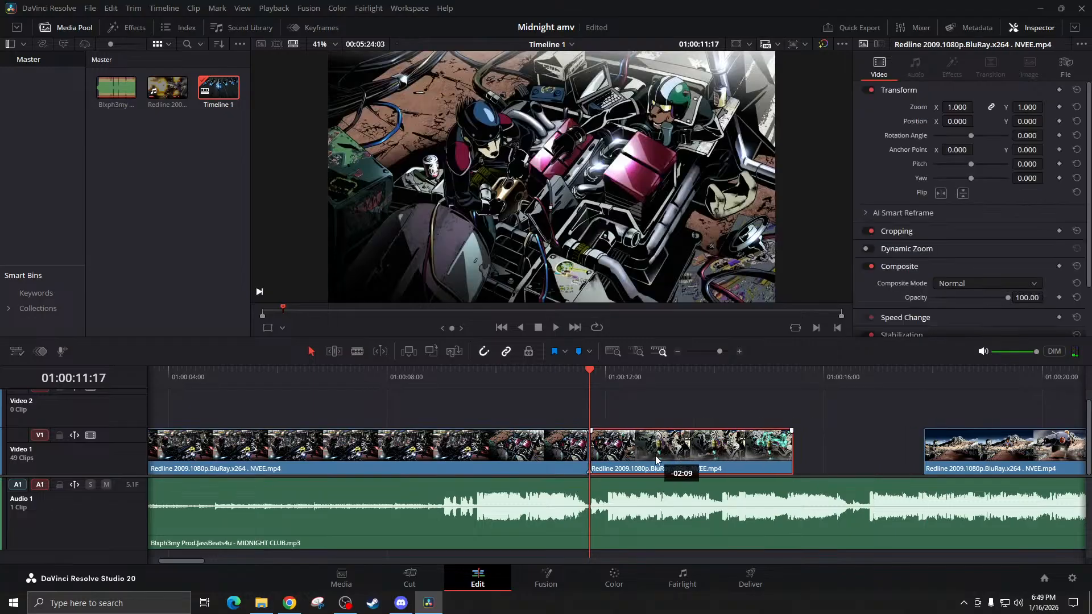
left_click(627, 372)
left_click_drag(630, 371, 593, 371)
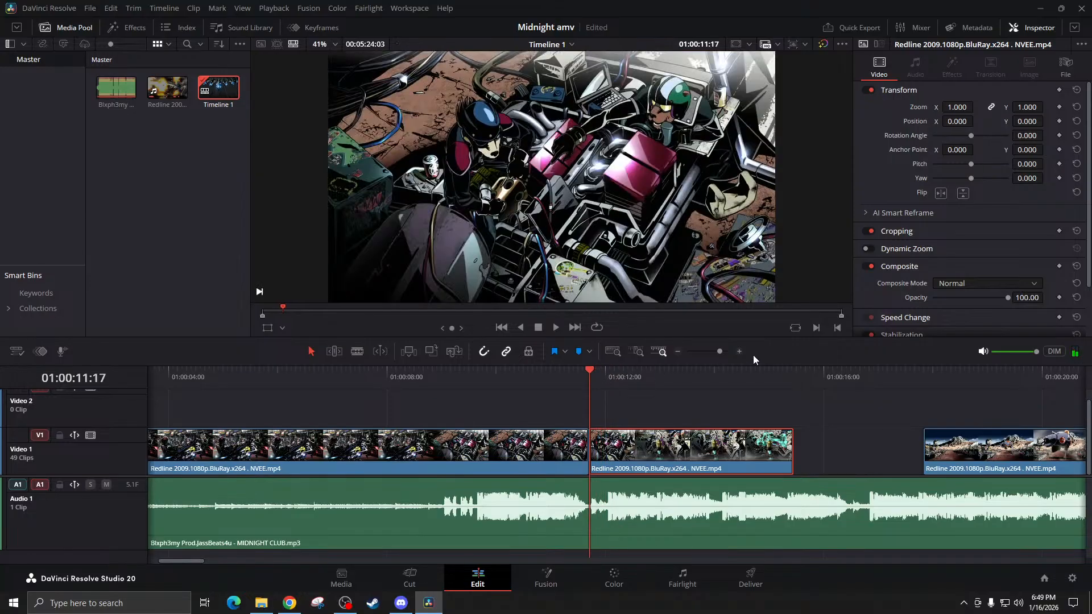
Check the third clip's start against the beat around 01:00:11:18 and play it through to the beat at 01:00:15:08
left_click(738, 351)
left_click(629, 378)
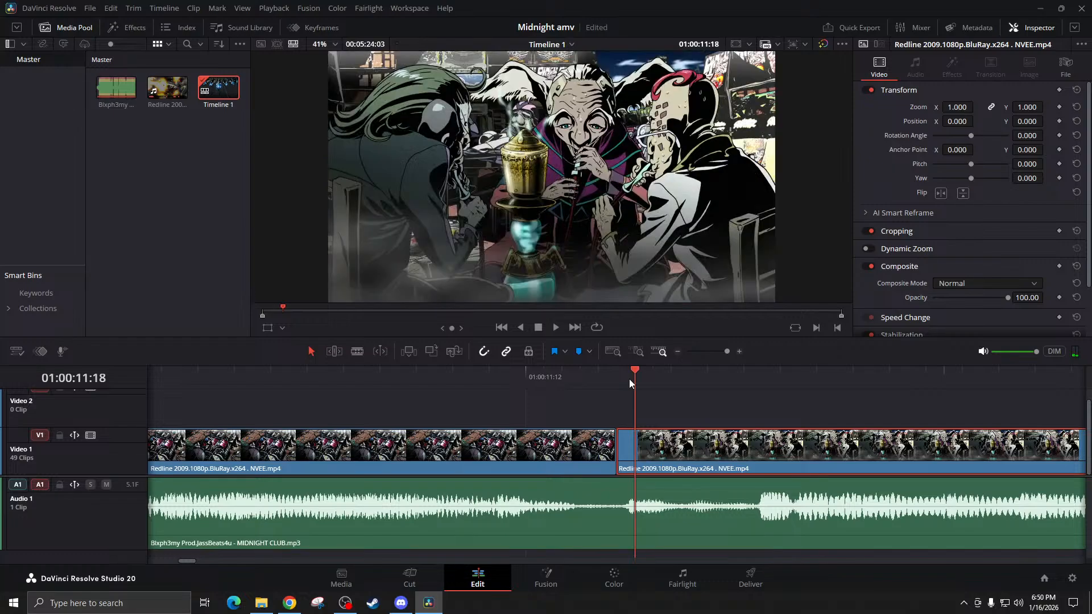
left_click(625, 379)
left_click(629, 379)
mouse_move(632, 461)
left_mouse_down()
mouse_move(674, 462)
mouse_move(650, 461)
left_mouse_up()
left_click(525, 375)
key("space")
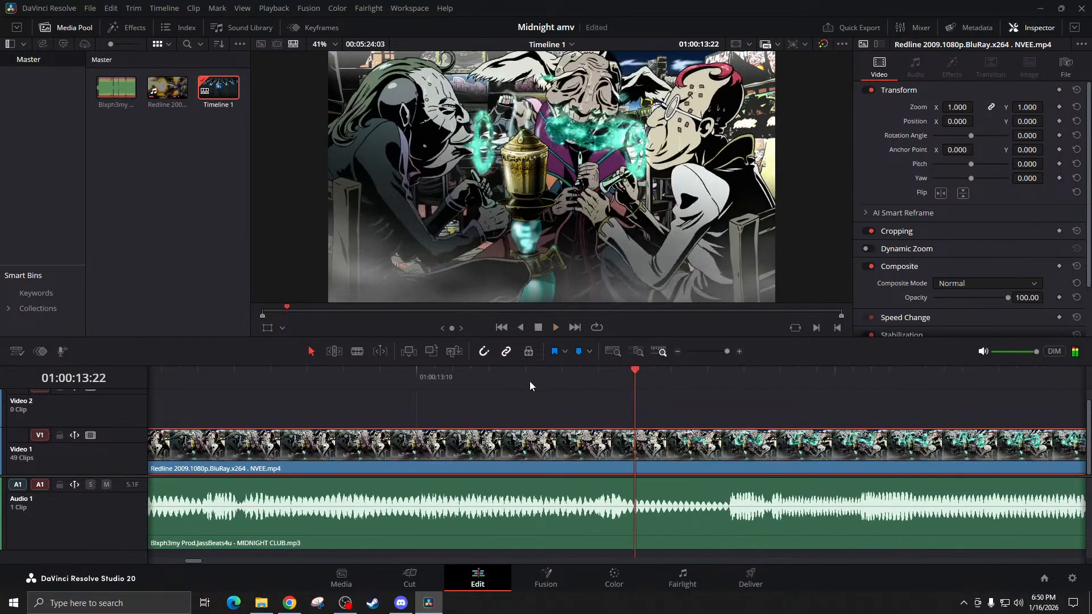
key("space")
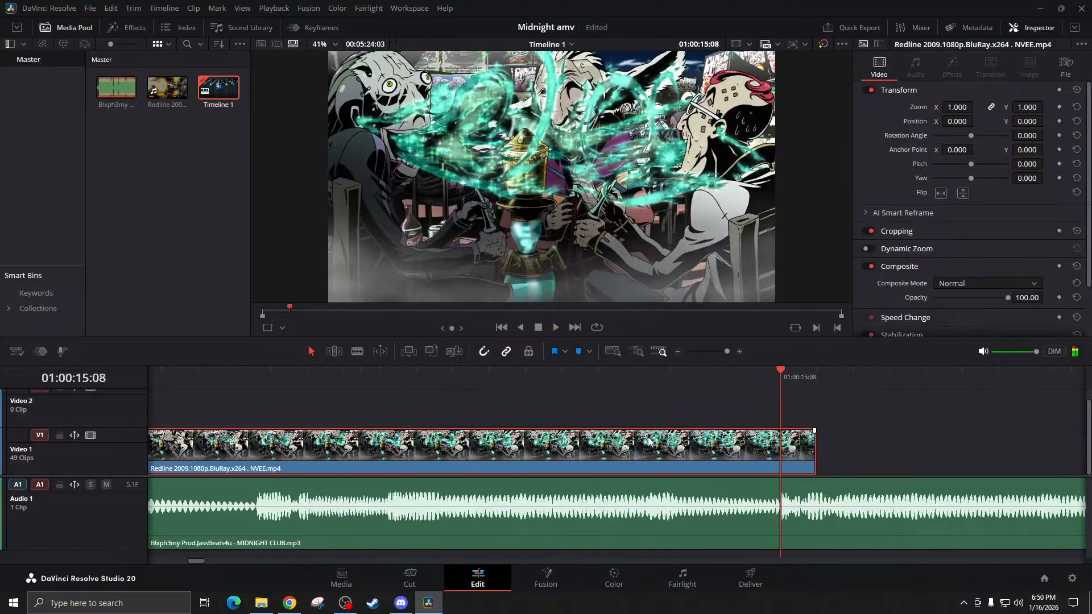
left_click(679, 354)
left_click(679, 354)
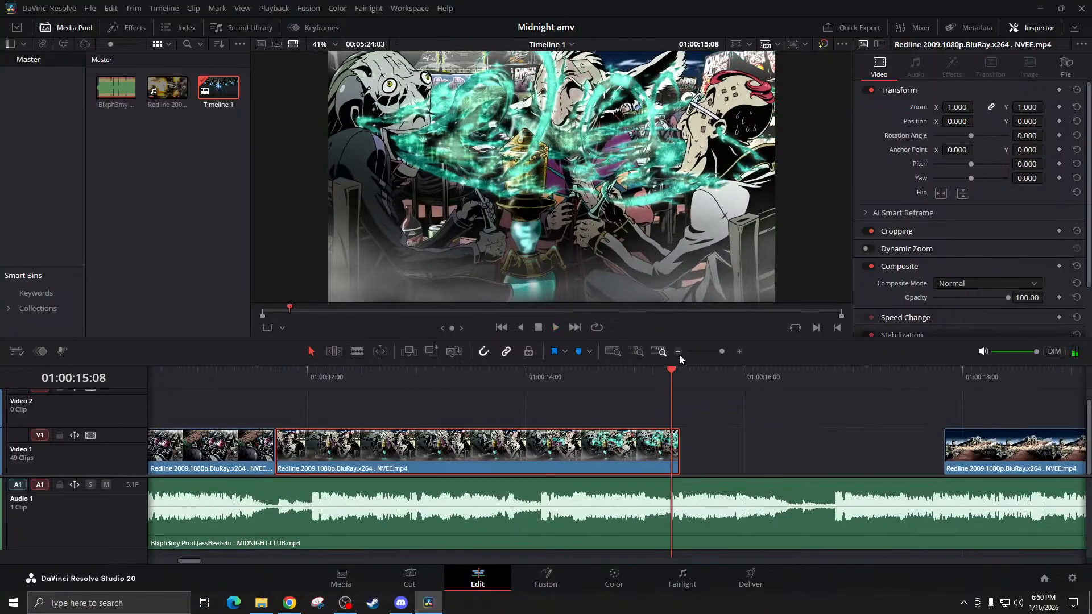
Move the fourth clip, the mountain track shot, back so it starts directly at the third clip's end
left_click(678, 353)
key("space")
key("space")
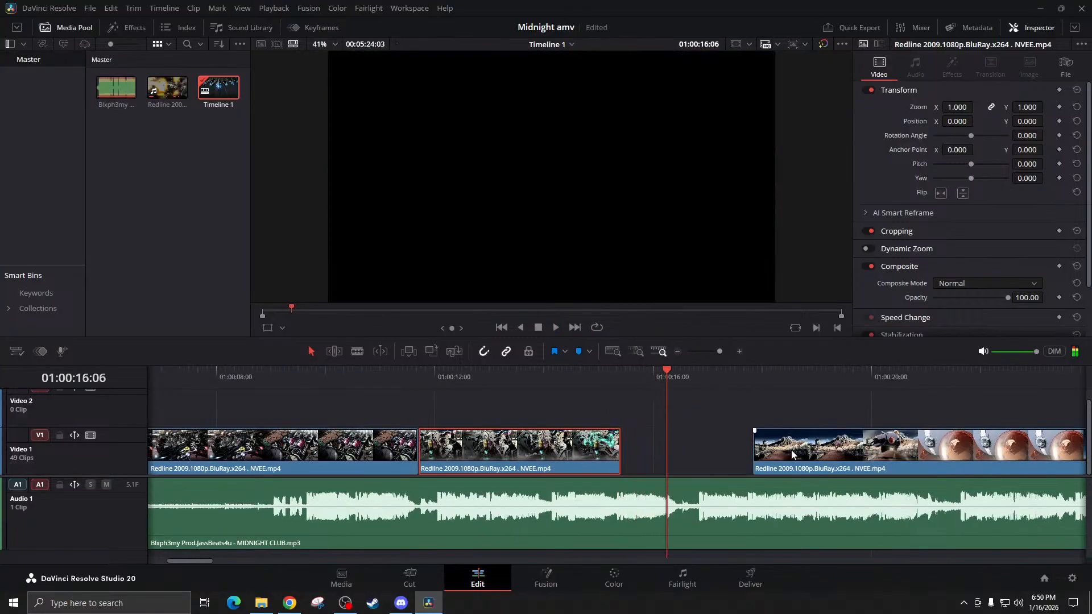
left_click_drag(790, 449, 657, 452)
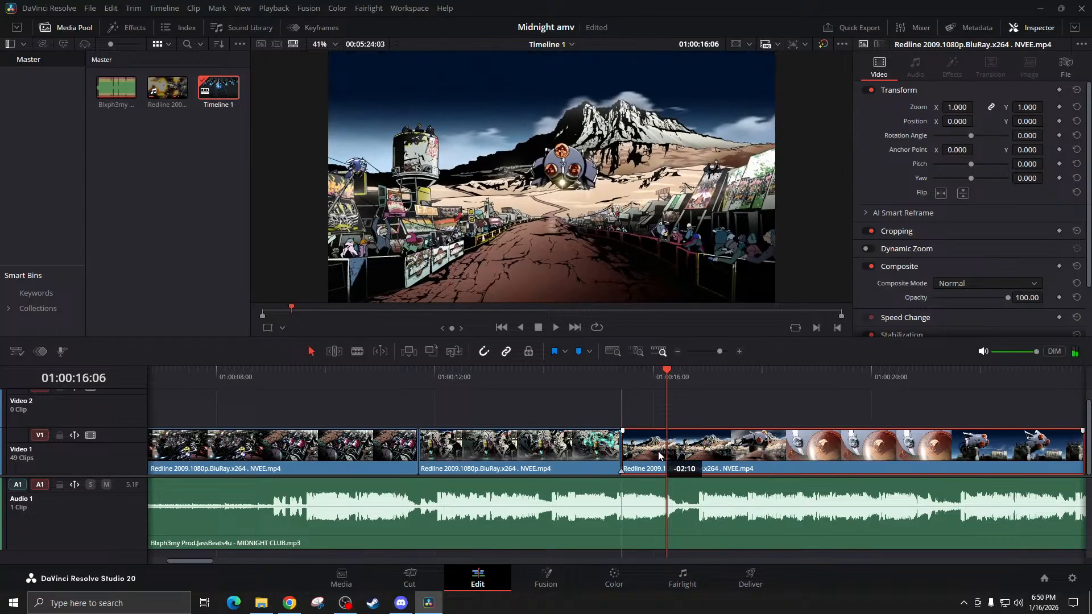
Find the beat in the music within the fourth clip and split the clip there at 01:00:19:03
left_click(578, 370)
key("space")
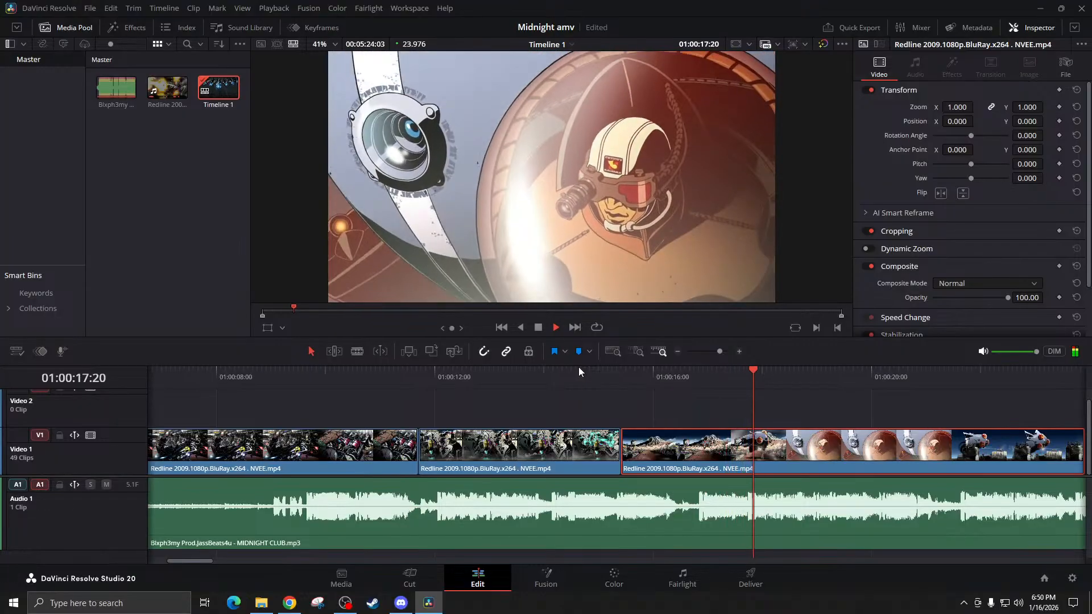
key("space")
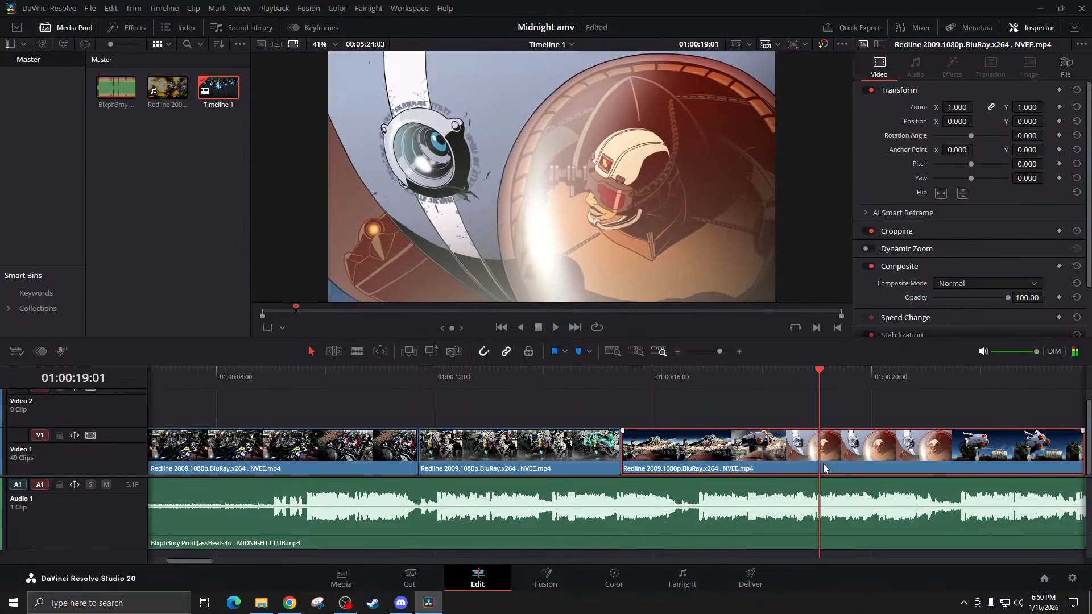
key("space")
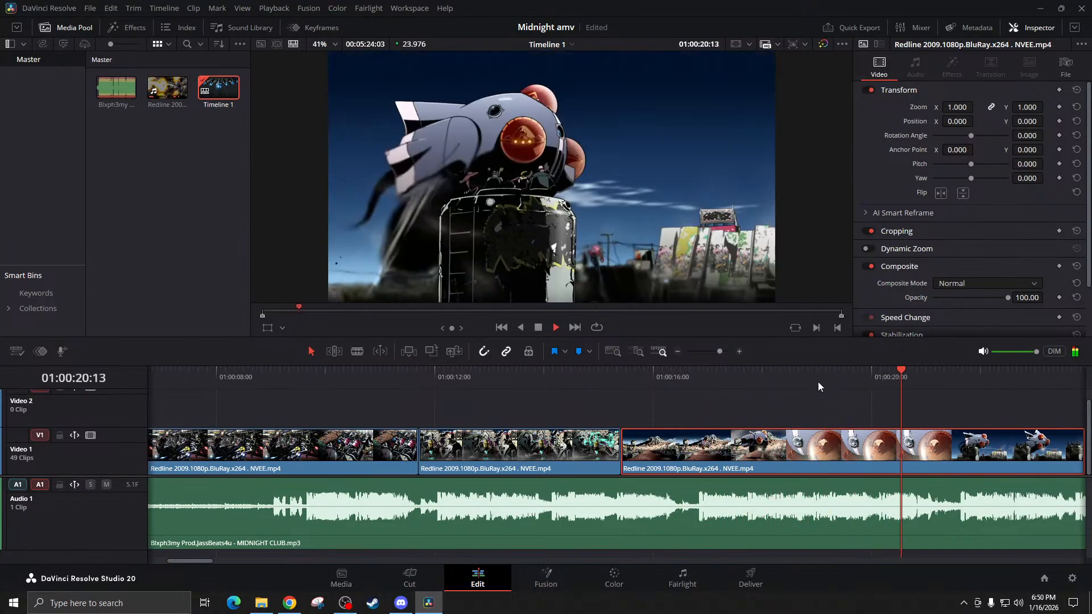
left_click(821, 377)
key("space")
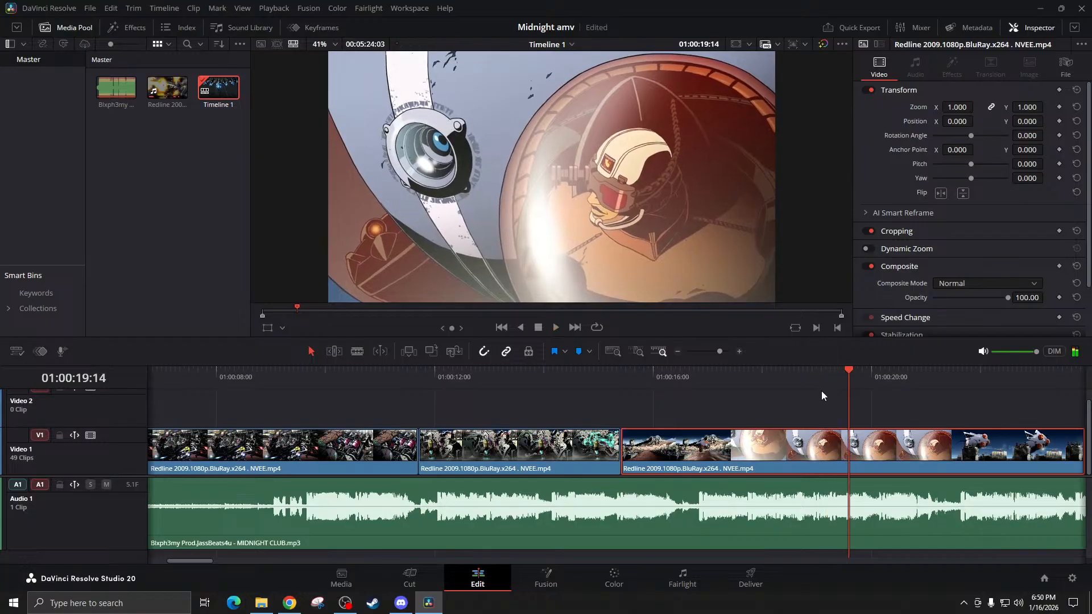
left_click(773, 376)
key("space")
key("space")
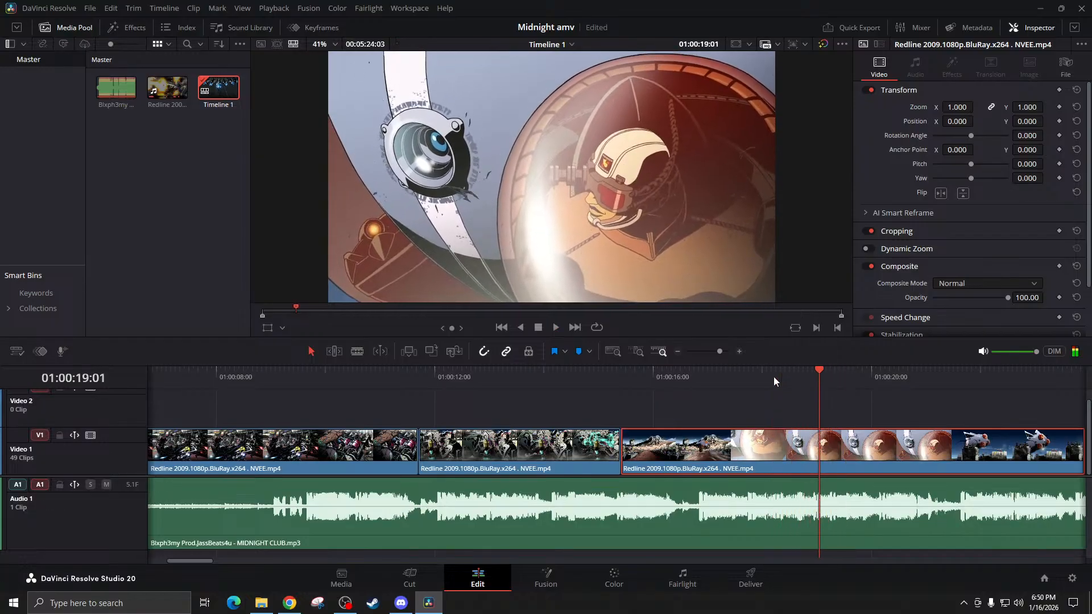
key("space")
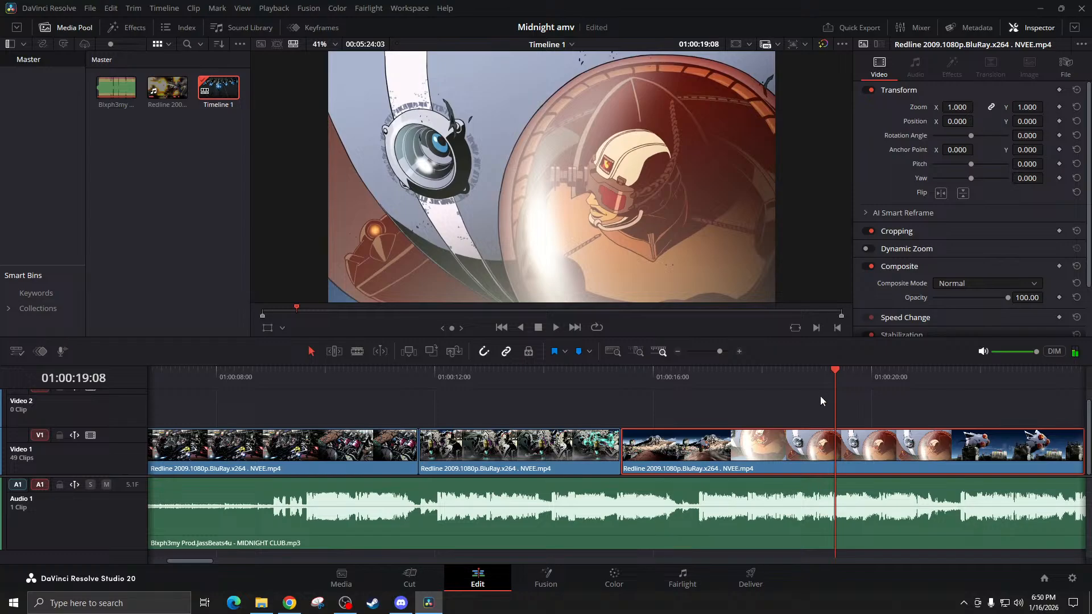
left_click(824, 377)
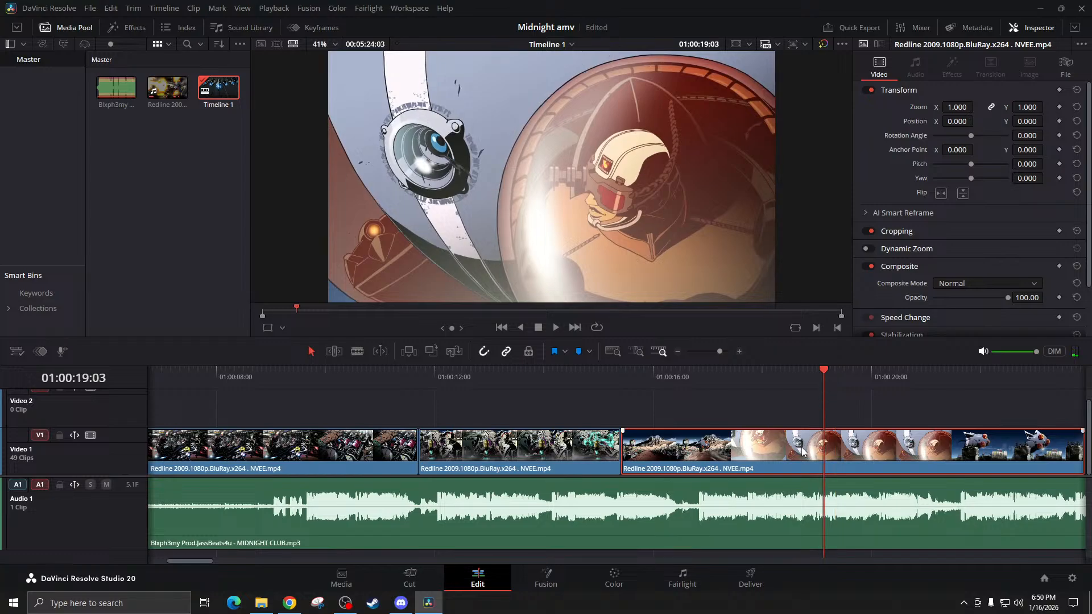
key("ctrl+b")
Split the piece after the 01:00:19:03 cut at 01:00:20:10 and delete the section between the two cuts
key("space")
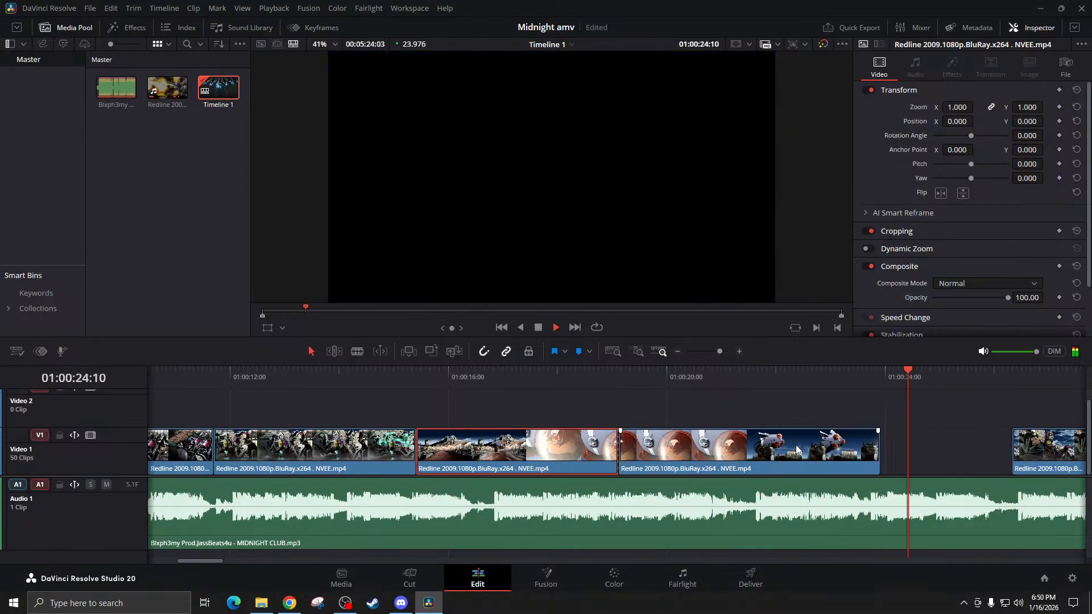
key("space")
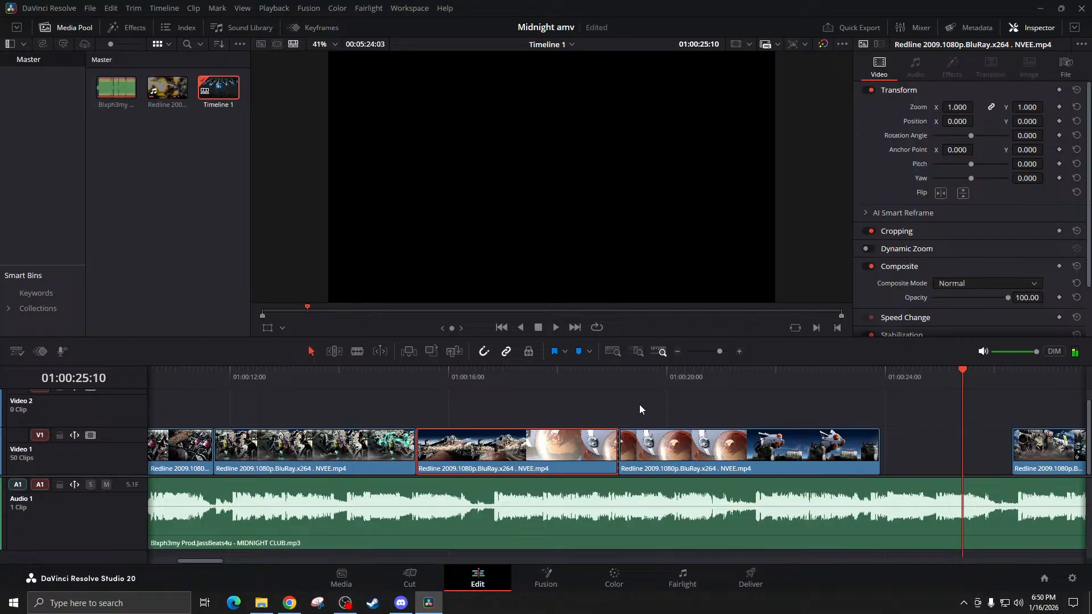
left_click(725, 383)
key("space")
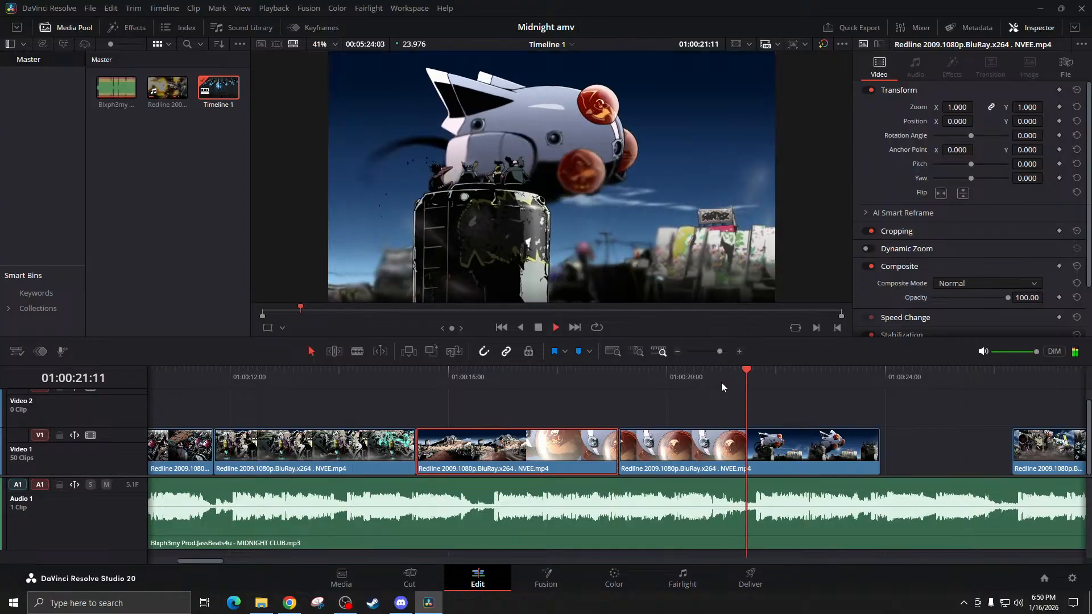
left_click(691, 377)
left_click(656, 378)
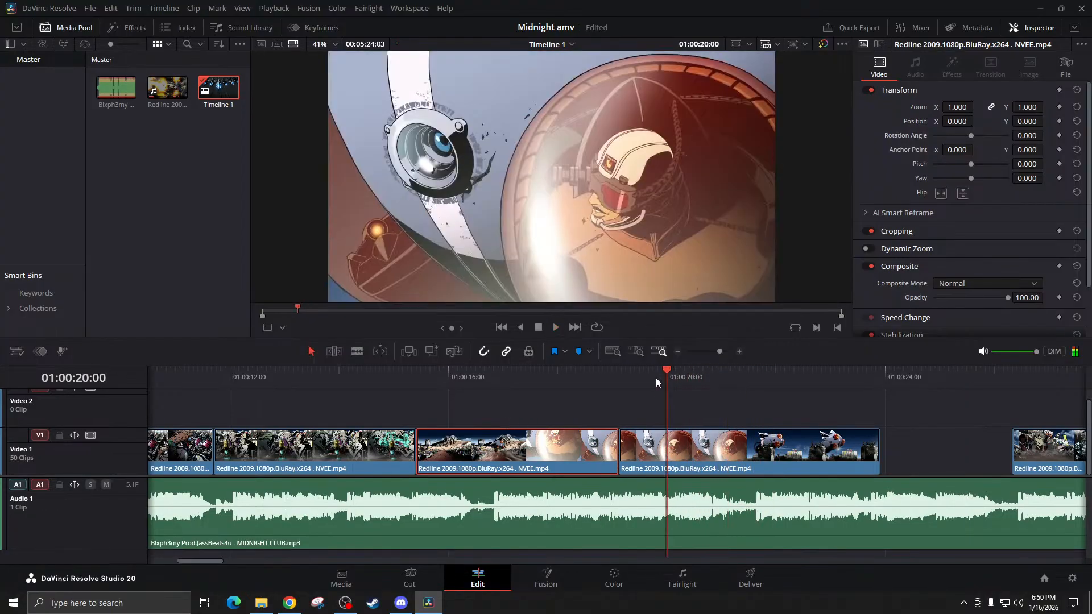
key("space")
left_click_drag(662, 377, 690, 378)
left_click(680, 446)
key("ctrl+b")
key("BackSpace")
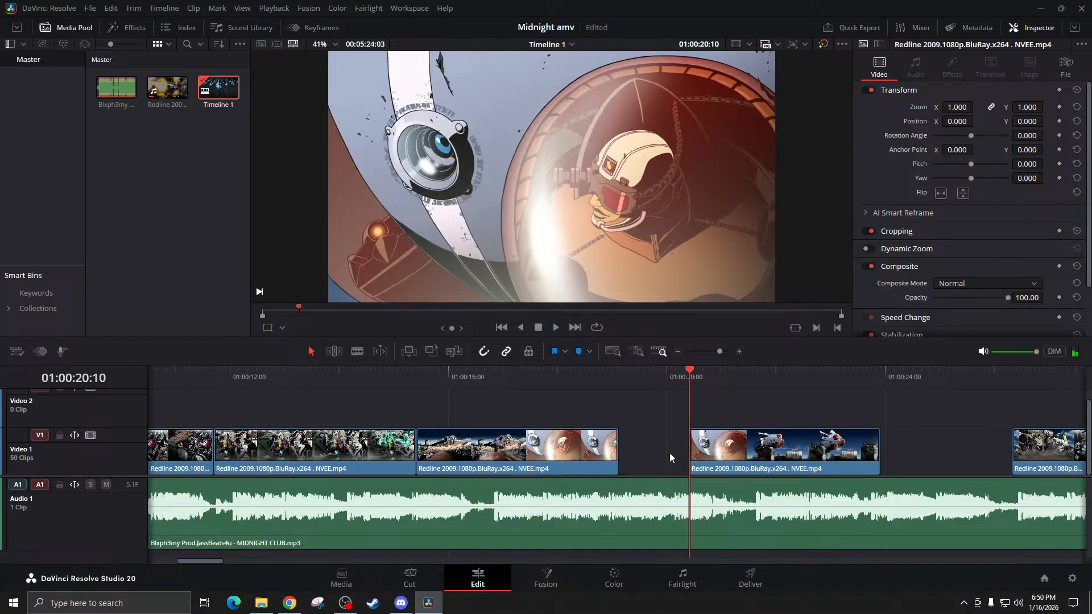
Move the following crowd clip earlier on Video 1 so it starts at about 01:00:24:05
scroll(757, 426, "right", 4)
scroll(757, 425, "right", 2)
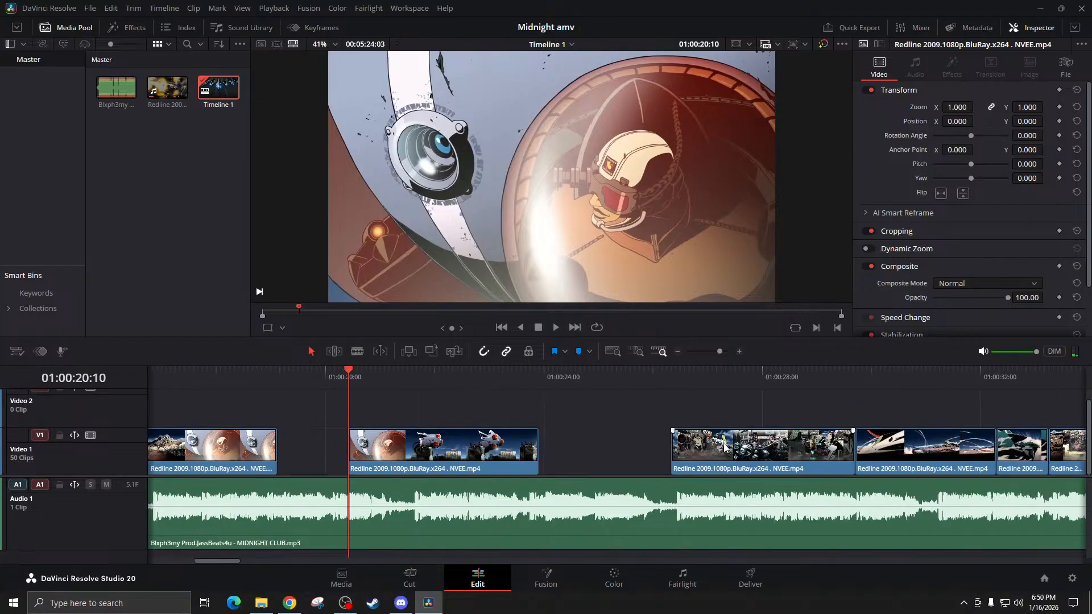
left_click_drag(712, 438, 596, 452)
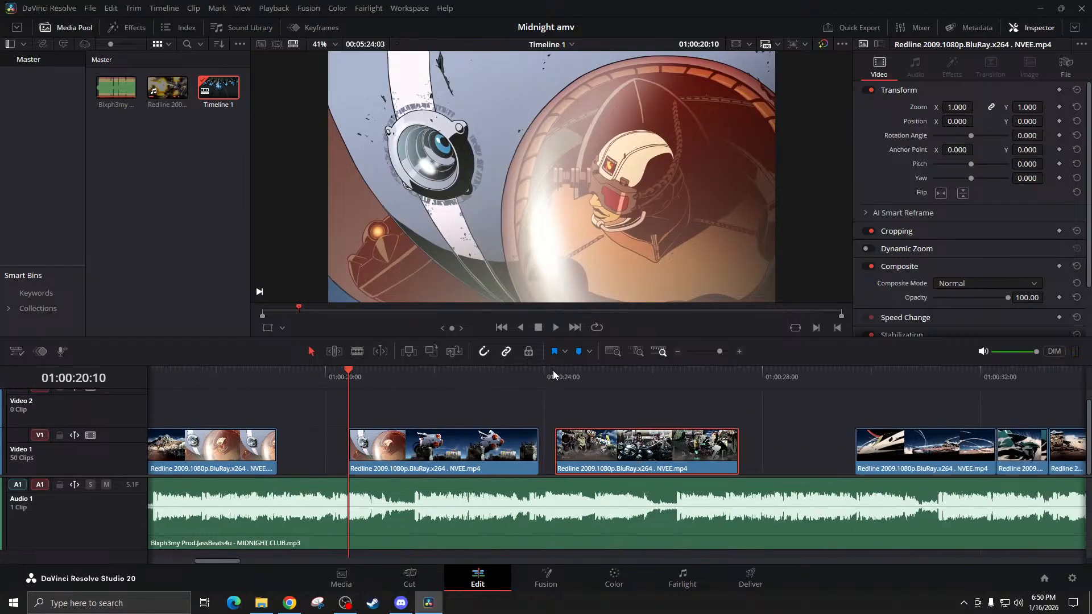
Move the short clip near 01:00:32:10 into the gap at 01:00:19:03 and close the following pod clip up against its end
left_click(278, 375)
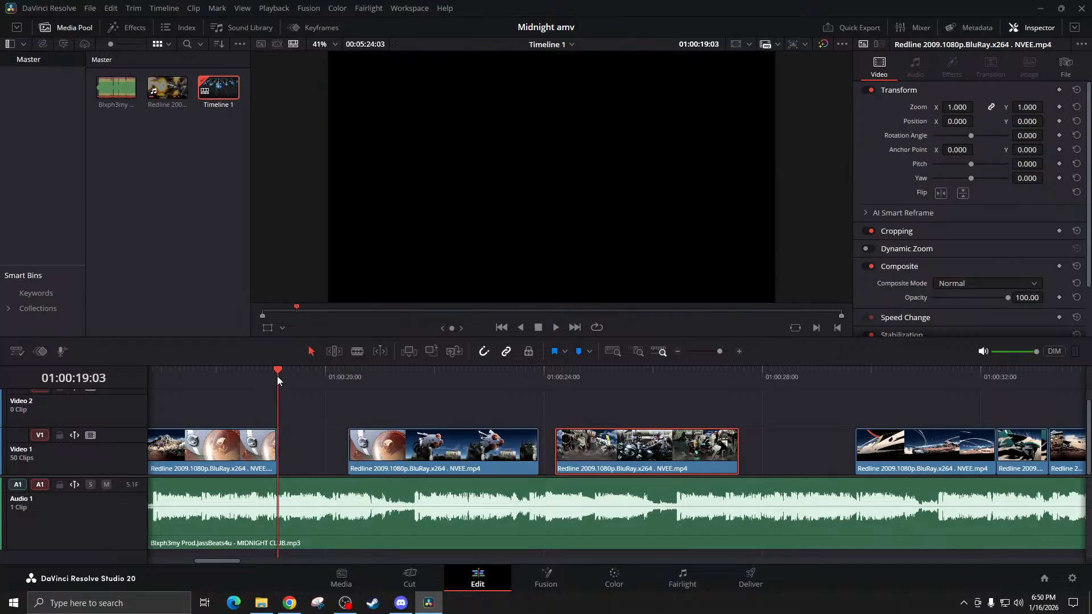
left_click(342, 380)
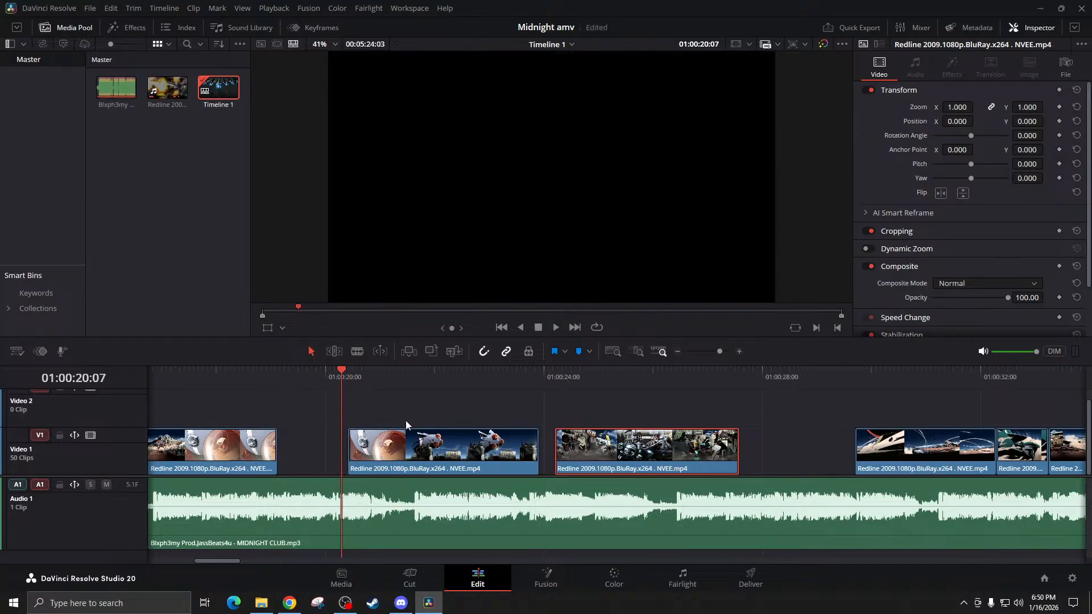
scroll(404, 421, "right", 6)
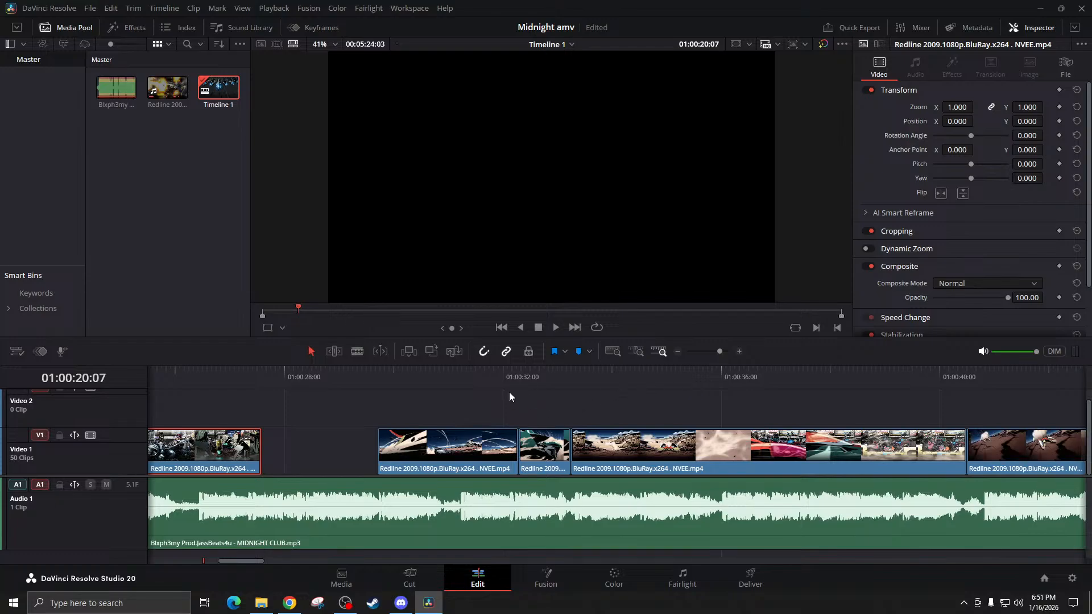
left_click(521, 380)
key("space")
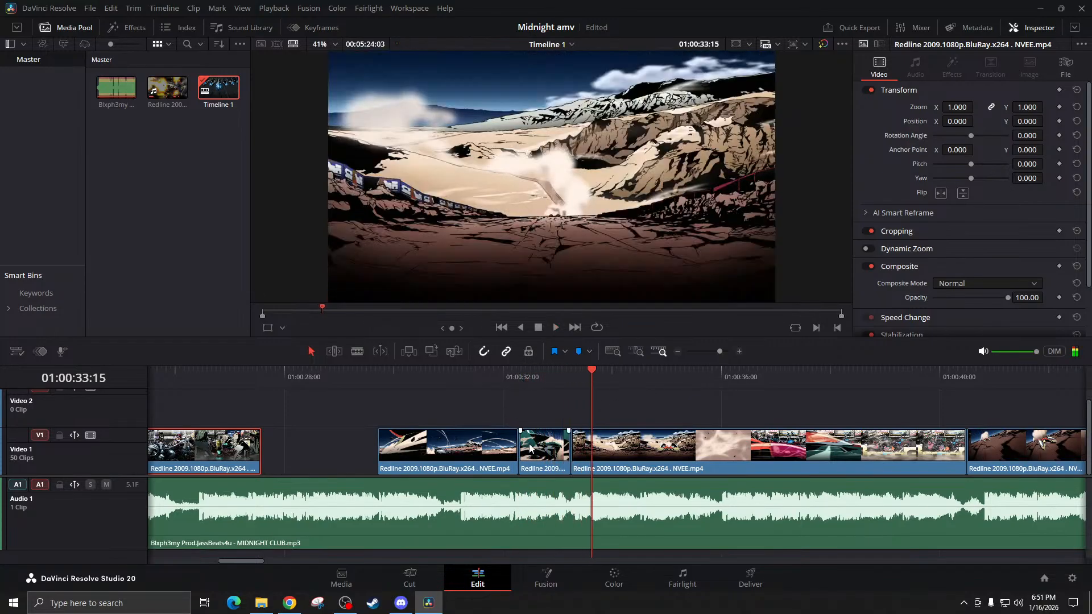
left_click(530, 448)
scroll(530, 449, "left", 6)
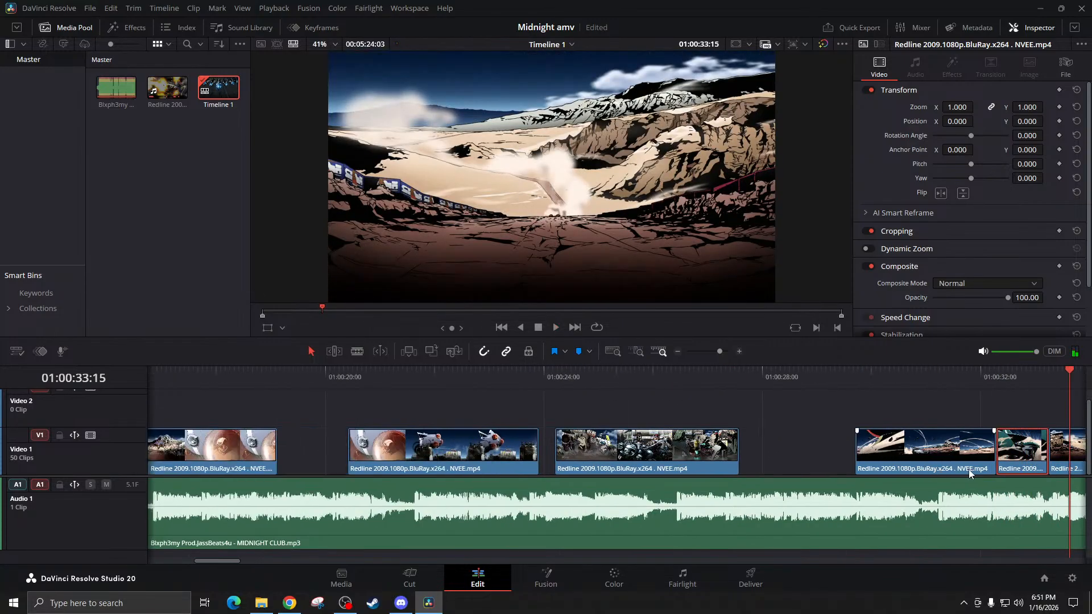
left_click_drag(1027, 457, 312, 452)
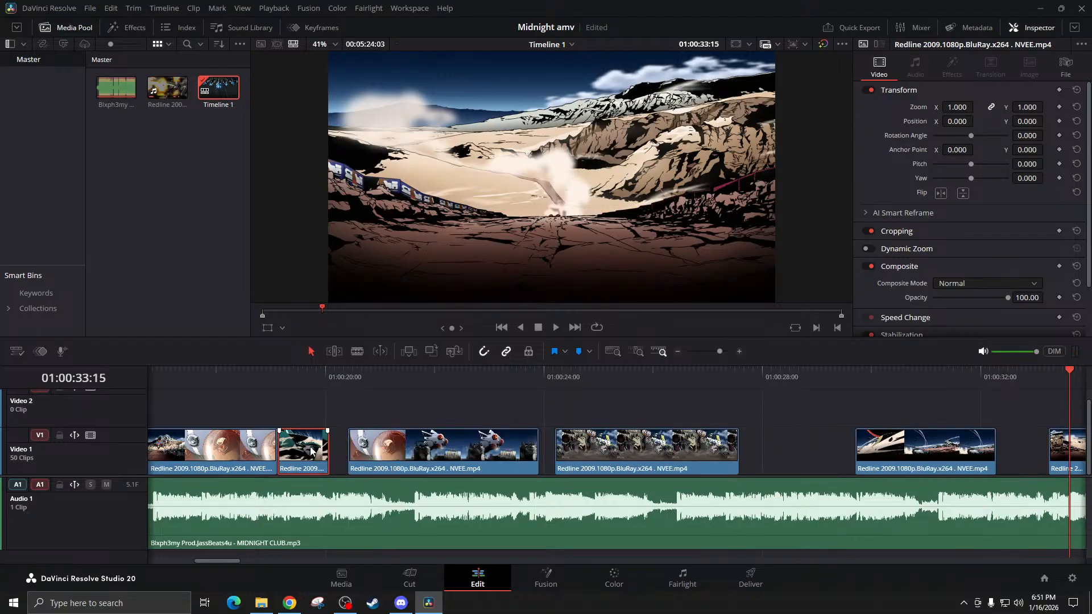
scroll(414, 441, "left", 4)
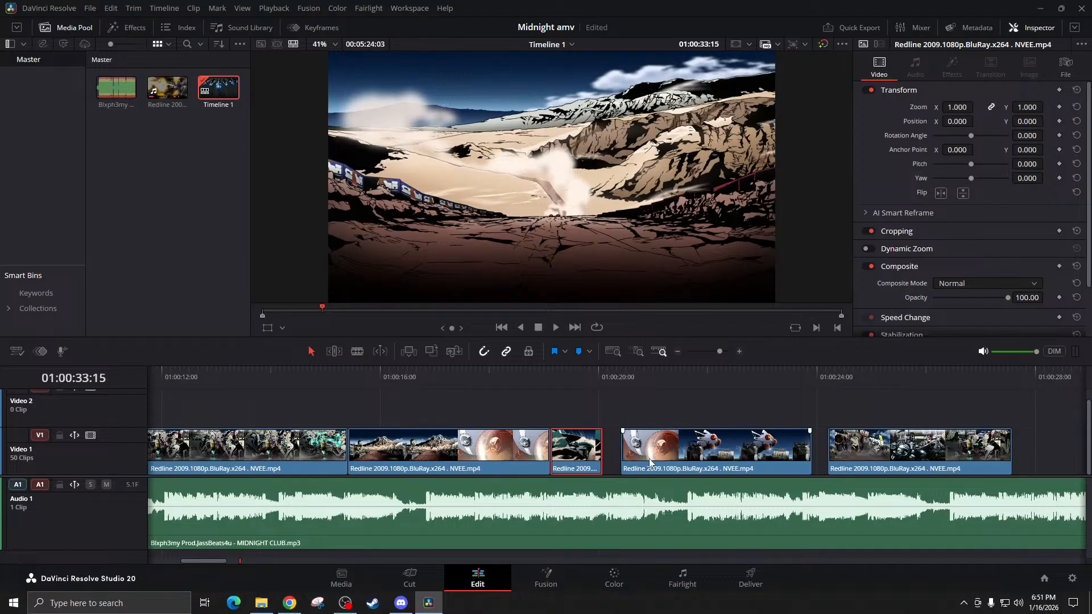
left_click_drag(650, 462, 631, 461)
Play the rearranged section from 01:00:16:18 to check the cuts against the music, continuing through the gap to 01:00:28:20
left_click(421, 381)
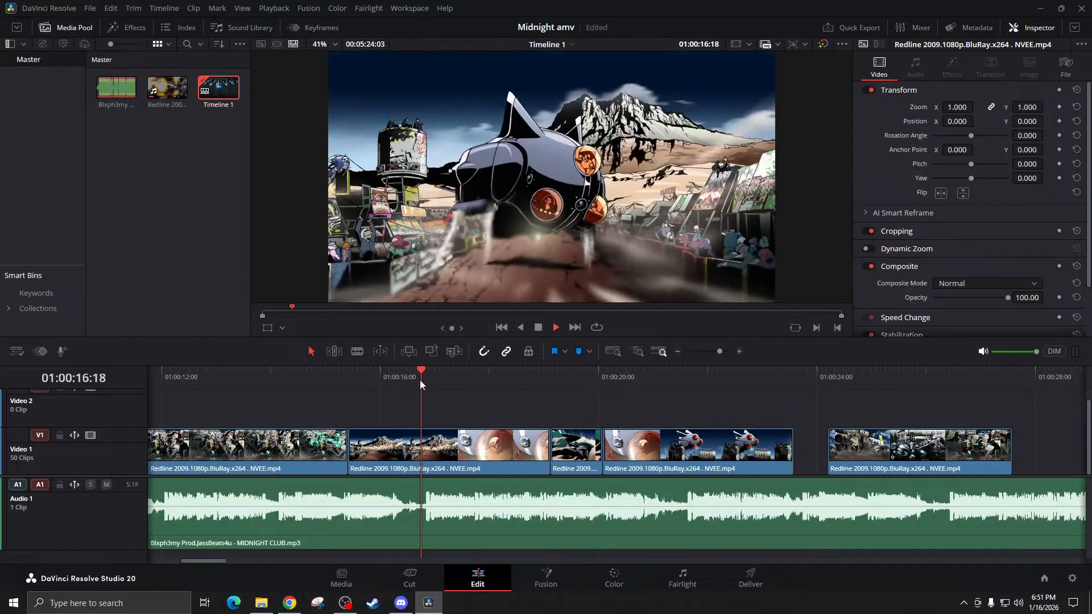
key("space")
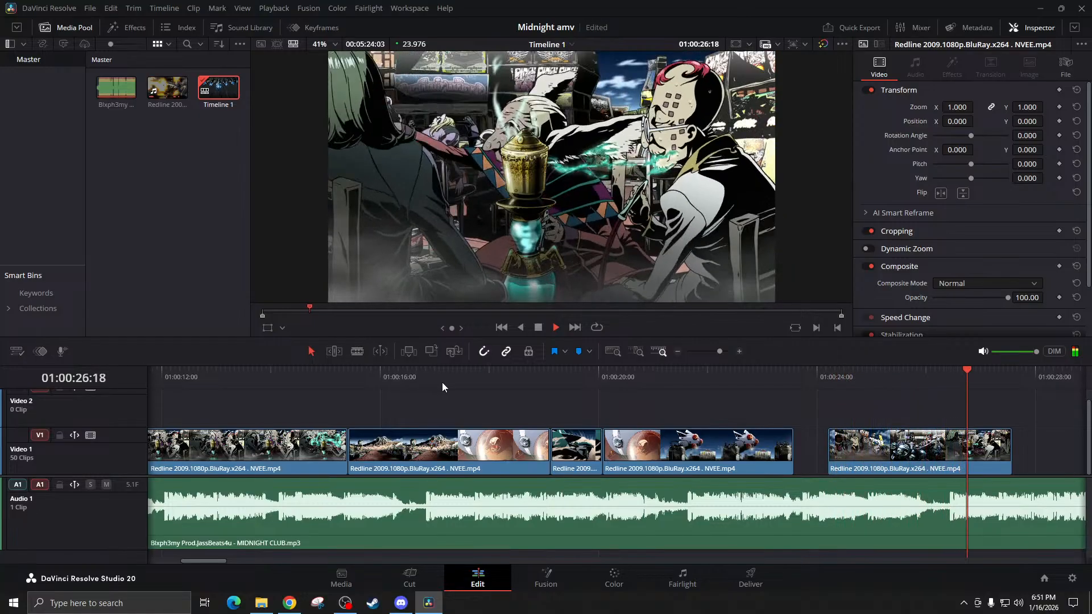
key("space")
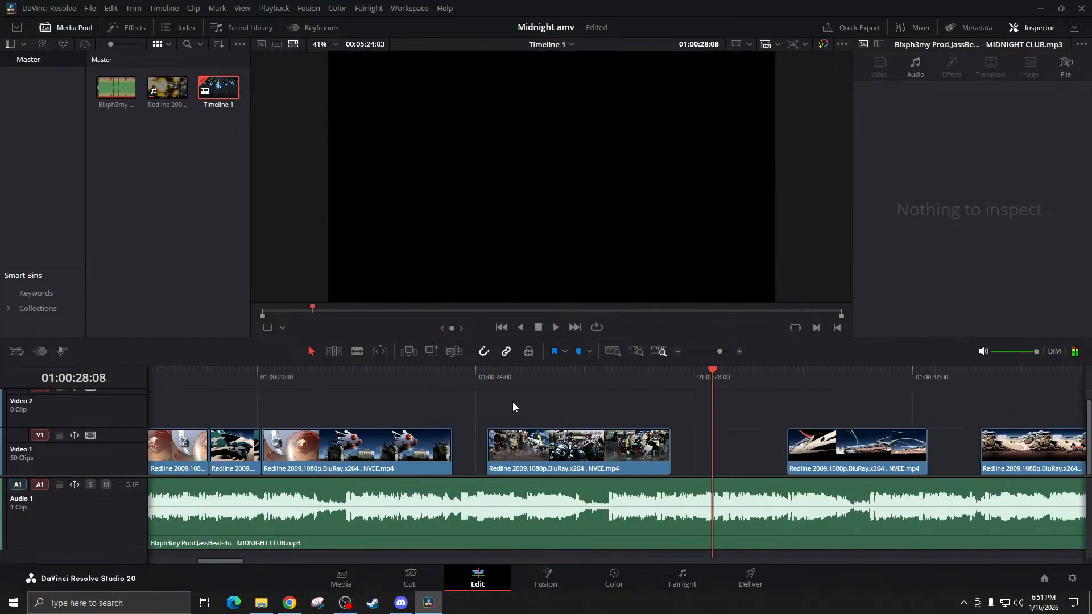
scroll(513, 402, "right", 3)
left_click(691, 462)
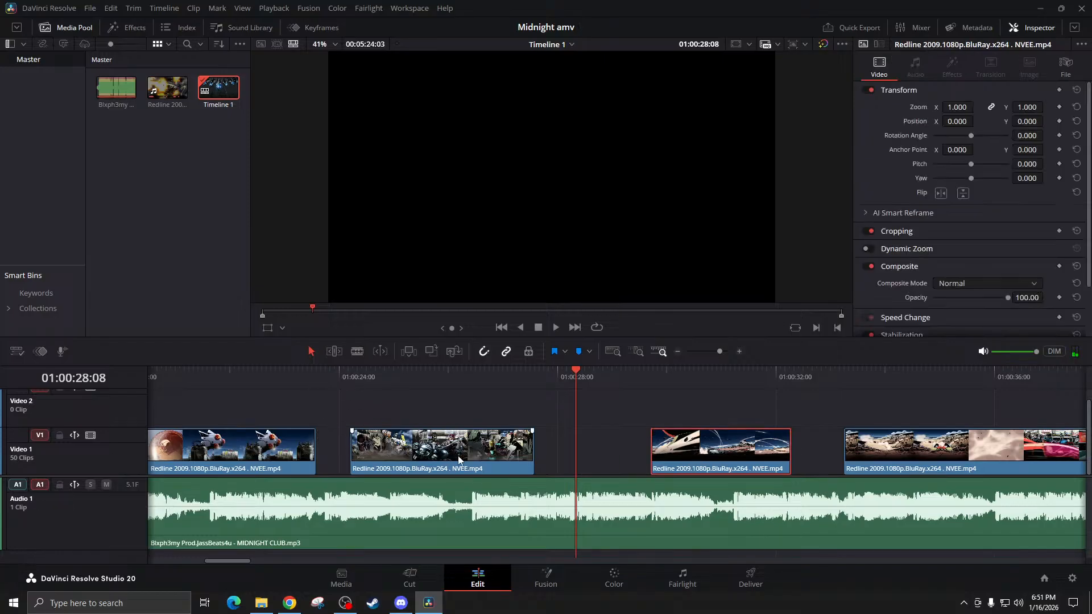
scroll(835, 455, "right", 2)
key("space")
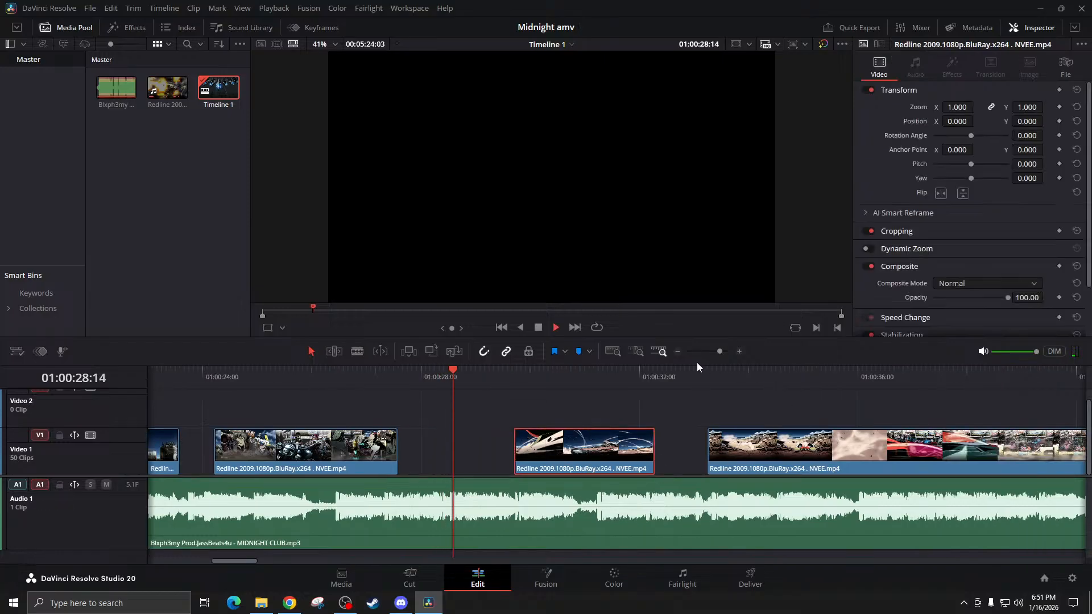
key("space")
Find the Super Boins clip near 01:03:39:02 and move it to Video 2, starting where the crowd clip on Video 1 ends
triple_click(678, 352)
left_click(678, 352)
scroll(522, 493, "right", 3)
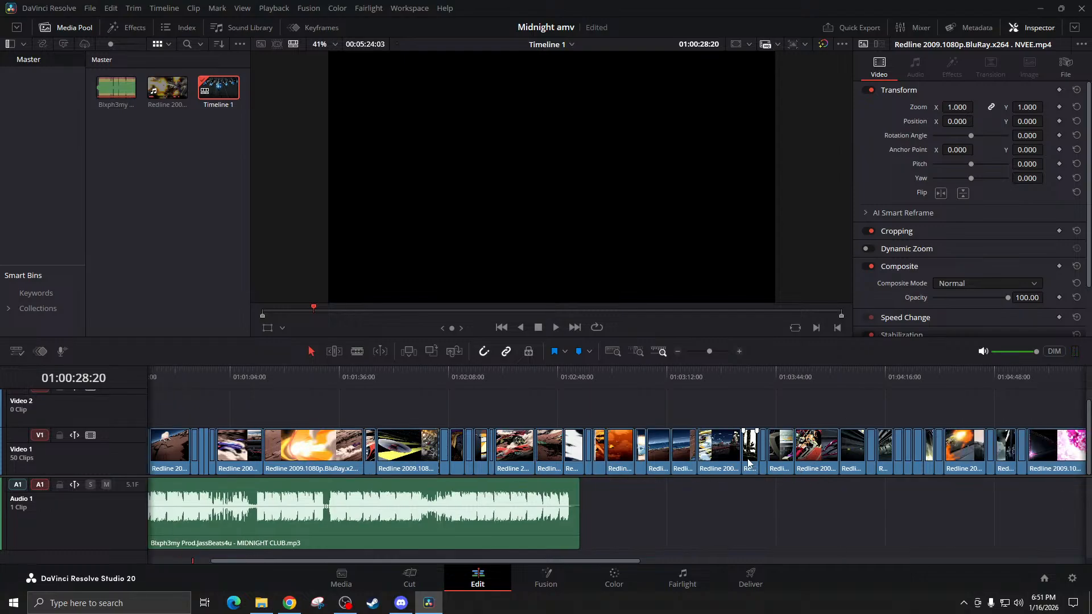
left_click(678, 384)
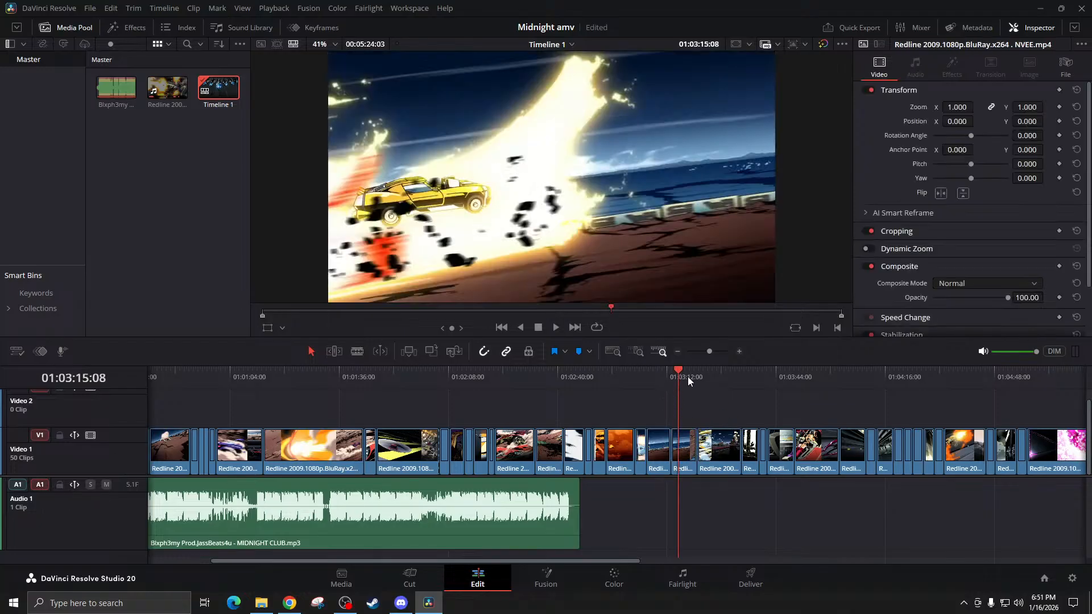
left_click_drag(689, 377, 697, 380)
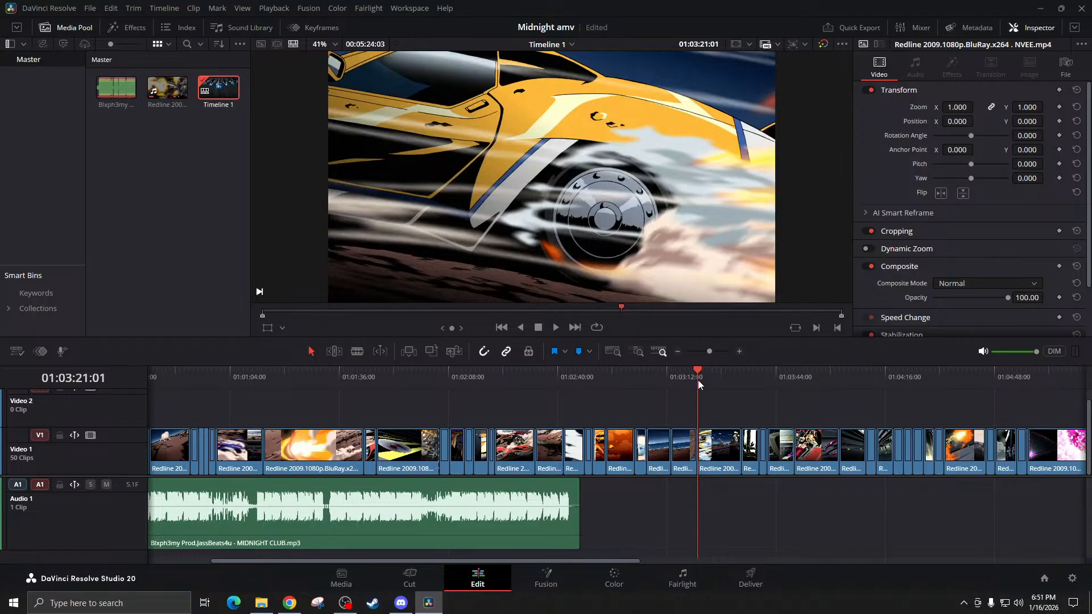
left_click(759, 386)
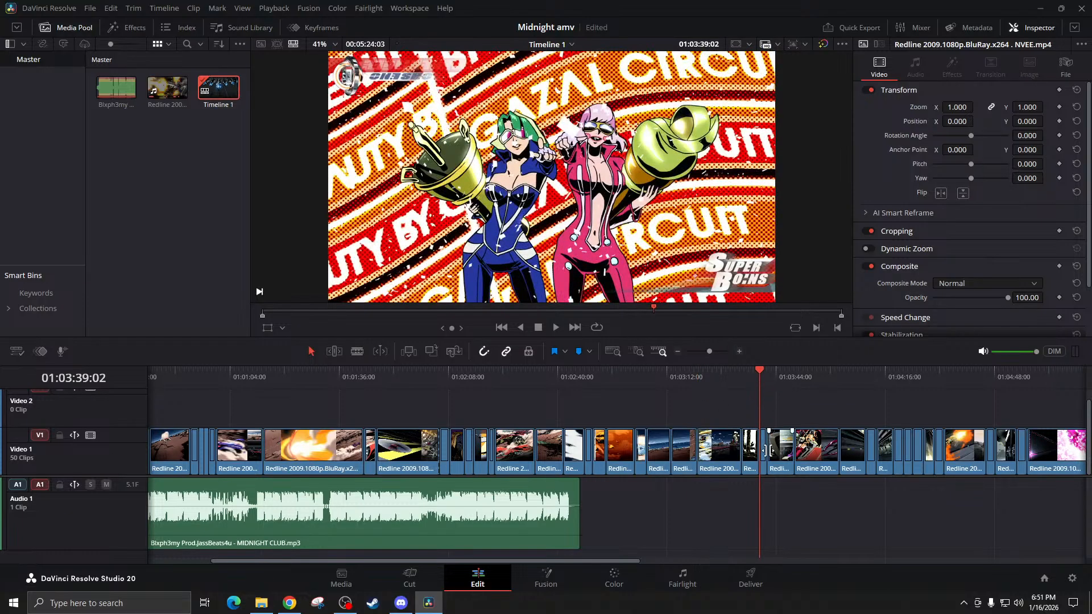
left_click_drag(764, 457, 246, 409)
left_click(231, 377)
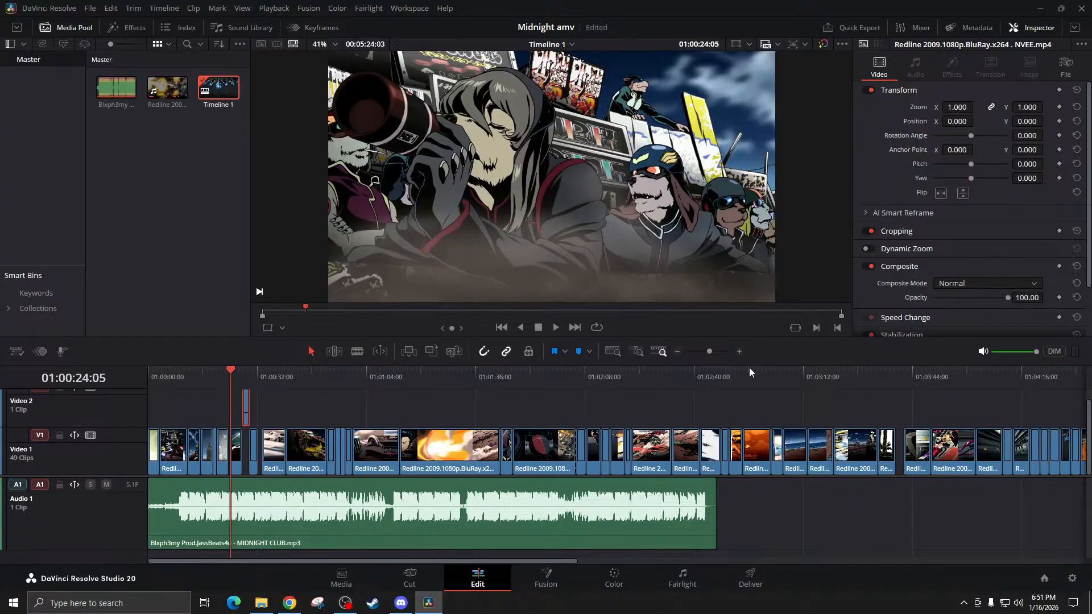
left_click(739, 352)
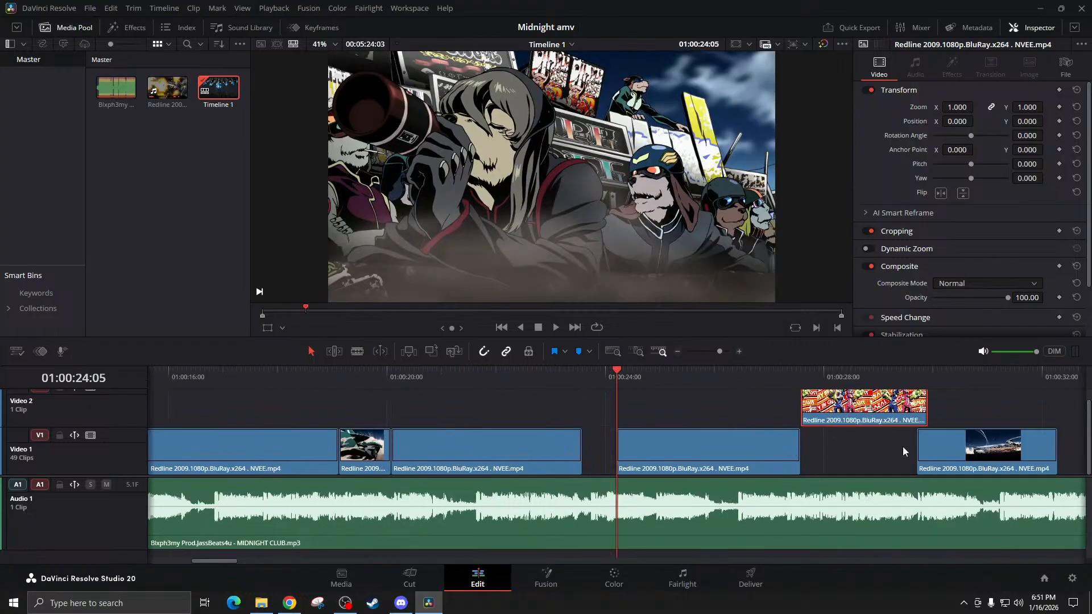
scroll(762, 484, "right", 2)
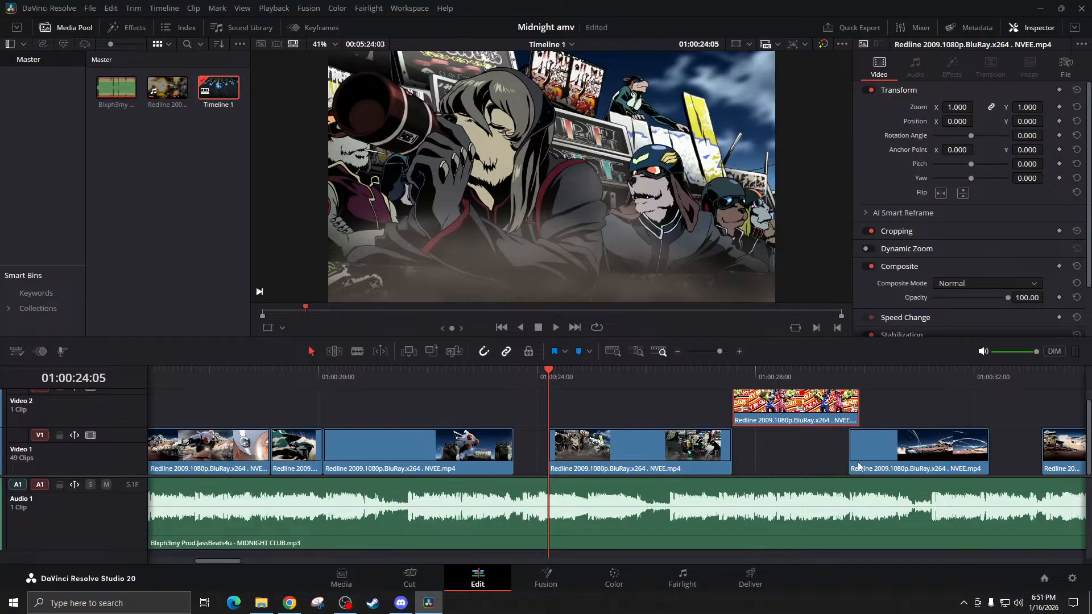
Play from about 01:00:27:15 through the Super Boins clip to 01:00:31:22 to check how it leads into the desert race clip
left_click(738, 374)
key("space")
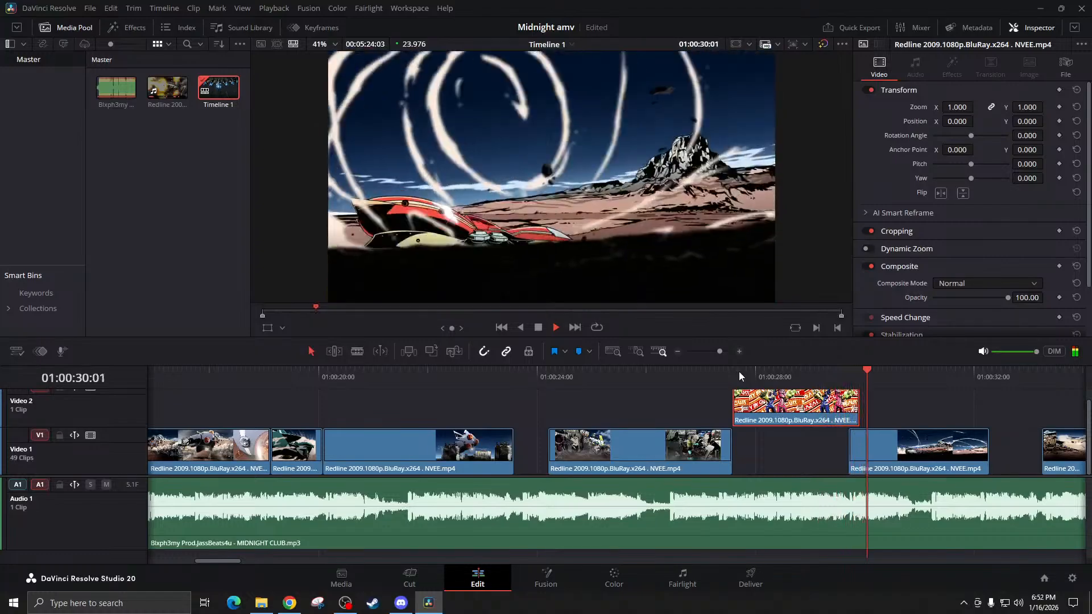
key("space")
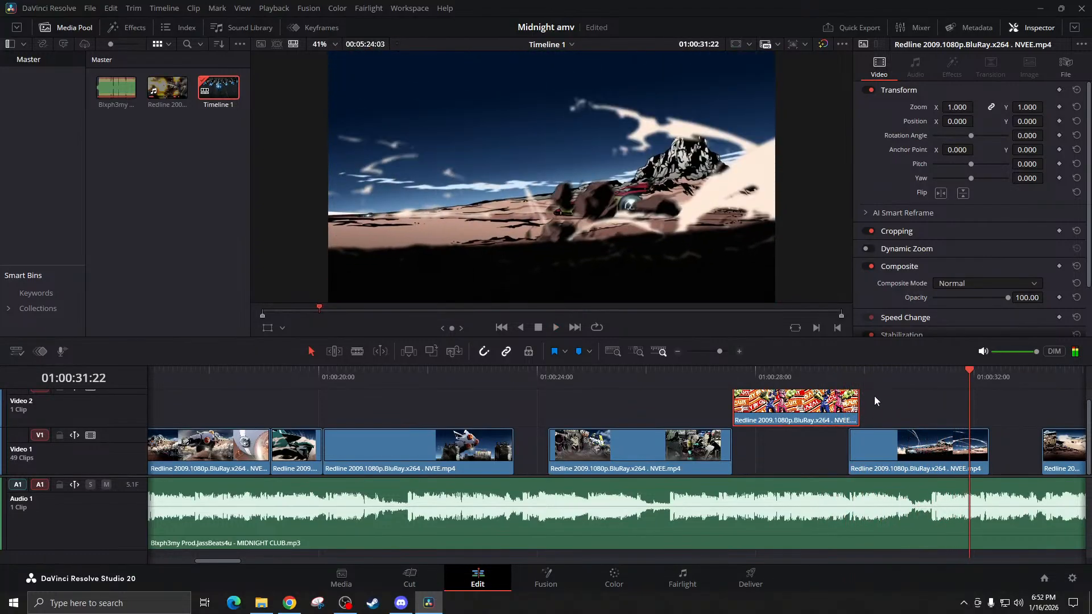
Disable Video 2 and play the desert race clip on Video 1 from 01:00:29:17 to 01:00:31:22
left_click(849, 376)
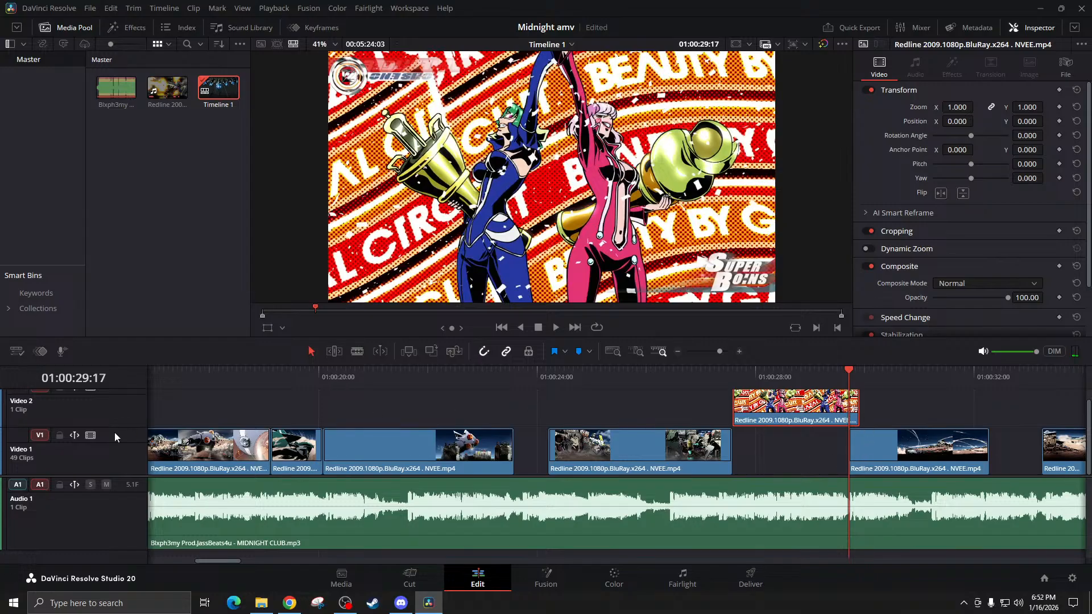
left_click(87, 391)
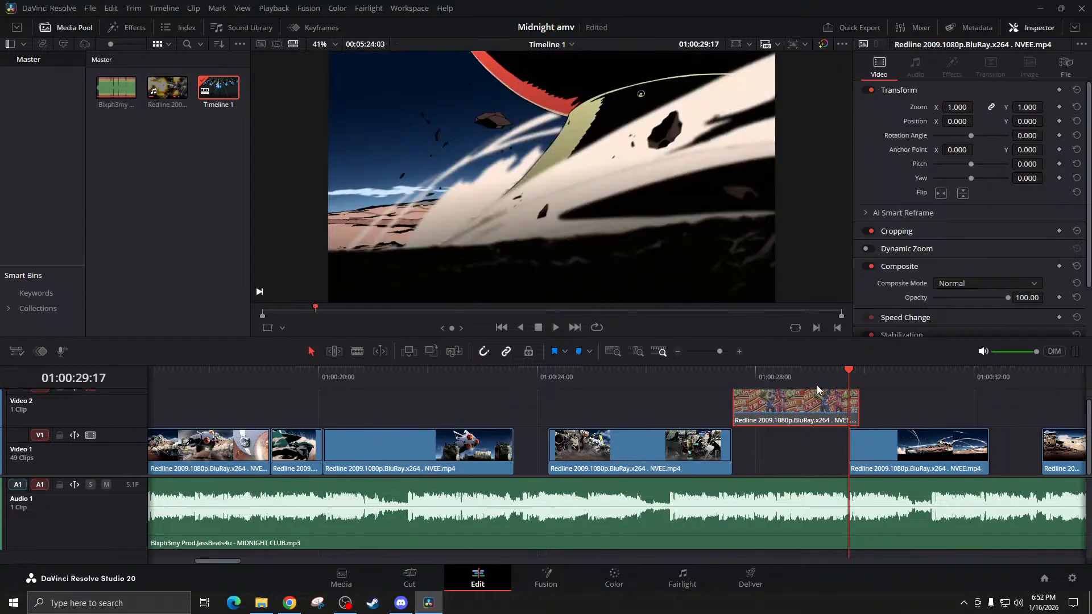
key("space")
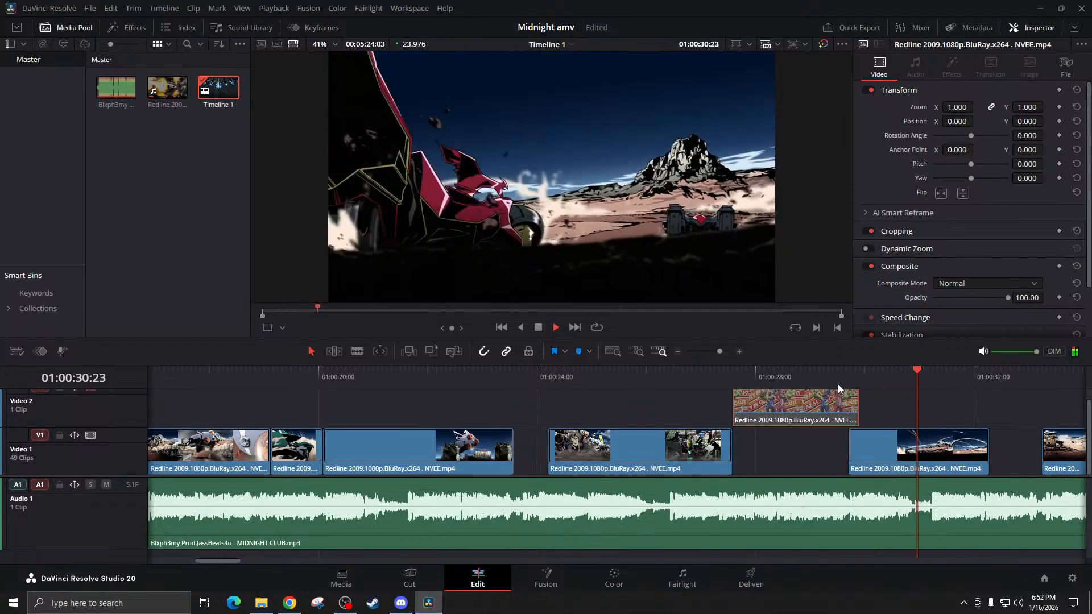
key("space")
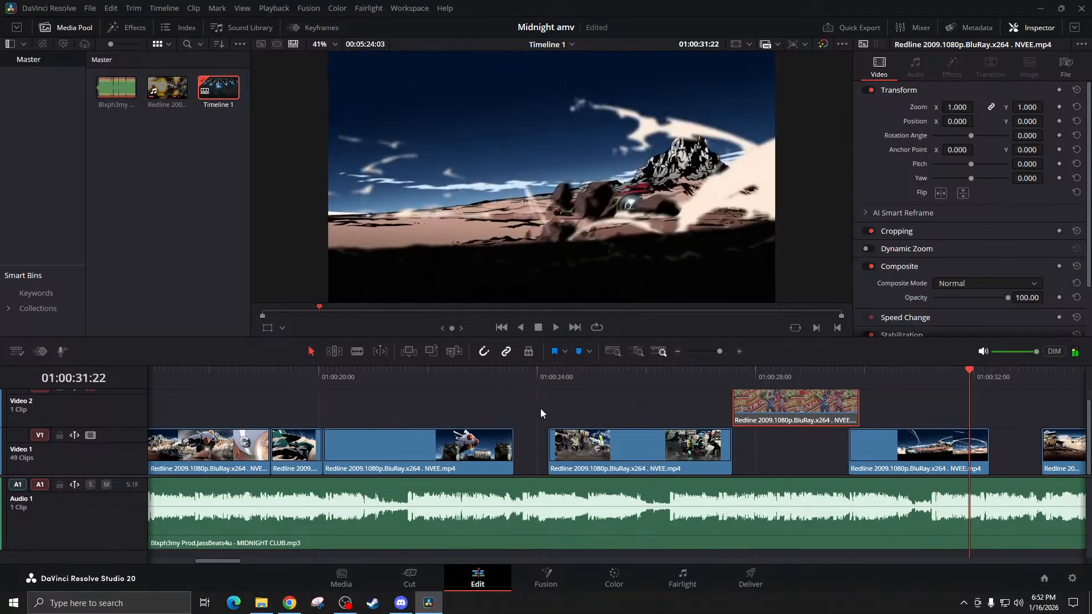
Play the crowd clip on Video 1 against the music twice, from about 01:00:24:00 and from about 01:00:22:20
left_click(543, 381)
key("space")
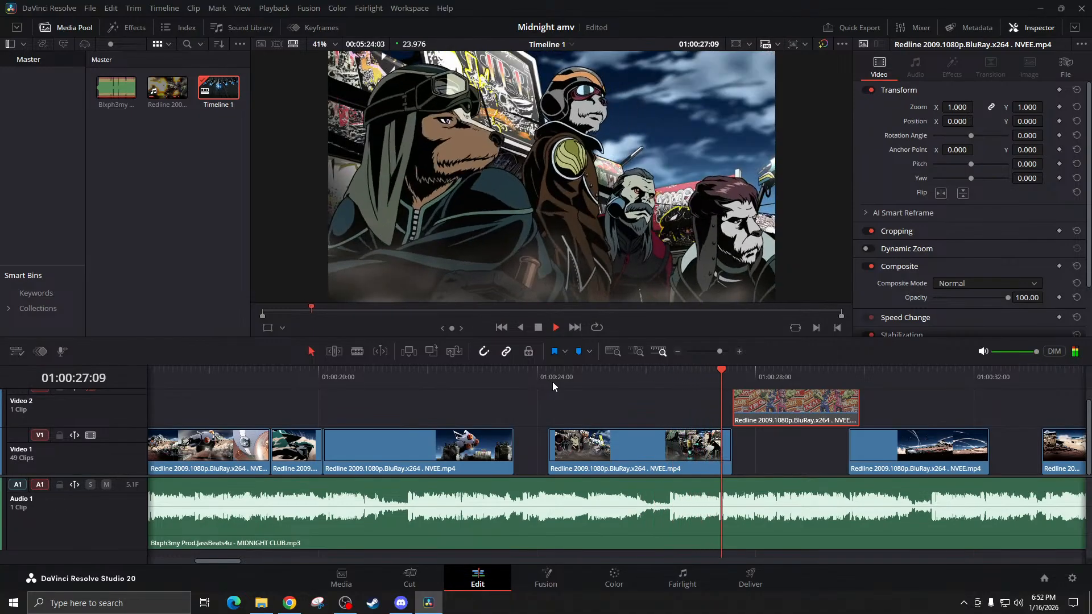
key("space")
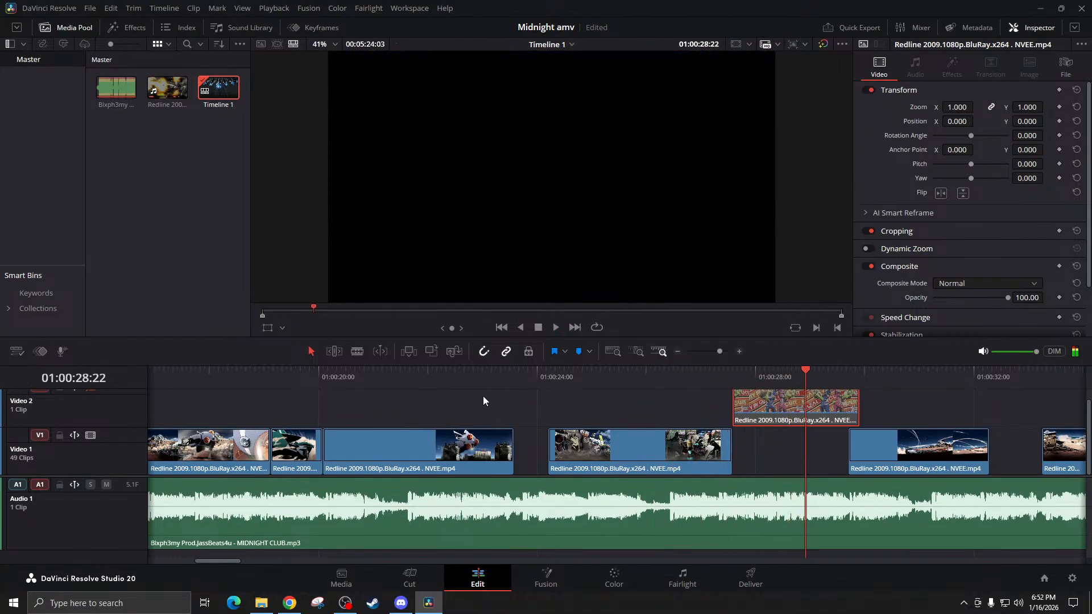
left_click(503, 381)
left_click(478, 379)
key("space")
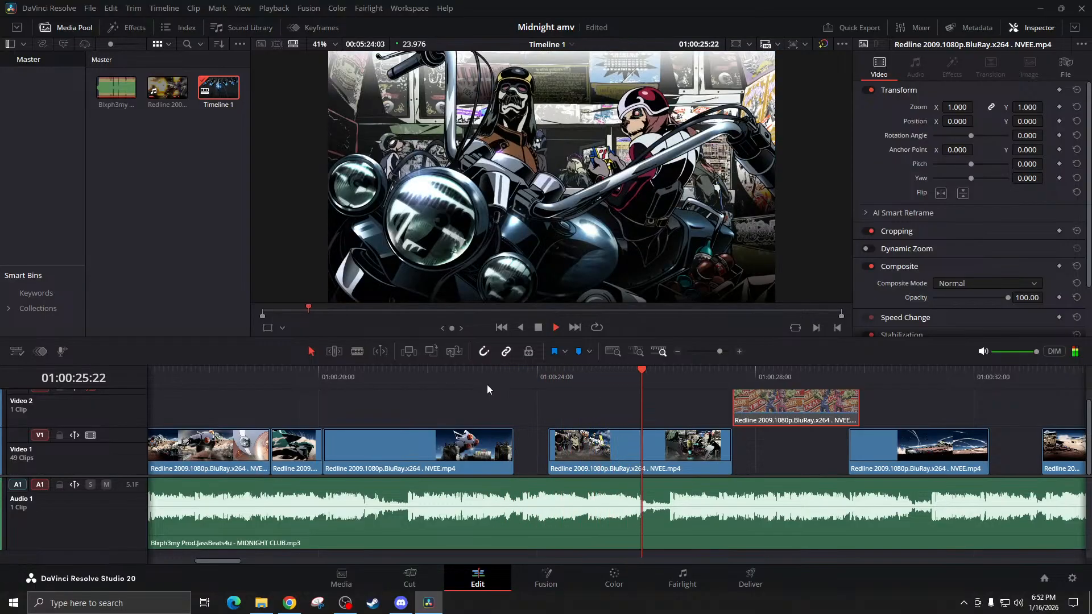
key("space")
Look through the unused Redline clips between about 01:04:18 and 01:04:56, playing several of them to find one for the gap before the crowd clip
left_click(677, 351)
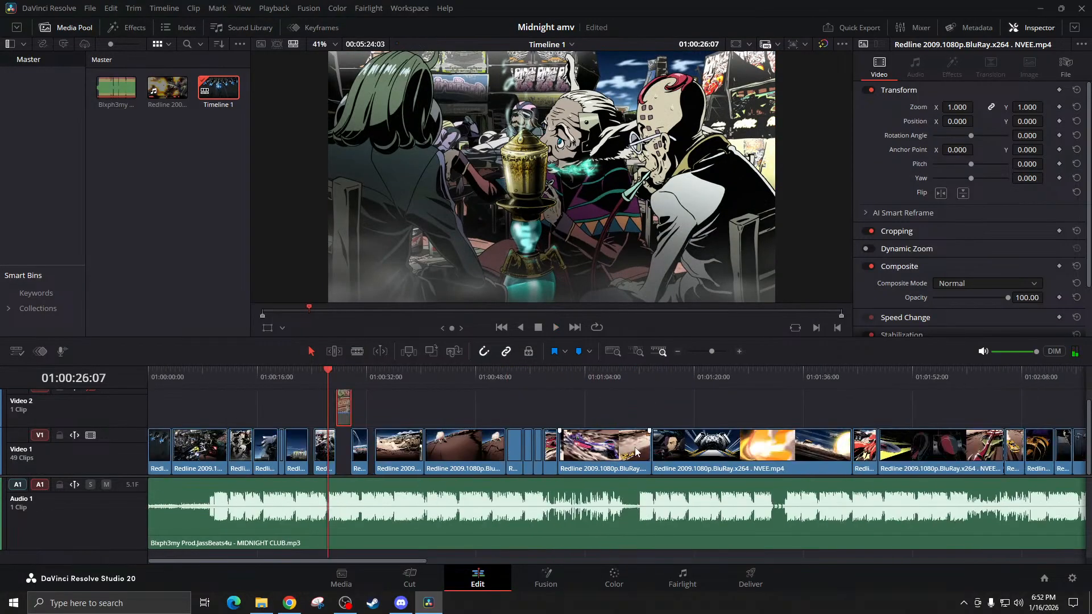
scroll(541, 479, "right", 10)
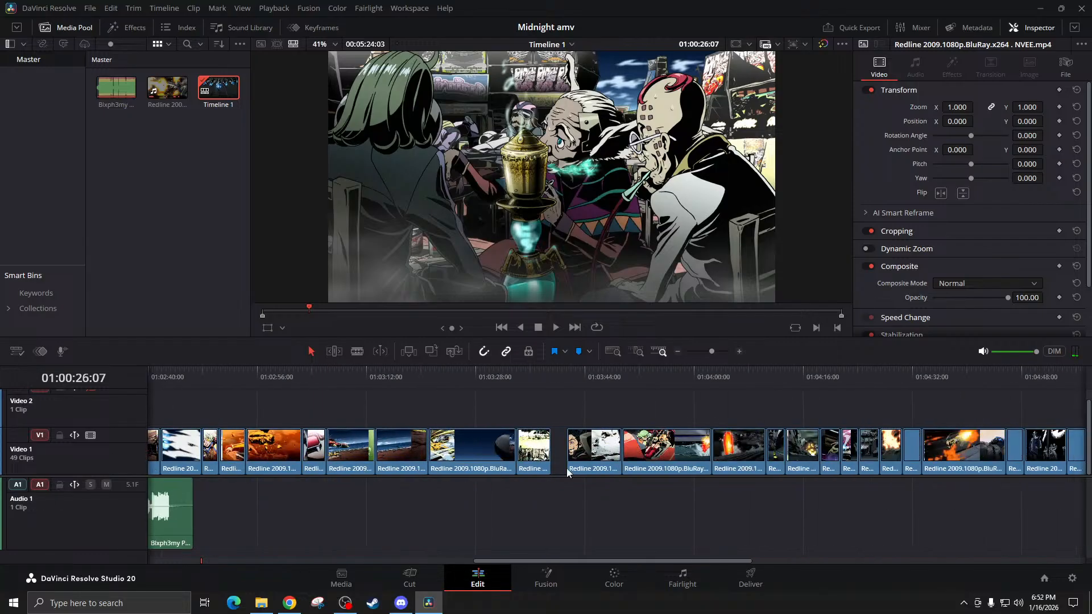
scroll(566, 468, "right", 3)
left_click(637, 377)
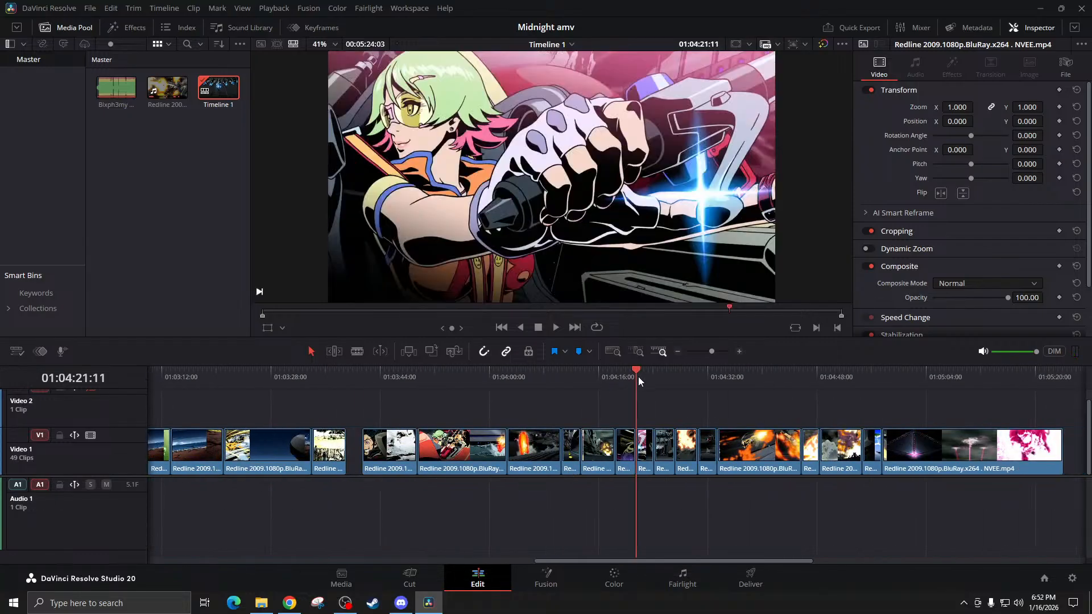
key("space")
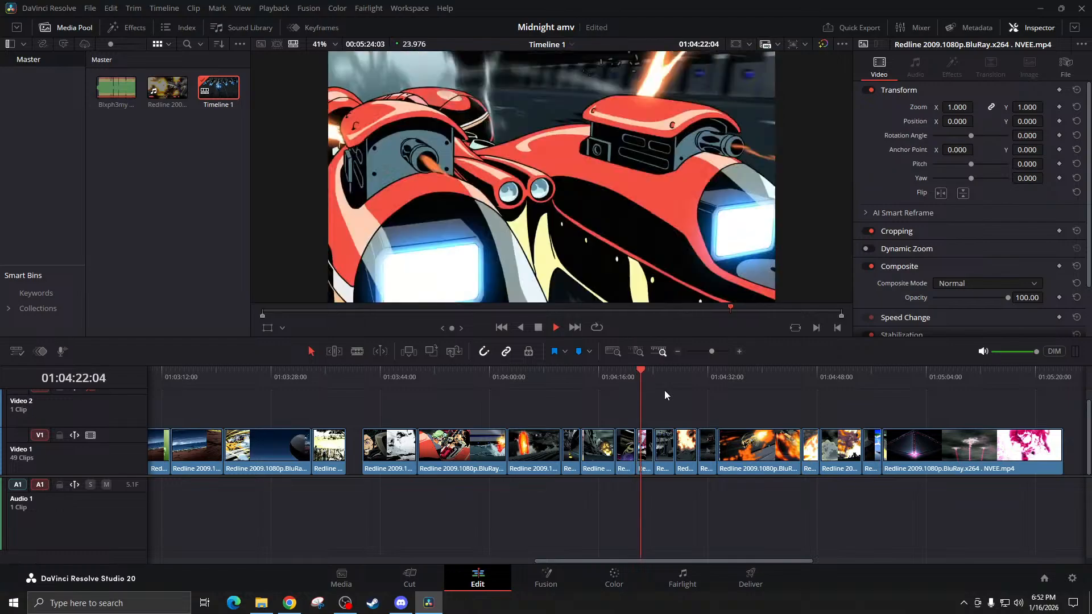
left_click(861, 382)
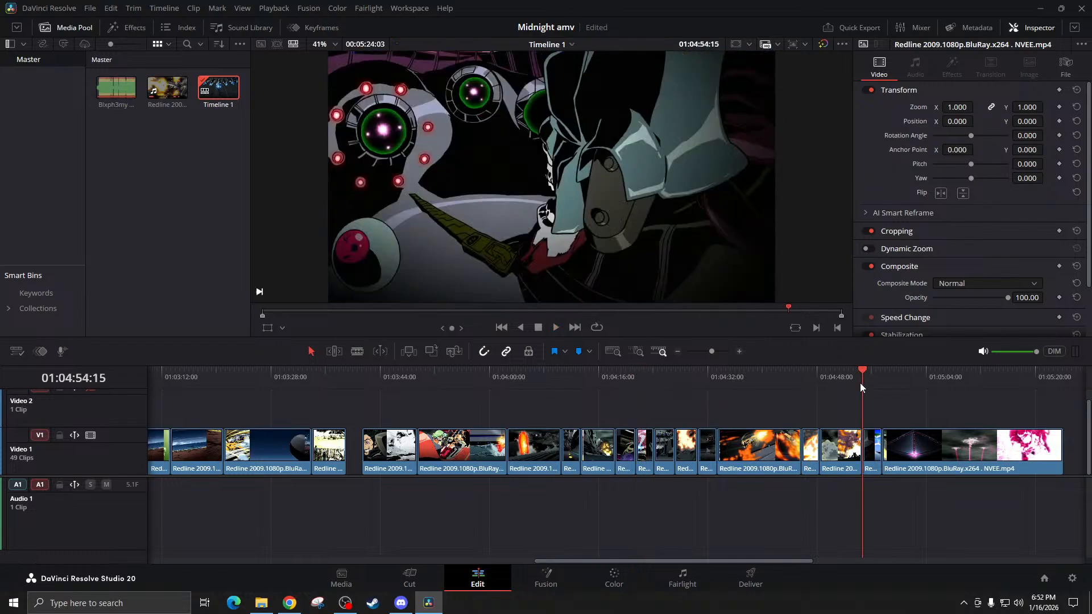
key("space")
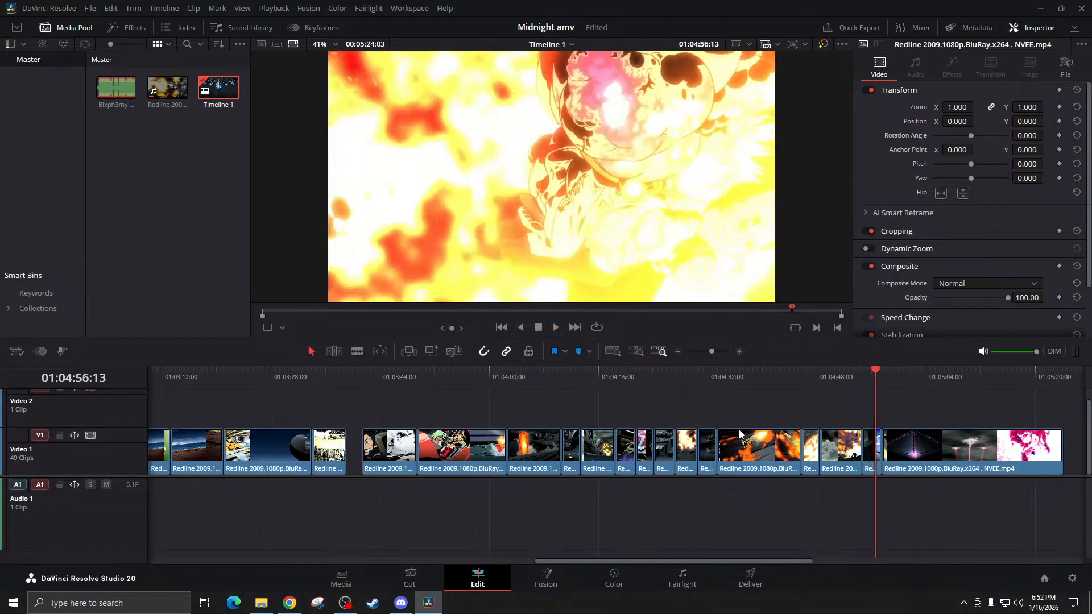
left_click(698, 382)
key("space")
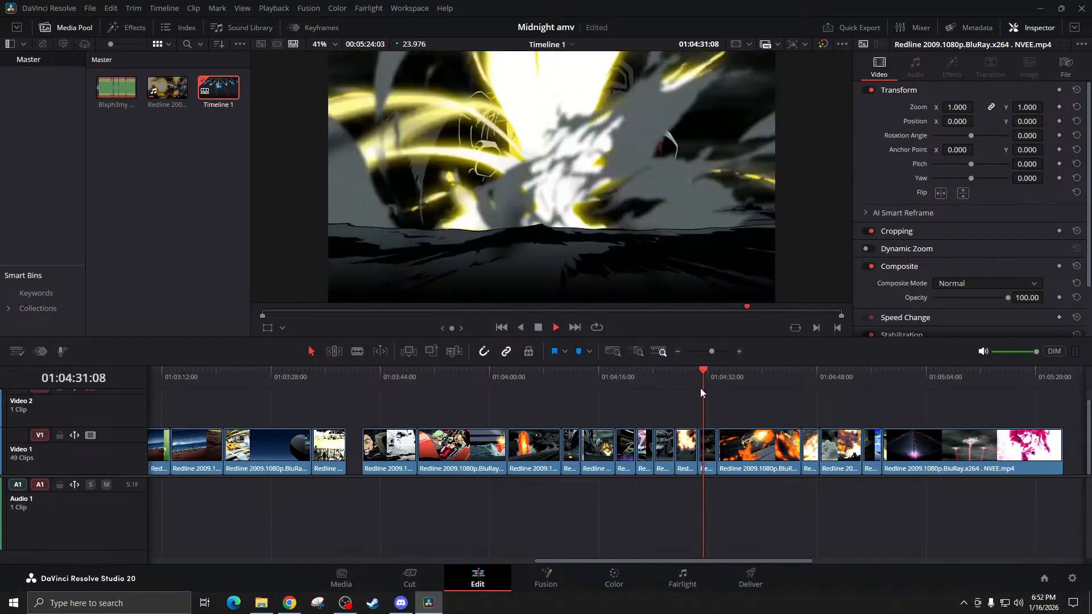
left_click(621, 376)
key("space")
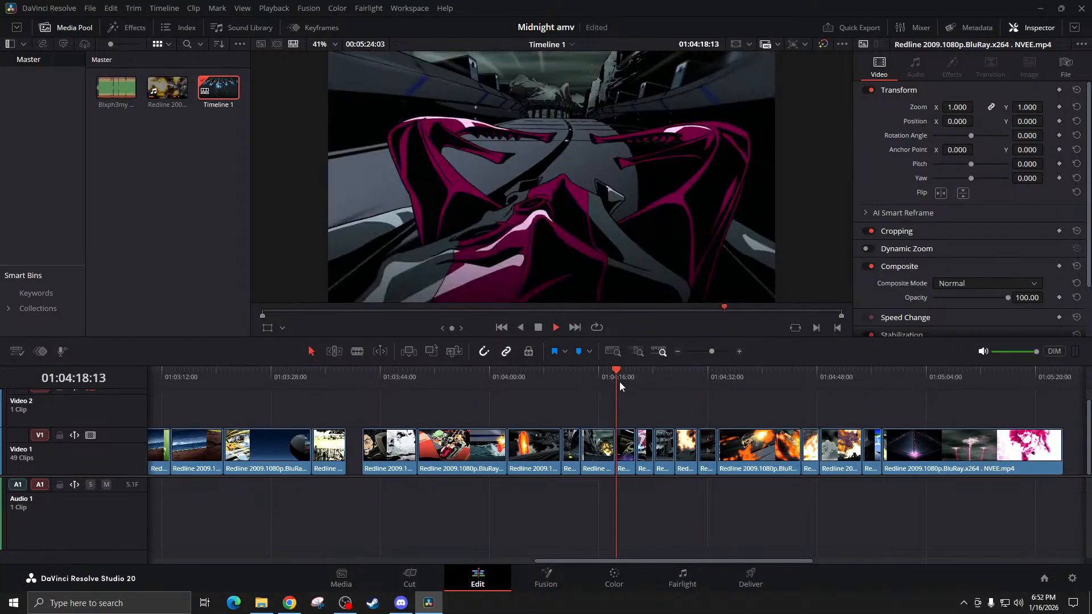
key("space")
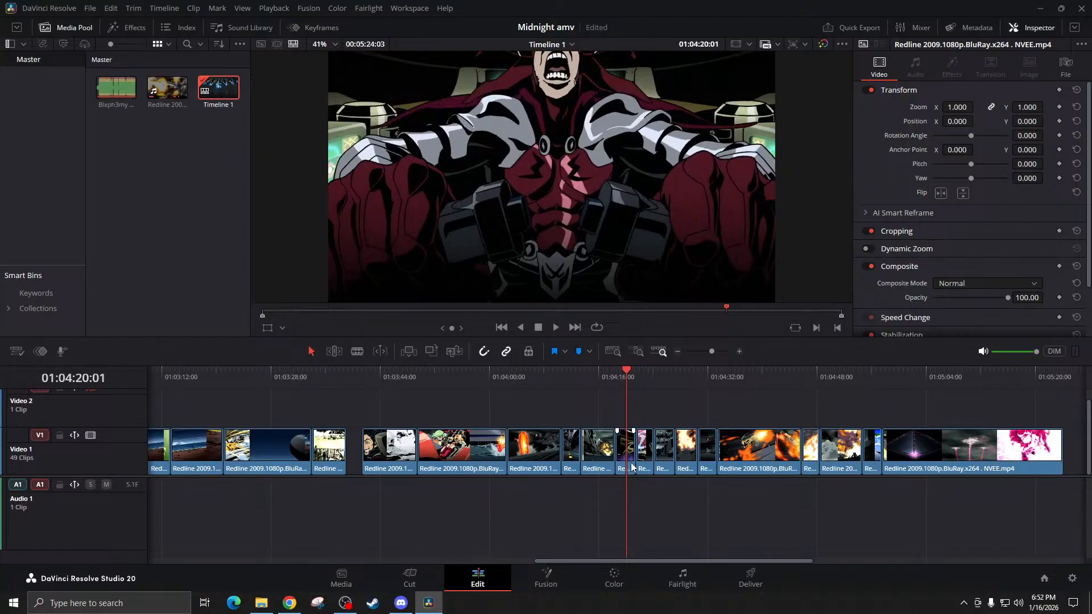
Move the dark racetrack clip at 01:04:20:01 to Video 2 and bring it forward to start at 01:00:23:14, before the Super Boins clip
left_click_drag(631, 459, 623, 417)
scroll(714, 444, "left", 5)
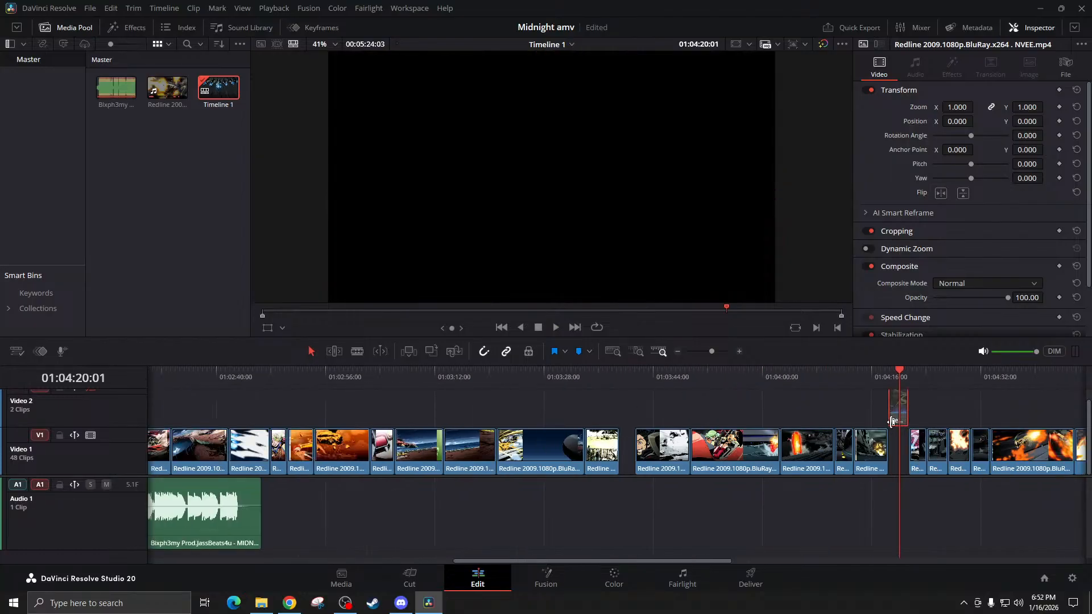
left_click_drag(889, 422, 230, 412)
scroll(406, 441, "left", 1)
scroll(406, 441, "left", 10)
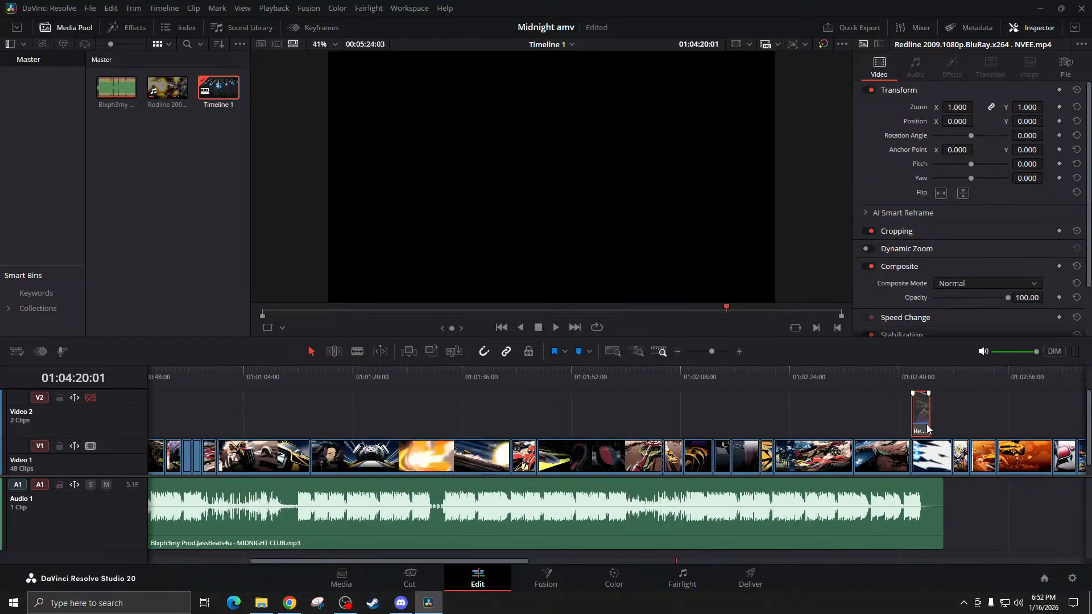
left_click_drag(927, 424, 312, 425)
scroll(462, 428, "left", 5)
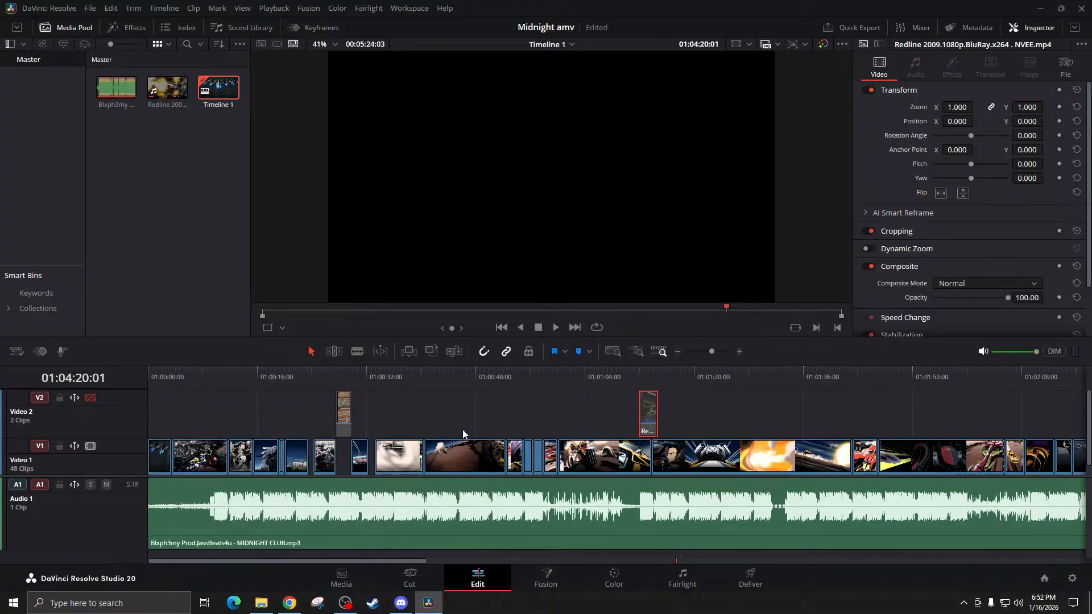
left_click_drag(650, 429, 320, 420)
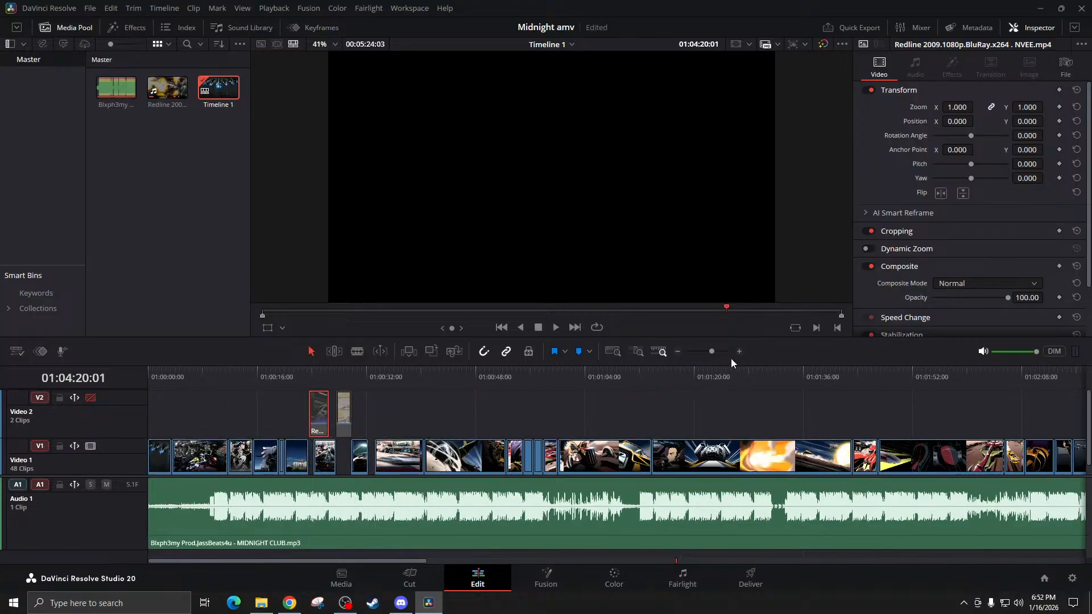
Disable Video 1, enable Video 2, and play the racetrack clip from 01:00:23:14 to check it against the beat
left_click(308, 377)
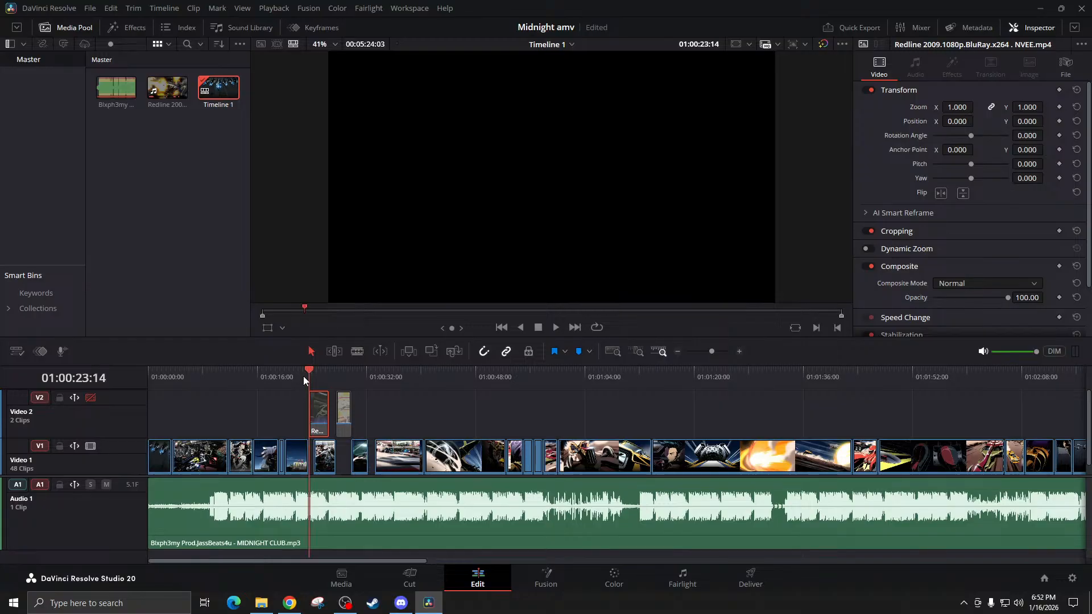
left_click(738, 353)
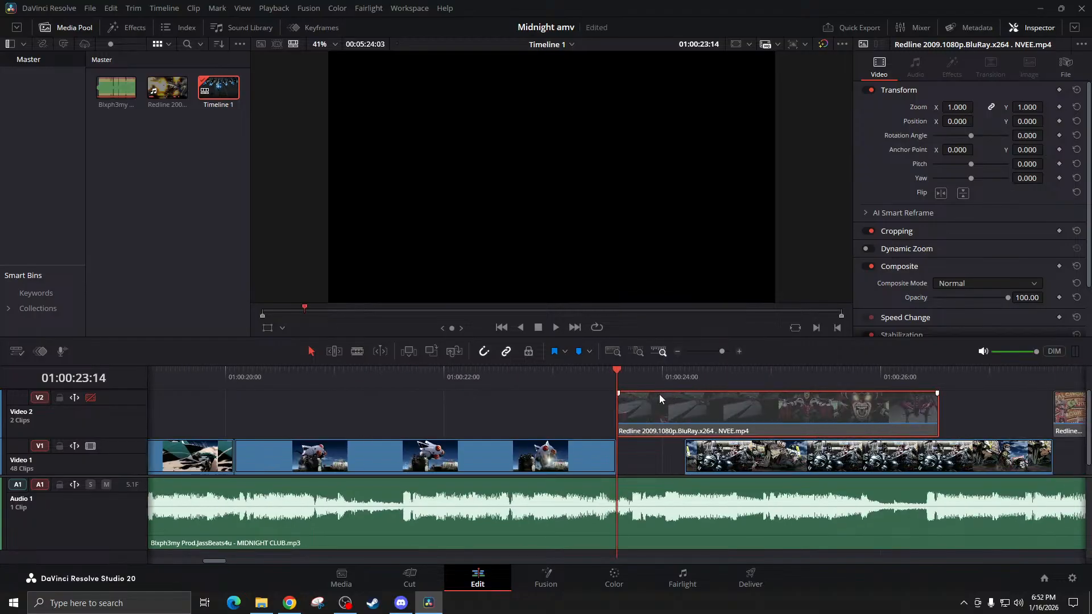
left_click(90, 446)
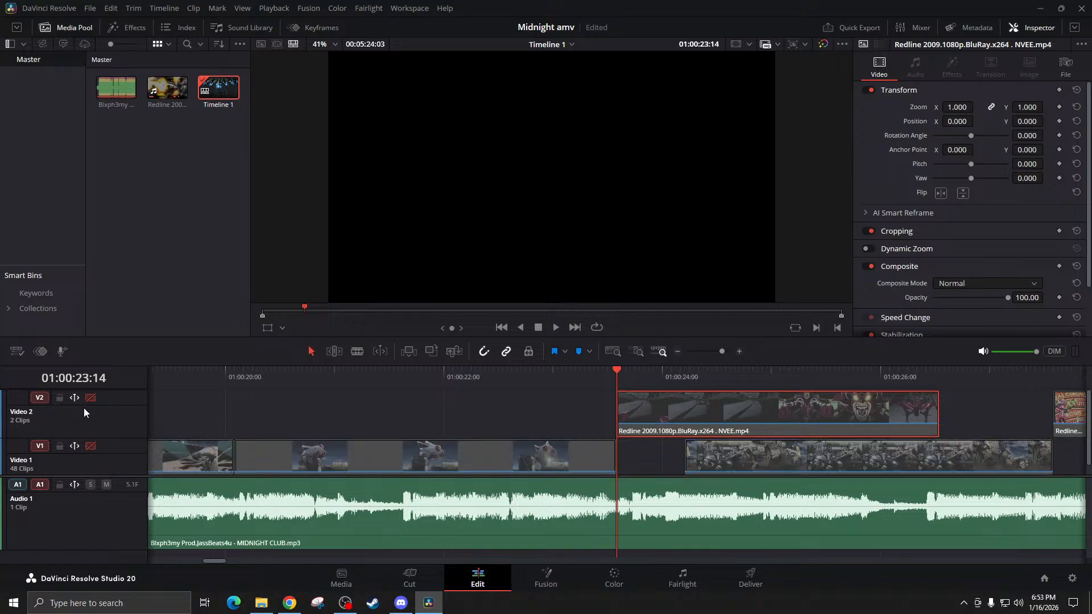
left_click(90, 397)
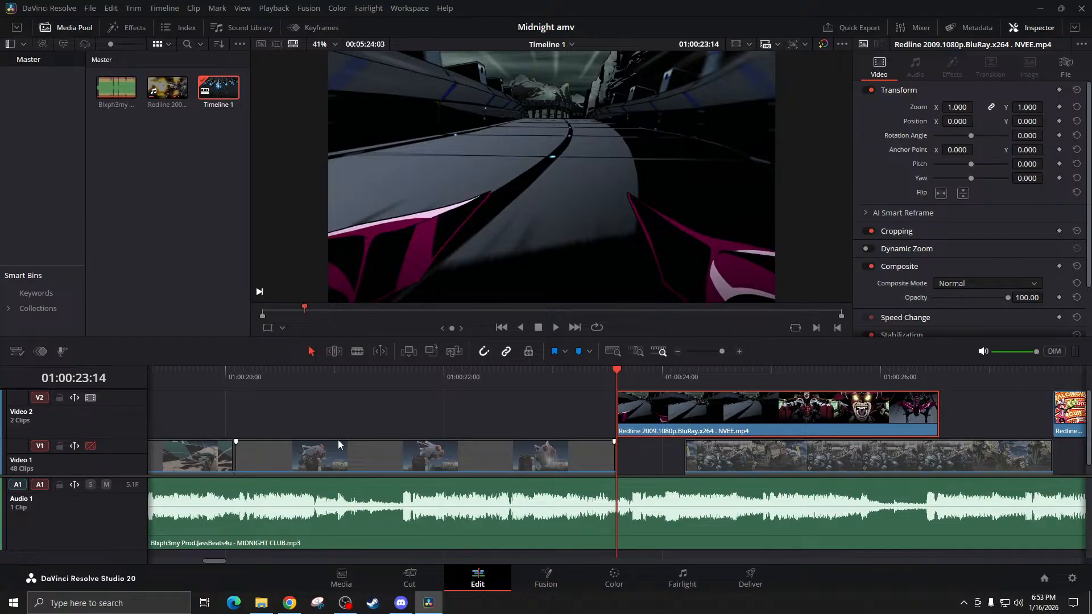
key("space")
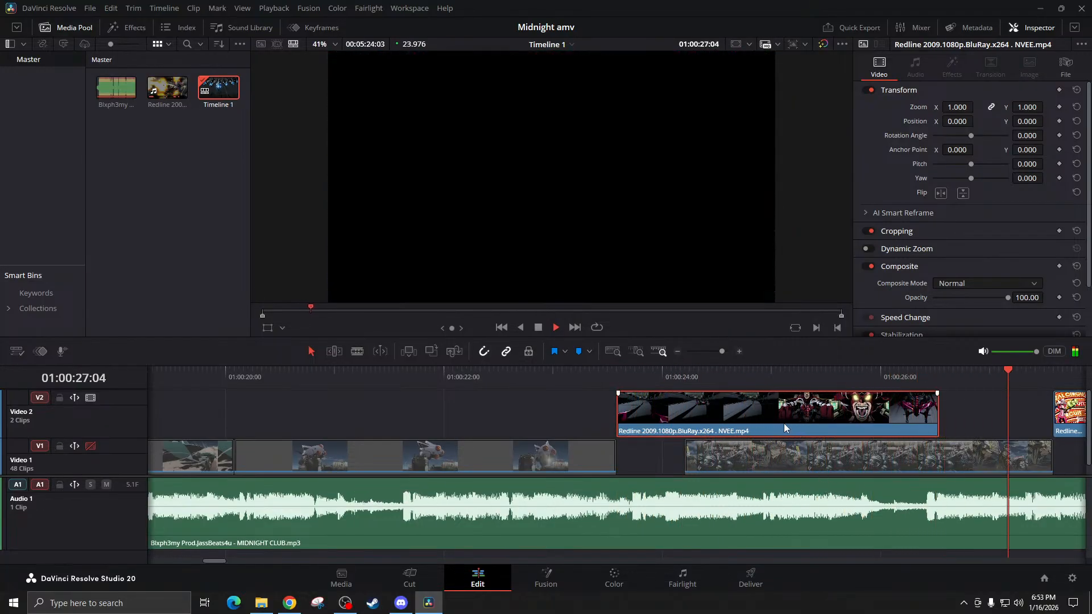
left_click(629, 383)
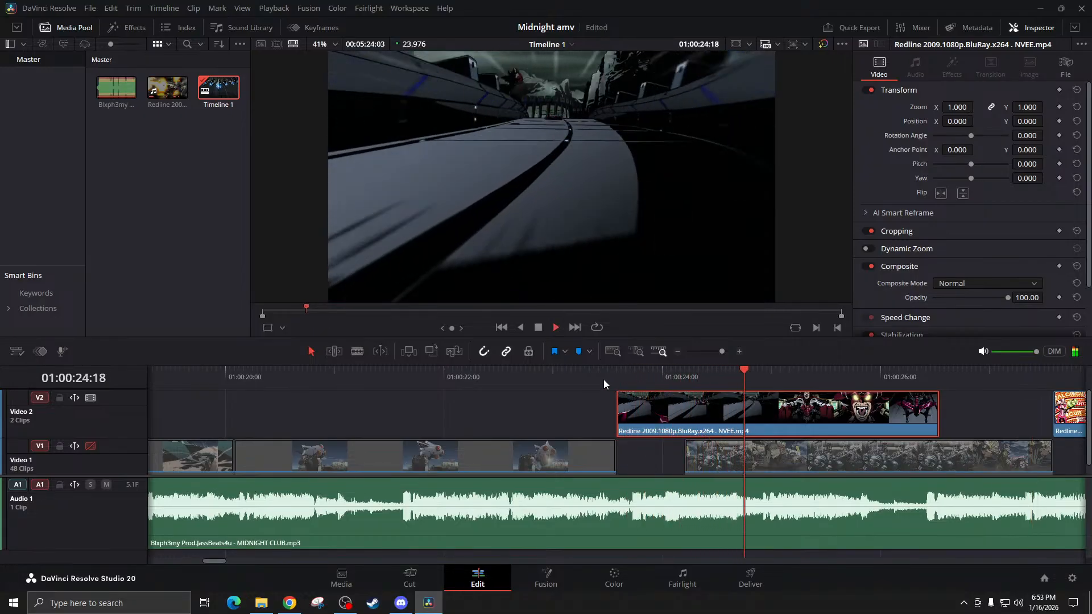
left_click(602, 380)
key("space")
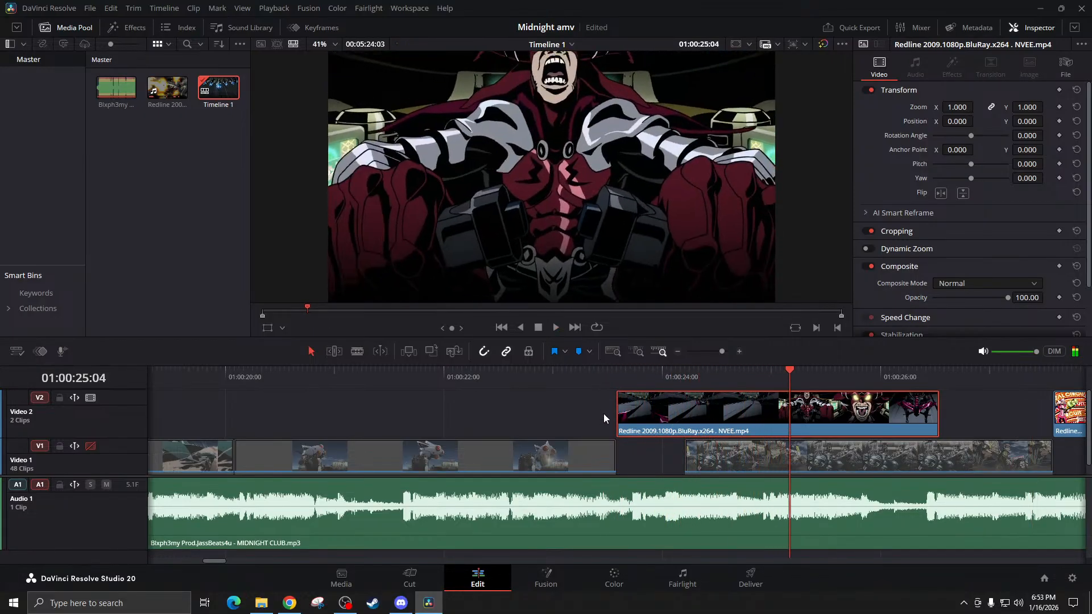
Enable Video 1 again and replay the change from the cat-shaped mech clip to the racetrack clip, starting between about 01:00:21:06 and 01:00:23:01
left_click(557, 386)
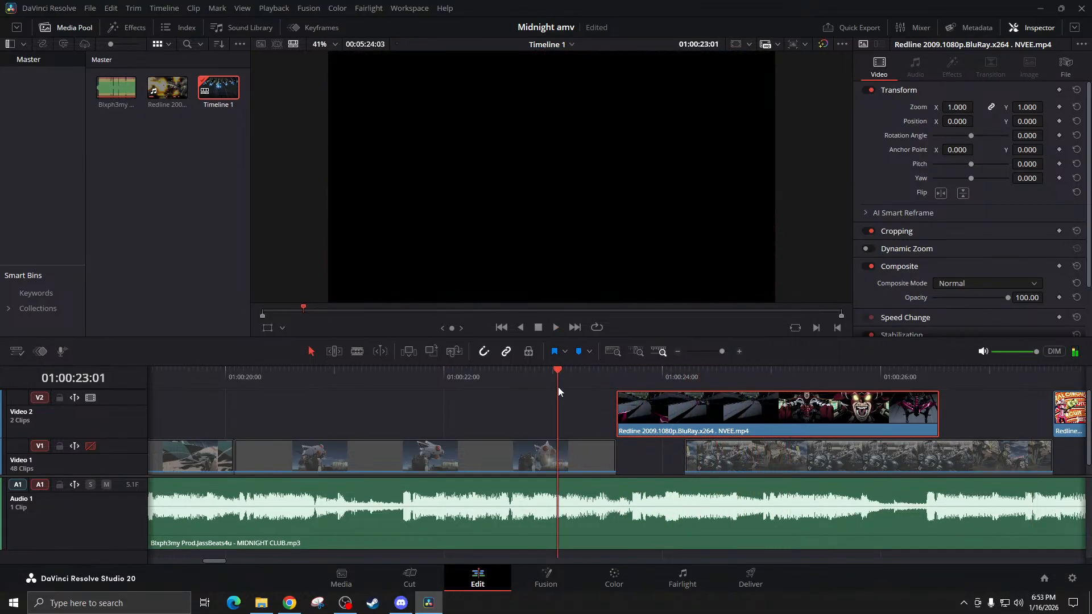
left_click(93, 444)
key("space")
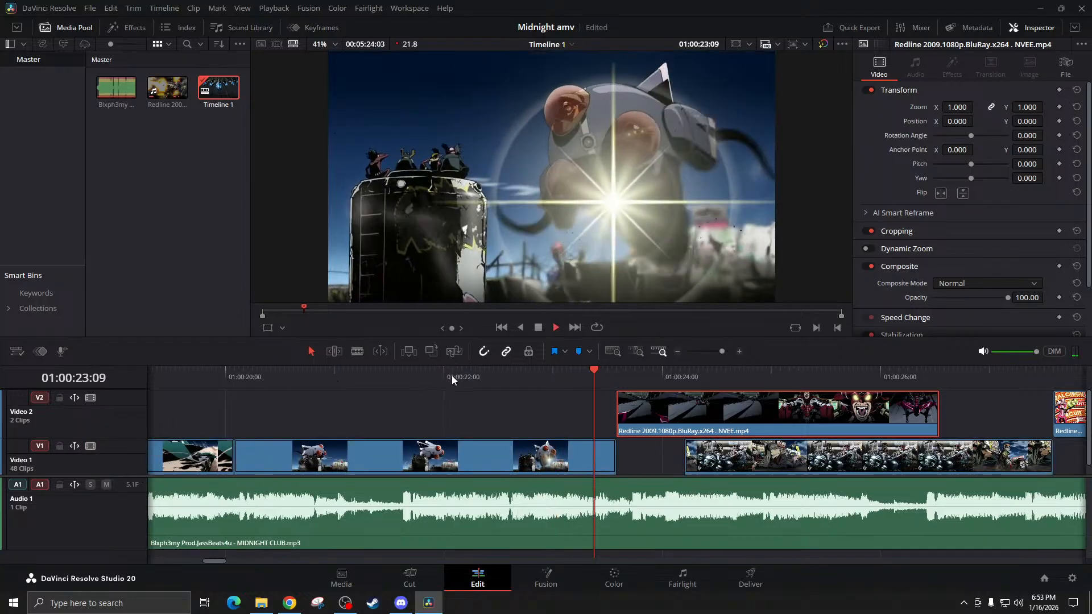
left_click(452, 375)
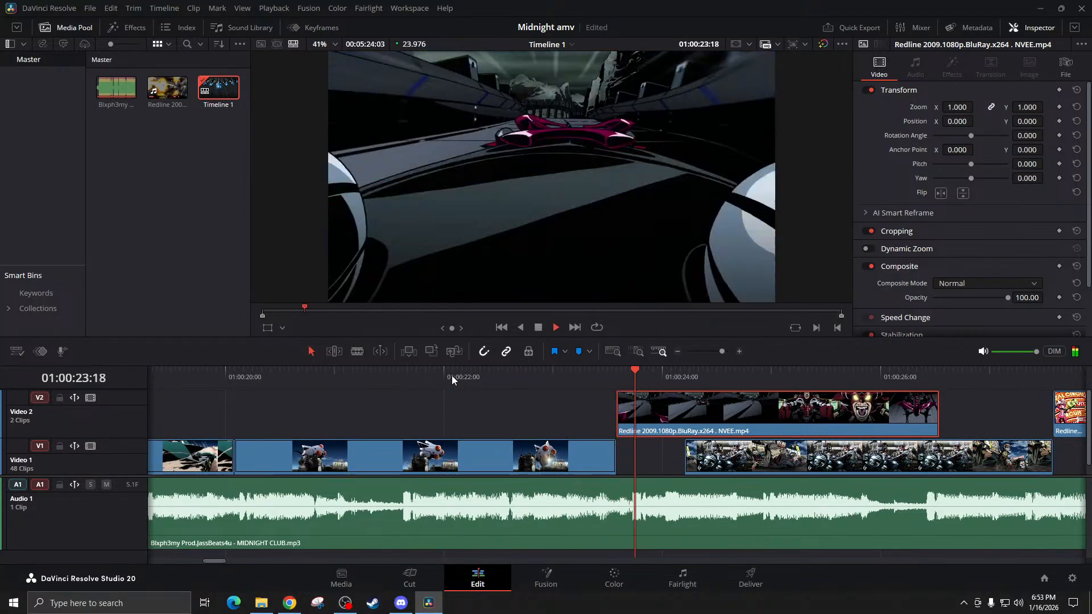
left_click(451, 375)
left_click(366, 376)
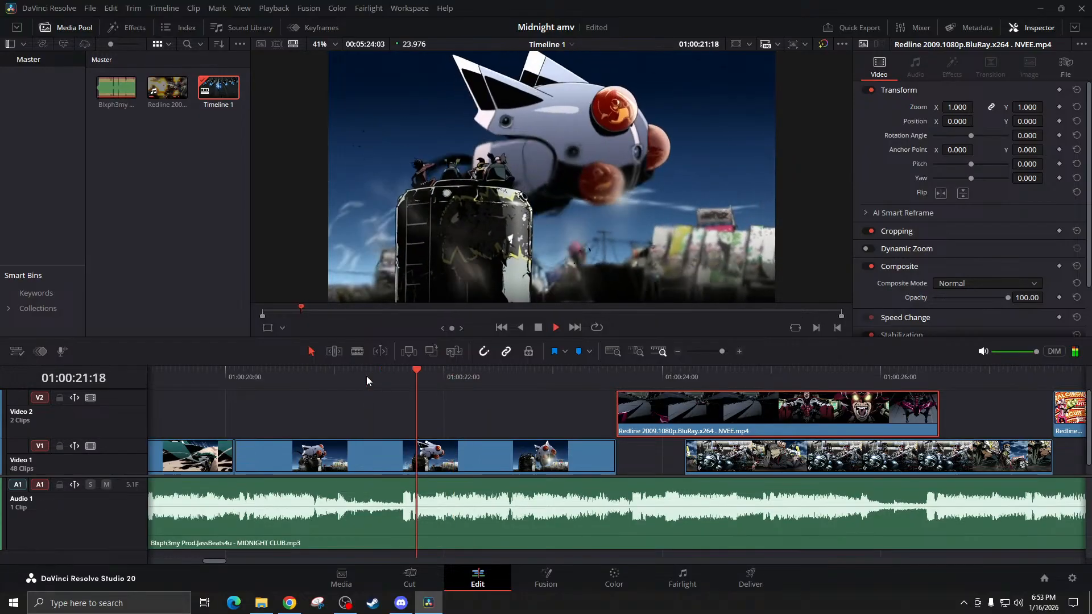
key("space")
Cut off the end of the cat-shaped mech clip at 01:00:22:15 and move the racetrack clip on Video 2 to start there
left_click_drag(516, 376, 512, 375)
left_click(540, 445)
key("ctrl+b")
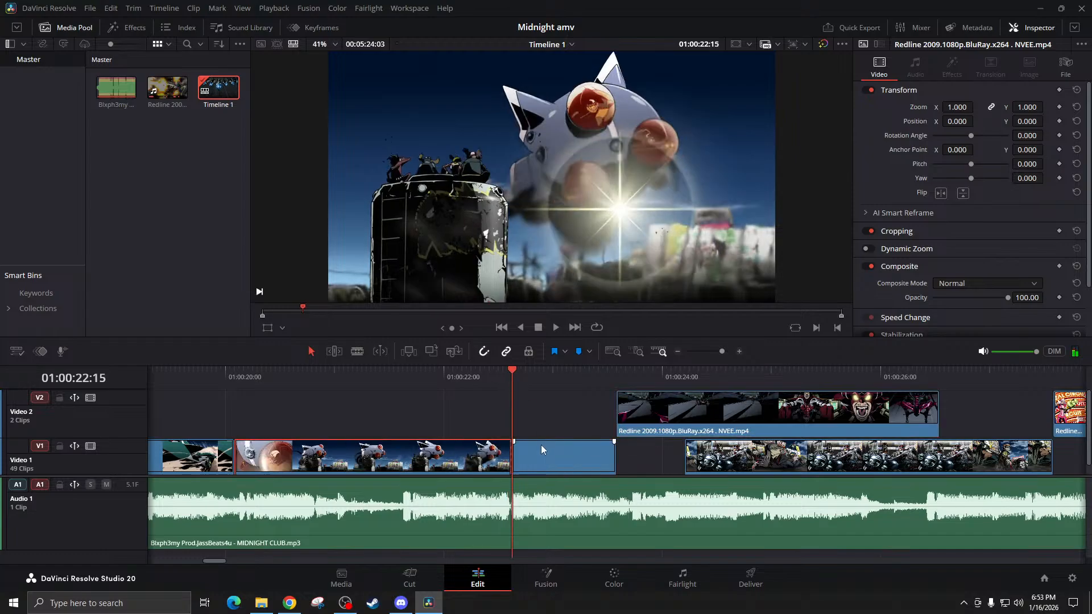
key("BackSpace")
left_click_drag(700, 426, 595, 427)
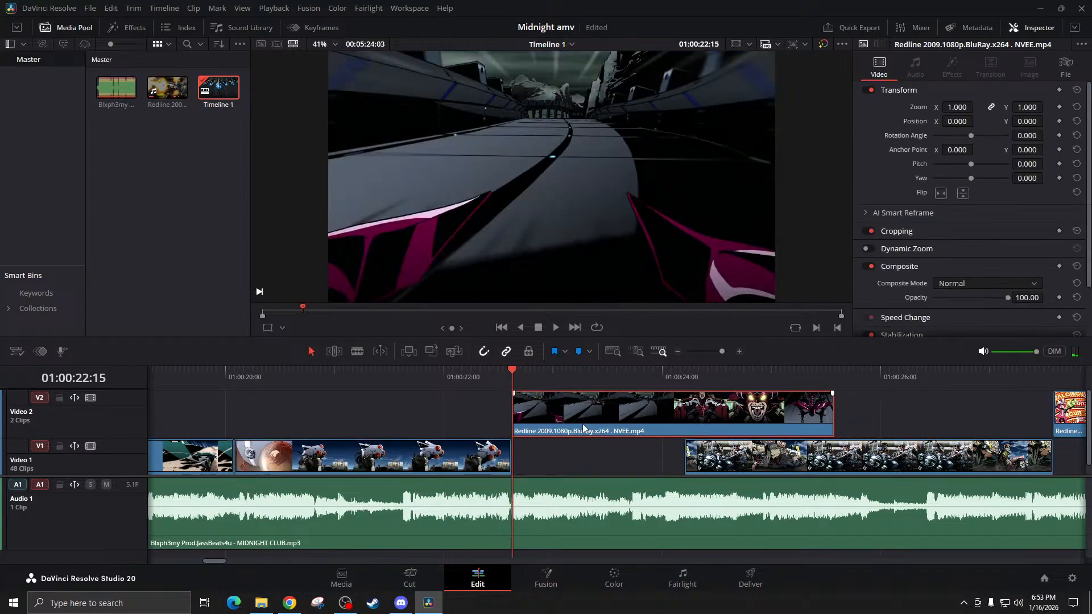
Play the timeline from about 01:00:21:21 to 01:00:28:06 to check the racetrack clip's new position against the beat
left_click(431, 378)
key("space")
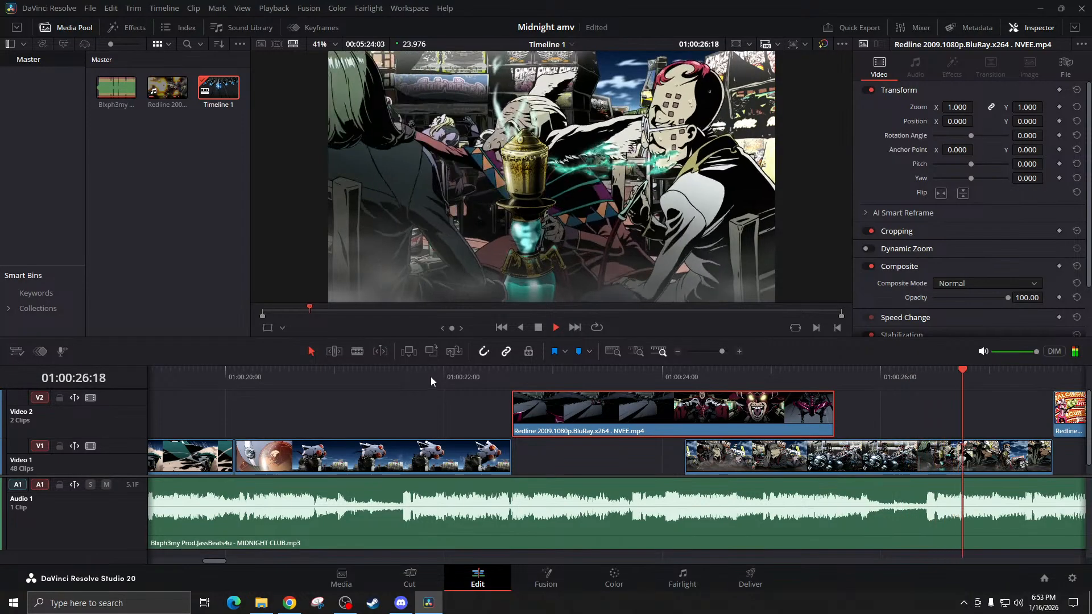
key("space")
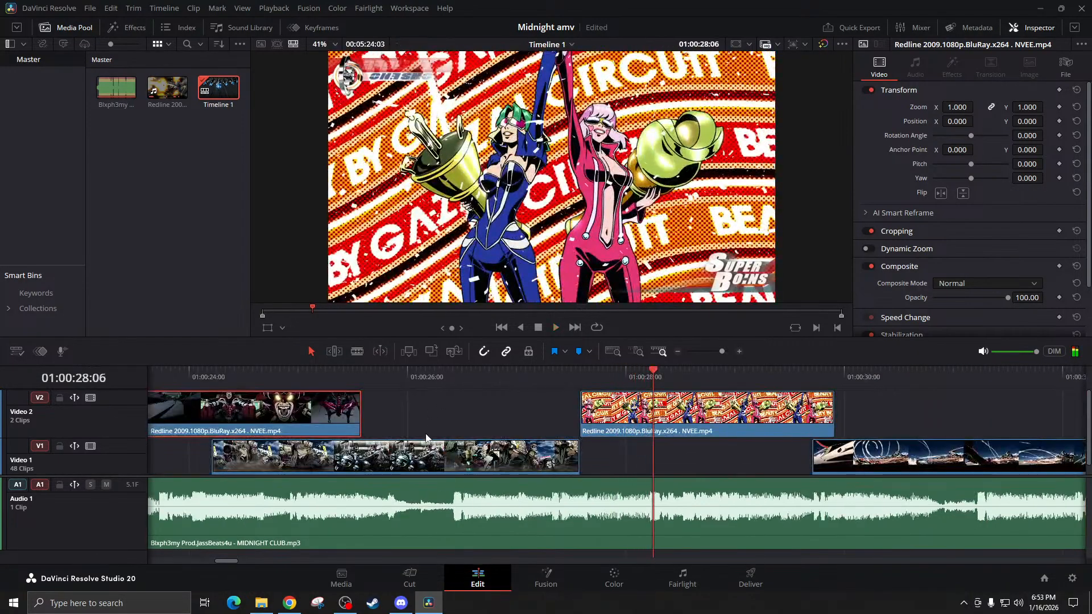
Cut the racetrack clip on Video 2 at 01:00:24:05, where the spectator clip on Video 1 starts, and delete the part after the cut
scroll(453, 425, "left", 5)
left_click(549, 373)
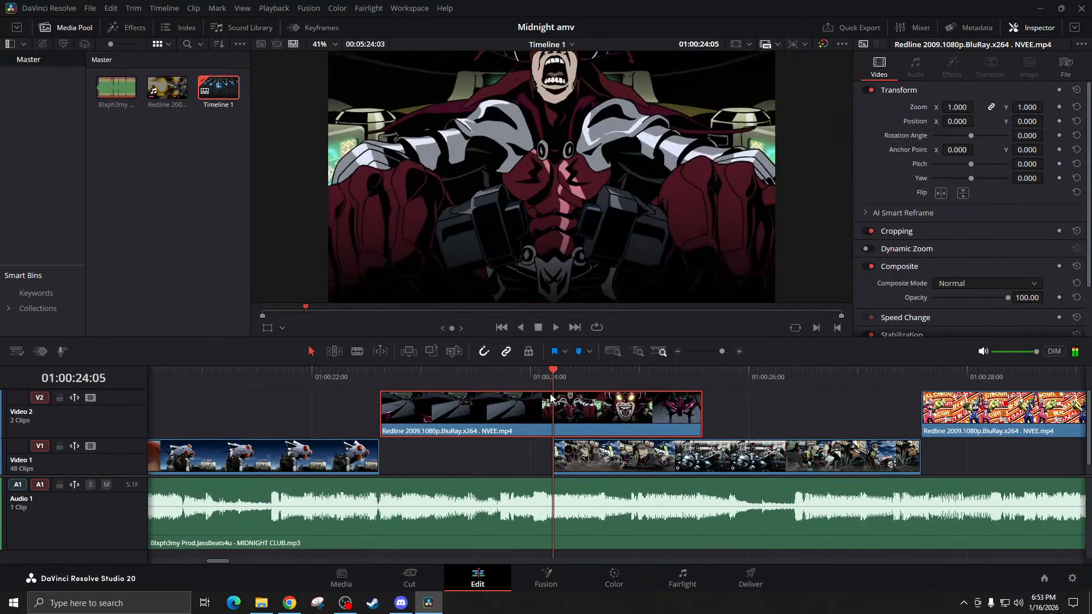
key("ctrl+b")
left_click(586, 423)
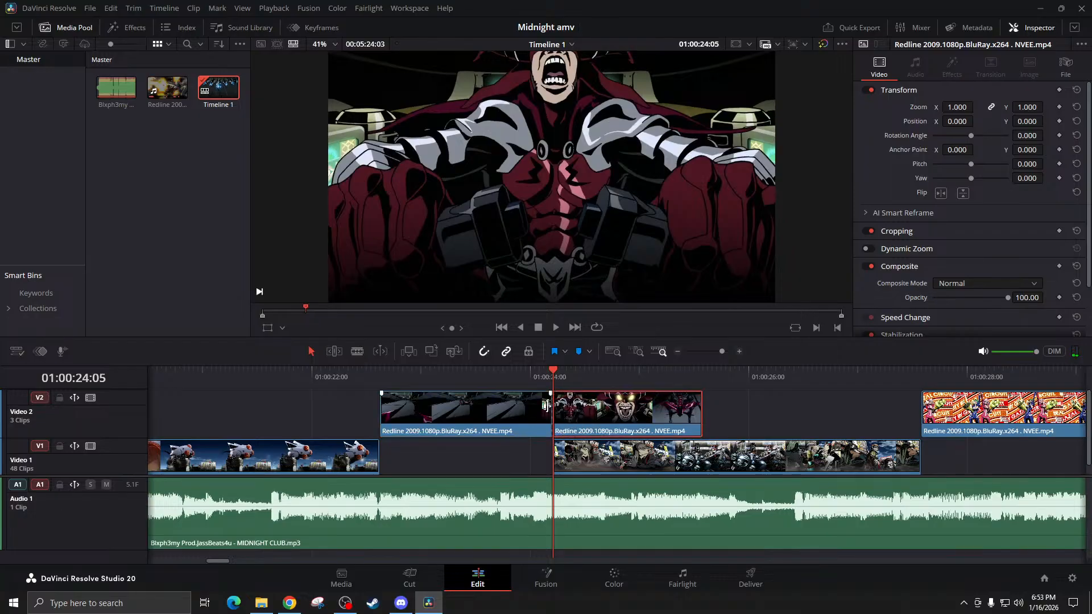
key("Delete")
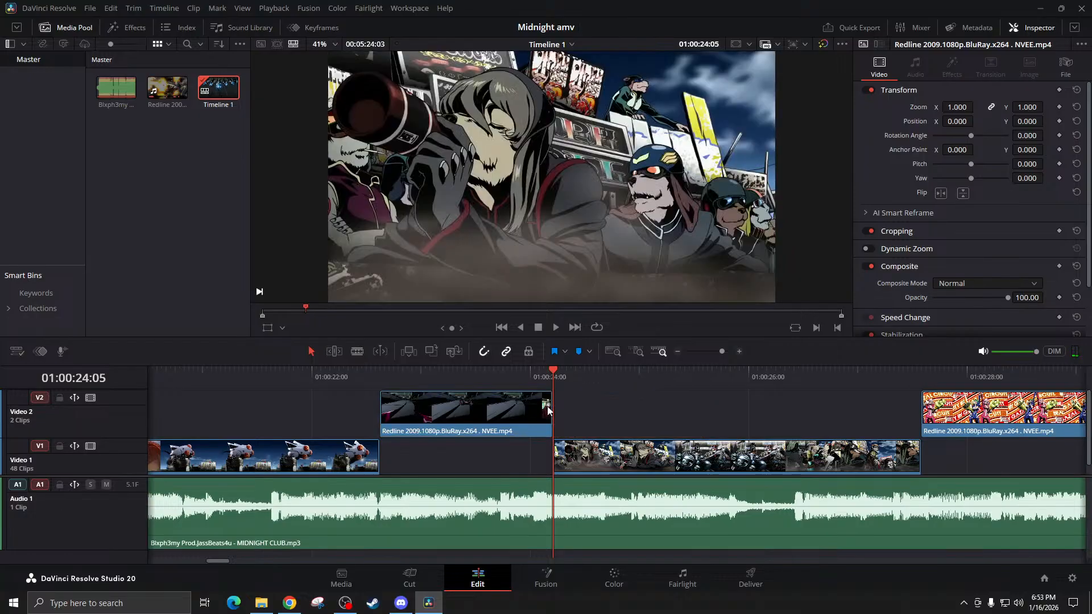
Play the timeline from 01:00:20:18 to 01:00:34:04 to review the clip changes and remaining gaps
left_click(175, 375)
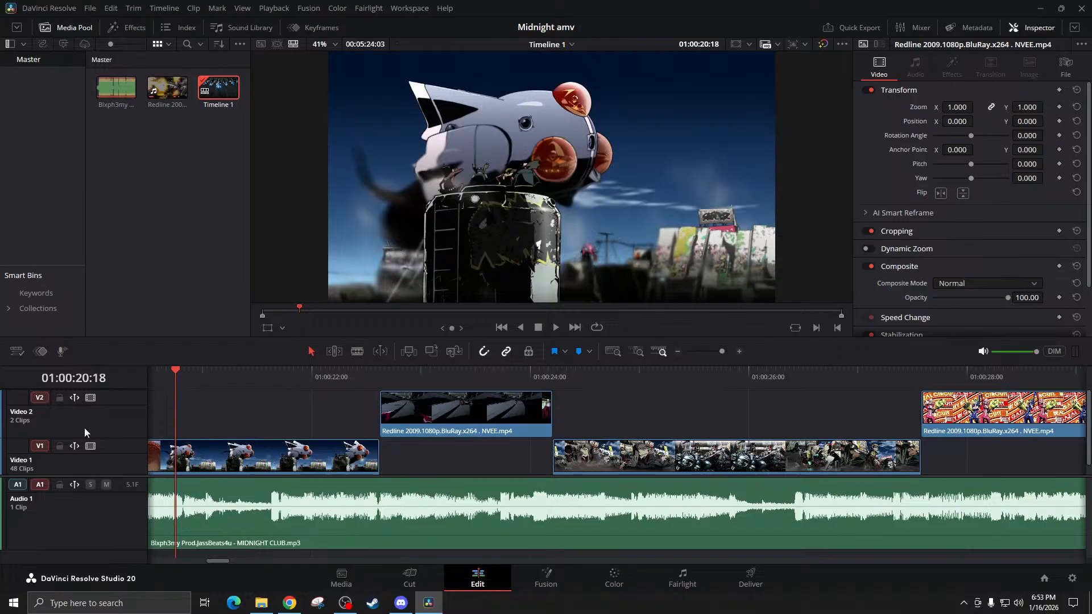
key("space")
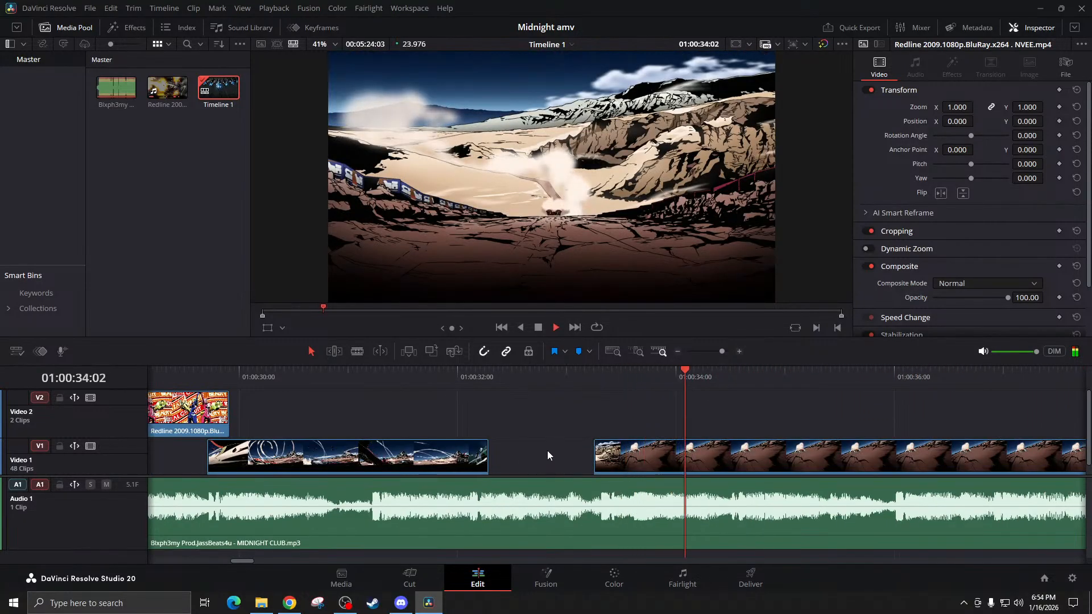
key("space")
Find the short clip of two racing cars near 01:00:55 and move it to Video 2, aligned with the start of the desert clip
left_click(676, 351)
left_click(676, 352)
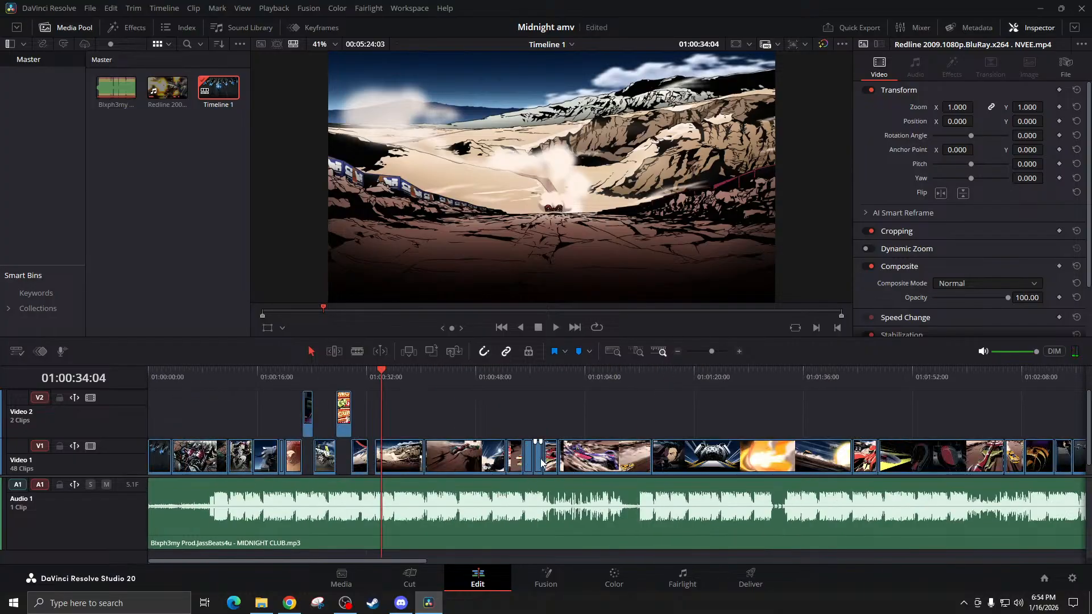
scroll(686, 466, "right", 5)
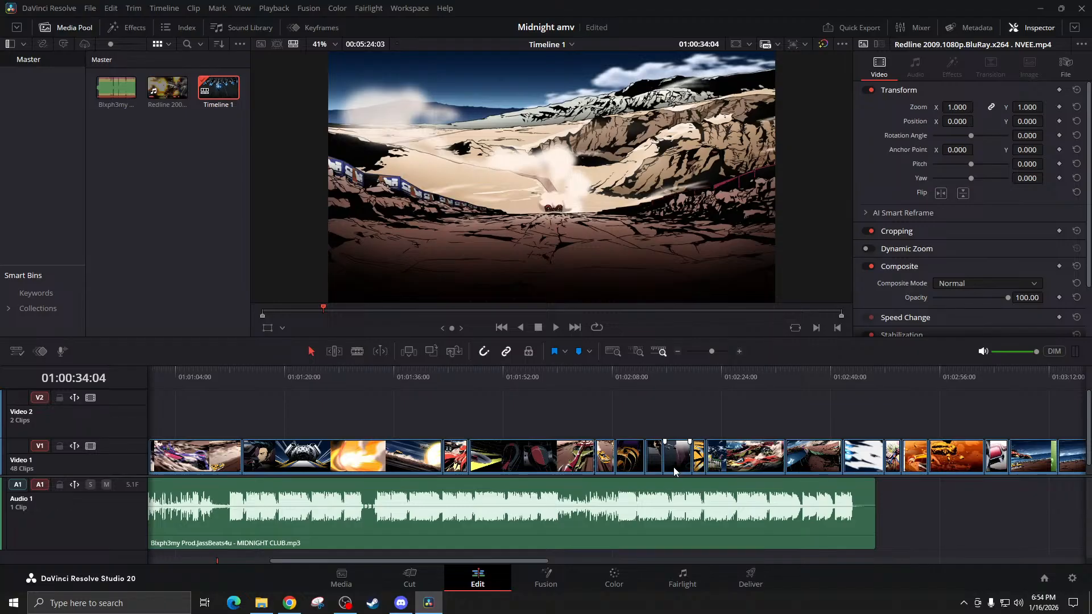
scroll(673, 466, "right", 5)
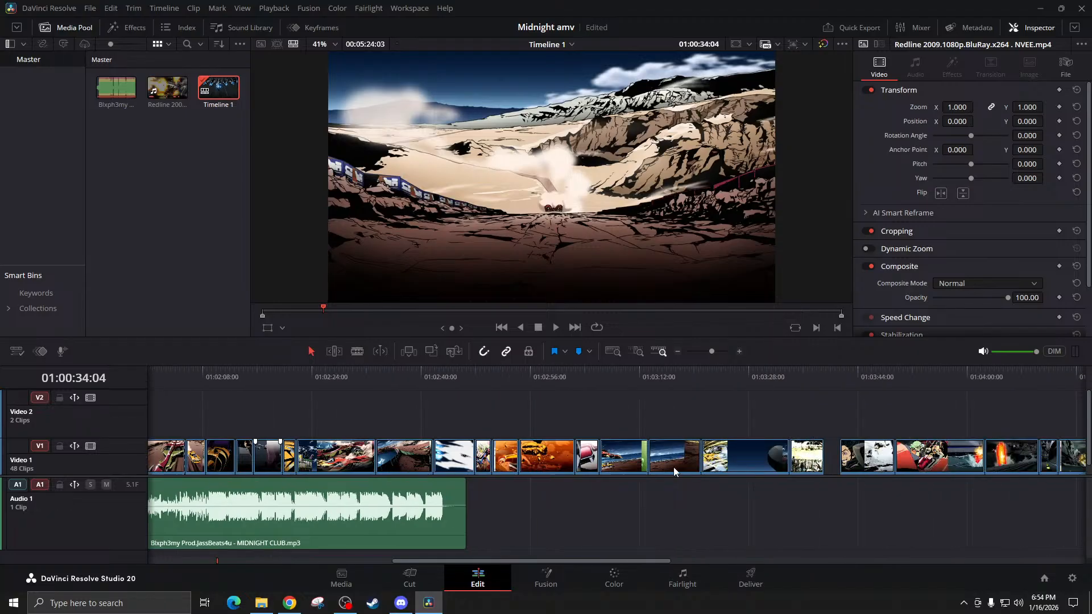
scroll(674, 466, "right", 3)
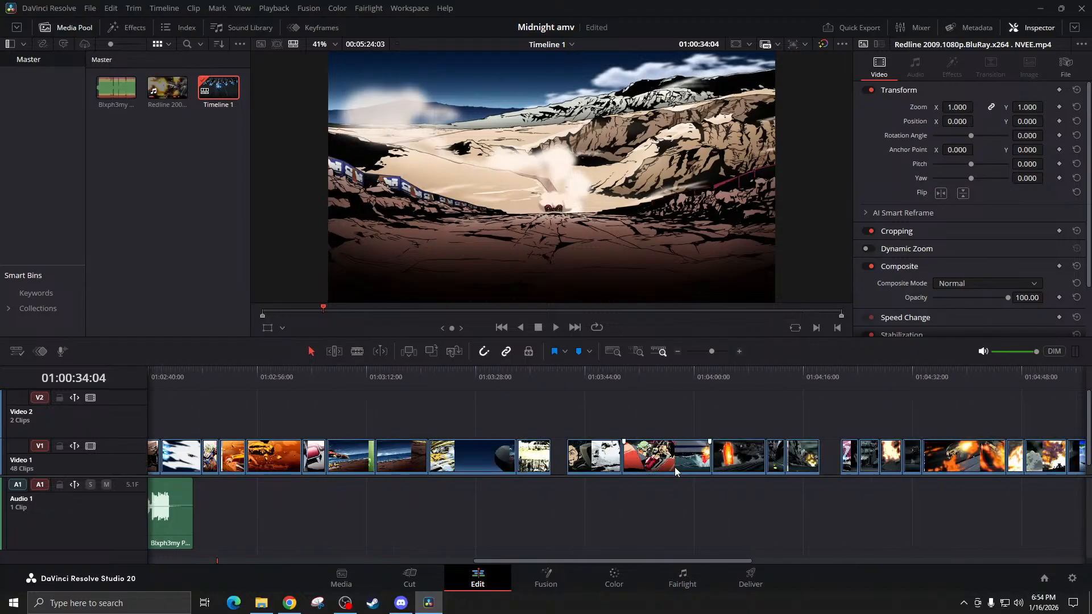
scroll(674, 466, "left", 11)
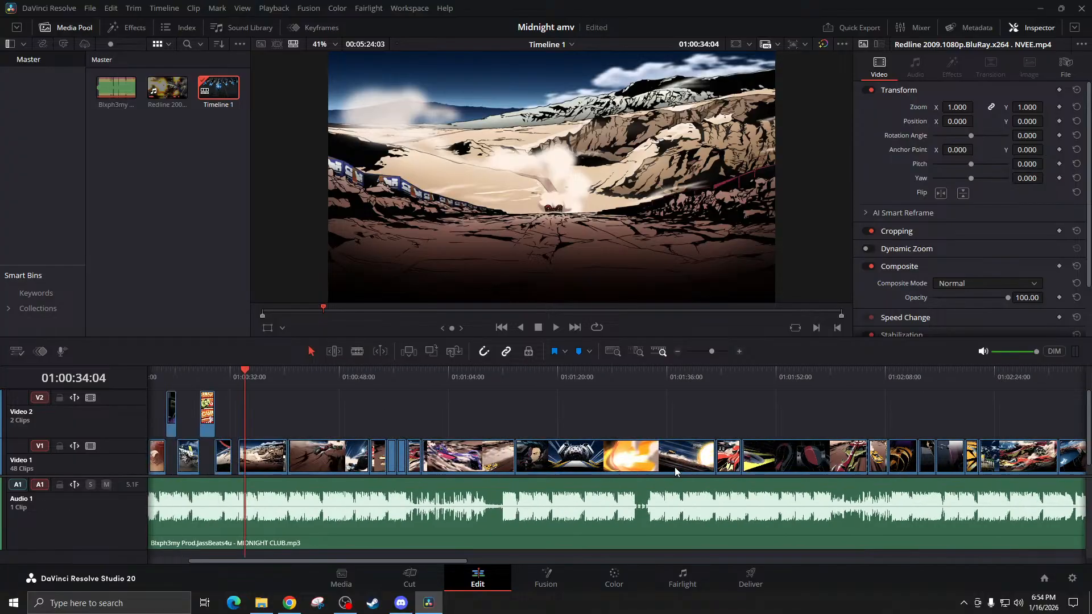
left_click(545, 390)
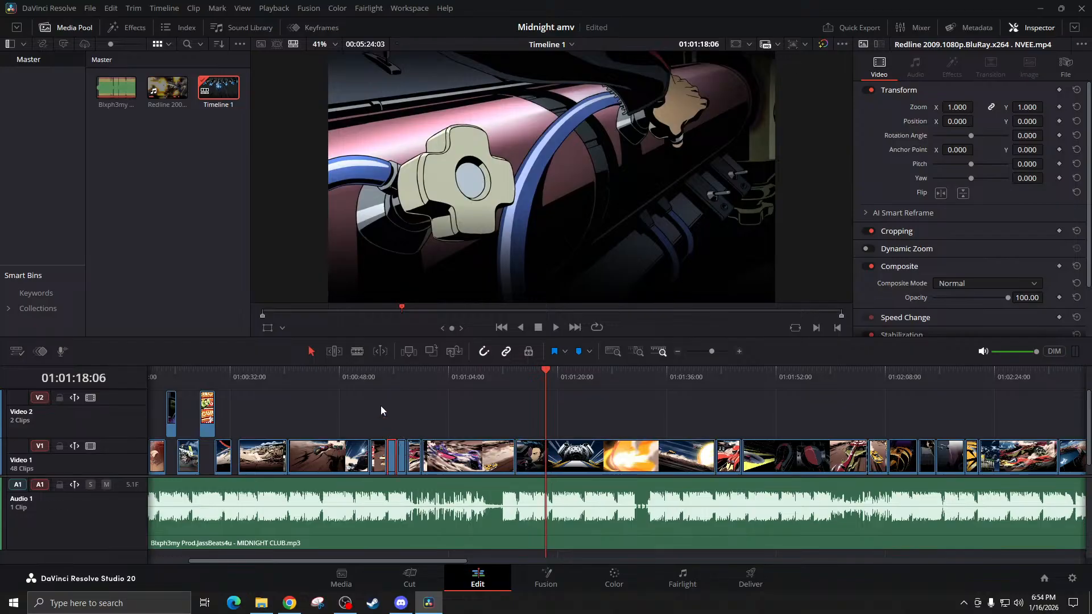
left_click(387, 377)
key("space")
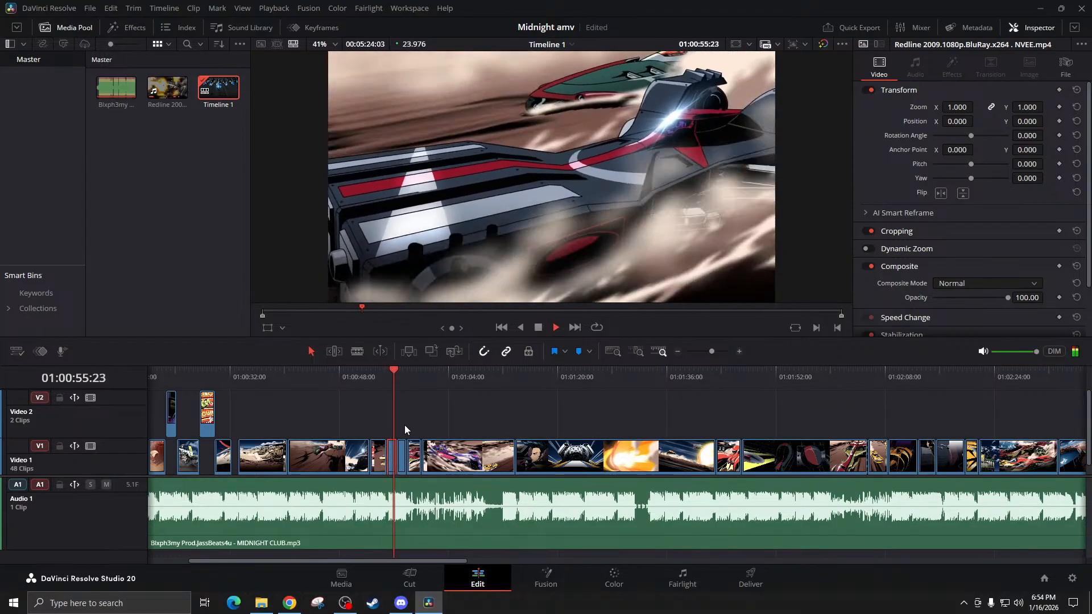
key("space")
left_click_drag(390, 468, 243, 414)
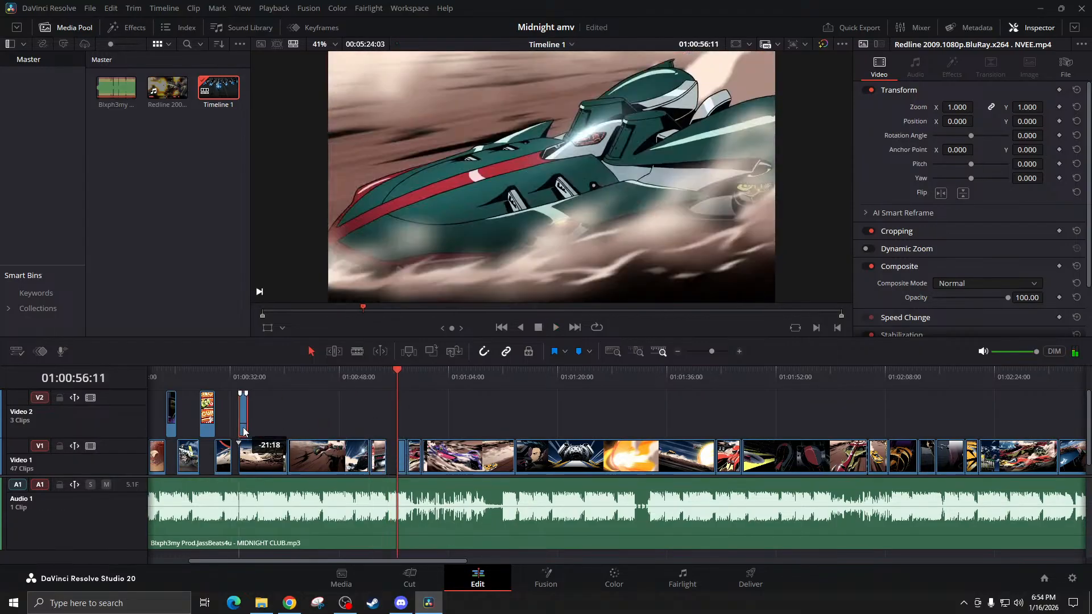
Move the two-car clip on Video 2 to start at 01:00:32:07, where the preceding Video 1 clip ends
left_click(232, 376)
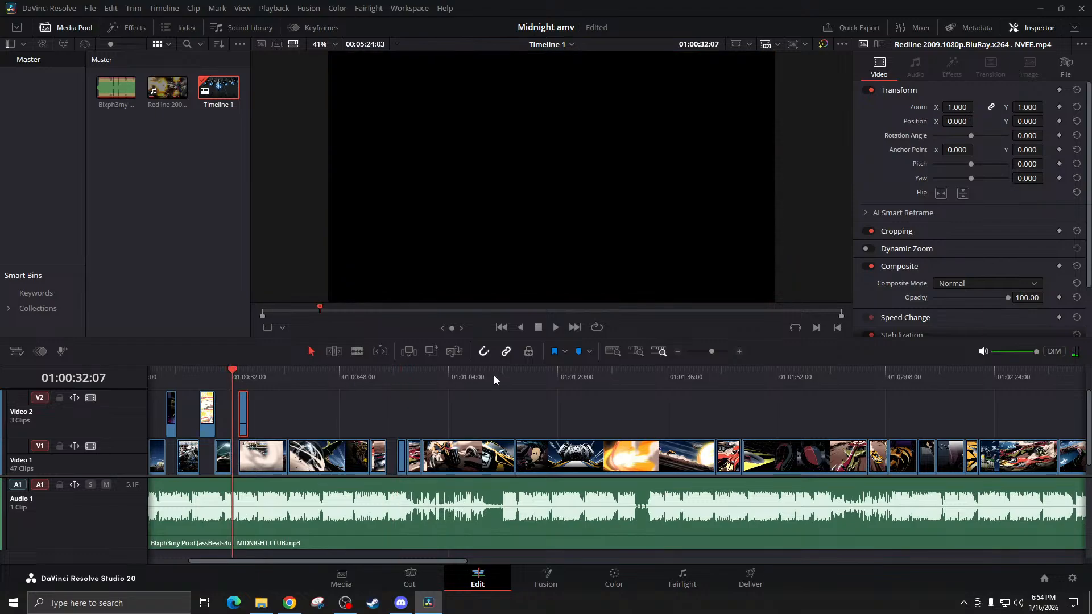
left_click(739, 352)
left_click(739, 352)
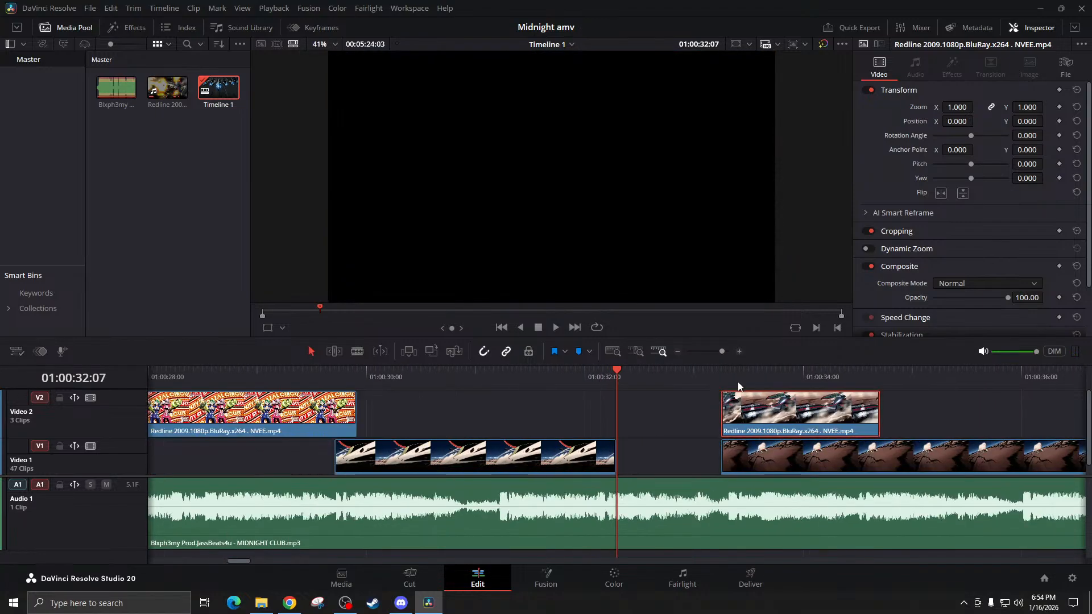
left_click_drag(740, 430, 440, 431)
scroll(436, 465, "left", 8)
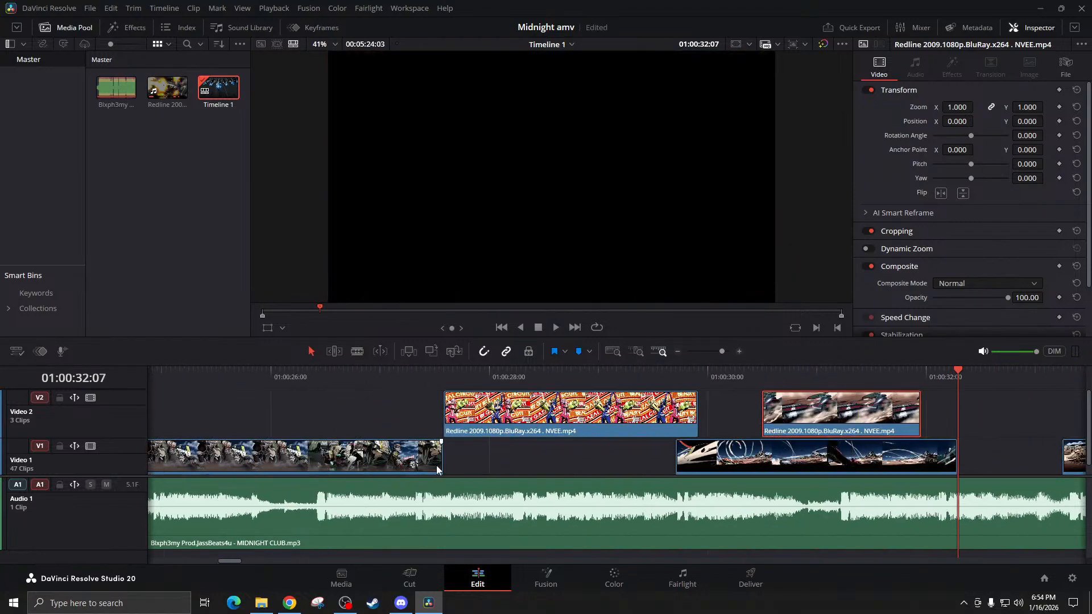
scroll(503, 471, "right", 2)
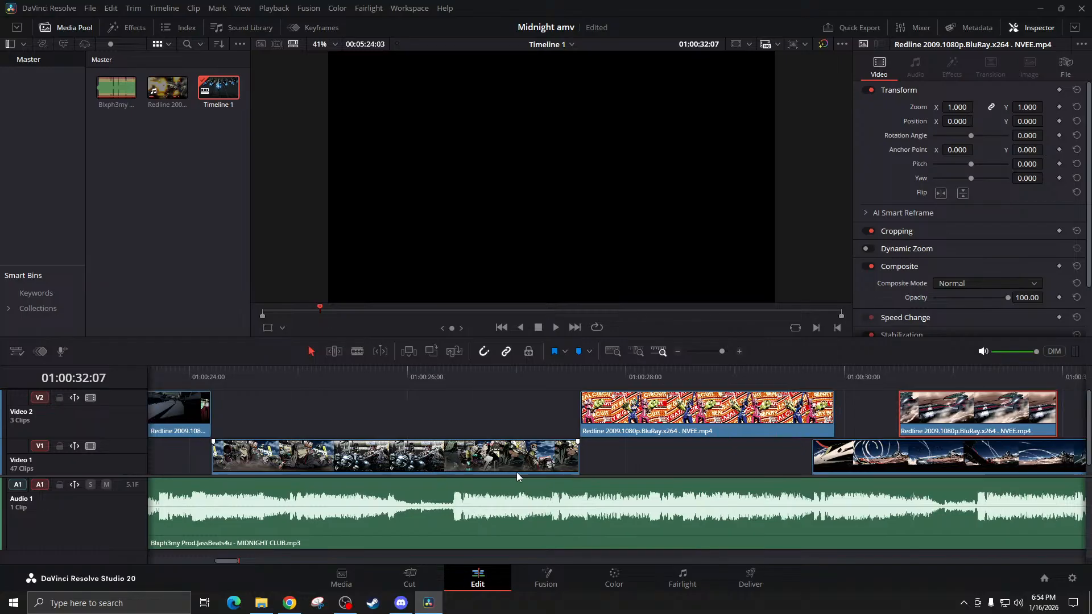
left_click(677, 353)
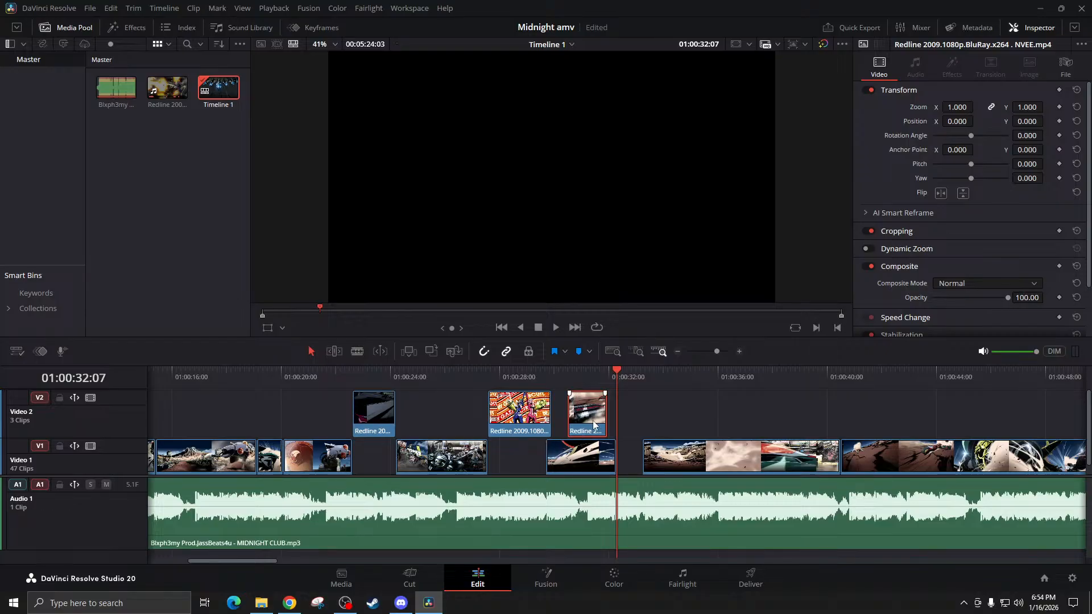
left_click_drag(594, 424, 646, 424)
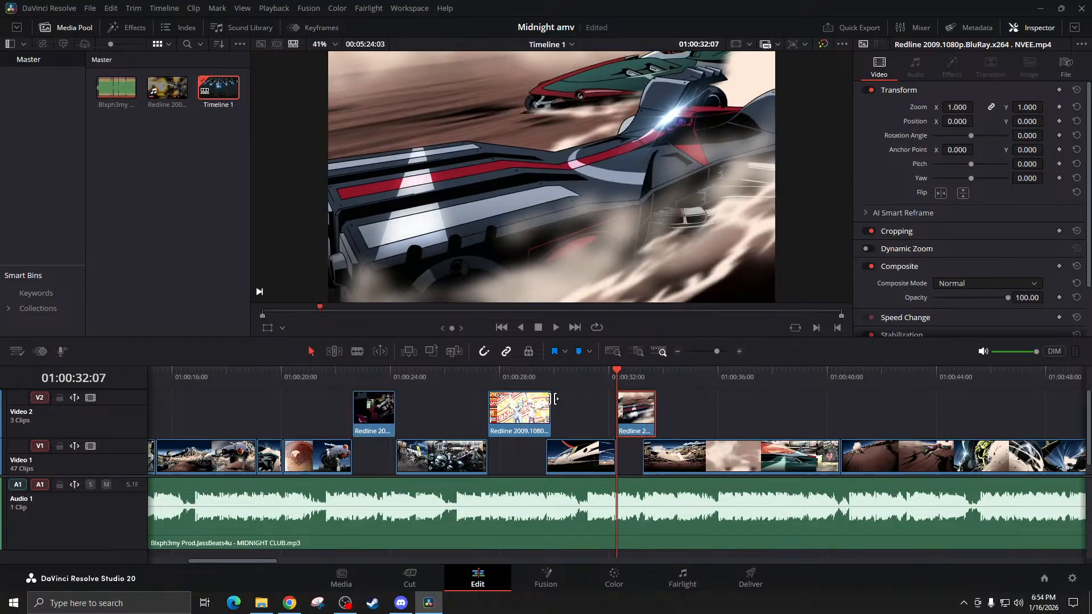
Cut the two-car clip at 01:00:33:06, at the start of the desert clip, and delete the part after the cut
left_click(644, 380)
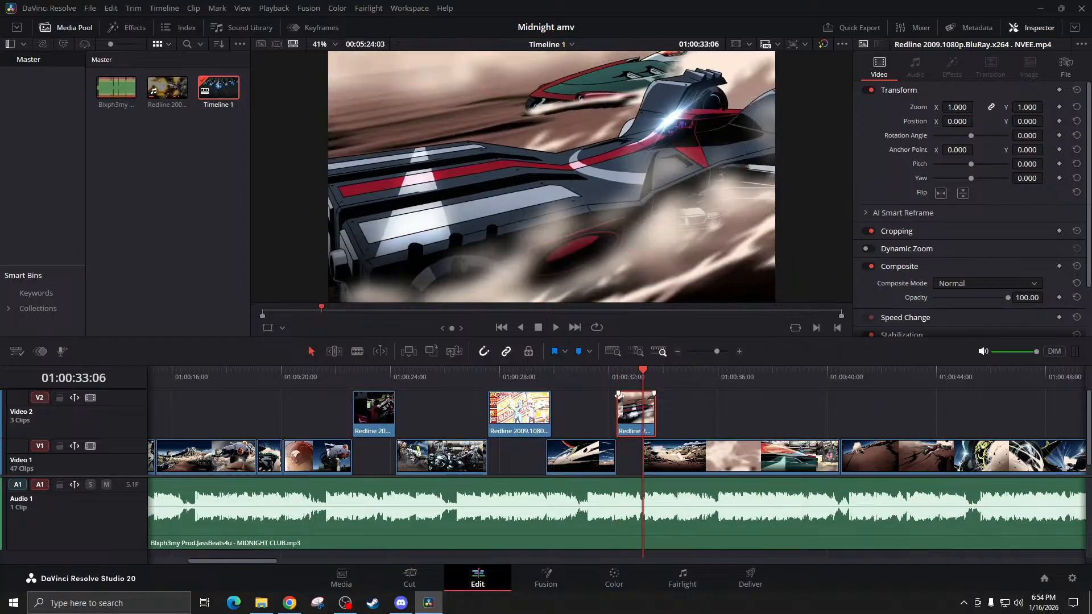
key("ctrl+b")
key("Delete")
Enlarge the viewer and the video tracks, and play the timeline from 01:00:21:08 to 01:00:28:12 to check the cuts against the beat
left_click(321, 382)
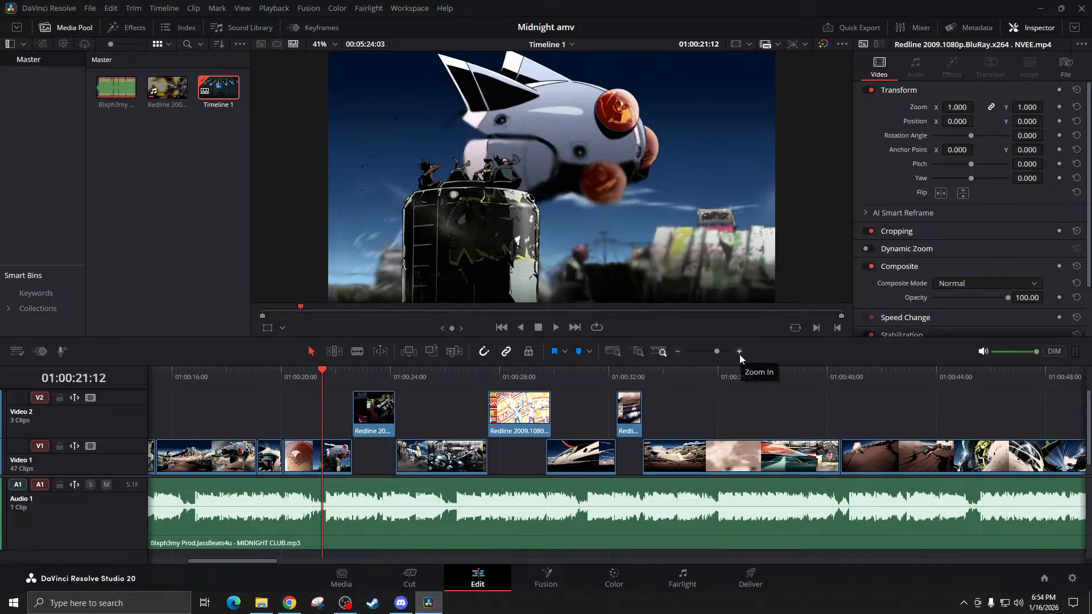
left_click(317, 380)
left_click(742, 351)
left_click(741, 352)
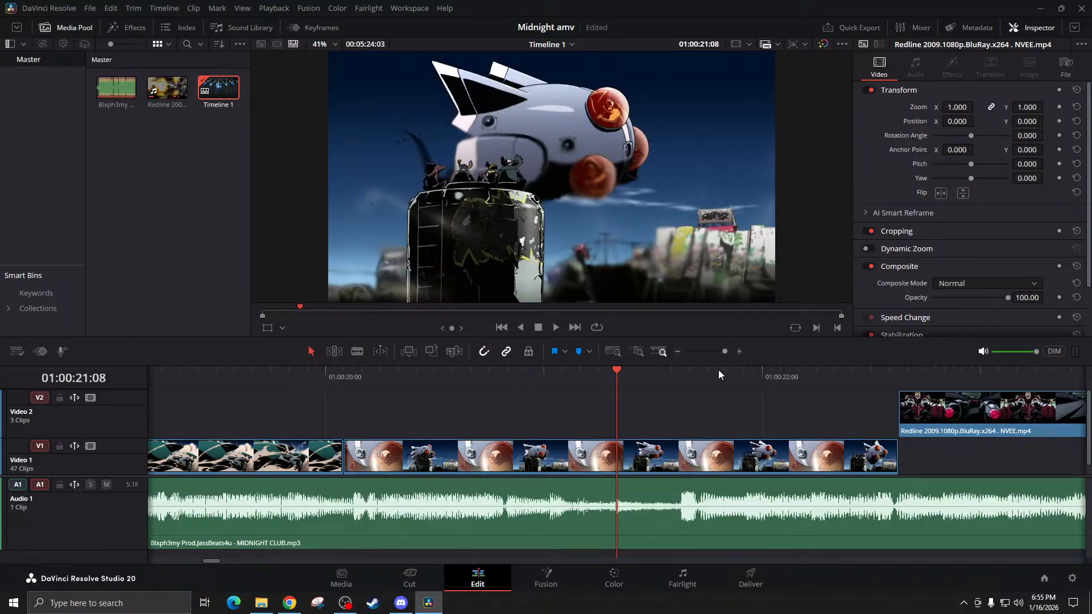
left_click_drag(711, 365, 710, 395)
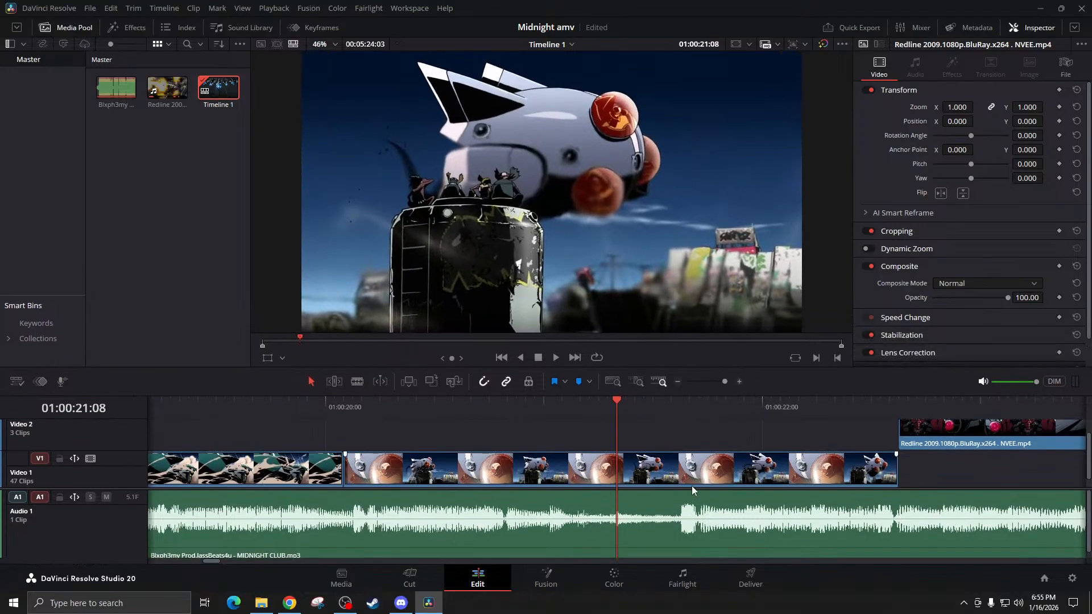
left_click_drag(690, 489, 699, 525)
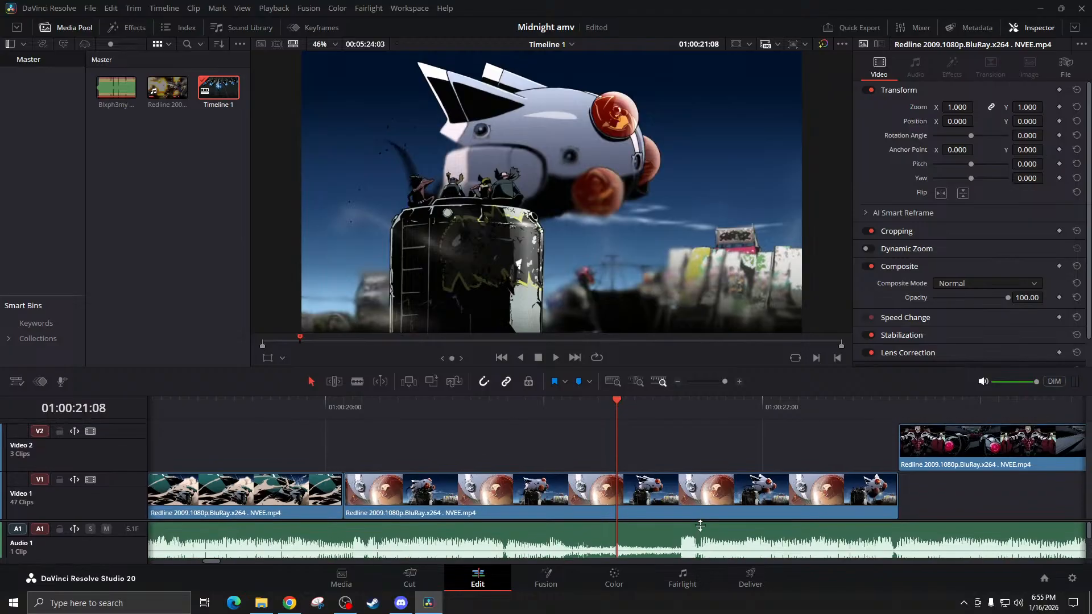
key("space")
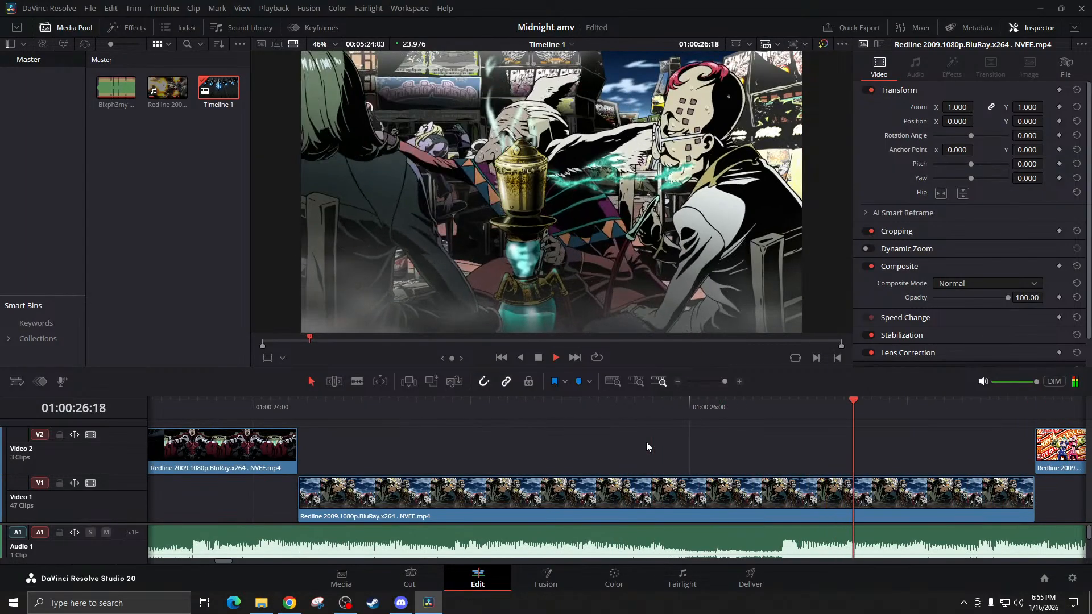
key("space")
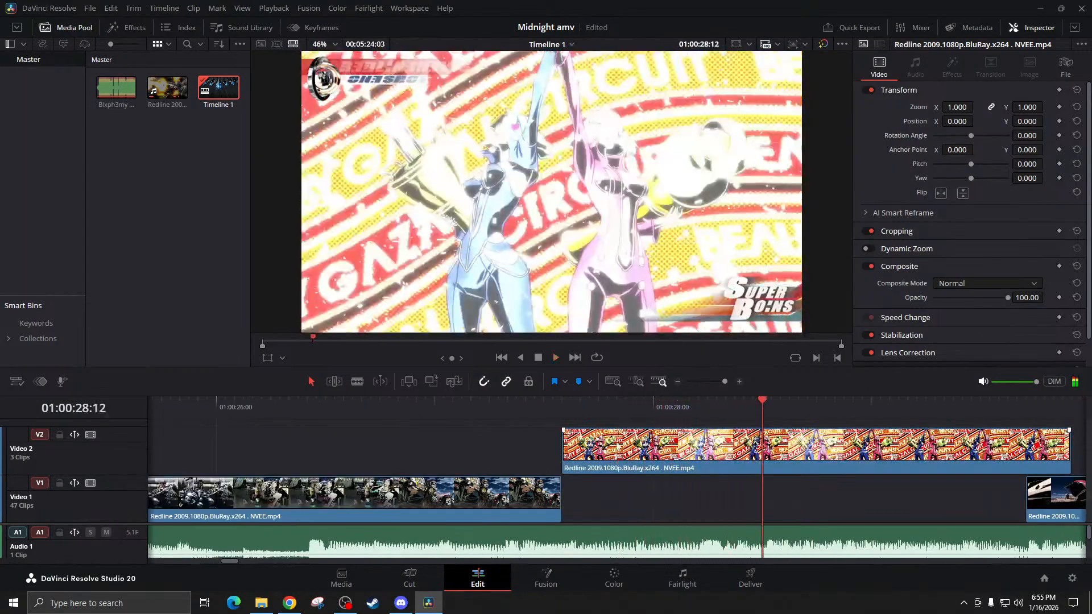
Shift the spectator clip on Video 1 one frame later and extend the racetrack clip's end on Video 2 by one frame to meet it
scroll(537, 469, "left", 6)
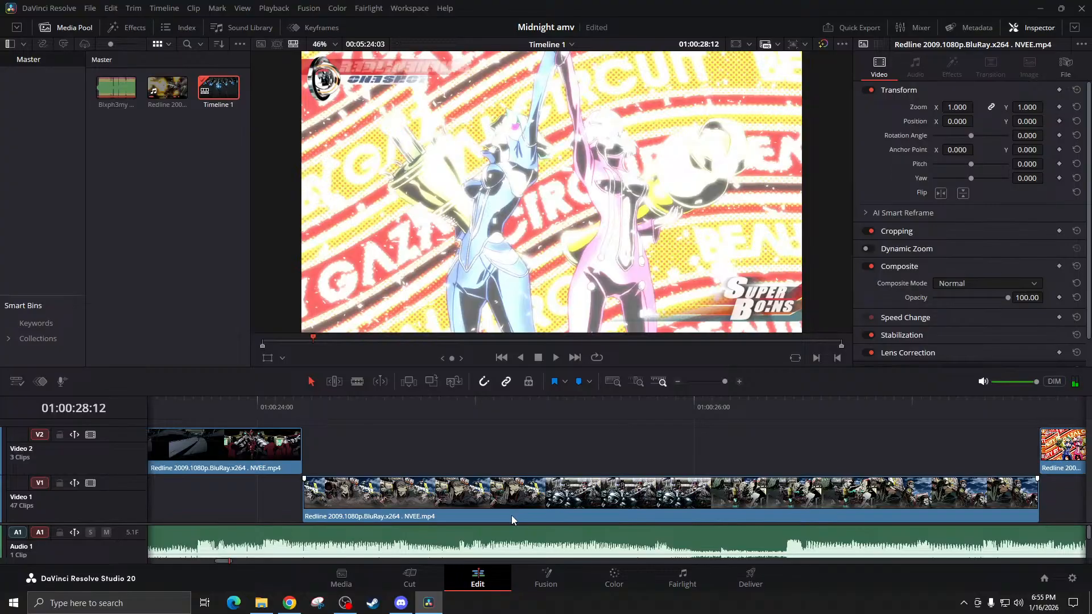
left_click_drag(511, 515, 522, 515)
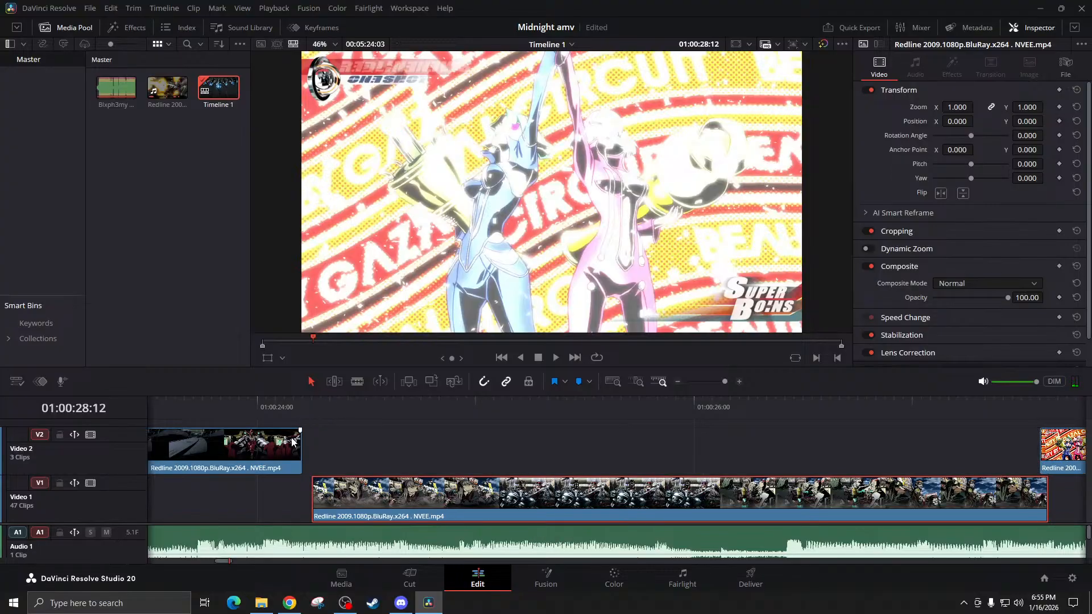
left_click_drag(303, 442, 313, 442)
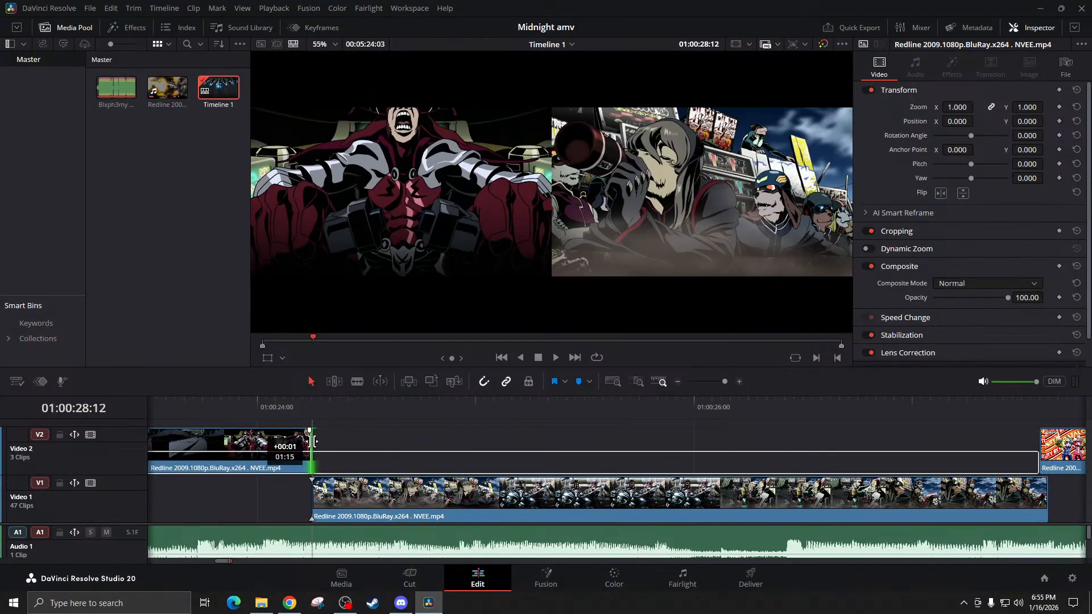
Play from just before 01:00:24:00, and replay the change from the spectator clip to the Super Boins clip starting shortly after 01:00:26:00
left_click(231, 407)
key("space")
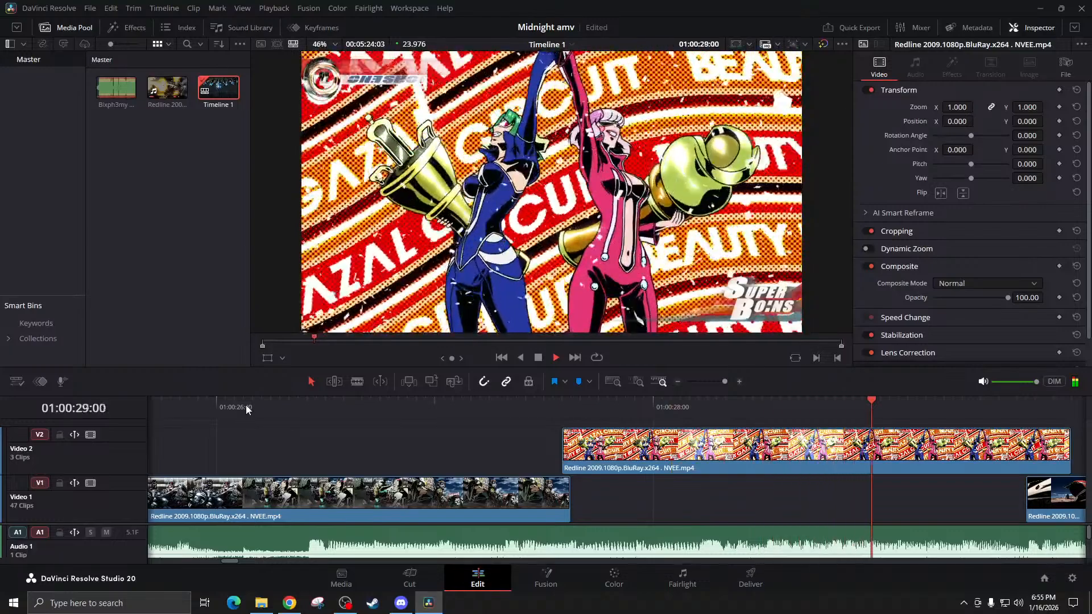
key("space")
scroll(391, 445, "left", 2)
left_click(427, 408)
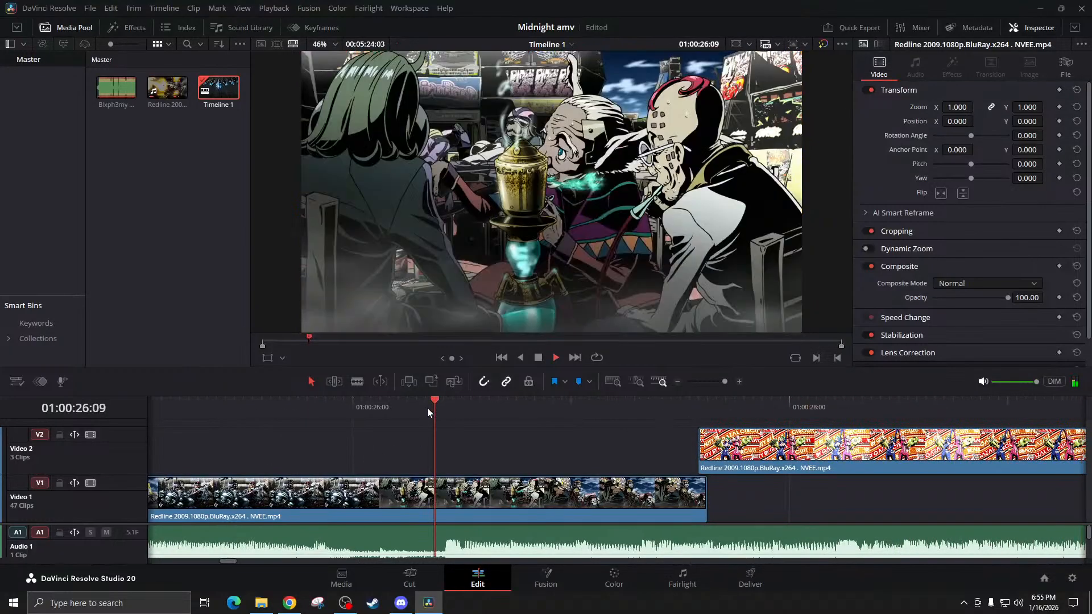
key("space")
left_click(412, 407)
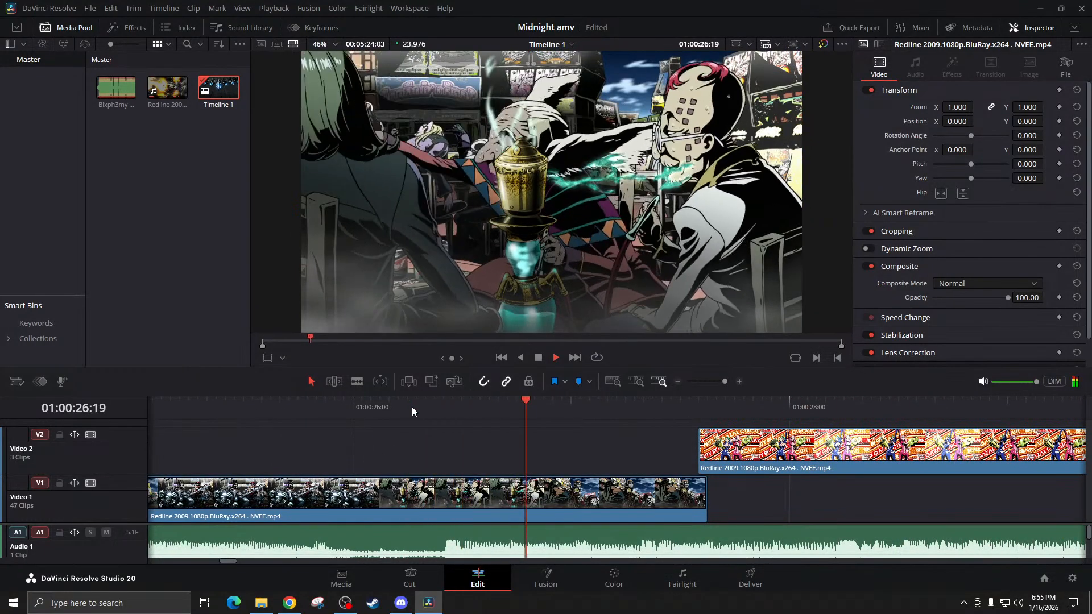
left_click(379, 408)
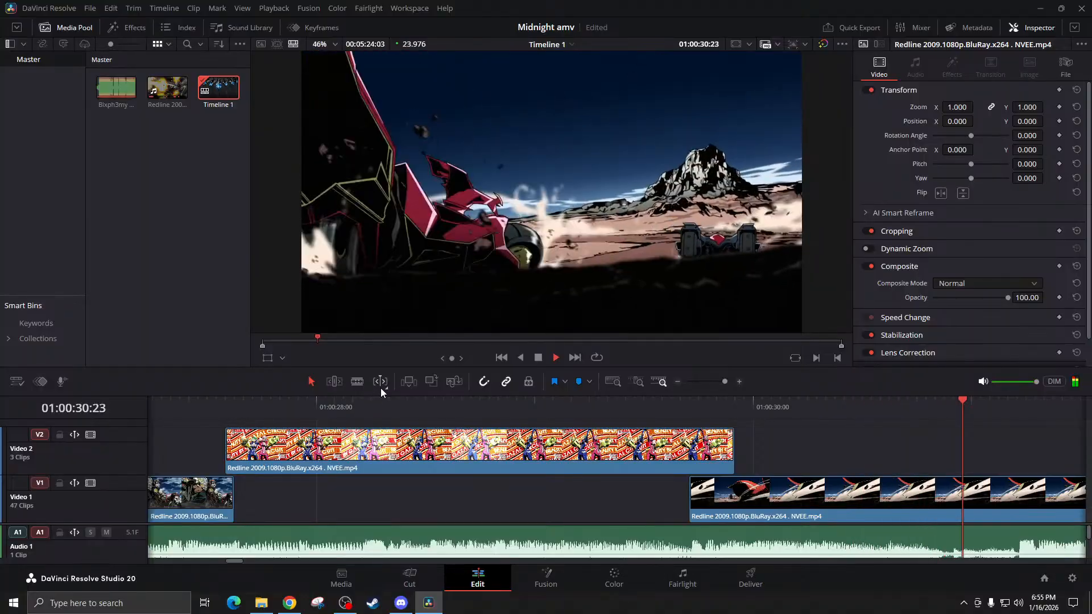
Cut the Super Boins clip on Video 2 at 01:00:29:17, where the Video 1 clip starts, and delete the part after the cut
key("space")
scroll(322, 451, "left", 3)
scroll(323, 453, "left", 2)
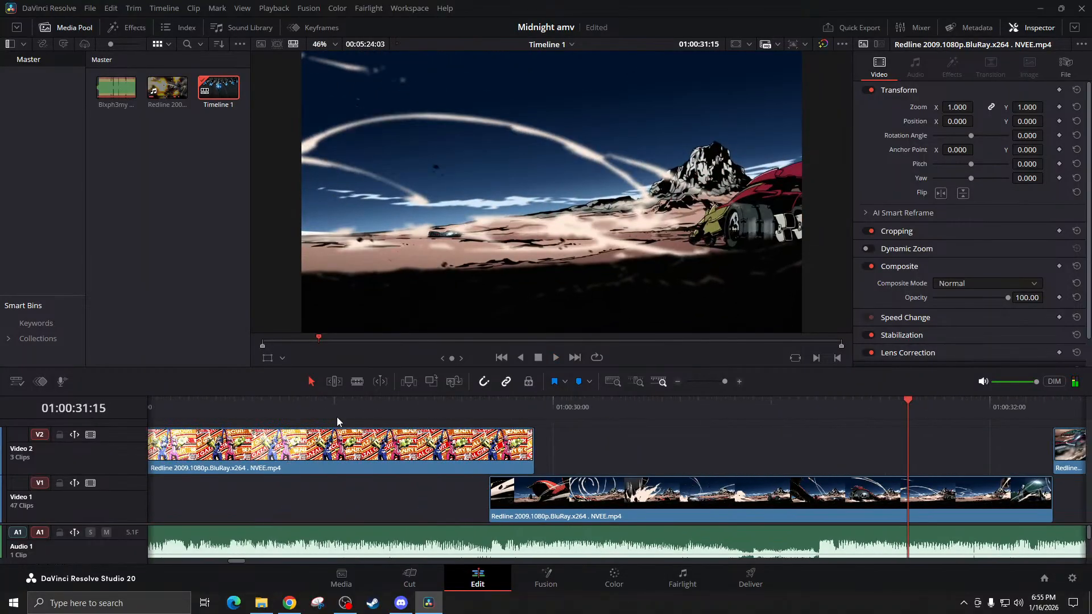
left_click(337, 410)
key("space")
key("space")
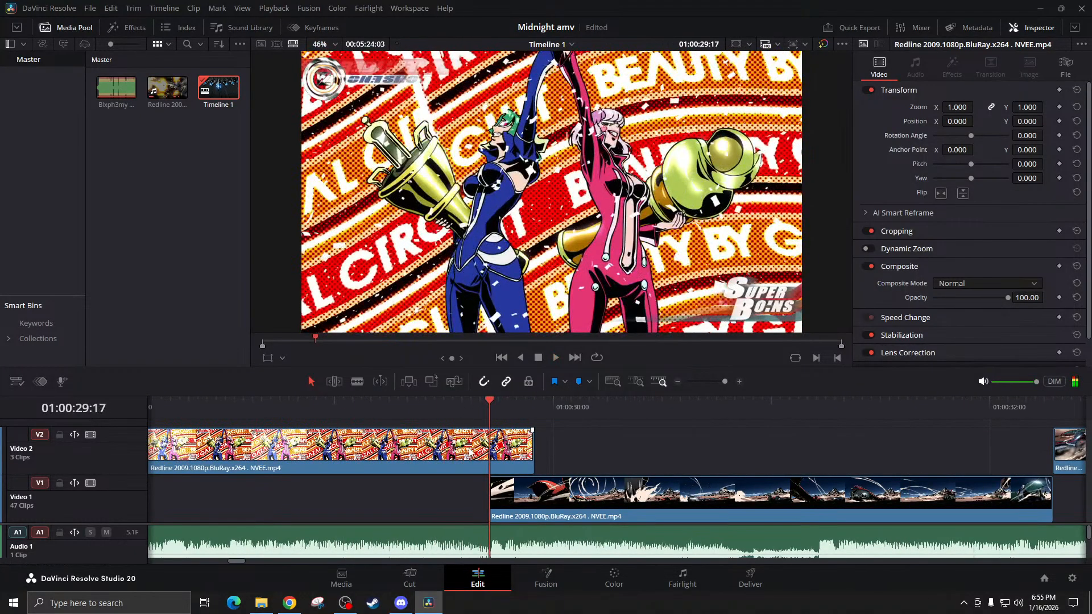
key("ctrl+b")
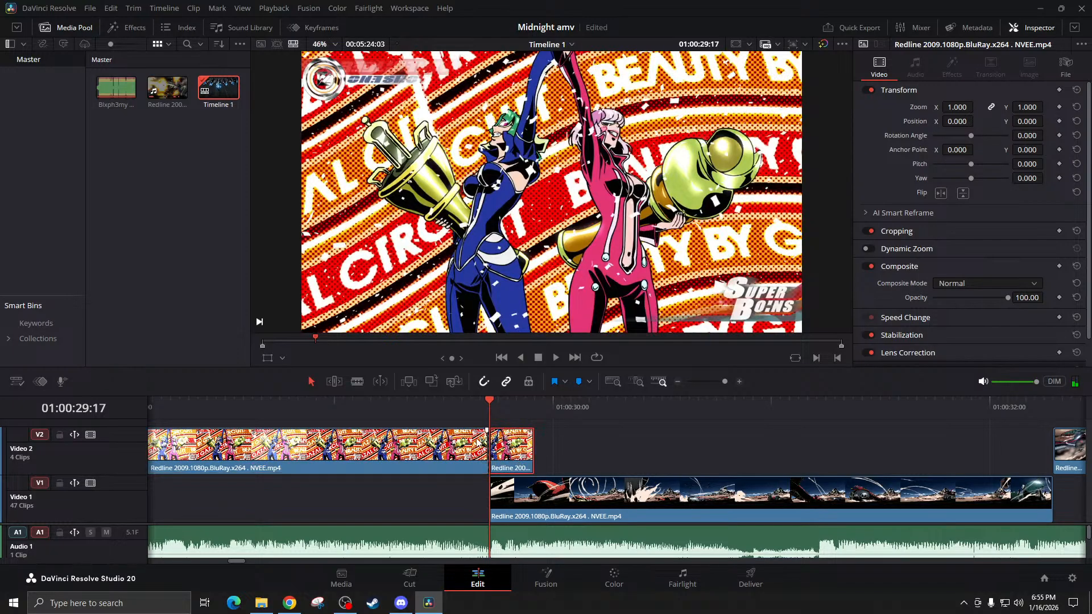
key("Delete")
Trim the end of the Video 1 clip before the two-car clip back to 01:00:32:05 and extend the two-car clip's start to meet it
left_click(216, 415)
key("space")
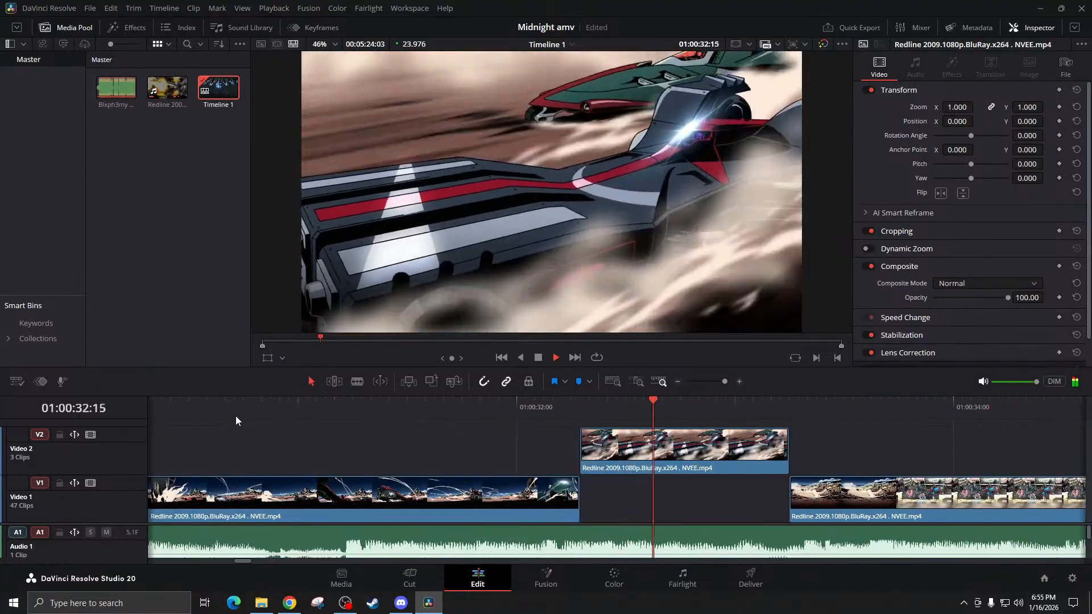
left_click(540, 408)
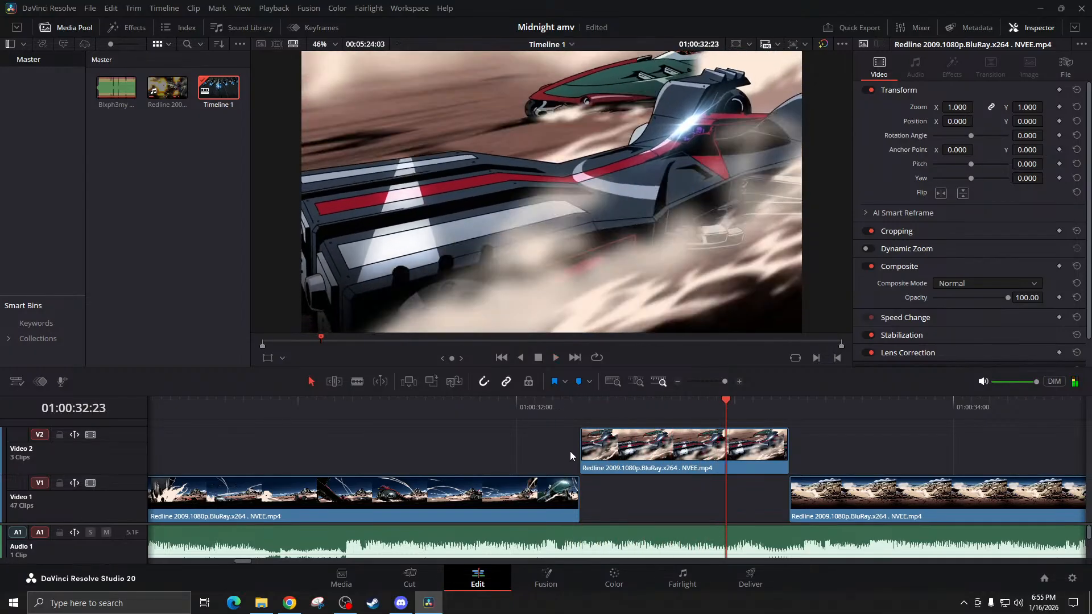
left_click_drag(578, 494, 557, 492)
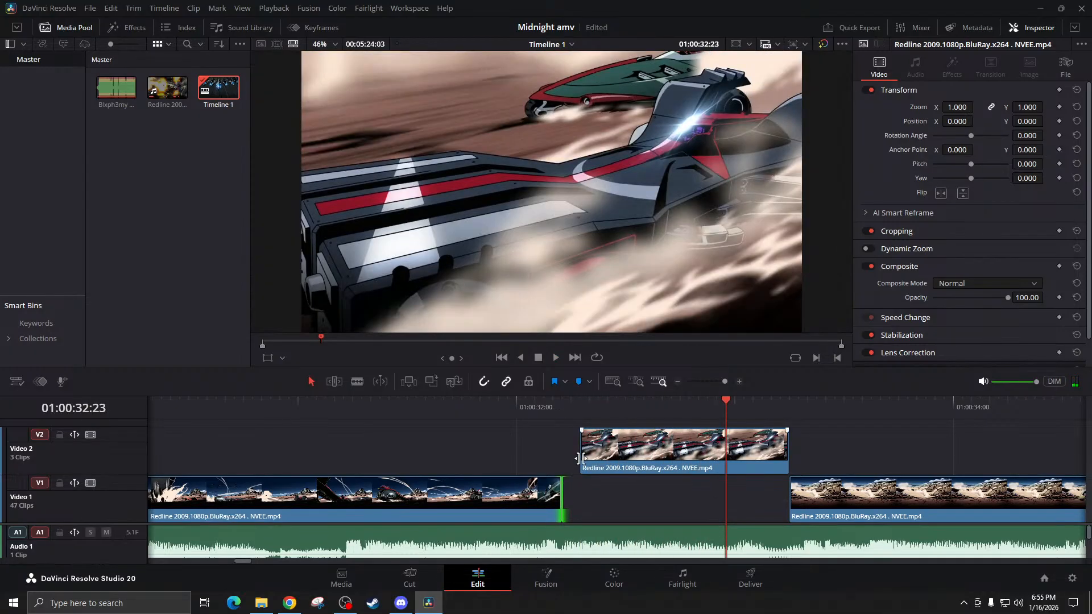
left_click_drag(581, 451, 556, 451)
left_click(565, 401)
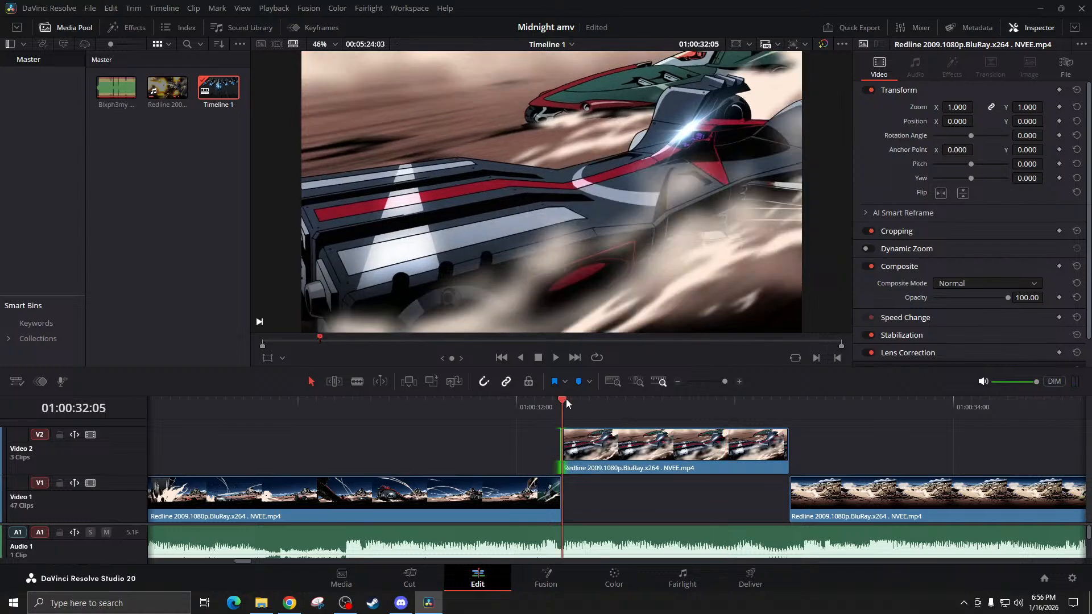
Play from just before 01:00:32:00 into the red car clip, and replay the change to that clip from 01:00:39:18
left_click(453, 406)
key("space")
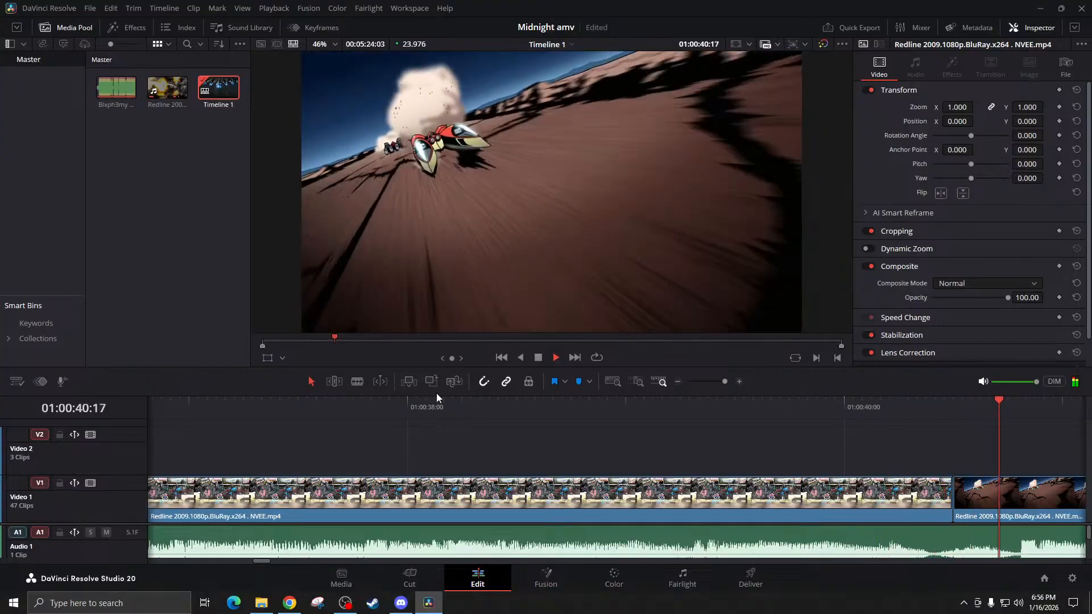
key("space")
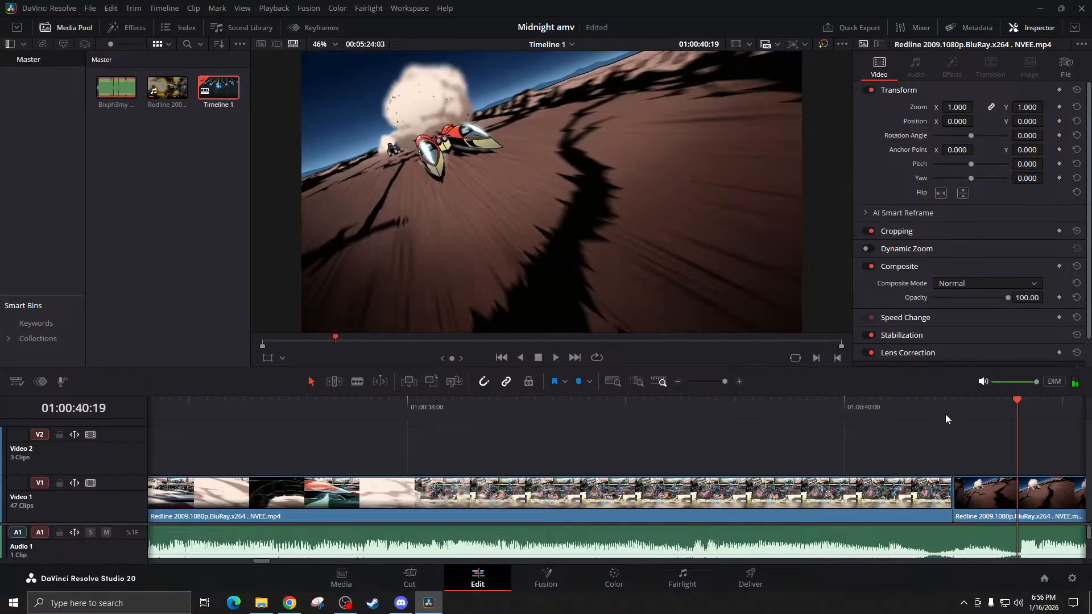
left_click_drag(945, 414, 792, 409)
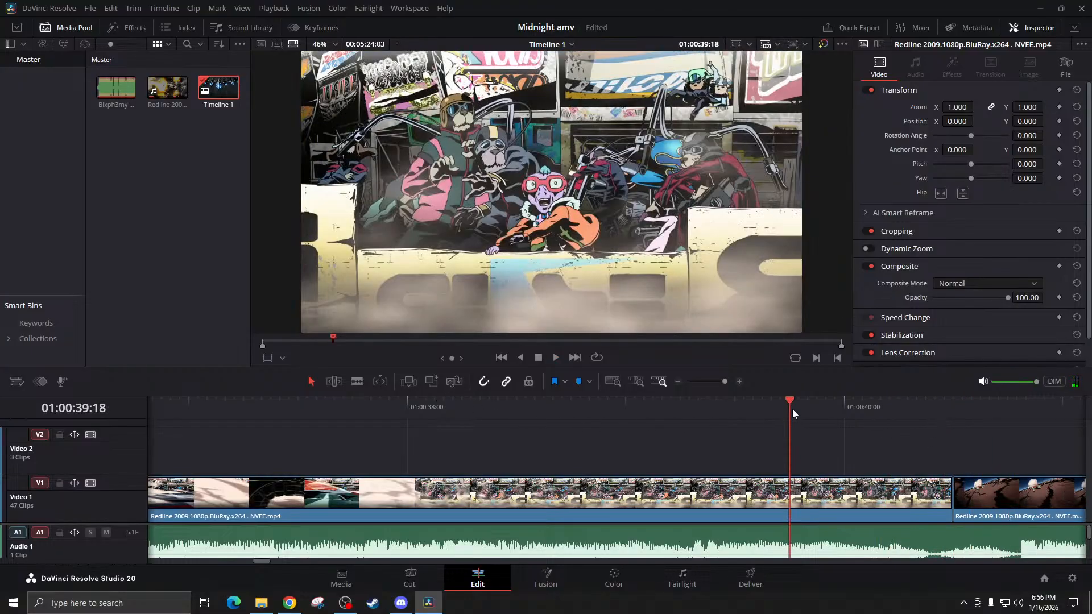
key("space")
key("space")
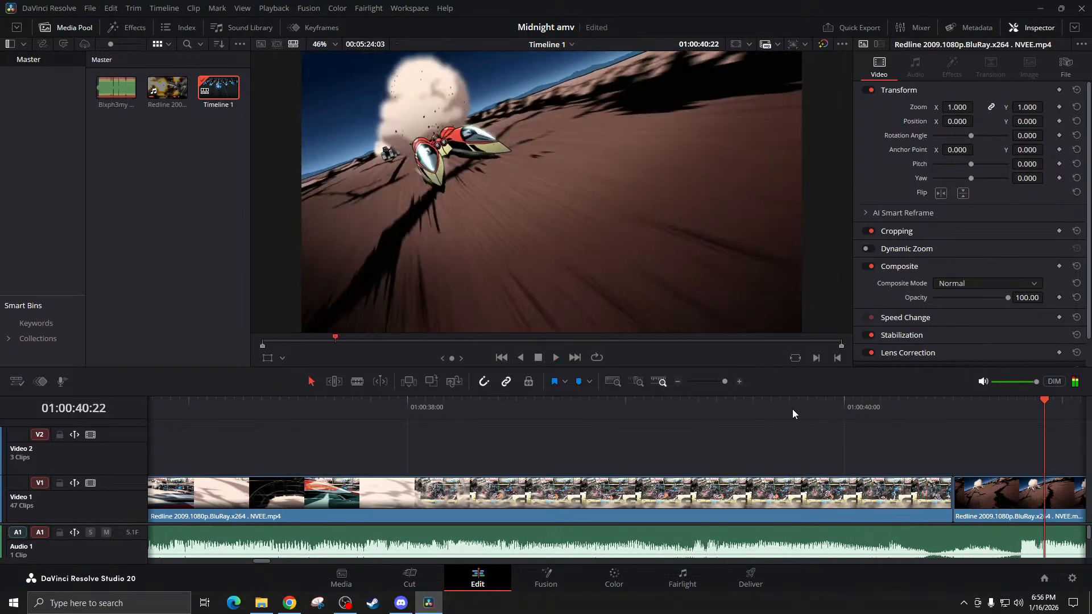
Play the red car clip from 01:00:40:22 and replay it from around 01:00:42:02 to compare its scene changes with the music
left_click(676, 382)
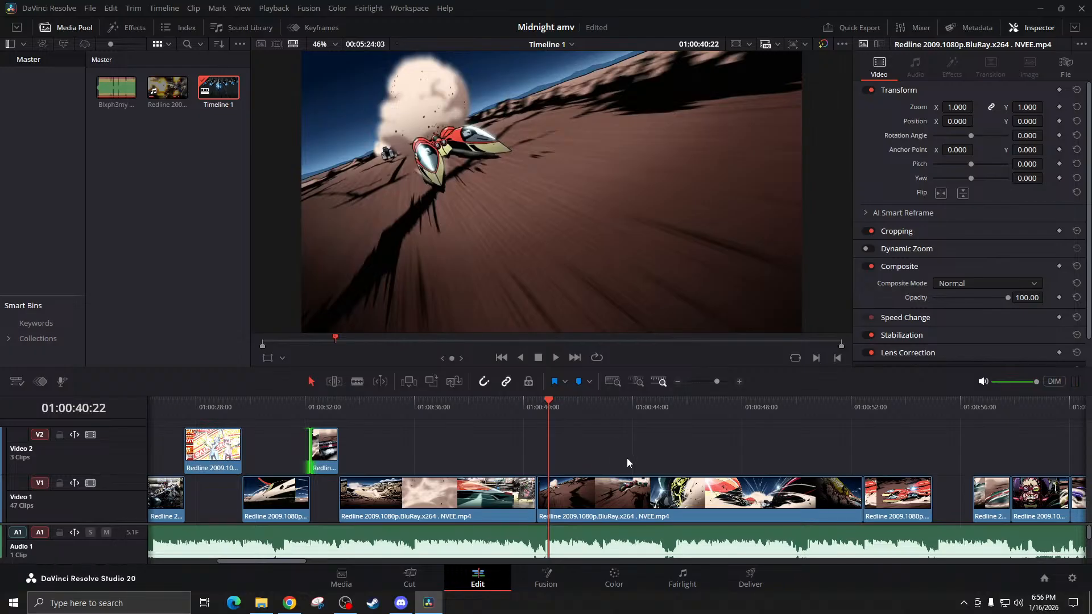
key("space")
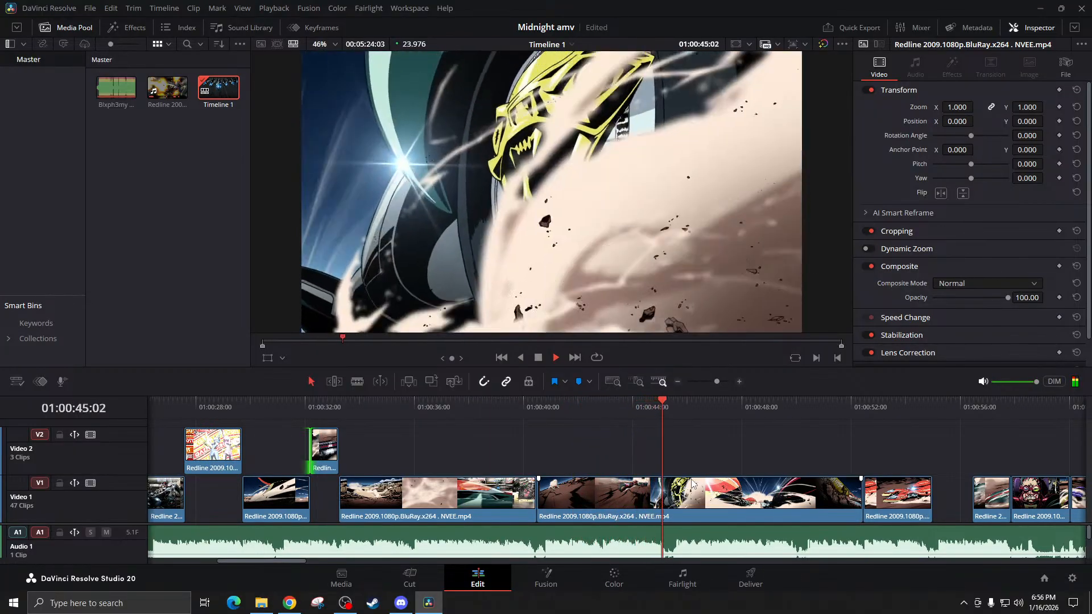
key("space")
left_click(621, 402)
key("space")
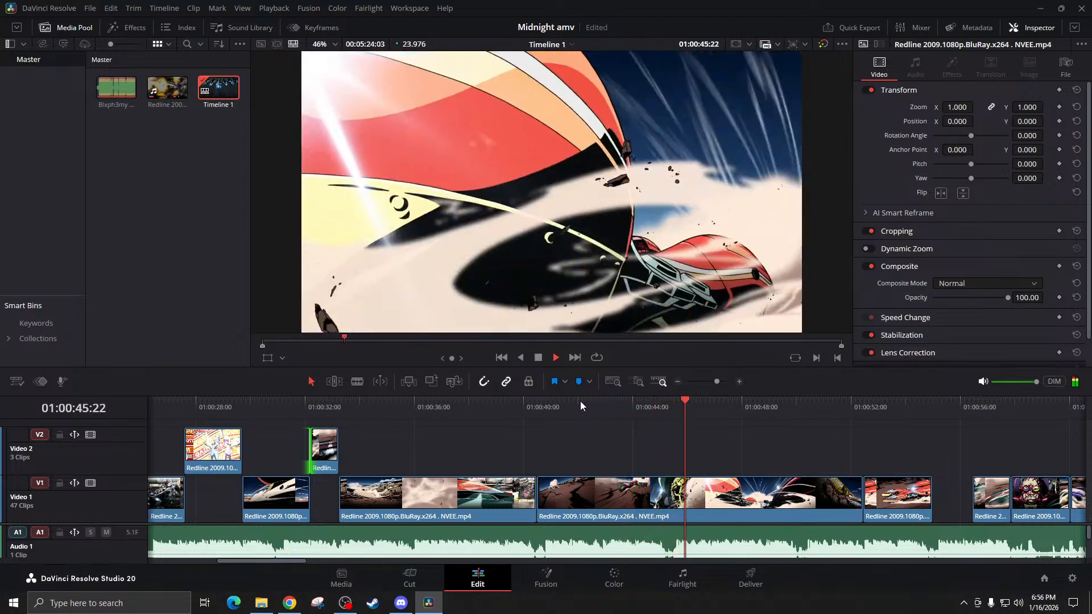
left_click(580, 402)
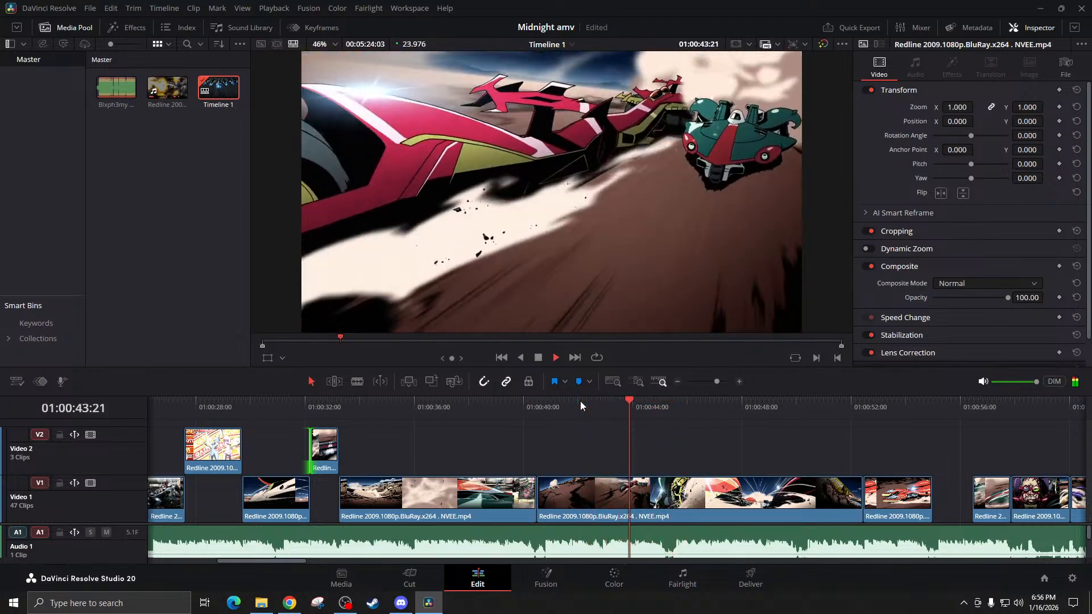
key("space")
left_click(580, 402)
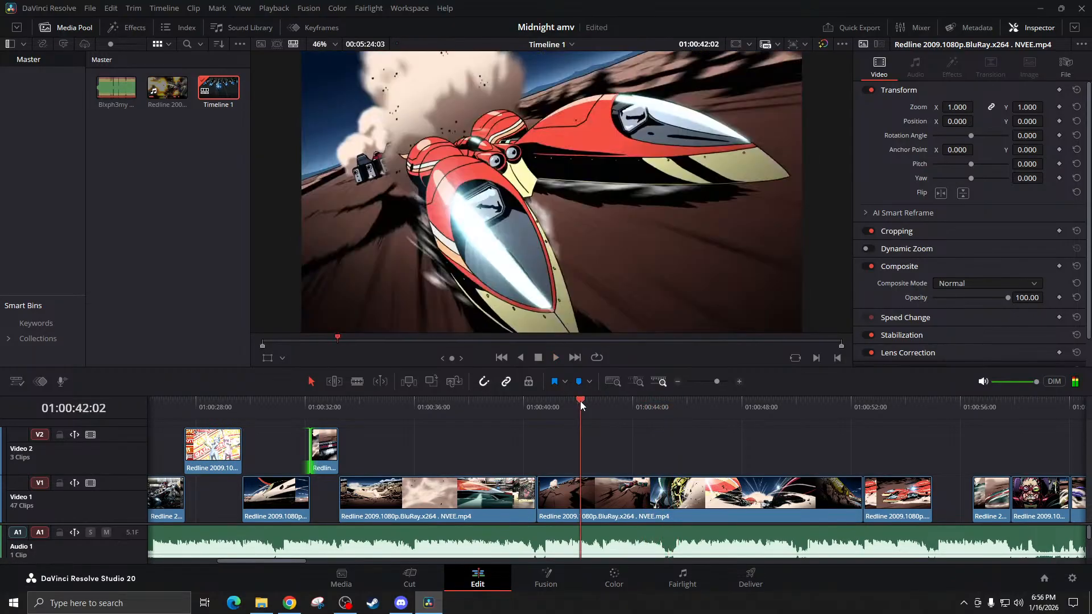
Examine the audio waveform up close while playing the red car clip from 01:00:42:02 and again from 01:00:41:22
left_click(739, 382)
left_click(739, 381)
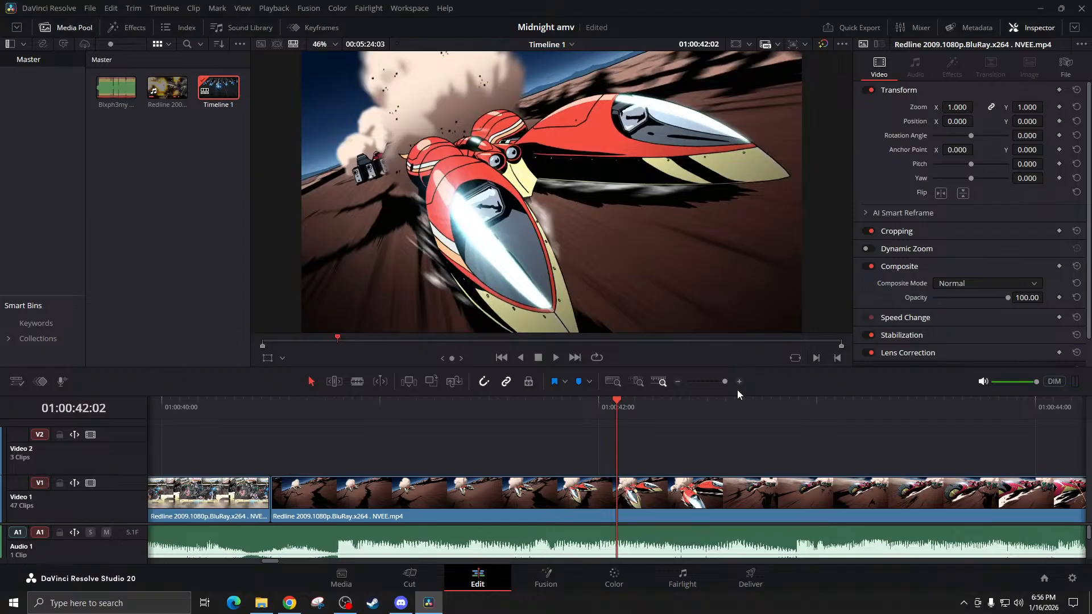
left_click_drag(729, 394, 728, 400)
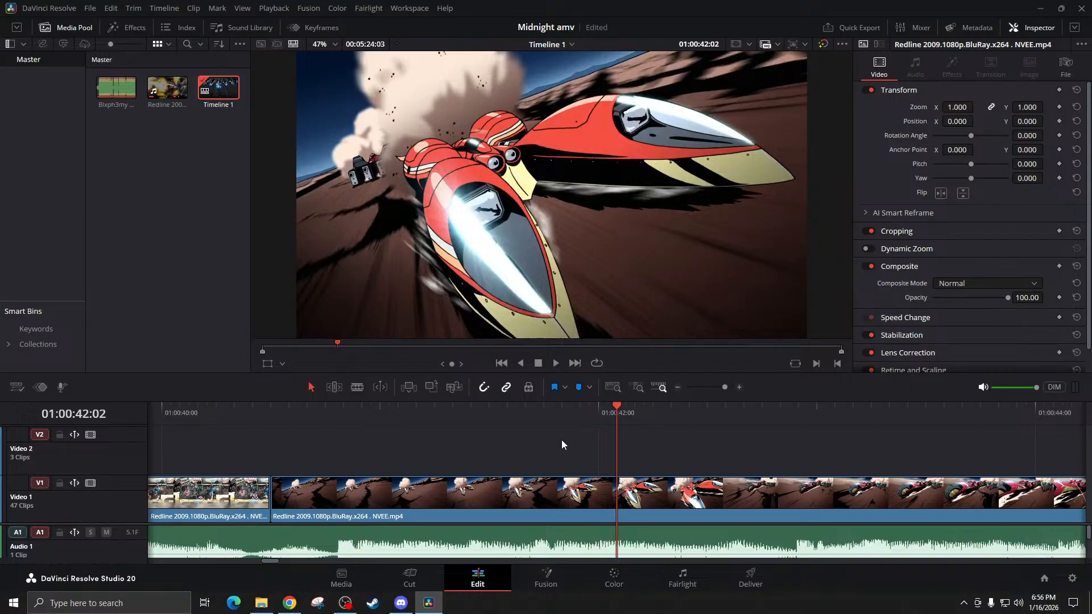
key("space")
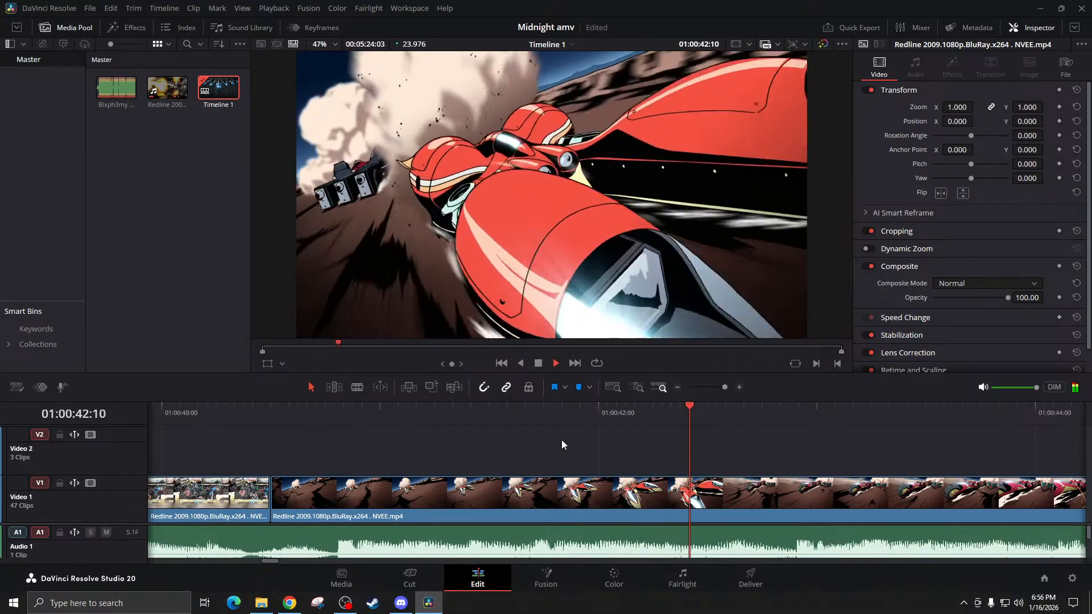
left_click(579, 414)
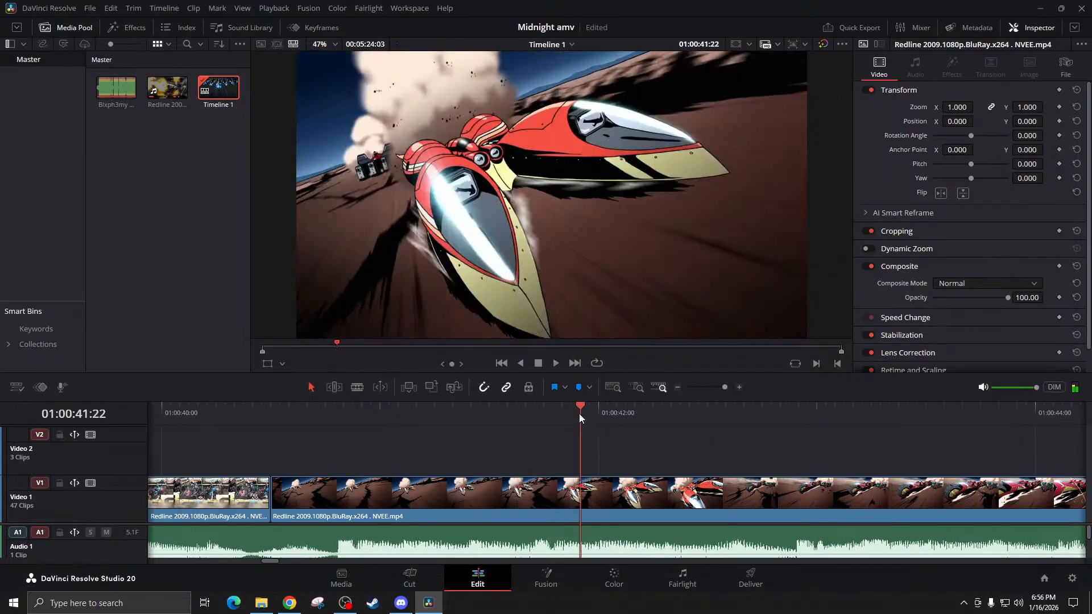
key("space")
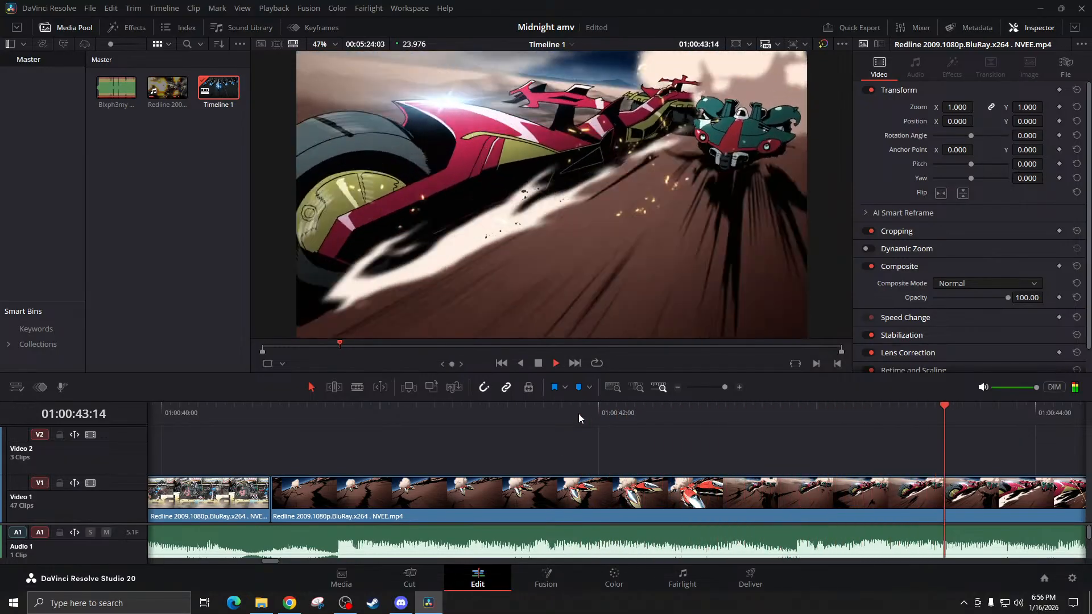
key("space")
scroll(568, 424, "left", 5)
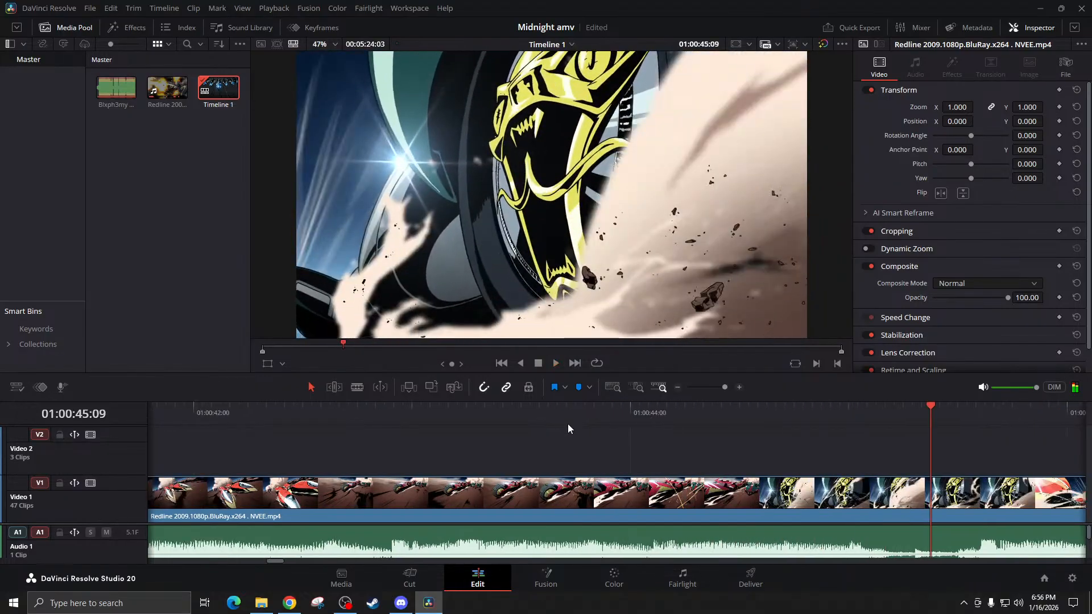
left_click(543, 411)
Play the timeline from 01:00:41:09 to 01:00:53:05 and return to the motorcycle scene at 01:00:42:12 to check its timing
left_click(680, 388)
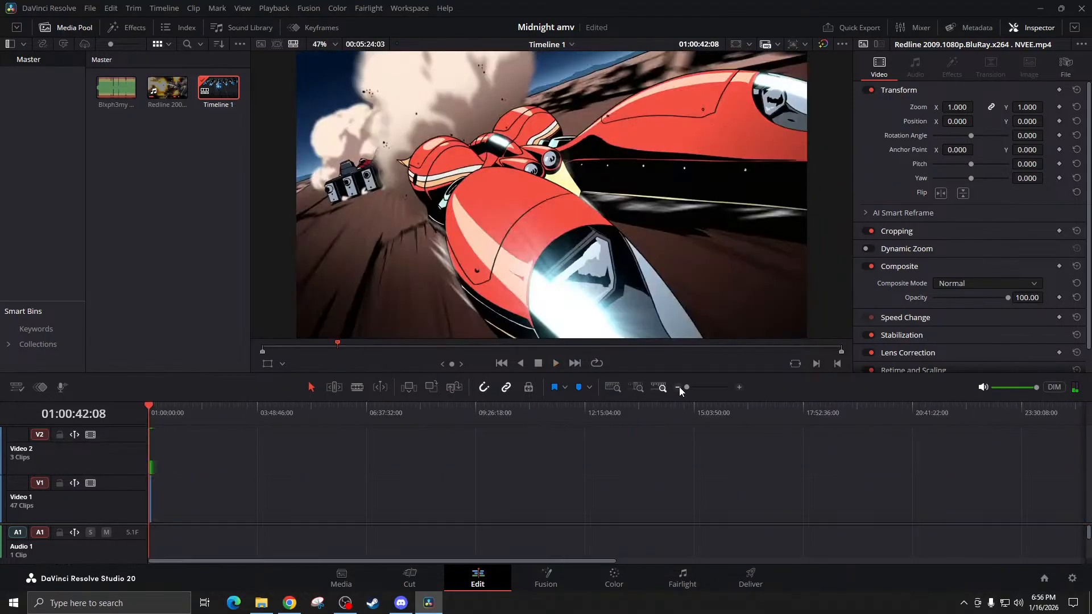
left_click_drag(686, 389, 718, 392)
left_click(596, 416)
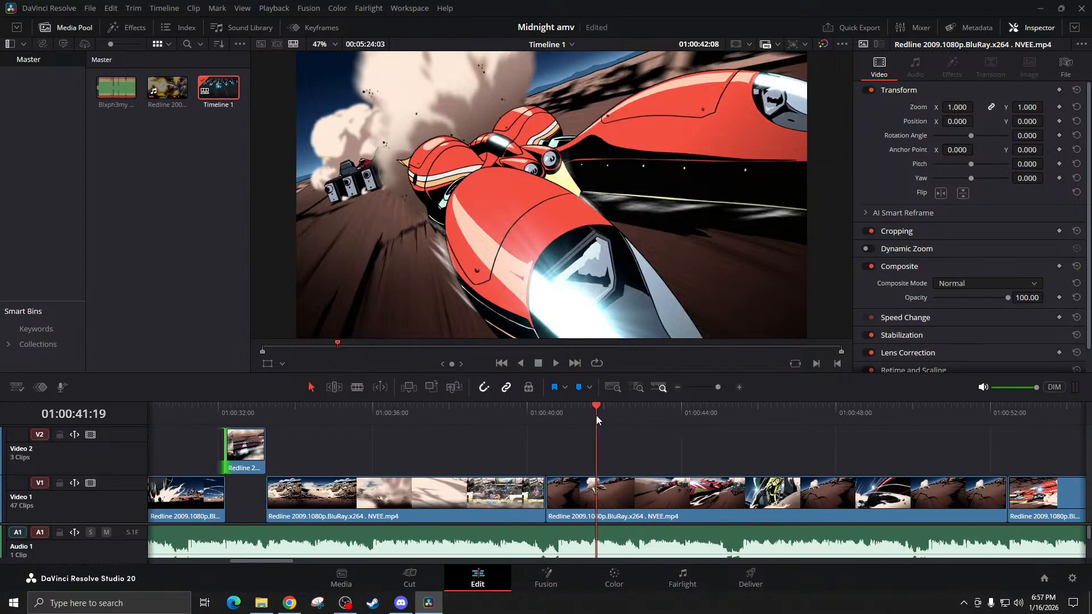
left_click(579, 412)
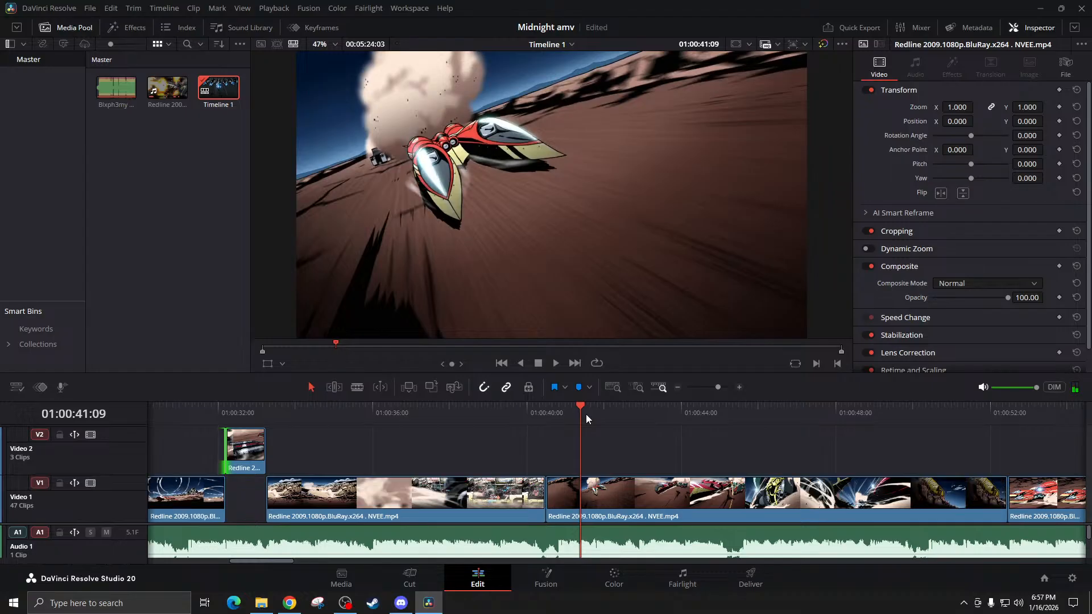
key("space")
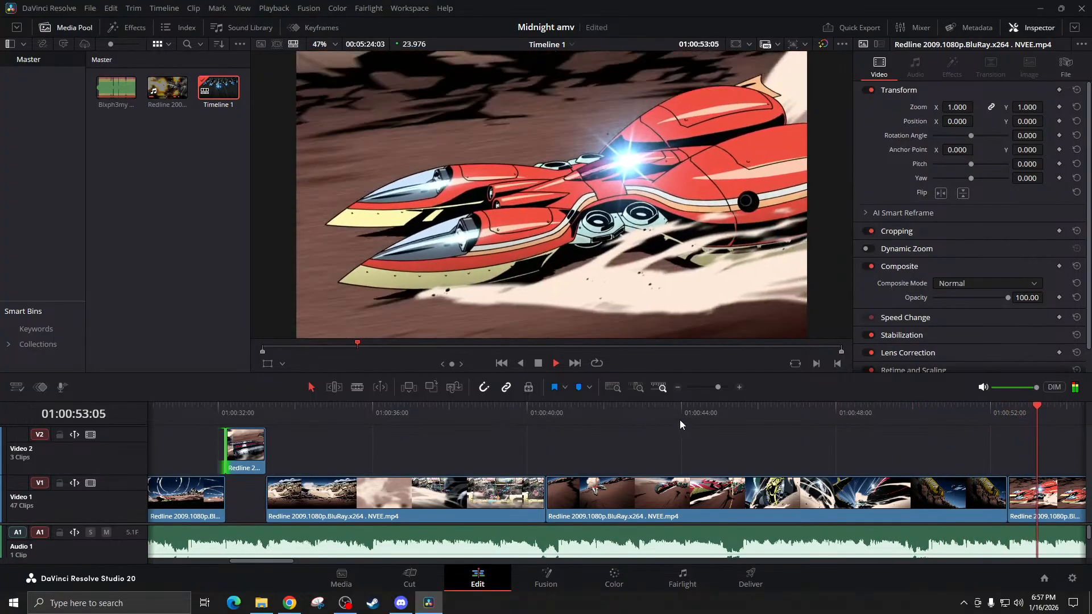
left_click(667, 410)
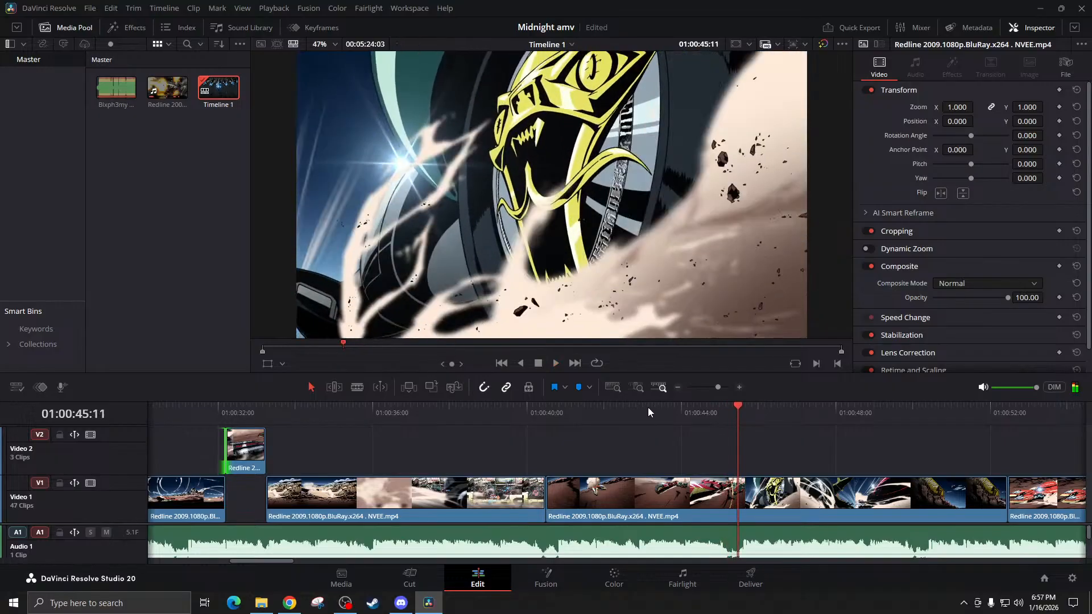
left_click_drag(646, 407, 623, 402)
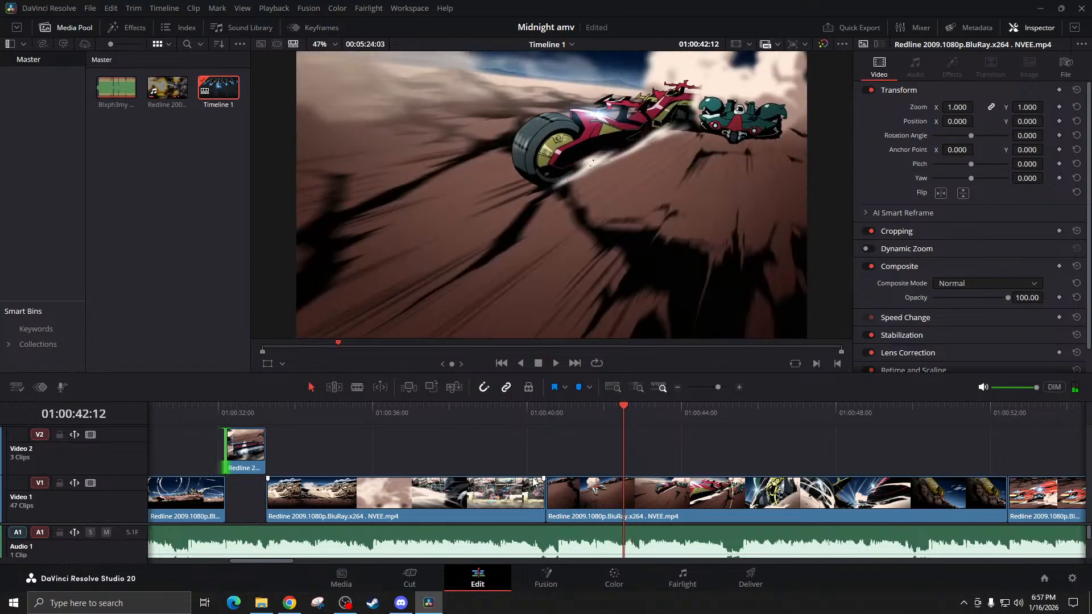
Cut the red car clip at 01:00:40:13 and move the remaining part one frame earlier, over the cut-off frame, to meet the spectator clip
left_click(544, 418)
left_click(740, 387)
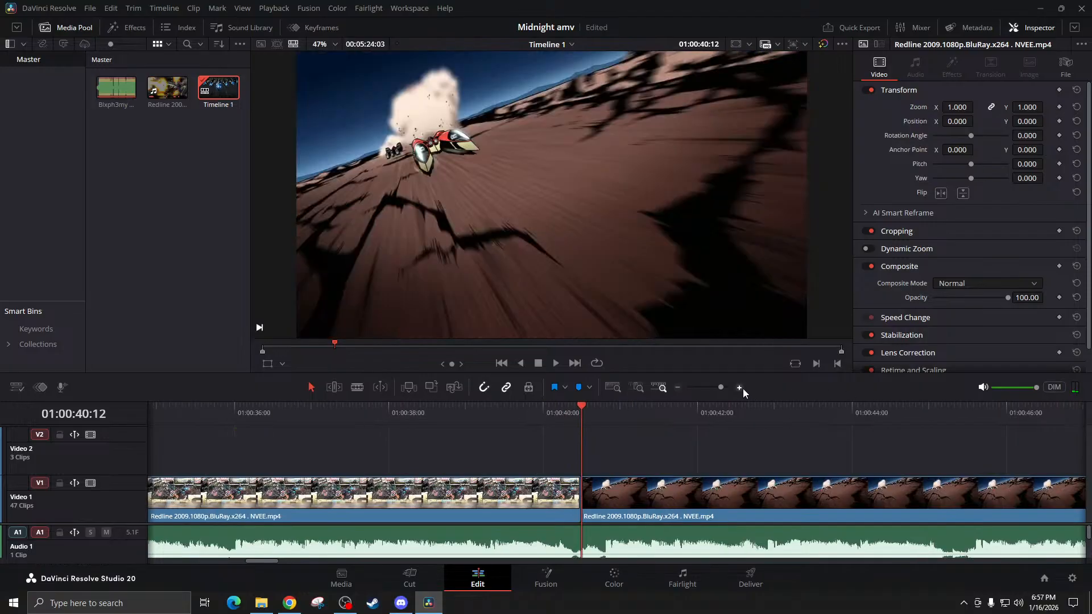
left_click(740, 387)
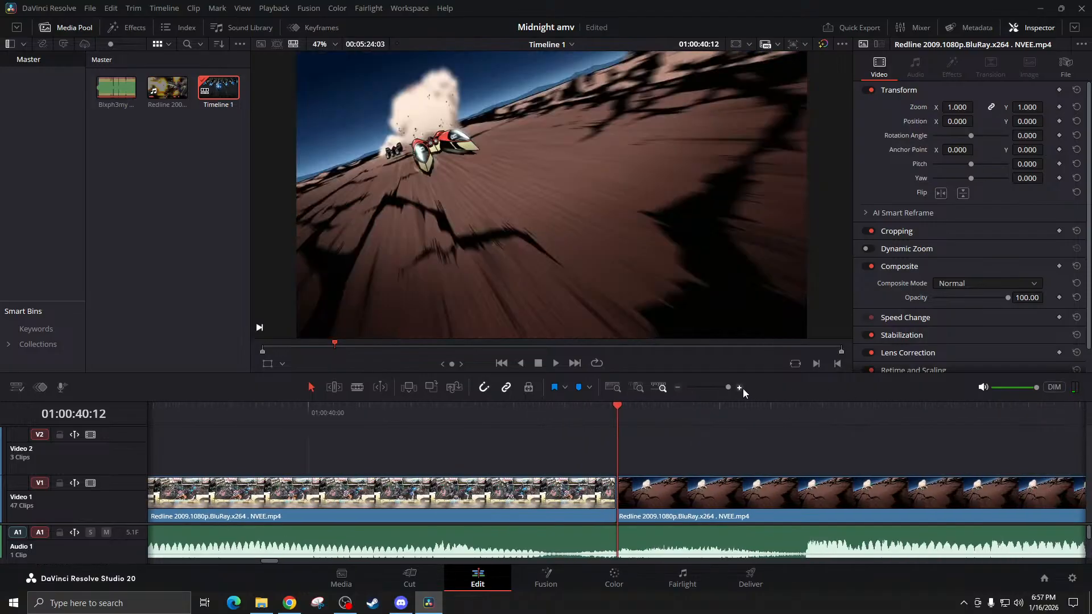
left_click(643, 406)
left_click(641, 515)
key("ctrl+b")
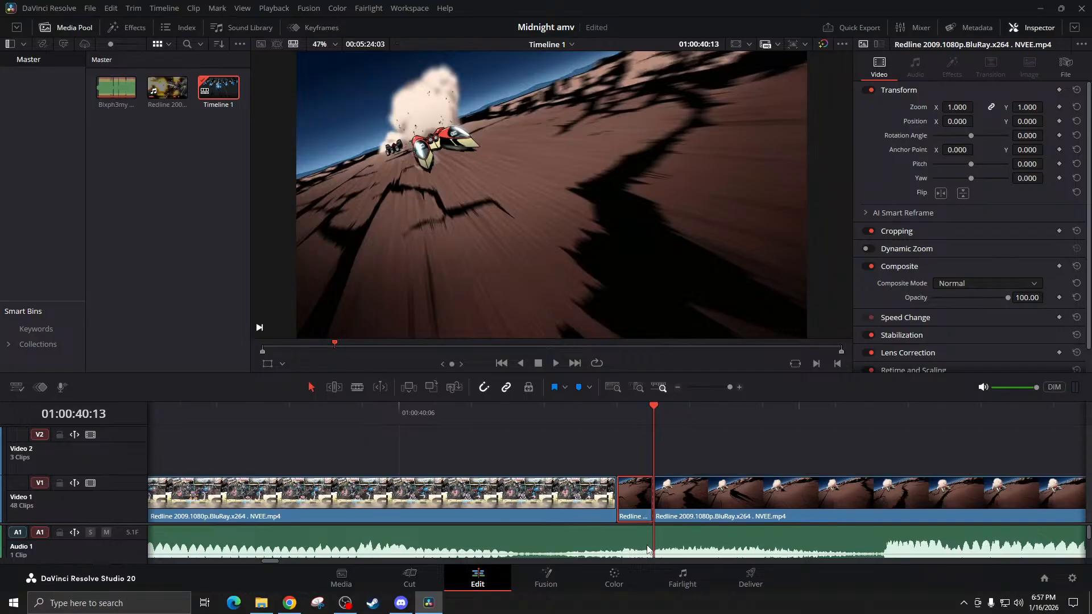
left_click_drag(685, 515, 645, 510)
left_click(551, 409)
Play from 01:00:40:10 to 01:00:45:11 and replay the red car and motorcycle scenes to check the shifted clip against the beat
left_click(677, 388)
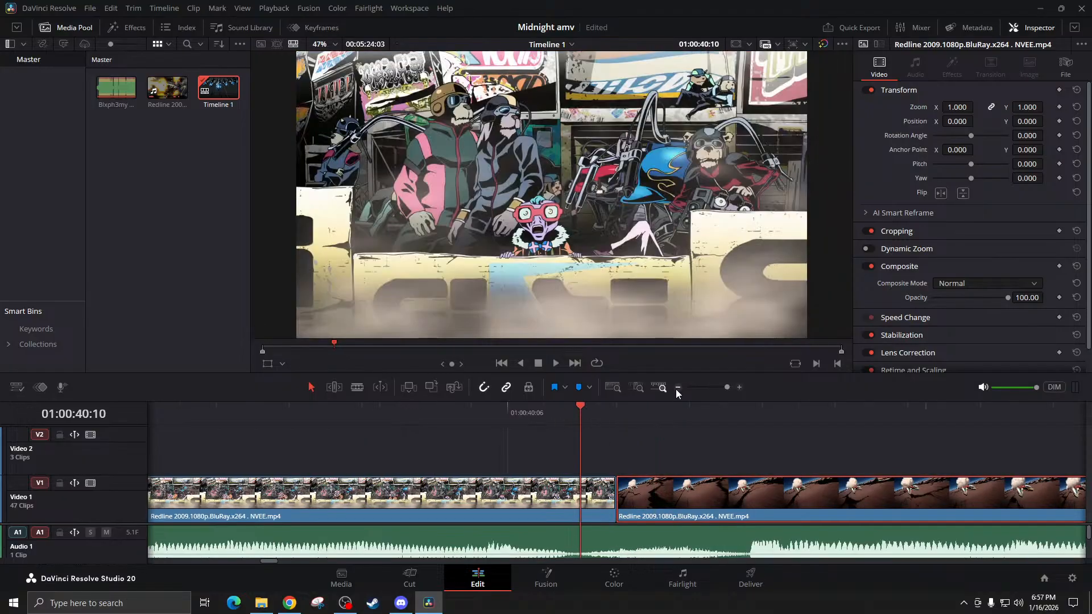
left_click(676, 387)
left_click(676, 387)
key("space")
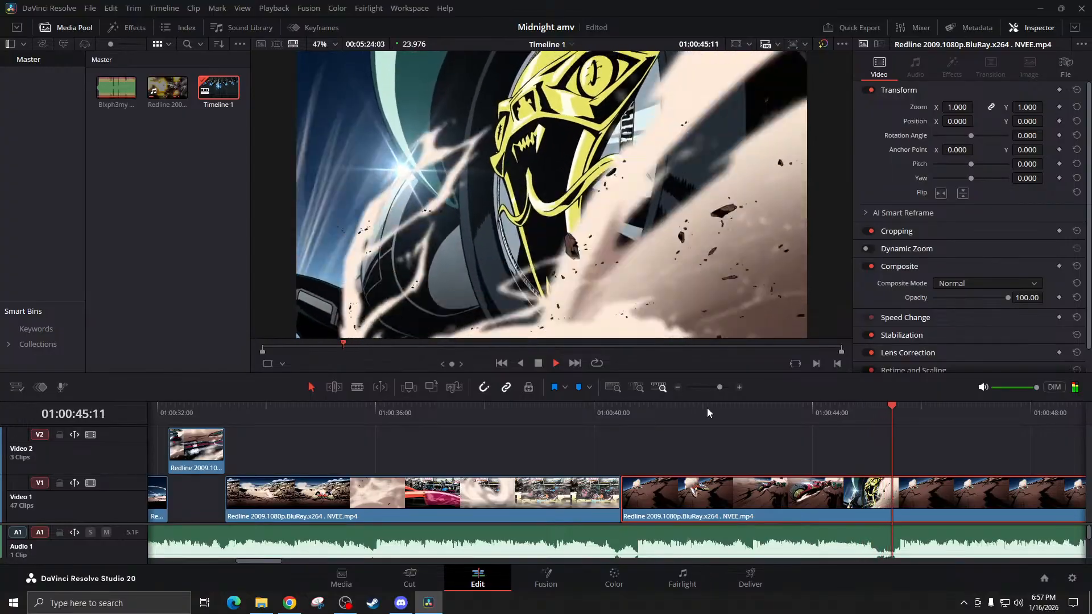
left_click(727, 406)
key("space")
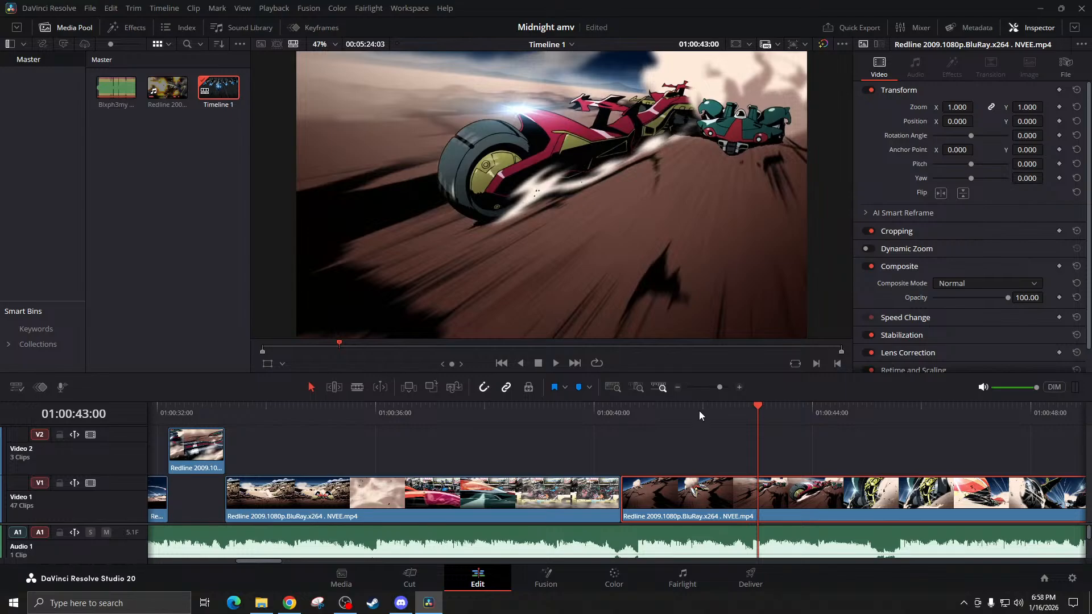
left_click(594, 420)
key("space")
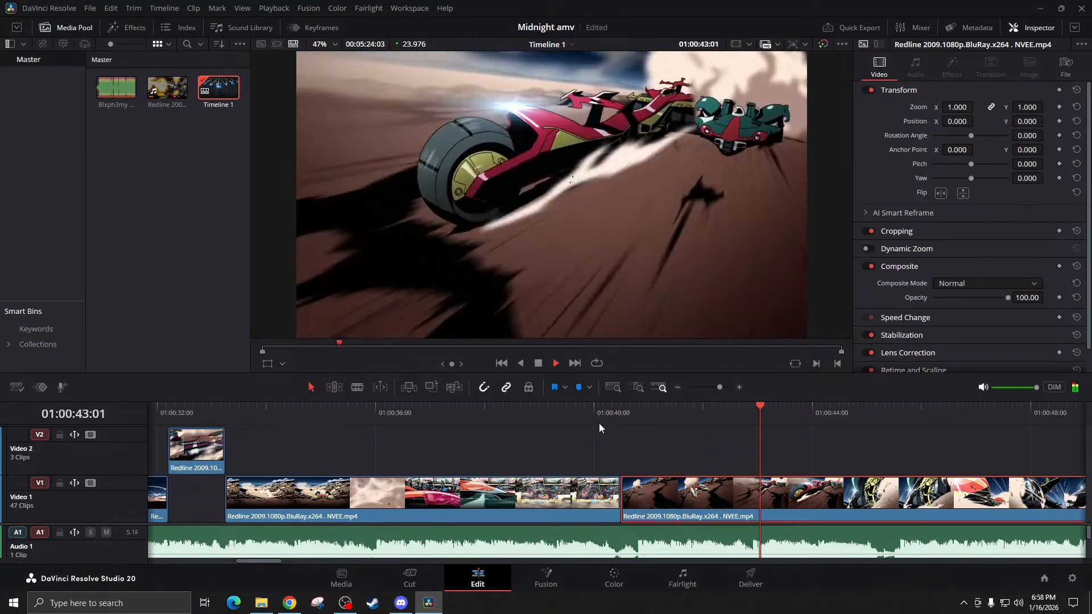
Replay the motorcycle scene from 01:00:42:11 and cut its clip at 01:00:43:02
key("space")
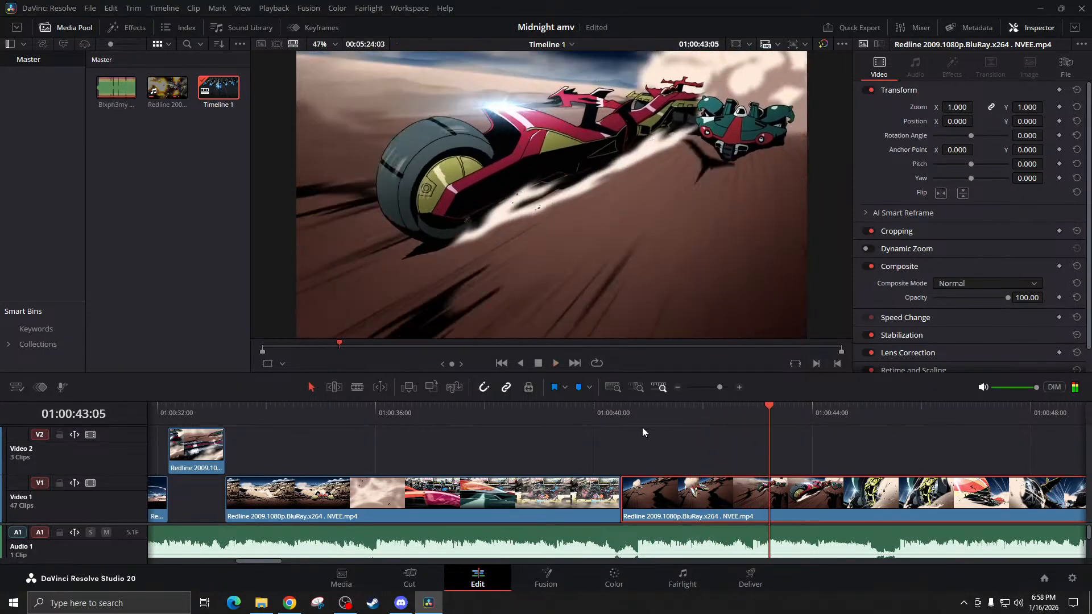
left_click(747, 417)
left_click(728, 417)
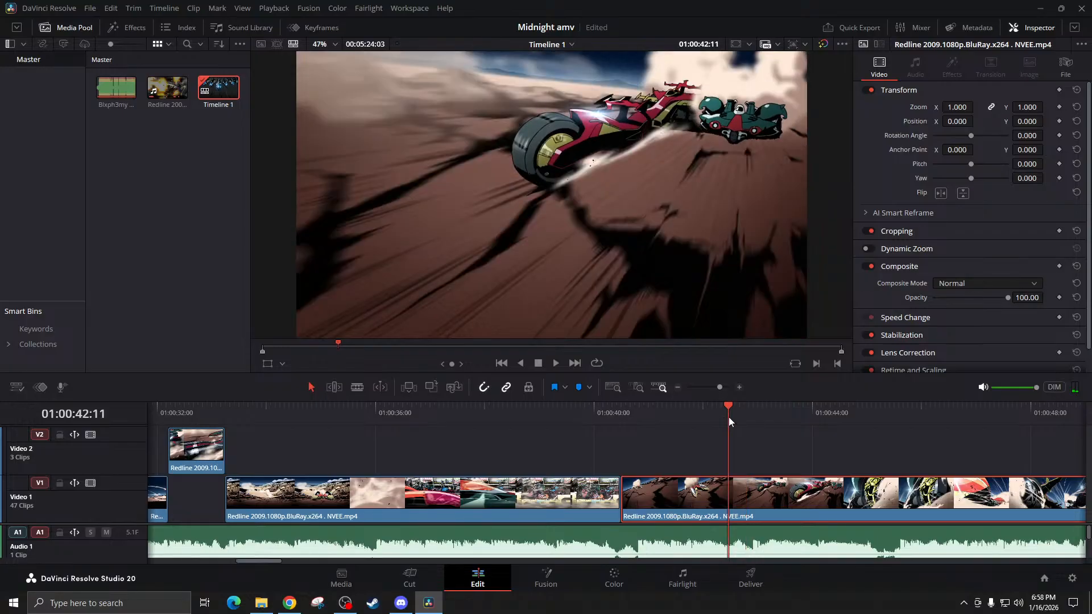
key("space")
key("space")
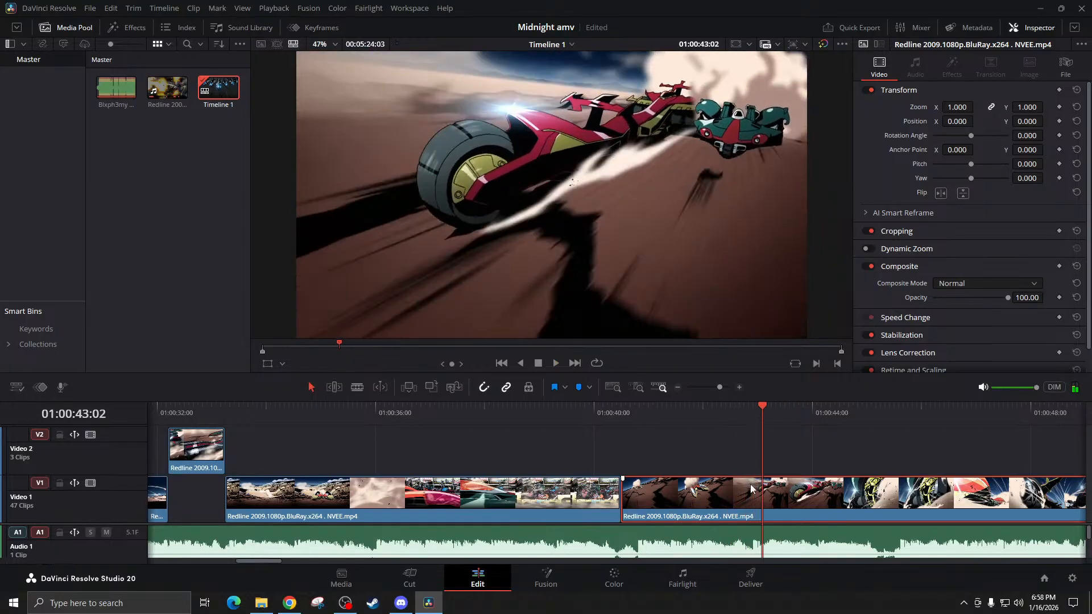
scroll(750, 491, "right", 5)
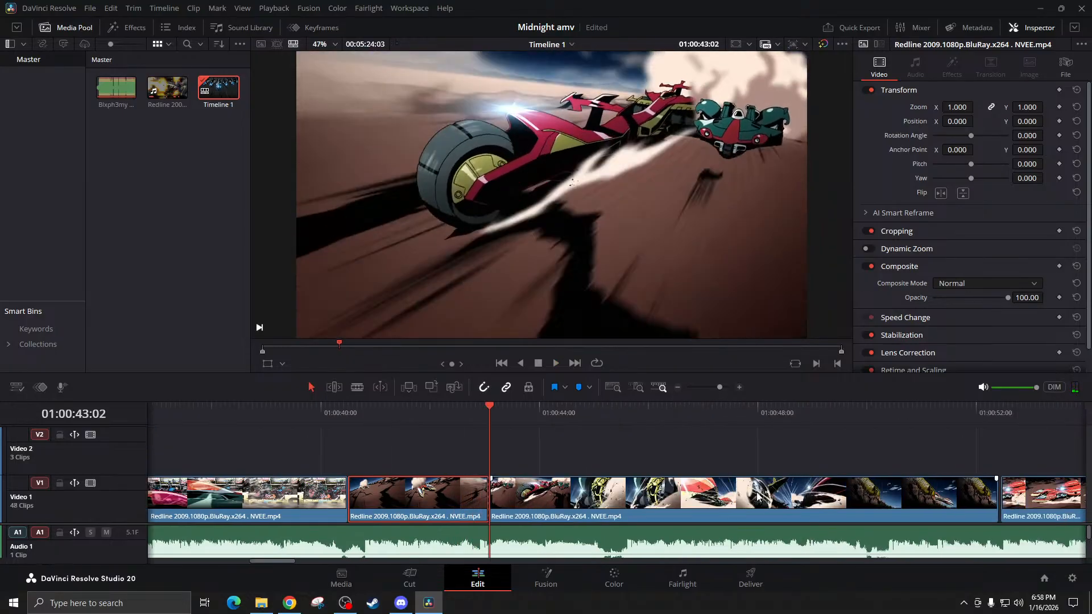
key("ctrl+b")
Play from 01:00:50:02 to 01:00:53:02, move the motorcycle clip's remainder far down the timeline onto Video 2, and save the project
left_click(676, 390)
left_click(677, 391)
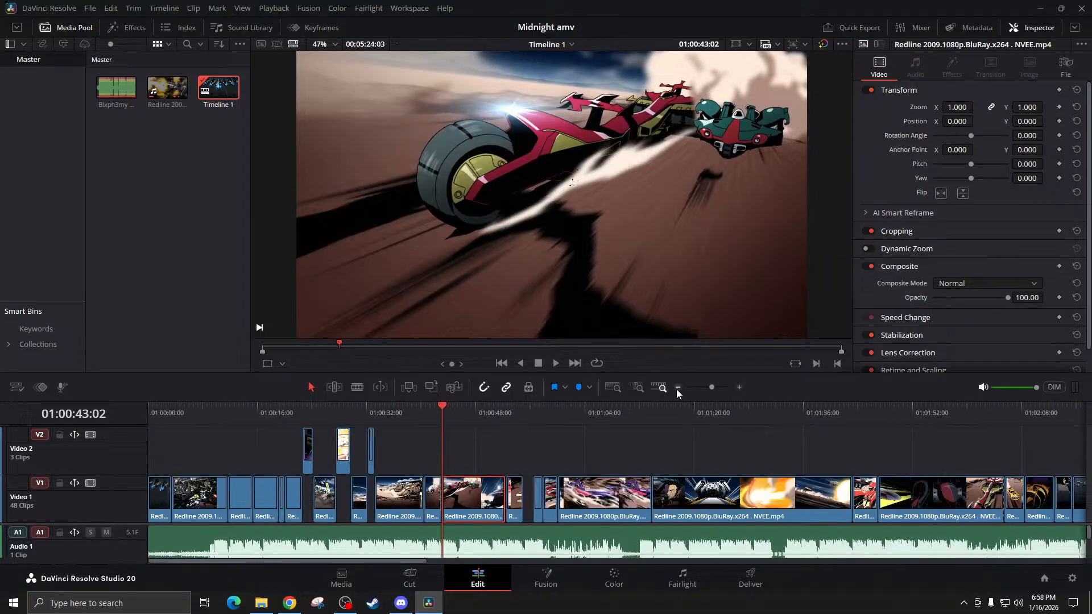
left_click(490, 412)
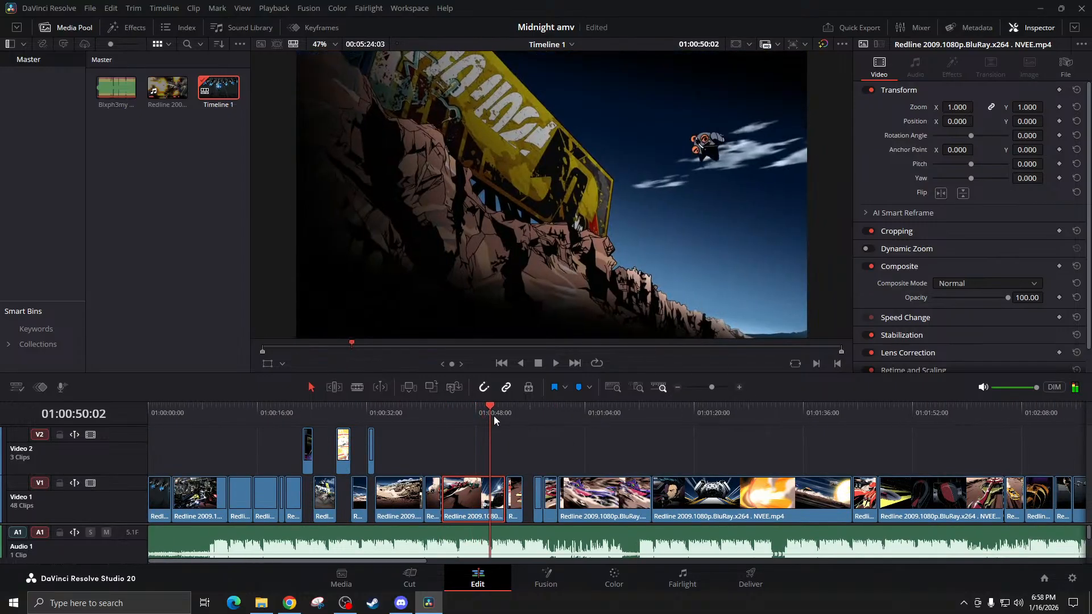
key("space")
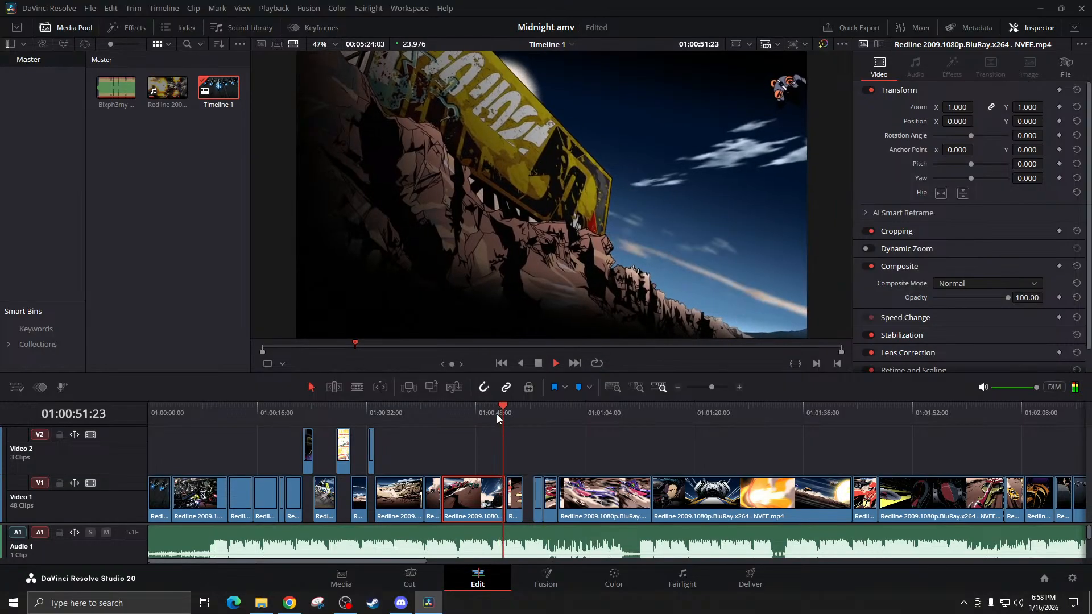
key("space")
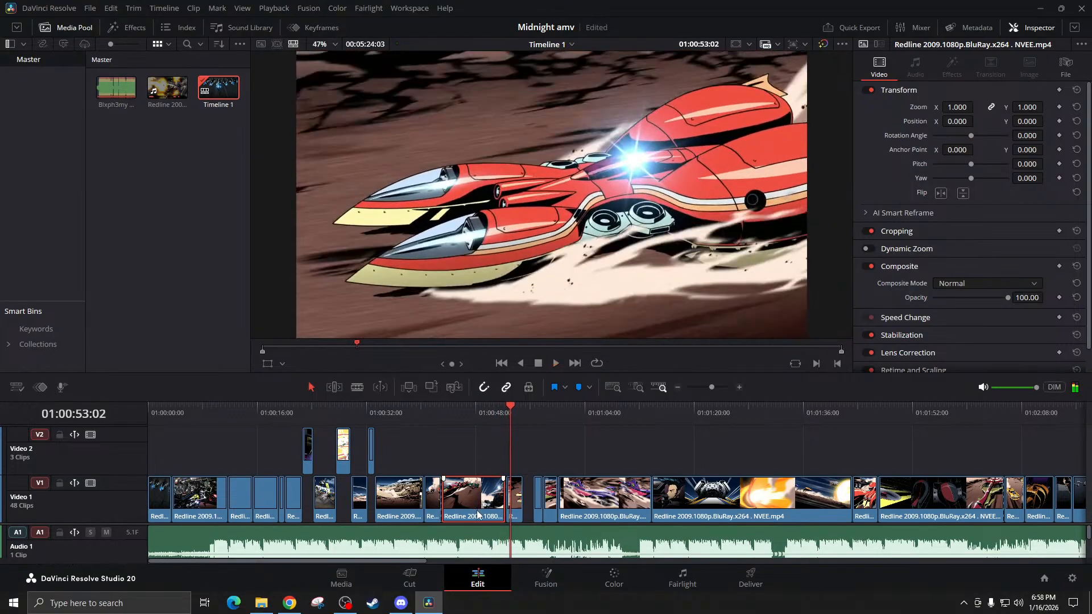
left_click_drag(477, 514, 739, 455)
scroll(450, 526, "left", 14)
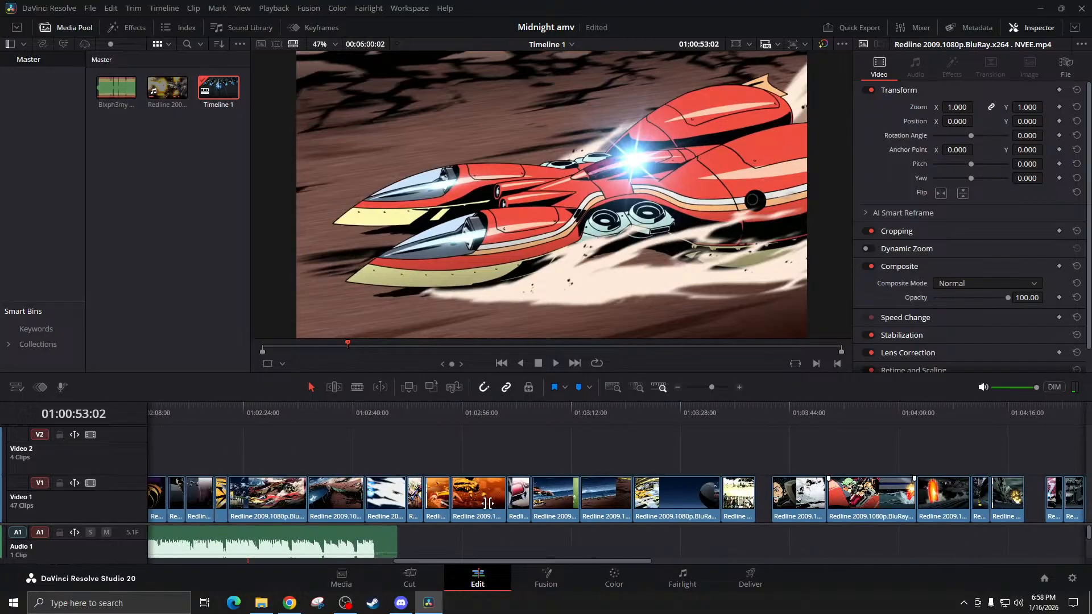
scroll(499, 501, "left", 10)
key("ctrl+s")
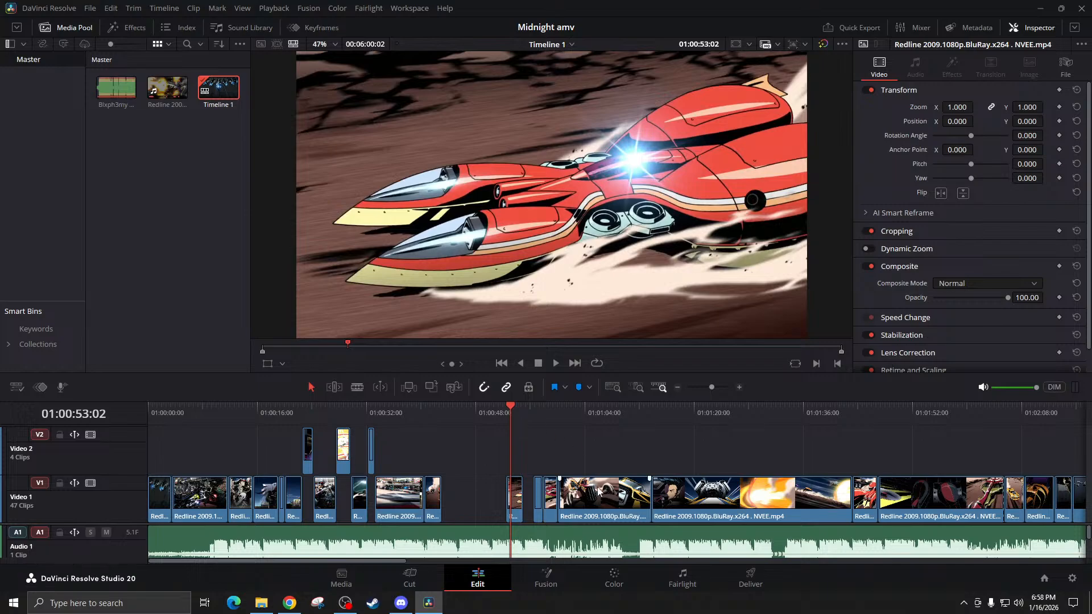
Shuffle seven clips, placing six on Video 2 between about 01:01:20 and 01:02:48 and one on Video 1 at about 01:02:42
scroll(598, 492, "right", 4)
left_click_drag(742, 498, 528, 449)
left_click_drag(600, 495, 951, 441)
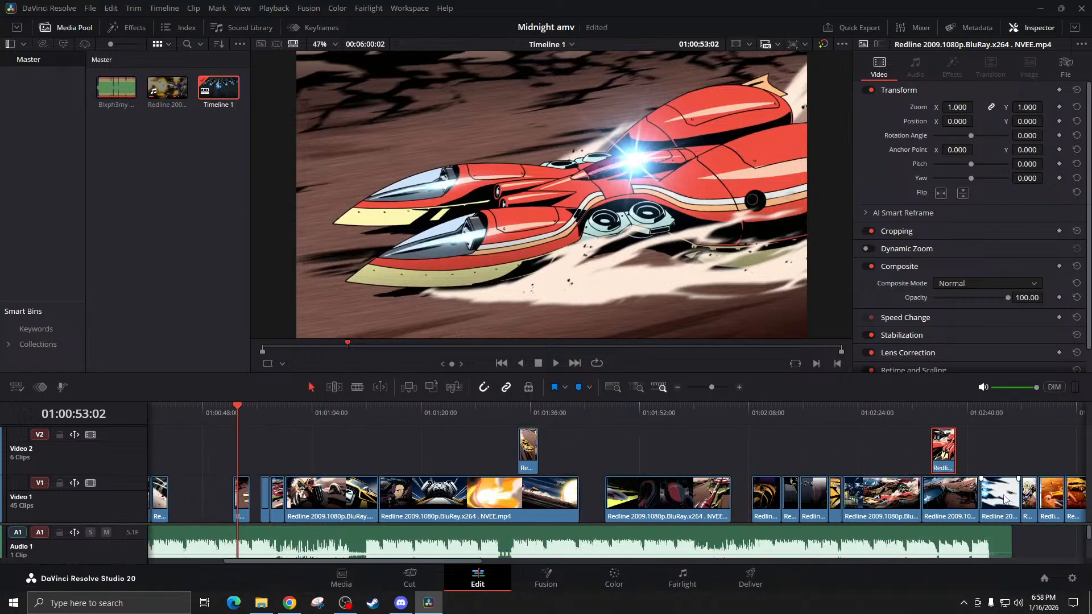
left_click_drag(999, 498, 573, 449)
left_click_drag(791, 500, 427, 449)
left_click_drag(834, 503, 1027, 446)
left_click_drag(1051, 499, 584, 449)
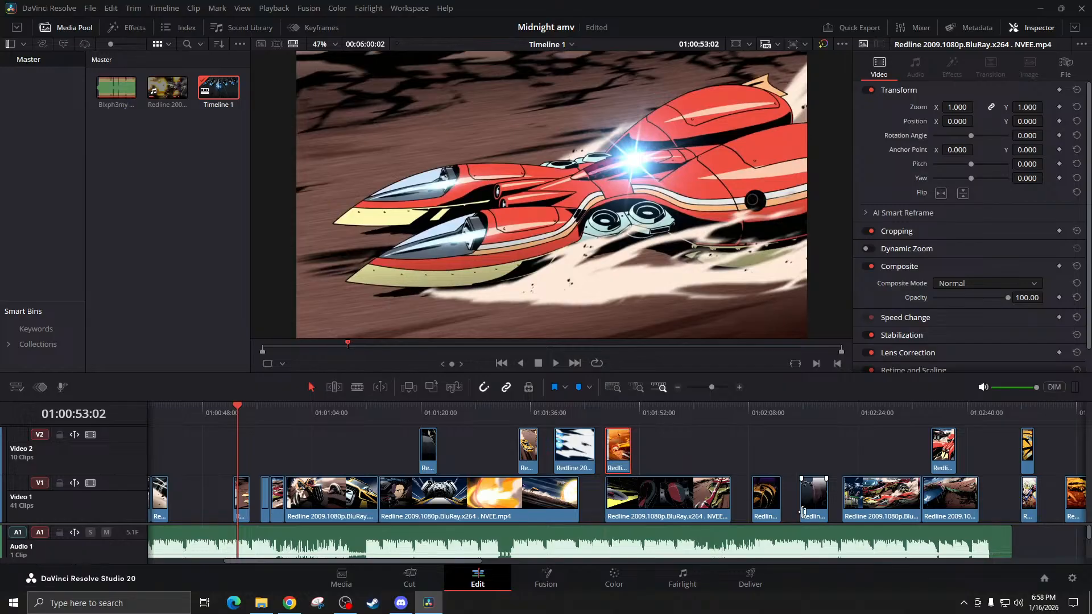
left_click_drag(778, 499, 1010, 491)
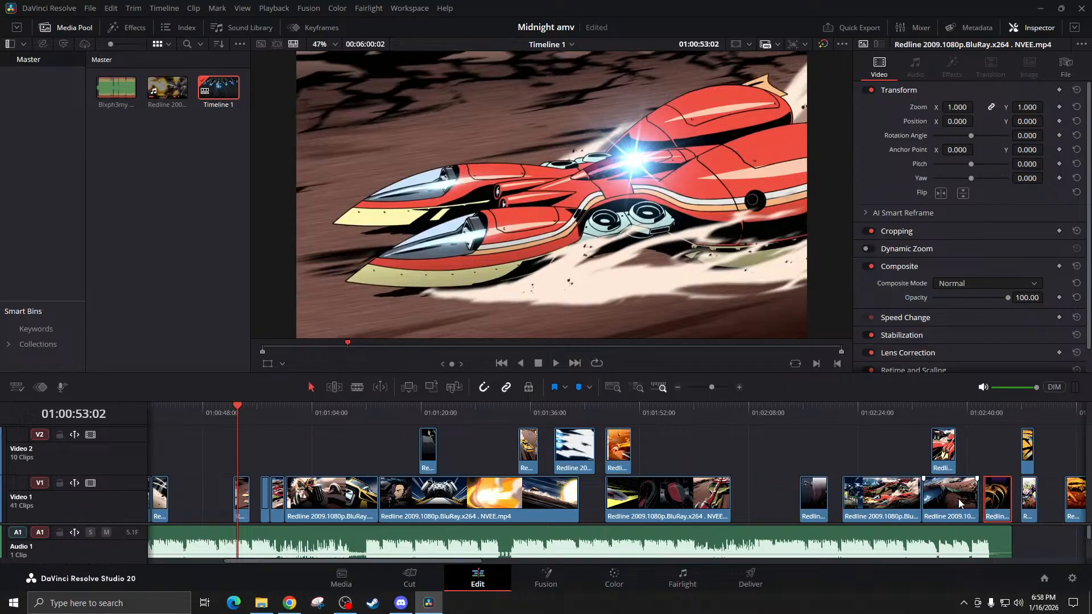
Scatter five more clips on Video 2 at about 01:01:04, 01:01:56, 01:02:20, 01:02:26 and 01:02:57
left_click_drag(871, 500, 305, 439)
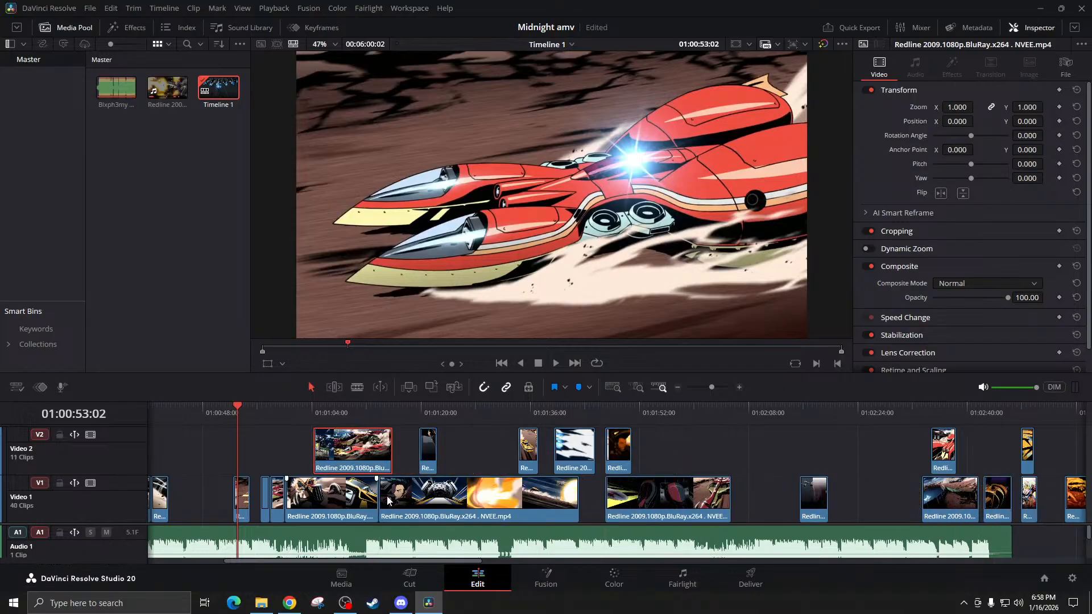
left_click_drag(364, 497, 748, 449)
scroll(921, 509, "right", 3)
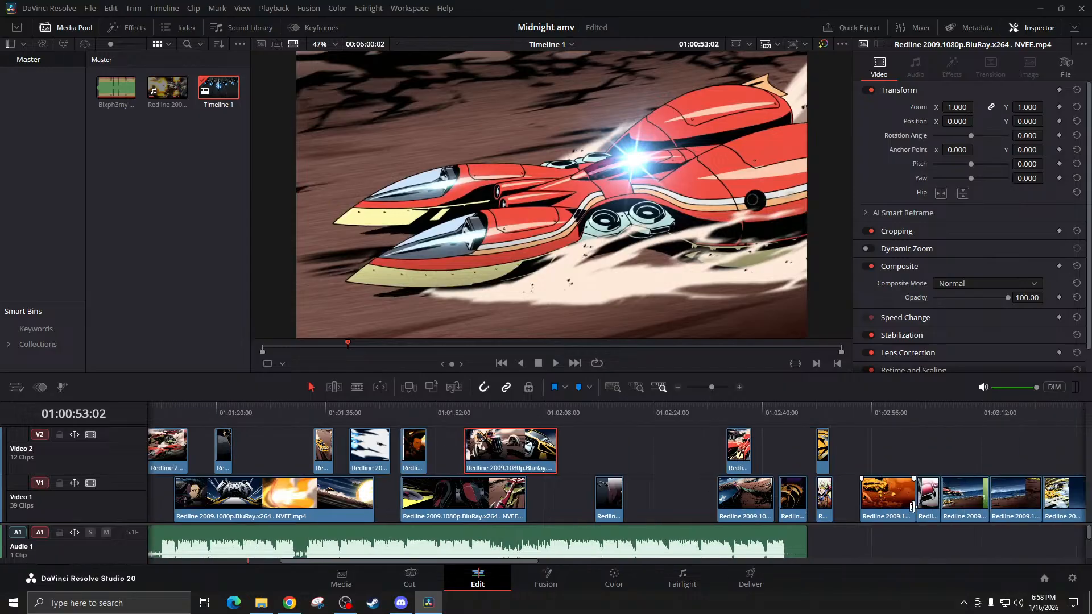
left_click_drag(932, 508, 645, 467)
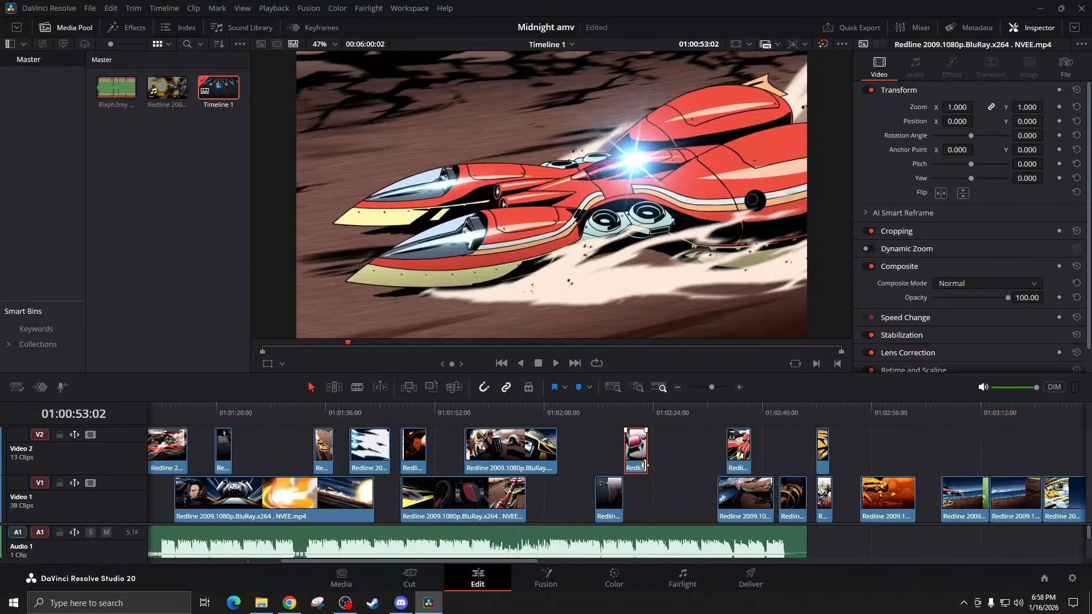
scroll(688, 460, "right", 3)
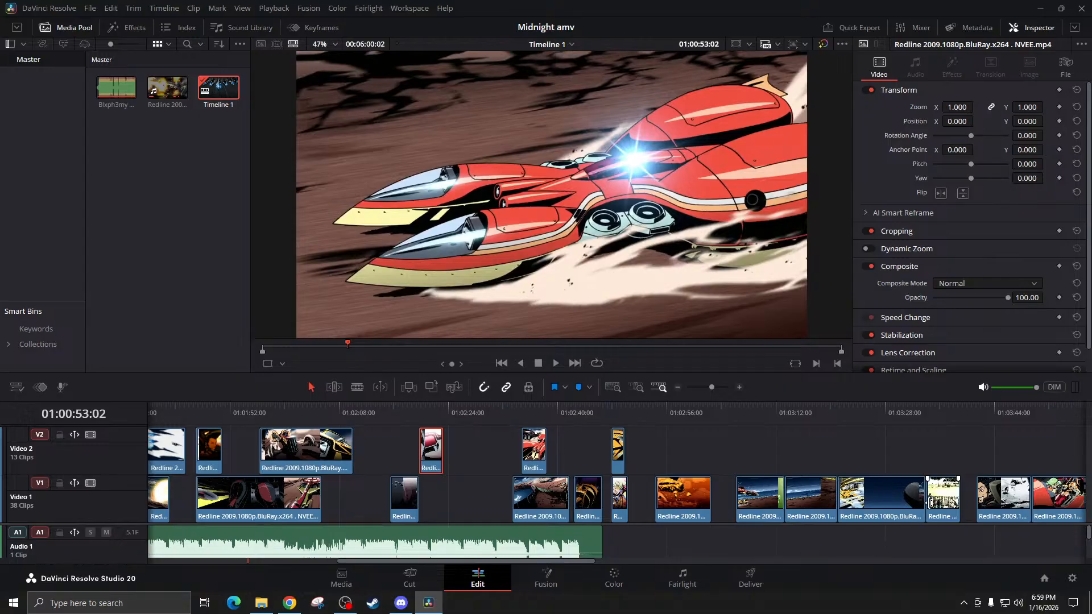
left_click_drag(941, 508, 468, 446)
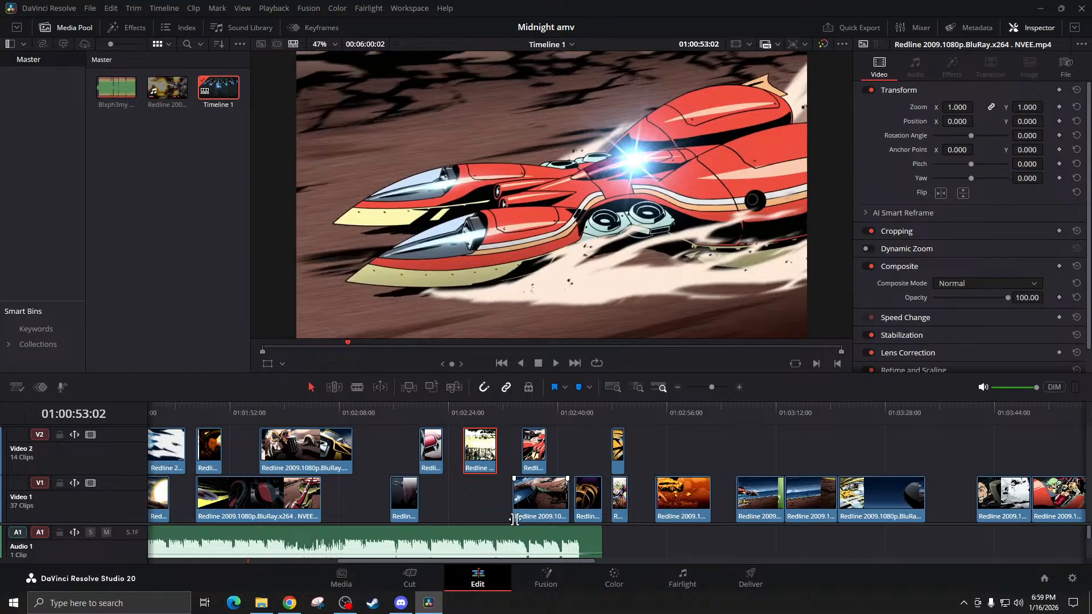
left_click_drag(1004, 510, 701, 449)
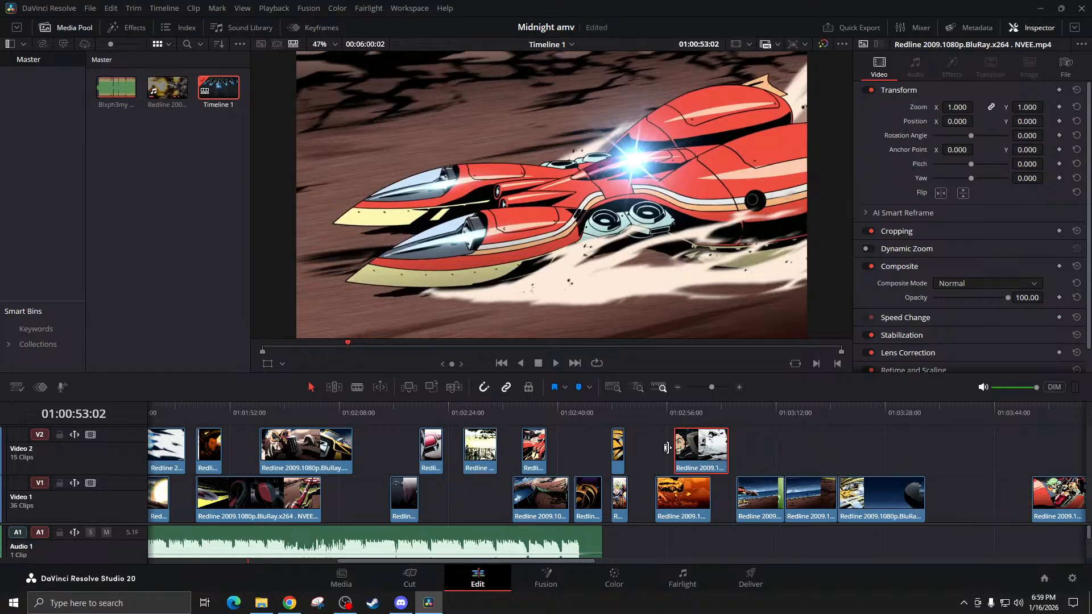
Move the short dark clip from about 01:02:14 on Video 1 to directly after the cut at 01:00:43:02
scroll(556, 509, "left", 7)
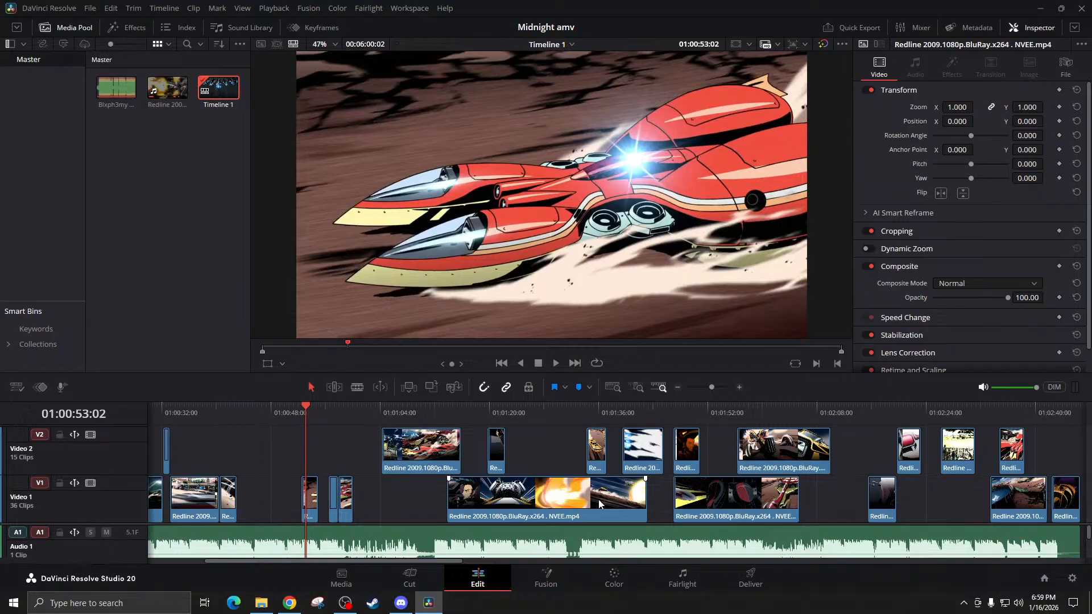
scroll(793, 505, "right", 2)
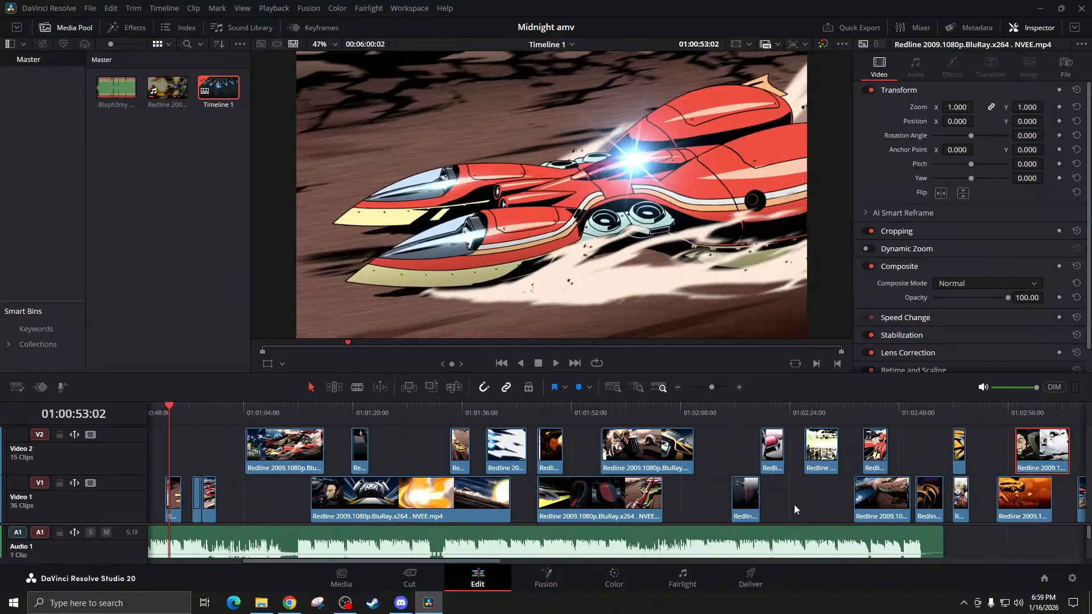
scroll(793, 505, "left", 2)
scroll(790, 506, "left", 1)
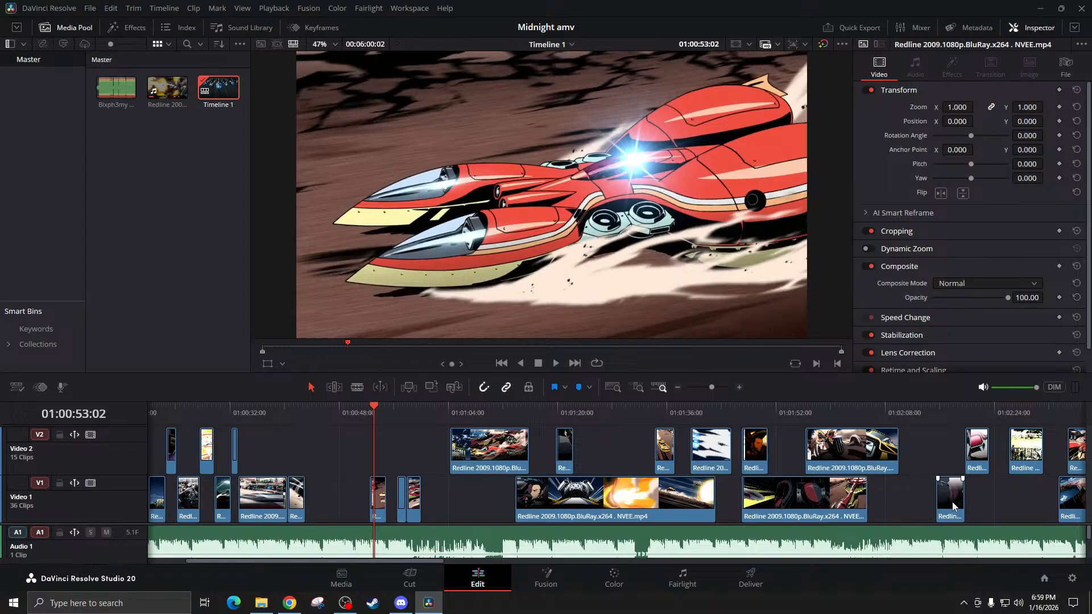
left_click_drag(952, 505, 329, 492)
scroll(394, 496, "left", 2)
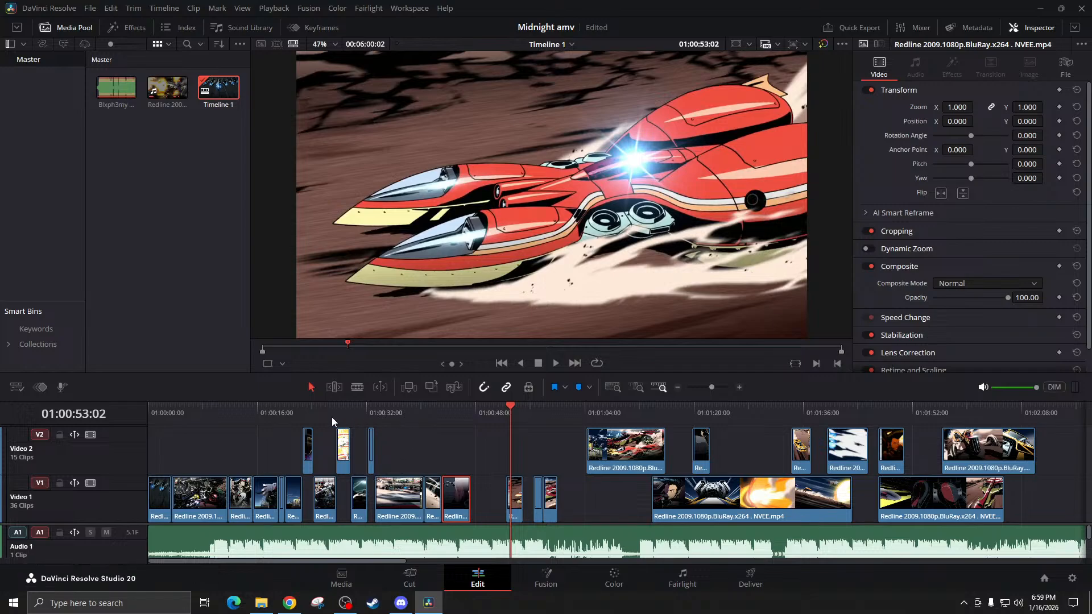
Drop the three Video 2 clips at about 01:00:22, 01:00:27 and 01:00:32 into the gaps directly below on Video 1
left_click(284, 416)
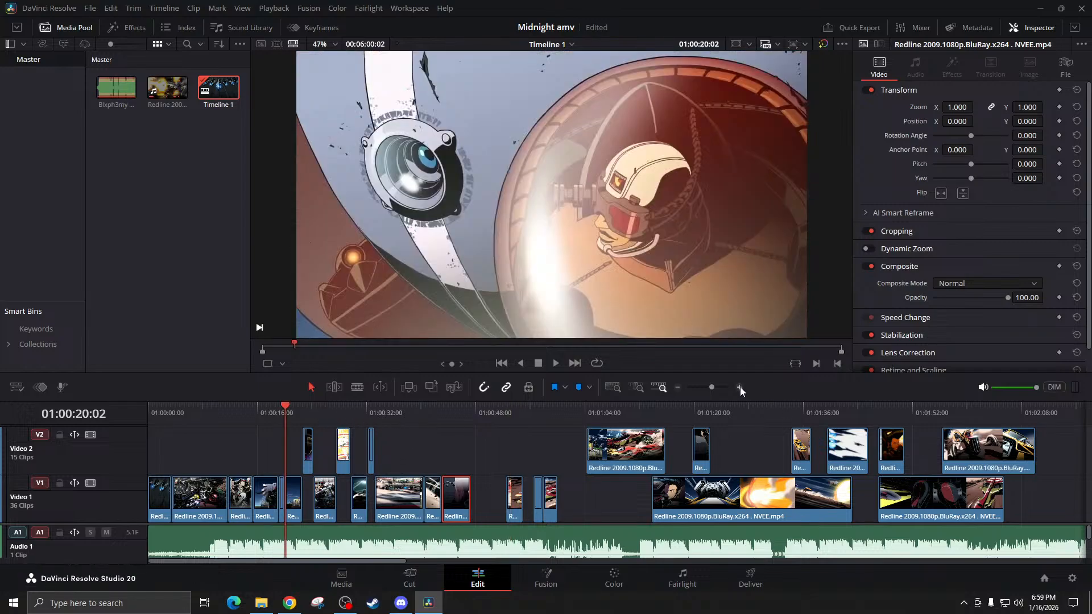
left_click(739, 387)
left_click(739, 387)
left_click_drag(600, 466, 597, 494)
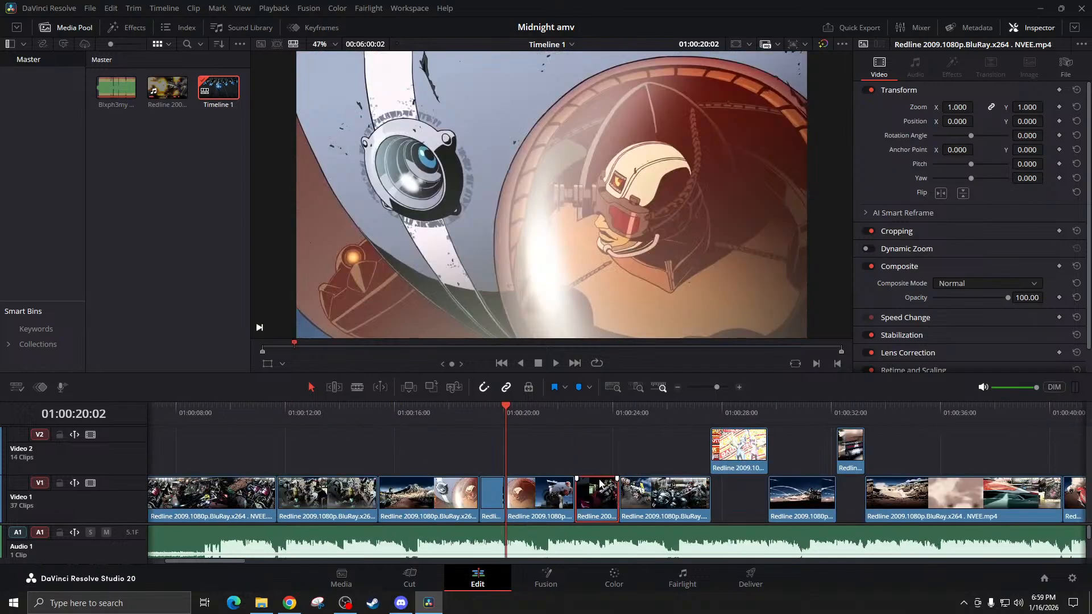
left_click_drag(739, 449, 740, 494)
left_click_drag(850, 449, 850, 494)
Play the filled-in section from 01:00:20:02, and replay it up close from 01:00:24:06 to 01:00:31:05 to check the cuts
scroll(766, 479, "right", 5)
scroll(767, 480, "right", 4)
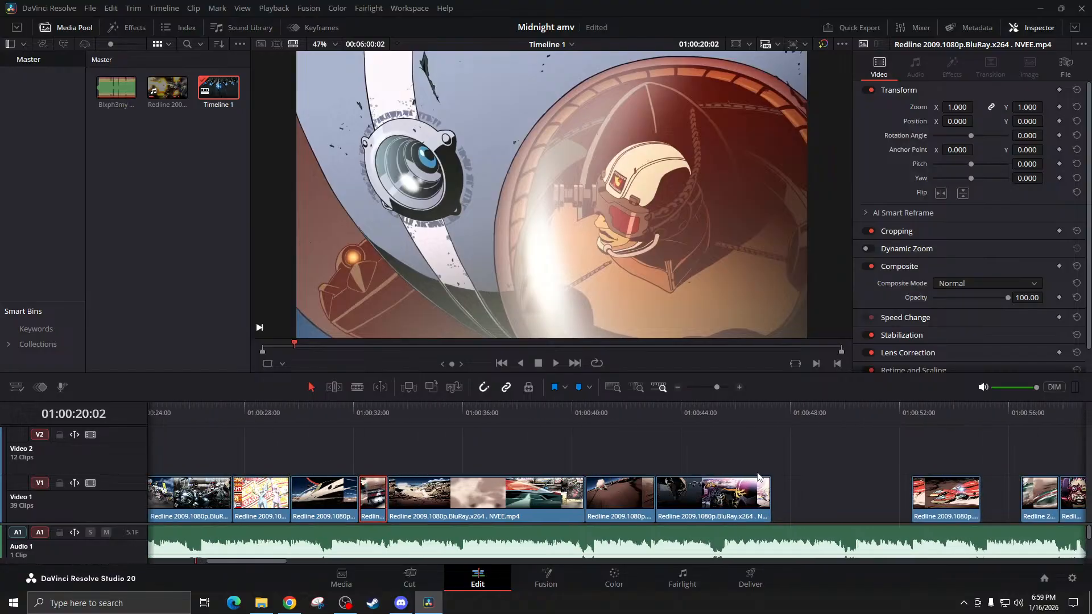
scroll(766, 459, "left", 5)
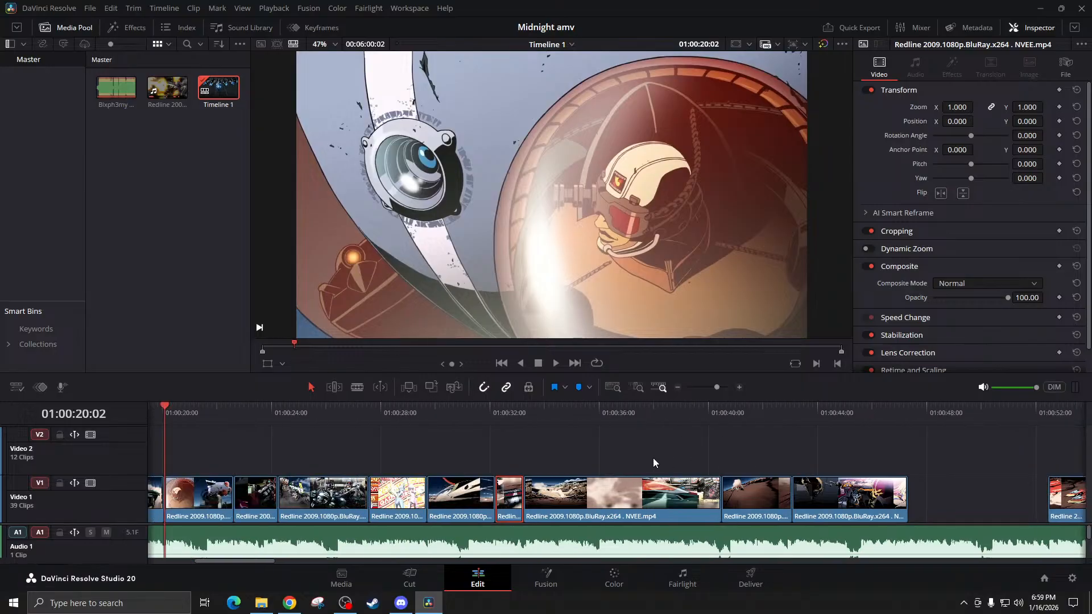
key("space")
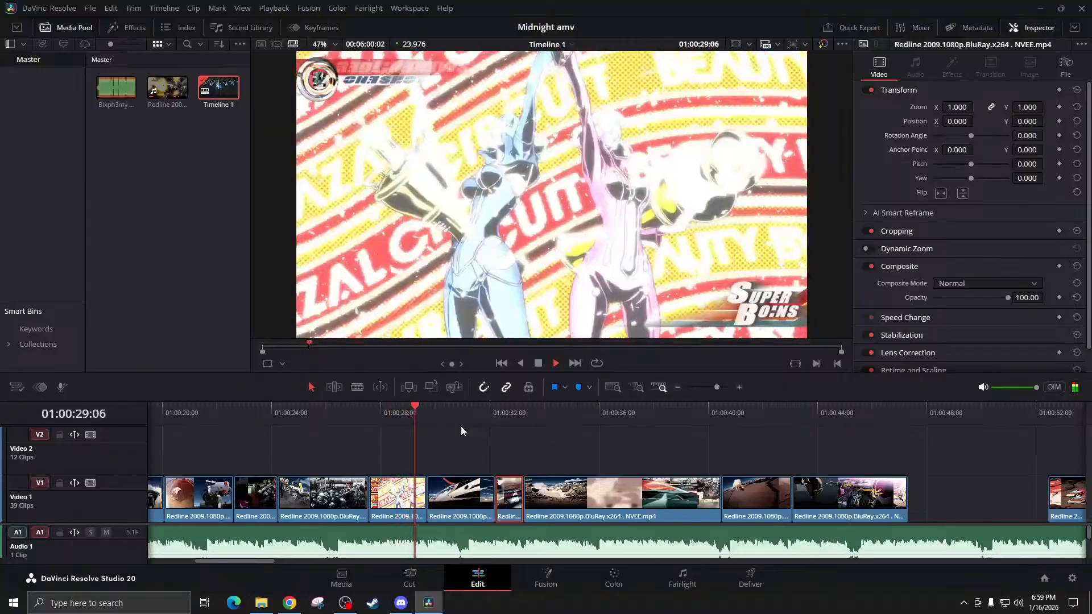
key("space")
left_click(281, 414)
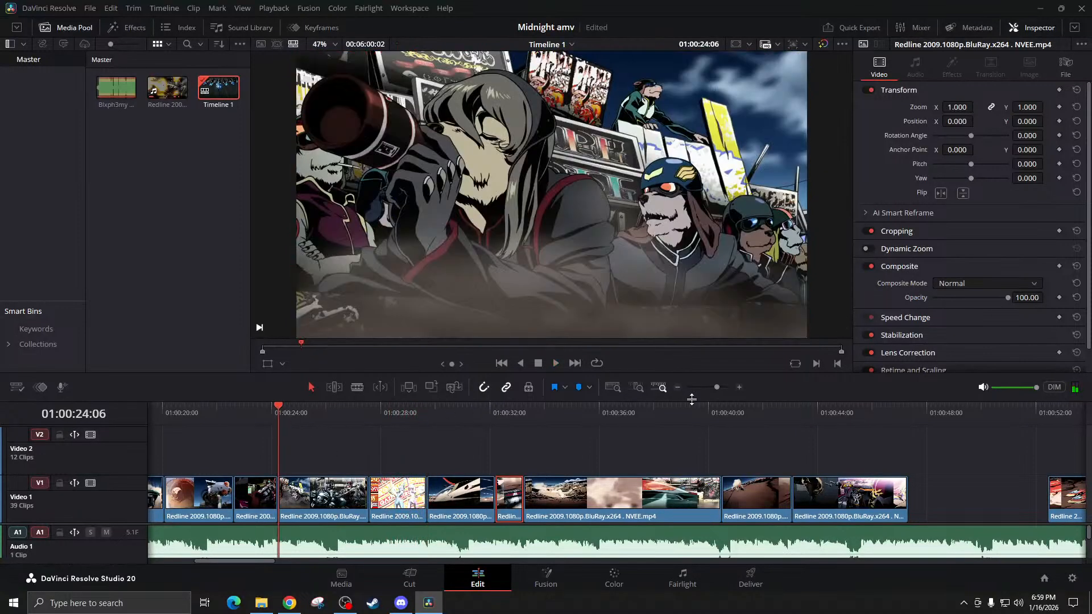
left_click(738, 388)
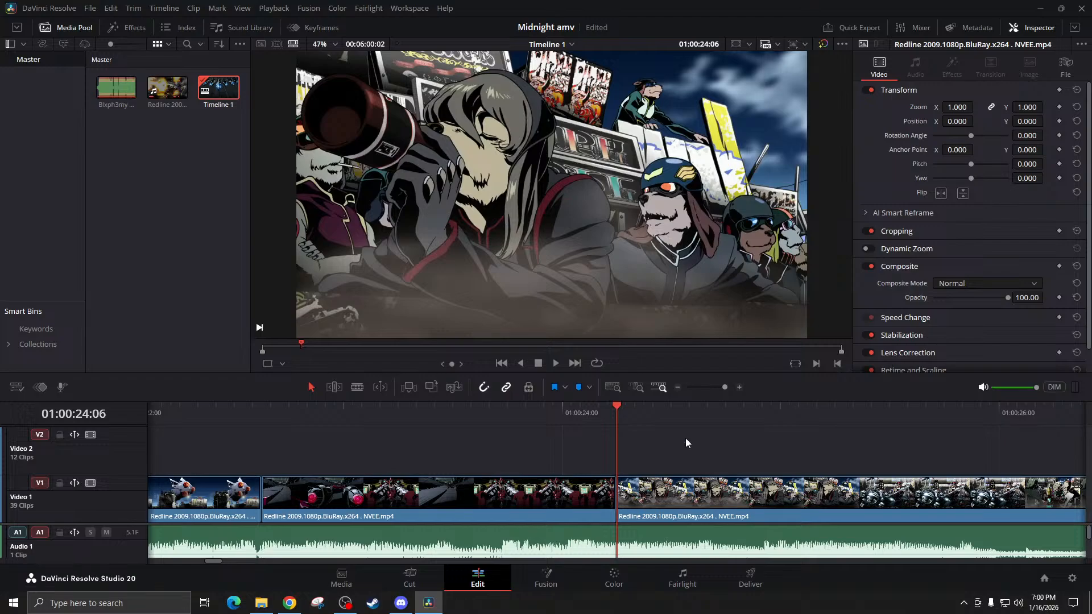
key("space")
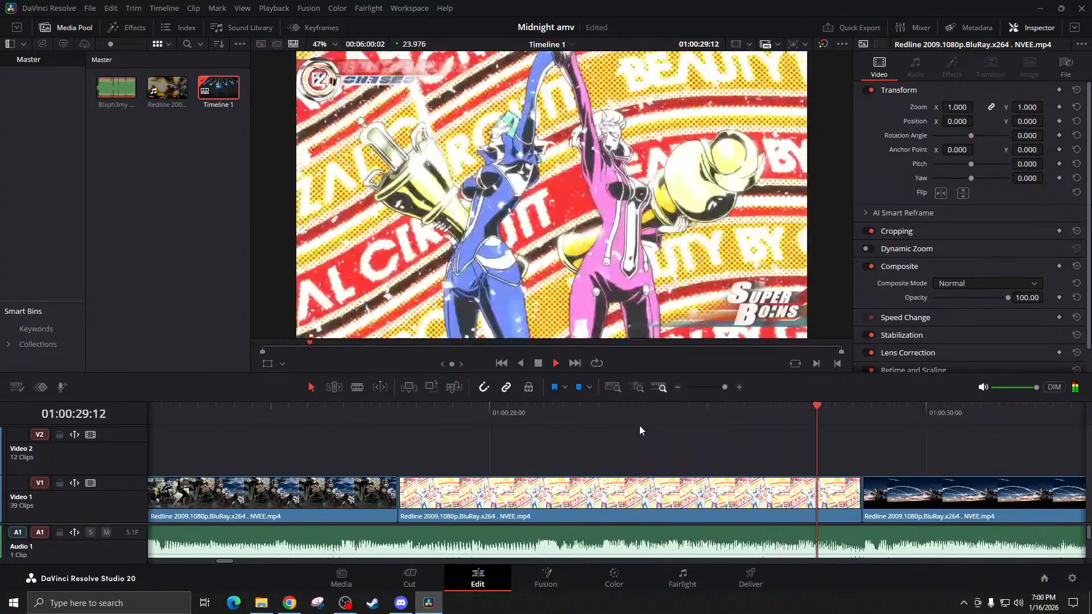
key("space")
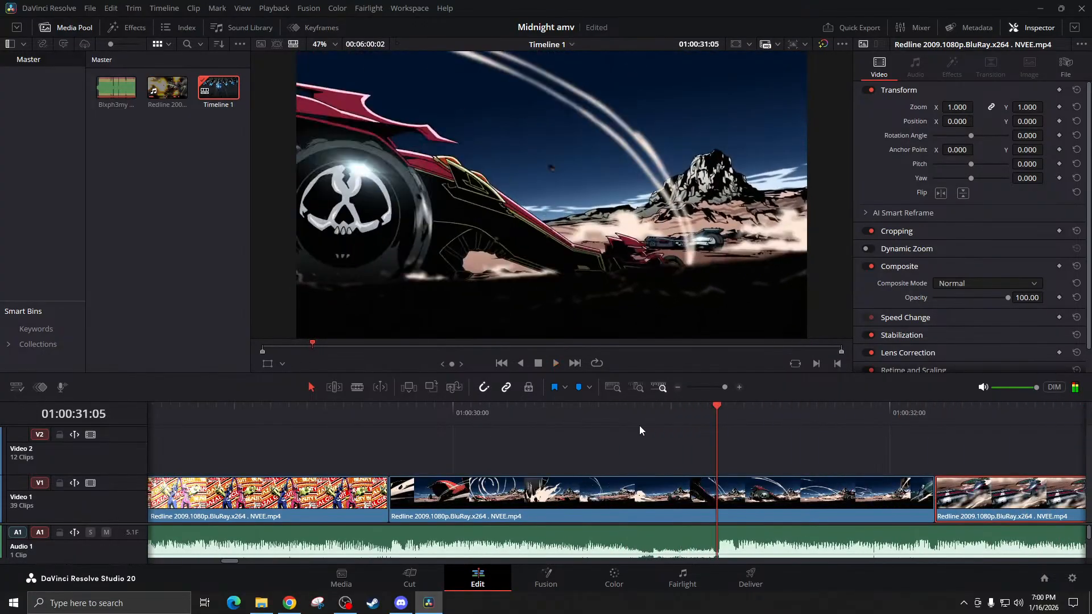
Replay the spectator scene from shortly before 01:00:24 to 01:00:27:04 and examine the clips and waveform around 01:00:20 to 01:00:22
scroll(666, 461, "left", 10)
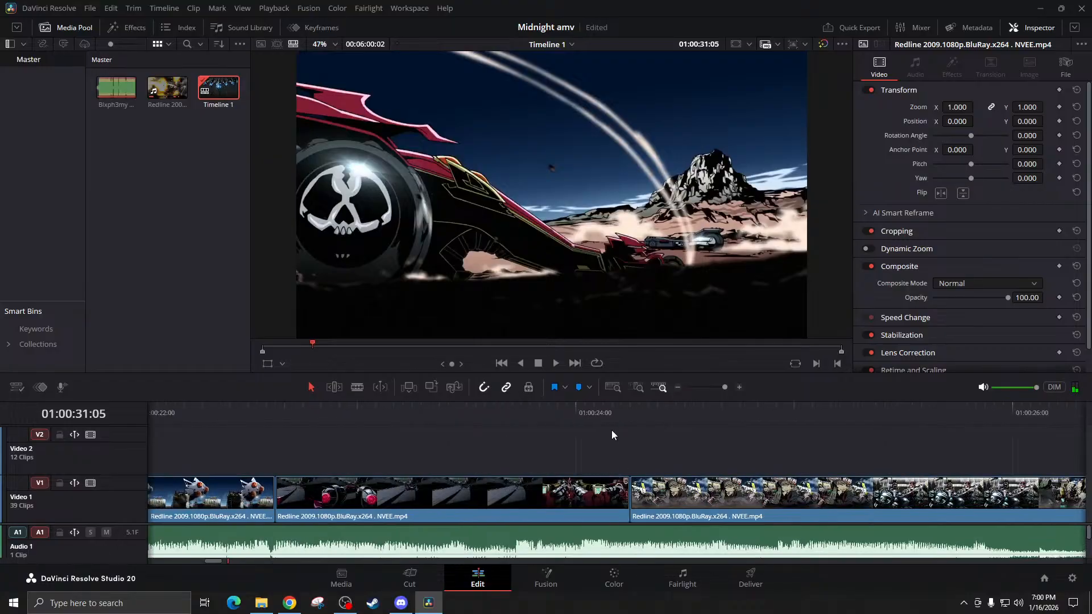
left_click(585, 408)
left_click(529, 405)
key("space")
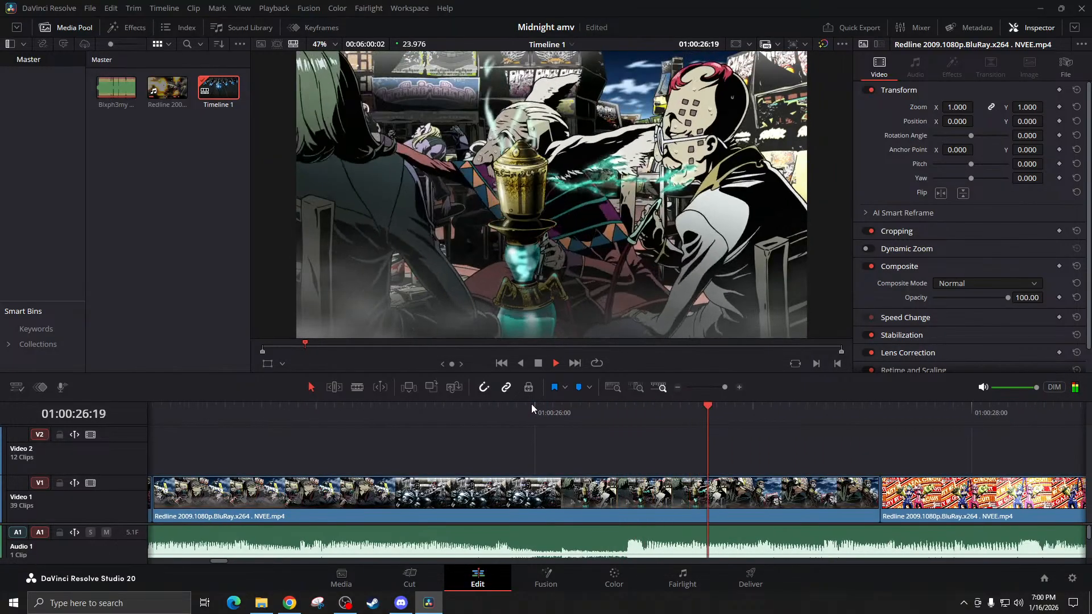
key("space")
scroll(639, 471, "left", 8)
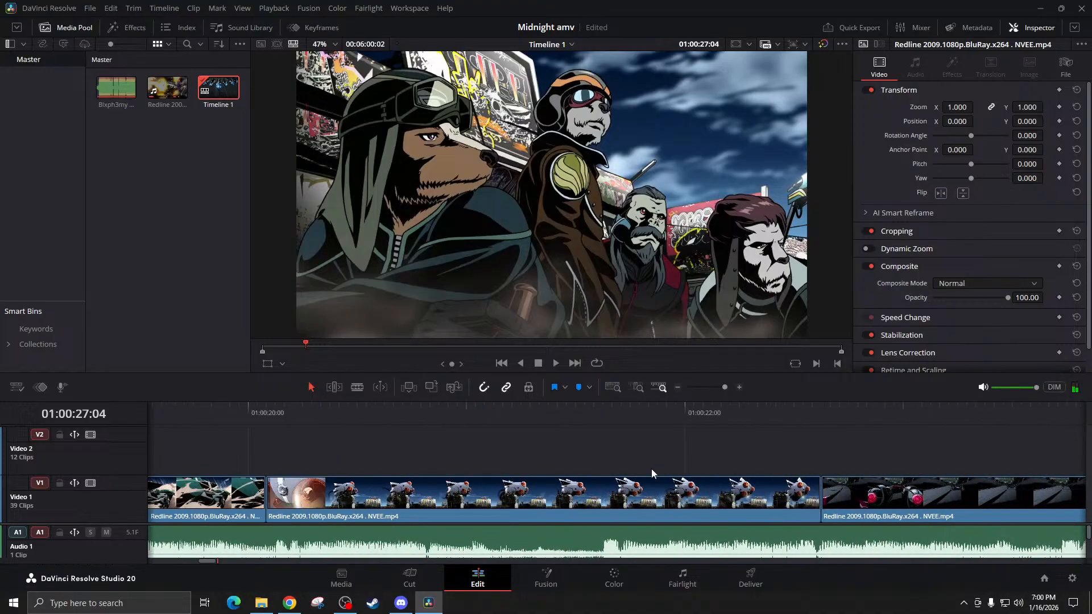
Split the red-gloved pilot clip at 01:00:24:04, delete the leftover after the cut, and move the spectator clip back against it
scroll(734, 438, "right", 2)
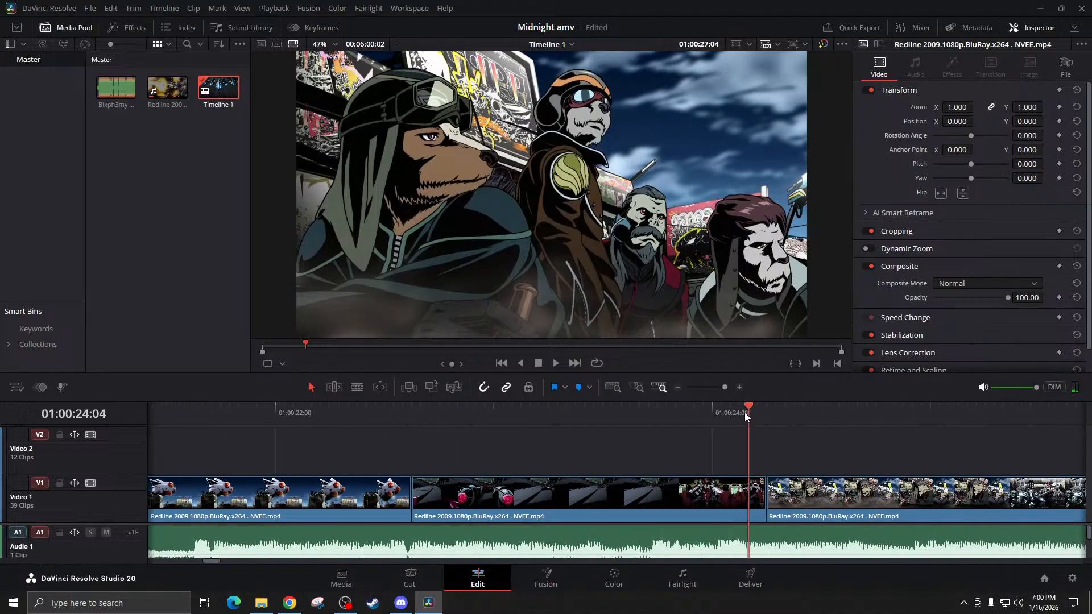
left_click(744, 499)
key("ctrl+b")
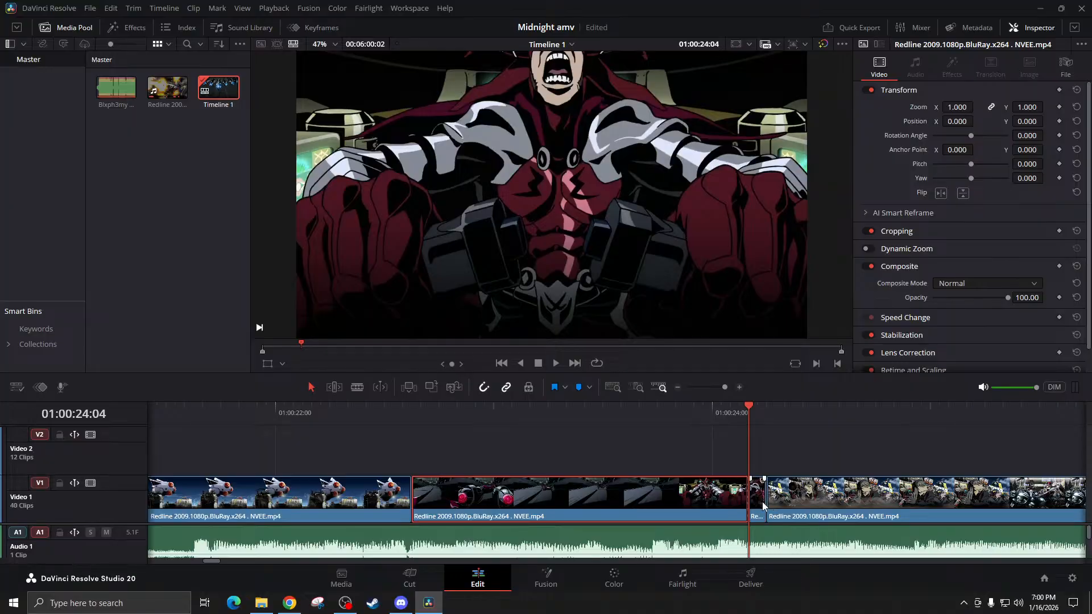
left_click(762, 502)
key("BackSpace")
left_click_drag(792, 502, 771, 501)
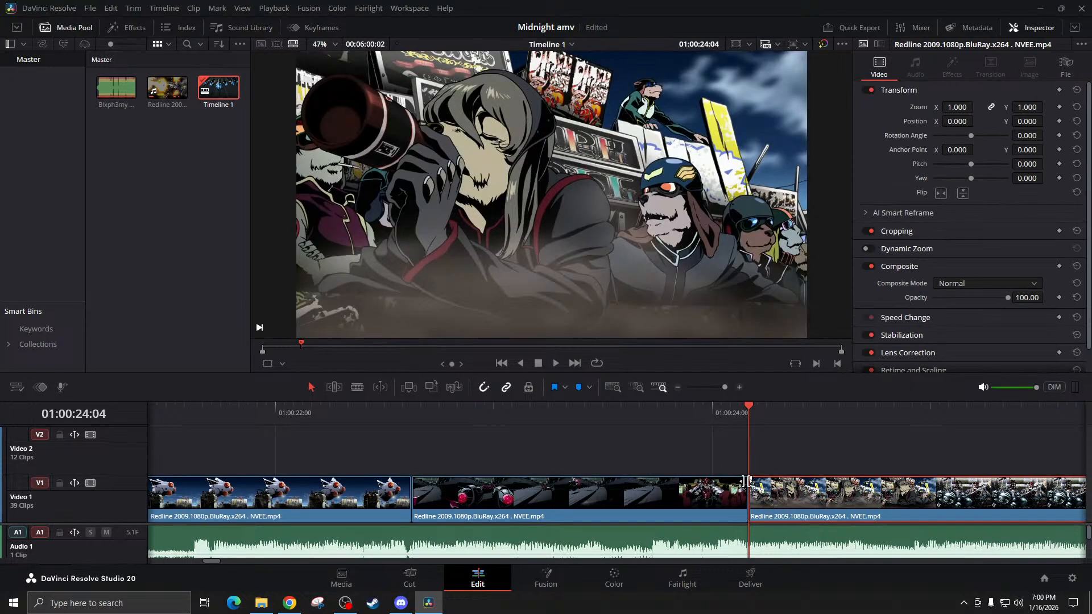
Play the transition into the spectator clip twice from just before 01:00:24:04 to check the cut against the beat
left_click(685, 428)
left_click(676, 412)
key("space")
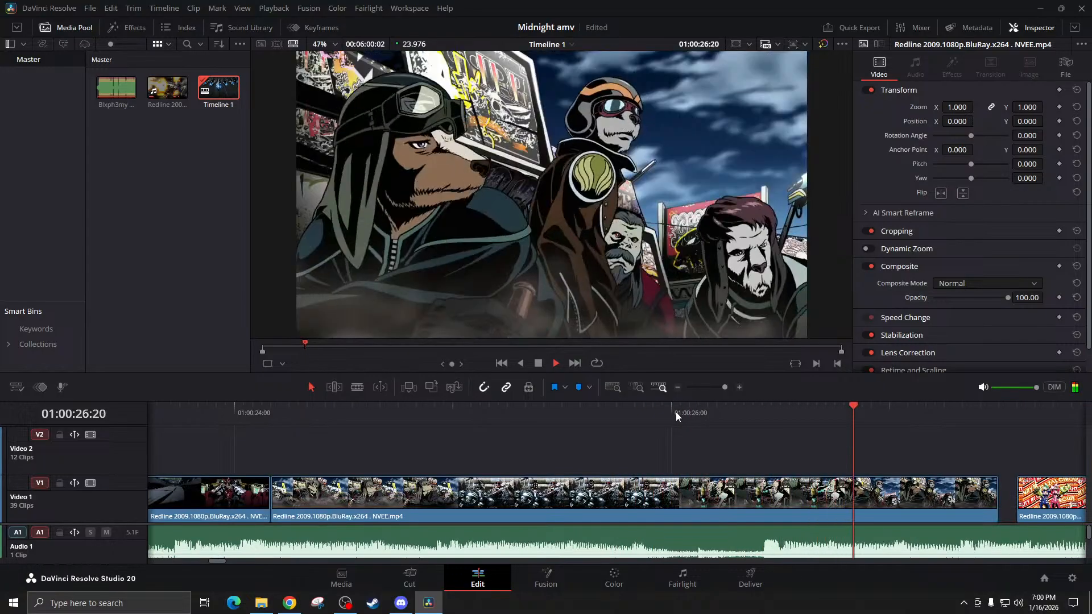
key("space")
scroll(376, 465, "up", 3)
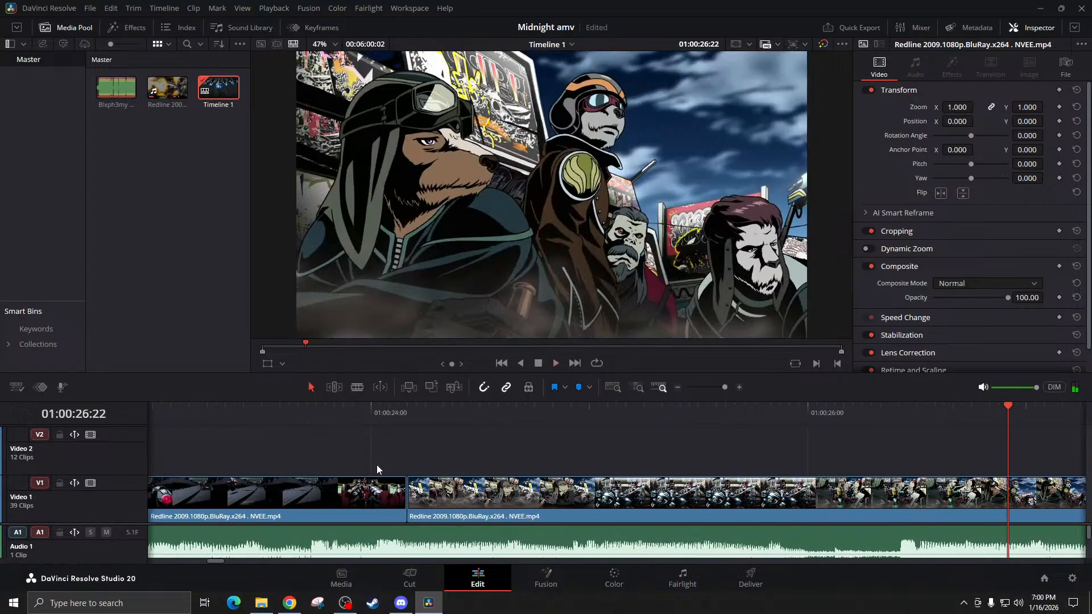
left_click(410, 415)
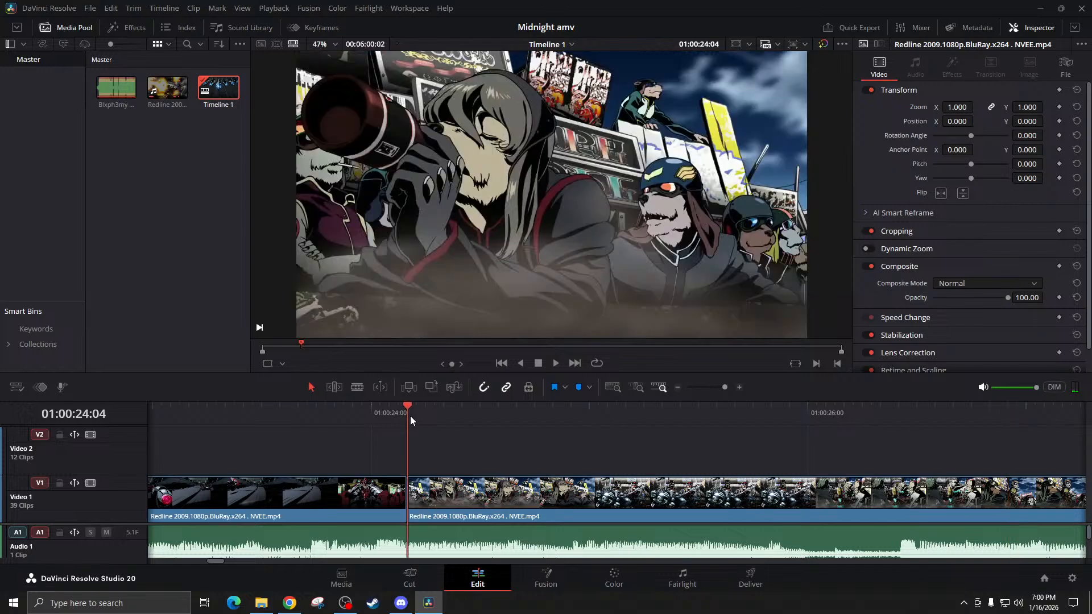
left_click(380, 415)
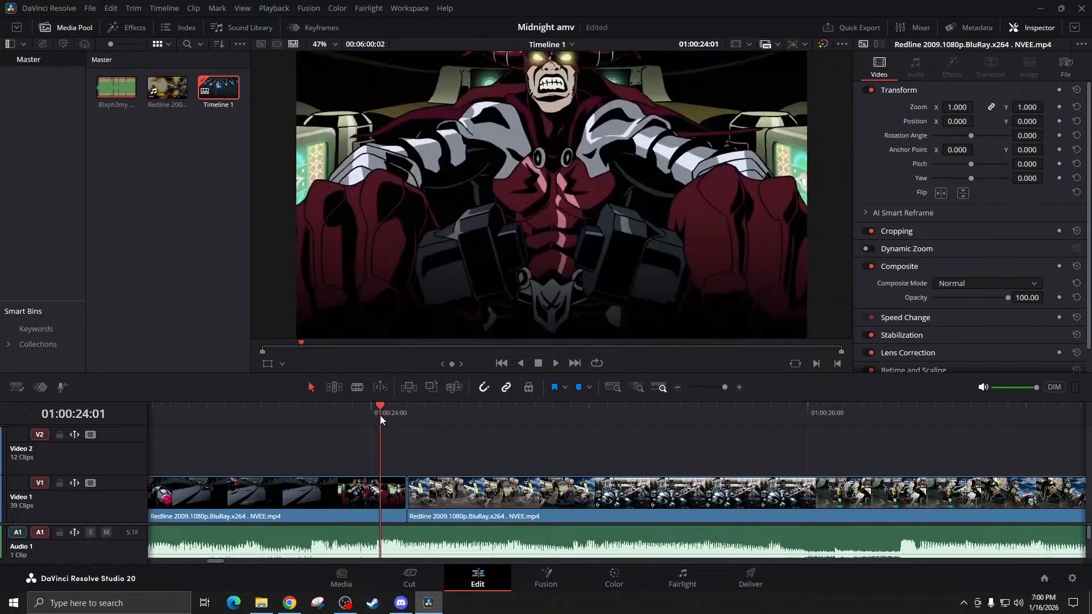
left_click(360, 421)
key("space")
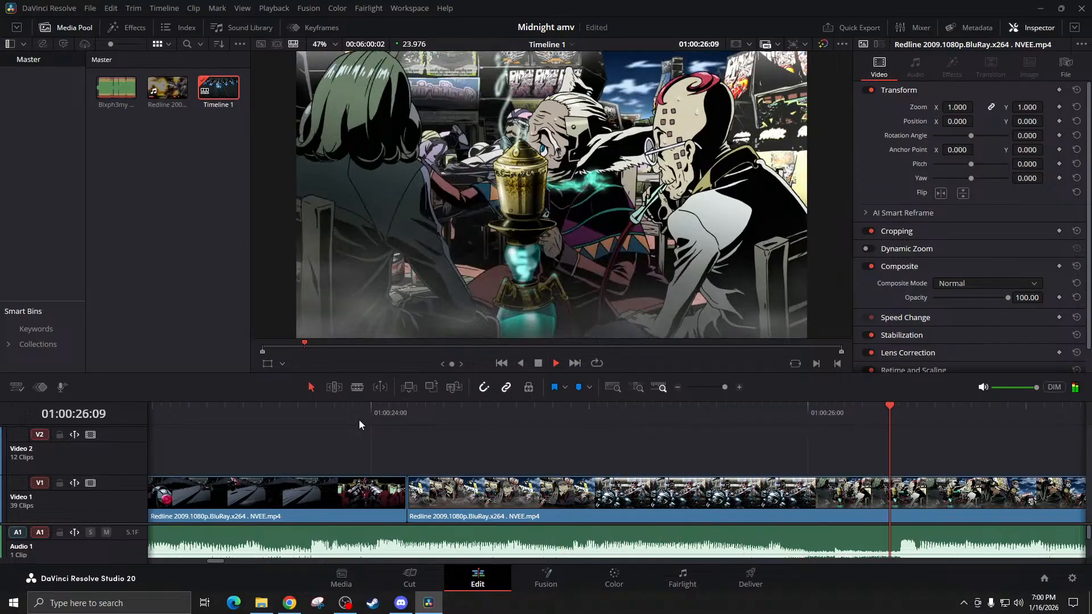
key("space")
Shift the spectator clip one frame later and extend the end of the preceding red-gloved pilot clip to meet it
left_click(422, 506)
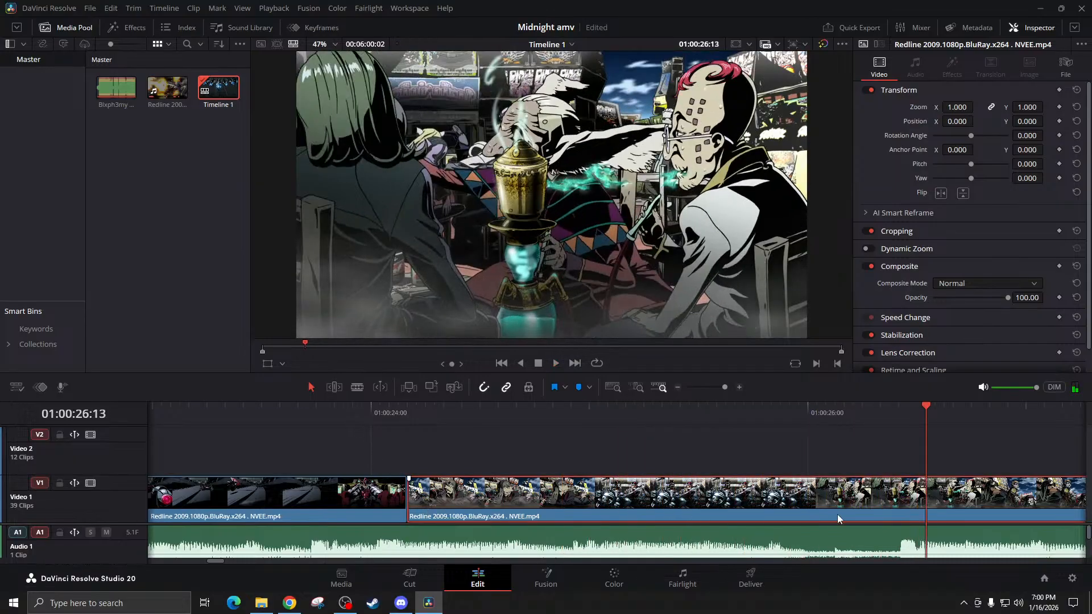
scroll(874, 456, "right", 7)
scroll(841, 460, "left", 9)
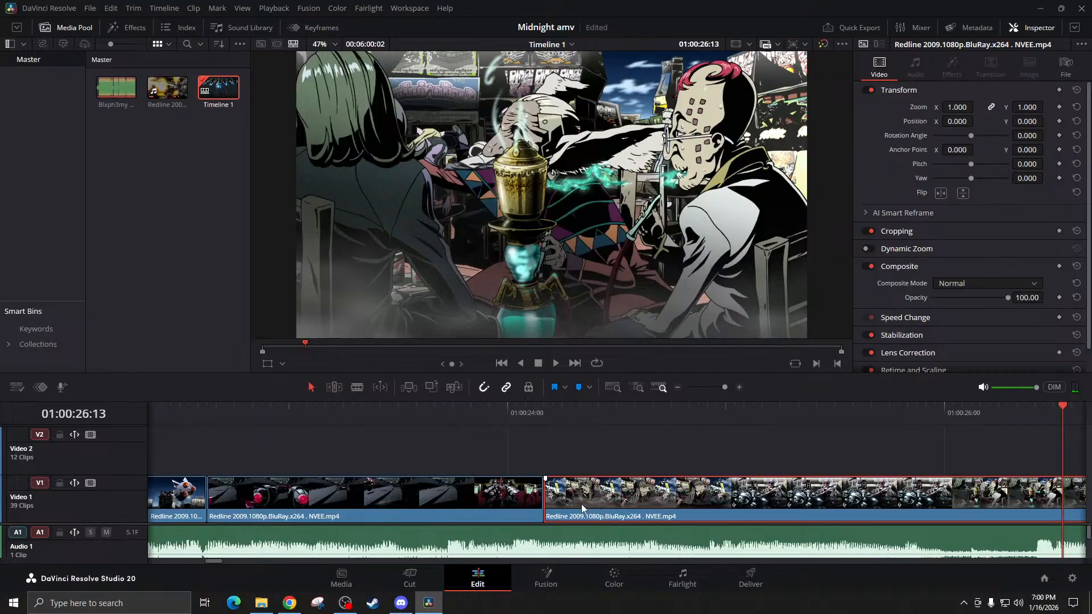
left_click(535, 419)
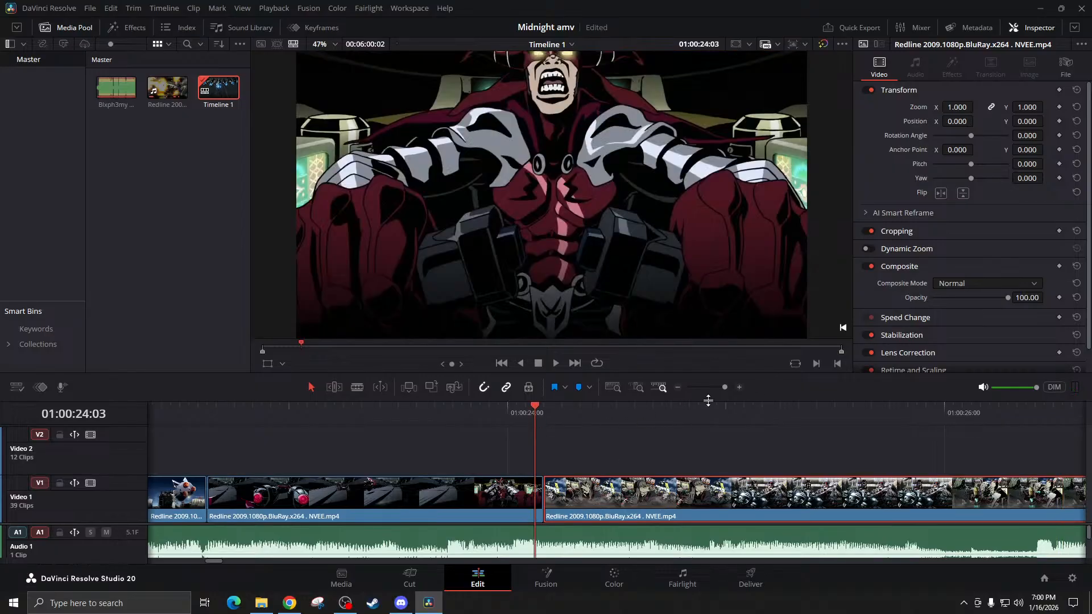
left_click(739, 388)
left_click(739, 387)
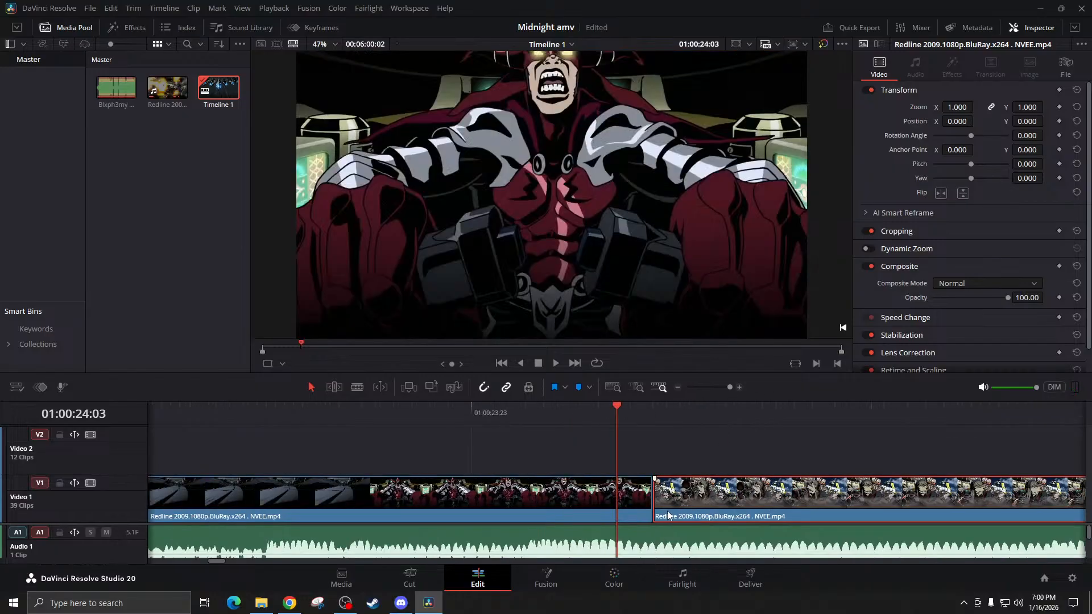
left_click_drag(668, 514, 671, 515)
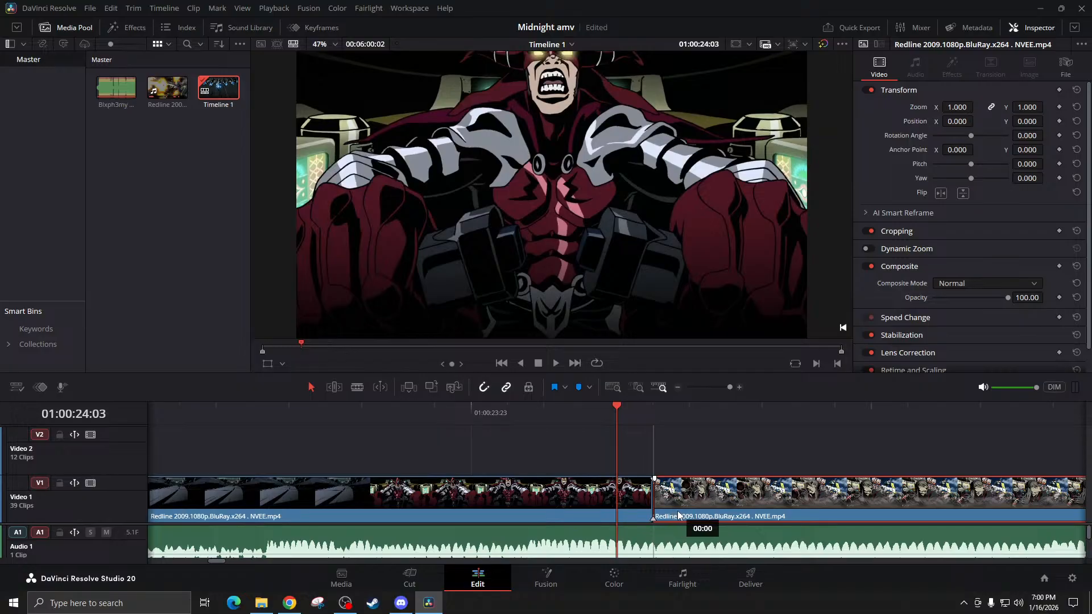
left_click_drag(691, 515, 732, 514)
left_click_drag(652, 506, 688, 506)
Play the adjusted cut from shortly before 01:00:24:03 through to 01:00:28:16
left_click(549, 413)
key("space")
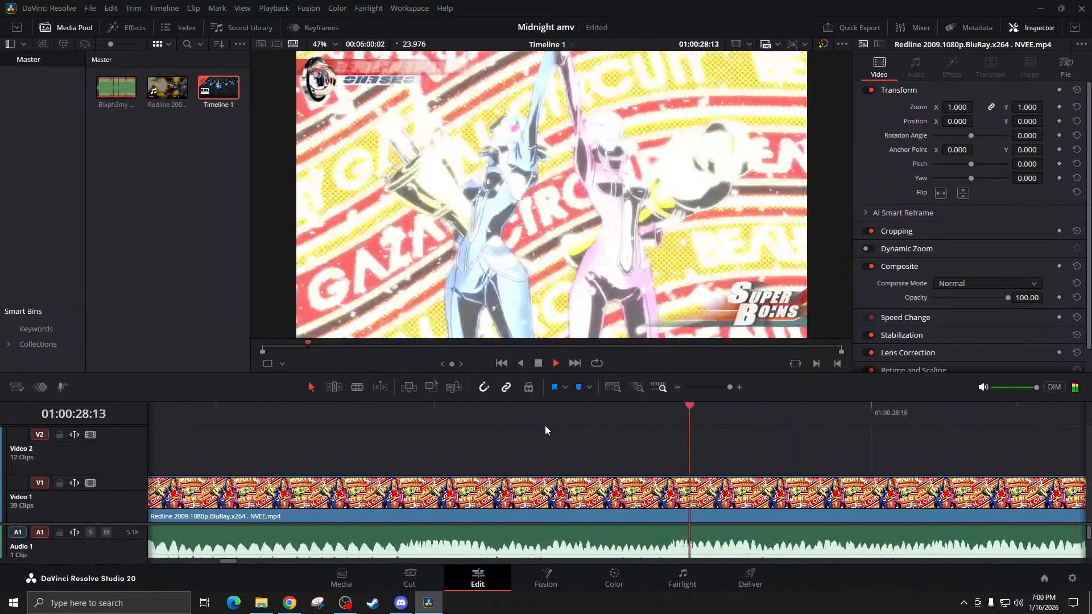
key("space")
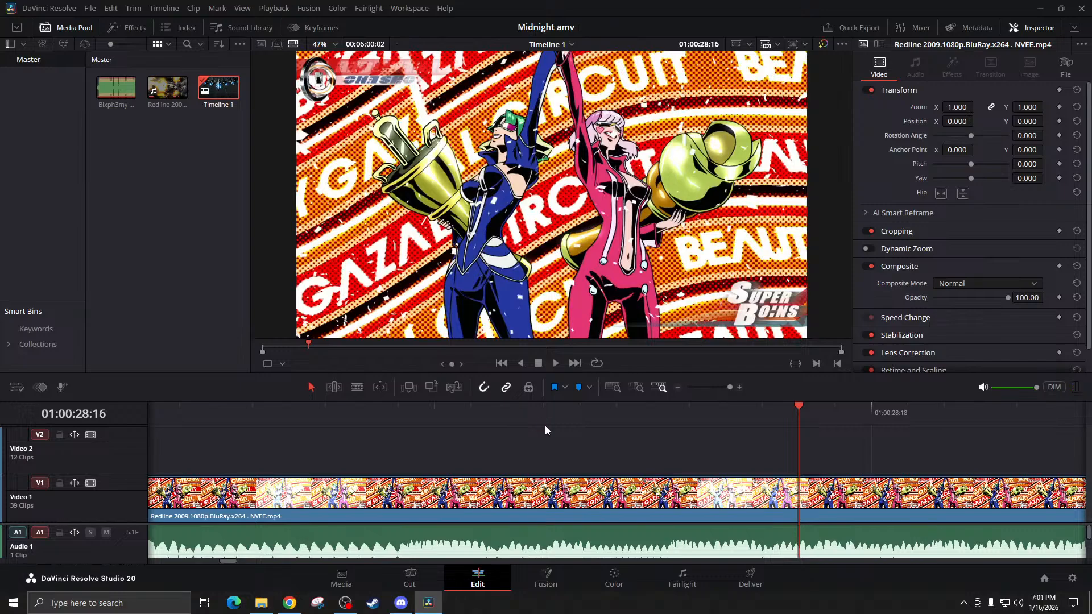
Move the Super Boins clip back against the spectator clip, and shift the three clips after it back to close the gap
scroll(529, 500, "left", 5)
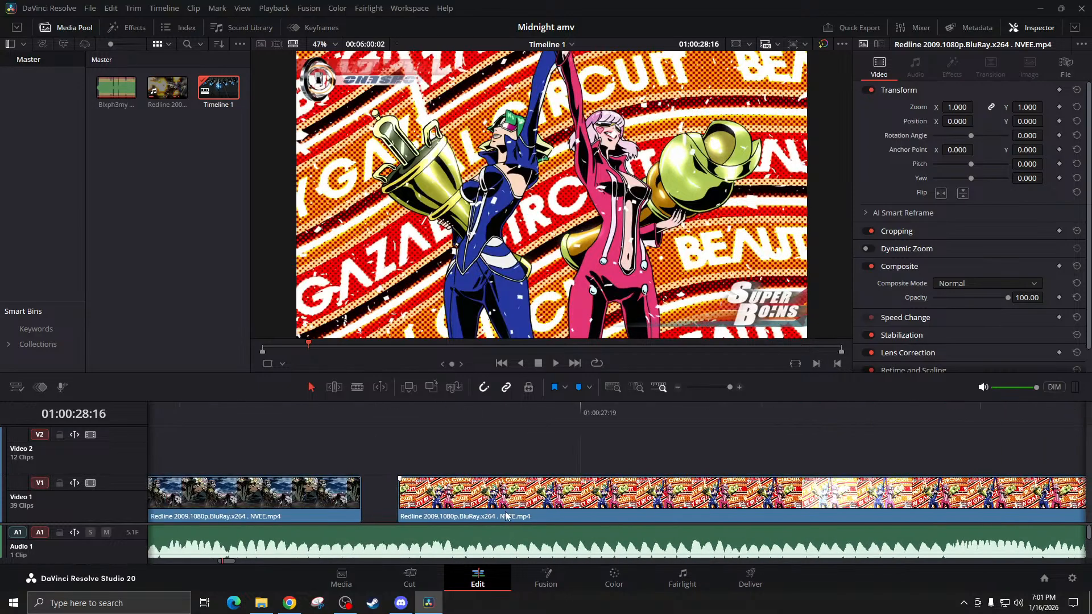
left_click_drag(506, 516, 456, 508)
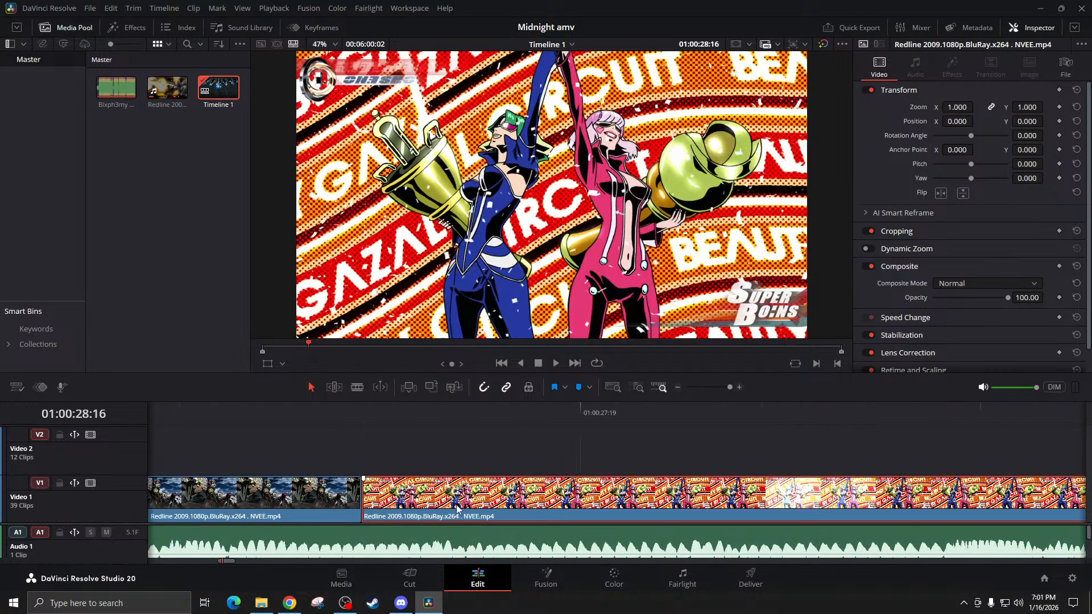
left_click(681, 387)
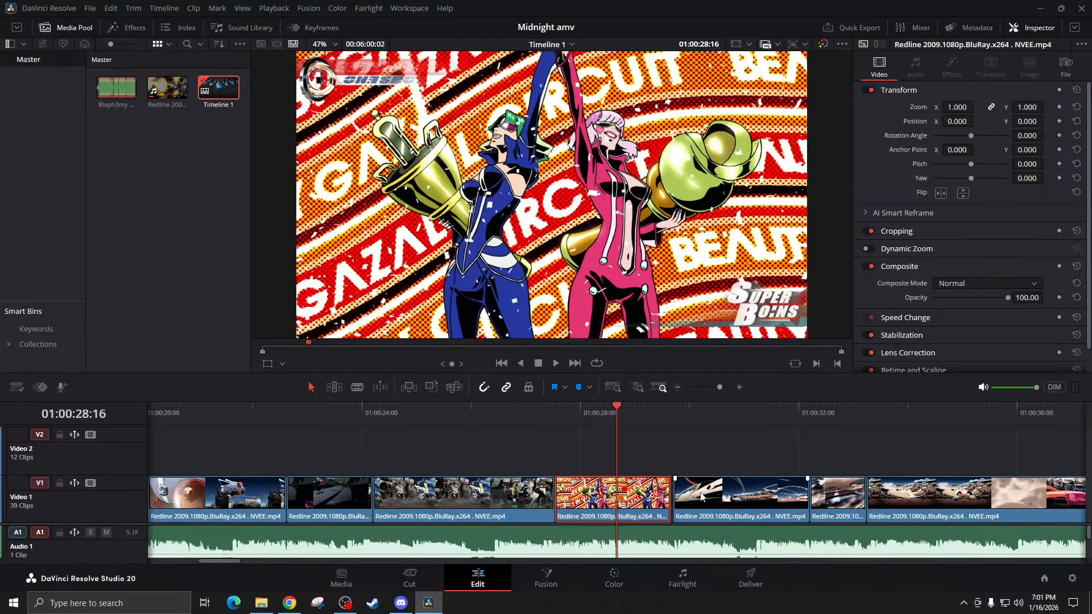
left_click_drag(760, 463, 925, 516)
left_click_drag(832, 502, 831, 502)
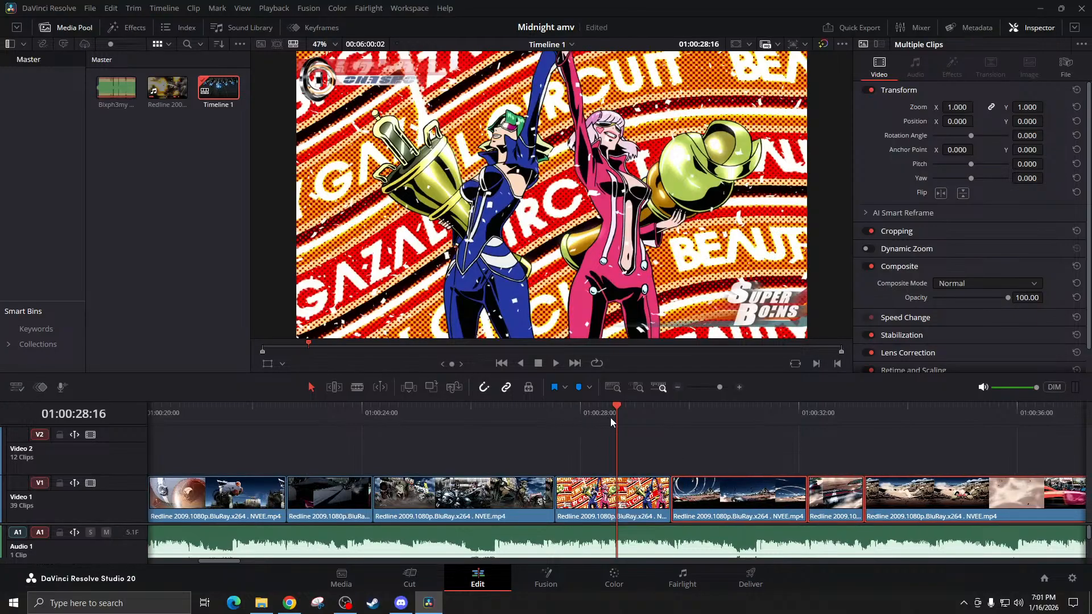
Play the tightened sequence from 01:00:26:15 to 01:00:48:16 to review the cuts
left_click(508, 414)
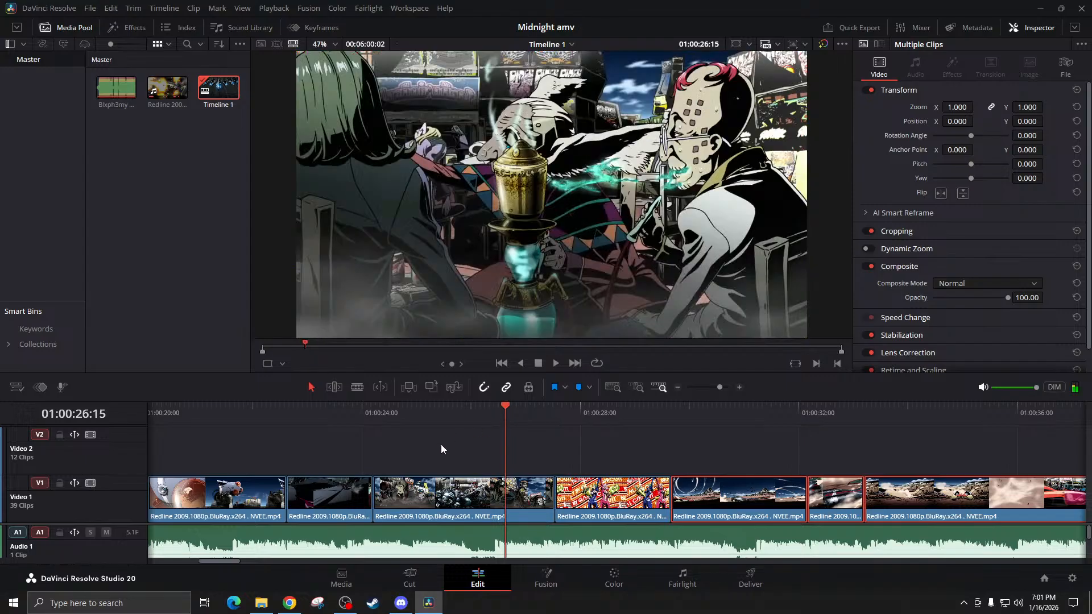
key("space")
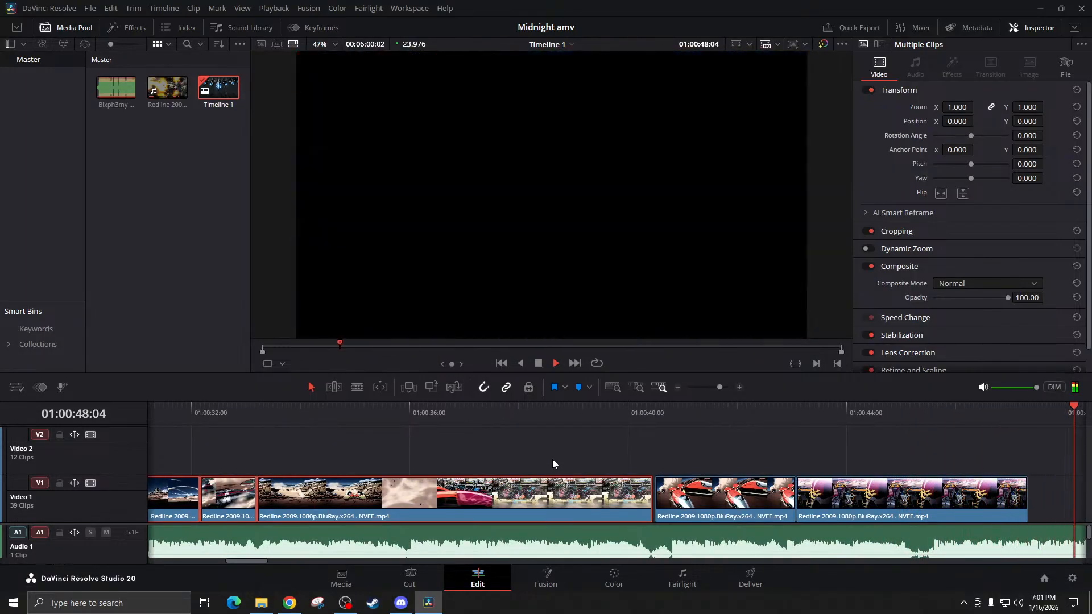
key("space")
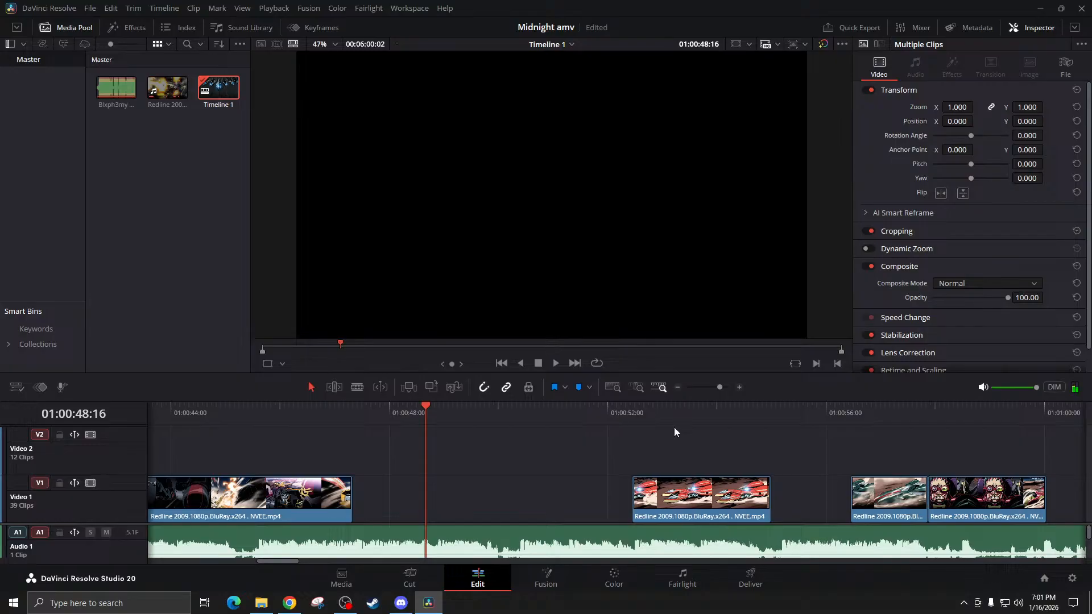
Pull the dark desert chase clip at about 01:04:03 out of Video 1, preview it, and place it on Video 2 near 01:00:47
left_click(678, 389)
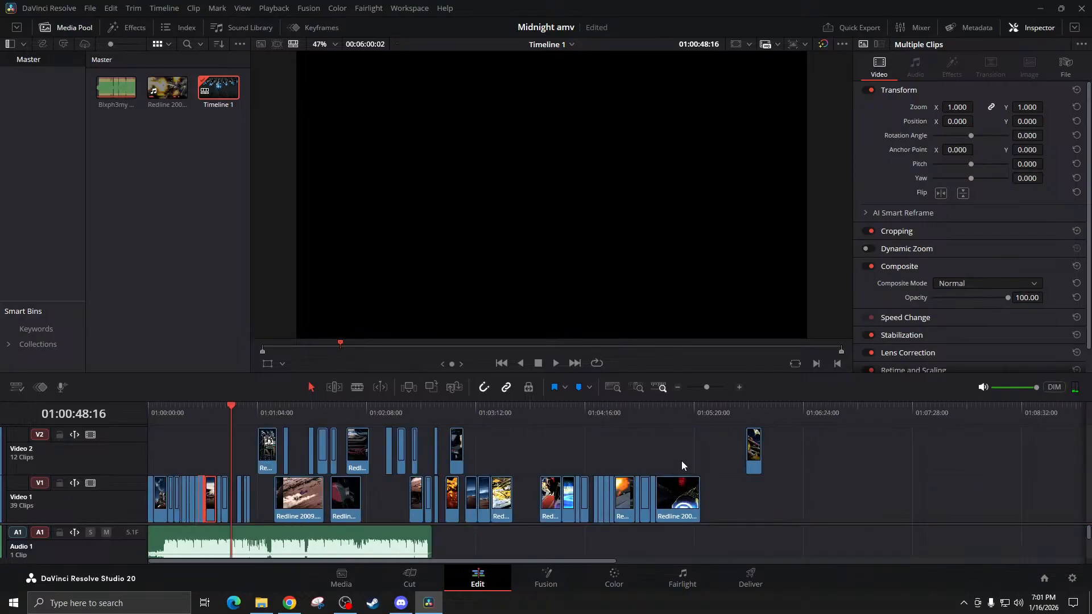
left_click_drag(563, 499, 527, 446)
left_click(513, 418)
key("space")
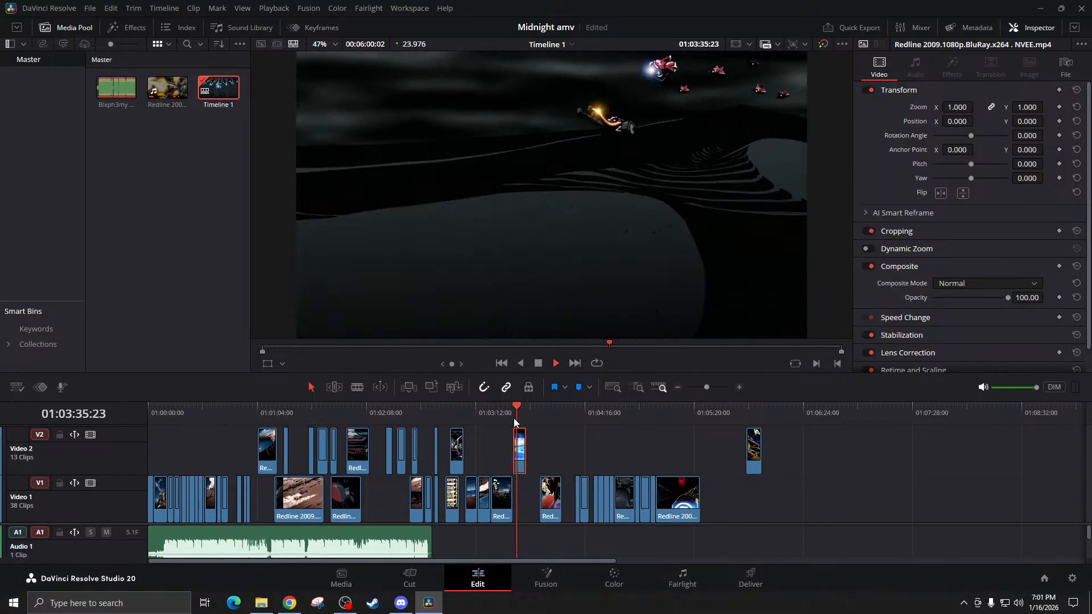
key("space")
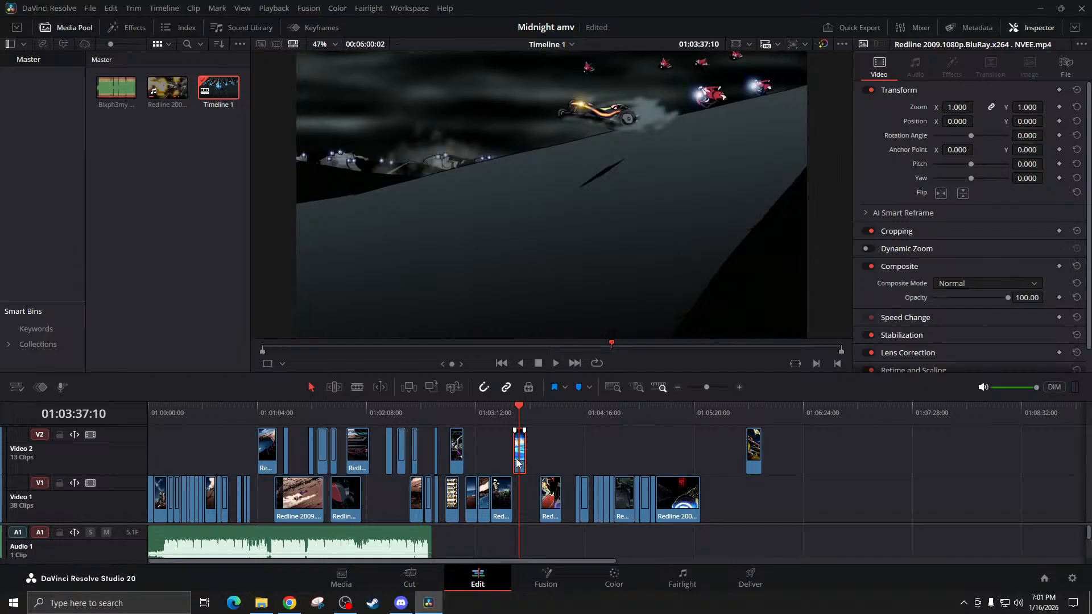
left_click_drag(516, 462, 305, 456)
left_click_drag(236, 453, 236, 453)
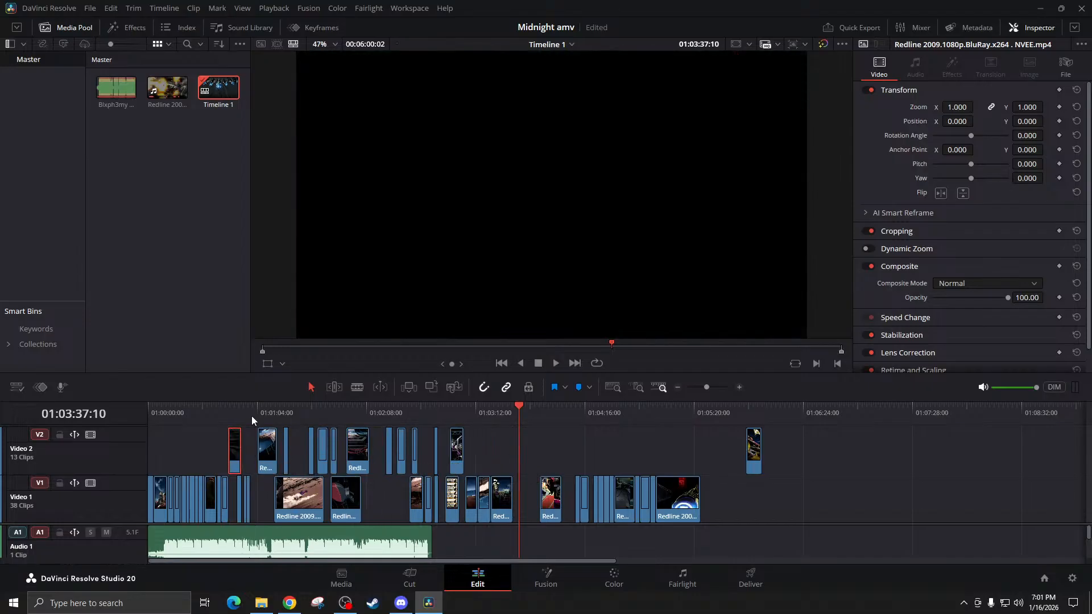
Align the start of the desert chase clip on Video 2 with the end of the Video 1 clip at 01:00:47:08
left_click(222, 414)
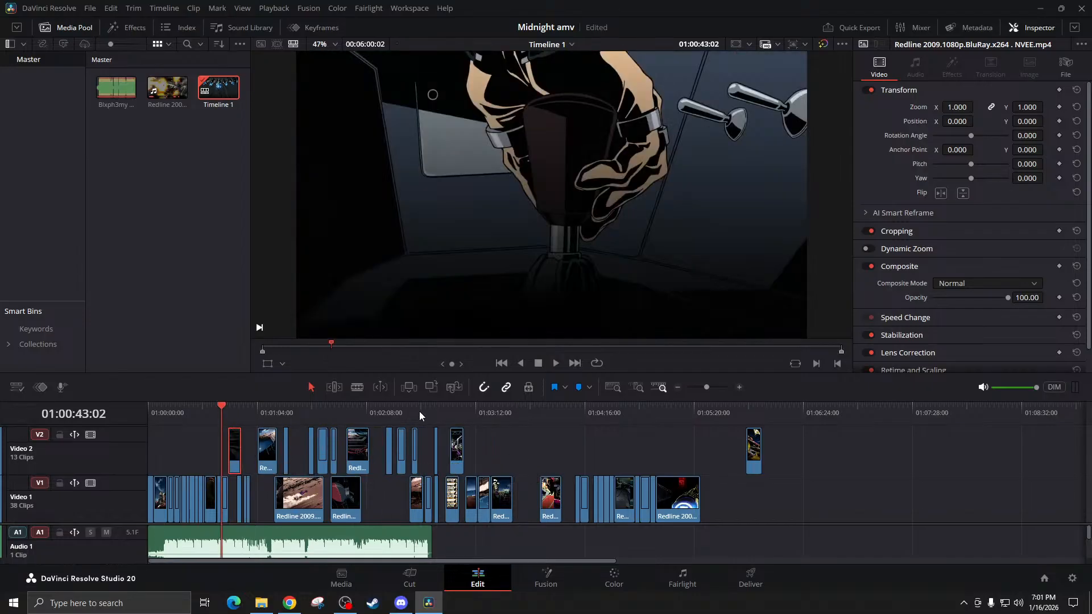
left_click(739, 387)
left_click(739, 387)
left_click(739, 388)
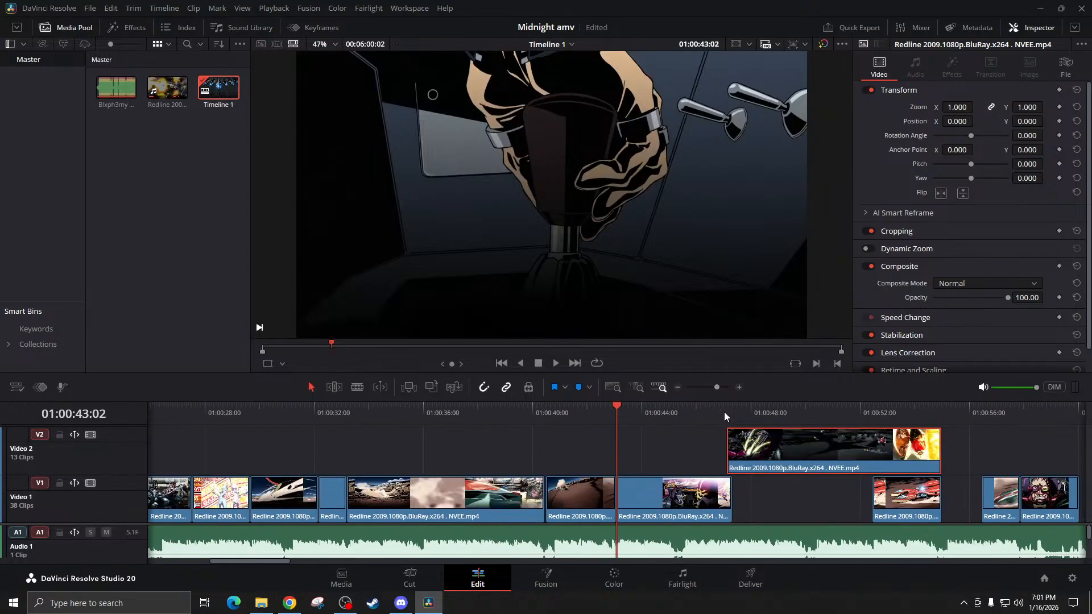
left_click_drag(729, 444, 735, 443)
Play the desert chase clip from 01:00:47:08 to 01:00:54:22 to check it against the song
left_click(734, 411)
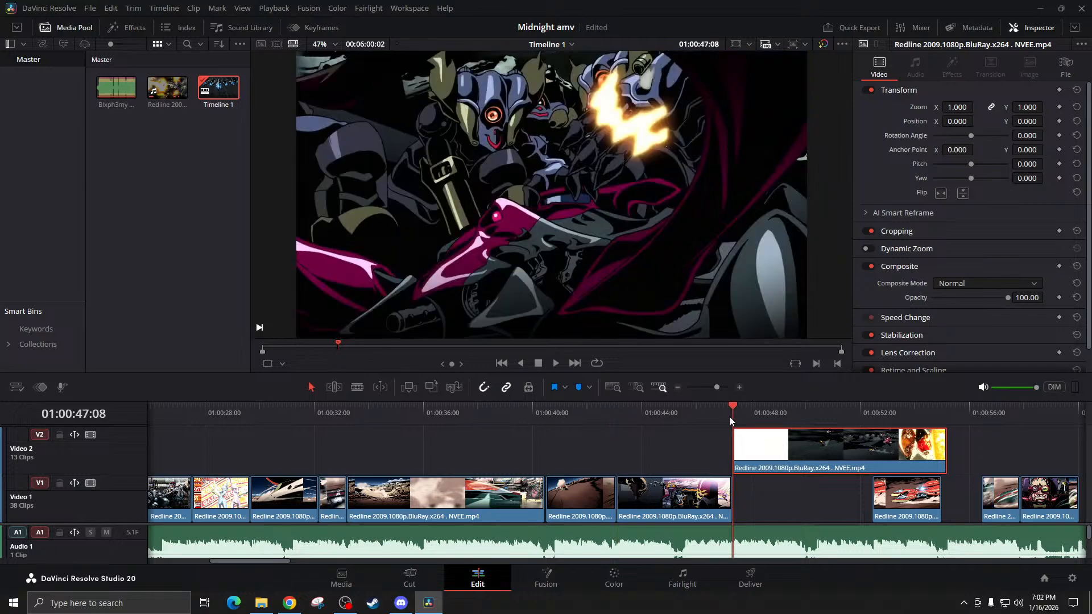
key("space")
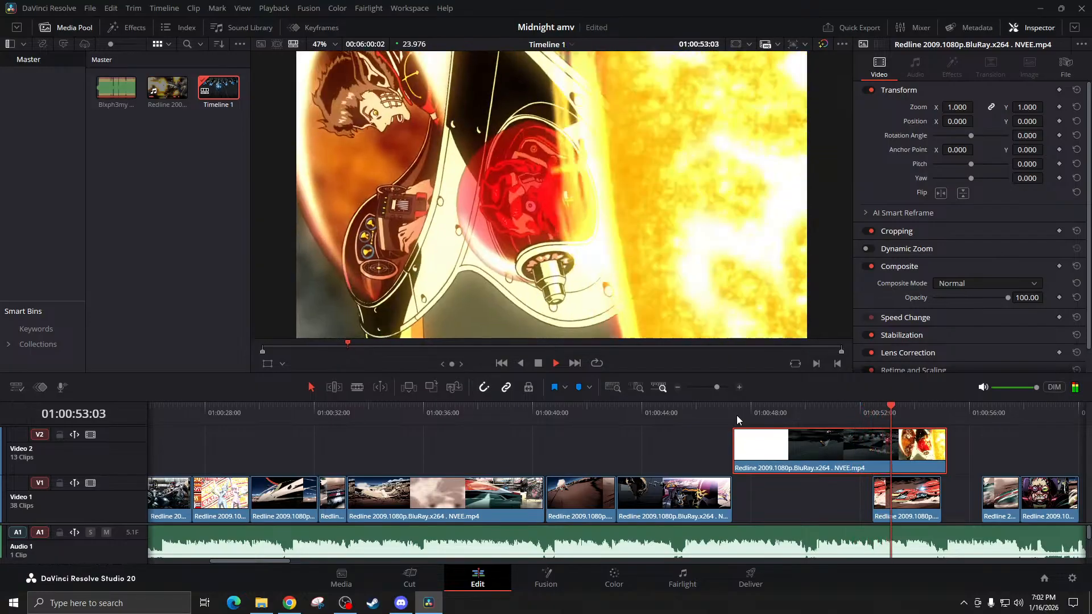
key("space")
scroll(789, 462, "right", 2)
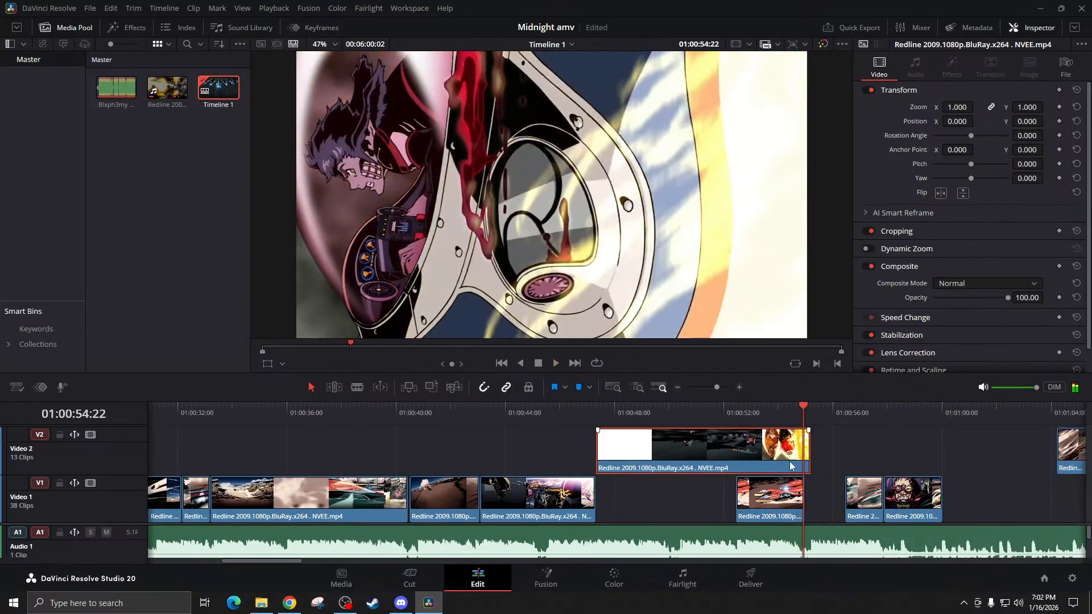
Split the desert chase clip at 01:00:48:19, remove its opening part, and move the rest back to start at 01:00:47:08
left_click(657, 415)
left_click(636, 412)
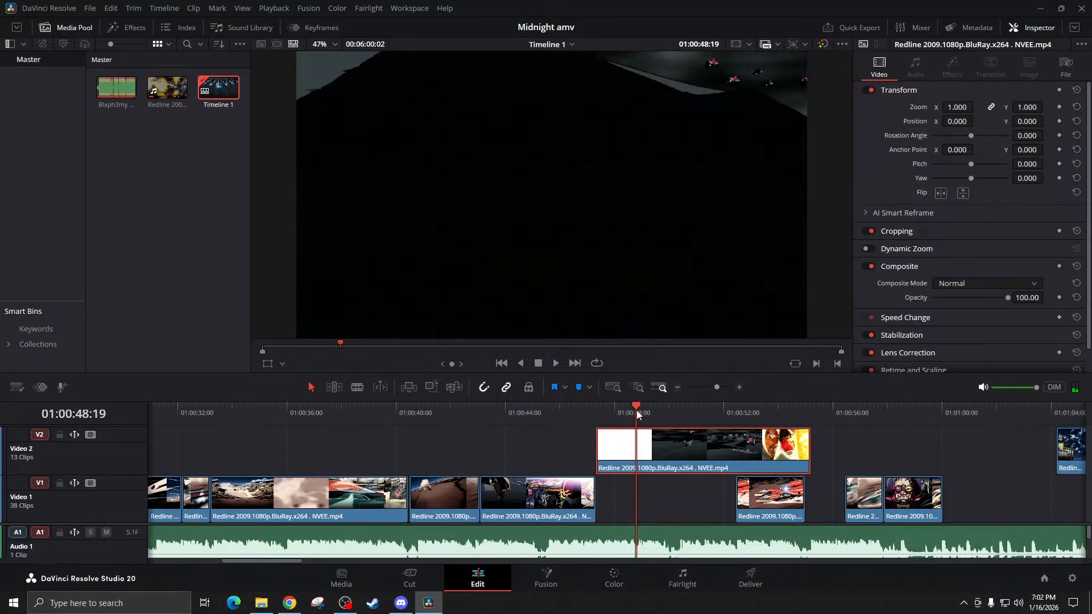
mouse_move(636, 411)
left_mouse_down()
mouse_move(647, 410)
mouse_move(636, 408)
left_mouse_up()
key("ctrl+b")
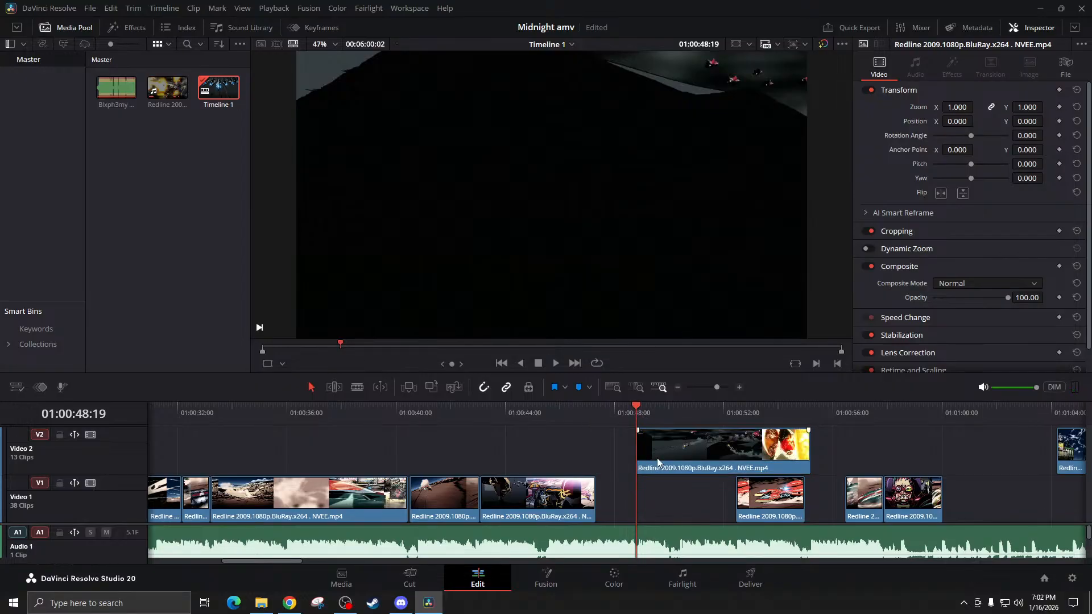
left_click_drag(692, 450, 652, 455)
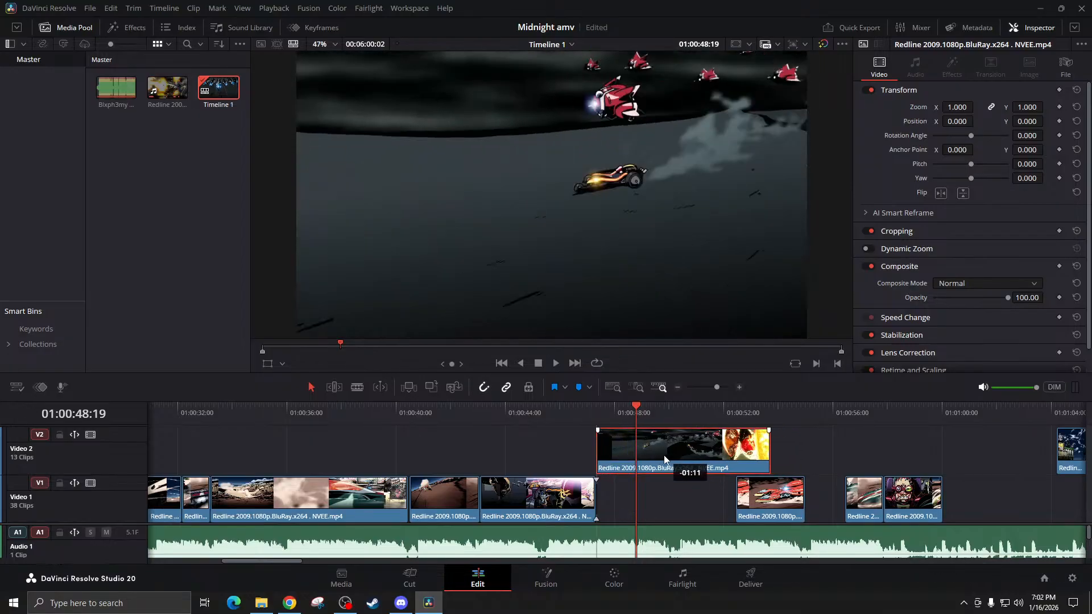
Split the desert chase clip on Video 2 at 01:00:51:12 and delete the part after the cut
left_click(544, 415)
key("space")
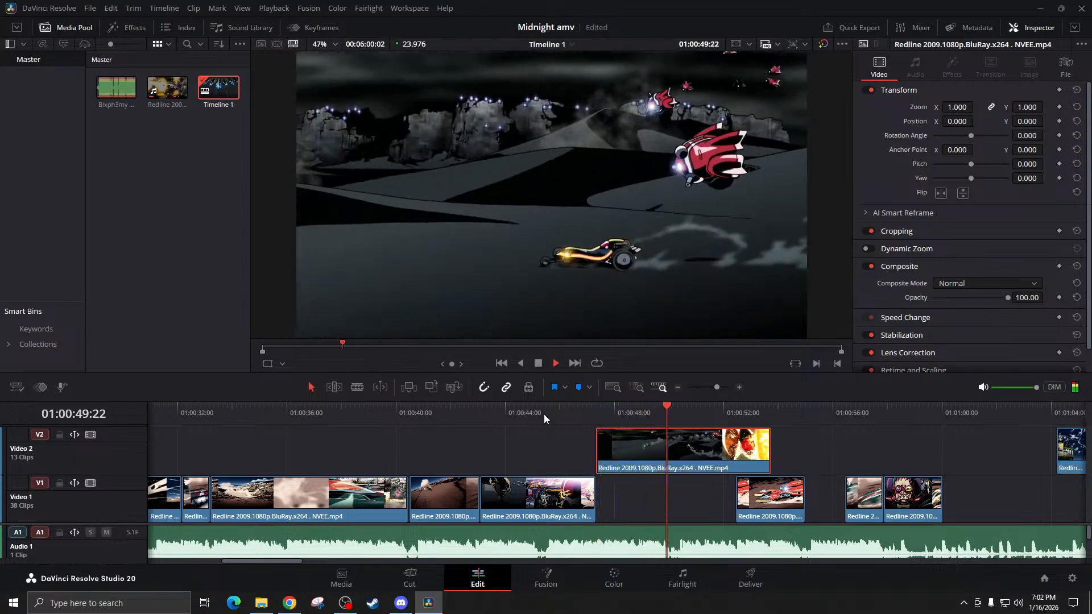
key("space")
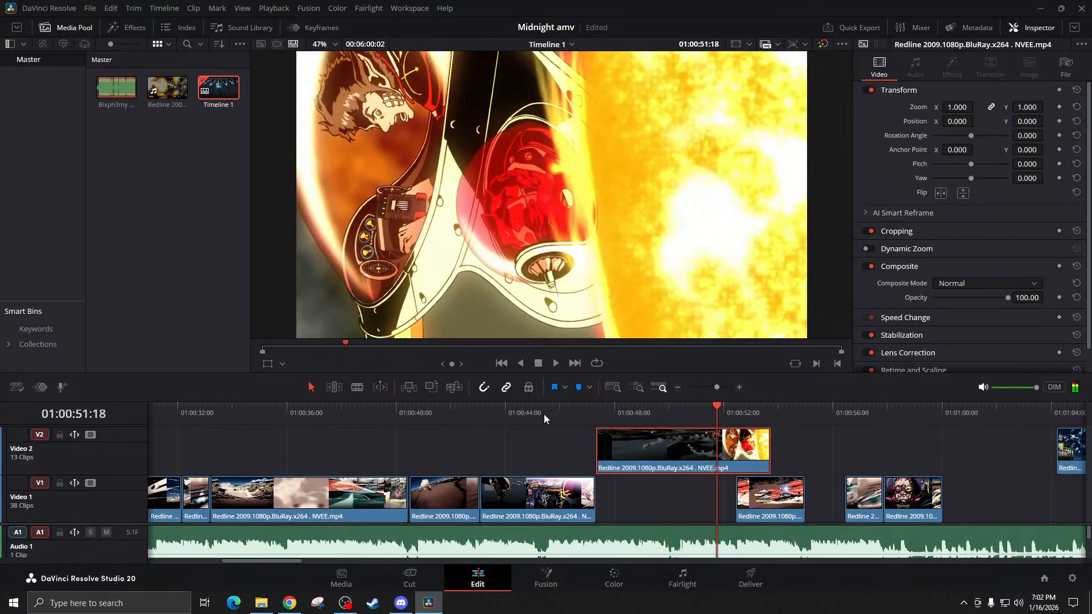
left_click_drag(697, 415, 710, 417)
key("ctrl+b")
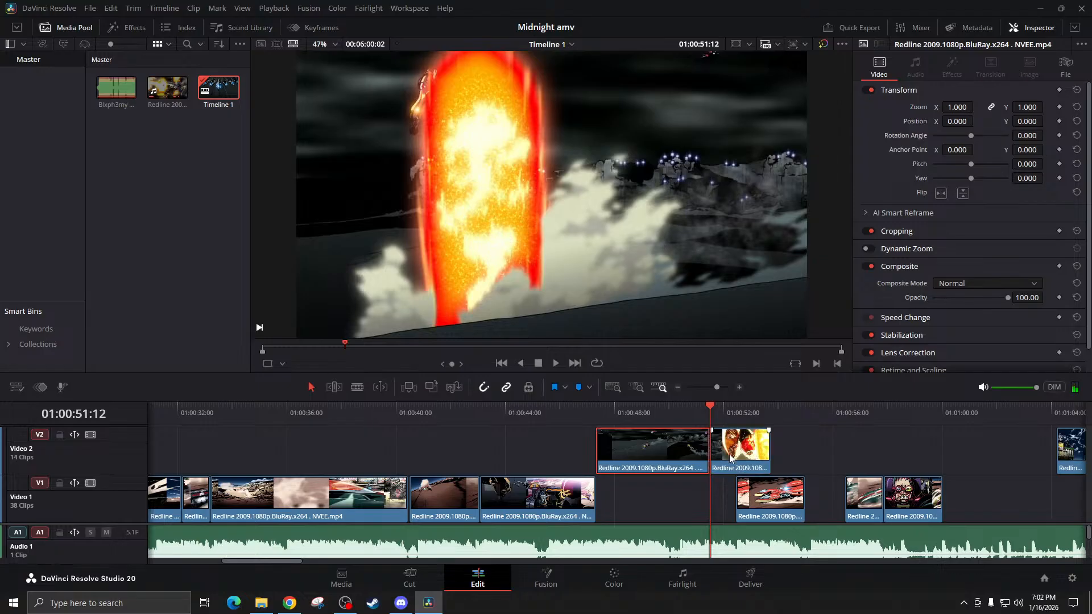
key("Delete")
Play back the edit around the shortened Video 2 clip to examine the gaps and clip timing up to the crowd clip at 01:01:04
left_click(568, 421)
key("space")
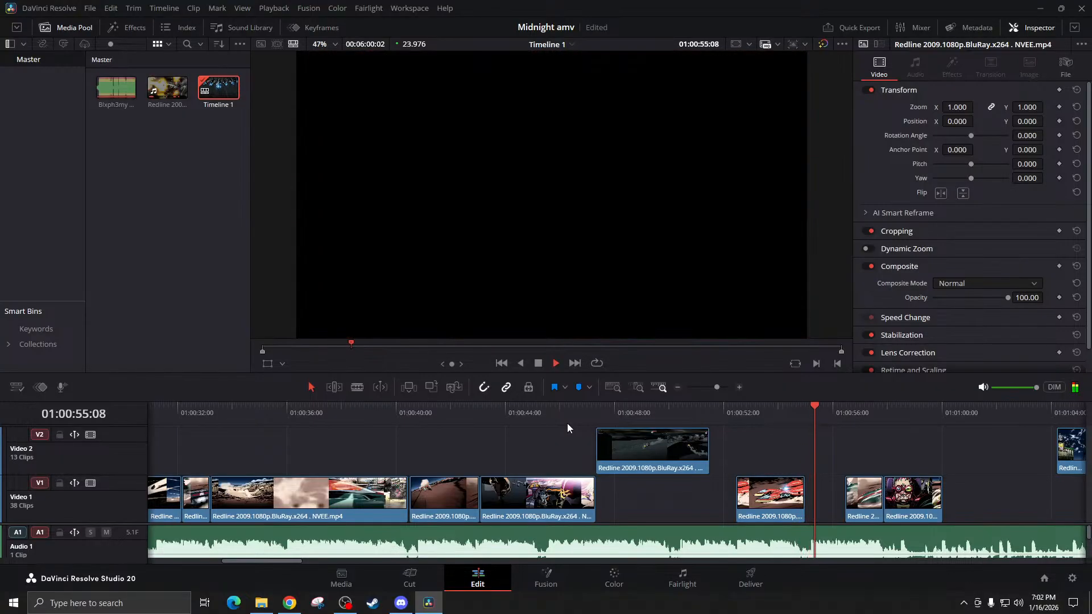
key("space")
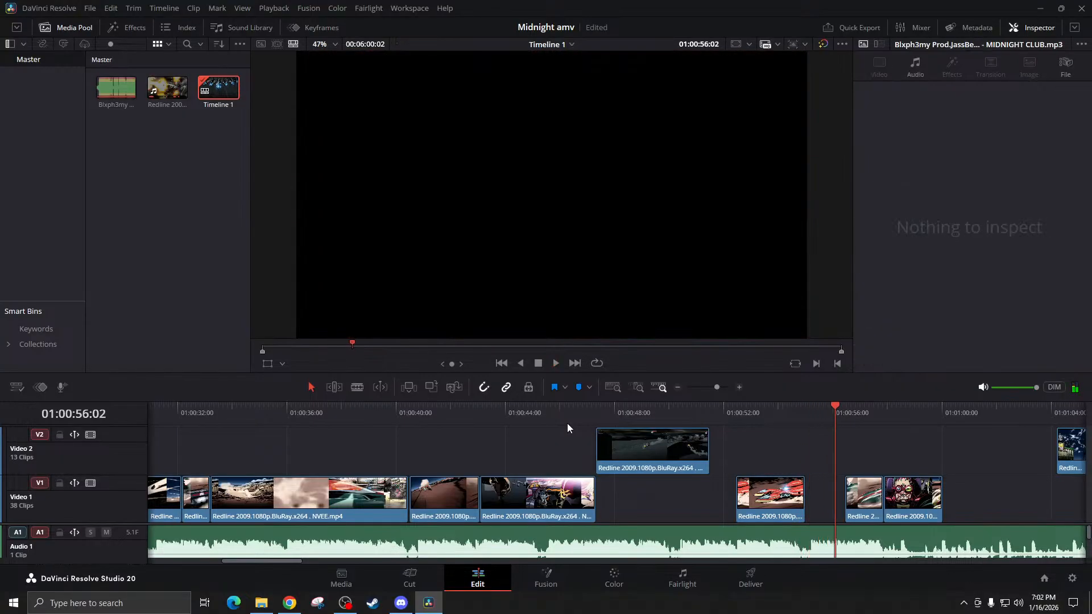
key("space")
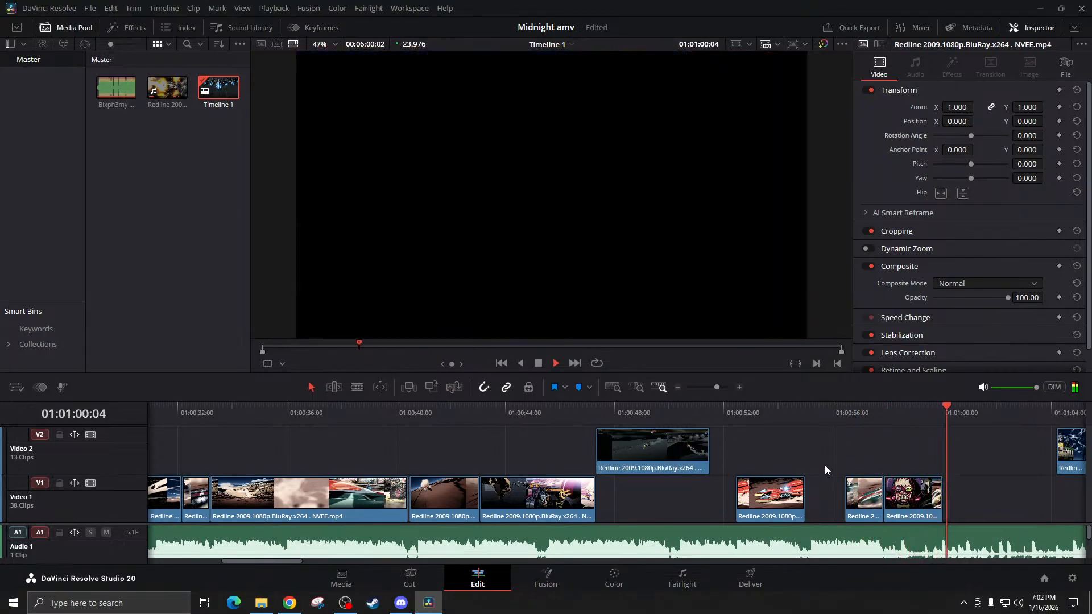
key("space")
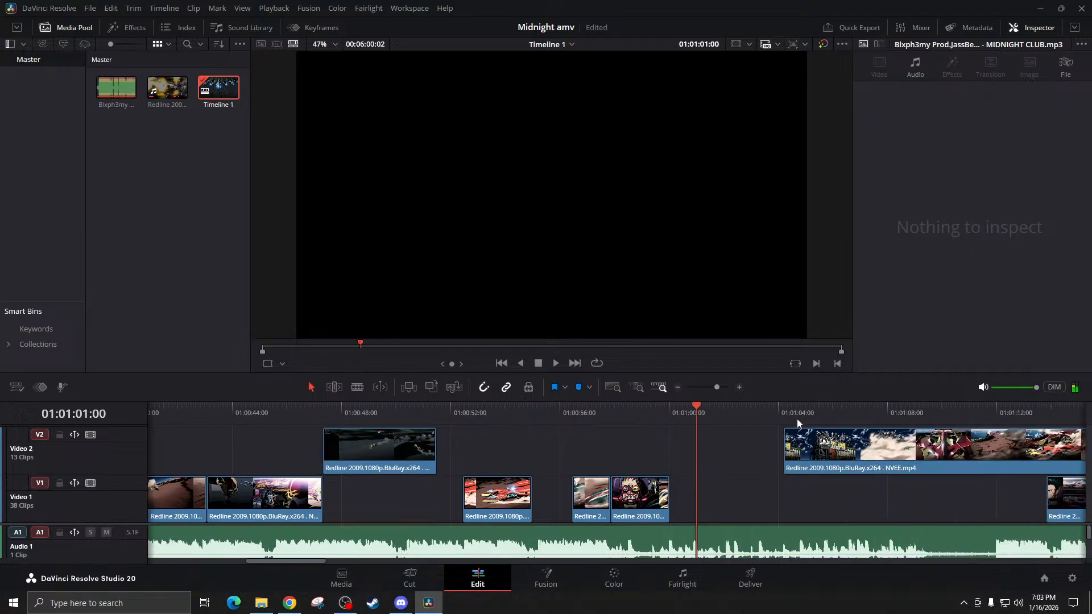
left_click(780, 415)
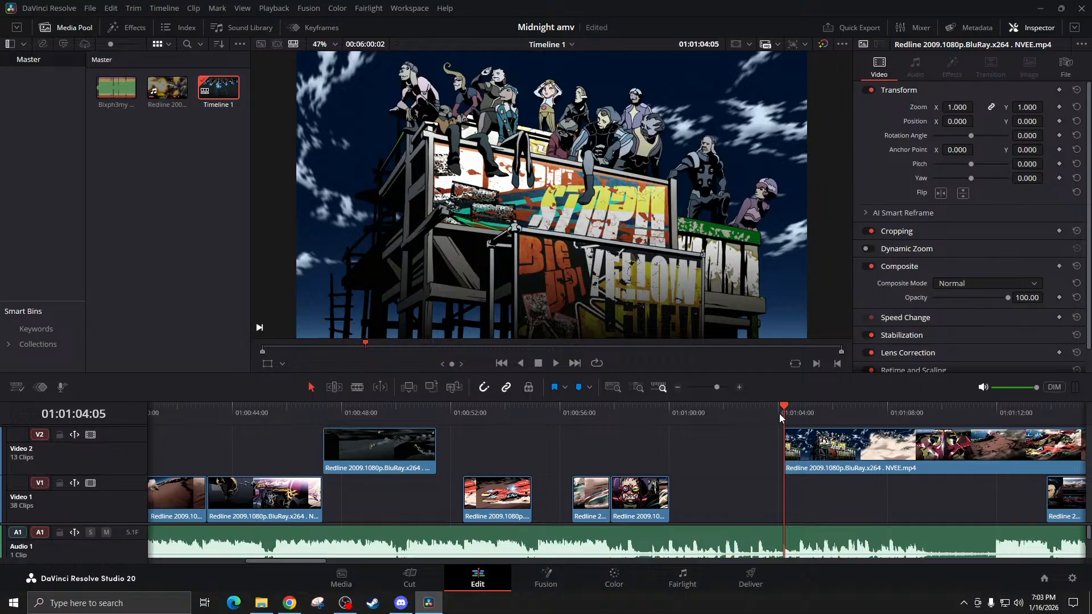
left_click(418, 409)
key("space")
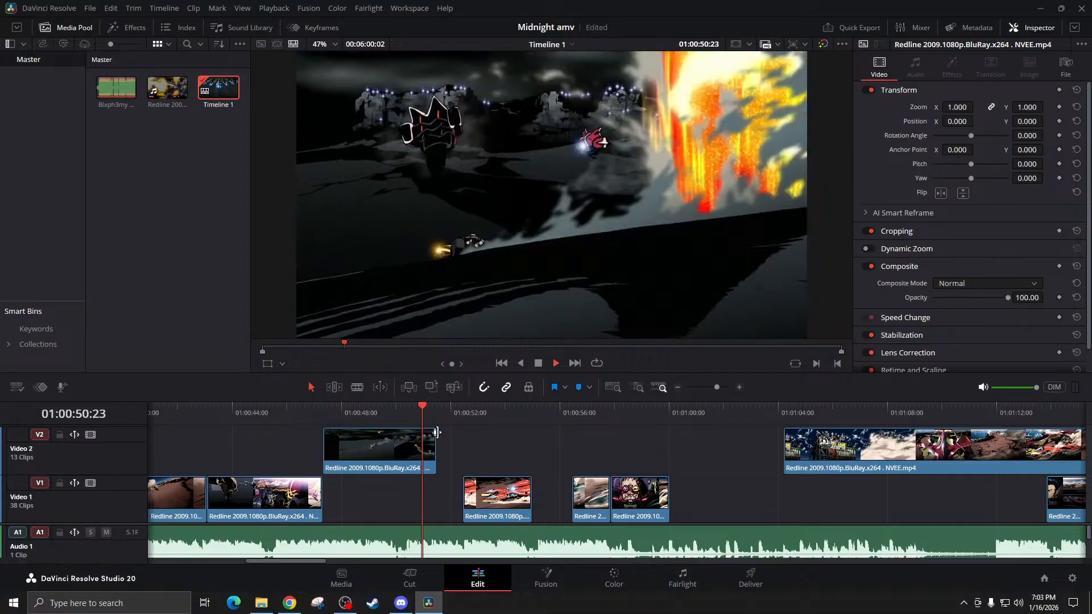
key("space")
Disable the Video 2 track and play back the long Video 1 clip from its start at 01:01:13:20
scroll(697, 459, "right", 4)
scroll(698, 459, "right", 4)
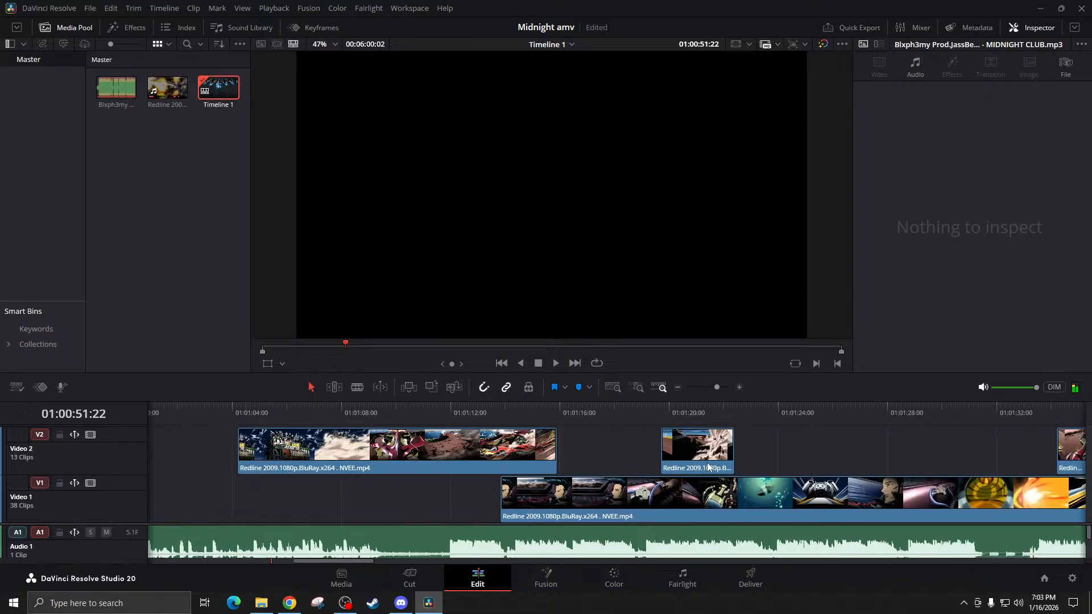
mouse_move(610, 414)
left_mouse_down()
mouse_move(821, 415)
mouse_move(624, 415)
left_mouse_up()
left_click(546, 511)
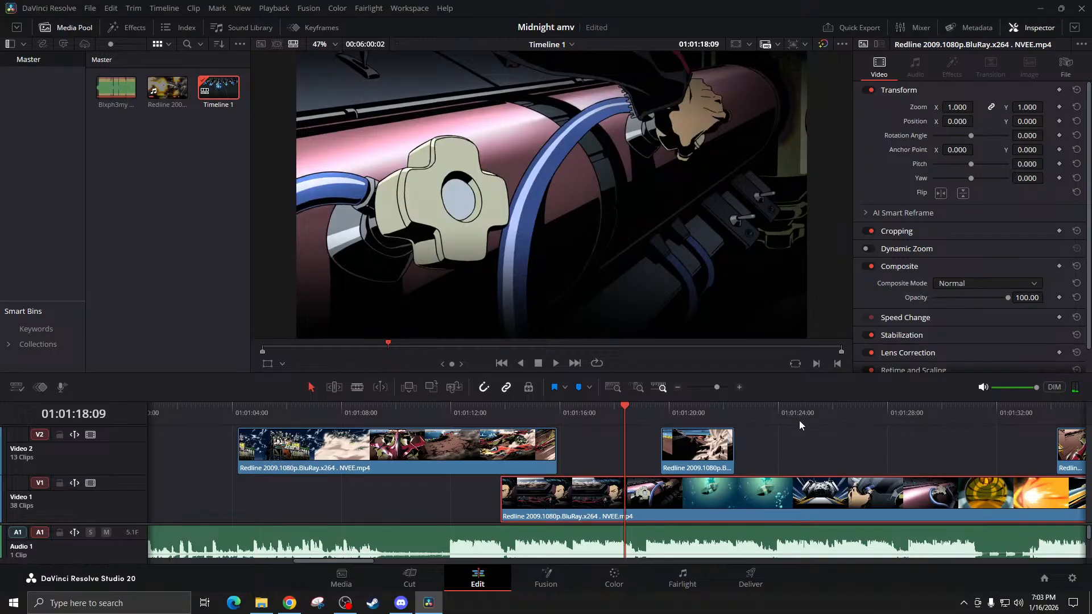
left_click(91, 434)
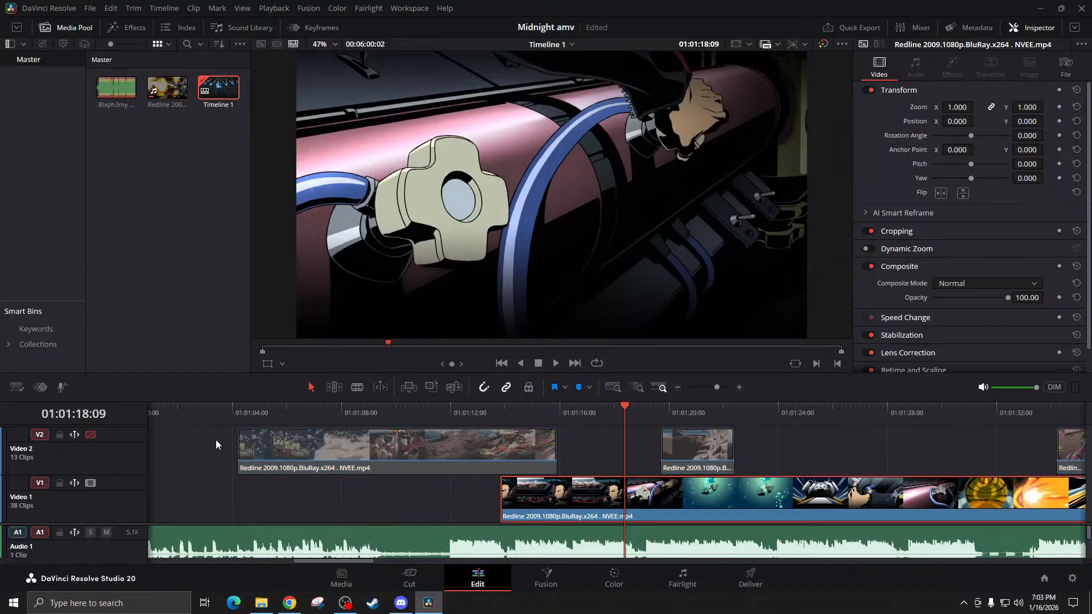
left_click(505, 418)
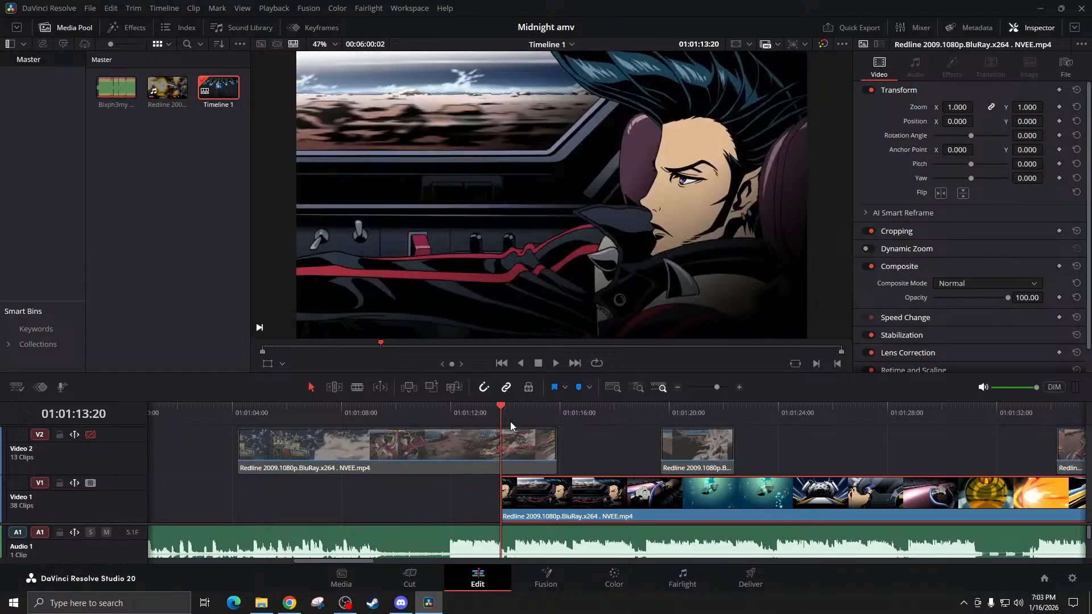
key("space")
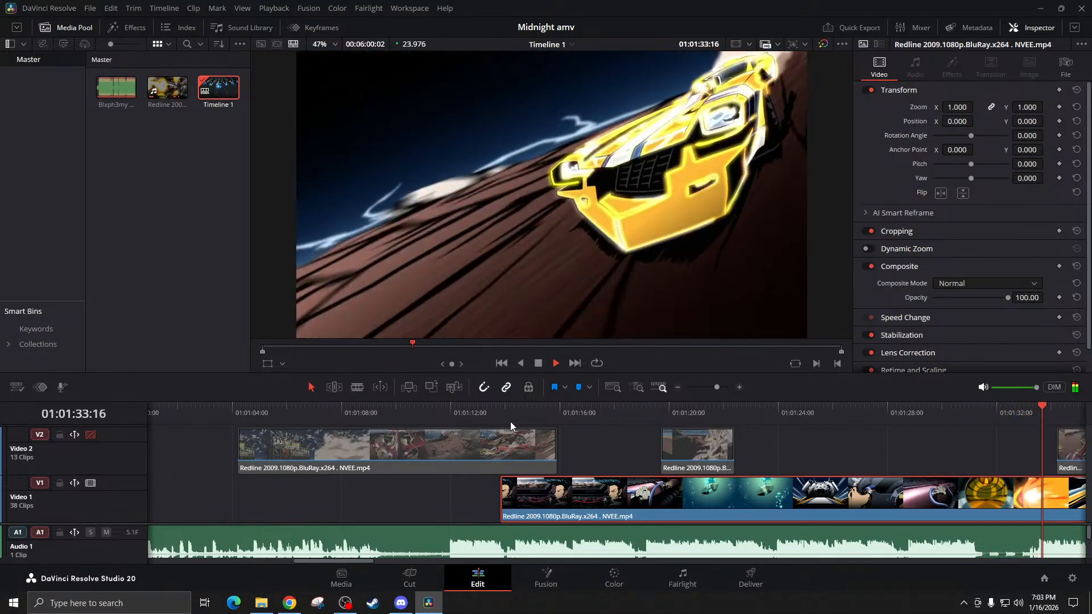
key("space")
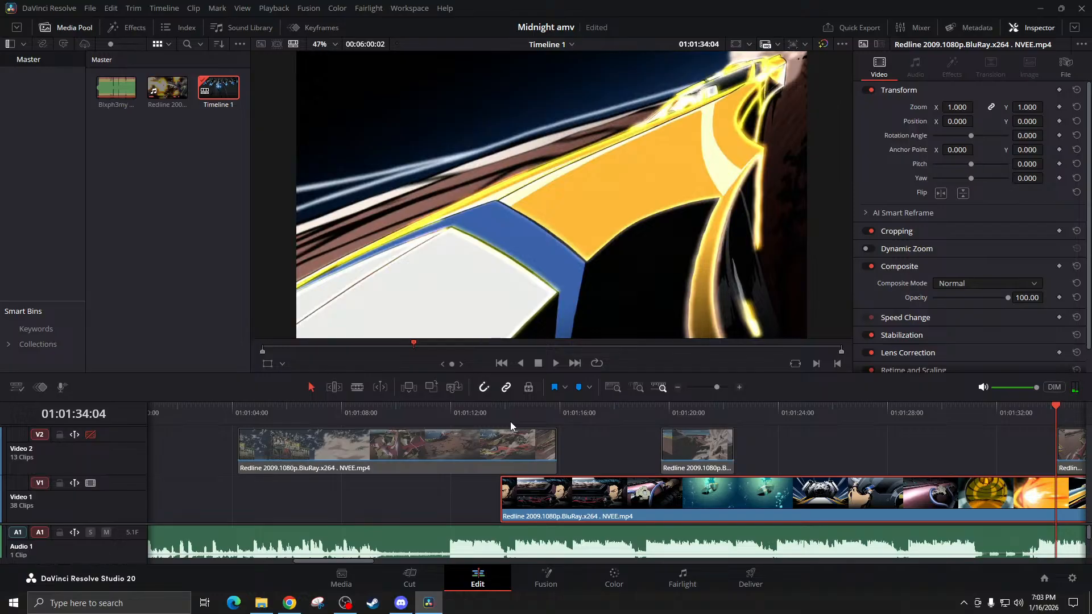
Split the long Video 1 clip at 01:01:27:07, delete the part before the cut, and review the remaining footage
left_click(888, 414)
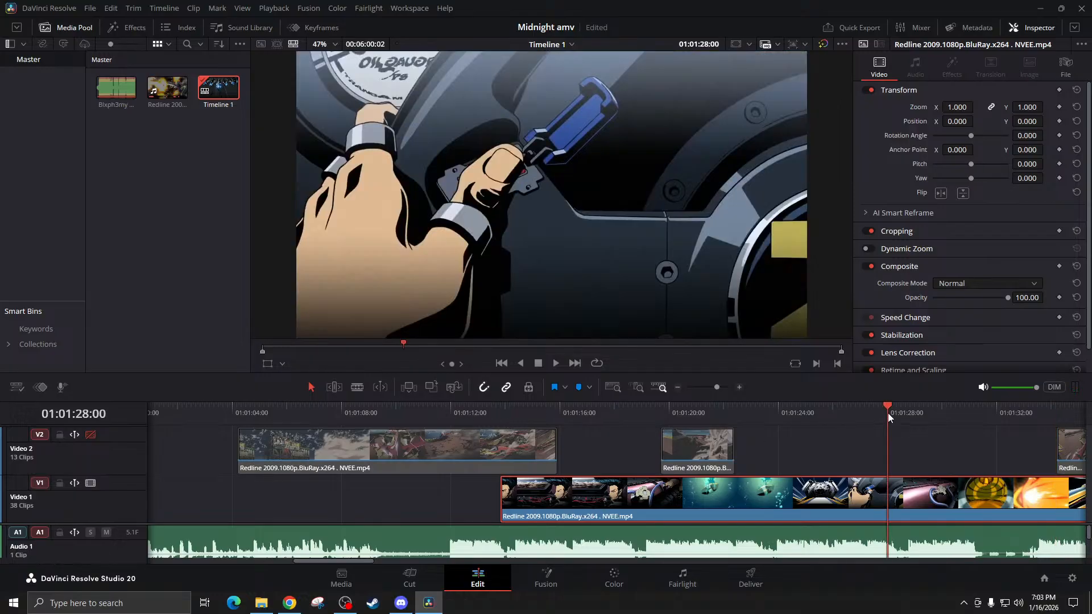
key("space")
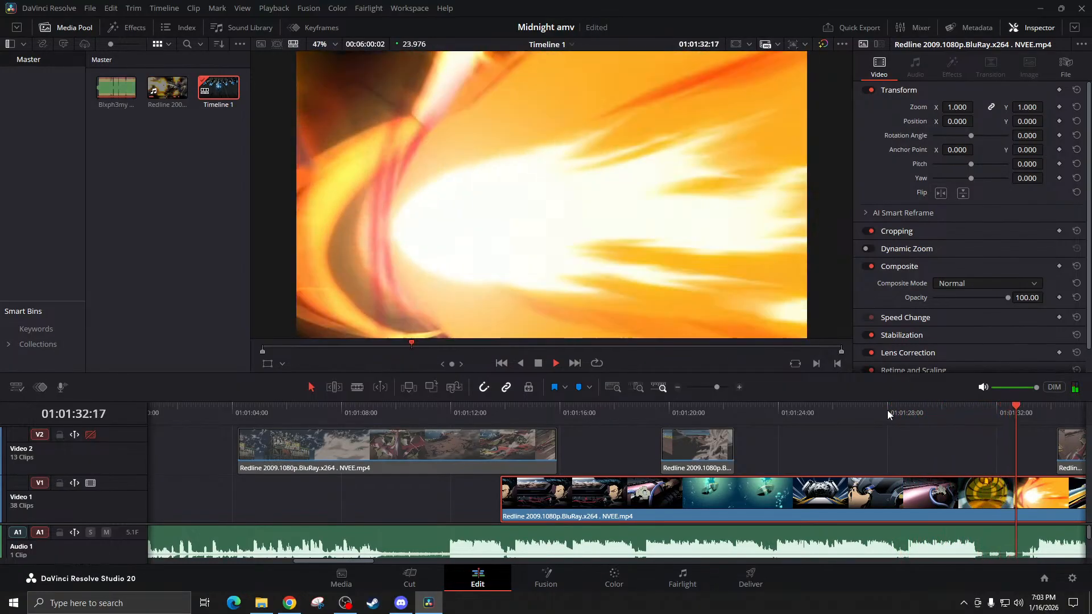
key("space")
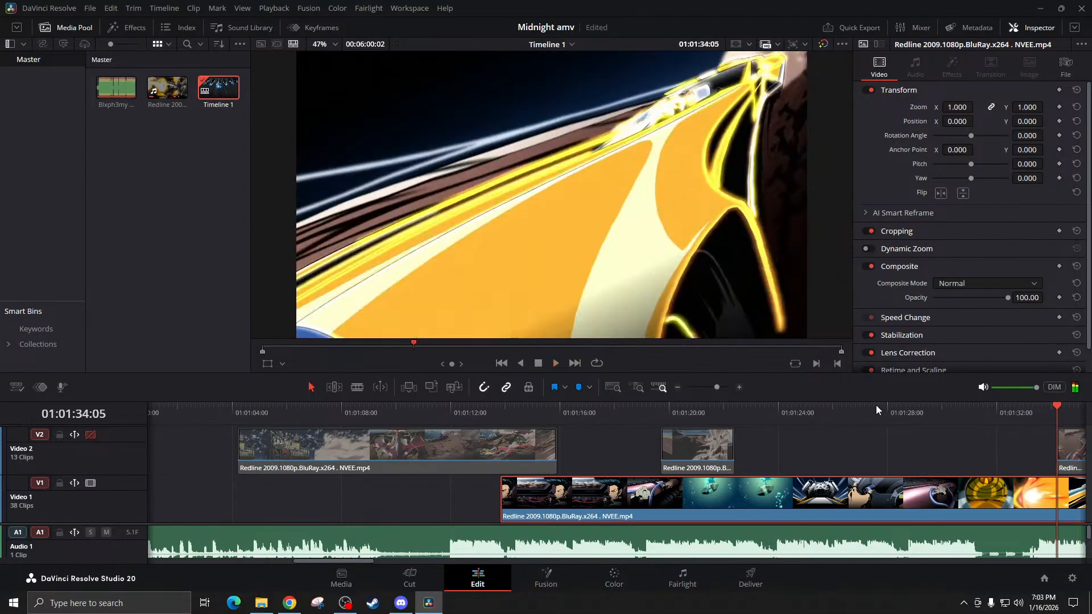
left_click_drag(779, 414, 849, 413)
key("space")
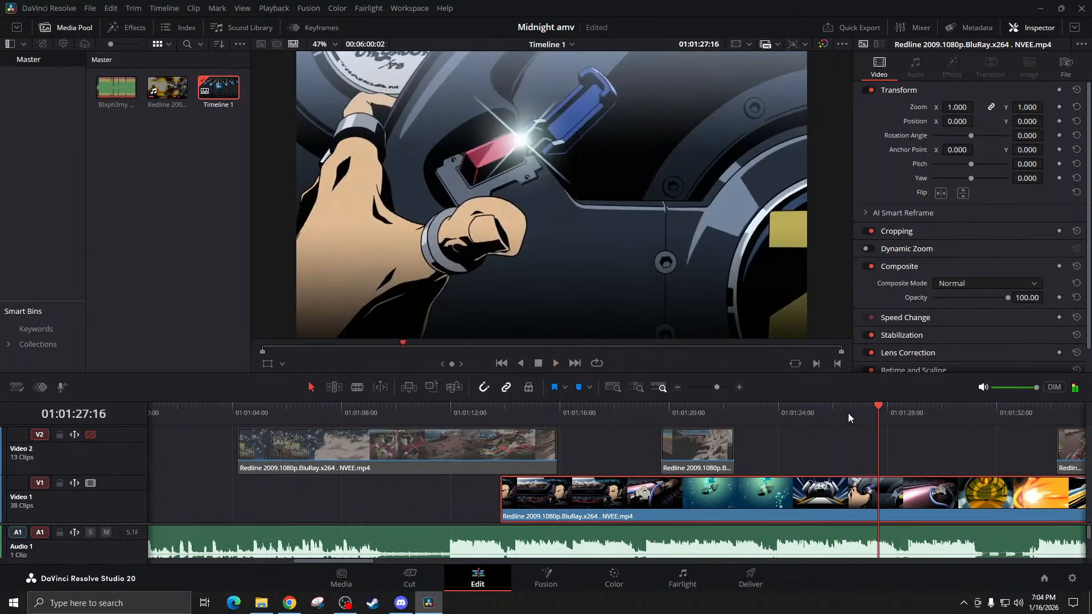
left_click_drag(851, 412, 867, 411)
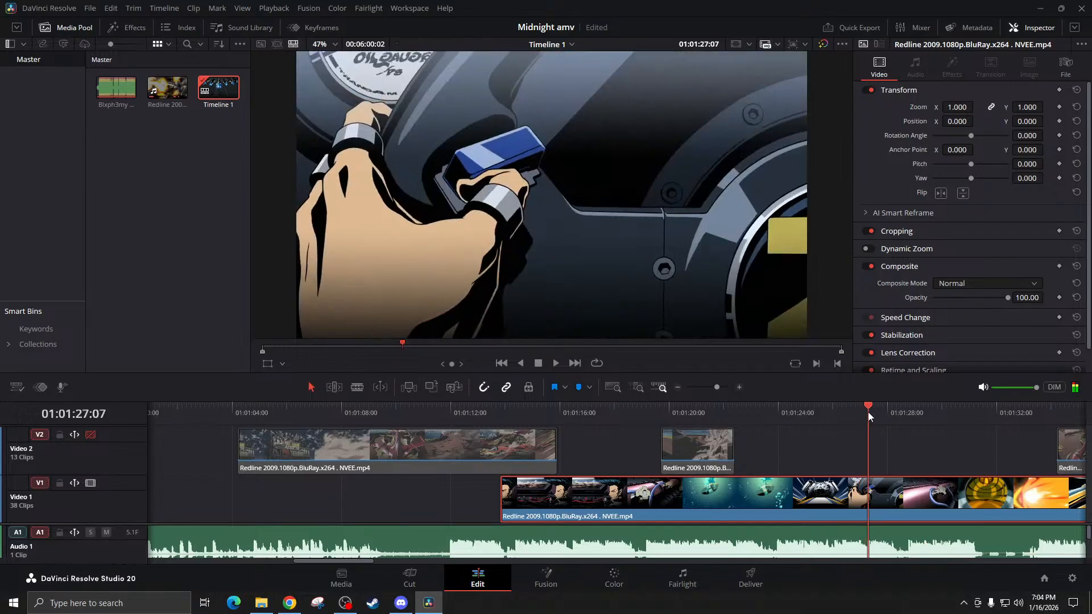
key("ctrl+b")
key("BackSpace")
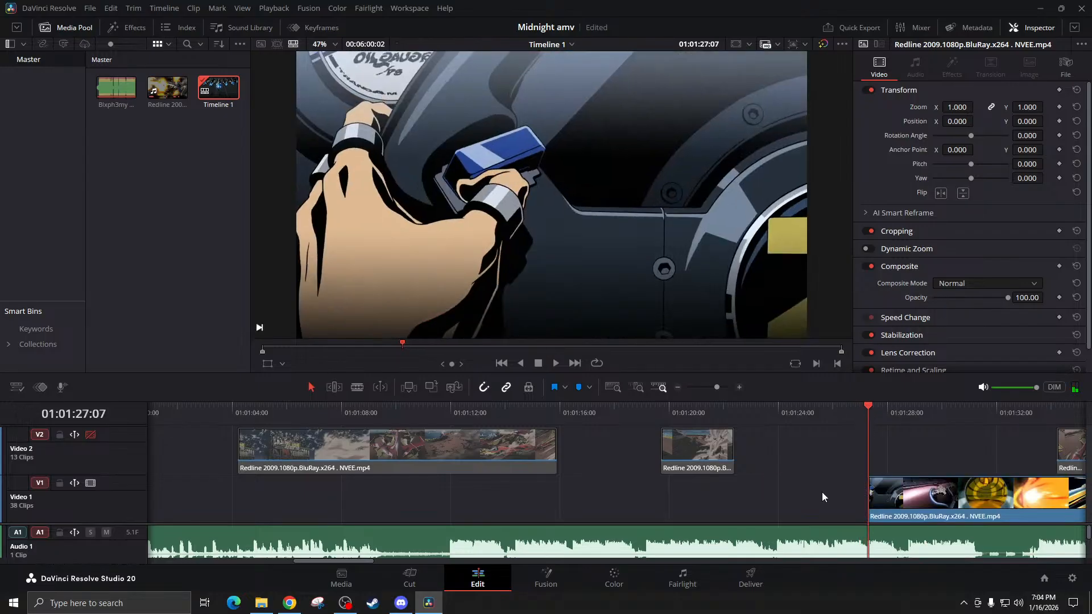
key("space")
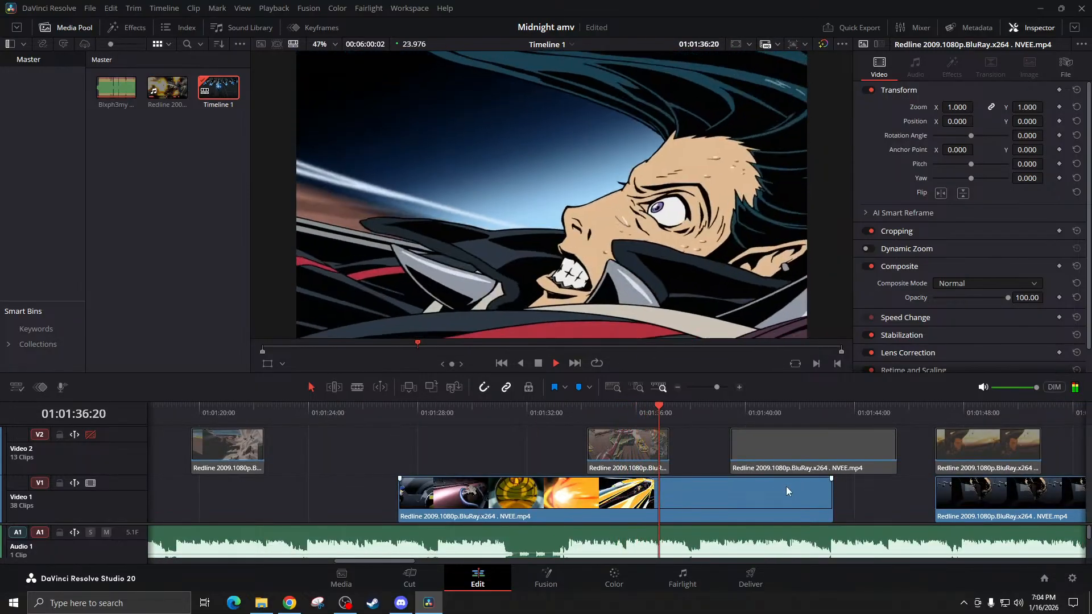
key("space")
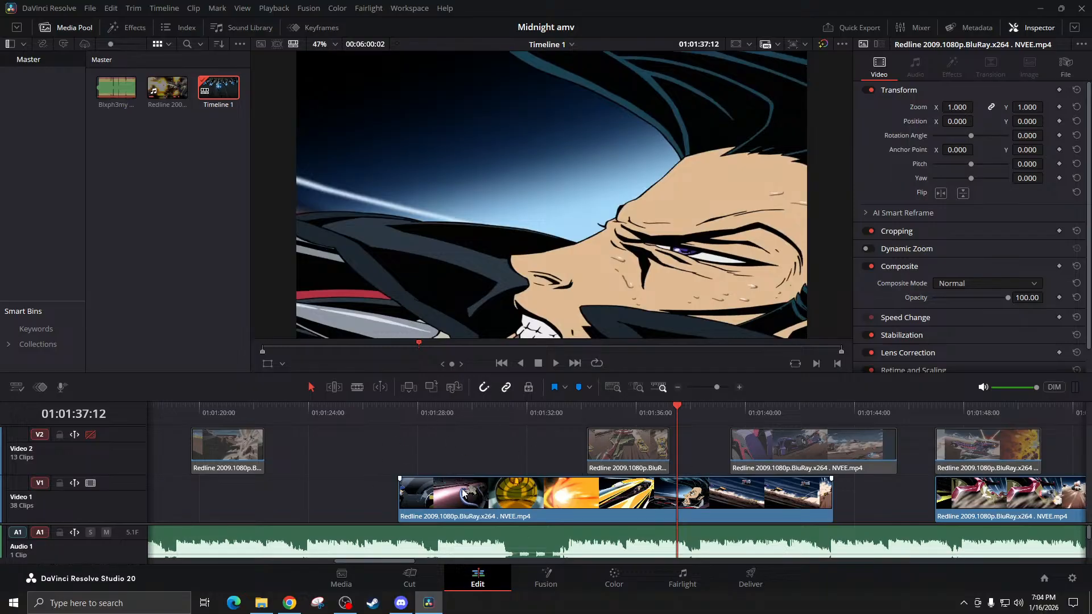
Move the red car clip from Video 1 to Video 2 at 01:01:01:06 and shift the two short Video 1 clips beside it later
scroll(850, 487, "right", 6)
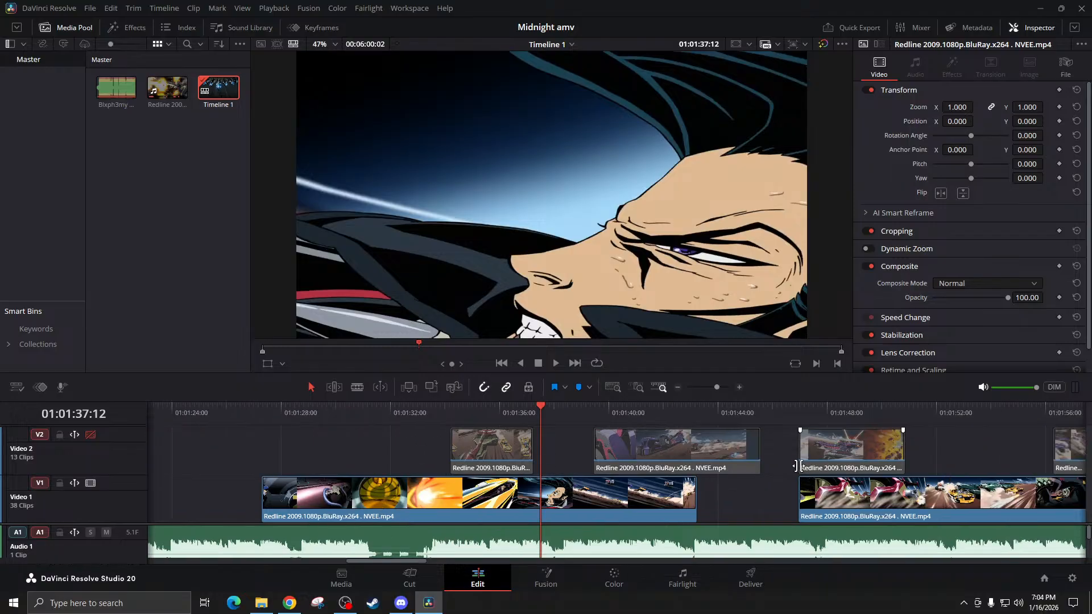
scroll(769, 462, "left", 20)
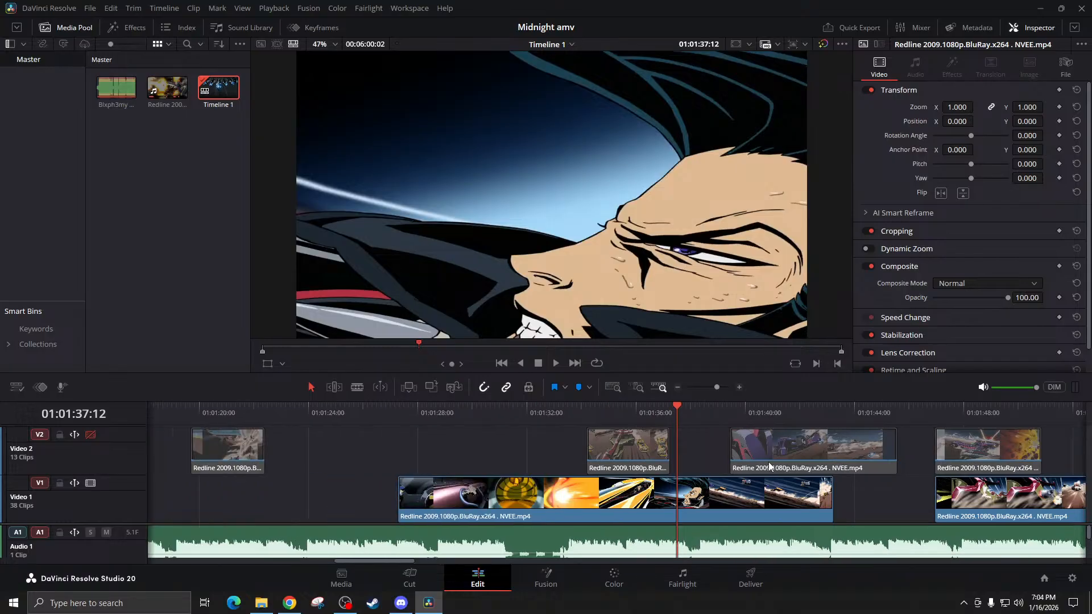
scroll(768, 462, "left", 1)
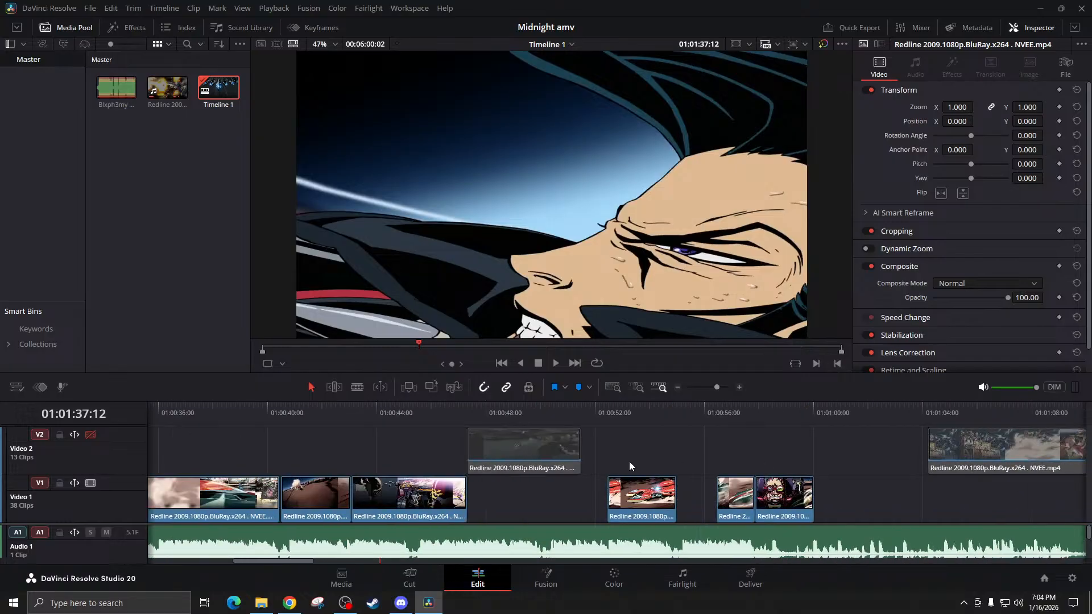
left_click_drag(641, 503, 844, 464)
left_click_drag(694, 452, 856, 444)
Re-enable the Video 2 track to play back the moved clips from 01:01:01:06, and save the project
left_click(846, 415)
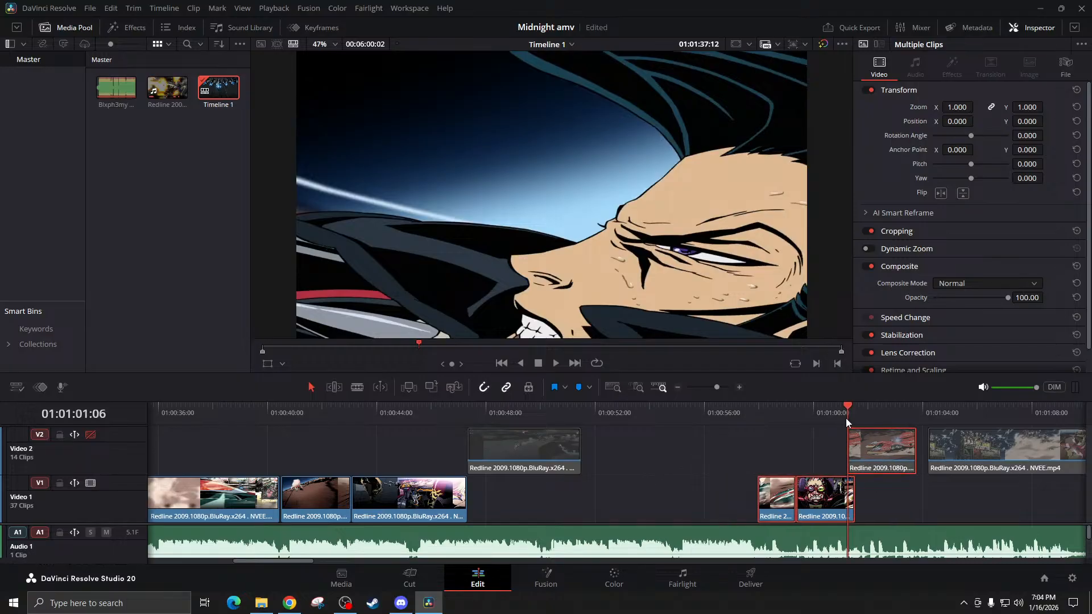
left_click(90, 435)
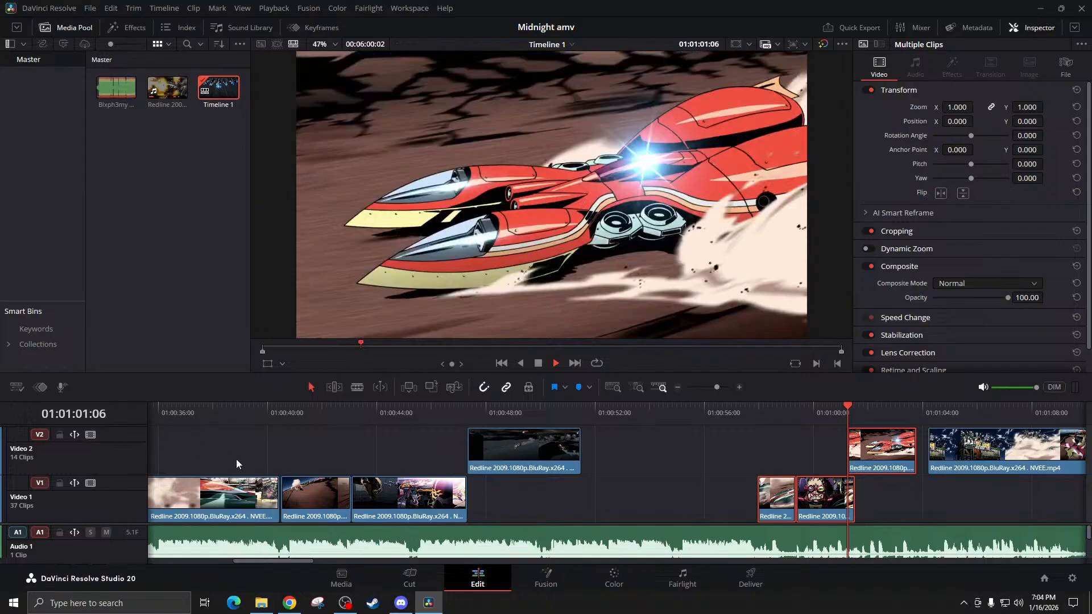
key("space")
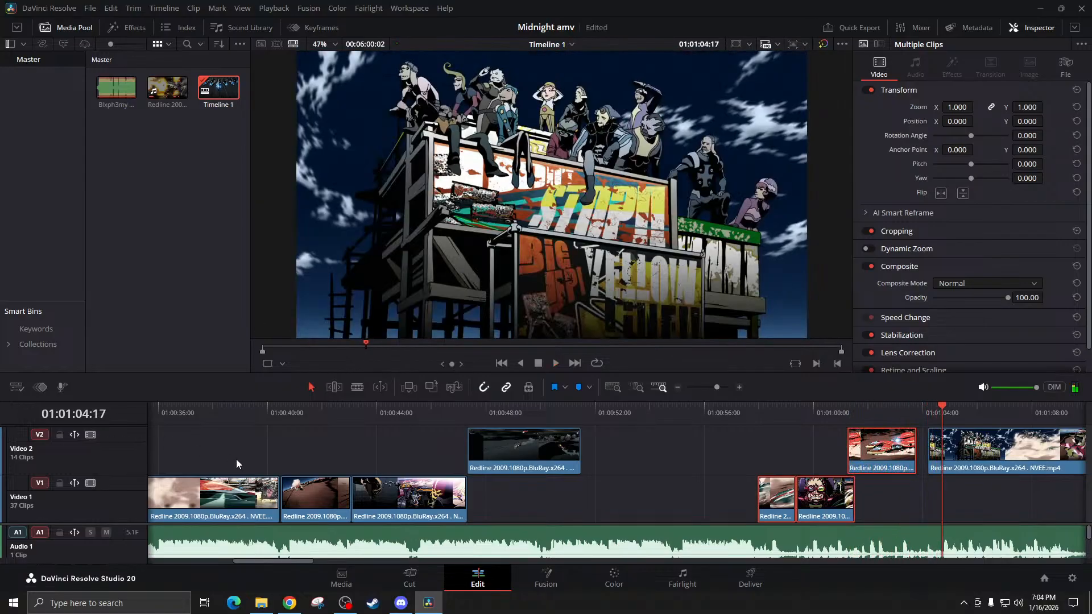
key("ctrl+s")
Play back the dark desert clip and the gap after it from 01:00:50:00, and review later footage from about 01:01:34
left_click(540, 412)
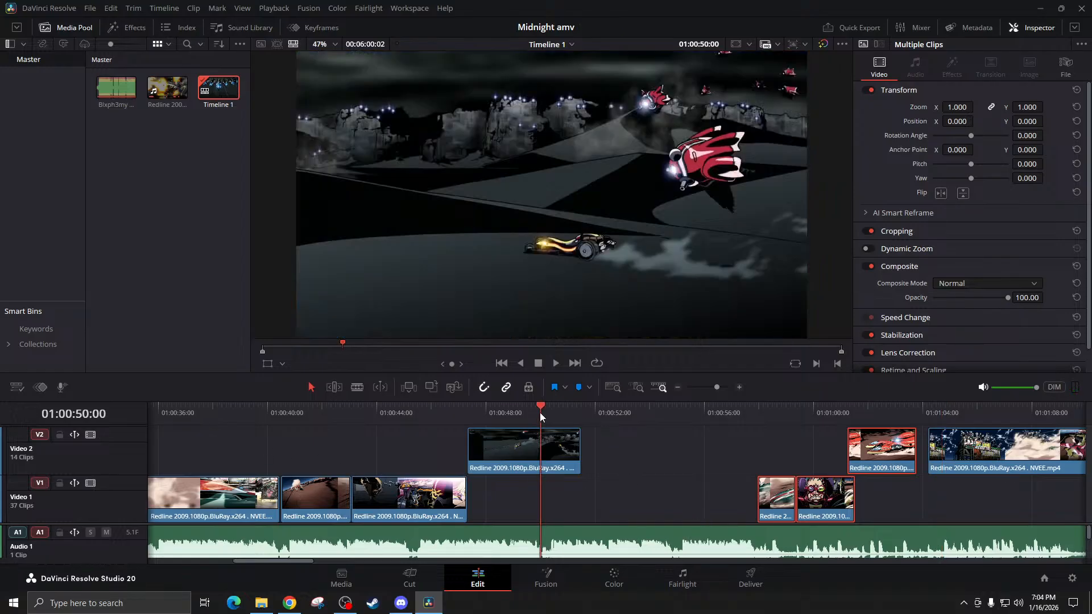
key("space")
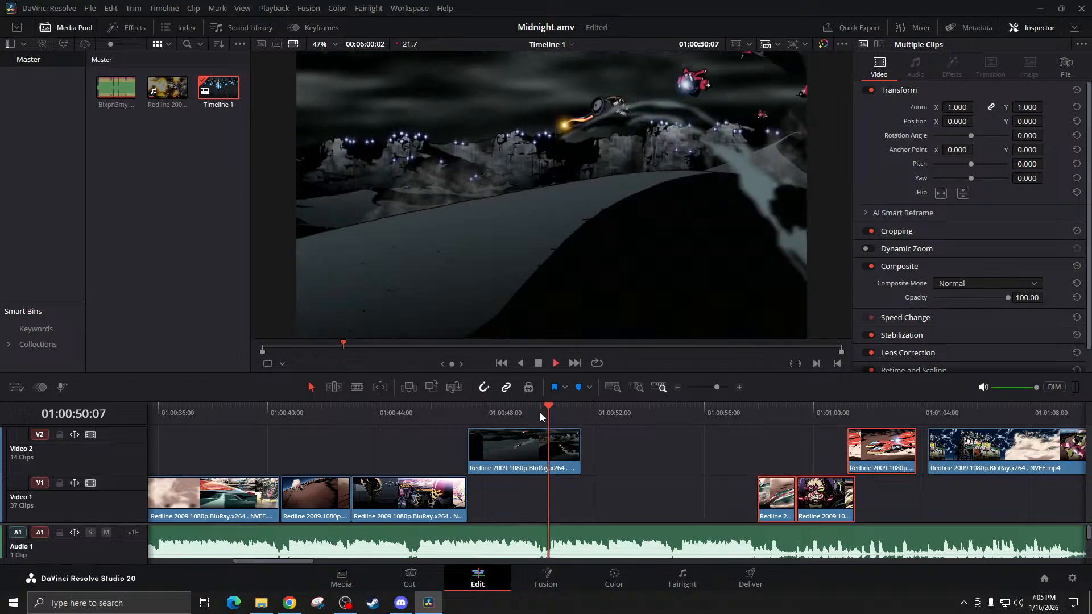
key("space")
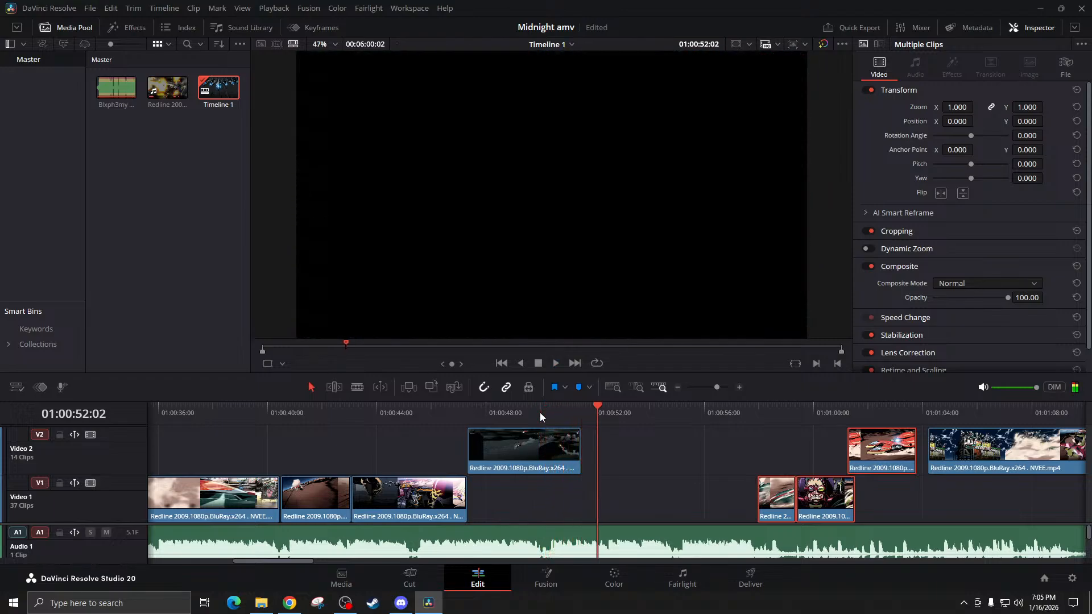
key("space")
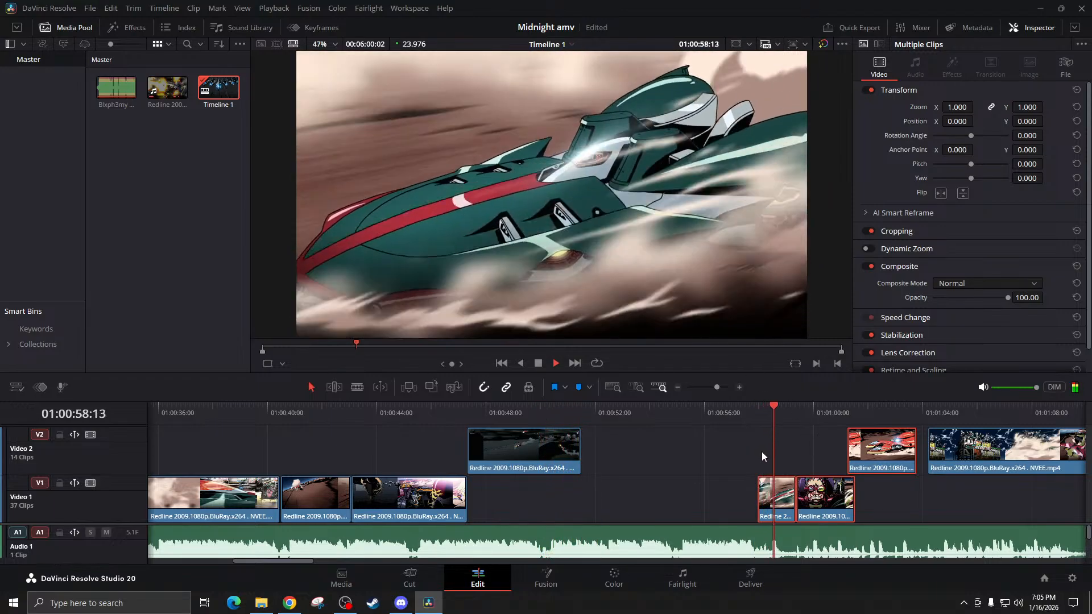
key("space")
scroll(765, 458, "right", 10)
scroll(765, 459, "right", 8)
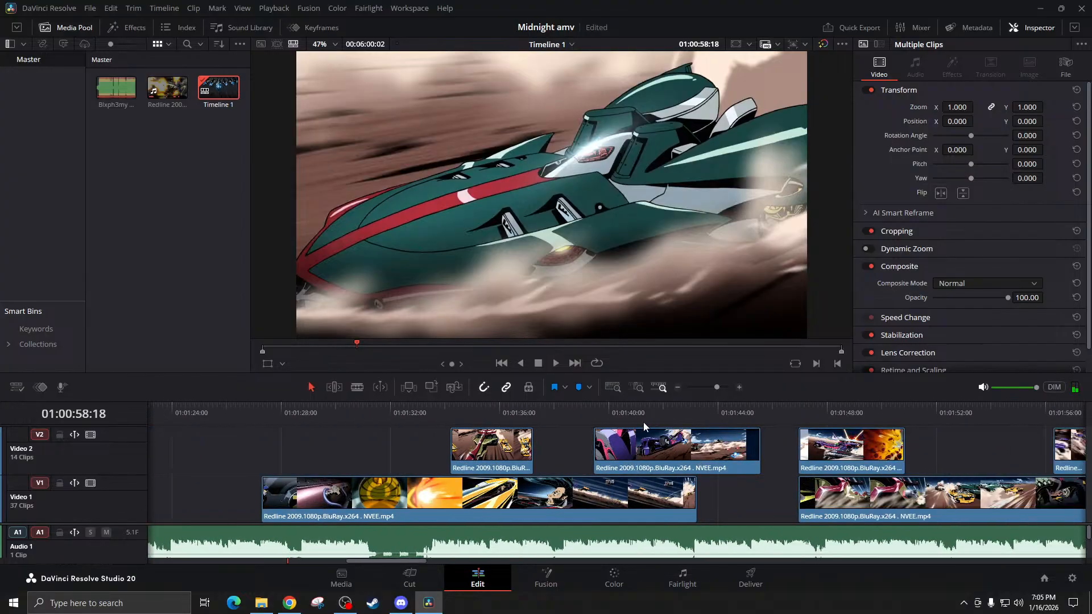
left_click(459, 408)
key("space")
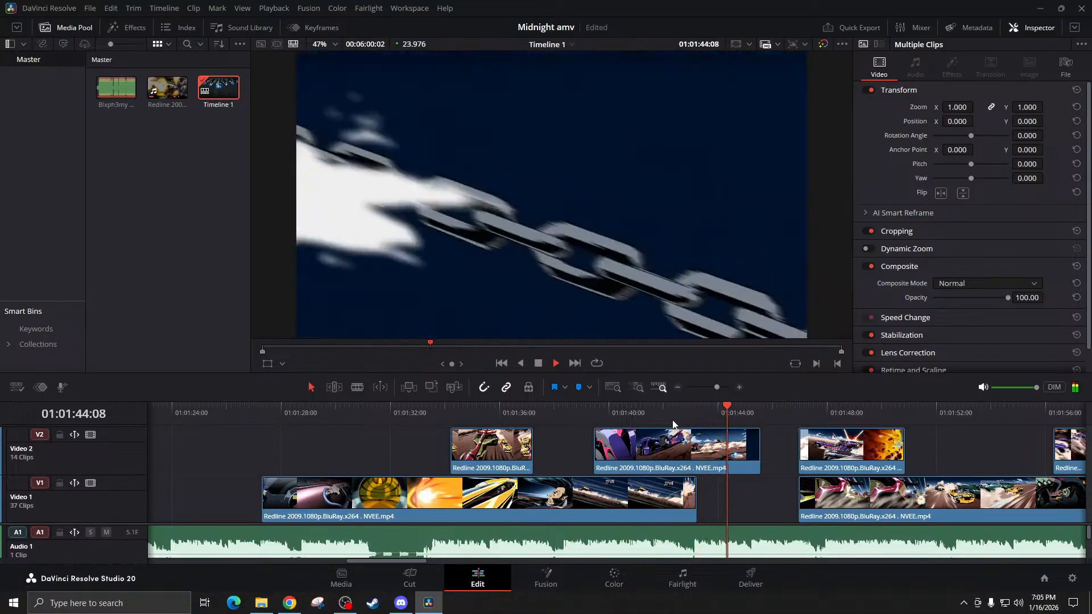
key("space")
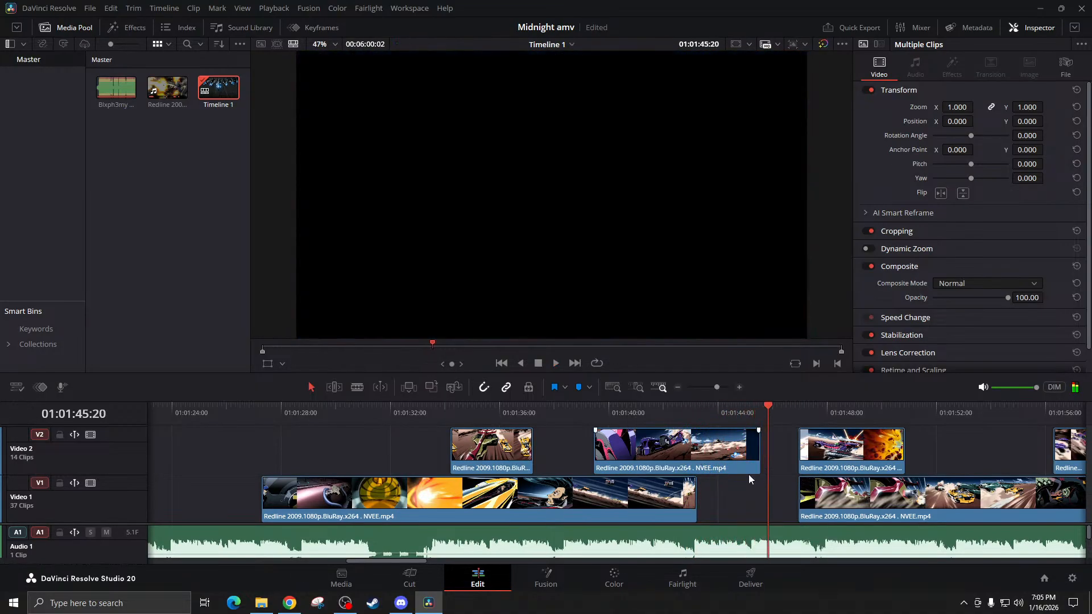
Move the purple car clip from Video 2 at about 01:01:47 to Video 1 right after the dark desert clip, and play it back
left_click(802, 414)
key("space")
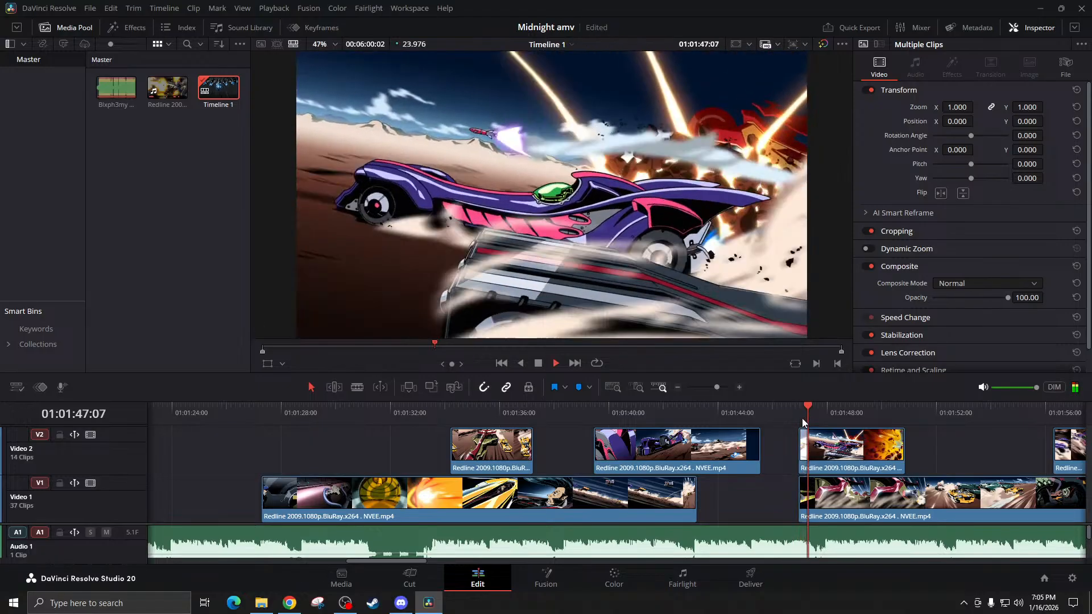
key("space")
left_click_drag(831, 453, 959, 504)
left_click(750, 418)
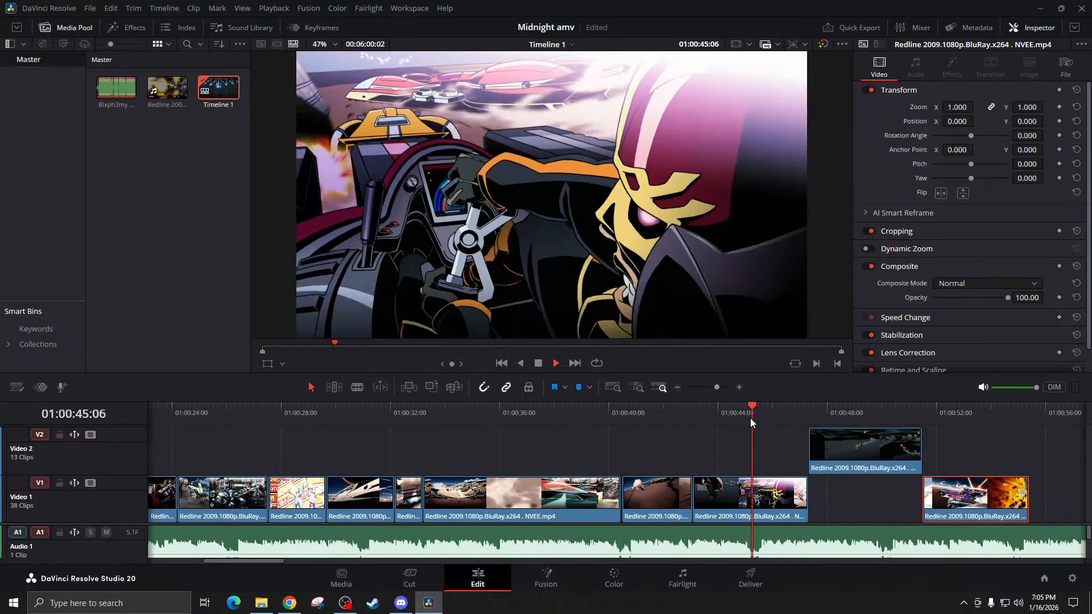
key("space")
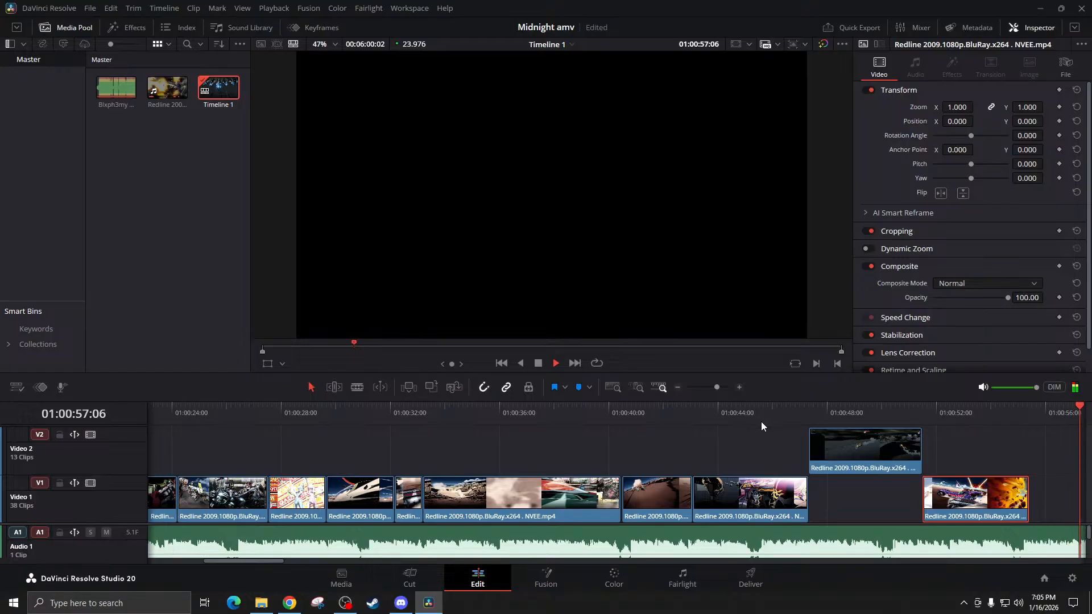
key("space")
Review the yellow flashback clip at 01:02:26:03 and move it along Video 2 to start where the purple car clip ends
scroll(761, 421, "right", 10)
scroll(829, 494, "right", 15)
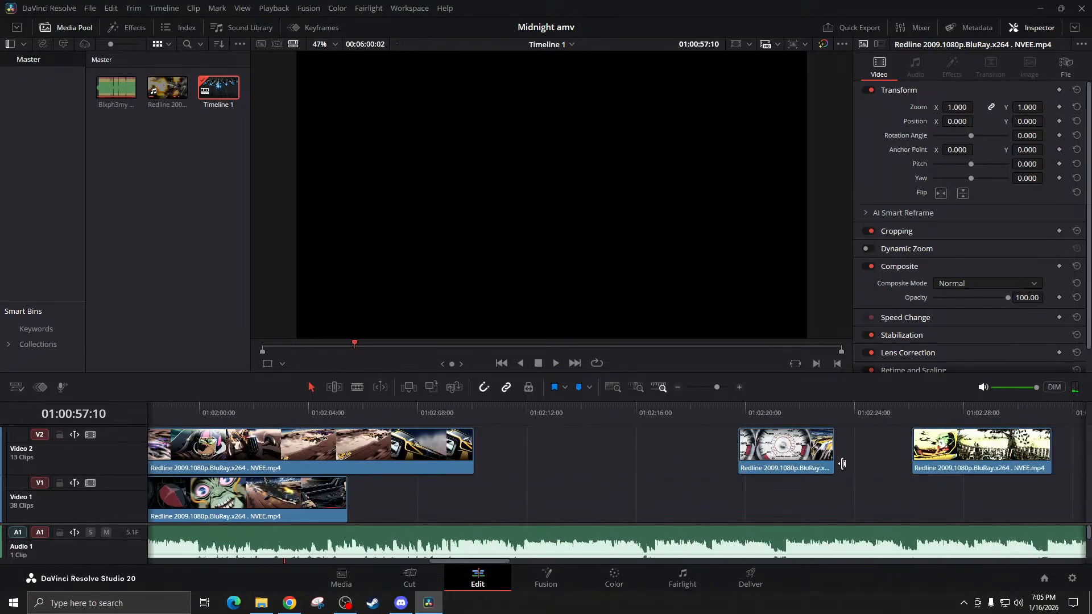
left_click(912, 411)
left_click(926, 443)
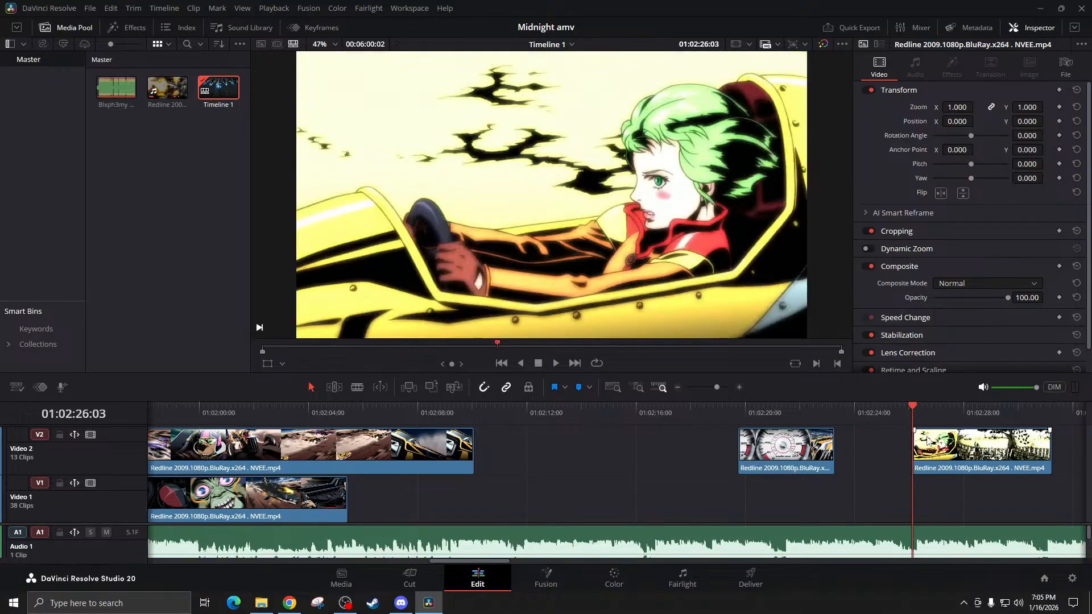
key("space")
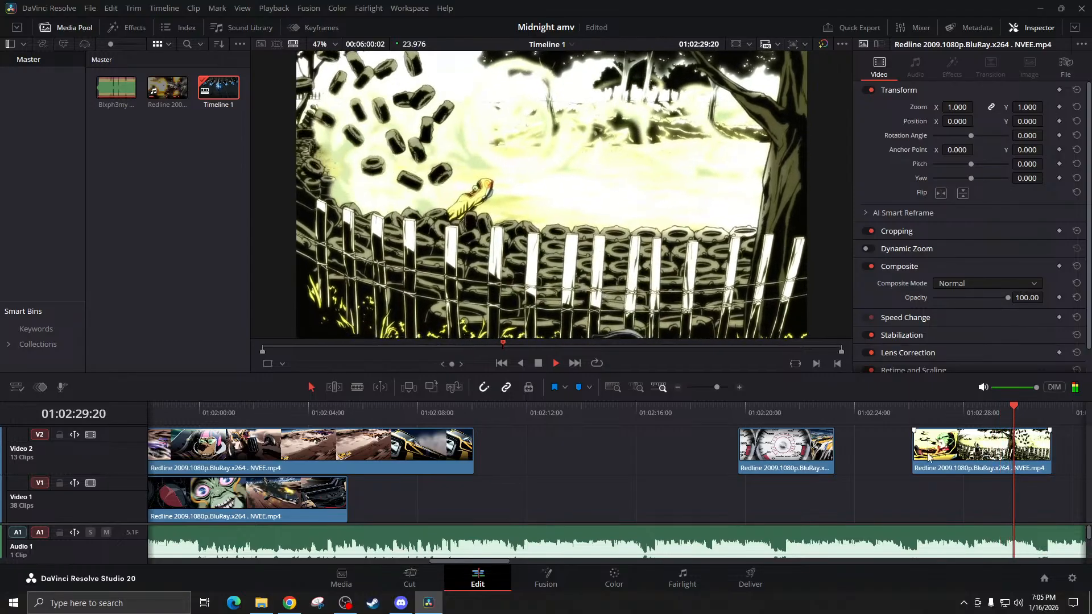
left_click_drag(927, 443, 628, 471)
Review the orange car clip on Video 1 from about 01:02:54, split it near 01:02:57, and delete the part after the cut
scroll(705, 472, "right", 15)
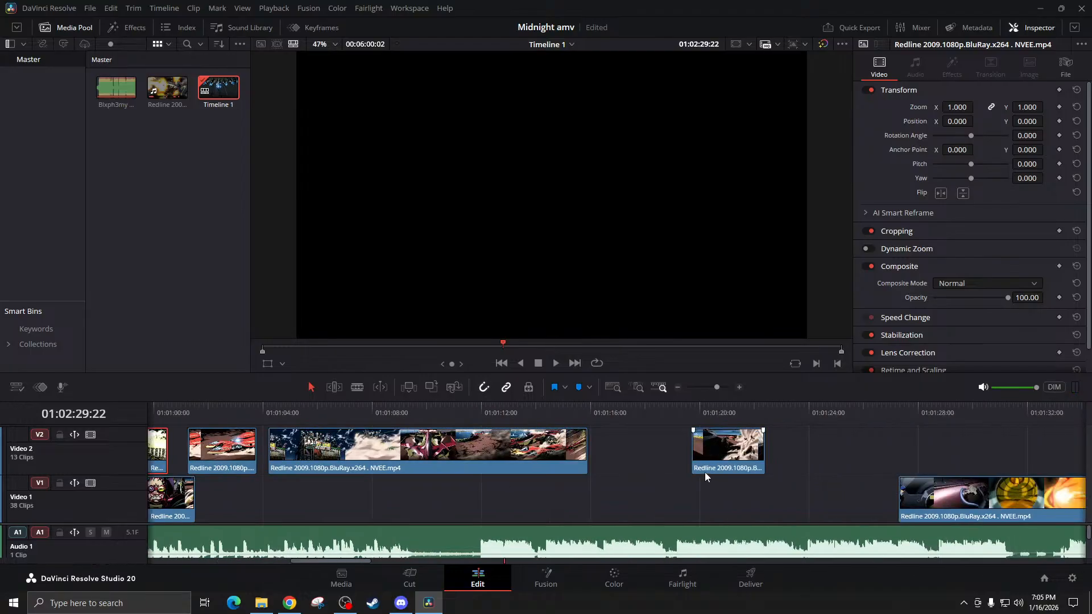
scroll(708, 466, "right", 5)
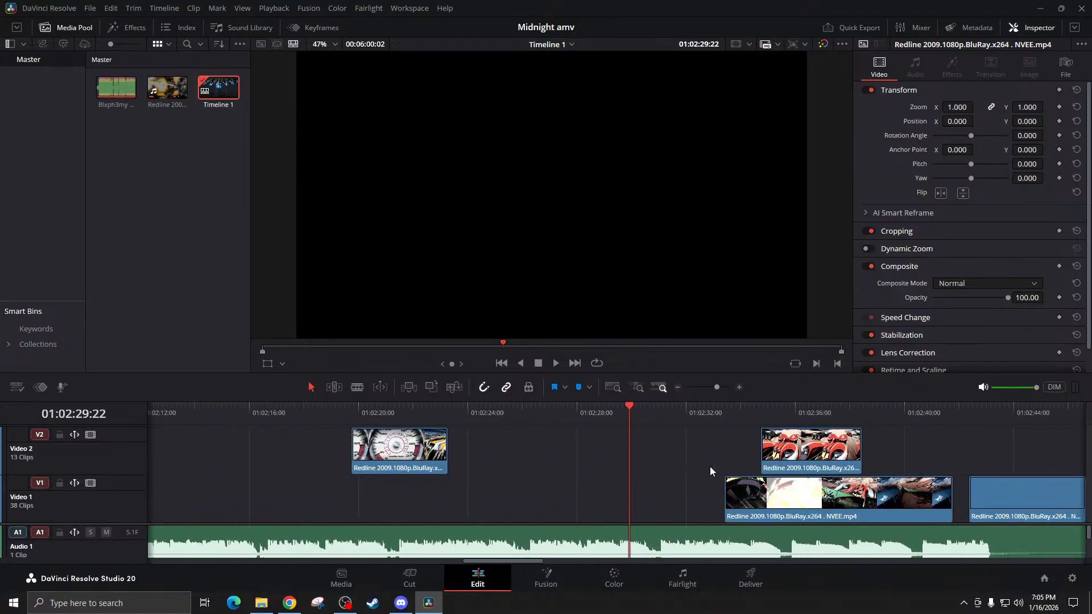
scroll(750, 439, "right", 3)
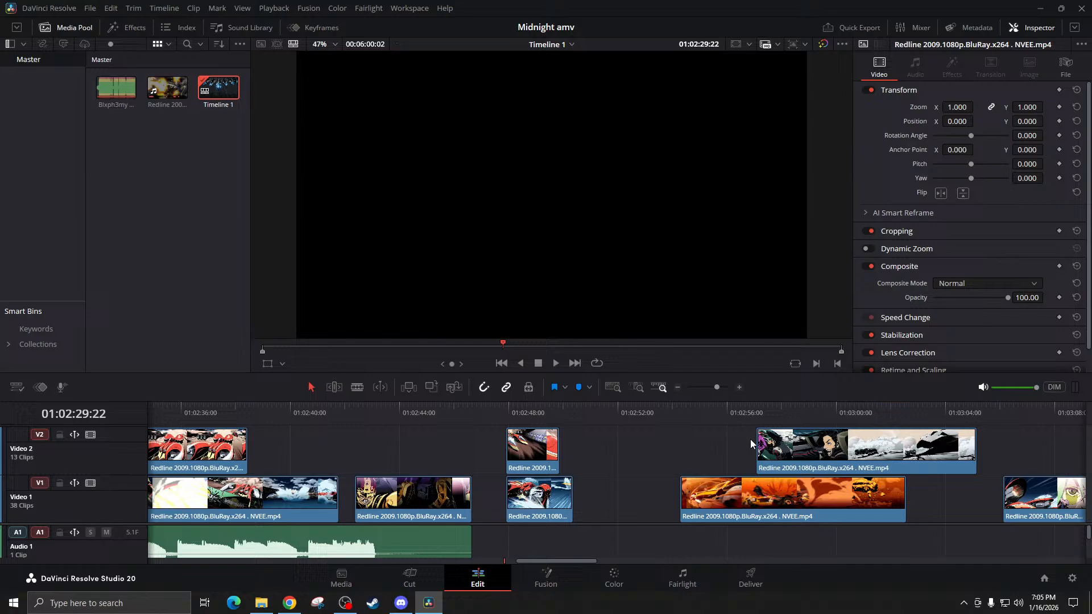
left_click(677, 412)
key("space")
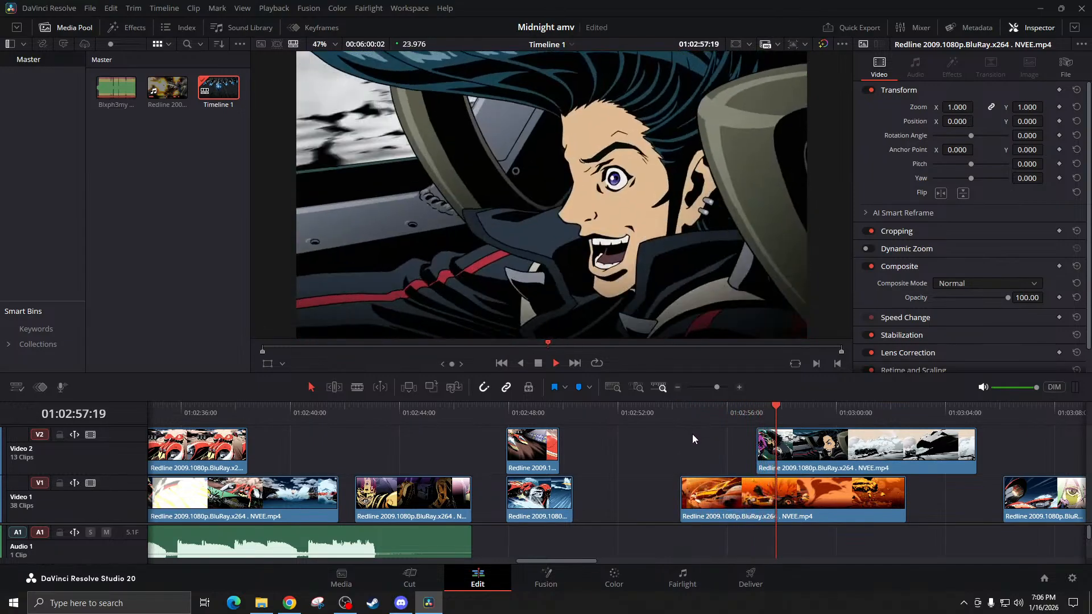
left_click(701, 412)
left_click_drag(702, 414, 879, 414)
left_click(767, 511)
key("BackSpace")
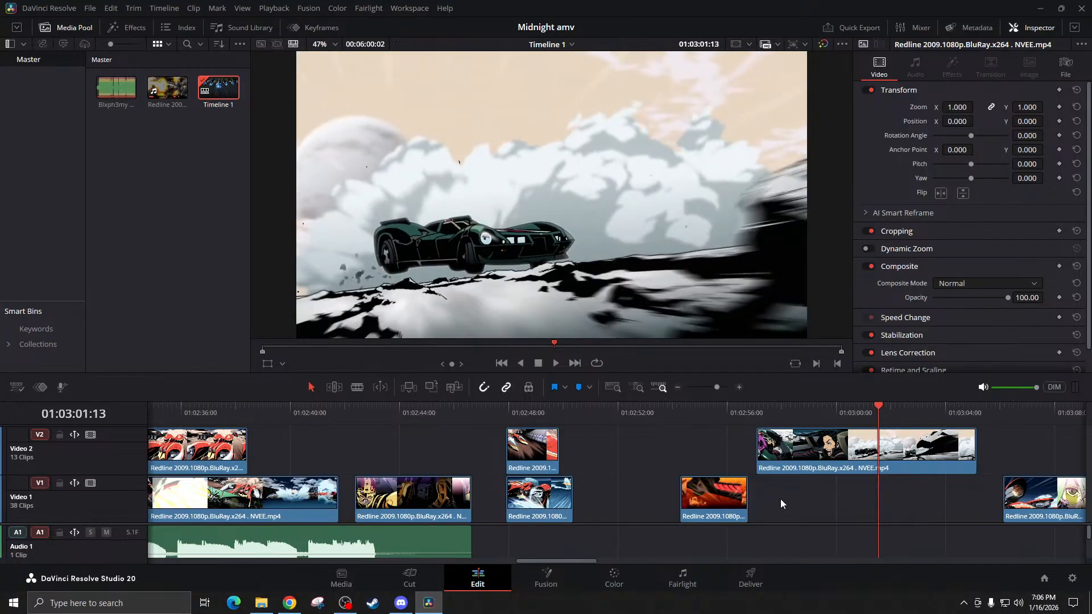
Move the shortened orange car clip to Video 2 directly after the dark desert clip, and shift the following clips later to make room
left_click_drag(721, 501, 656, 450)
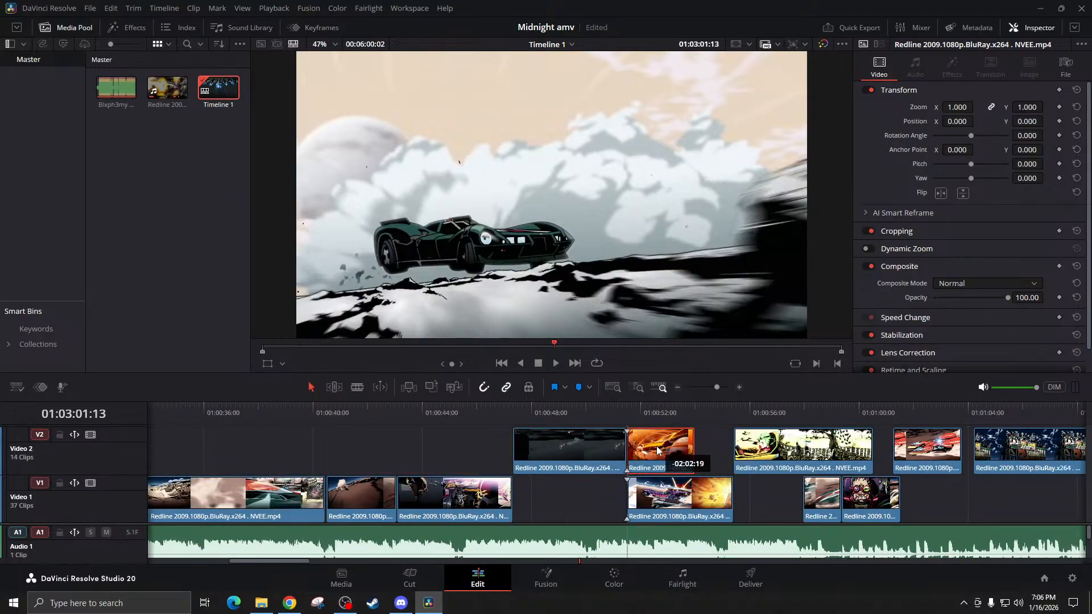
scroll(785, 495, "right", 4)
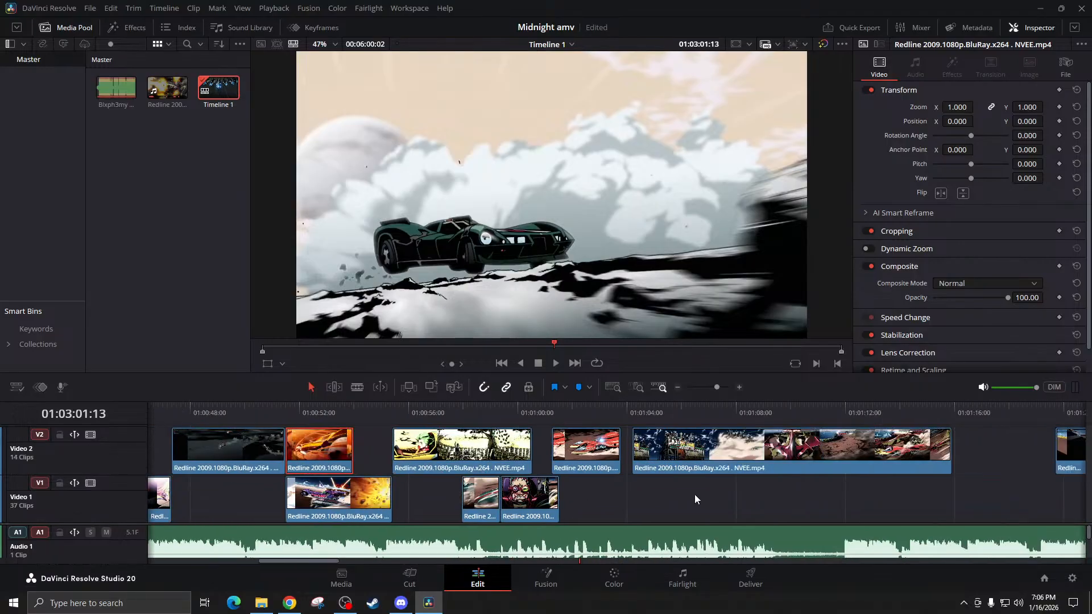
left_click_drag(434, 491, 766, 452)
left_click_drag(656, 456, 750, 453)
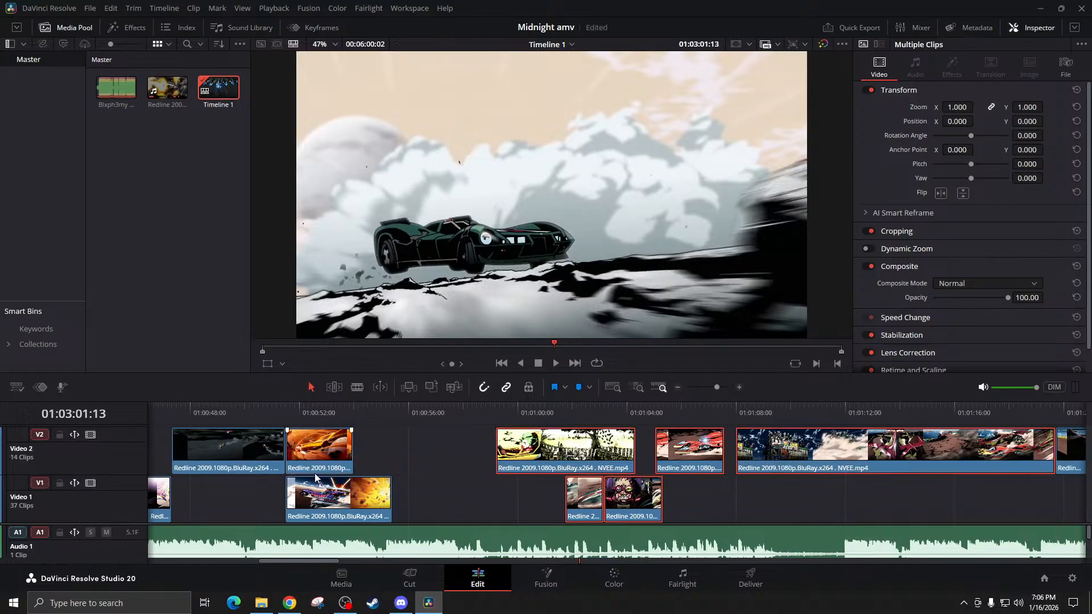
left_click_drag(316, 505, 385, 505)
Close the gap by moving the yellow flashback clip back to the end of the purple car clip, and play back the sequence
scroll(298, 514, "left", 2)
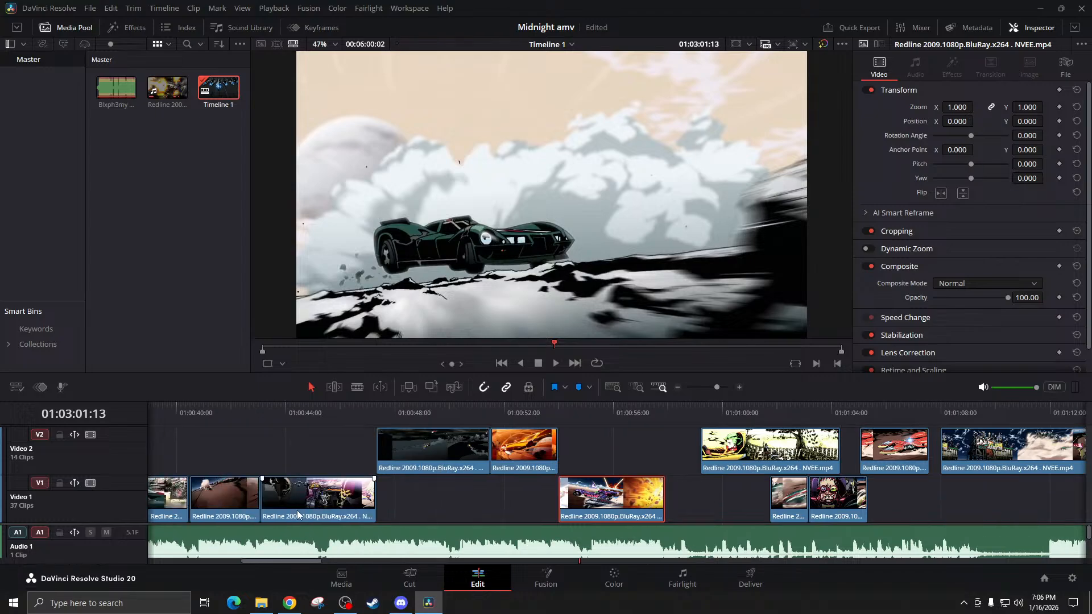
left_click(291, 416)
key("space")
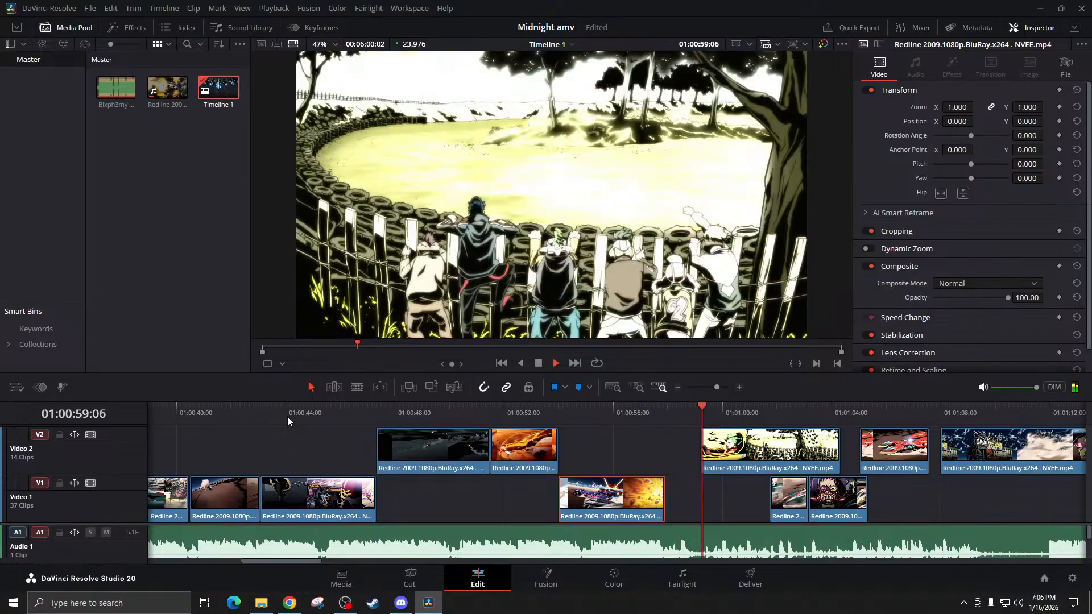
key("space")
left_click_drag(737, 455, 685, 458)
left_click(574, 411)
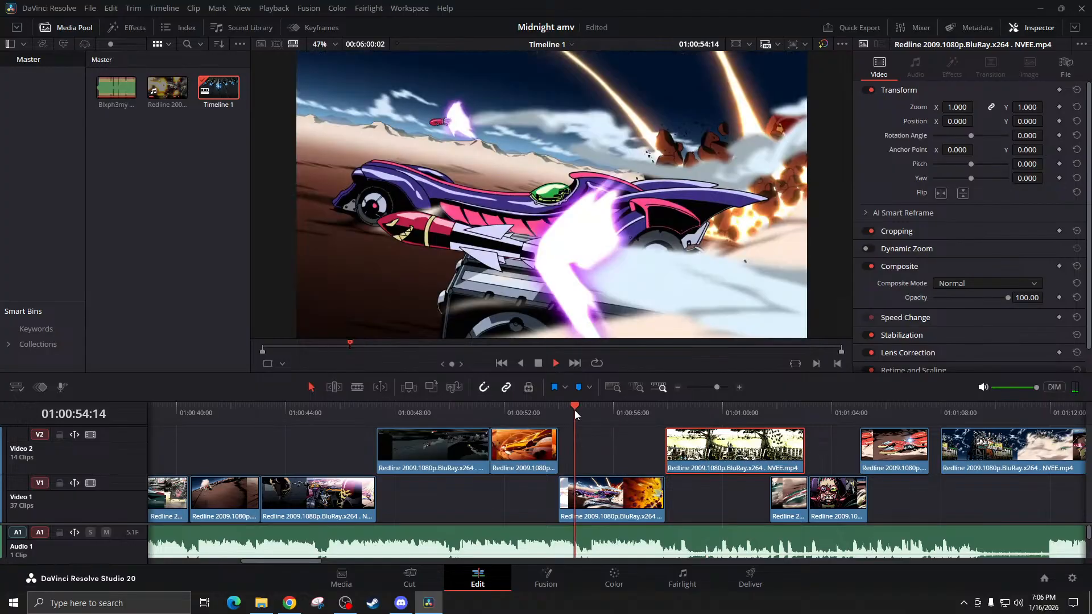
key("space")
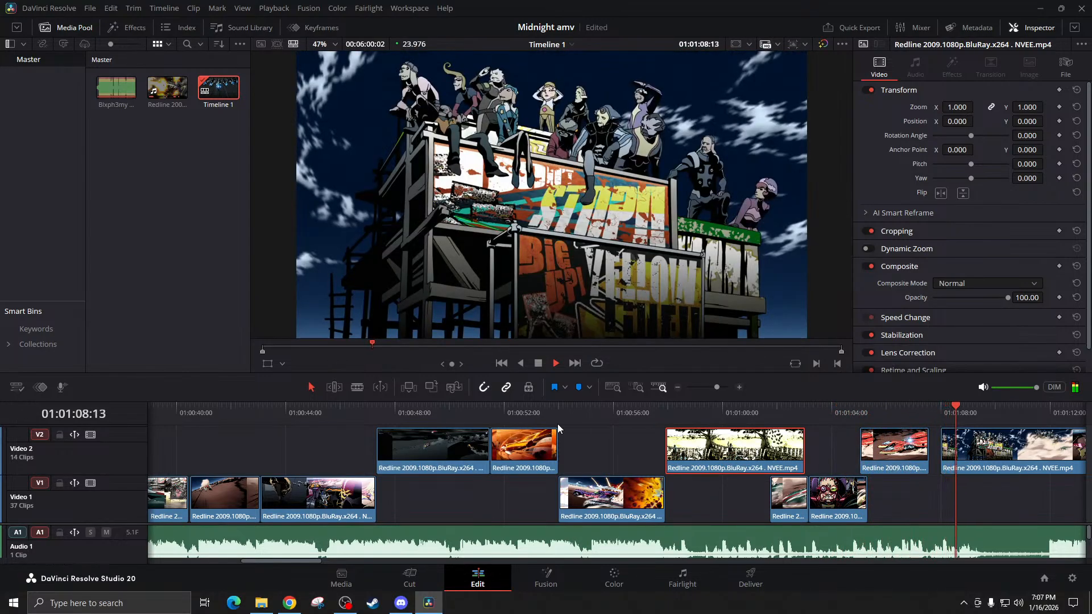
key("space")
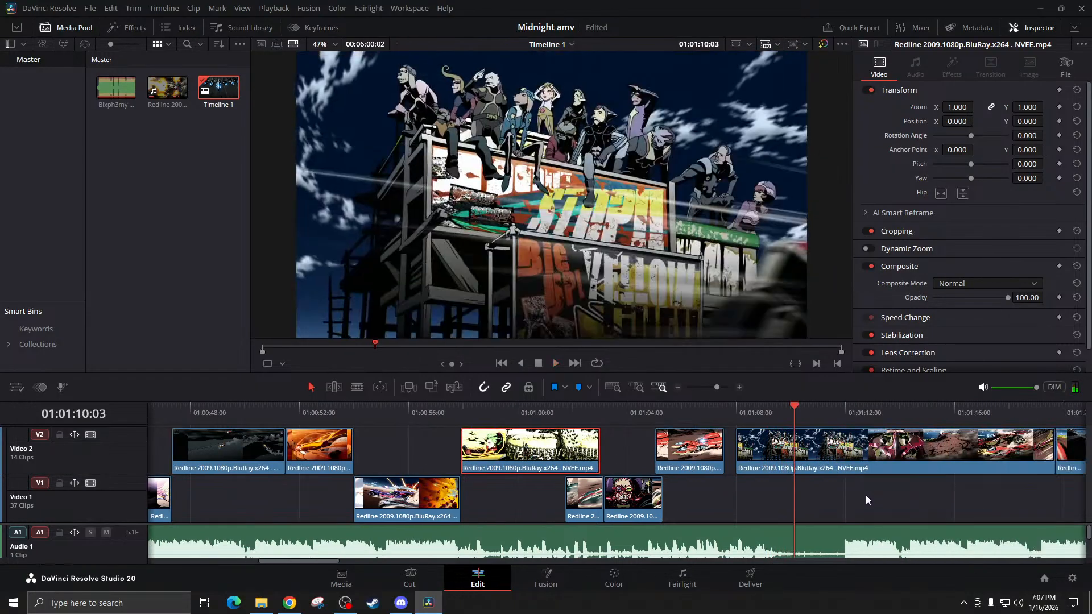
Move the red car clip from Video 2 to Video 1 at about 01:01:09, and play back from about 01:01:02
left_click_drag(622, 453, 735, 505)
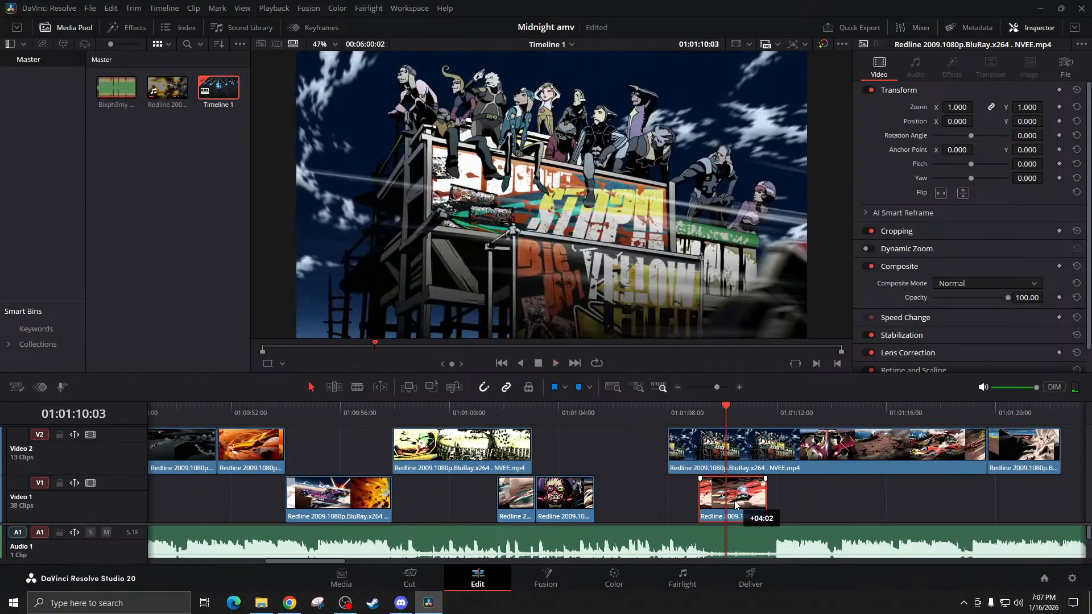
left_click(519, 427)
key("space")
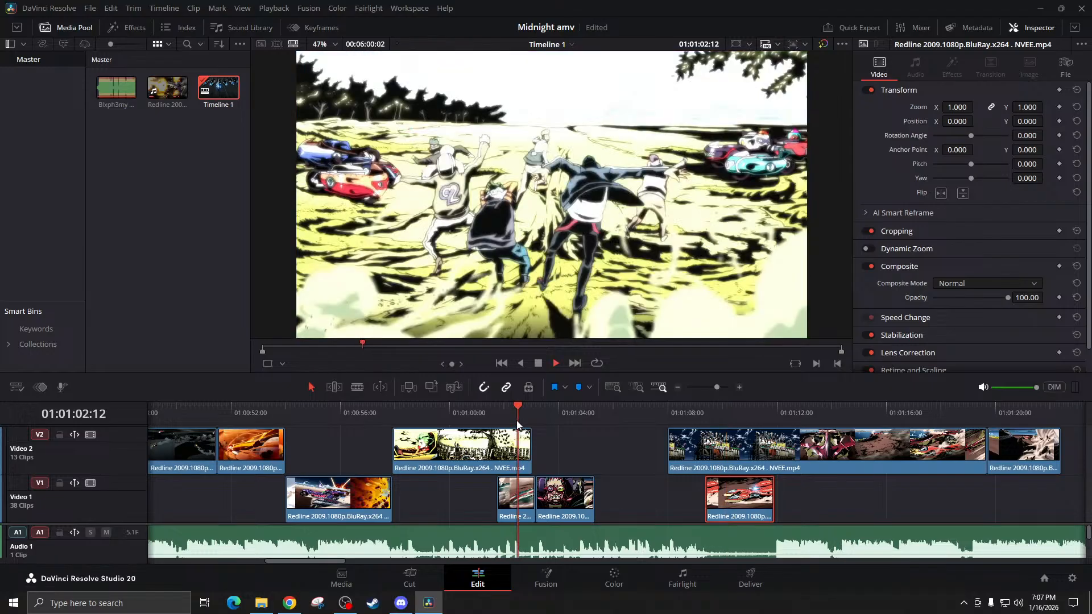
key("space")
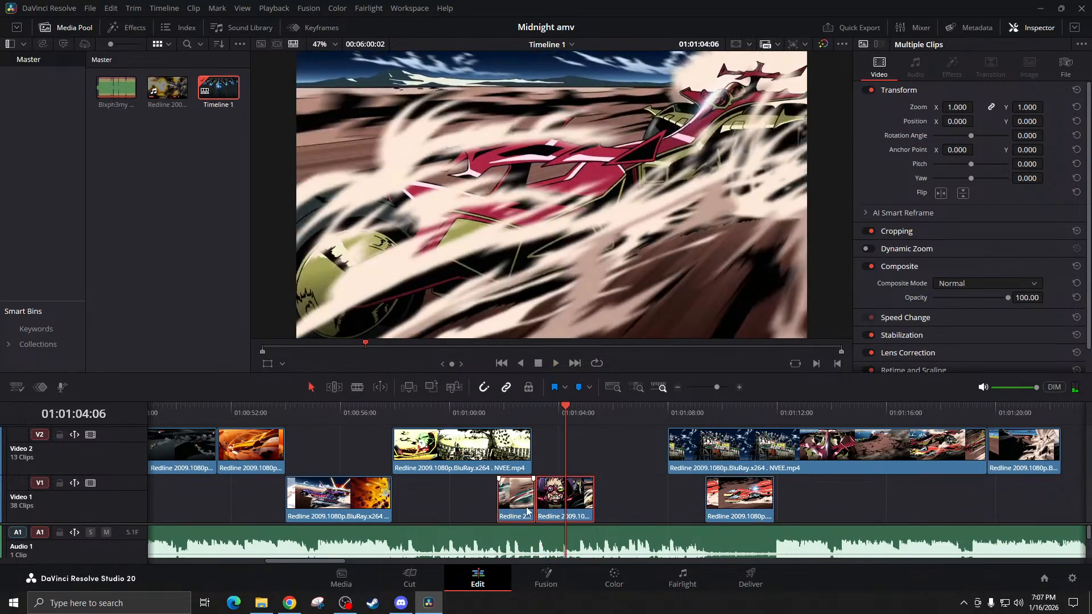
Shift the two short Video 1 clips later to start at the end of the yellow flashback clip, and play back their new position
left_click(529, 421)
key("space")
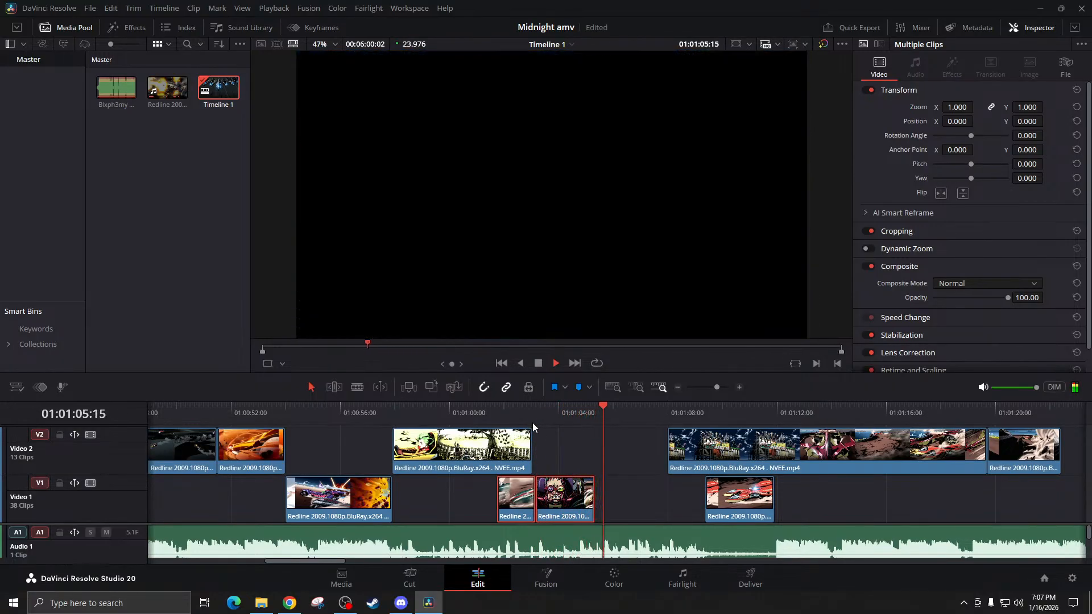
key("space")
left_click(489, 510)
left_click(564, 508)
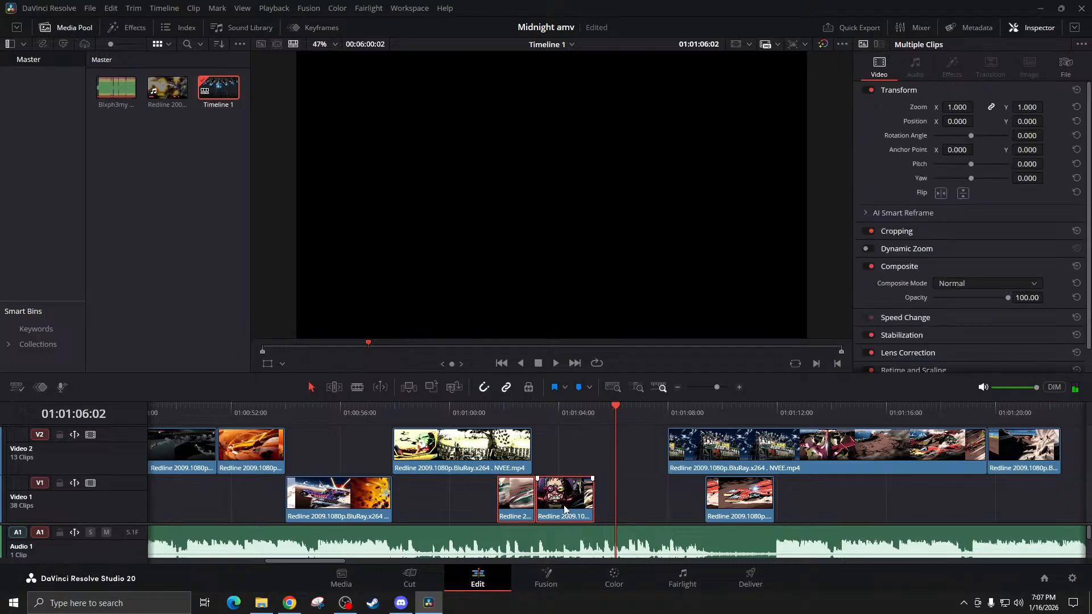
left_click_drag(565, 508, 600, 509)
left_click(444, 414)
key("space")
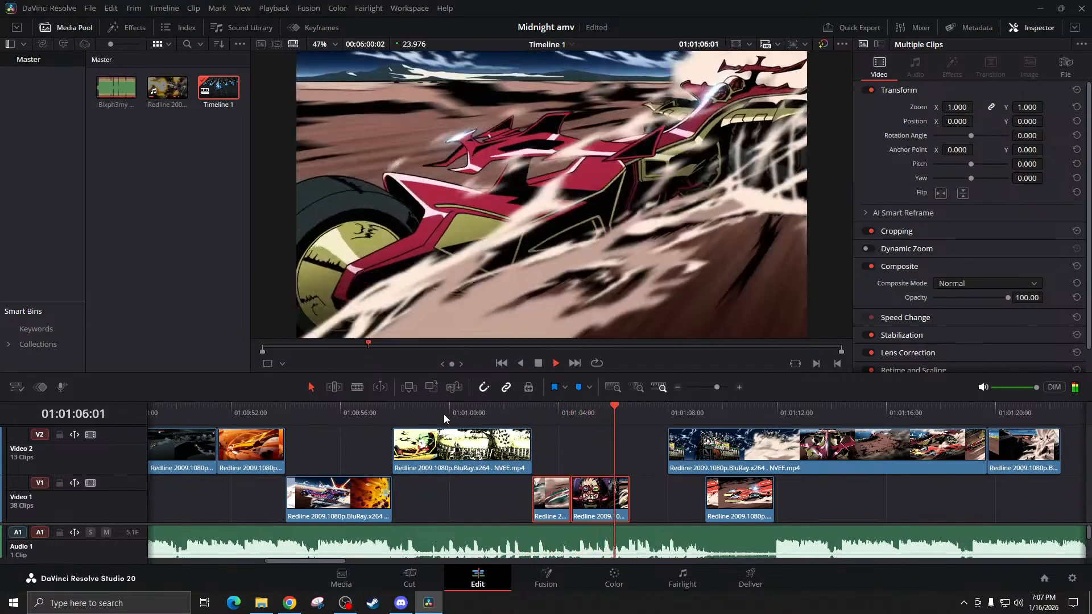
key("space")
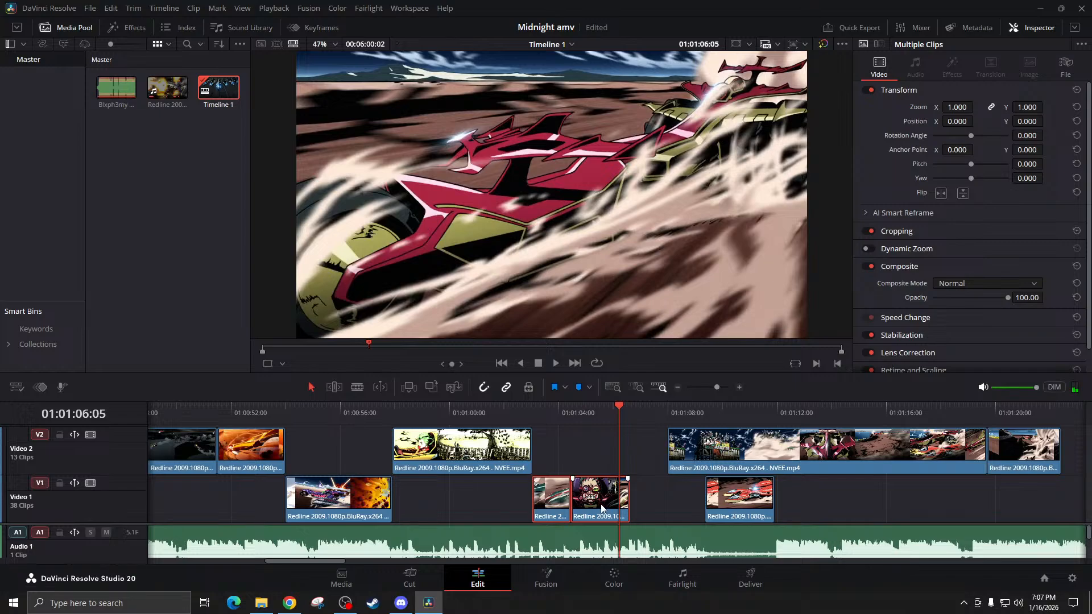
Nudge the two short Video 1 clips after the yellow flashback clip slightly later to match the beat, and play back the section
left_click_drag(601, 508, 605, 508)
left_click(740, 388)
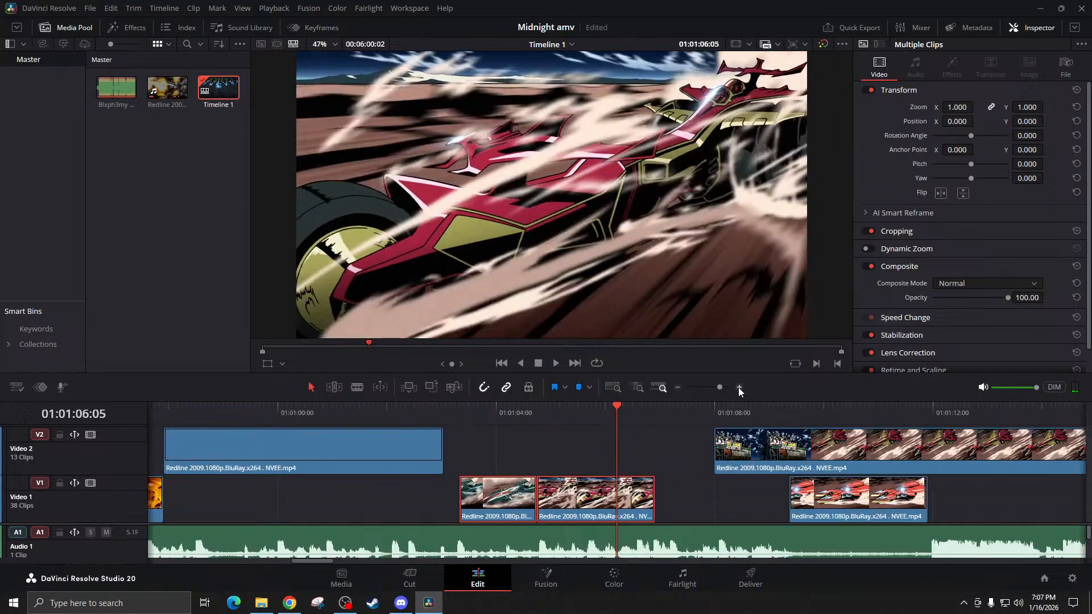
left_click(739, 388)
left_click(739, 388)
scroll(549, 511, "left", 3)
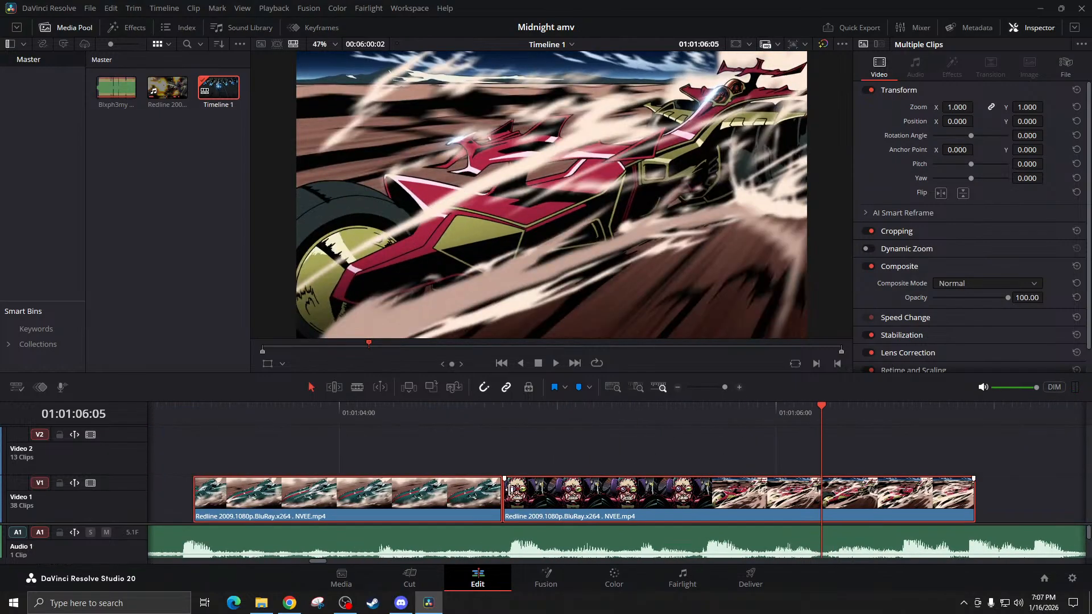
left_click_drag(534, 504, 543, 505)
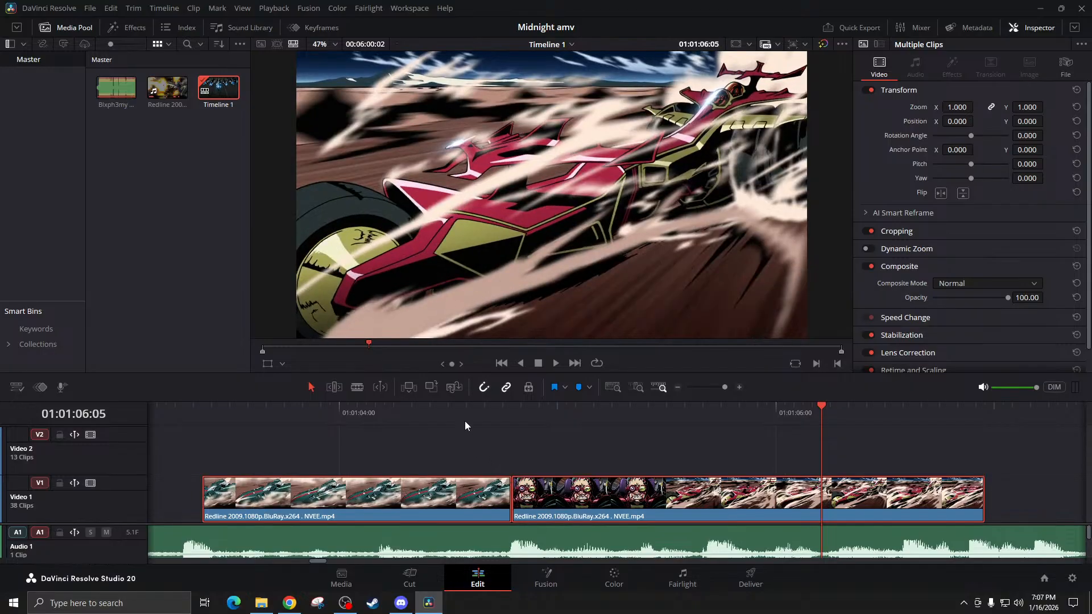
left_click(462, 415)
key("space")
Try extending the green car clip's start back to the end of the yellow flashback clip, and play back the result
scroll(493, 500, "left", 3)
left_click_drag(474, 495, 395, 488)
left_click(376, 422)
key("space")
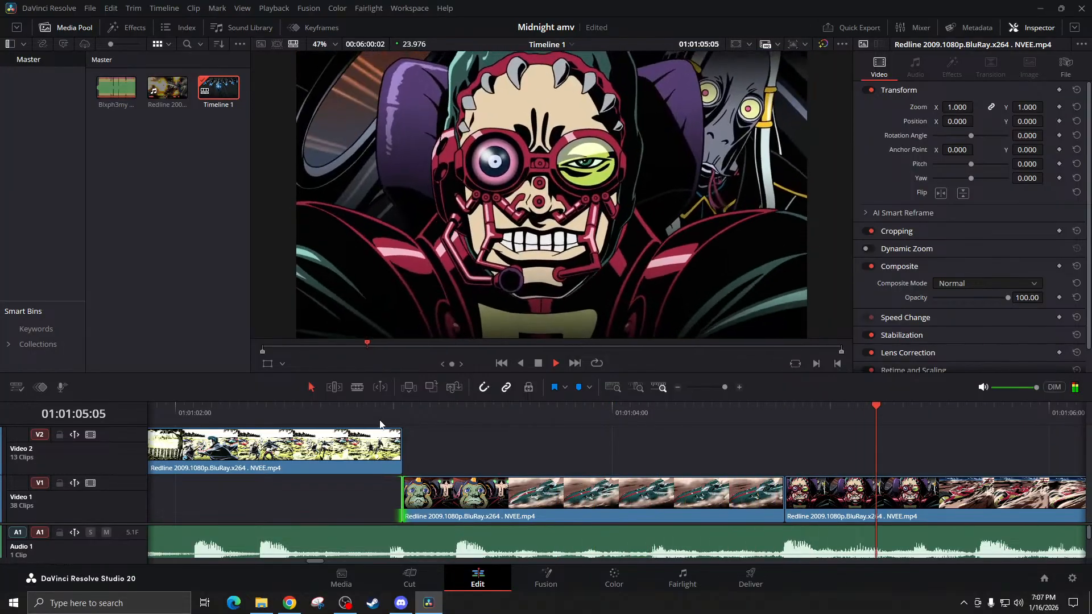
key("space")
left_click_drag(403, 480, 476, 477)
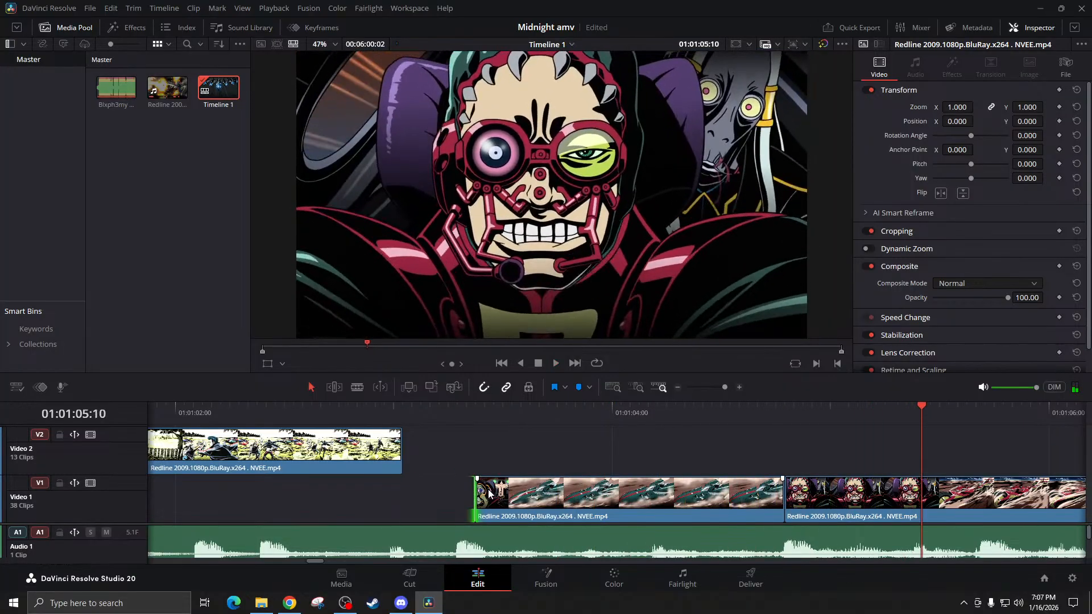
Shift the two short Video 1 clips earlier so they start at the end of the yellow flashback clip, and play back
key("comma")
key("comma")
key("comma")
key("comma")
key("comma")
key("comma")
key("comma")
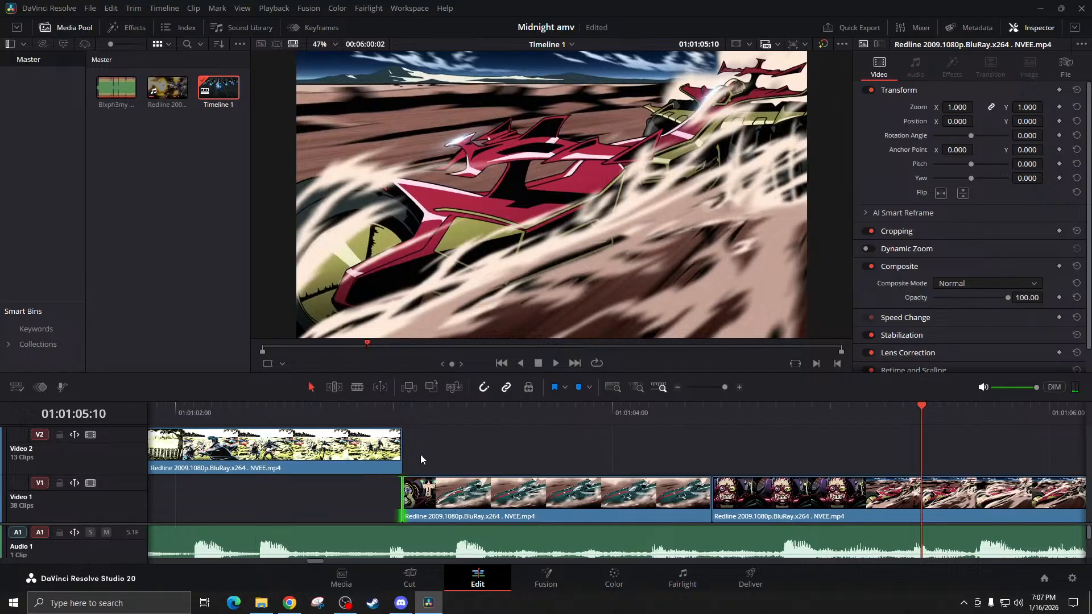
key("space")
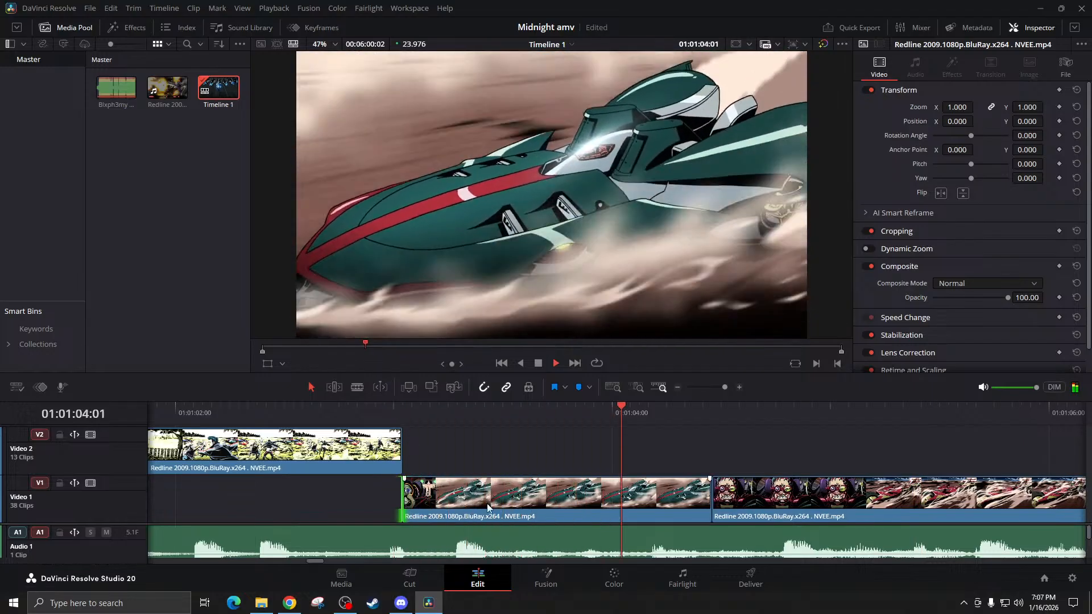
Move the goggled driver clip later, extend the green car clip's end to meet it, and play back through about 01:01:12
left_click_drag(739, 521, 841, 512)
left_click_drag(709, 504, 788, 504)
left_click(394, 414)
key("space")
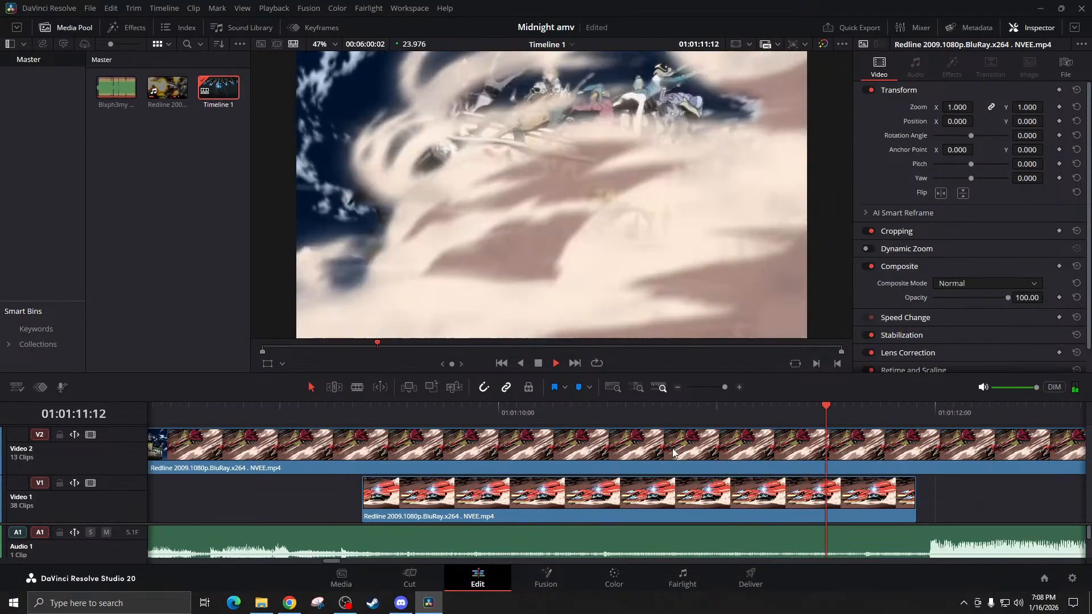
key("space")
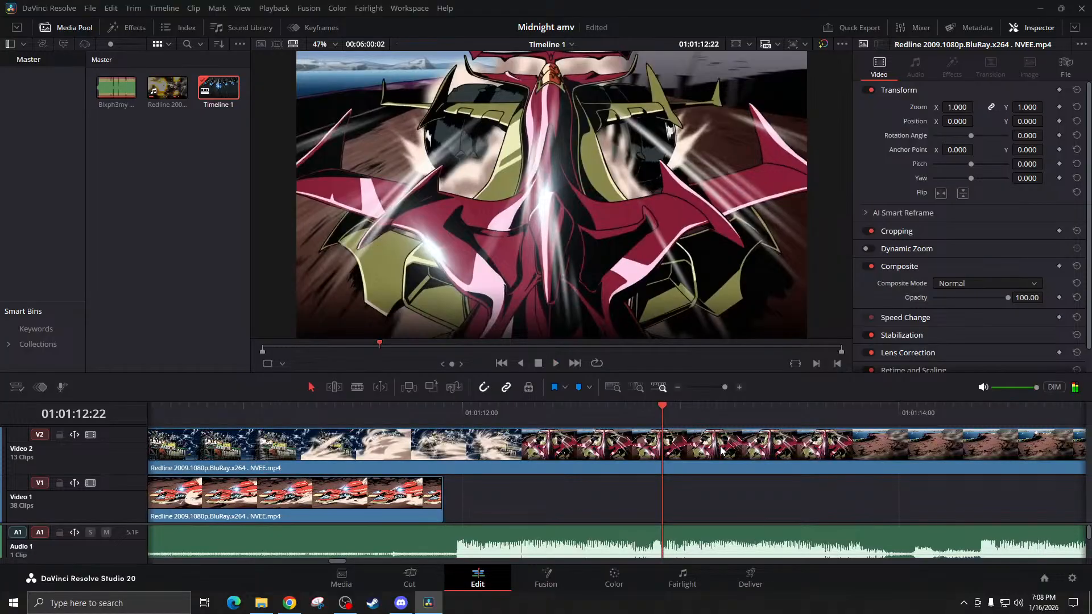
Move the long Video 2 clip earlier, remove its part before 01:01:06:23 at the end of the goggled driver clip, and play back
left_click(678, 387)
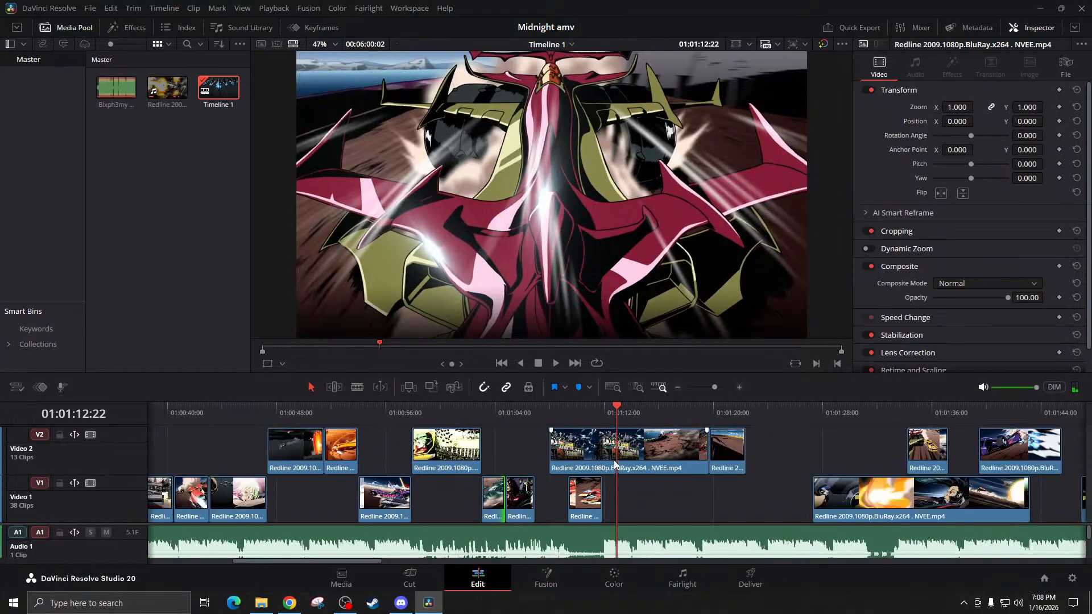
left_click_drag(614, 463, 570, 463)
left_click(534, 412)
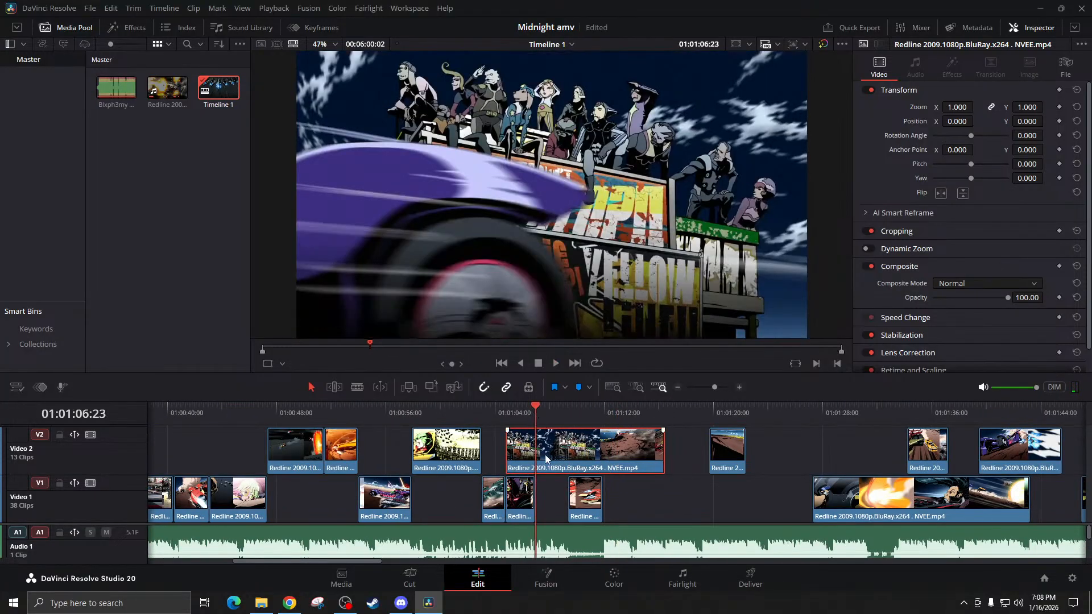
key("ctrl+b")
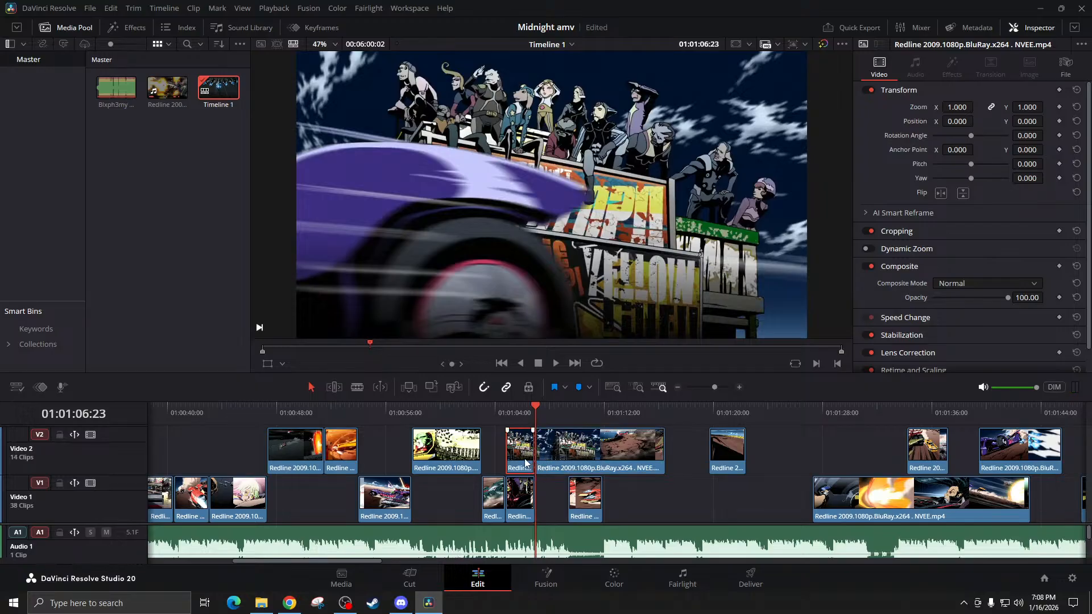
key("space")
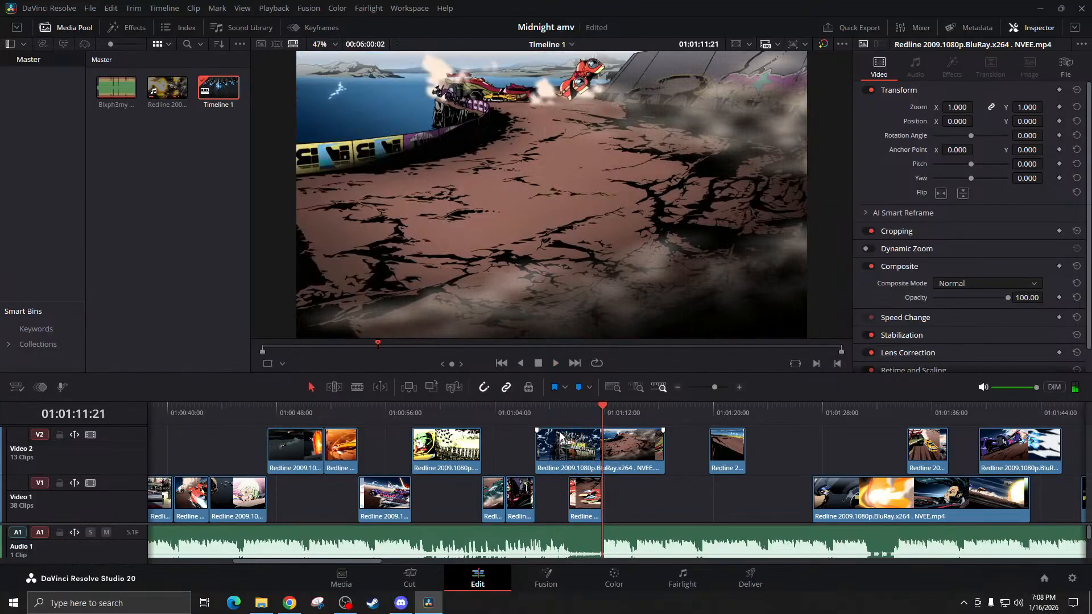
Split the crowd stand clip on Video 2 at 01:01:09:01, where the shot changes, and delete the part after the cut
left_click(560, 421)
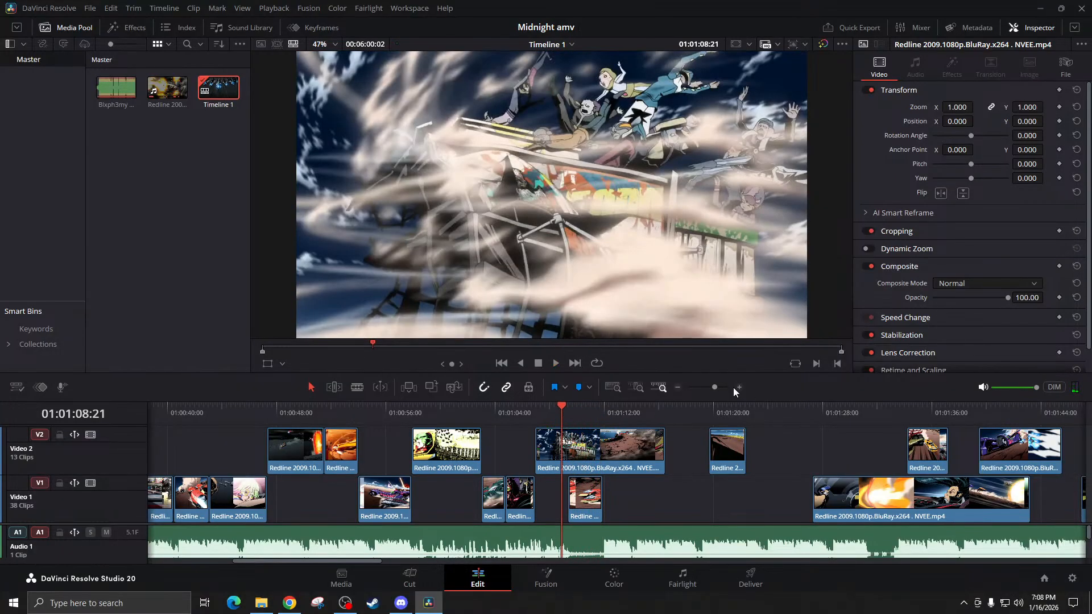
left_click(739, 387)
left_click(739, 387)
left_click(547, 415)
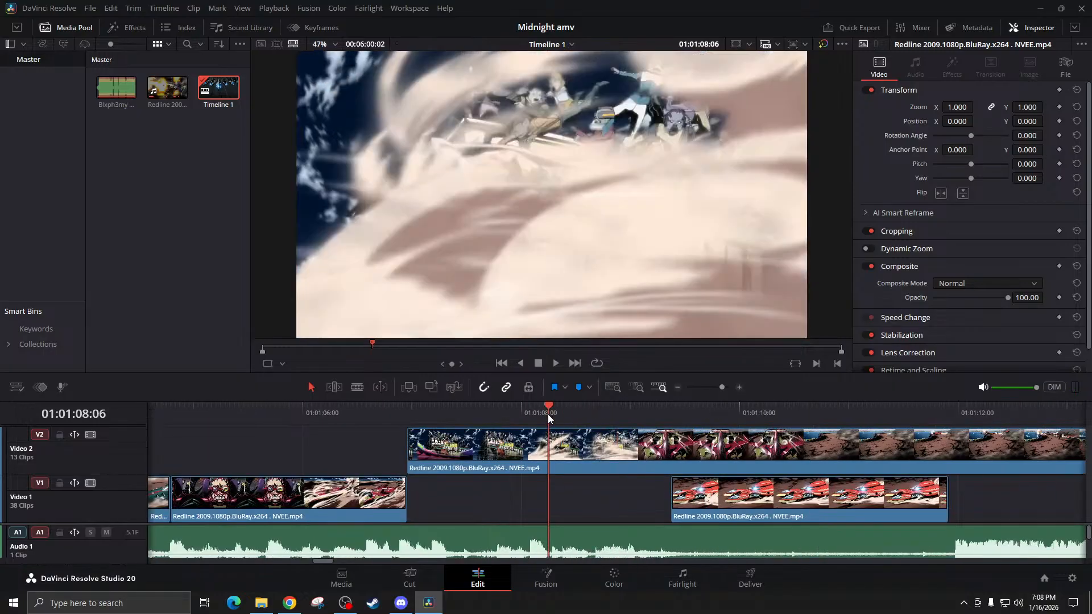
key("space")
key("space")
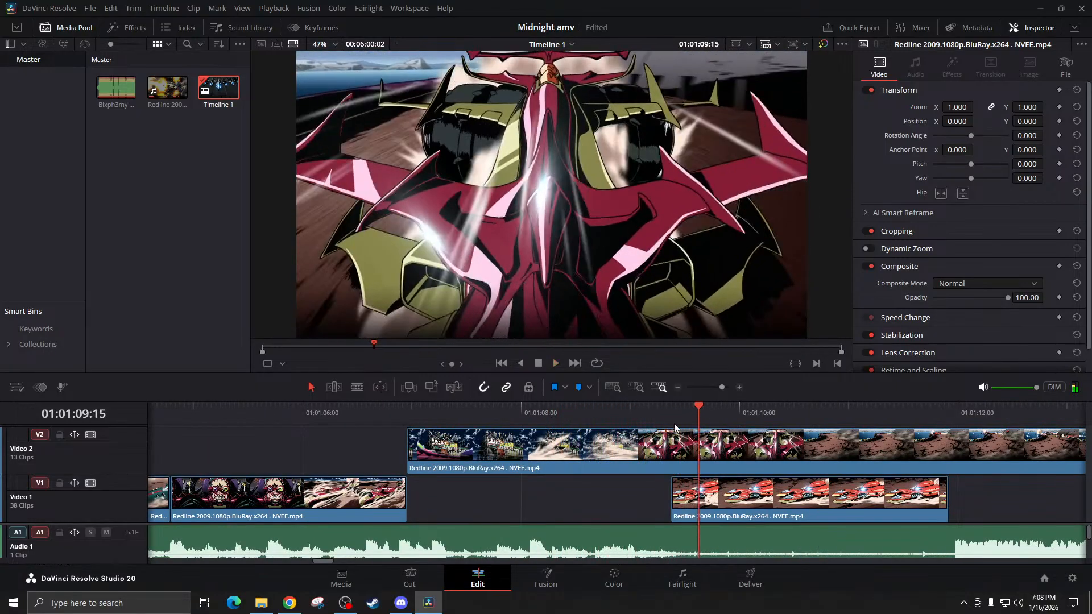
left_click_drag(672, 412, 632, 413)
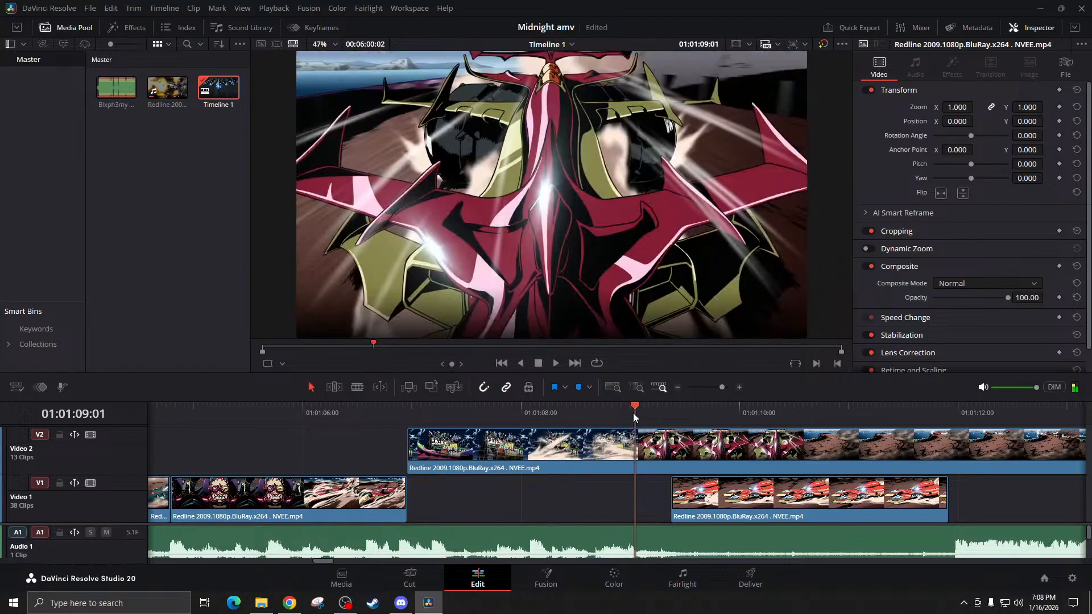
left_click(630, 453)
key("ctrl+b")
left_click(670, 462)
key("Delete")
Shift the crowd stand clip and red car clip later so they meet, and extend the crowd clip's start to the goggled driver clip's end
left_click_drag(573, 461, 606, 457)
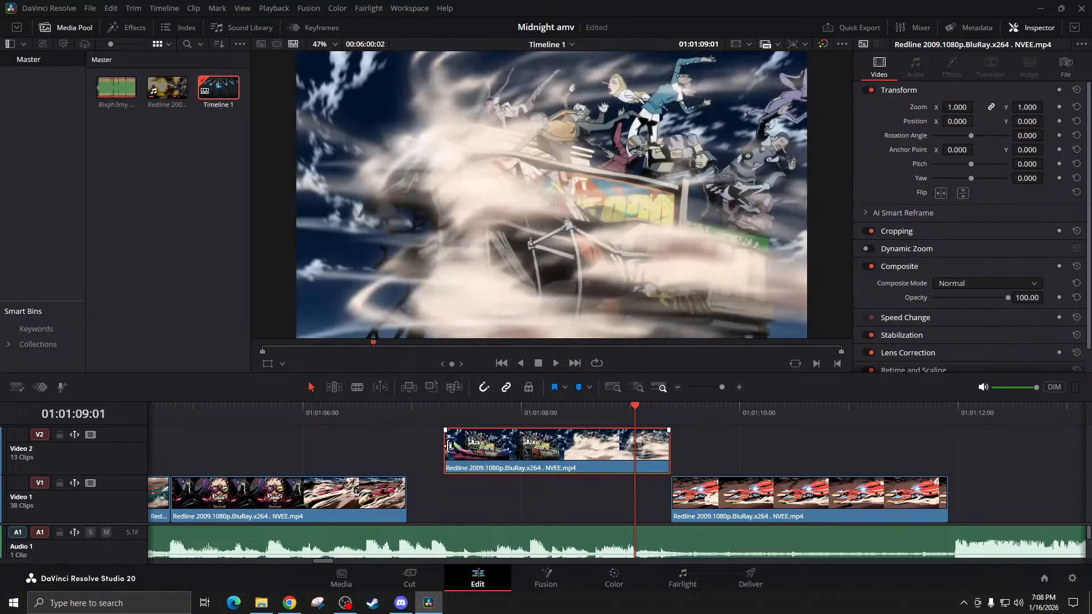
left_click_drag(441, 447, 412, 446)
left_click(847, 518)
left_click_drag(854, 510, 864, 508)
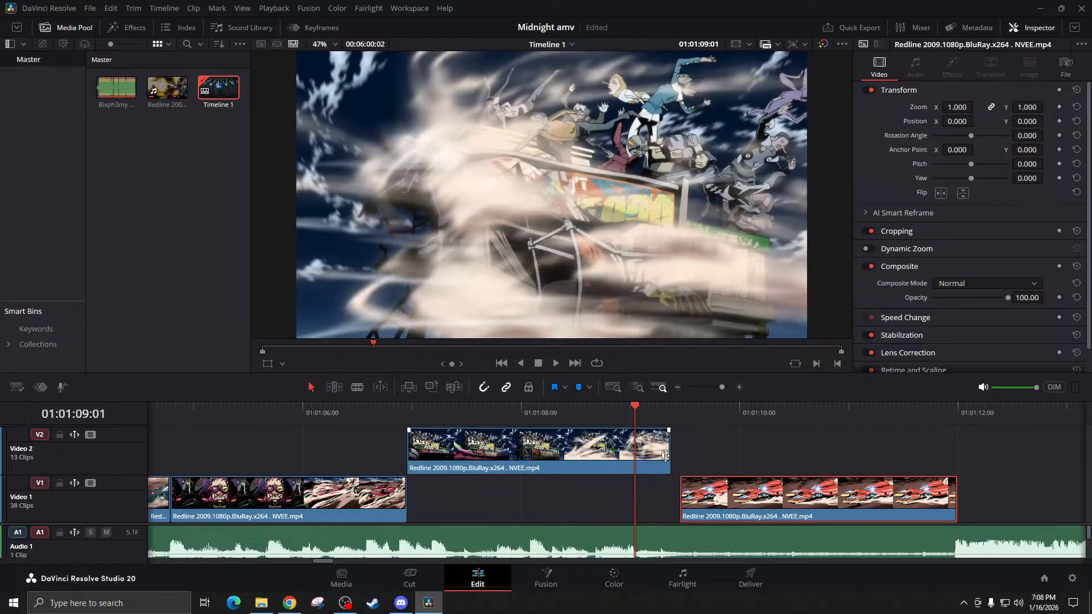
left_click(657, 456)
key("period")
key("period")
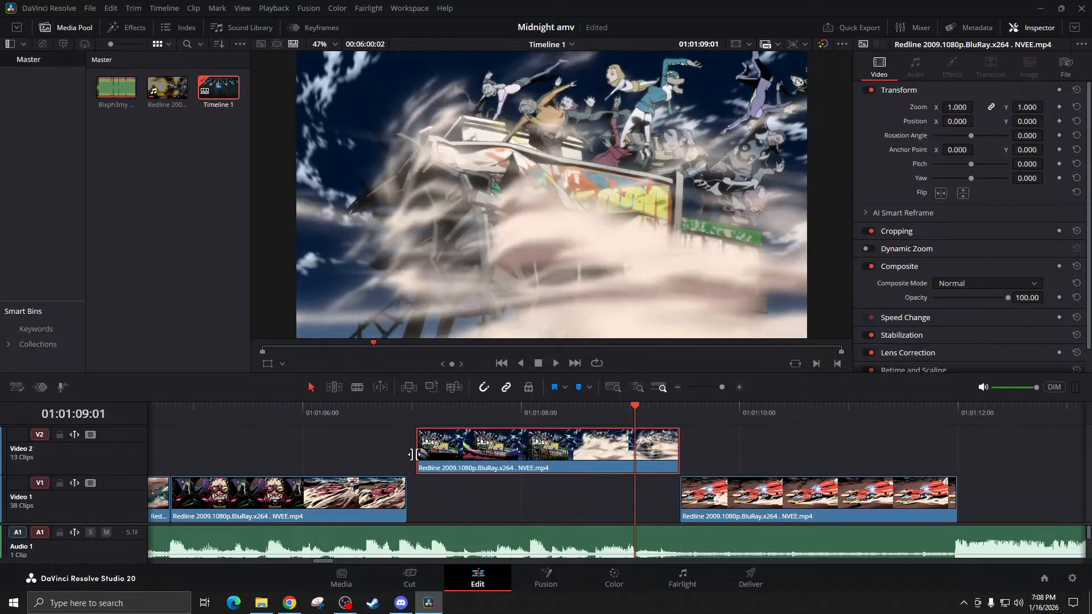
left_click_drag(413, 455, 405, 455)
Play back the edit from the start of the timeline to about 01:01:00 to review the clip arrangement
scroll(394, 499, "left", 5)
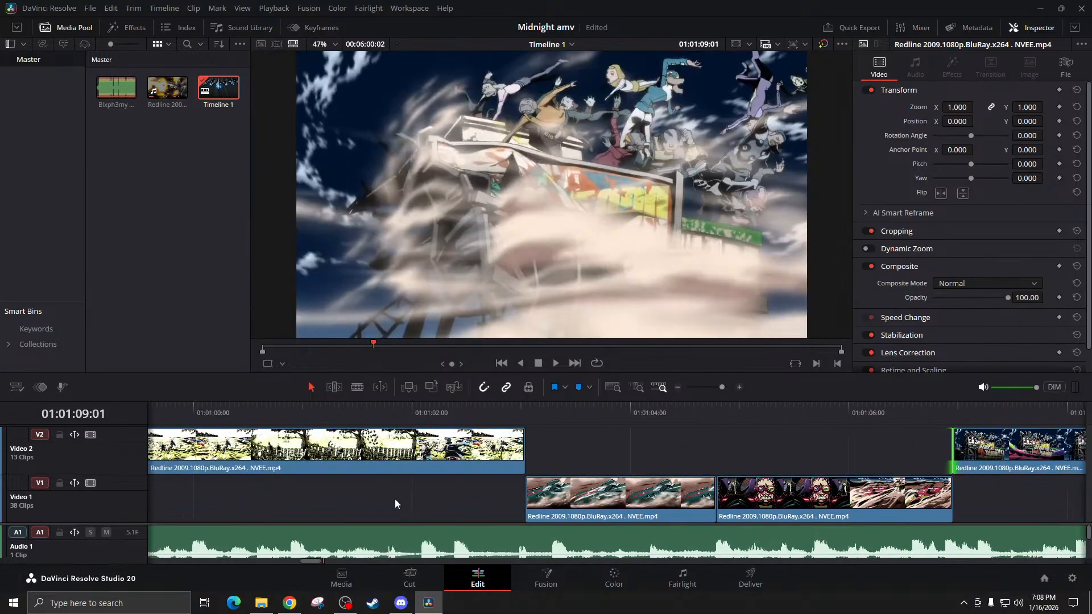
scroll(395, 500, "left", 3)
left_click(162, 413)
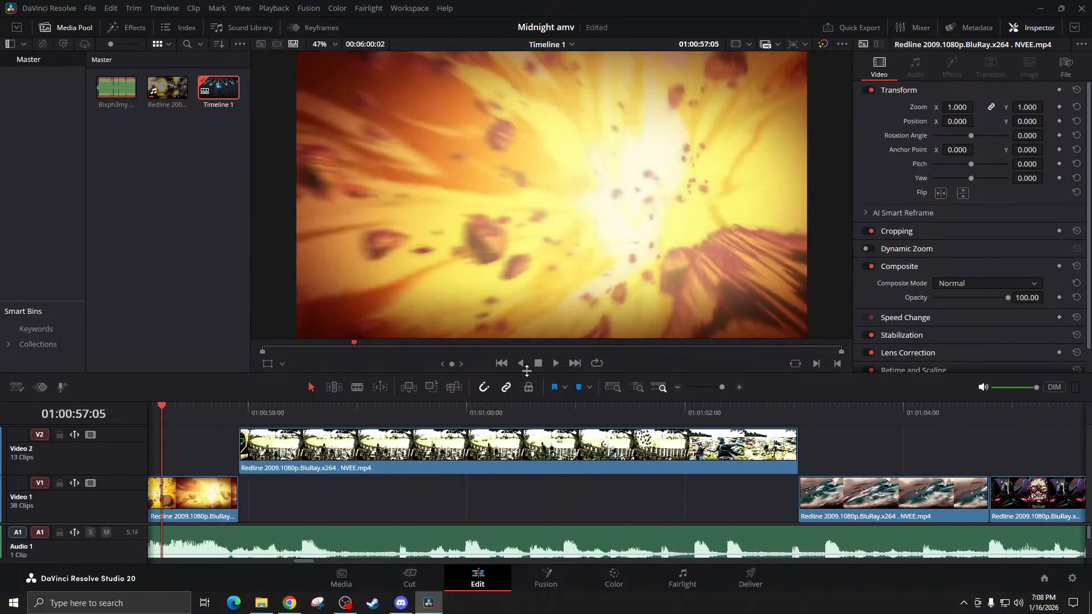
scroll(505, 506, "left", 4)
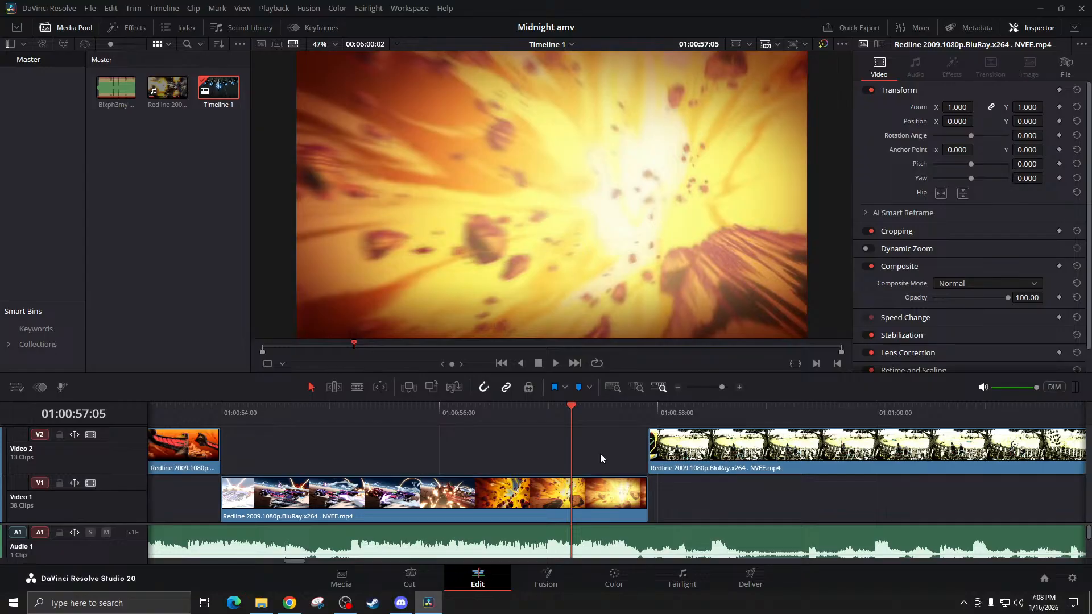
left_click(677, 388)
left_click(677, 387)
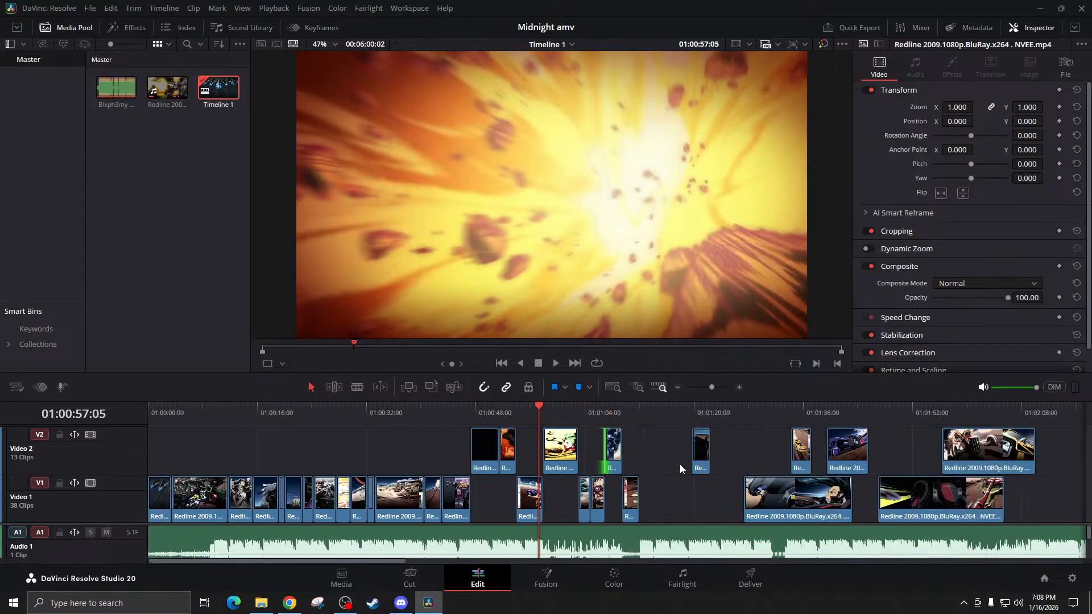
left_click(629, 412)
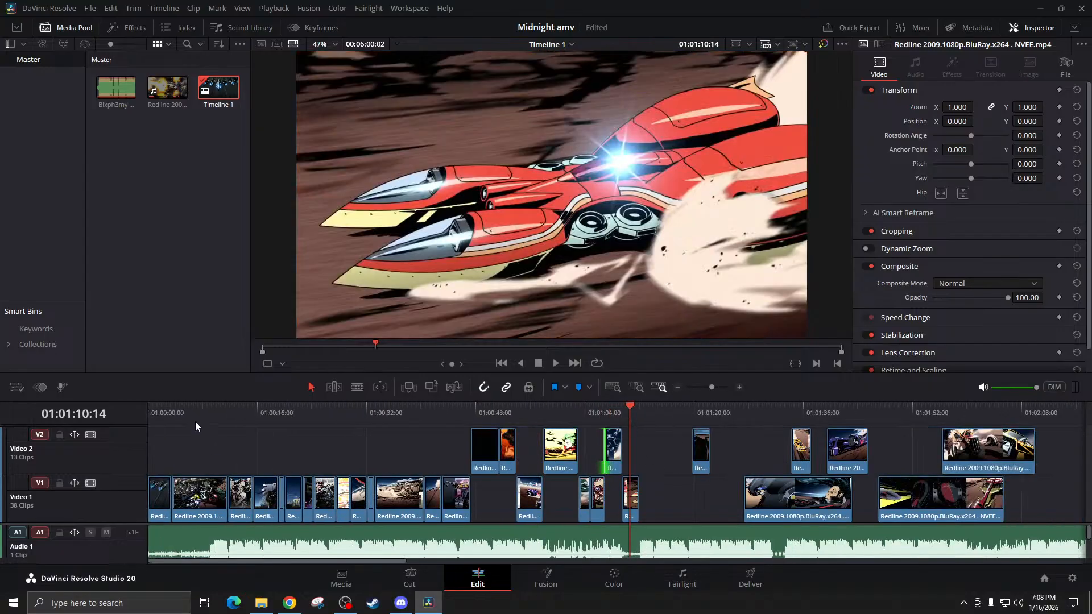
key("Home")
key("space")
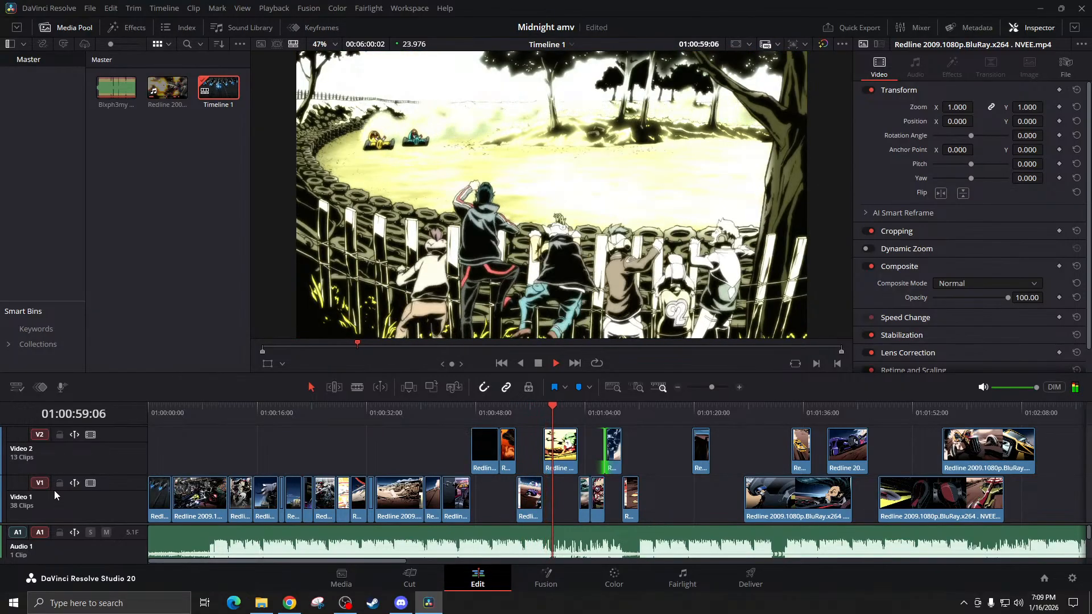
key("space")
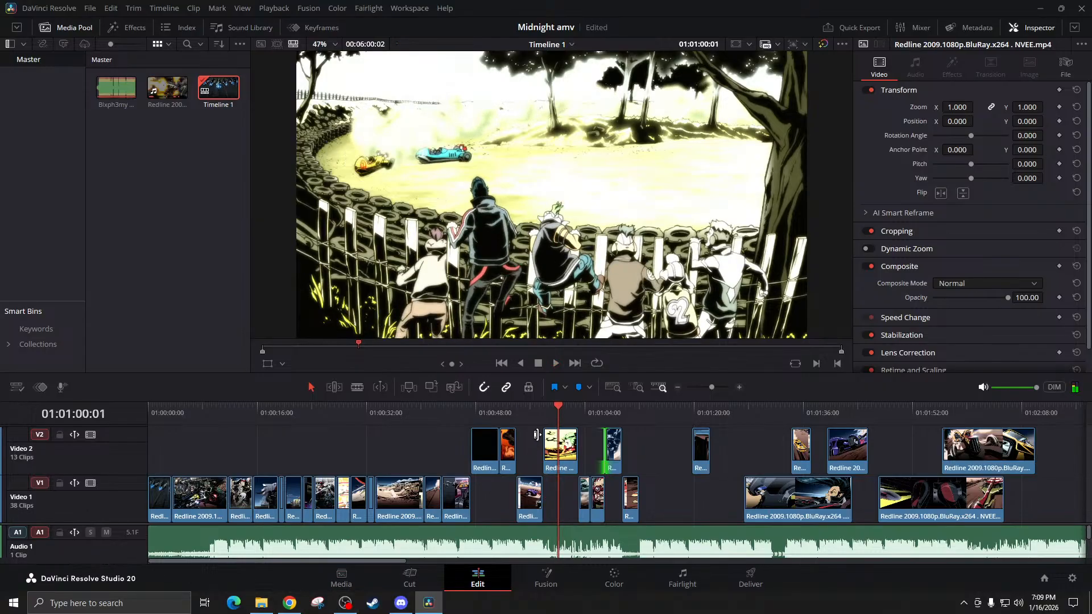
Cut the first frame off the yellow flashback clip at 01:00:57:23, and move the clip one frame earlier to close the gap
key("Up")
left_click(740, 388)
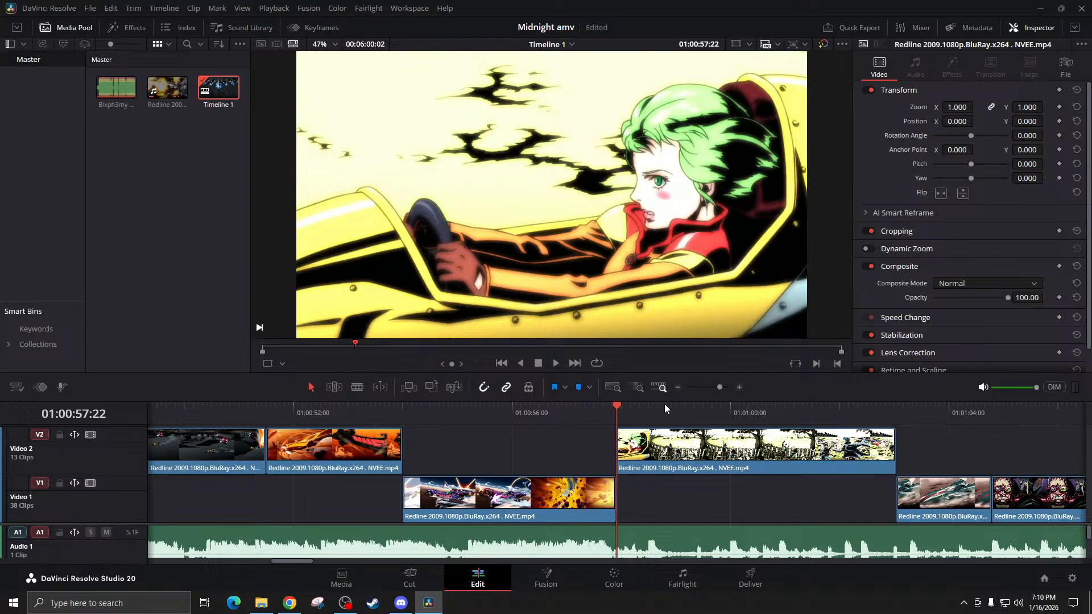
left_click(738, 389)
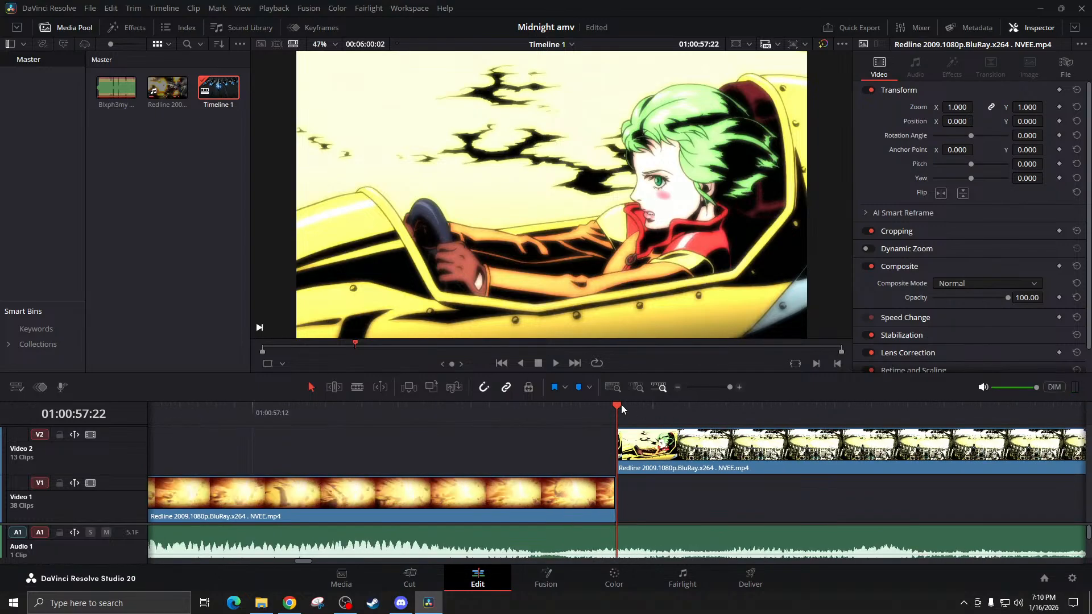
left_click_drag(623, 404, 646, 404)
key("ctrl+b")
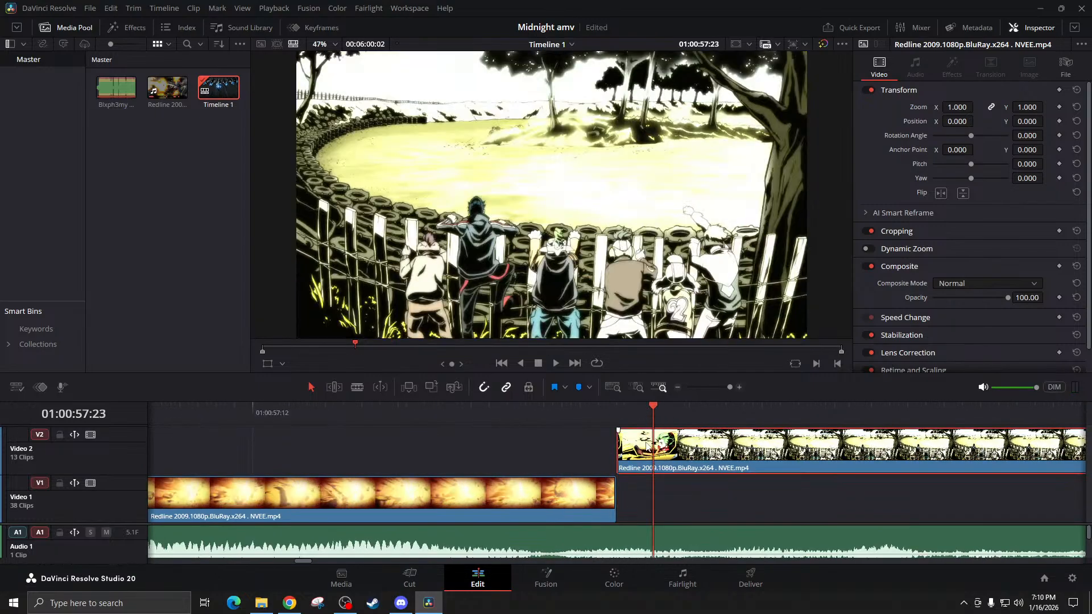
left_click(647, 442)
key("Delete")
left_click_drag(689, 458, 654, 455)
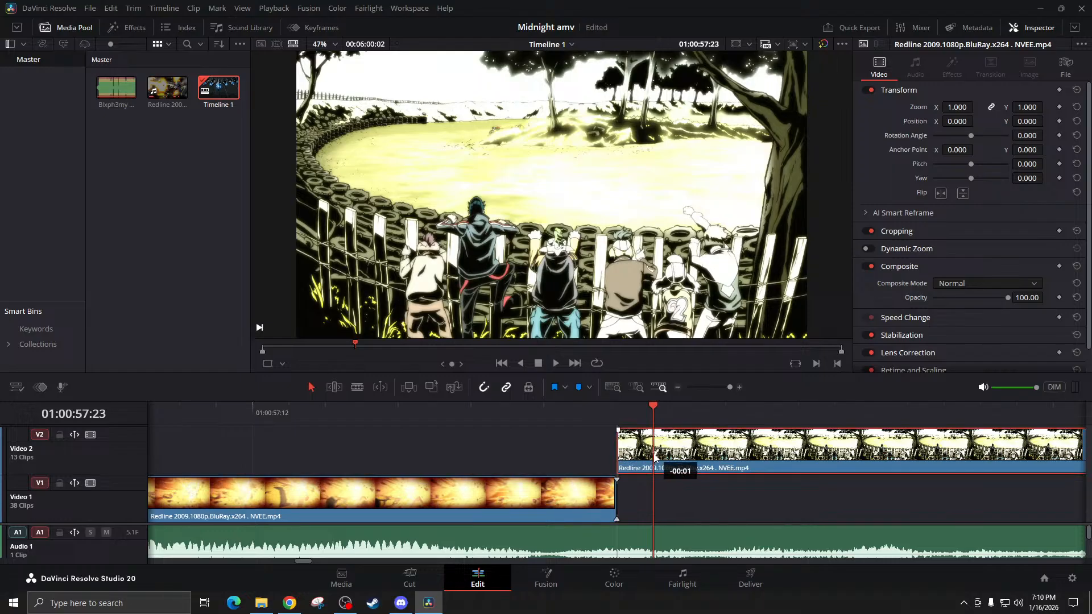
Play back the transition into the yellow flashback clip and the following clips from about 01:00:57 to 01:01:06
left_click(455, 409)
left_click(677, 388)
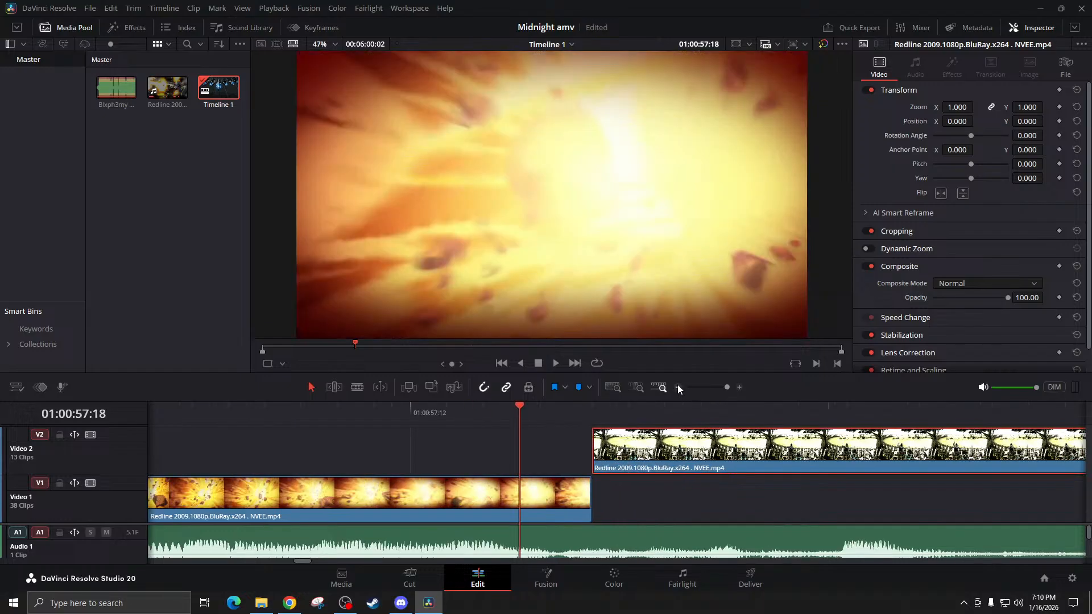
left_click(678, 387)
left_click(677, 387)
left_click(677, 387)
left_click(587, 414)
key("space")
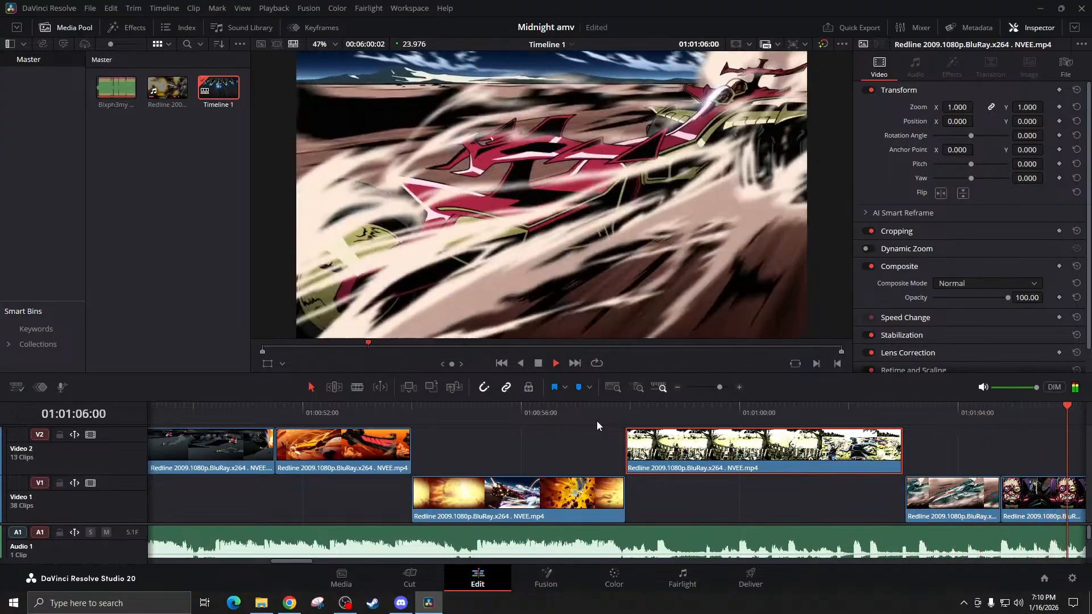
key("space")
Select the four clips following the yellow flashback clip and move them earlier together to close the gap after it
scroll(625, 434, "right", 3)
left_click_drag(284, 445, 619, 505)
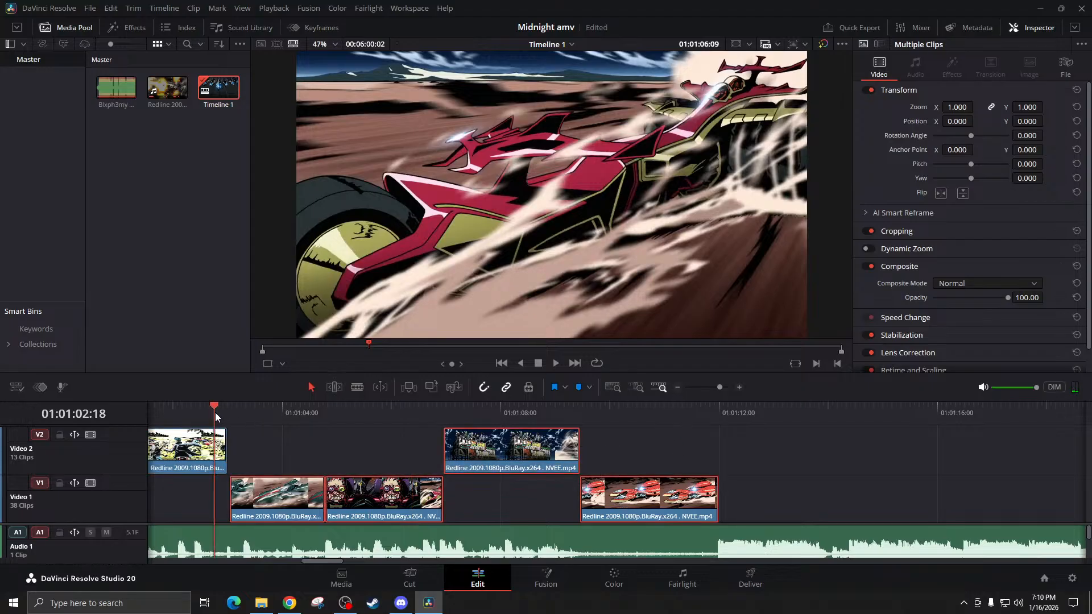
left_click(738, 387)
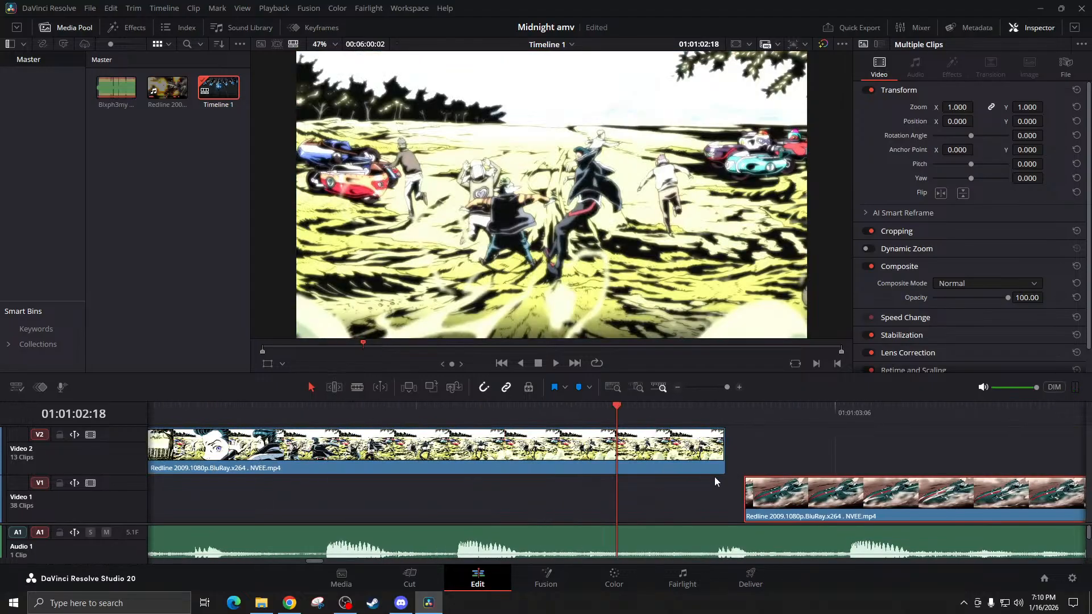
left_click_drag(758, 497, 746, 495)
scroll(570, 496, "left", 5)
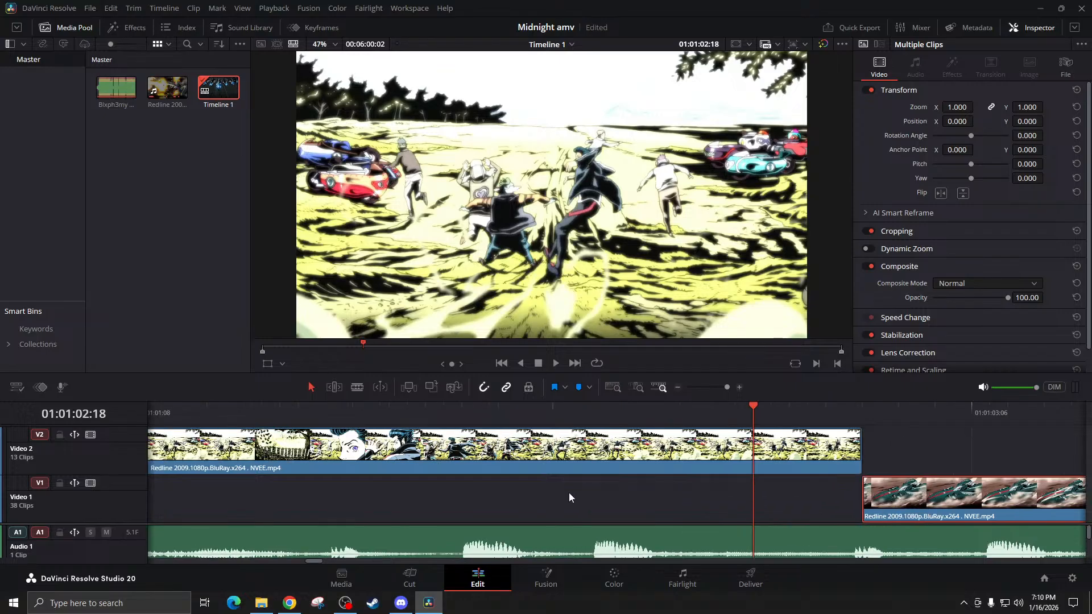
Play back the flashback clip and the four moved clips, up to about 01:01:13, to review the closed gap
left_click(521, 411)
left_click(678, 387)
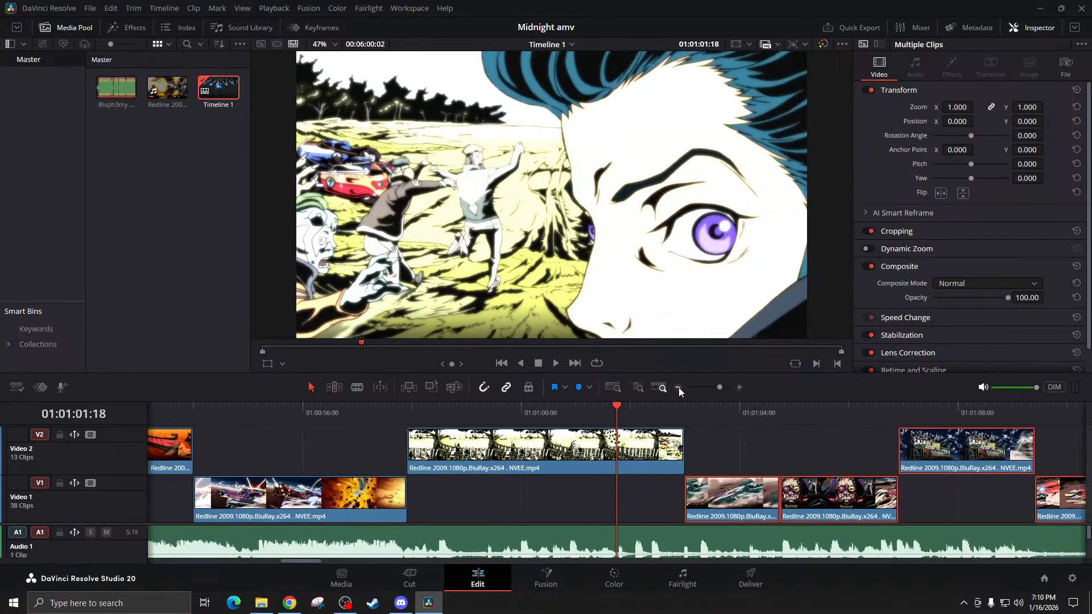
left_click(475, 412)
key("space")
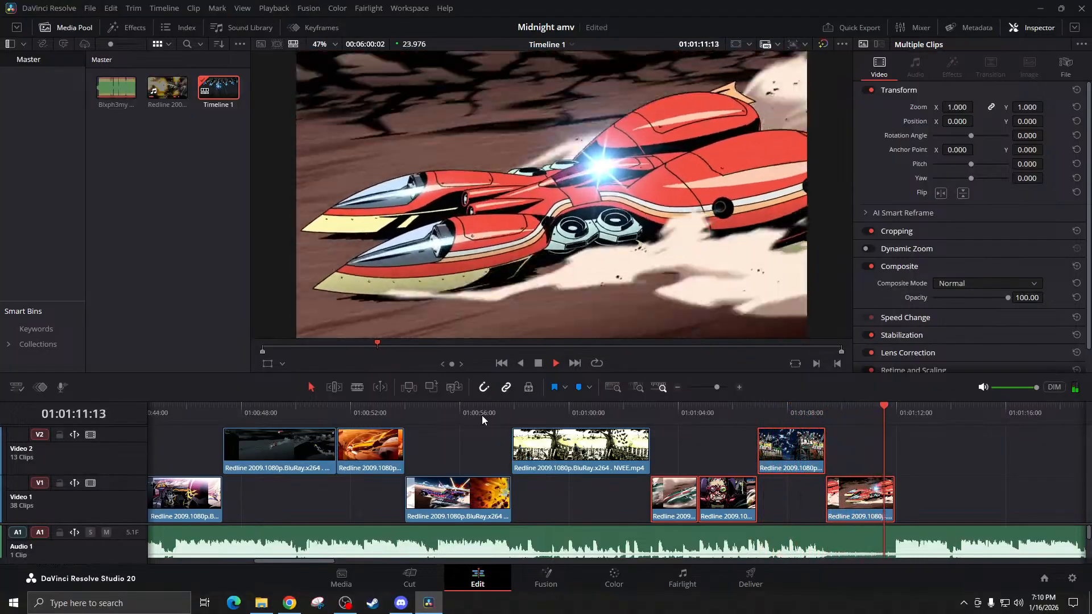
key("space")
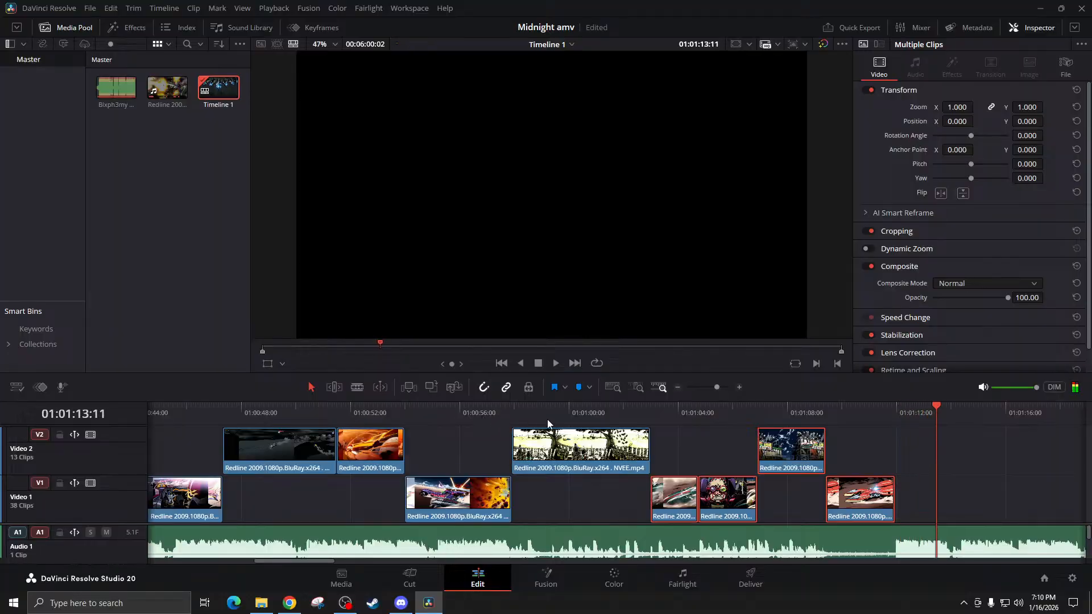
Look over the remaining clips and gaps up to about 01:02:12, and play back the isolated Video 2 clip at 01:01:19:17
scroll(647, 498, "right", 10)
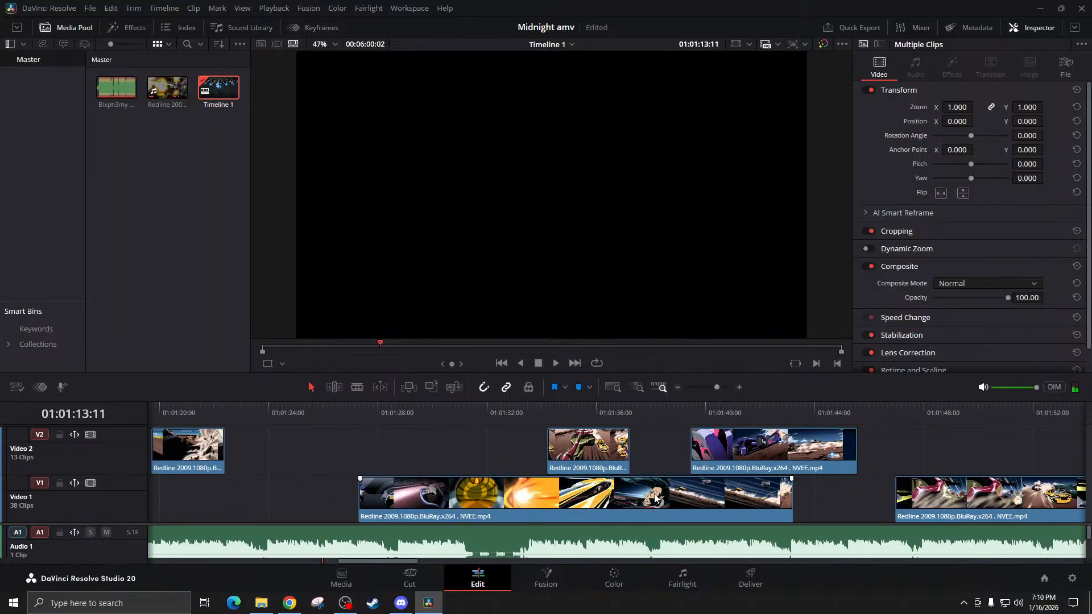
scroll(653, 494, "right", 4)
scroll(565, 474, "left", 1)
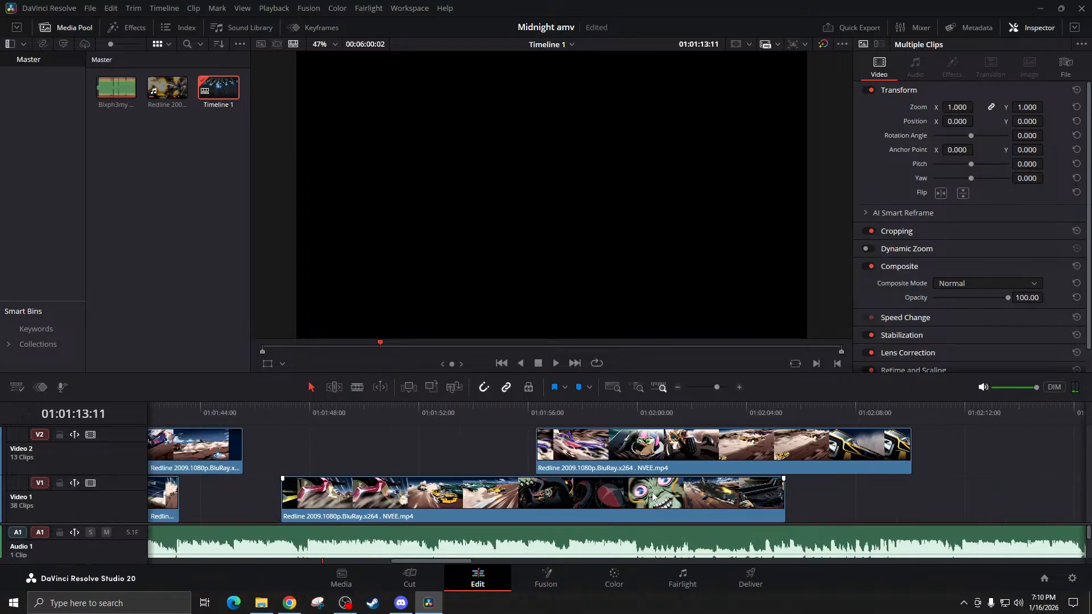
scroll(565, 475, "left", 6)
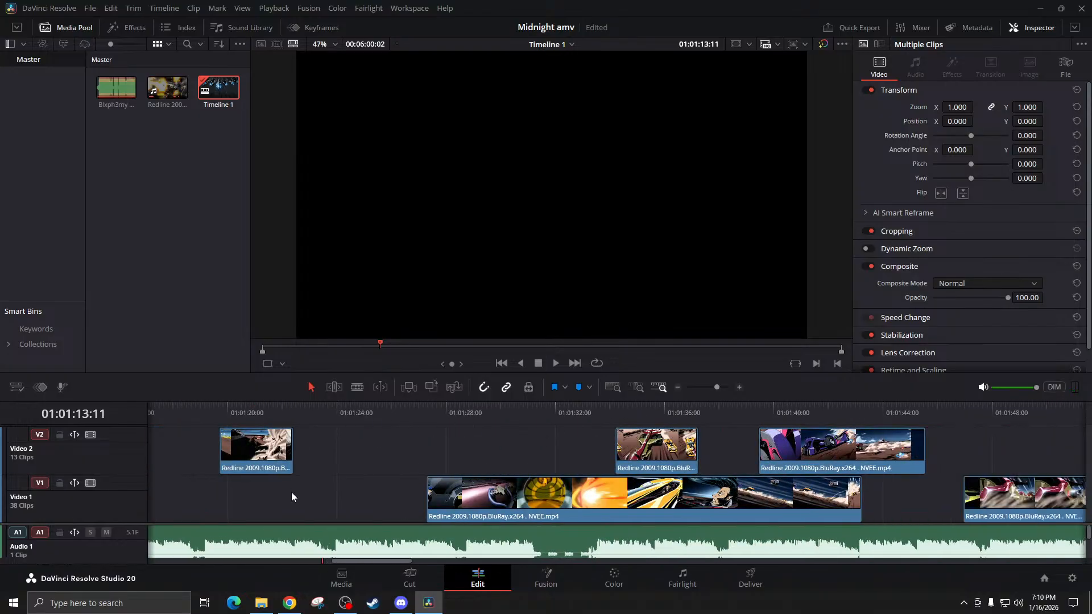
scroll(291, 496, "left", 3)
left_click(500, 415)
key("space")
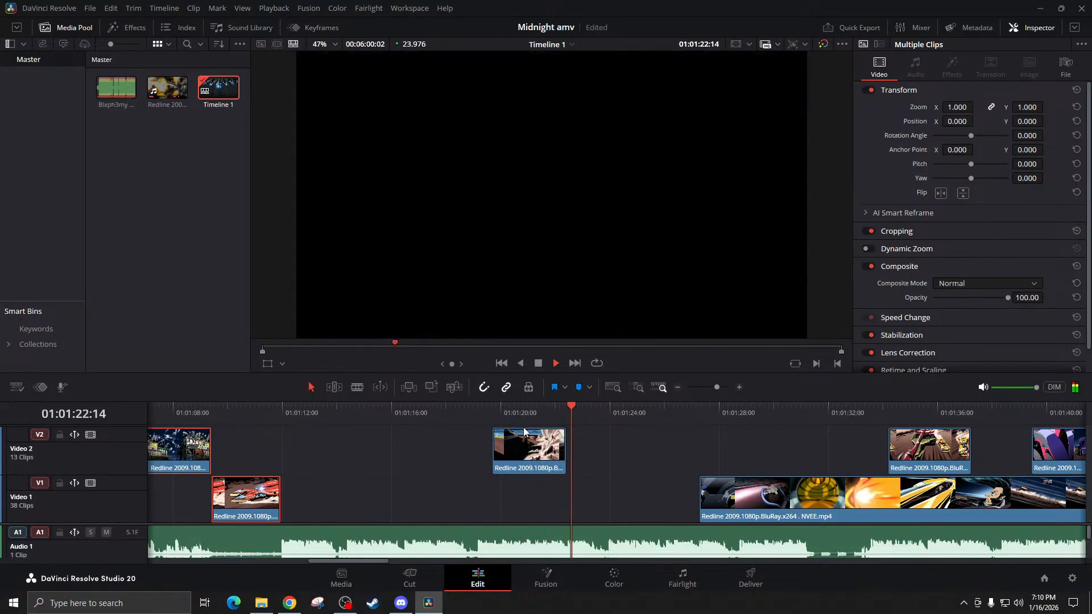
left_click(490, 408)
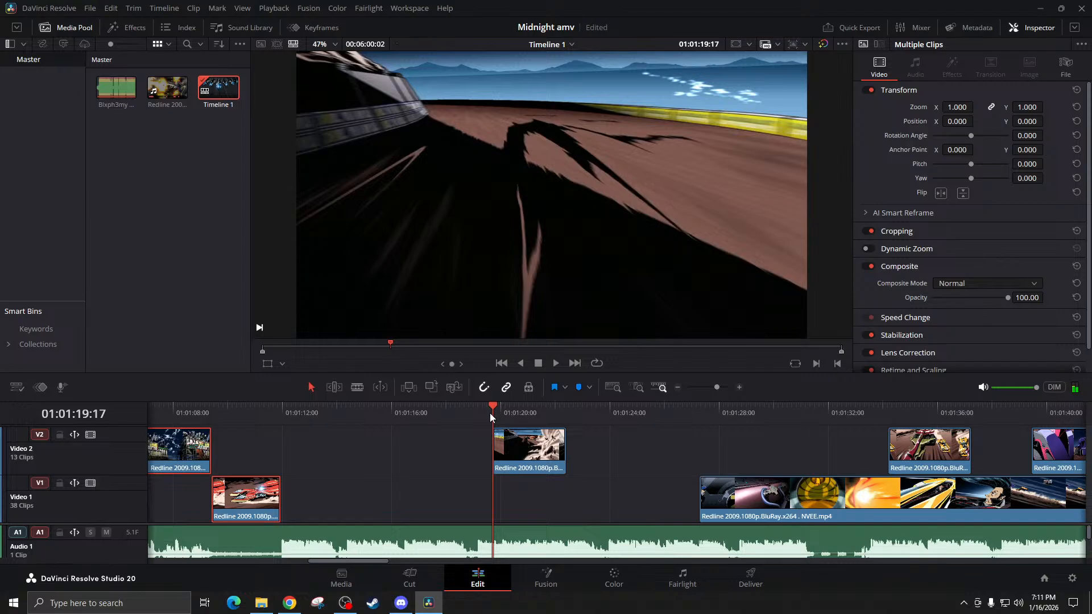
key("space")
key("space")
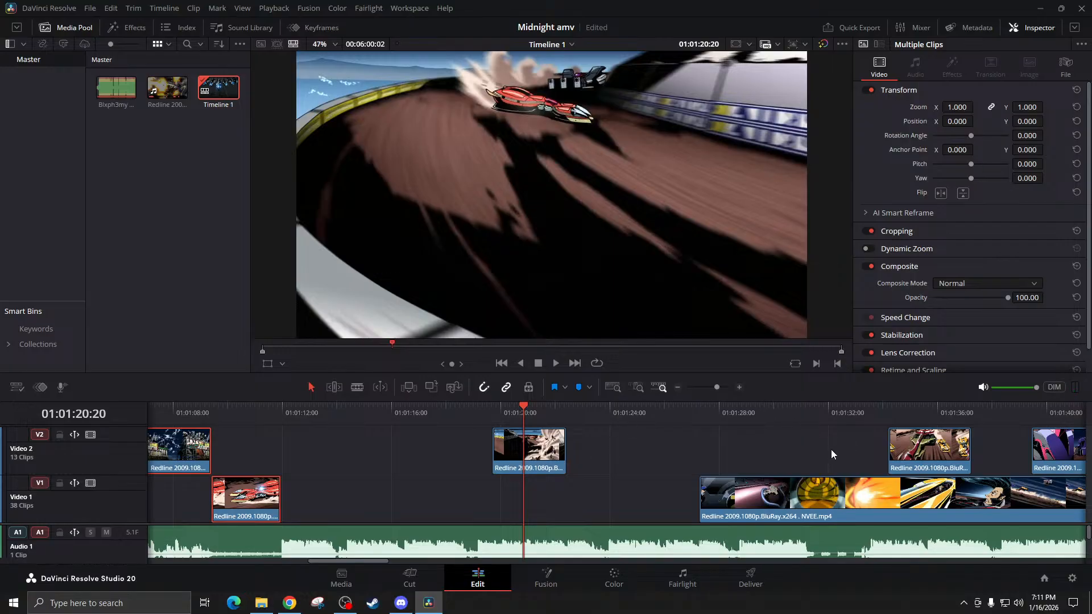
Play back the long Video 1 clip from 01:01:27:07 and the yellow car clip overlapping it on Video 2 from about 01:01:34
left_click(891, 415)
key("space")
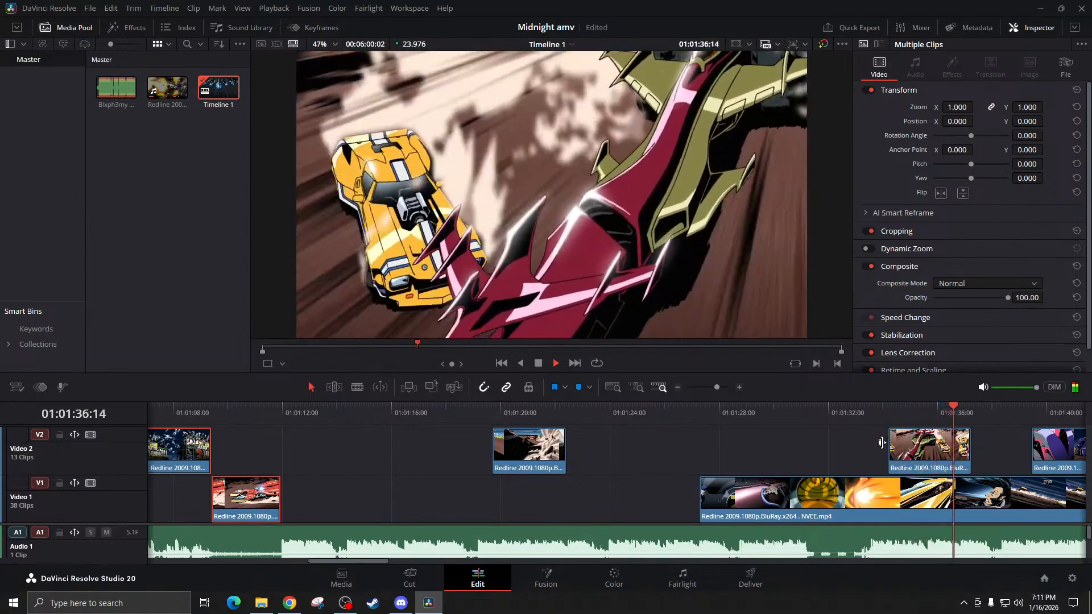
left_click(840, 501)
left_click(701, 416)
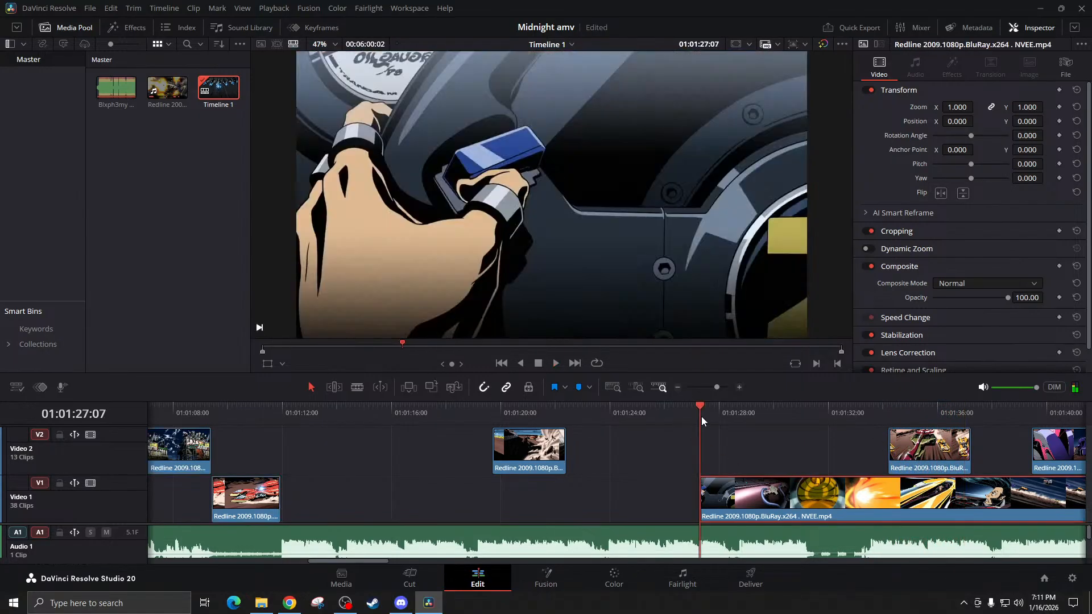
key("space")
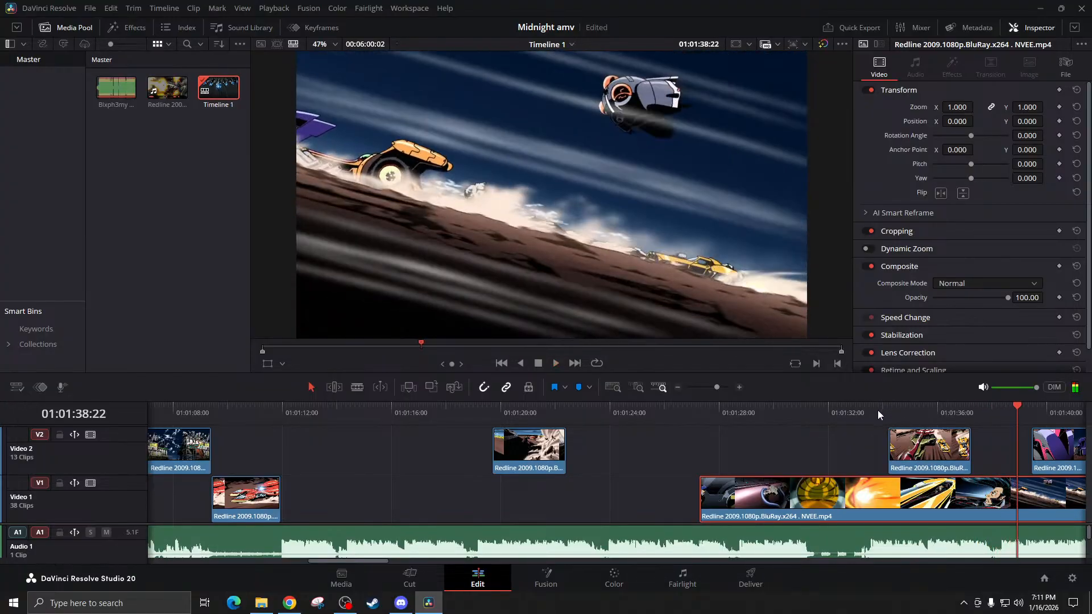
left_click(881, 410)
key("space")
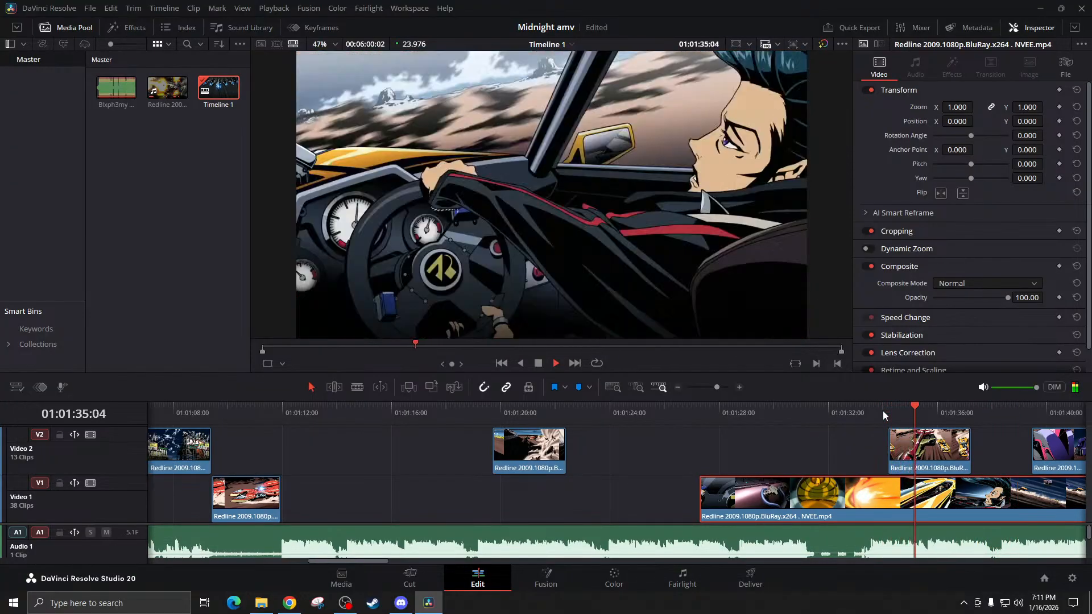
key("space")
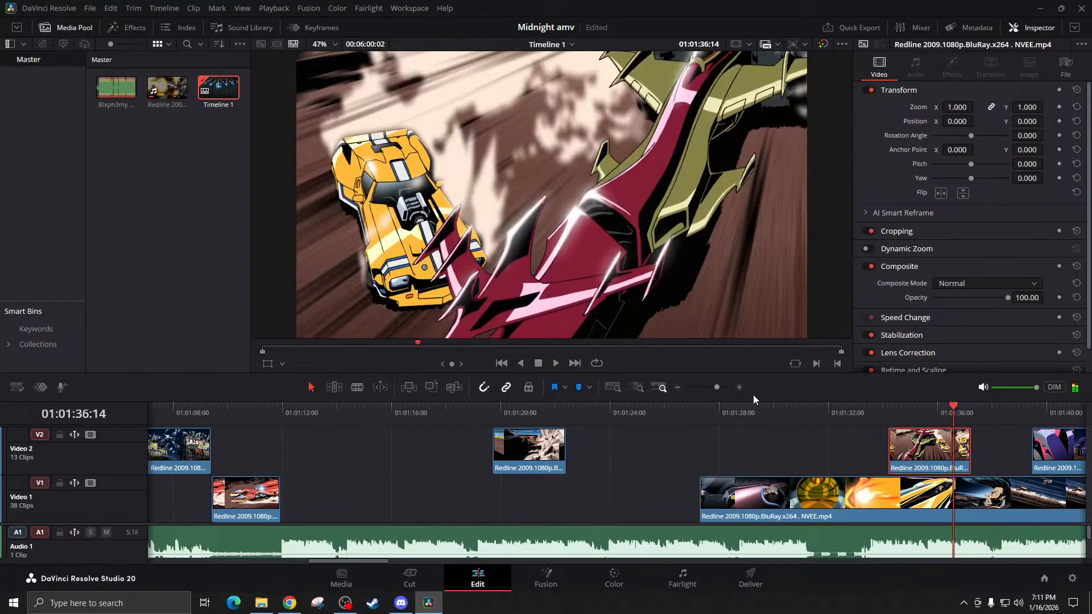
Move the yellow car clip at 01:01:34:05 on Video 2 one frame earlier
left_click(887, 410)
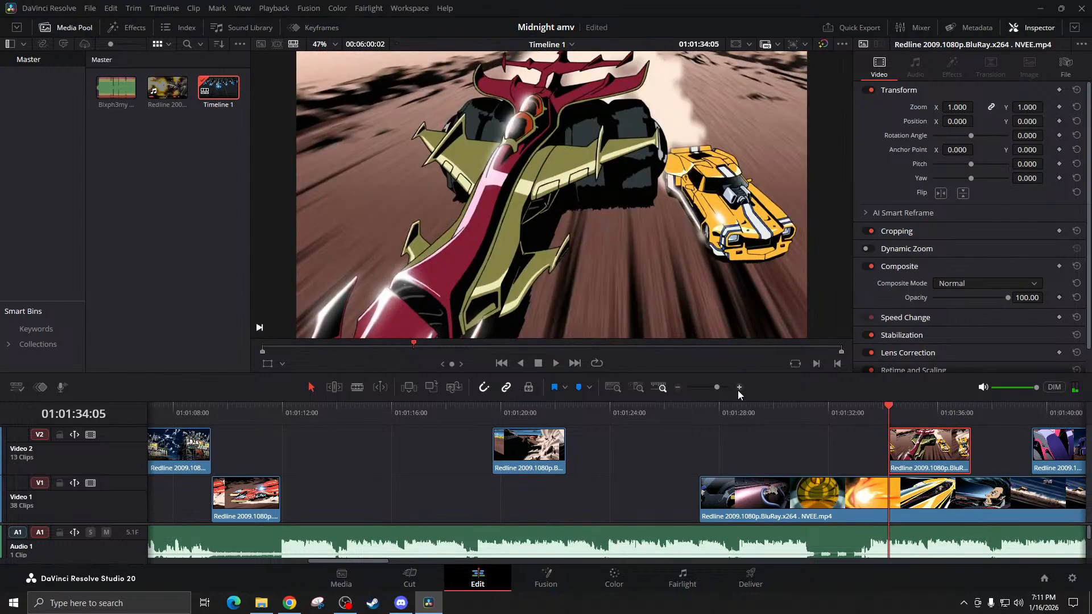
left_click(739, 387)
scroll(710, 445, "right", 5)
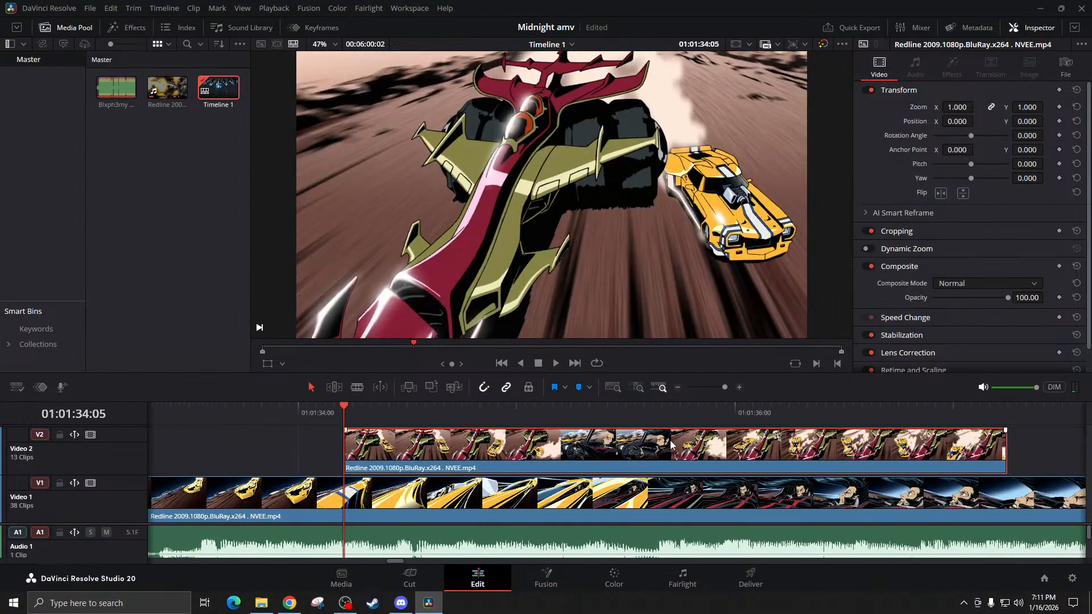
left_click_drag(663, 445, 661, 445)
Play back the moved yellow car clip several times, including from its start through to about 01:01:38, to check its timing against the music
left_click(574, 414)
key("space")
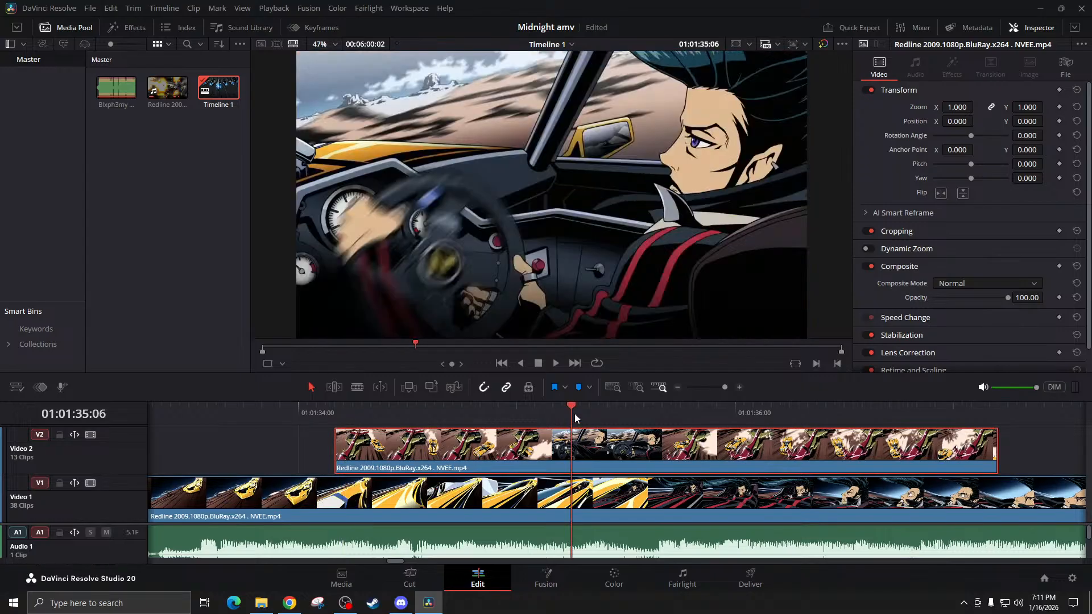
left_click(544, 409)
key("space")
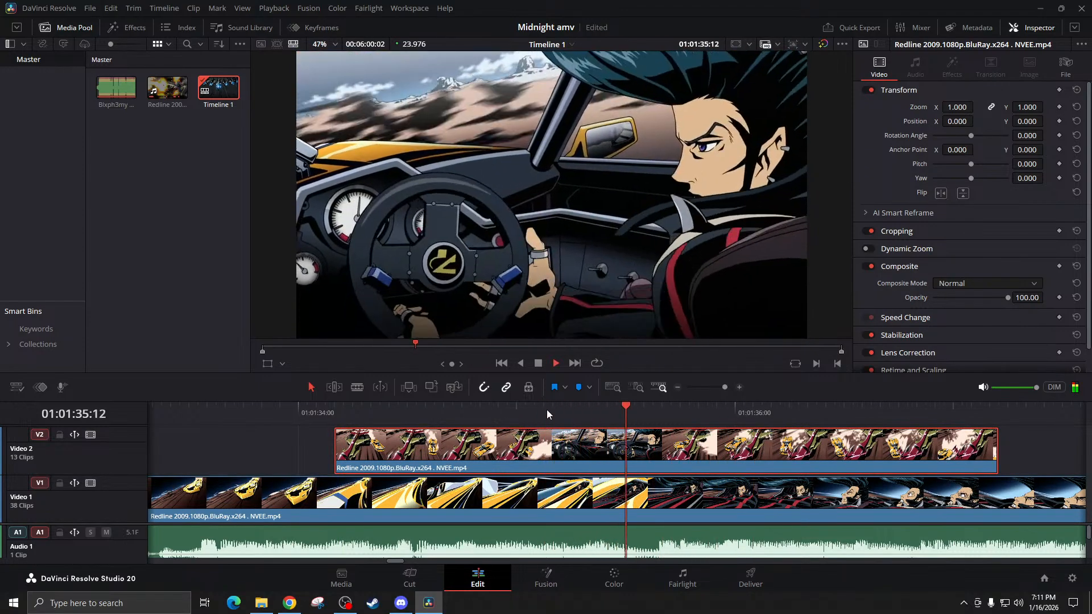
left_click(547, 409)
key("space")
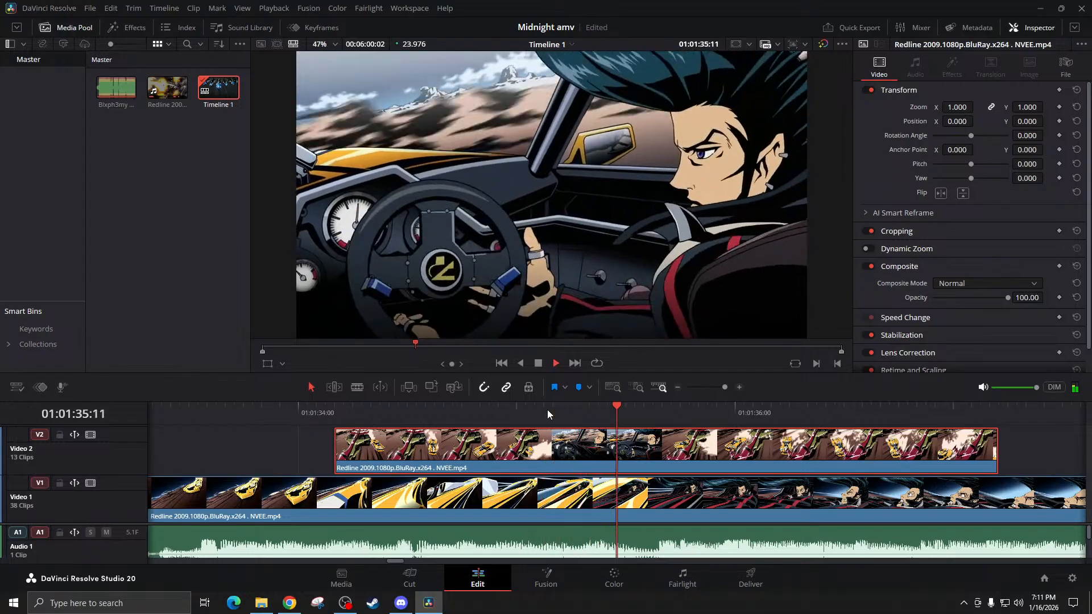
left_click(334, 409)
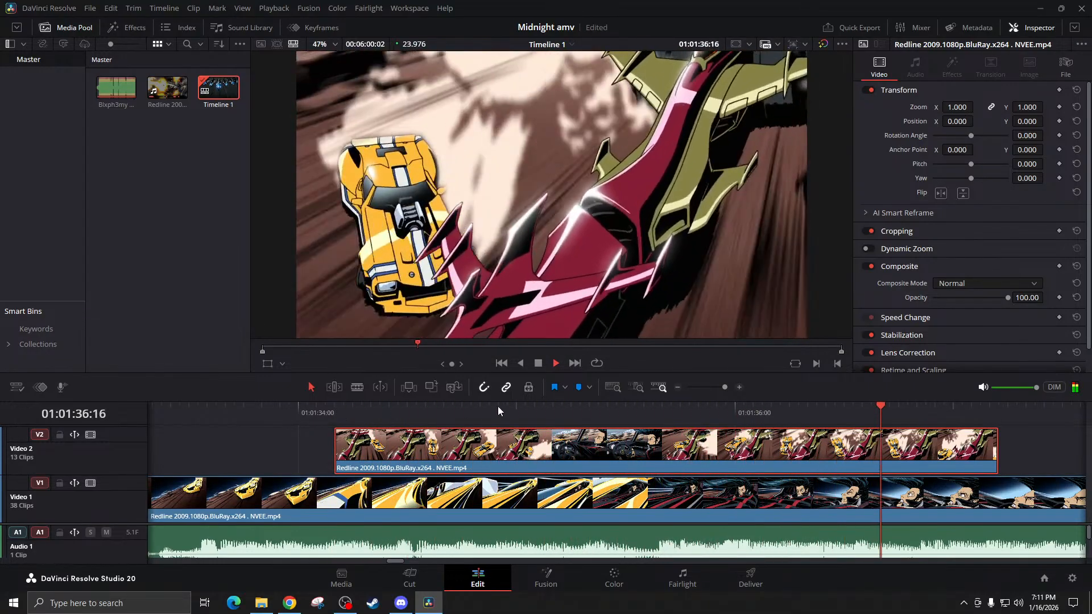
key("space")
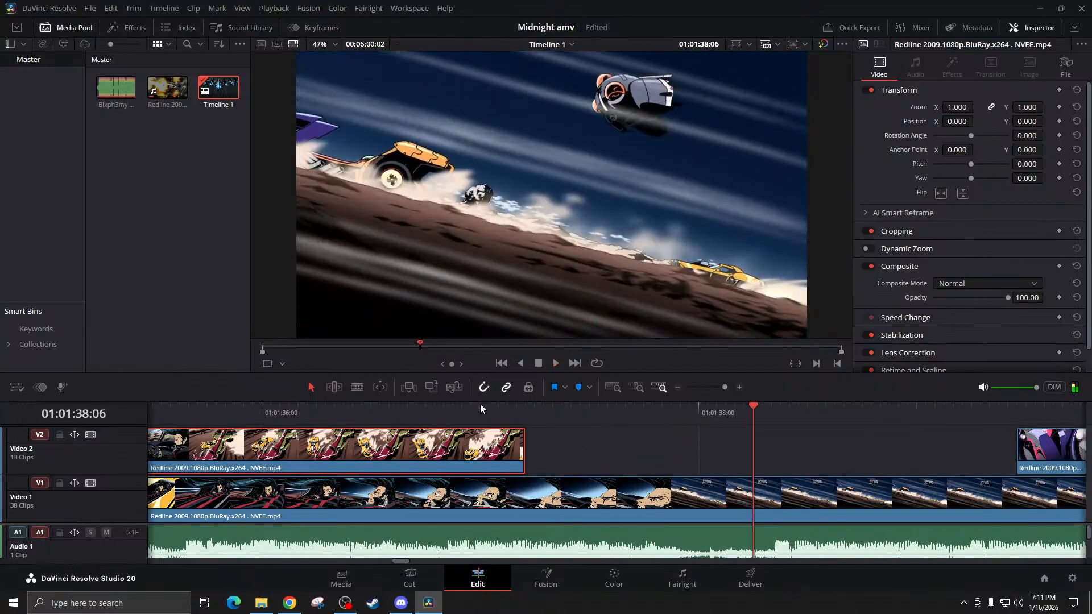
Split the long Video 1 clip and the audio at 01:01:37:05, just after the yellow car clip ends, and select the second video part
left_click_drag(520, 409, 527, 409)
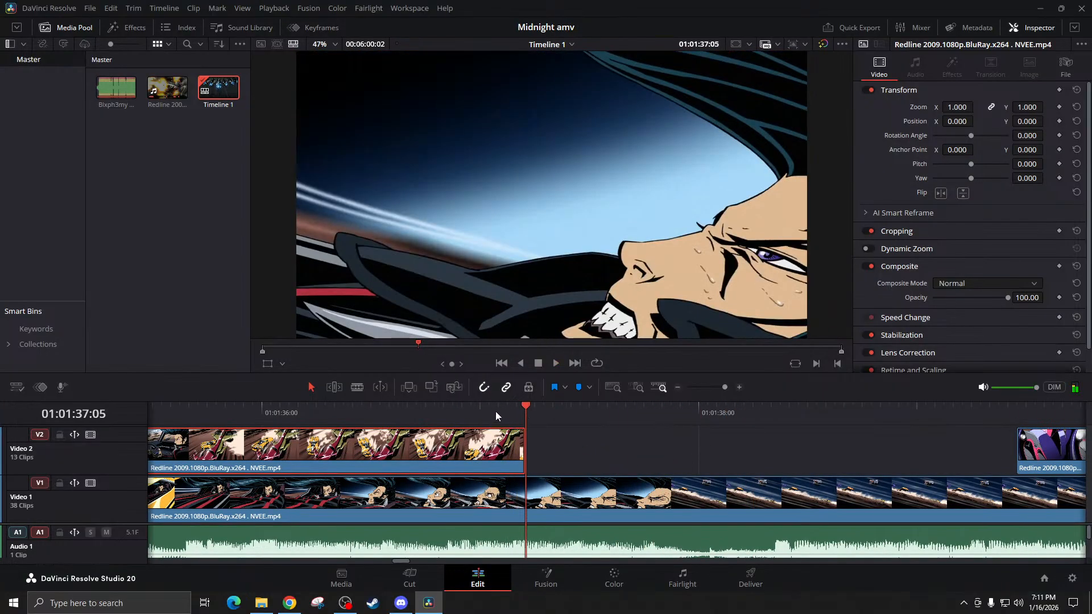
key("ctrl+b")
left_click(586, 493)
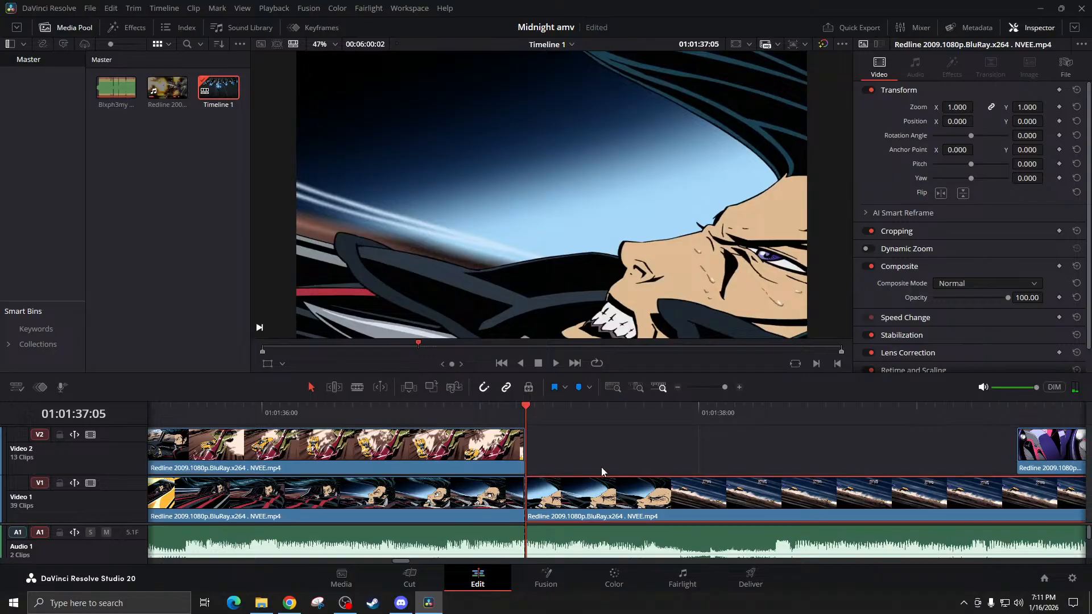
Play back the split-off Video 1 part with Video 2 disabled and Audio 1 muted, and delete that part
key("space")
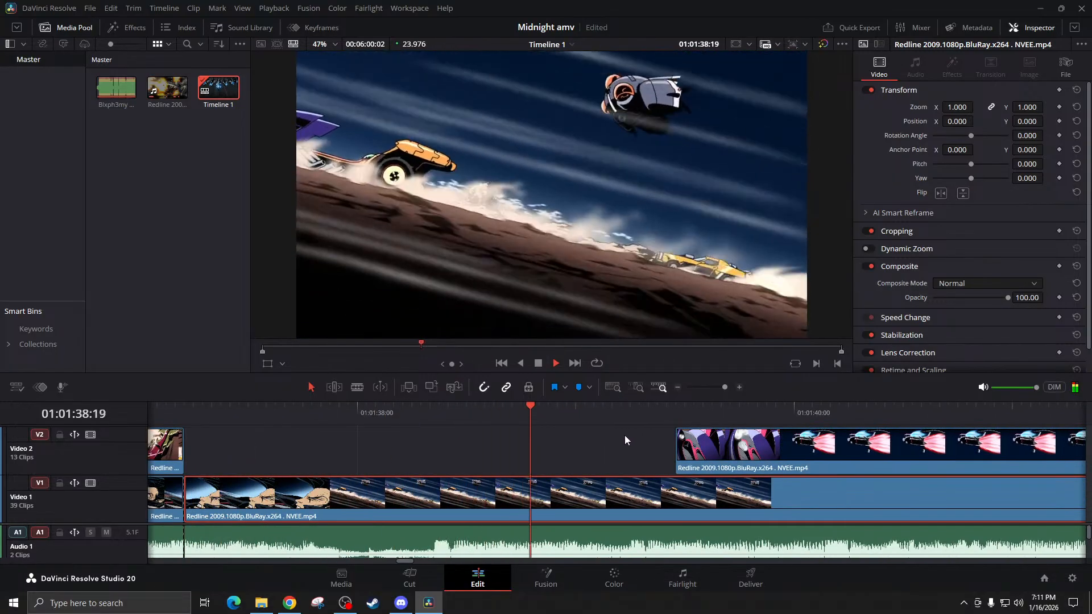
key("space")
left_click(90, 435)
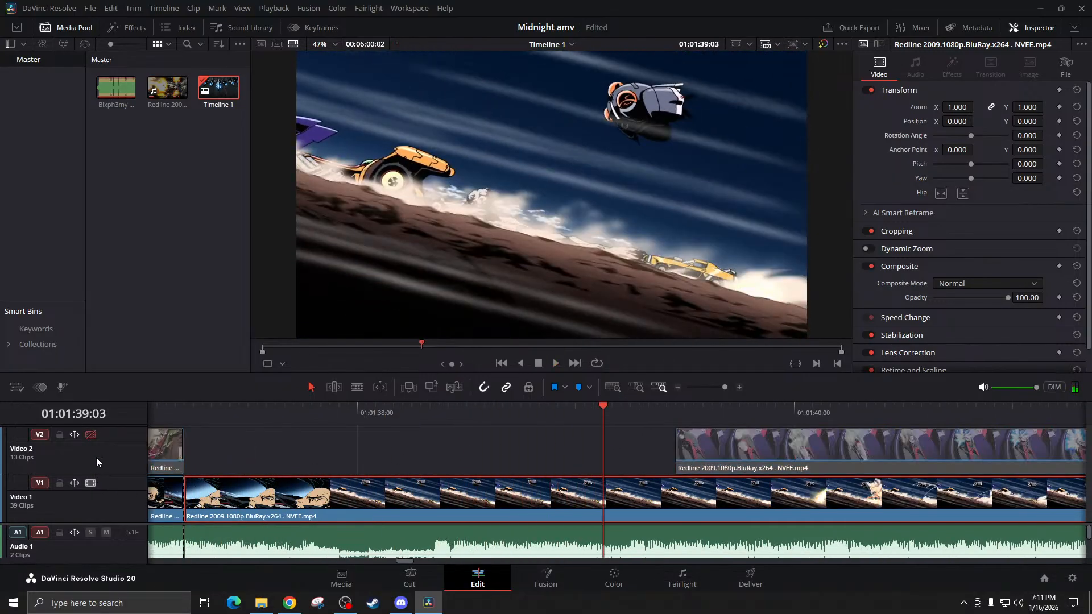
left_click(106, 533)
key("space")
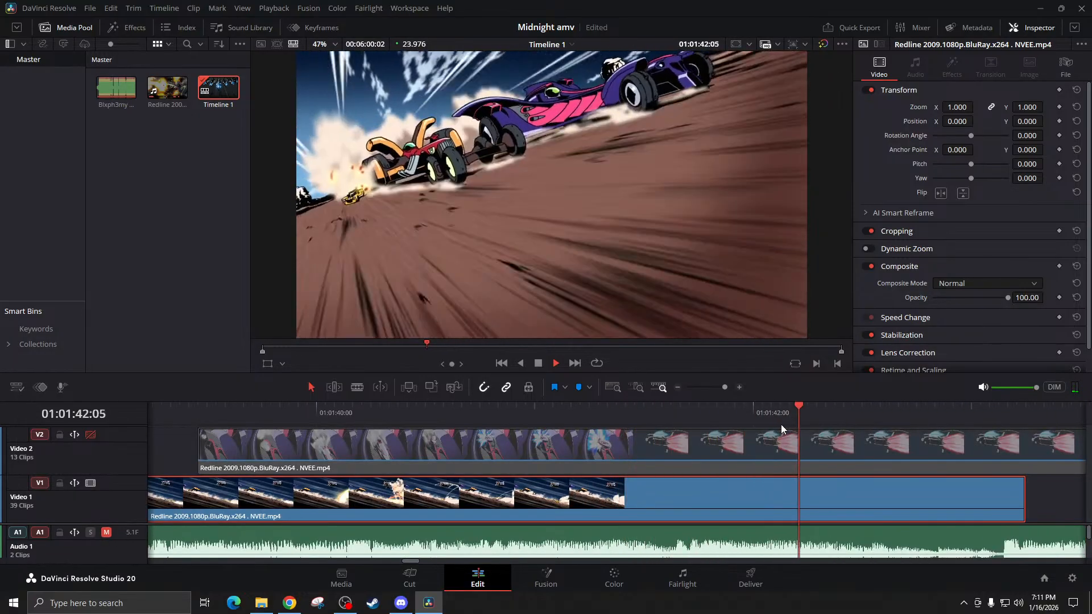
key("space")
key("Delete")
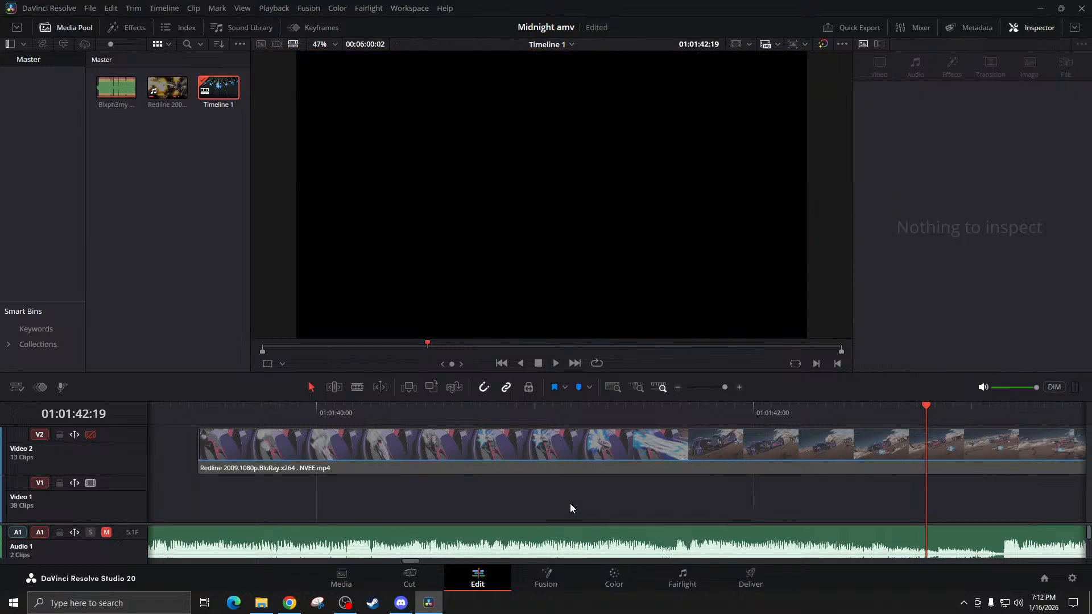
Re-enable the Video 2 track and unmute Audio 1
left_click(677, 387)
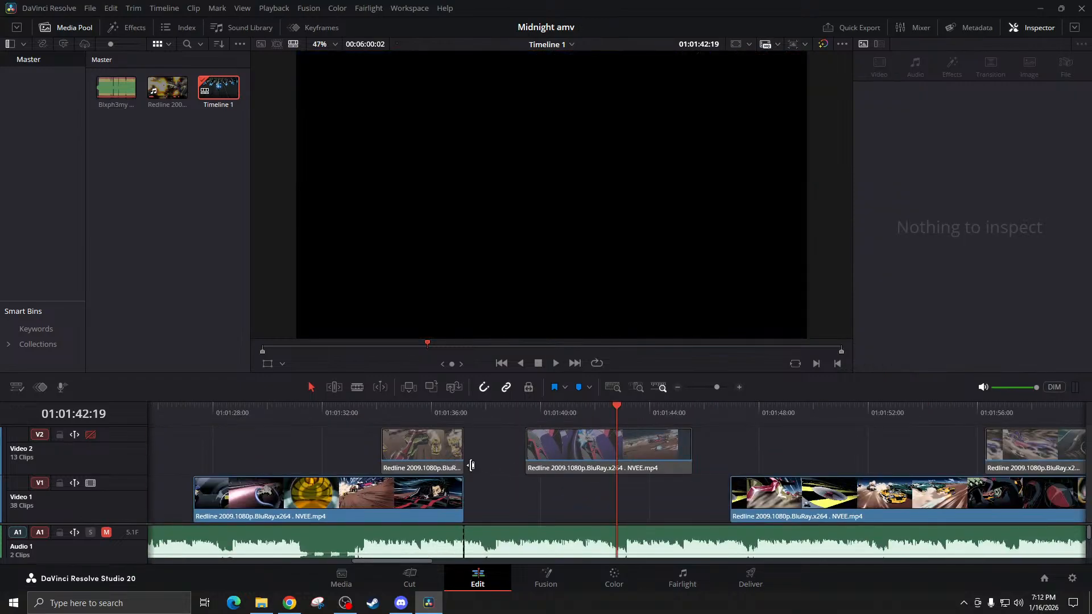
left_click(89, 435)
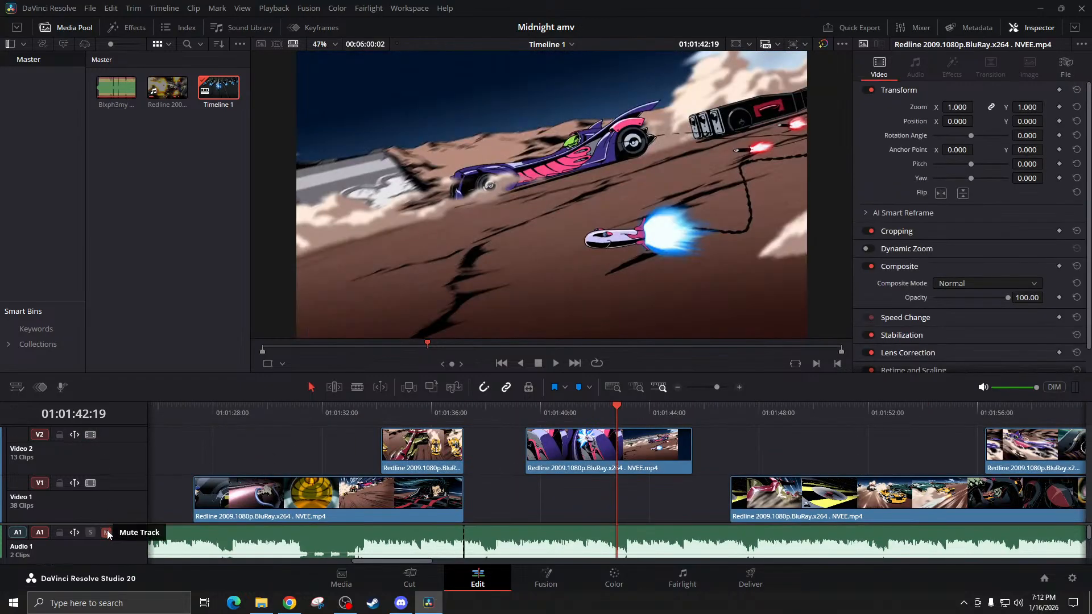
left_click(106, 533)
Move the purple car clip on Video 2 about 1.7 seconds earlier, towards the yellow car clip's end, and play back its start
scroll(569, 492, "left", 3)
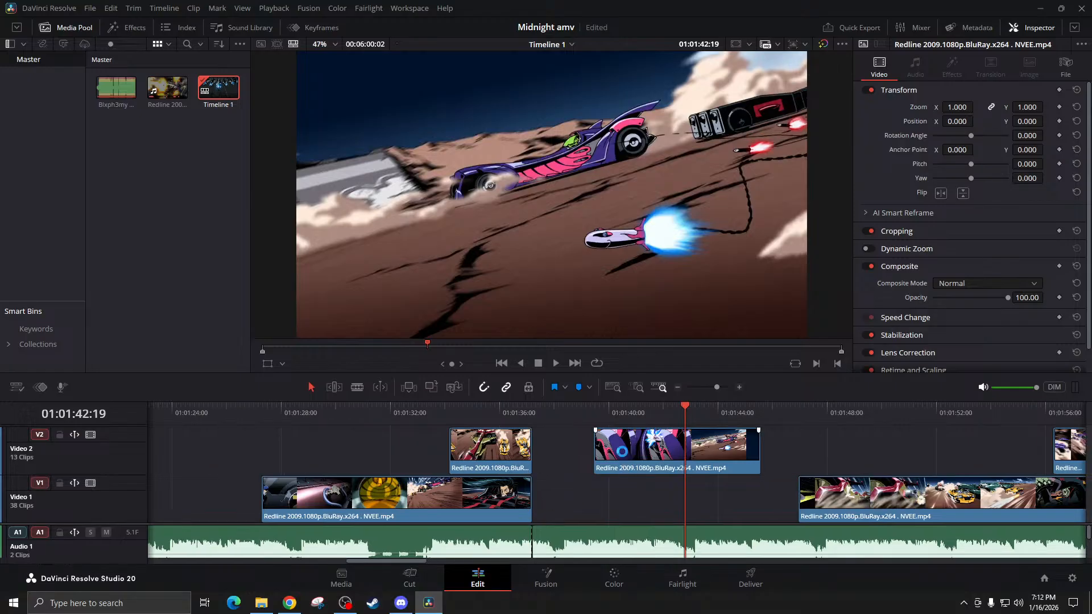
left_click_drag(637, 450, 590, 450)
left_click(543, 410)
key("space")
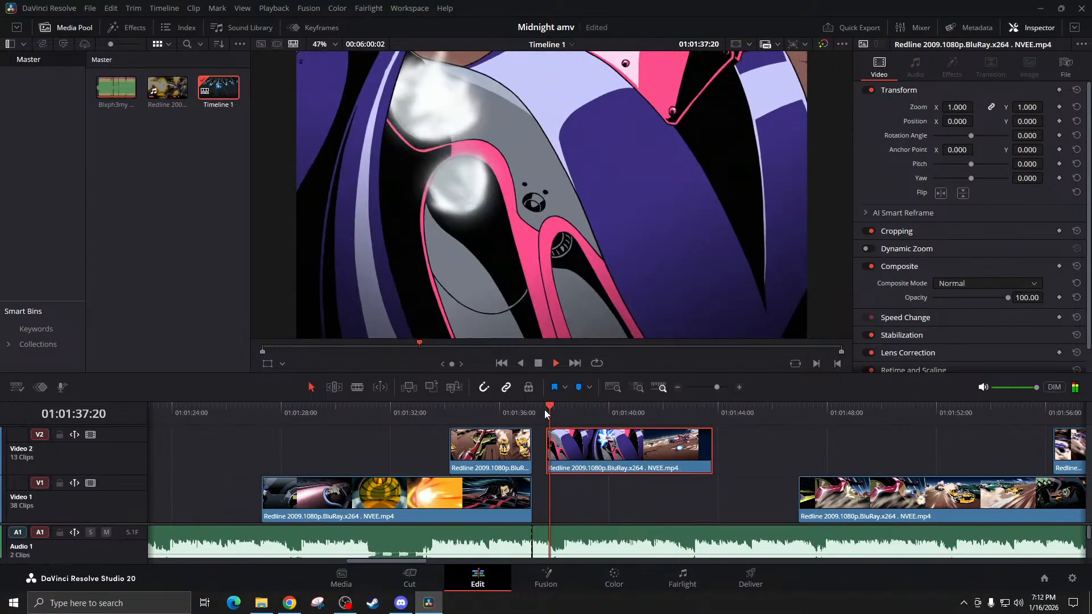
scroll(612, 486, "left", 9)
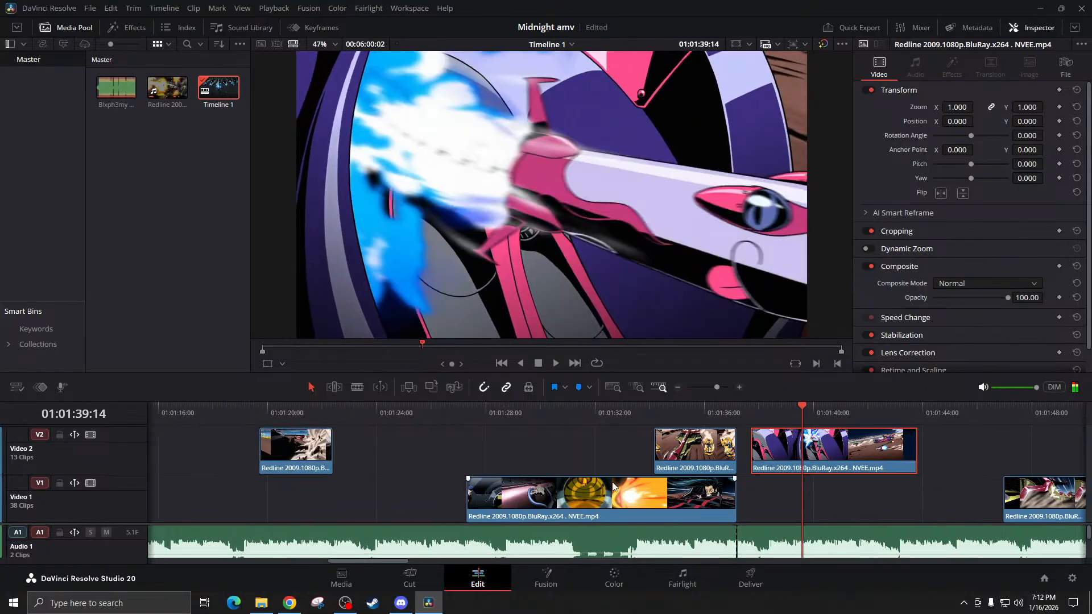
Examine the gap between 01:01:11:23 and 01:01:19:17 against the purple car clip's length, and play that clip through
scroll(613, 486, "left", 15)
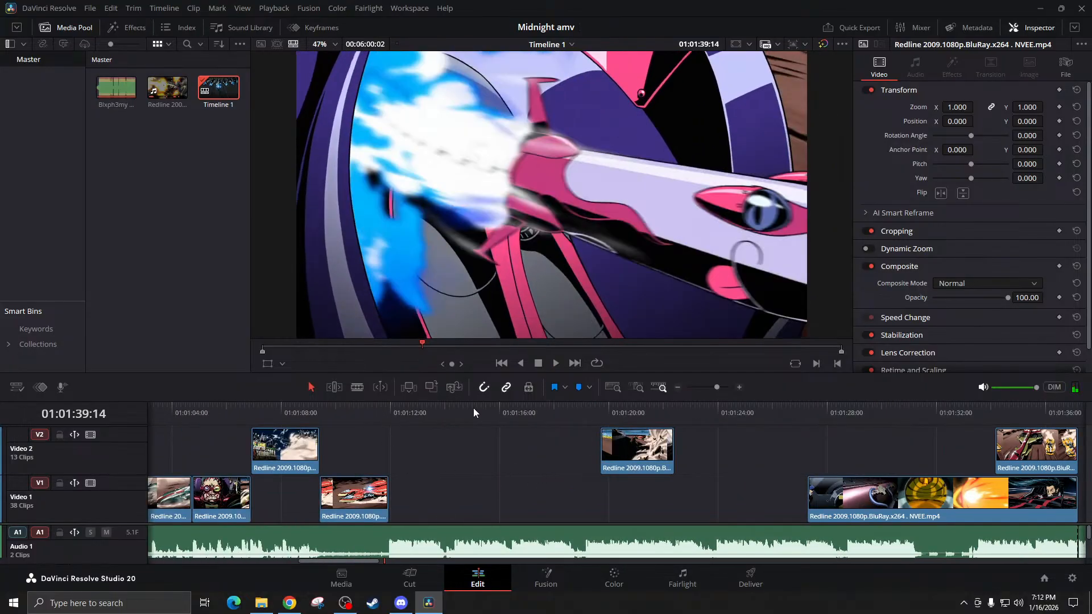
left_click_drag(397, 417, 392, 418)
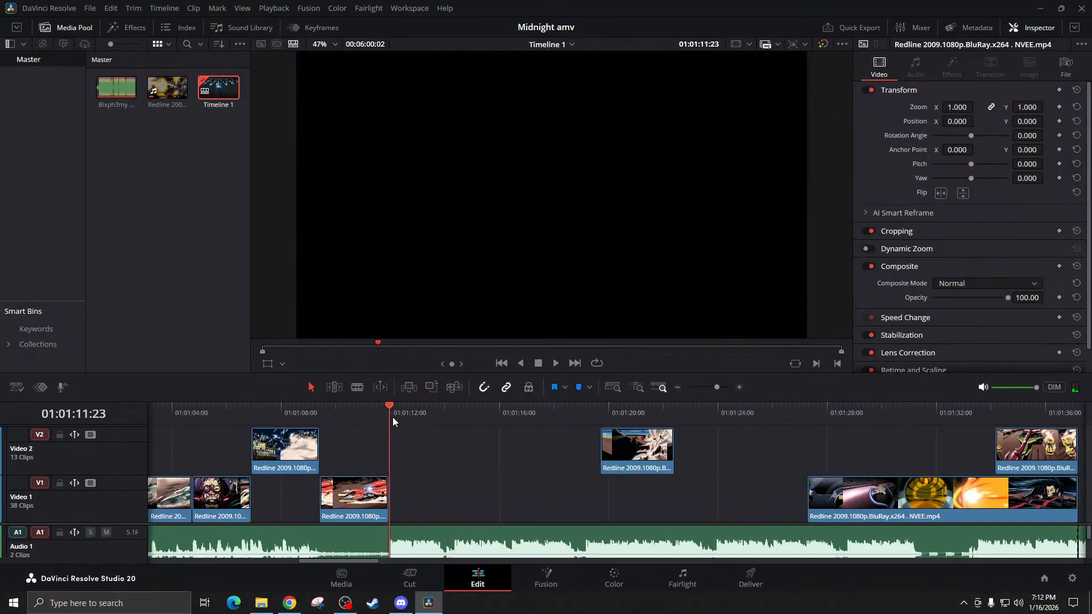
left_click(598, 409)
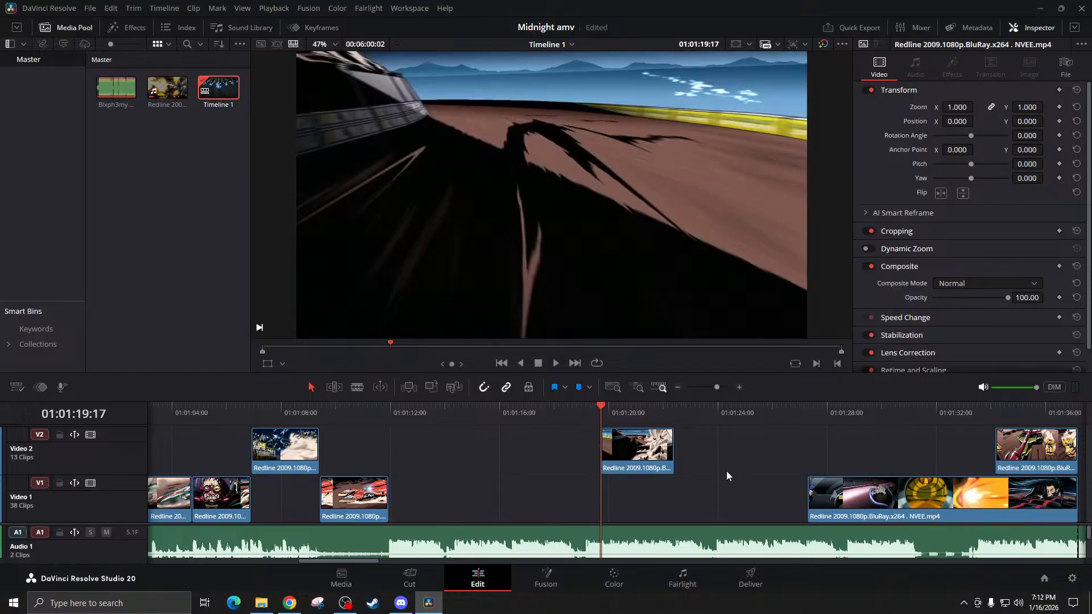
scroll(725, 471, "right", 15)
left_click(783, 471)
left_click(750, 414)
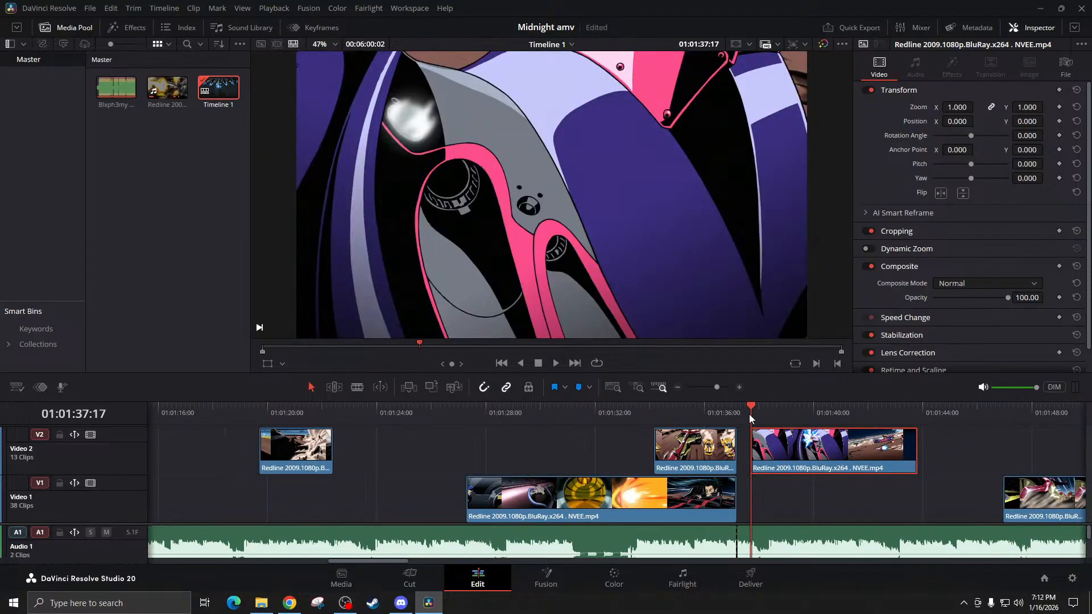
left_click(916, 414)
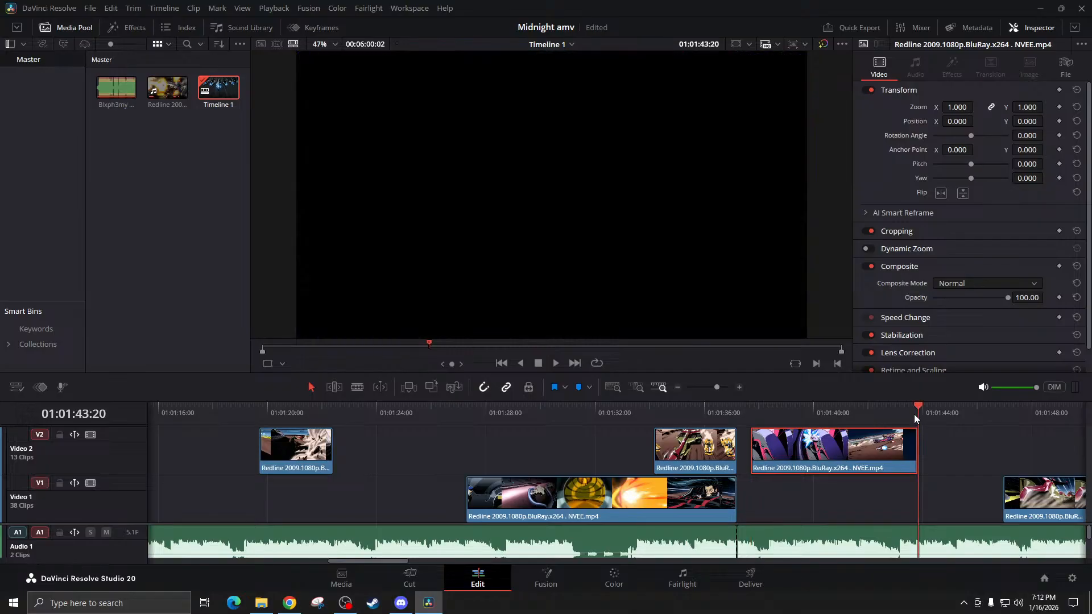
left_click(753, 414)
key("space")
key("space")
Move the purple car clip on Video 2 back to 01:01:11:23, where the red car clip on Video 1 ends, and play back the section
scroll(907, 442, "left", 1)
scroll(906, 442, "left", 1)
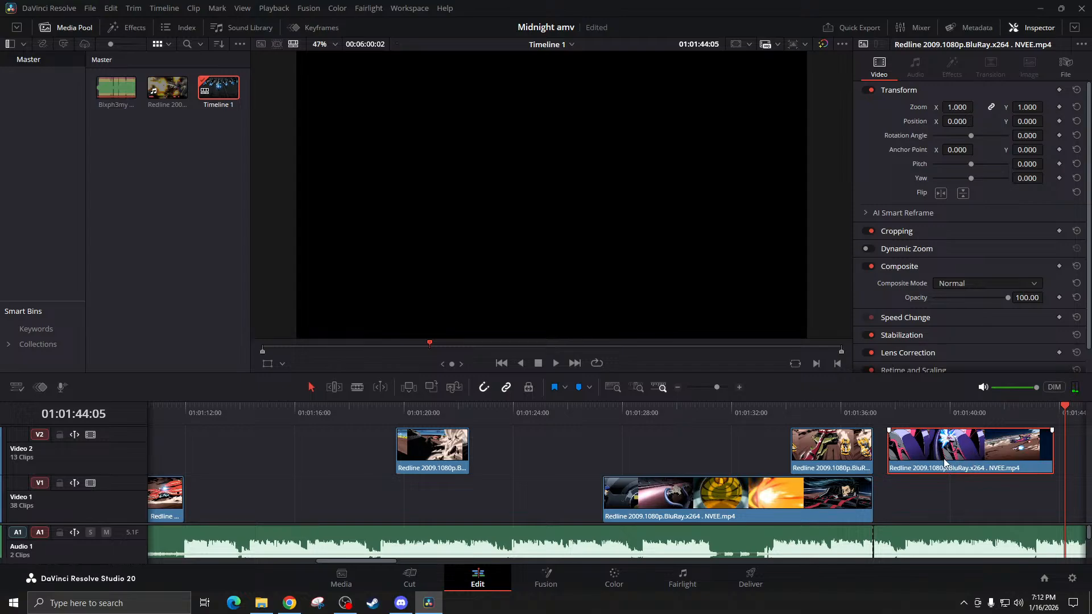
left_click_drag(944, 462, 237, 455)
scroll(346, 500, "left", 3)
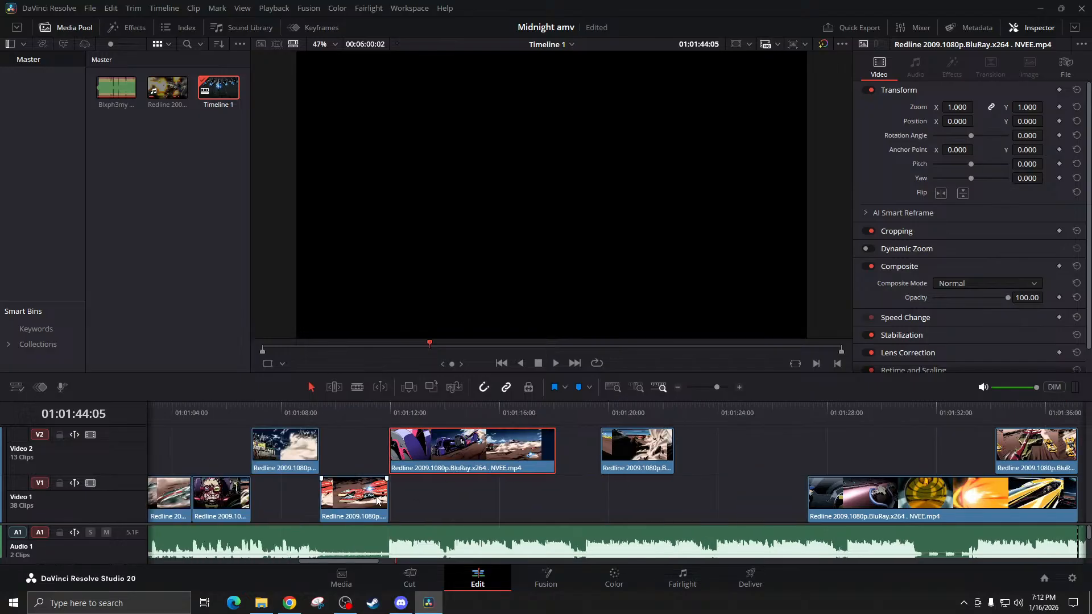
left_click(306, 415)
key("space")
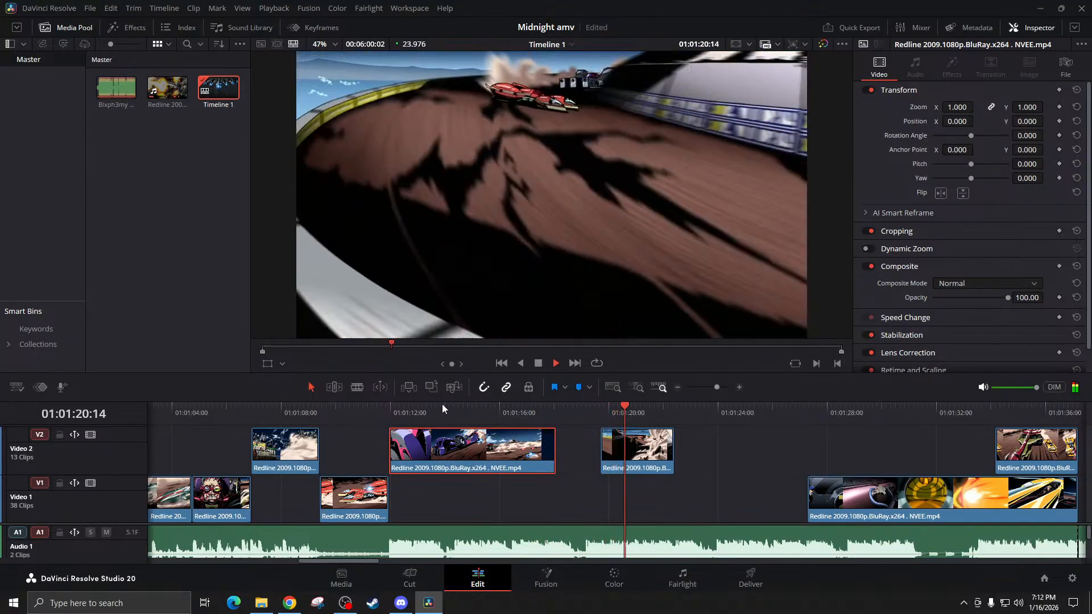
Try the racetrack clip earlier on Video 2, directly after the purple car clip's end, and play back the transition
left_click_drag(614, 455, 603, 455)
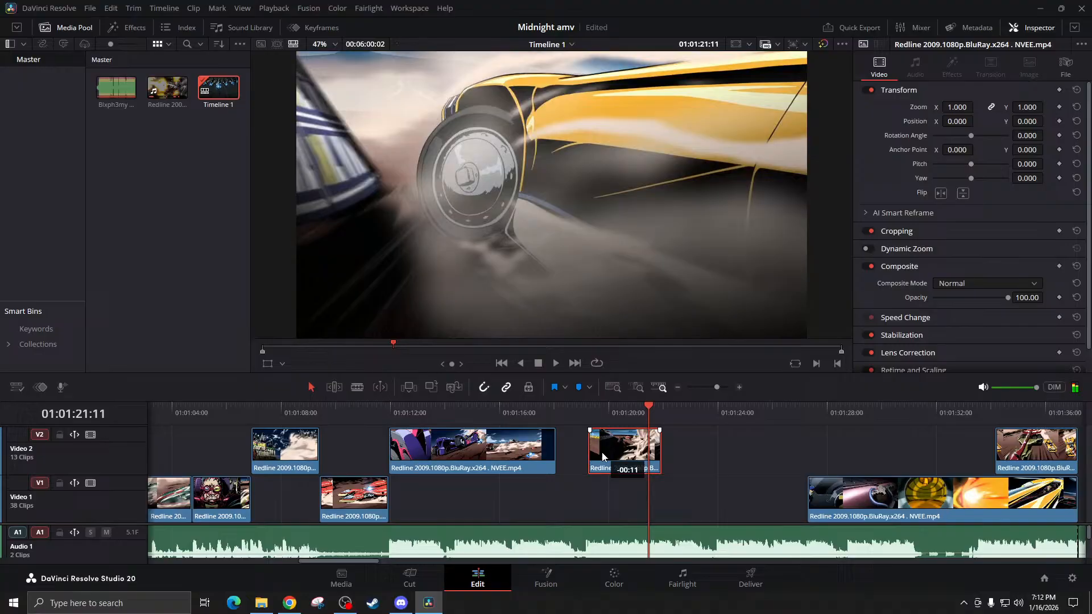
left_click(581, 418)
key("space")
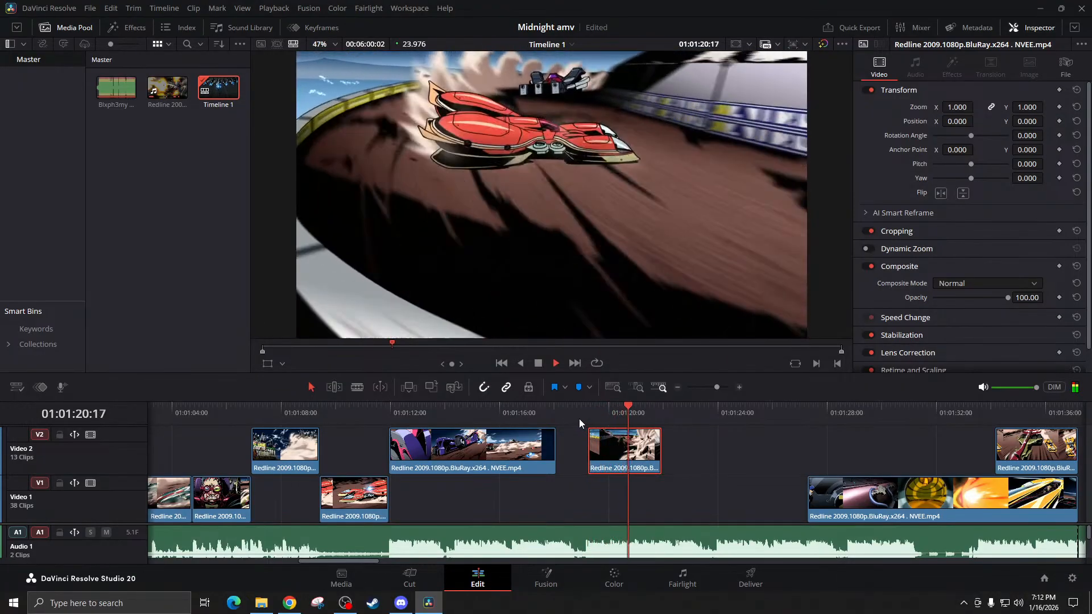
left_click(569, 411)
left_click_drag(605, 453, 573, 453)
left_click(536, 412)
key("space")
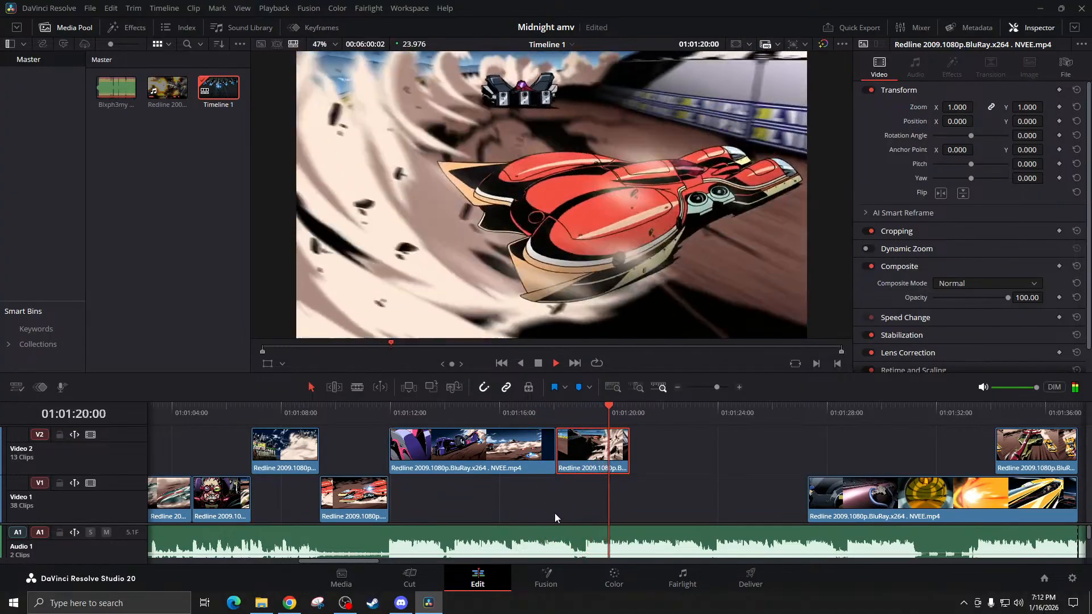
key("space")
Move the racetrack clip down to Video 1 so it starts at 01:01:17:11 on the beat, checking the timing in playback
left_click_drag(598, 452, 568, 500)
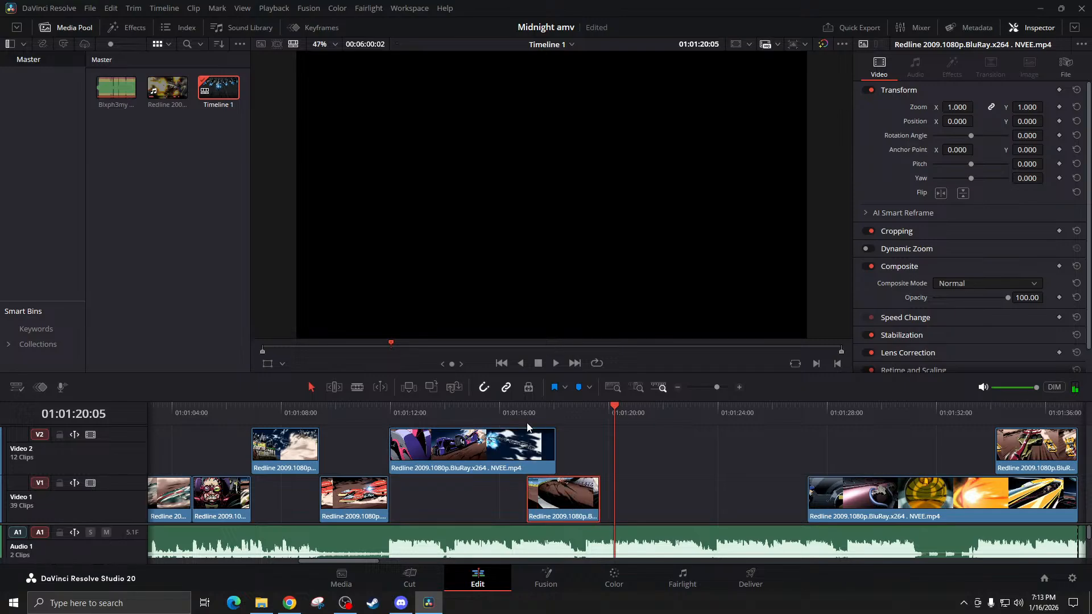
left_click(520, 414)
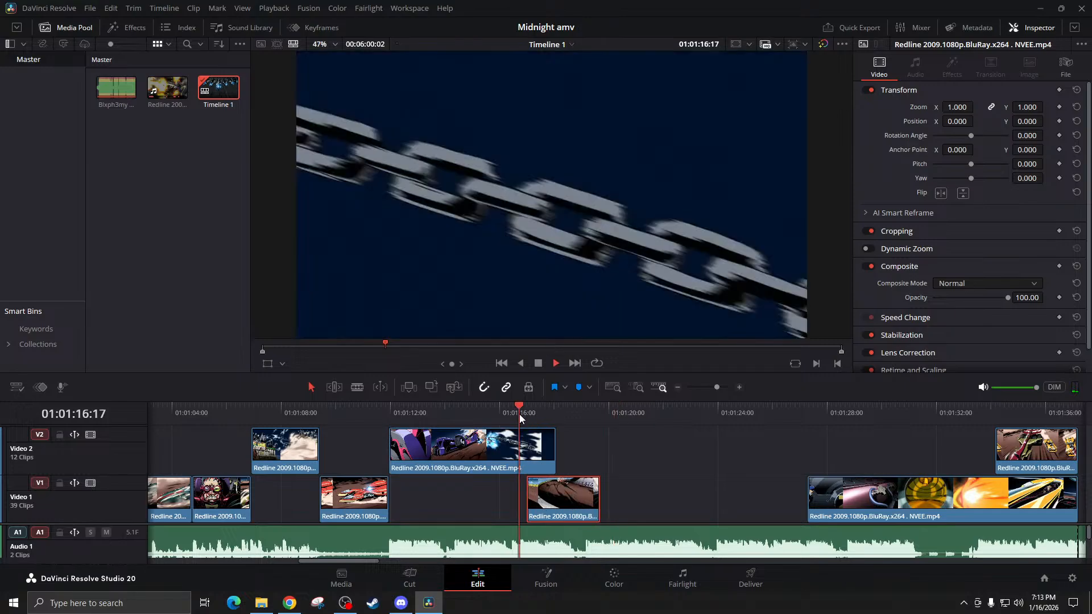
key("space")
key("space")
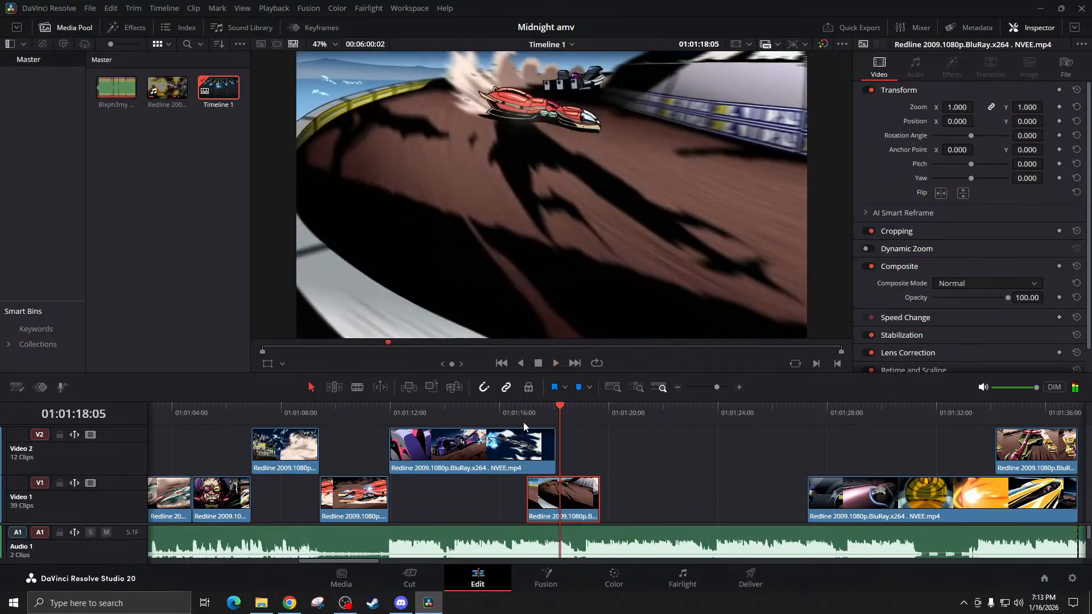
left_click_drag(550, 501, 563, 501)
key("Up")
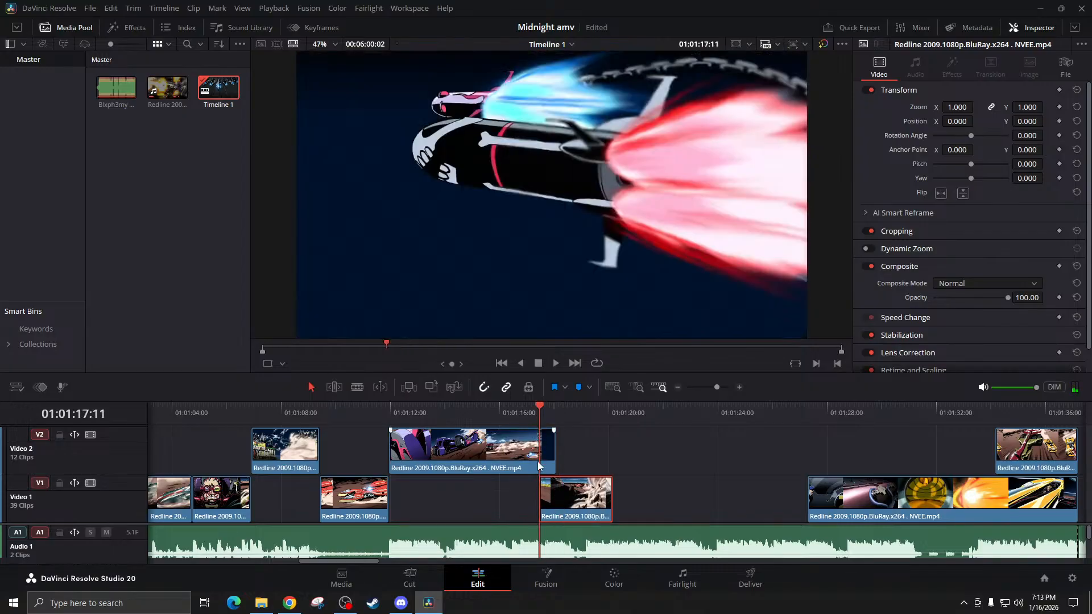
Split the purple car clip at 01:01:17:11, delete the leftover end, and play back the transition into the racetrack clip
key("ctrl+b")
left_click(549, 462)
key("Delete")
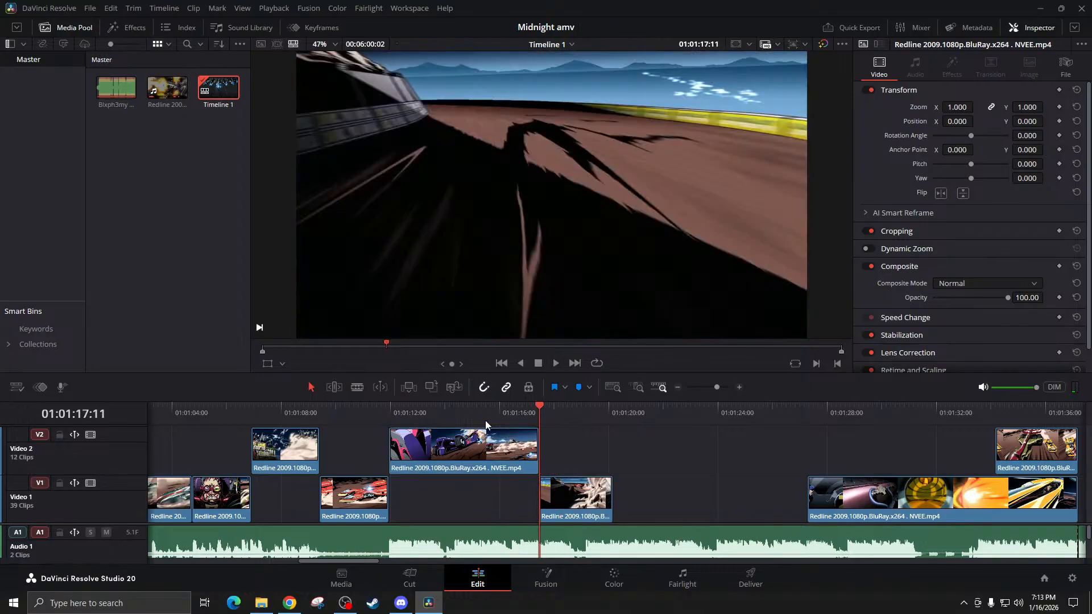
left_click(451, 414)
key("space")
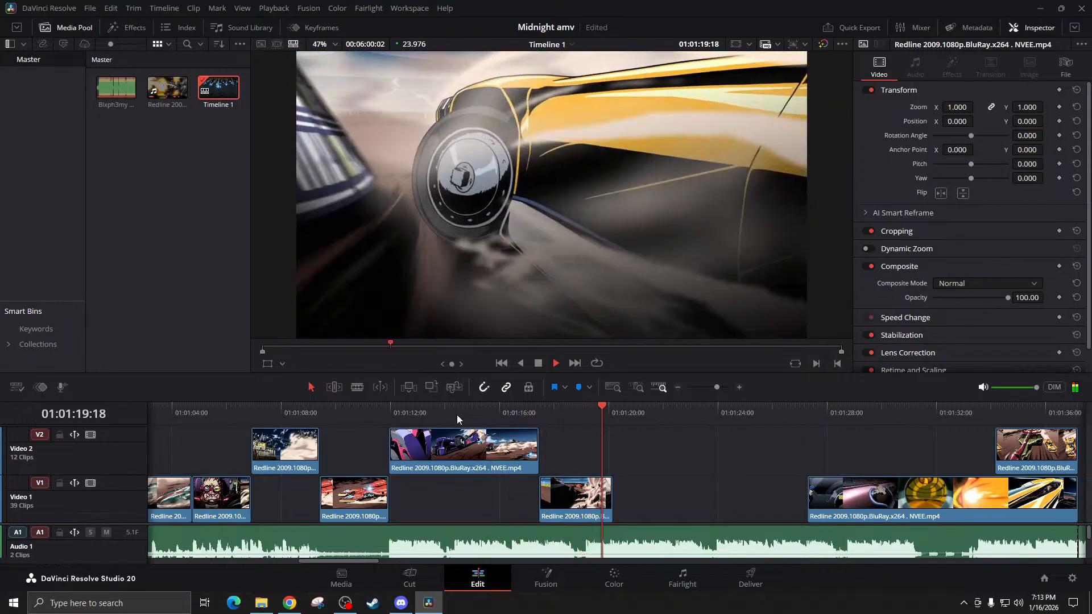
key("space")
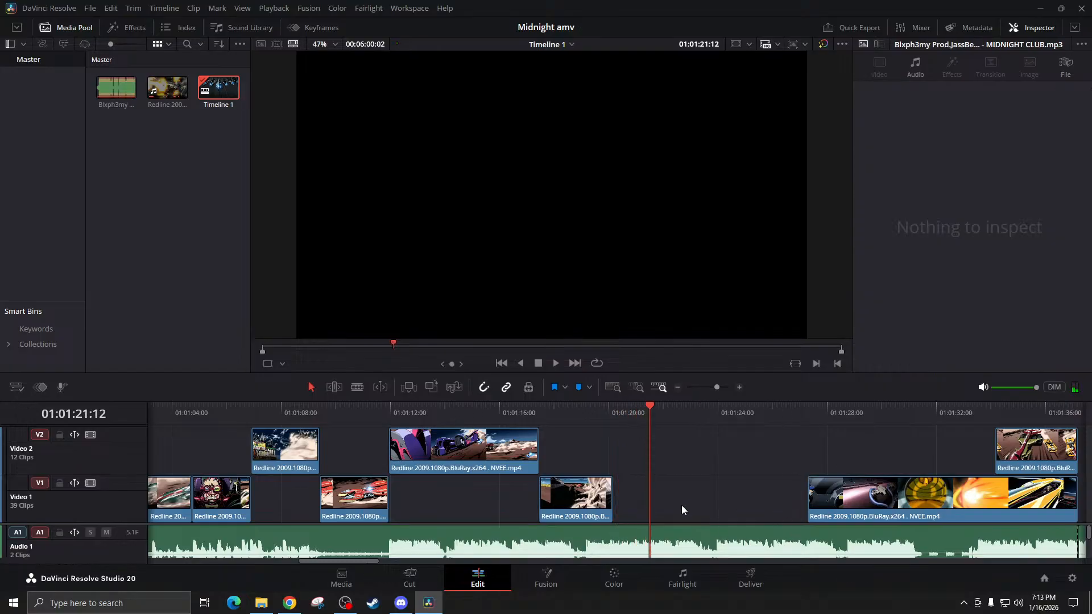
Split the Video 1 clip at 01:01:34:04, where the Video 2 clip starts, and delete the part underneath it
scroll(681, 500, "right", 5)
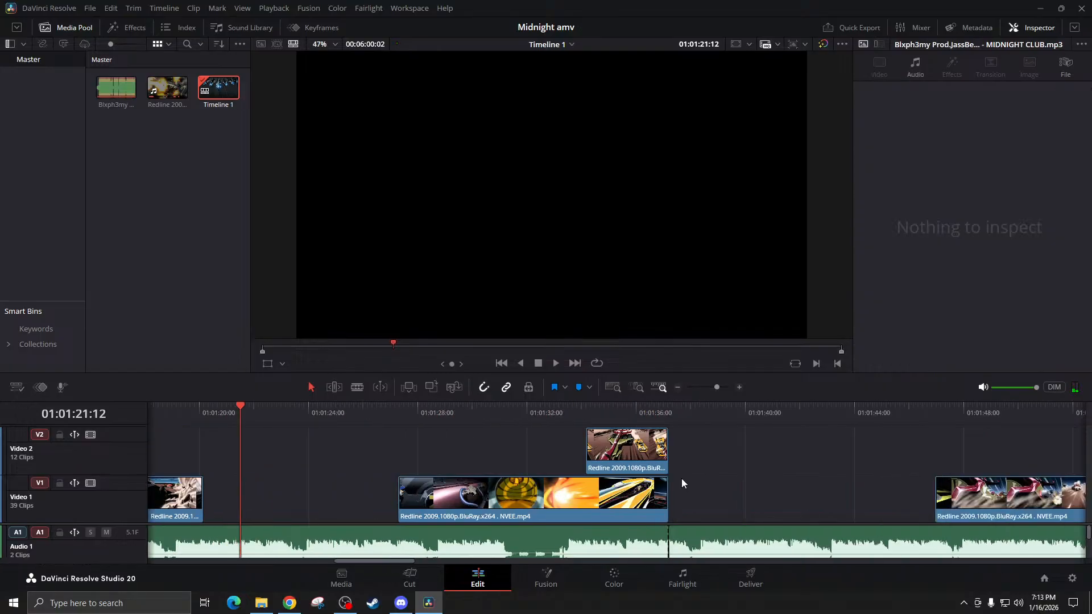
left_click(585, 414)
key("ctrl+b")
left_click(617, 506)
key("BackSpace")
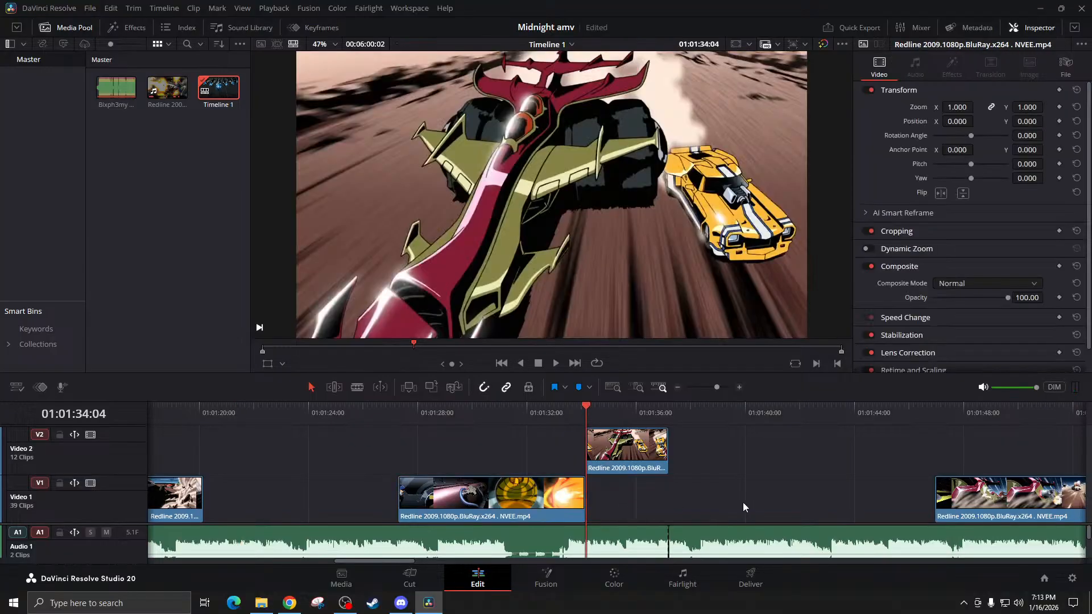
Look through the rest of the timeline for an unused clip and preview the Video 1 clips around 01:04:13
scroll(796, 503, "right", 4)
scroll(510, 448, "left", 7)
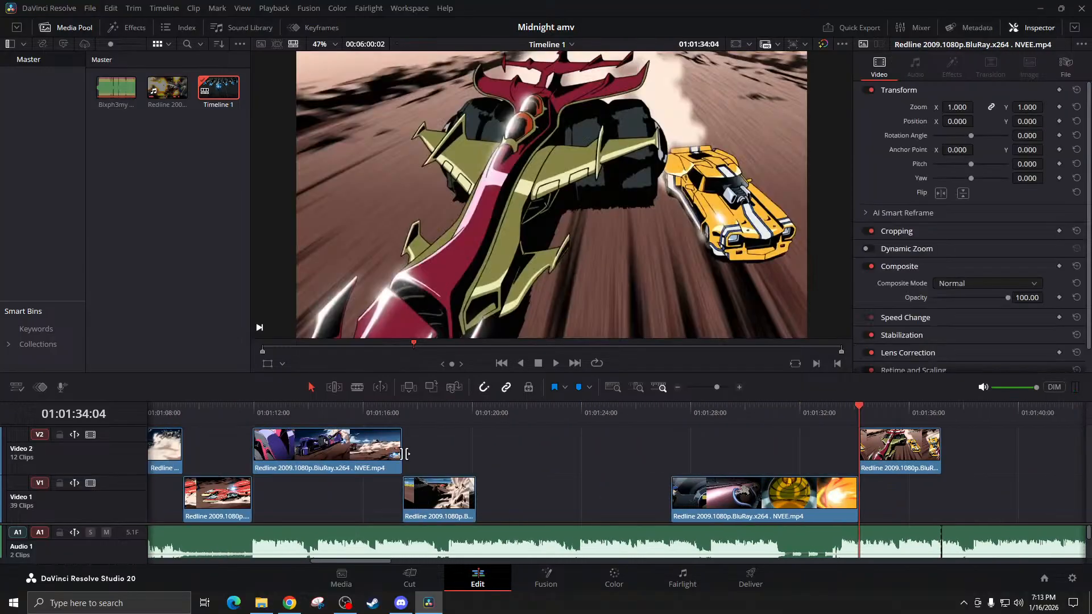
scroll(796, 516, "right", 16)
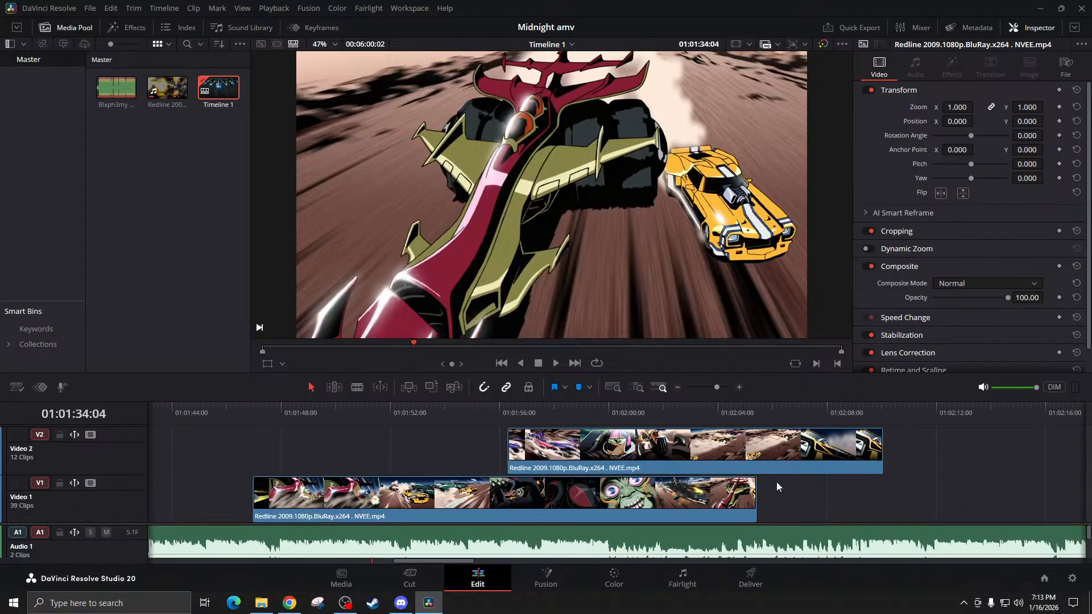
scroll(739, 492, "right", 11)
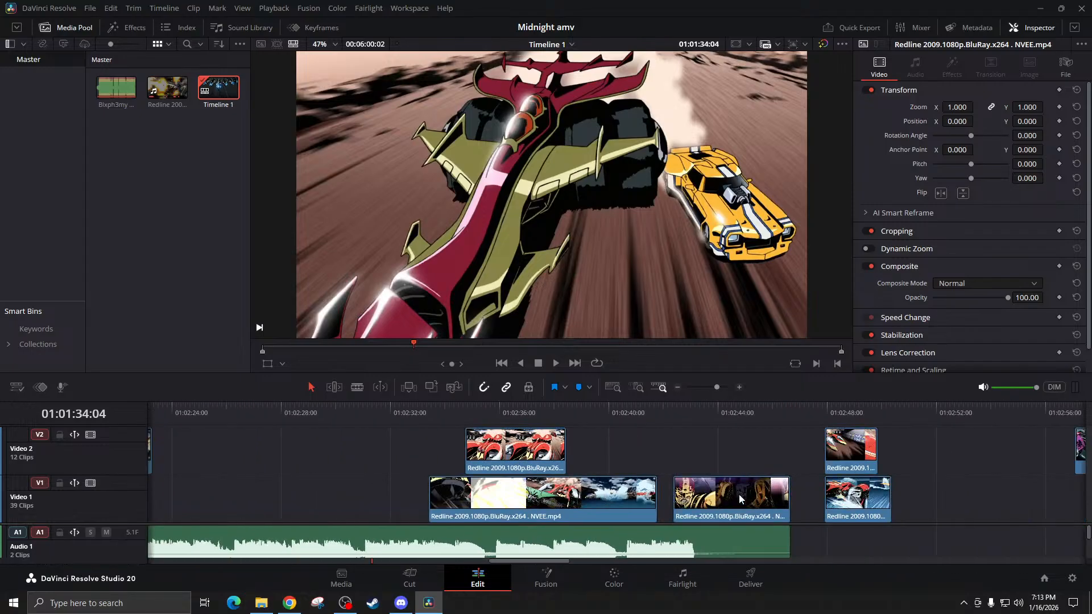
scroll(750, 487, "right", 4)
scroll(785, 463, "right", 5)
left_click(677, 387)
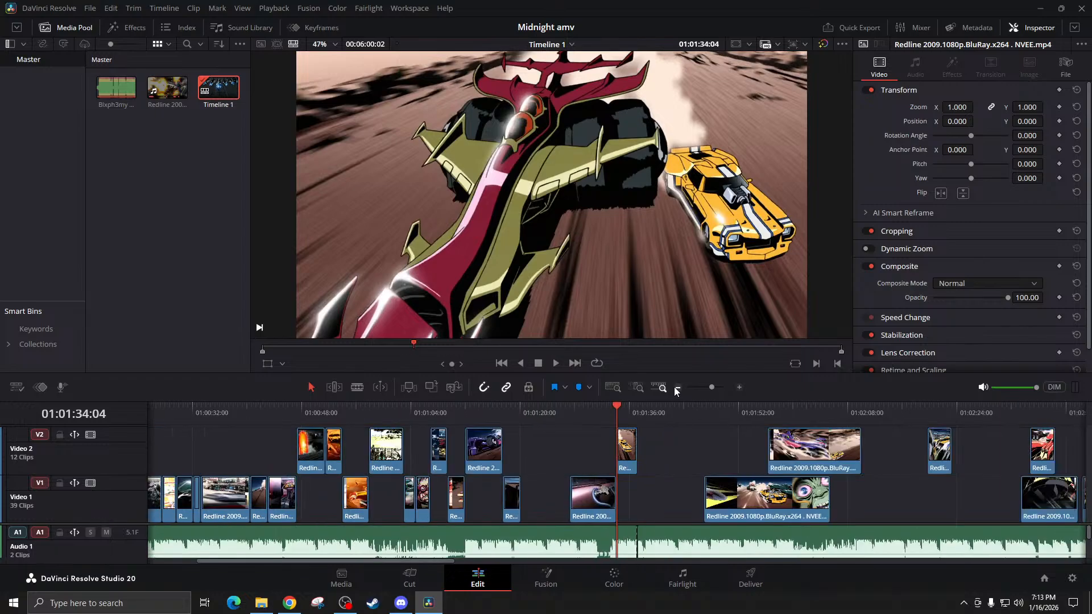
left_click(677, 387)
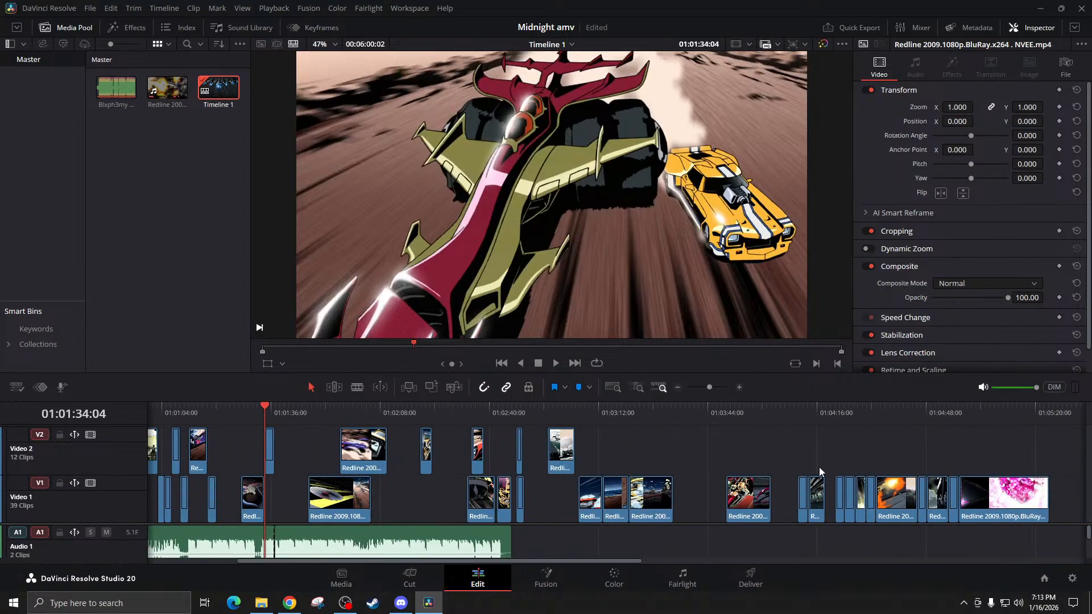
left_click(801, 420)
key("space")
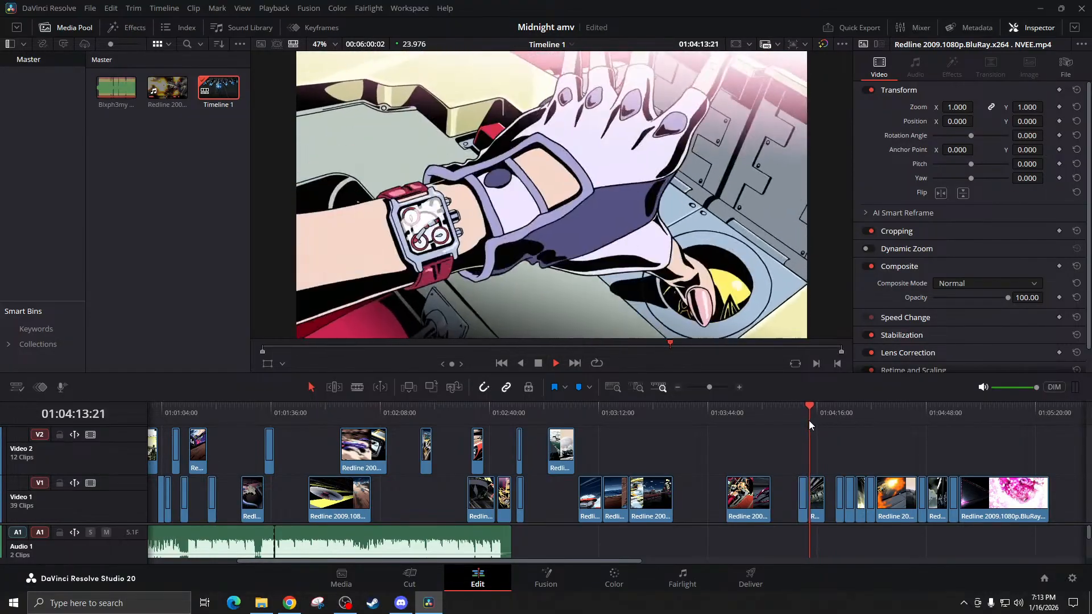
left_click(808, 420)
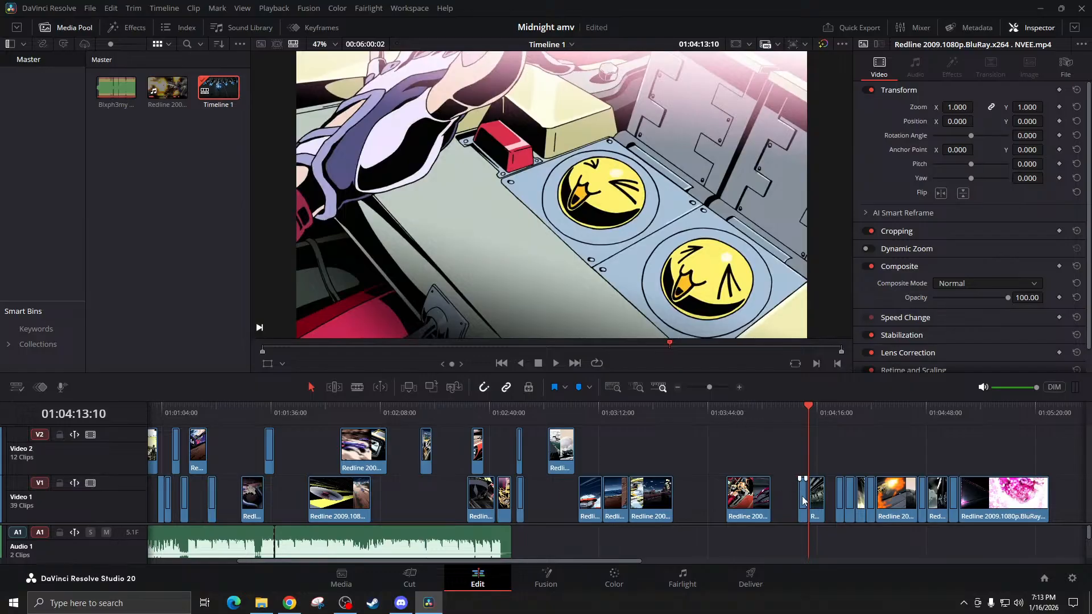
Move the cockpit button clip from 01:04:13:10 on Video 1 to directly after the racetrack clip, at about 01:01:20
left_click(739, 387)
left_click(738, 388)
left_click(701, 485)
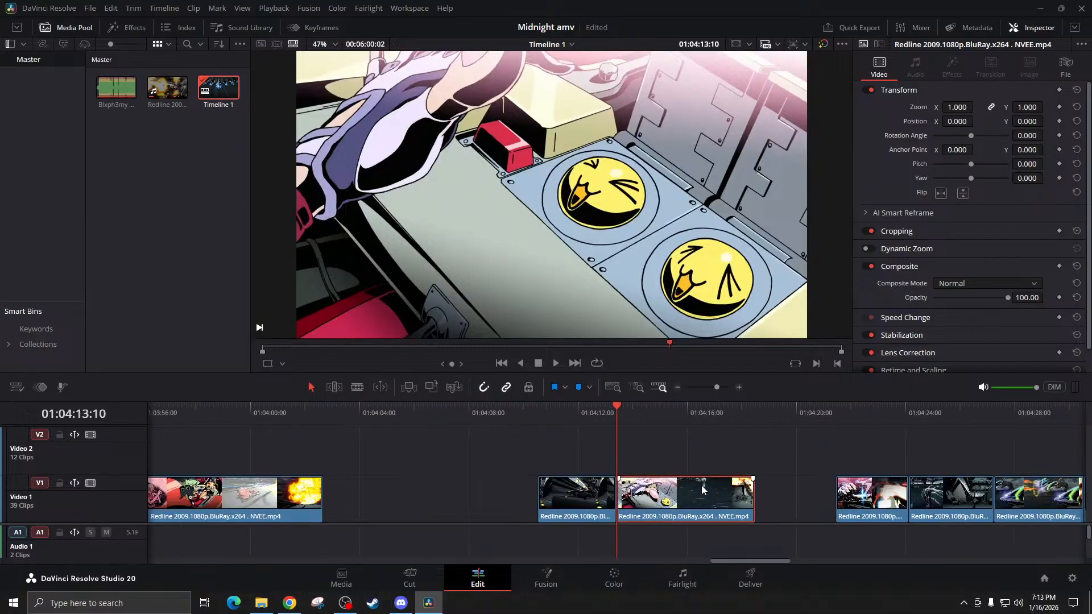
left_click(677, 387)
left_click(677, 387)
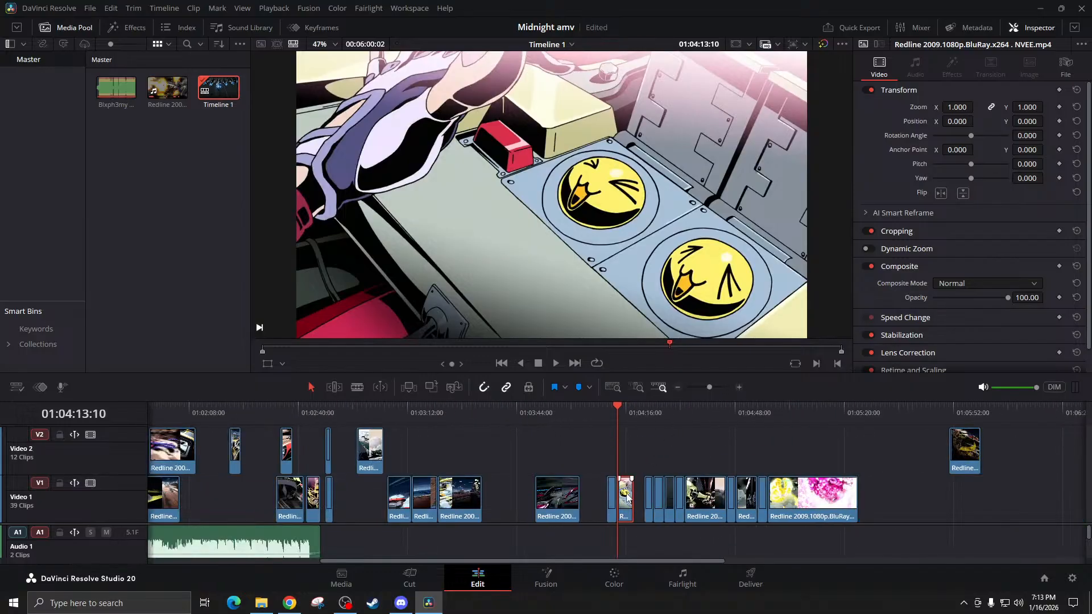
left_click_drag(630, 493, 225, 497)
scroll(245, 503, "left", 7)
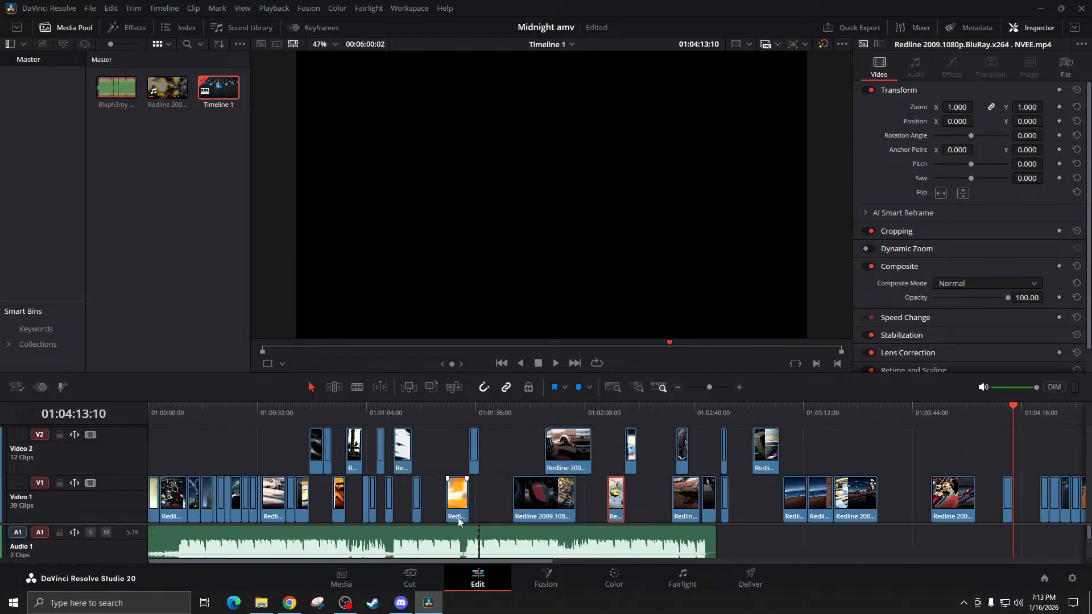
left_click_drag(621, 508, 432, 494)
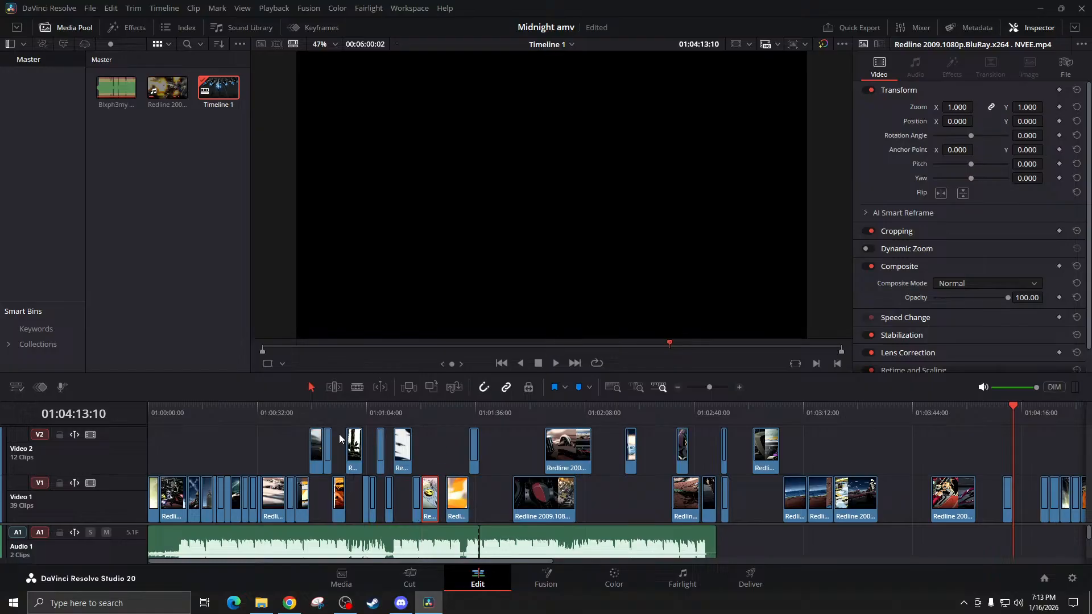
Play back the sequence from 01:01:11:23 through the end of the relocated cockpit button clip
left_click(393, 410)
left_click(738, 387)
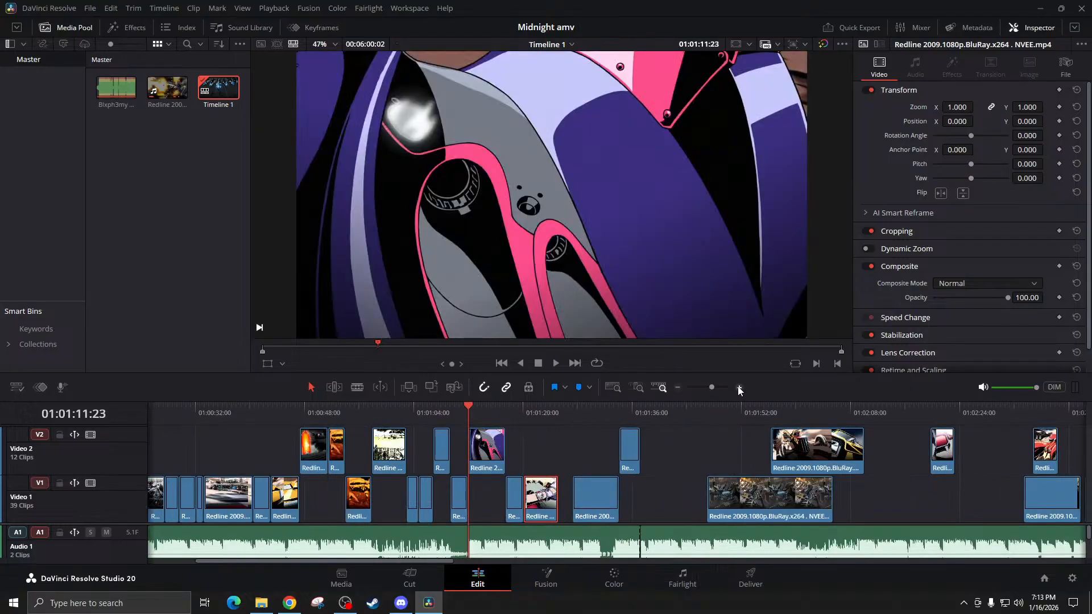
left_click(739, 387)
key("space")
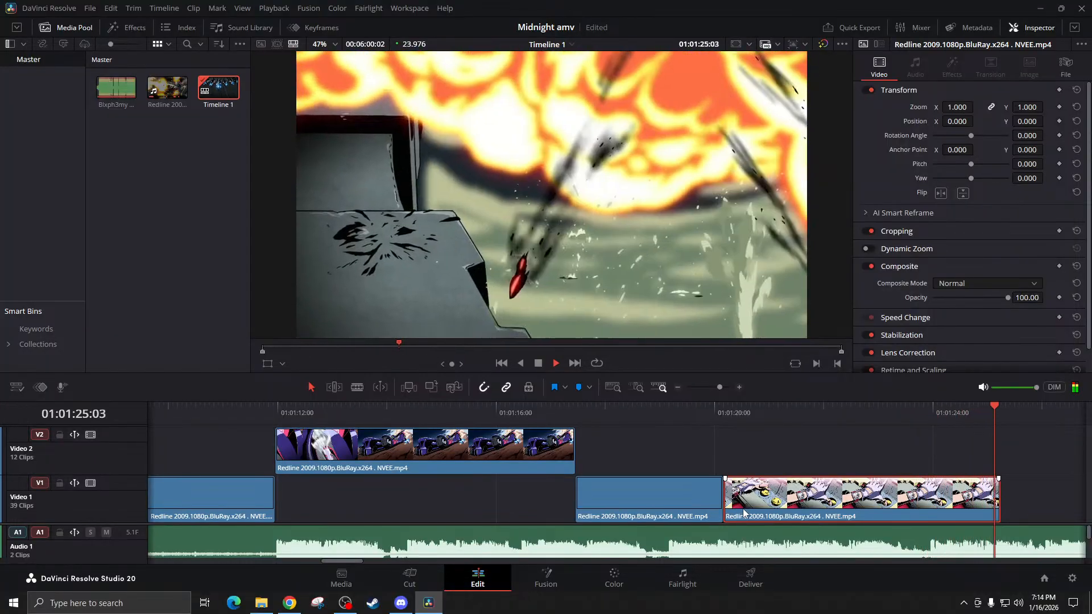
key("space")
Shift the Video 2 driver close-up clip at 01:02:57 about four seconds earlier, split it at 01:02:56:20 and delete the first part
left_click(675, 389)
left_click(675, 389)
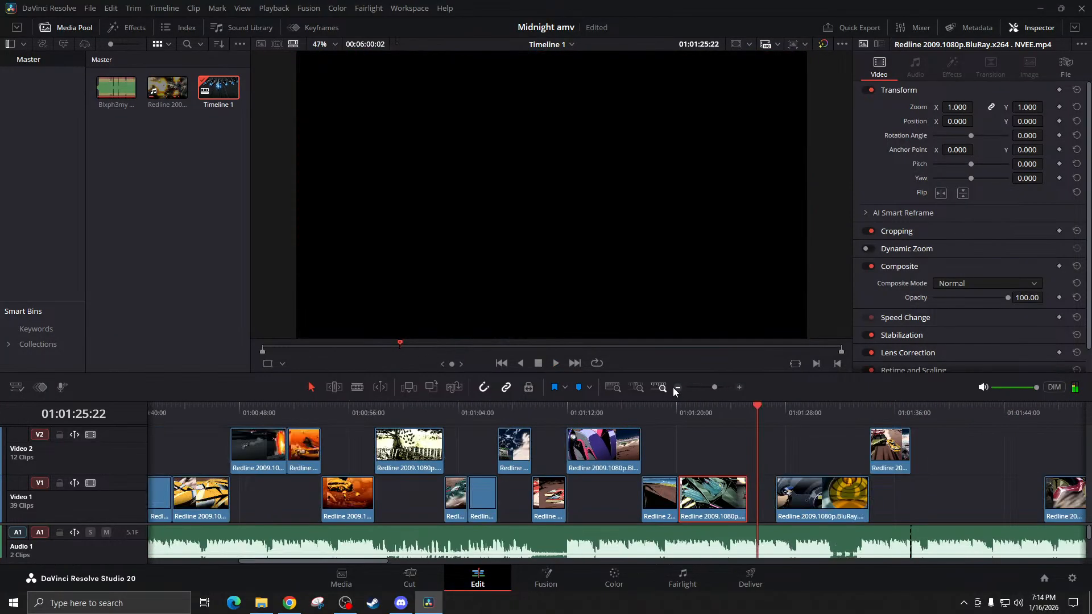
left_click(676, 389)
scroll(730, 506, "right", 4)
scroll(843, 502, "right", 2)
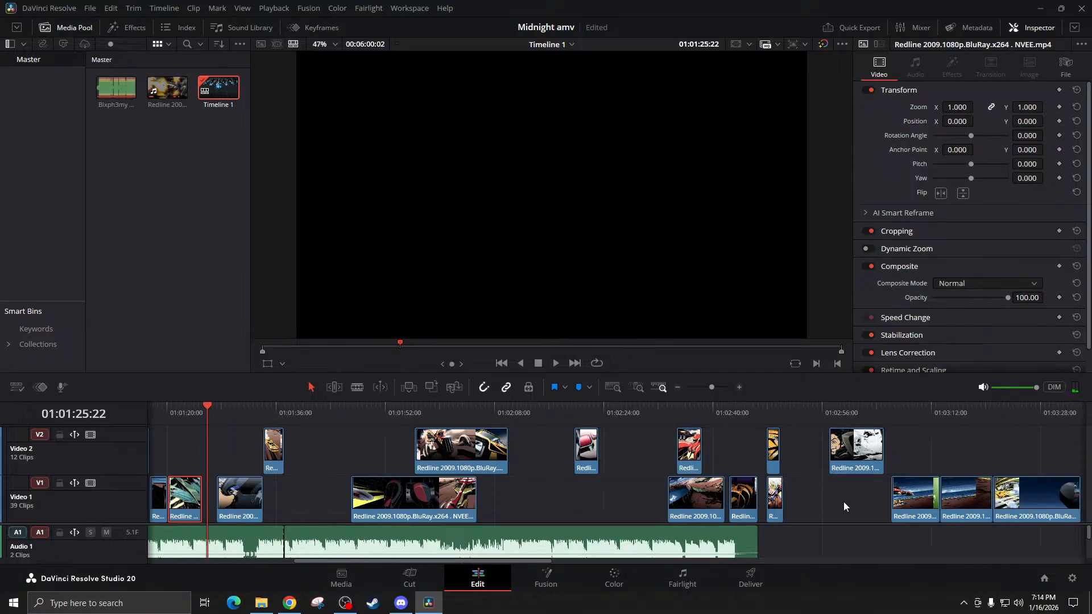
left_click(831, 414)
key("space")
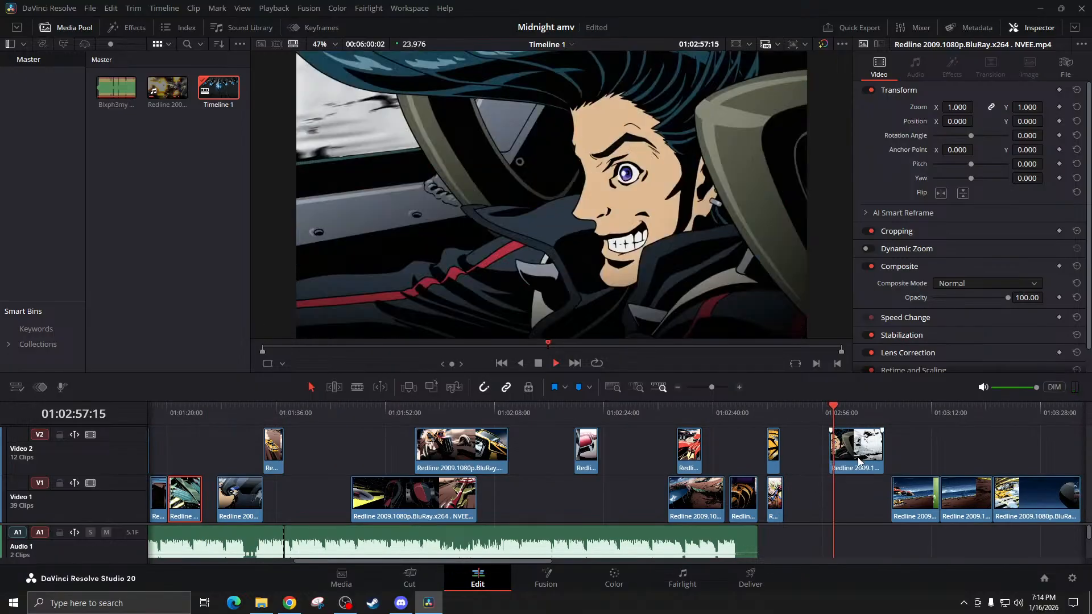
key("space")
left_click_drag(859, 455, 834, 455)
left_click_drag(801, 417, 828, 418)
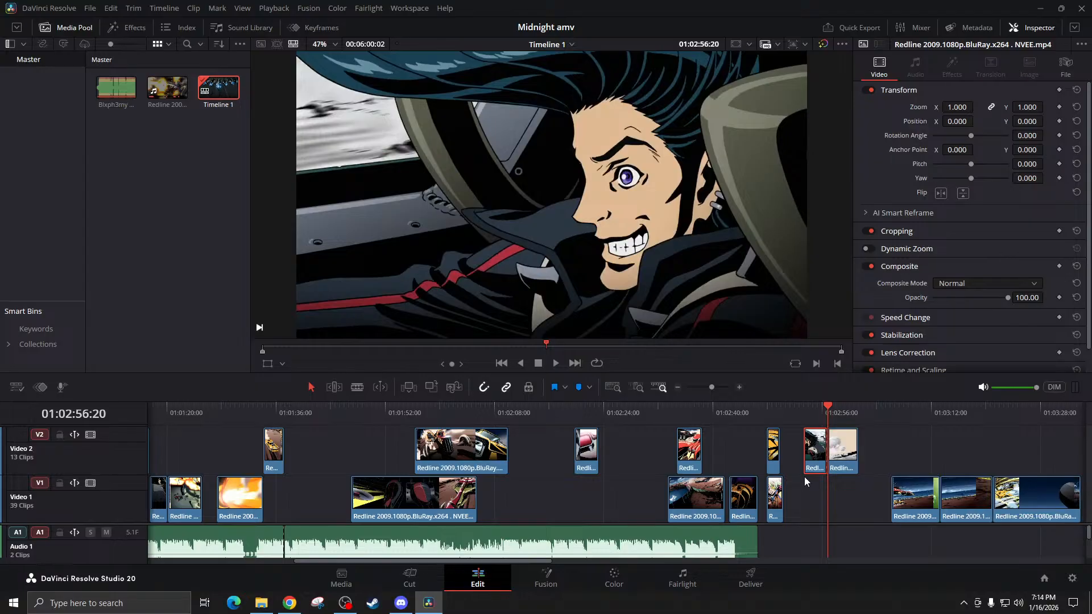
left_click_drag(804, 476, 834, 467)
Preview the Video 1 clips from 01:03:06, move the red engine clip about 9.5 seconds later onto Video 2 and the following coastal clip to 01:03:06:22
left_click(888, 416)
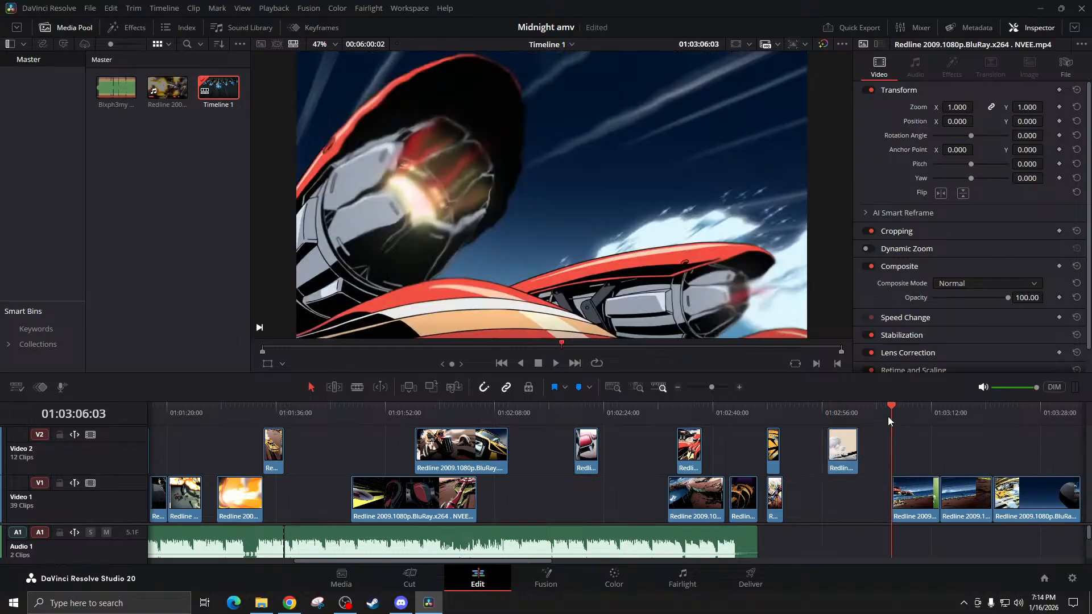
key("space")
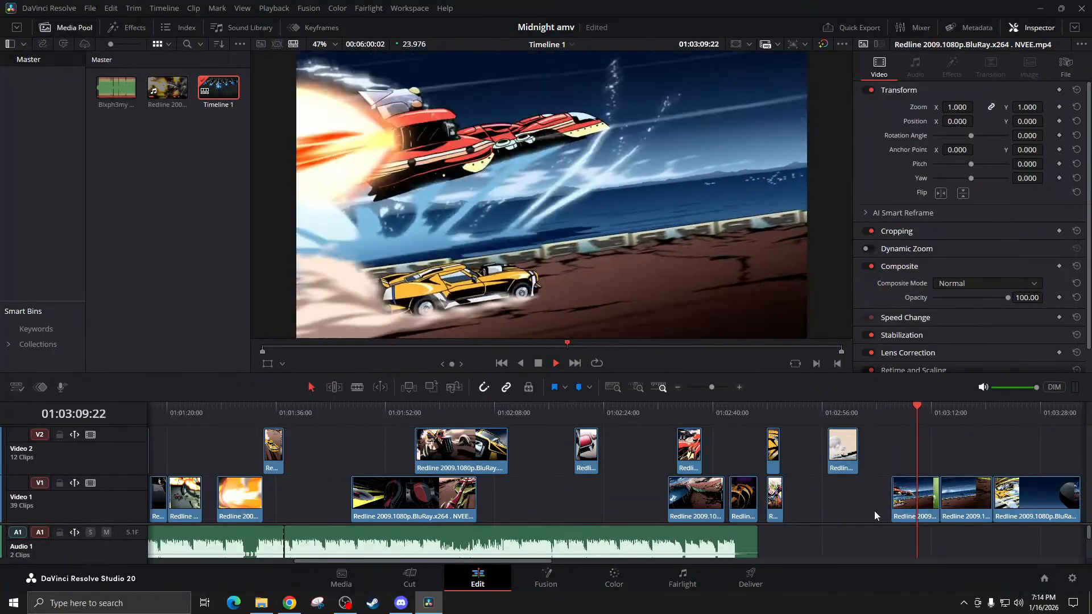
key("space")
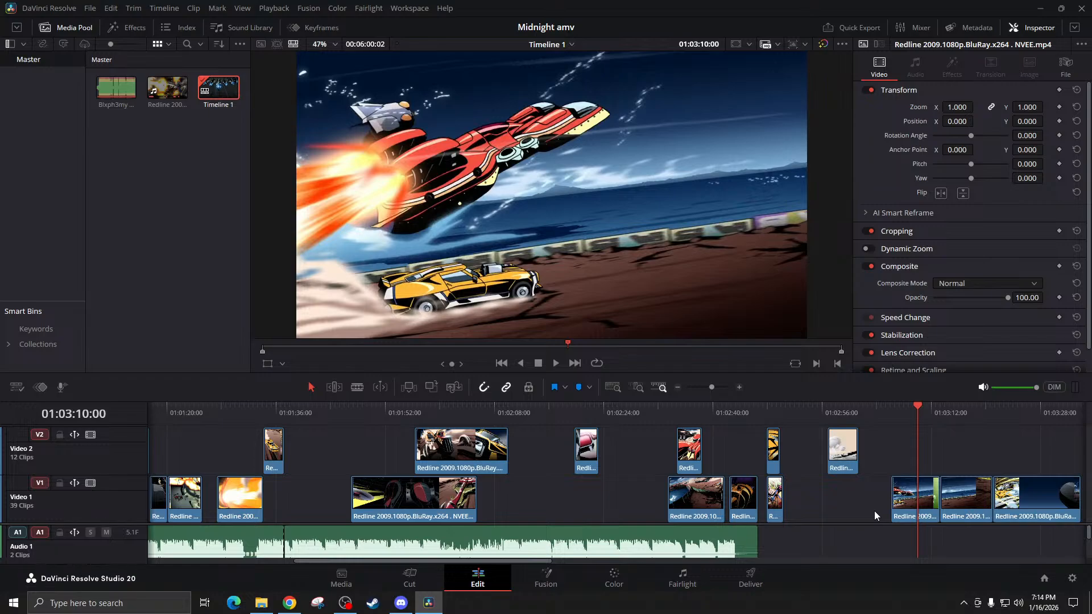
key("space")
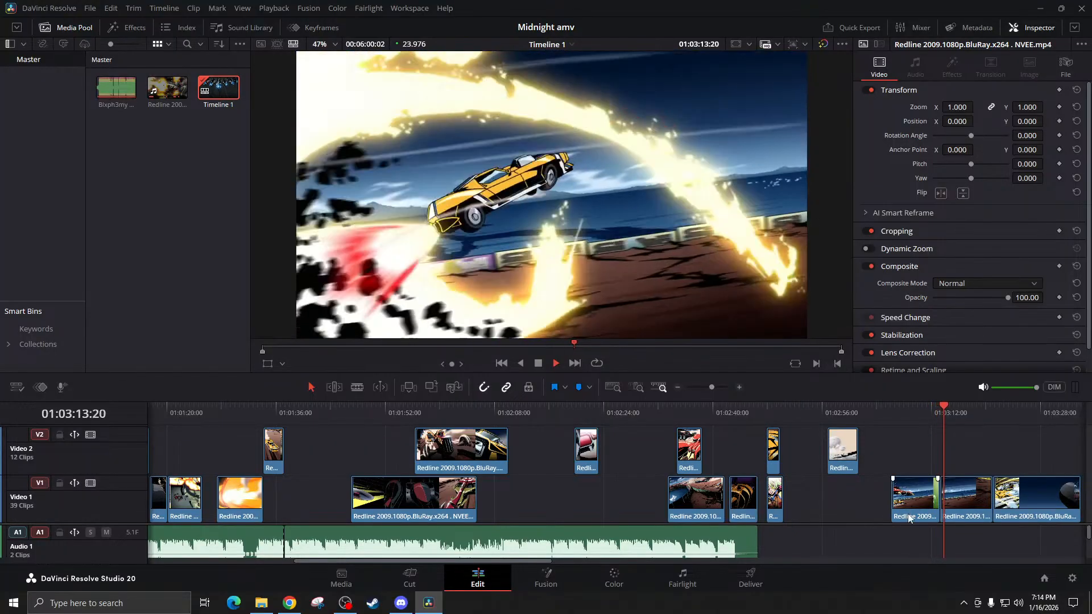
left_click_drag(912, 507, 978, 458)
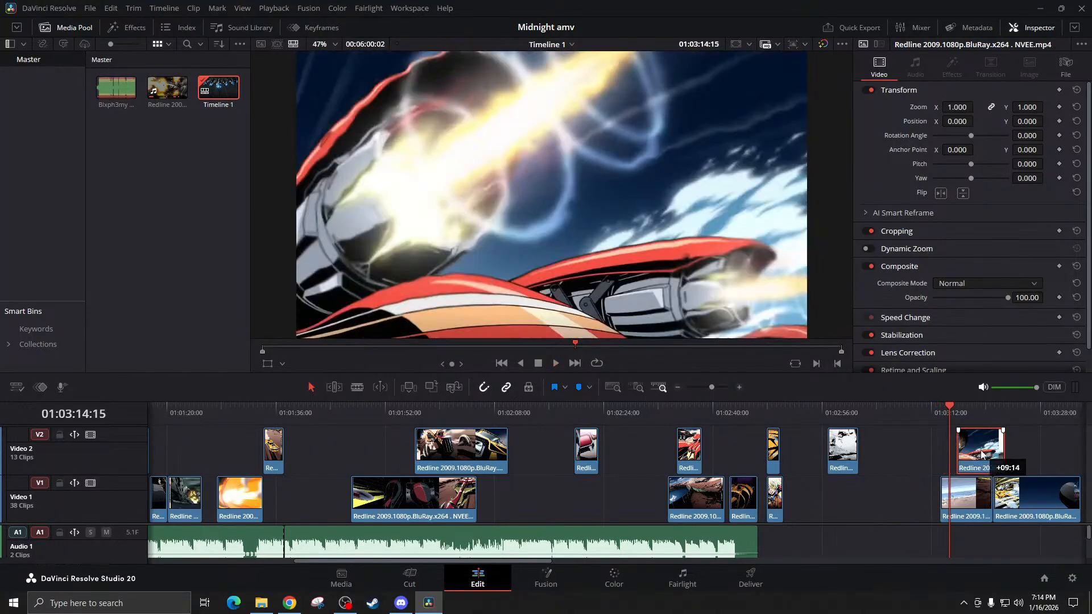
left_click_drag(963, 494, 920, 493)
Play the coastal clip and move it to Video 2 directly before the red engine clip, with the next Video 1 clip following at about 01:03:23
left_click(893, 417)
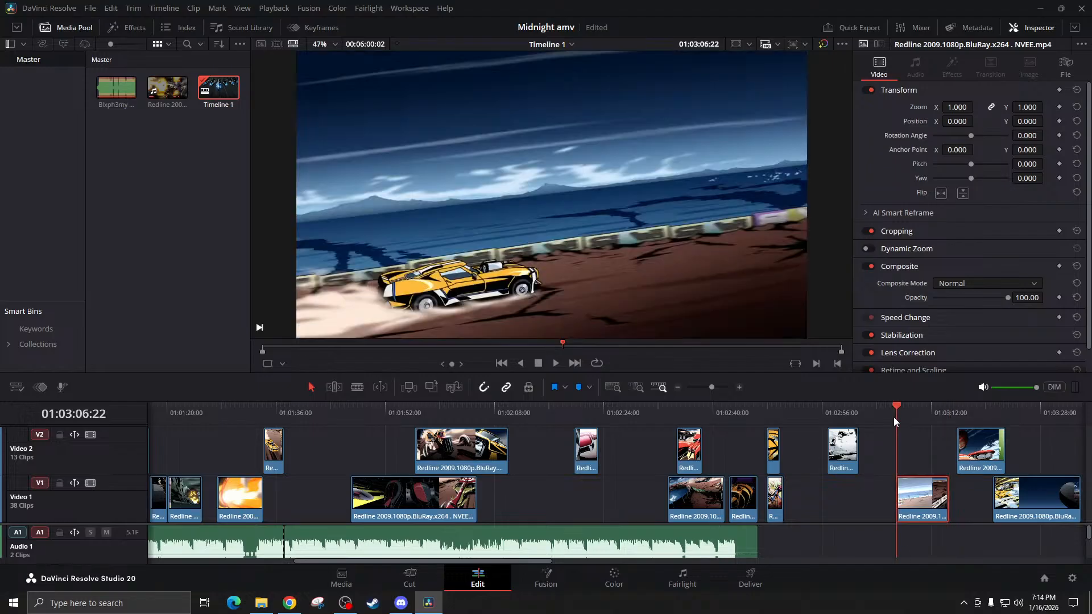
key("space")
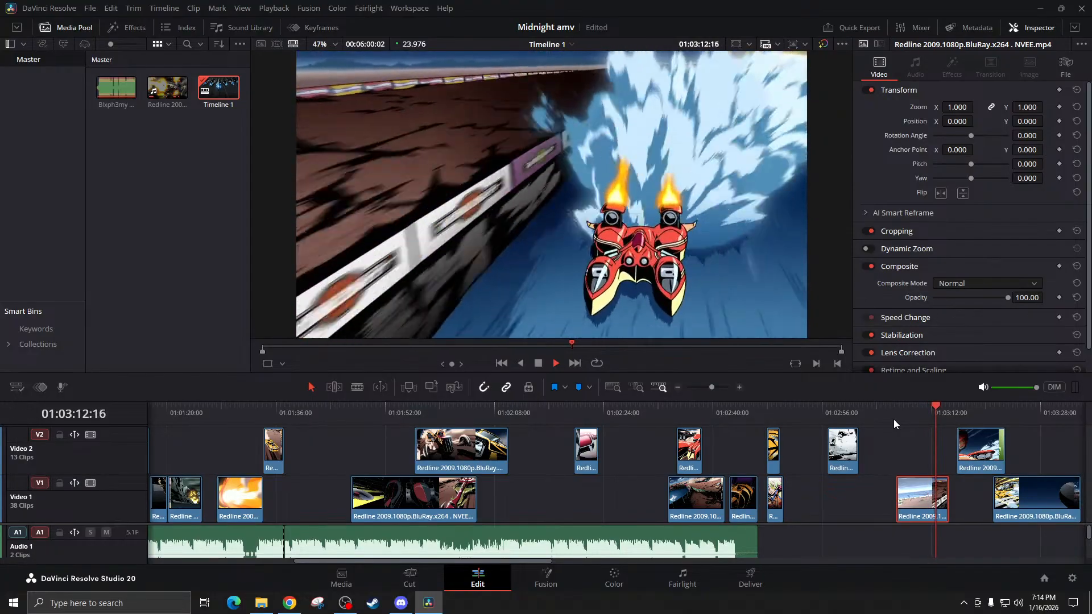
key("space")
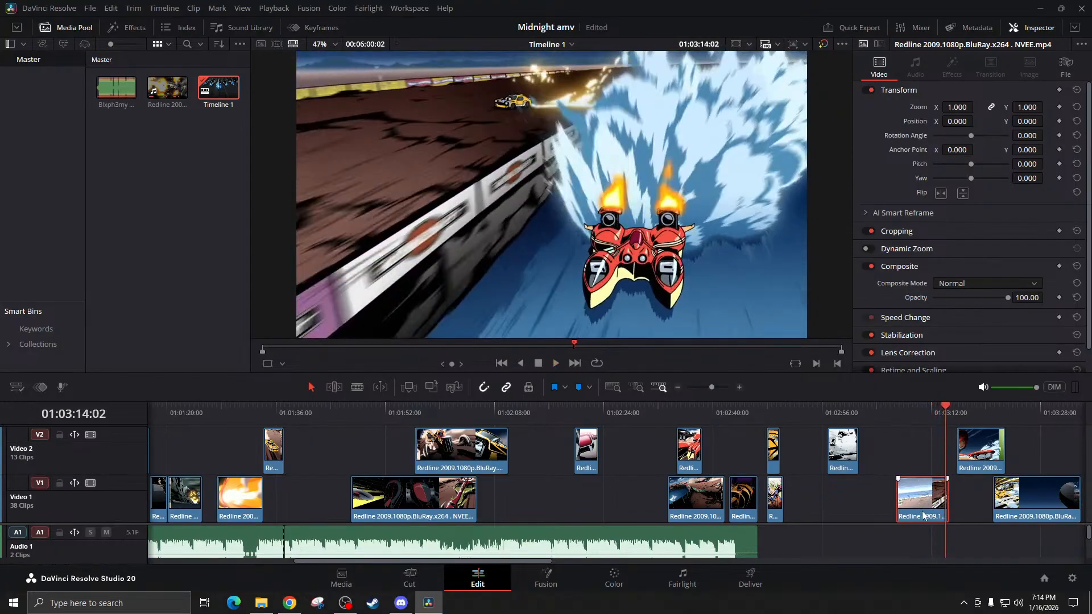
left_click_drag(926, 518, 914, 495)
Preview the Video 1 yellow car clip near 01:03:23 and the Video 1 clip starting around 01:01:47
scroll(894, 479, "right", 3)
left_click(871, 415)
key("space")
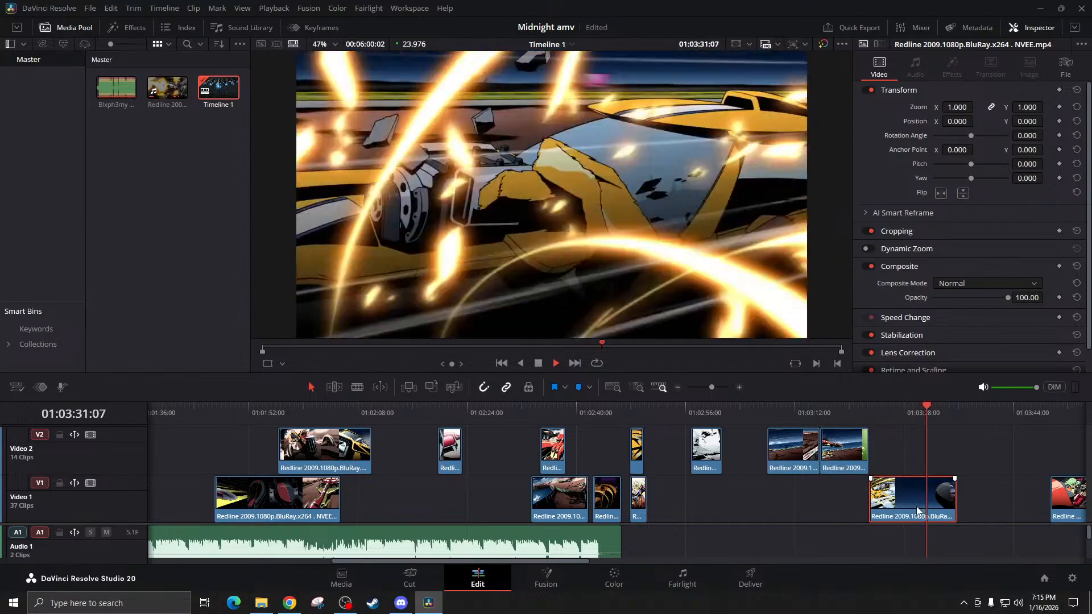
key("space")
scroll(498, 539, "left", 2)
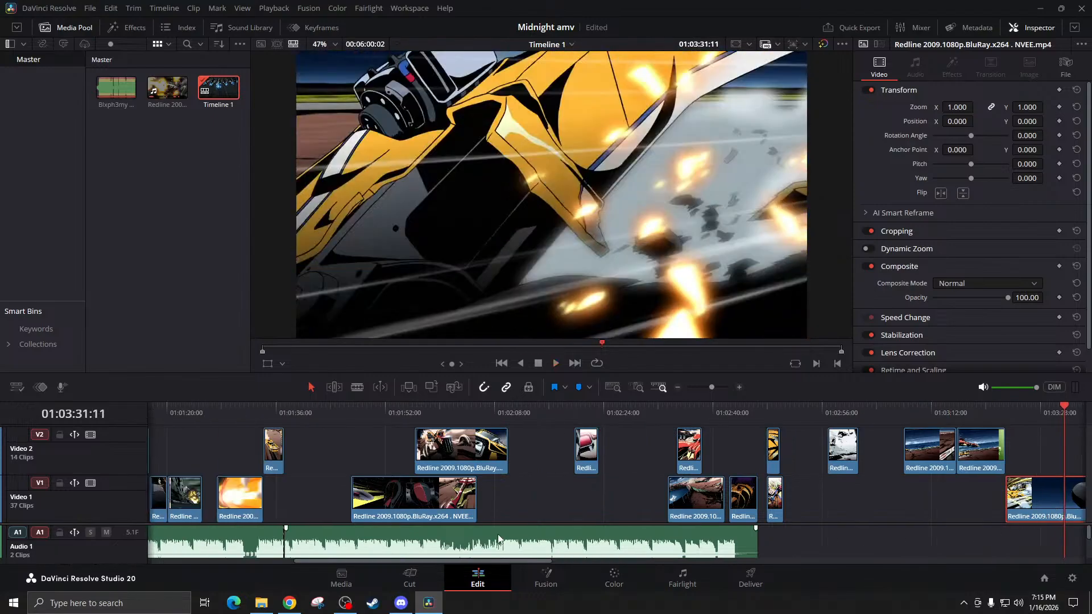
left_click(354, 417)
key("space")
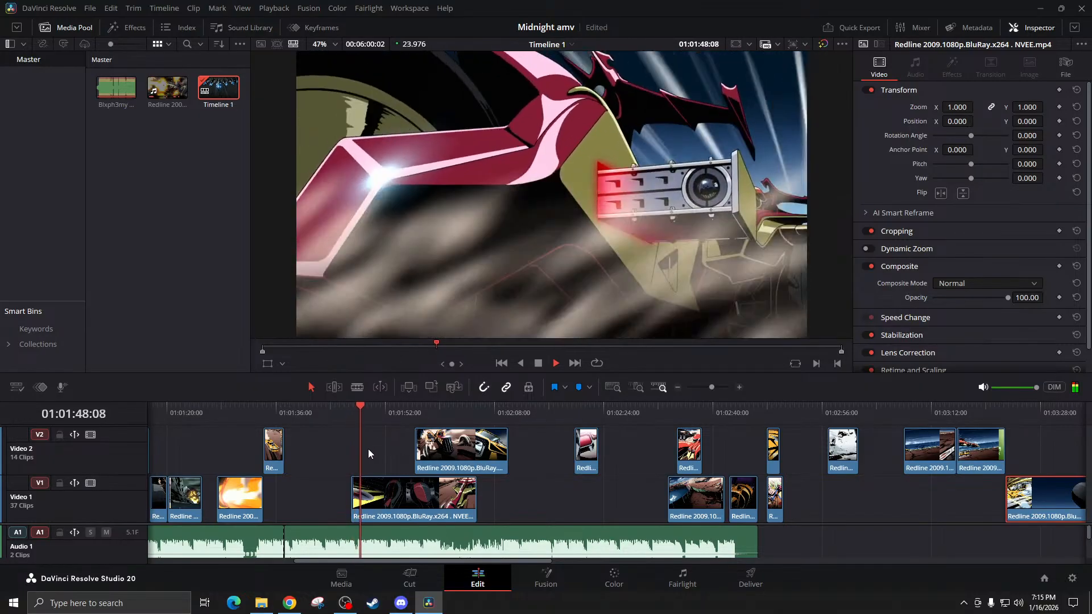
key("space")
Play the sequence from the start to about 01:00:57 and replay the cut around 01:00:45
scroll(413, 522, "left", 3)
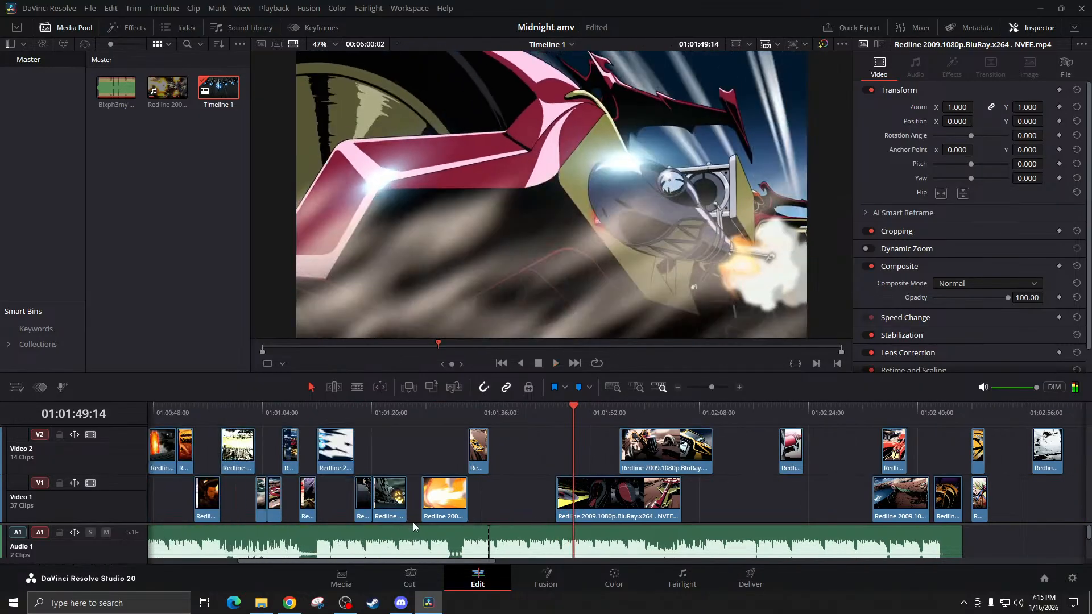
scroll(413, 522, "left", 2)
scroll(276, 424, "left", 3)
key("Home")
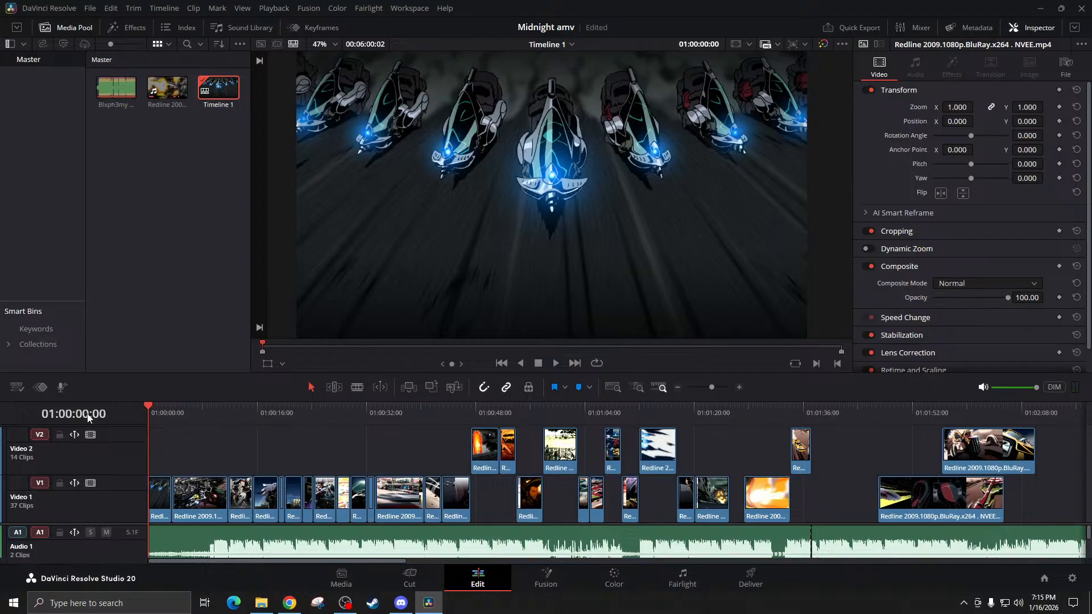
key("space")
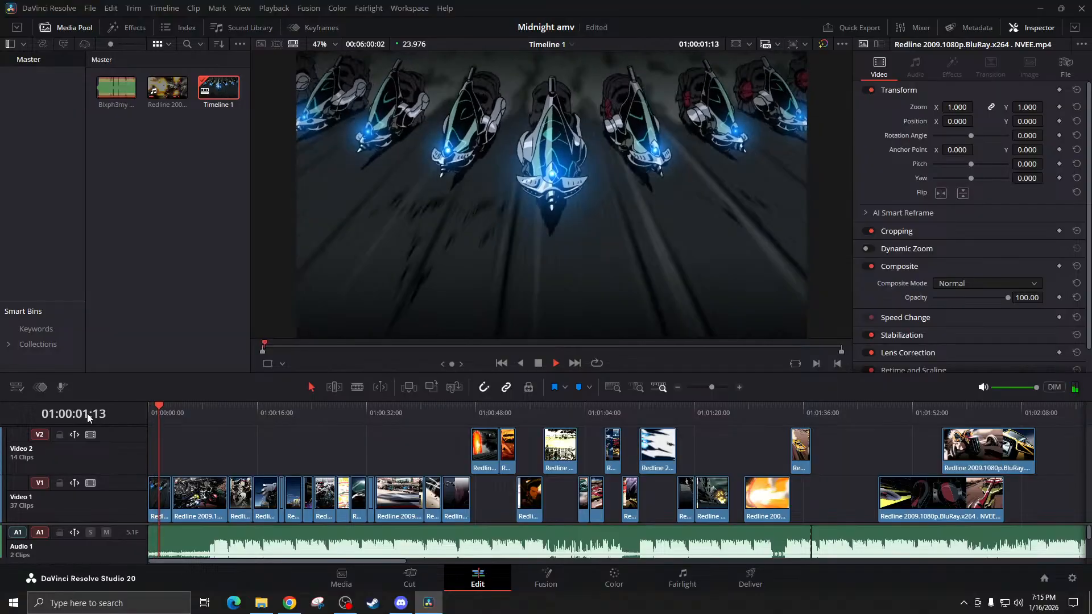
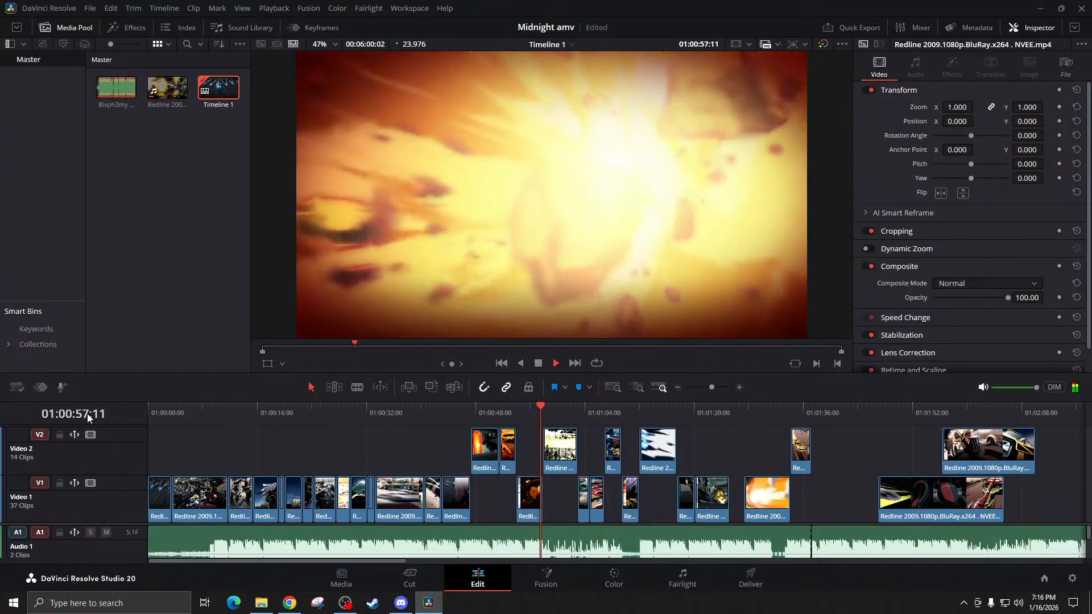
key("space")
left_click(445, 415)
key("space")
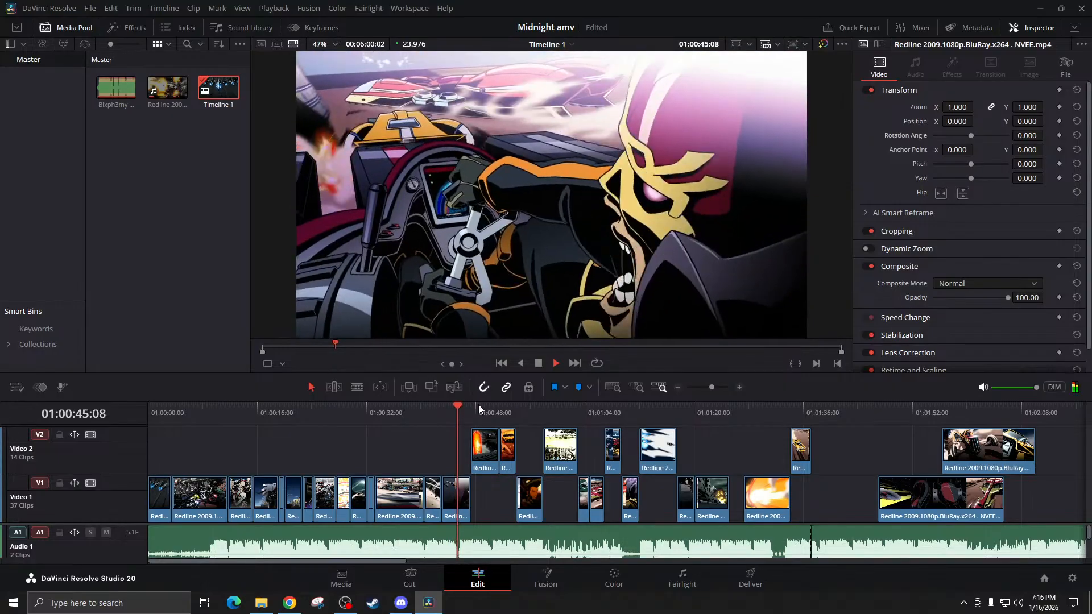
key("space")
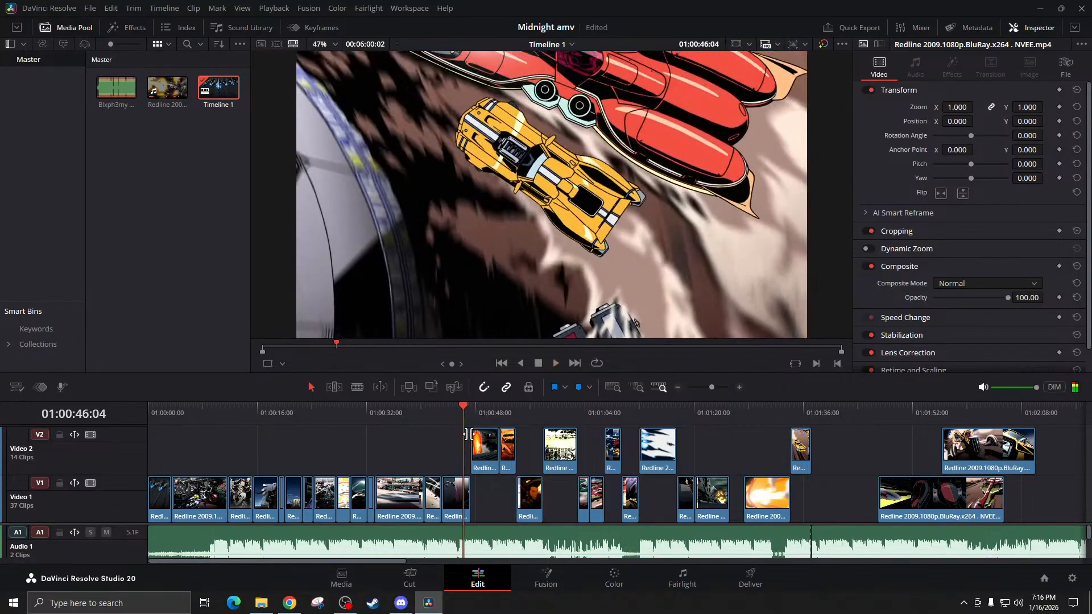
Trim the first four frames off the gear lever clip at 01:00:43:02, close the gap to the preceding clip and check the cut
left_click(442, 409)
left_click(739, 387)
left_click(739, 387)
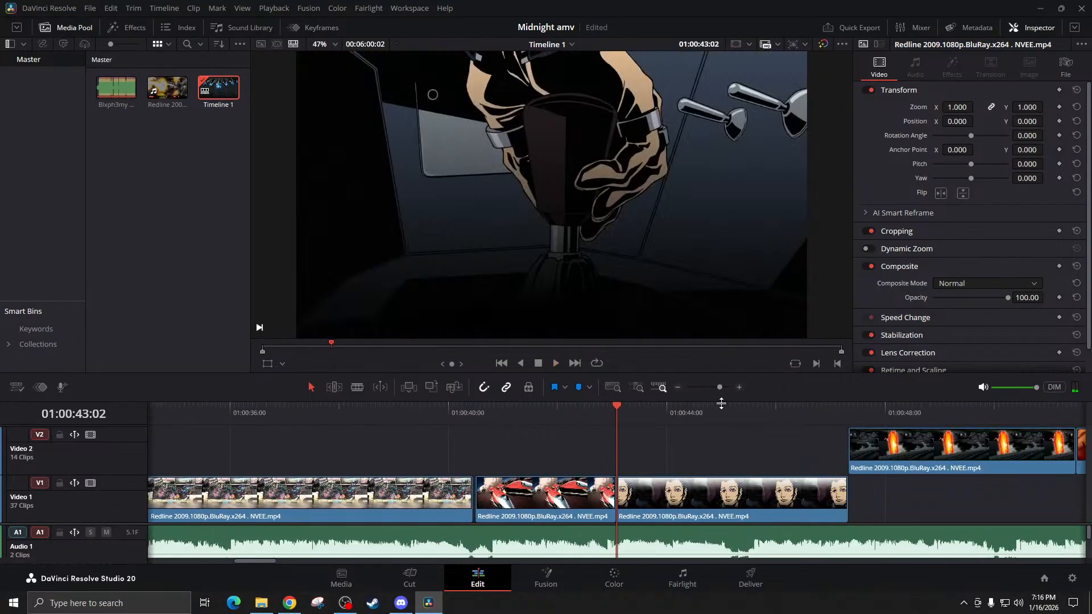
key("space")
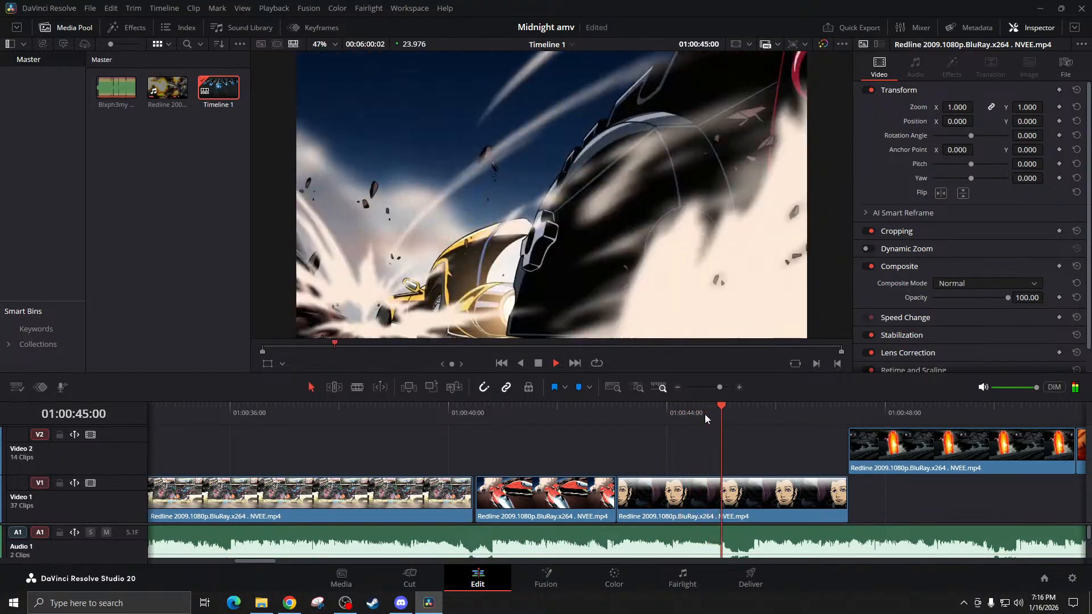
key("space")
left_click(626, 410)
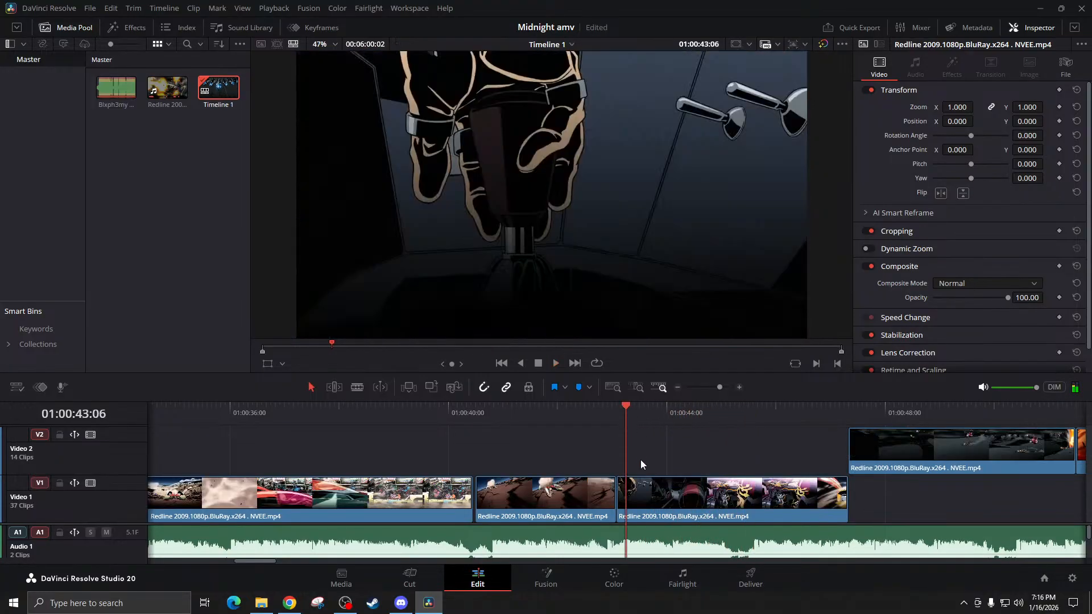
left_click(646, 492)
mouse_move(646, 492)
left_mouse_down()
mouse_move(625, 498)
mouse_move(662, 502)
mouse_move(650, 500)
left_mouse_up()
left_click(568, 418)
key("space")
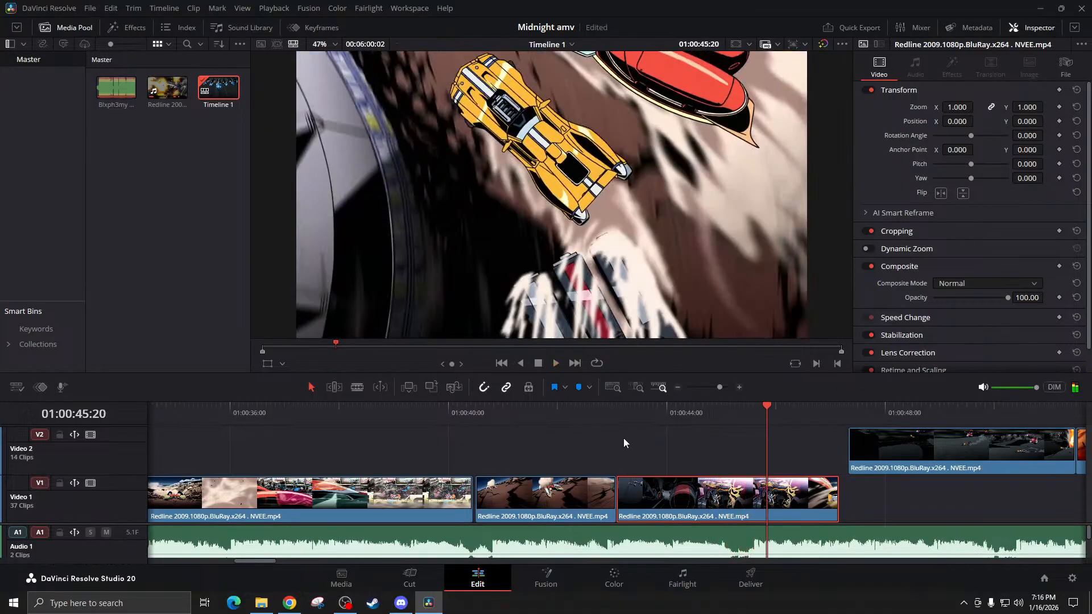
Trim three more frames off the start of the gear lever clip, close the gap and play through to about 01:00:48
left_click_drag(618, 413, 623, 413)
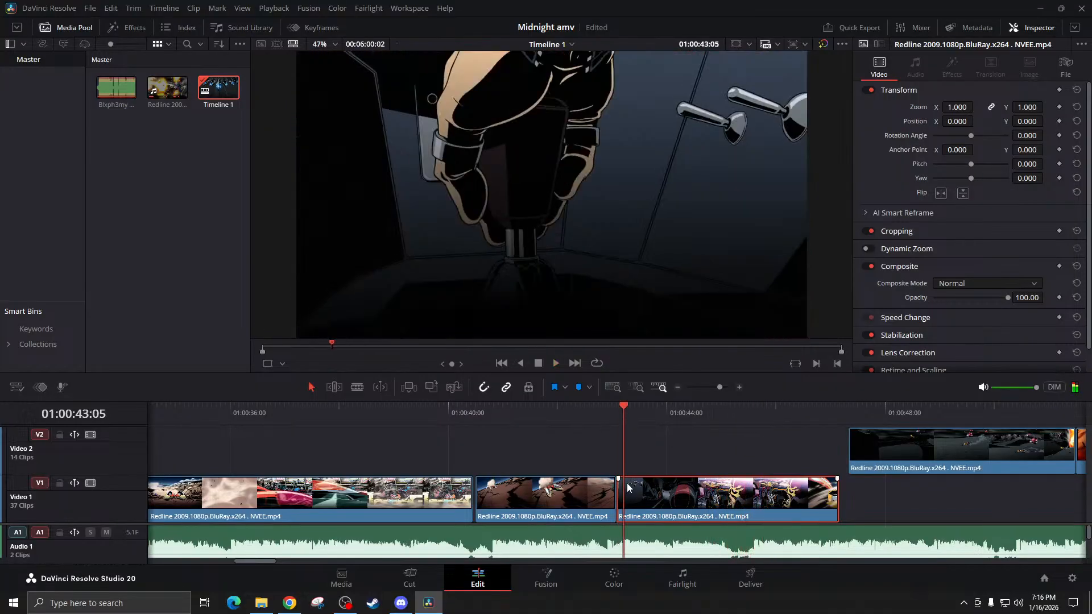
left_click_drag(627, 486, 630, 493)
left_click(591, 419)
key("space")
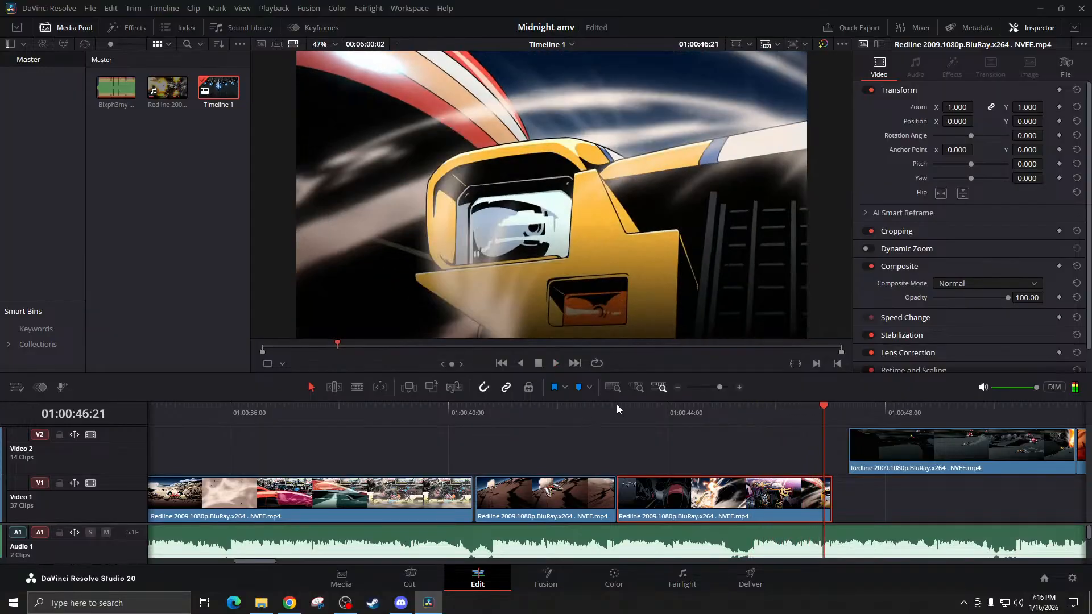
left_click(626, 408)
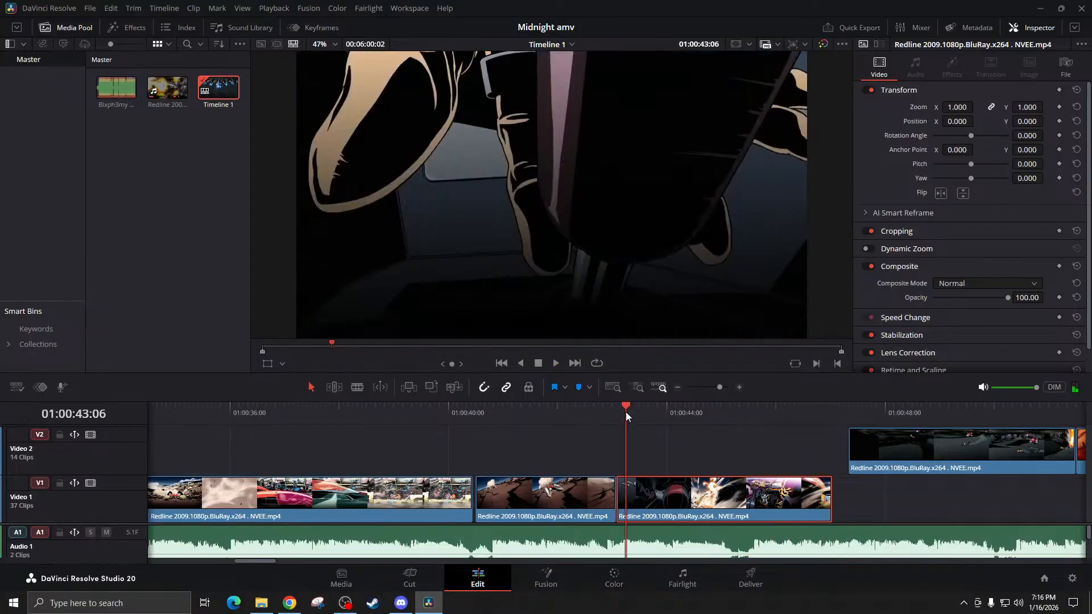
left_click(614, 414)
key("space")
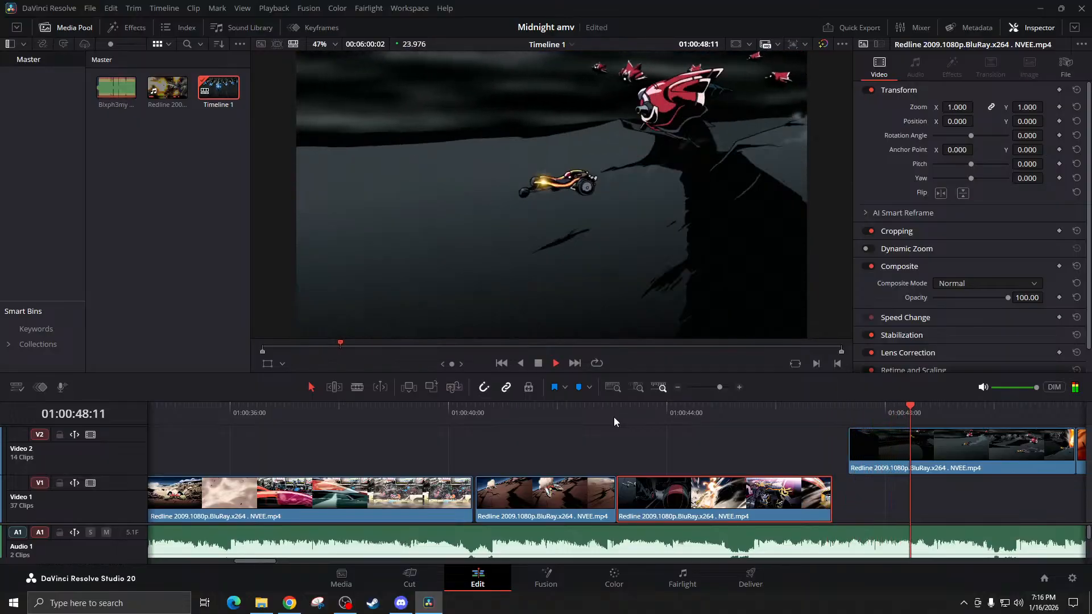
key("space")
Extend the start of the dark desert clip on Video 2 back to the gear lever clip's end at about 01:00:47 and play through 01:01:00
left_click_drag(850, 447, 832, 447)
left_click(762, 409)
key("space")
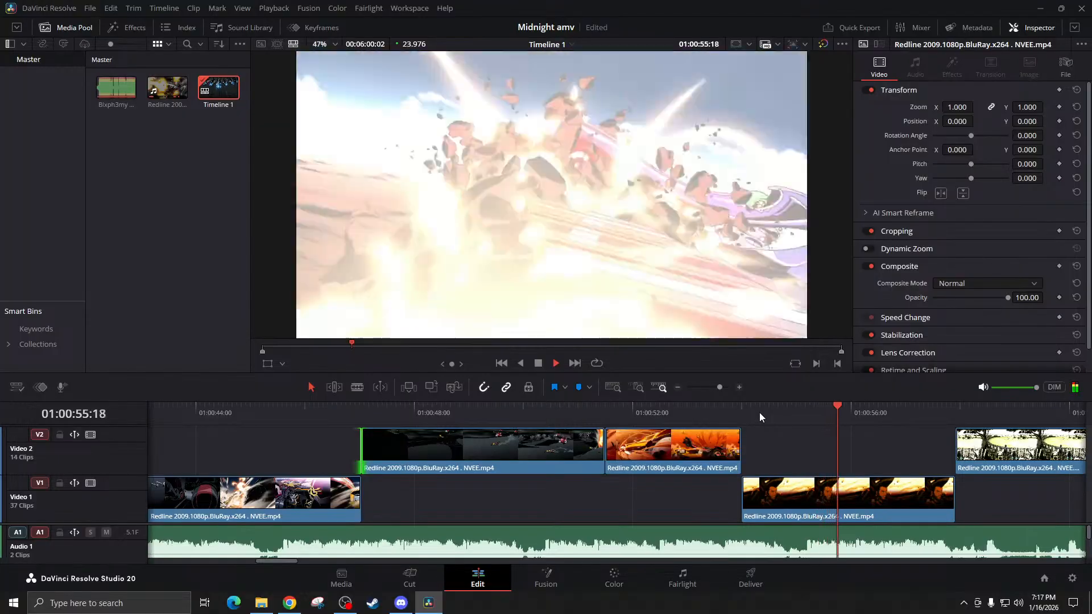
key("space")
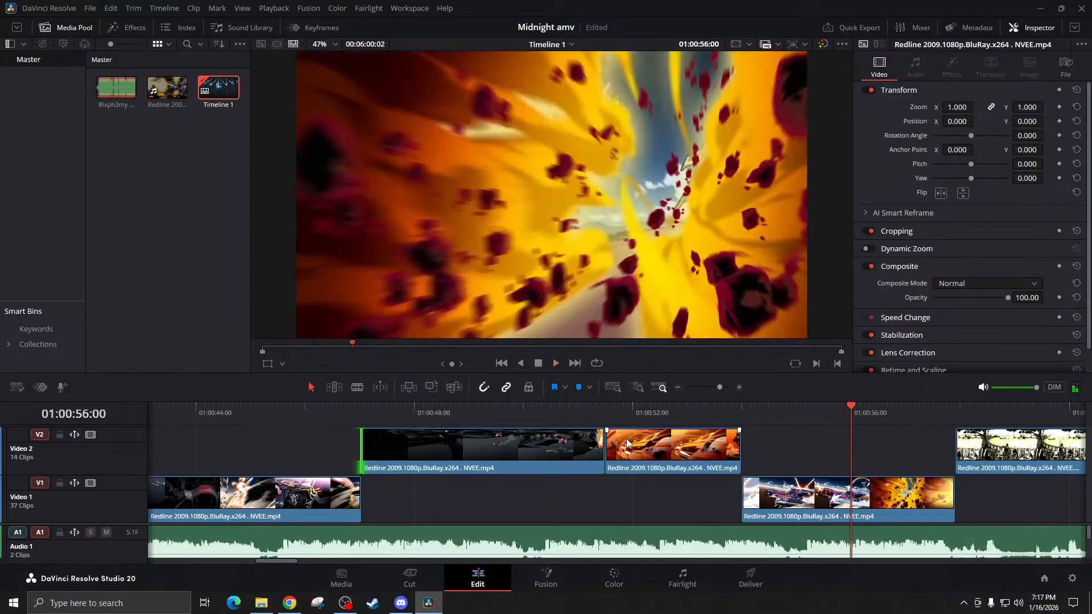
key("space")
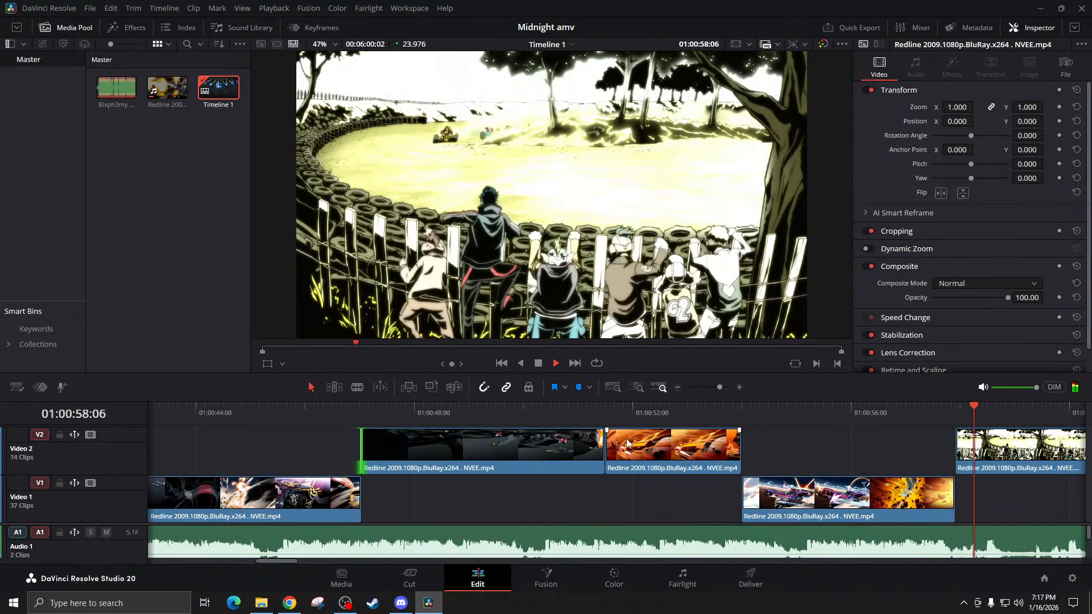
key("space")
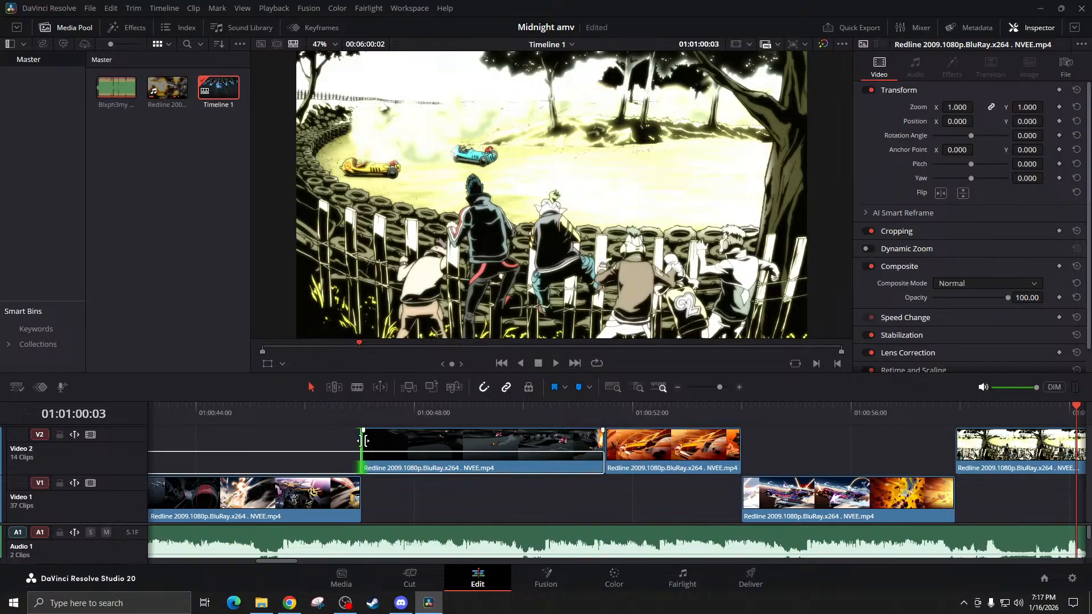
Trim about four frames off the dark desert clip's start and move it with the orange Video 2 clip back against the gear lever clip
left_click_drag(366, 438, 384, 446)
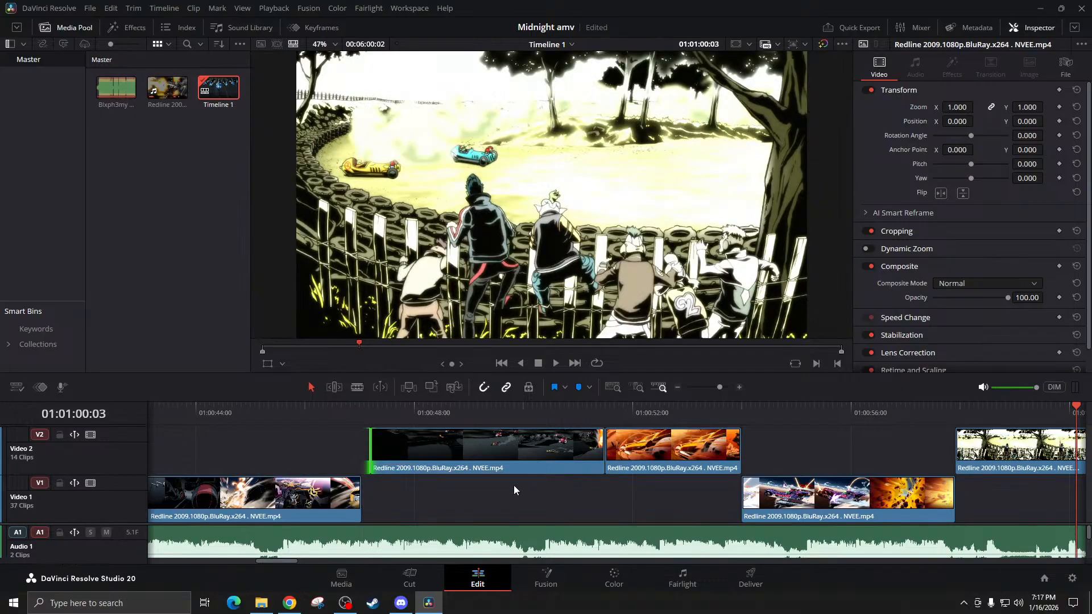
left_click_drag(507, 490, 633, 451)
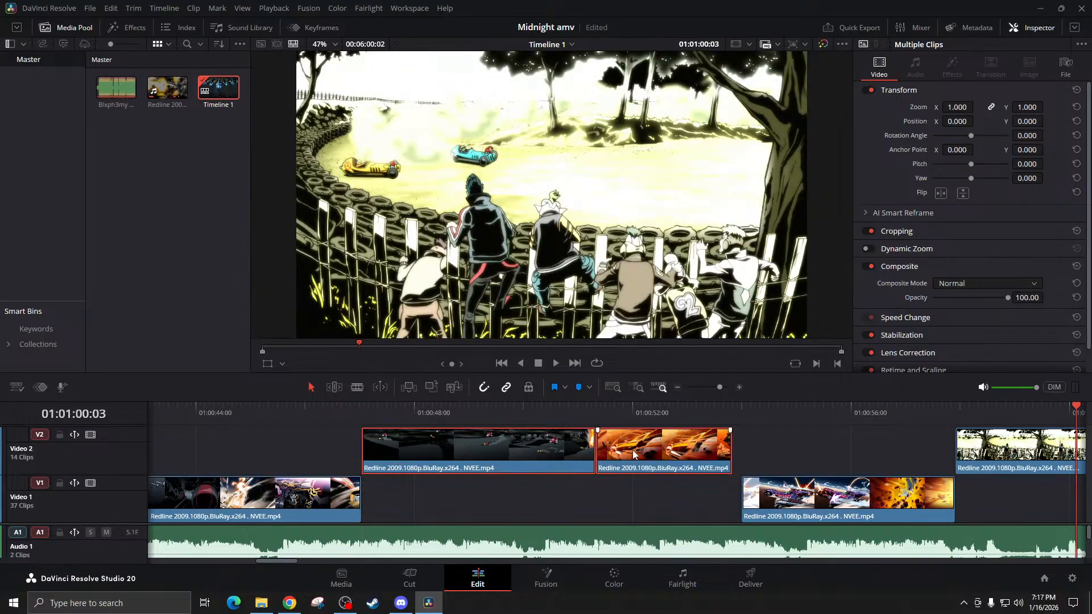
Extend the end of the orange Video 2 clip to the purple car clip's start at 01:00:54:00 and play through the cuts
left_click(732, 416)
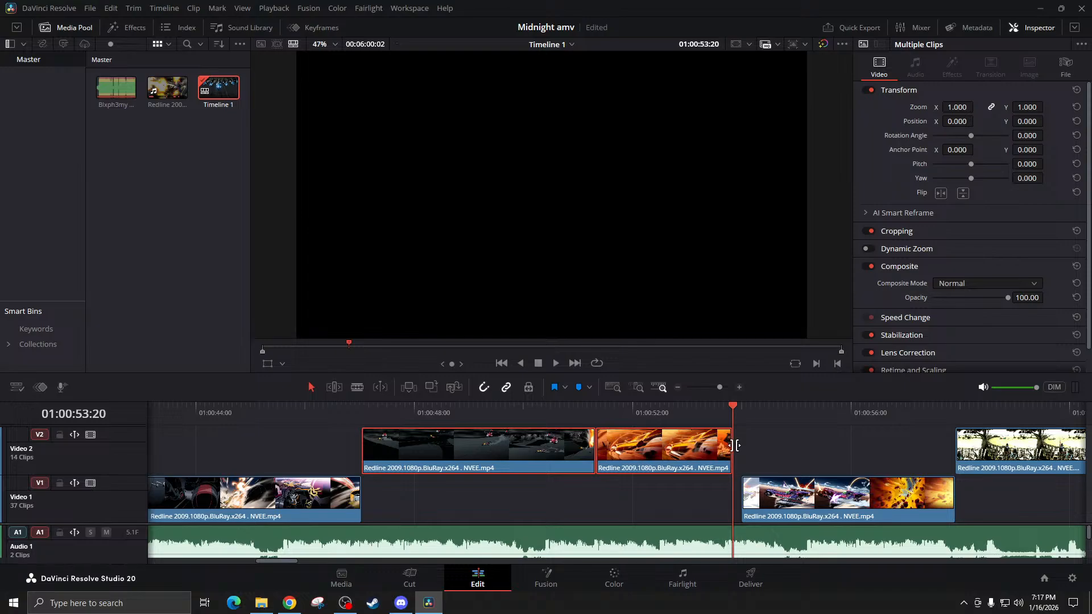
left_click_drag(735, 446, 733, 438)
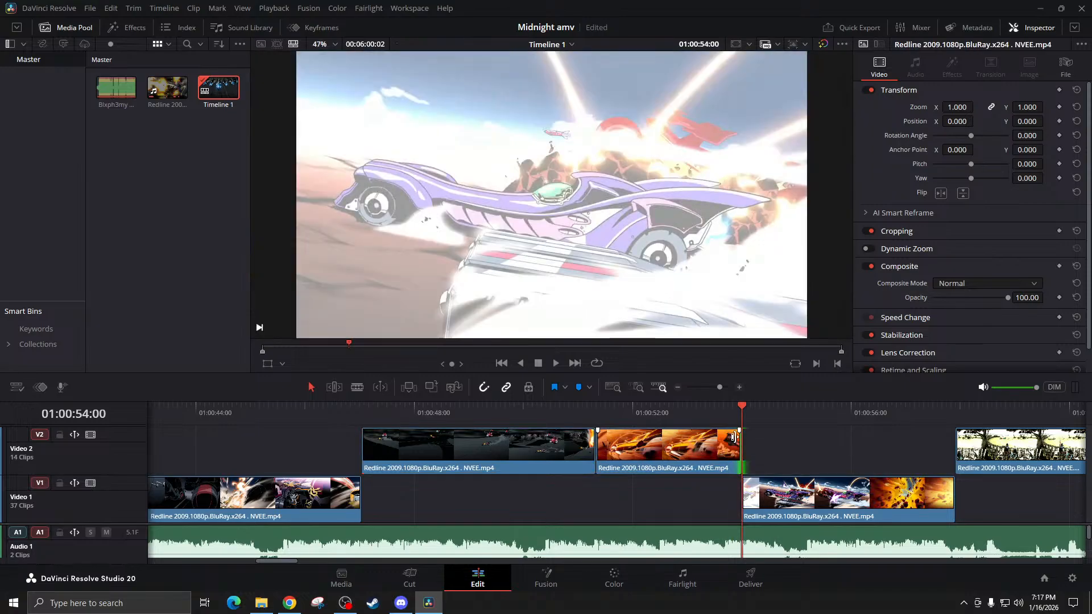
key("/")
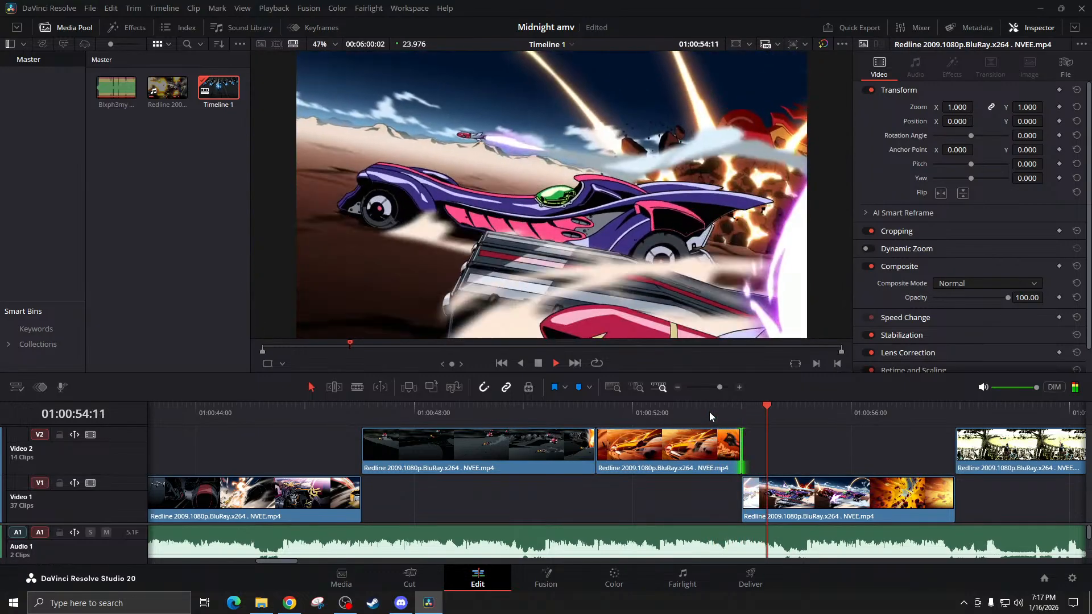
left_click(659, 411)
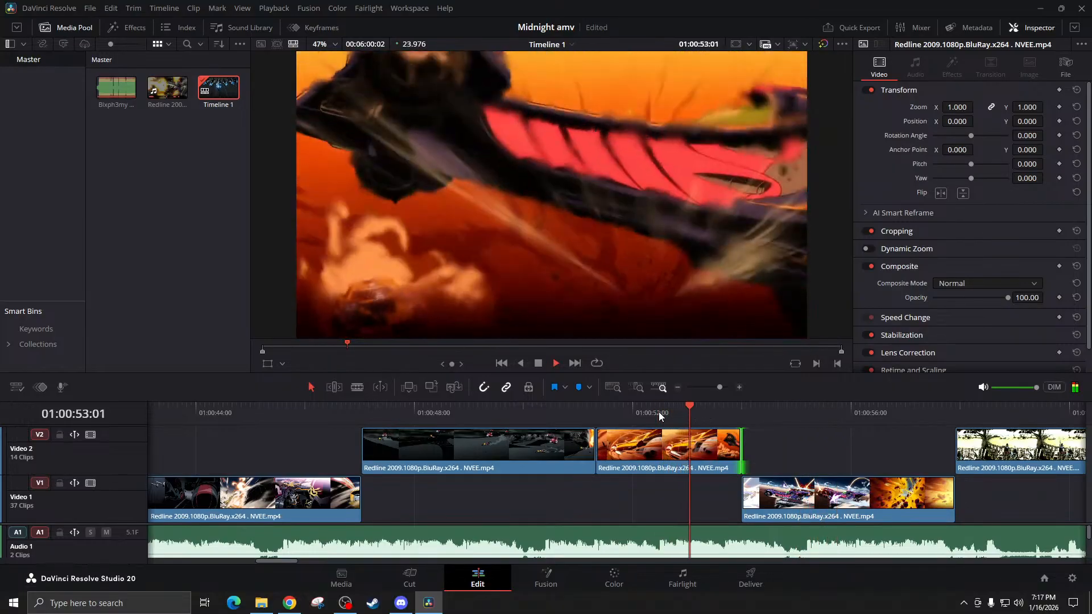
left_click(504, 411)
left_click(338, 411)
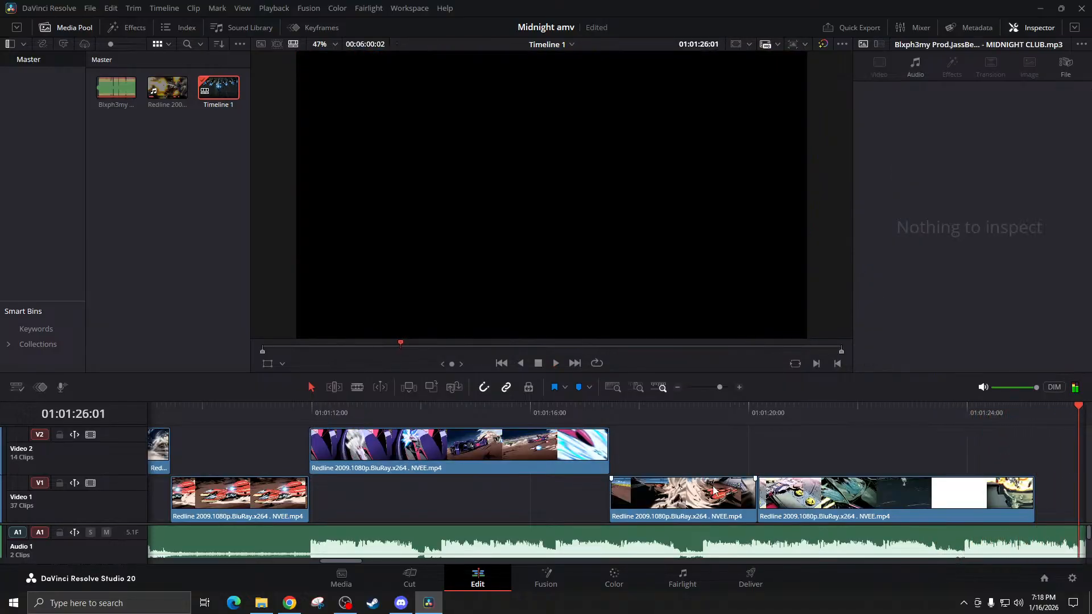
Split the last Video 1 clip before the gap at 01:01:24:02 and delete the part after the cut
left_click(869, 421)
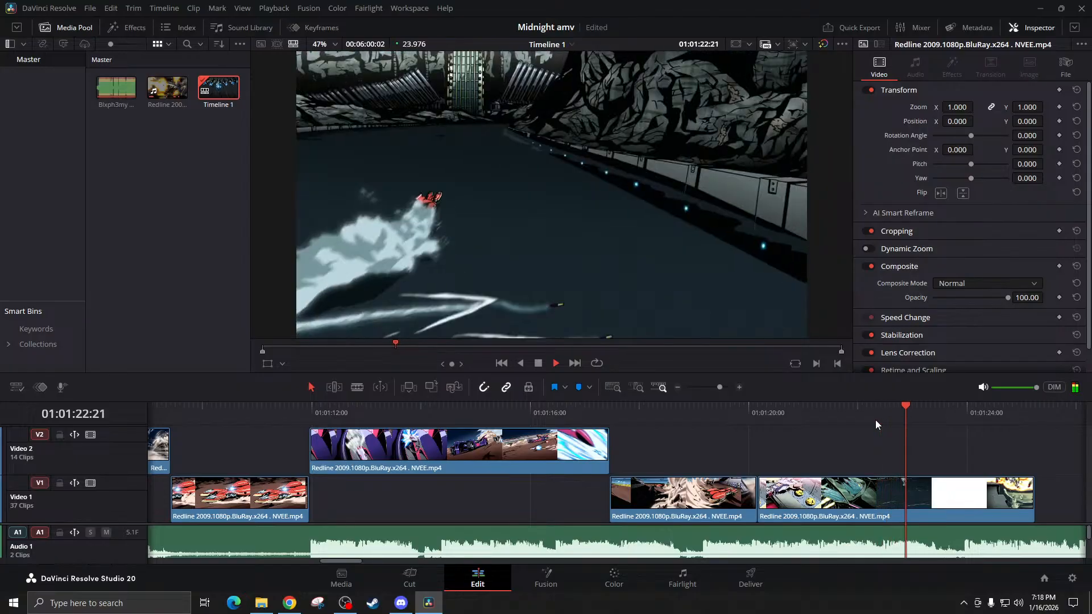
key("space")
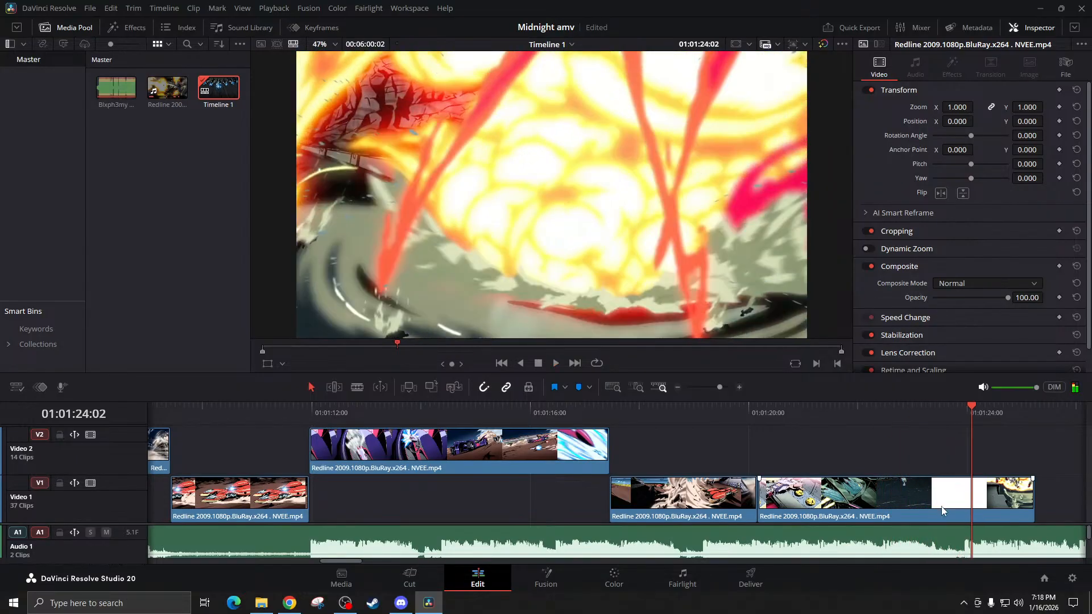
key("ctrl+b")
left_click(1019, 507)
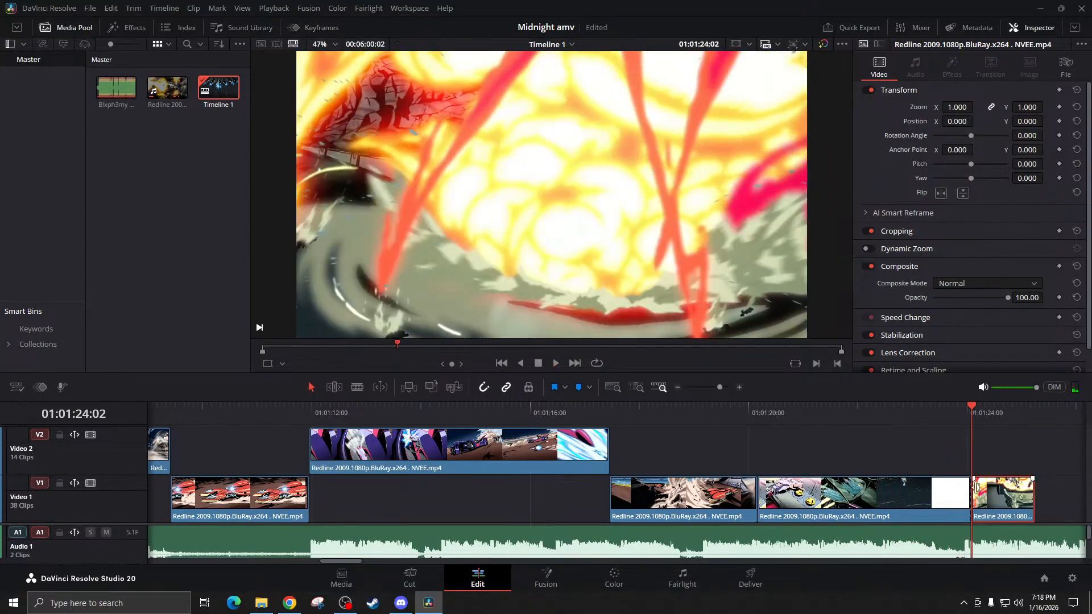
key("Delete")
Play the clips starting at about 01:01:27, 01:01:34 and 01:01:47 to look for one that fits the gap
left_click(676, 388)
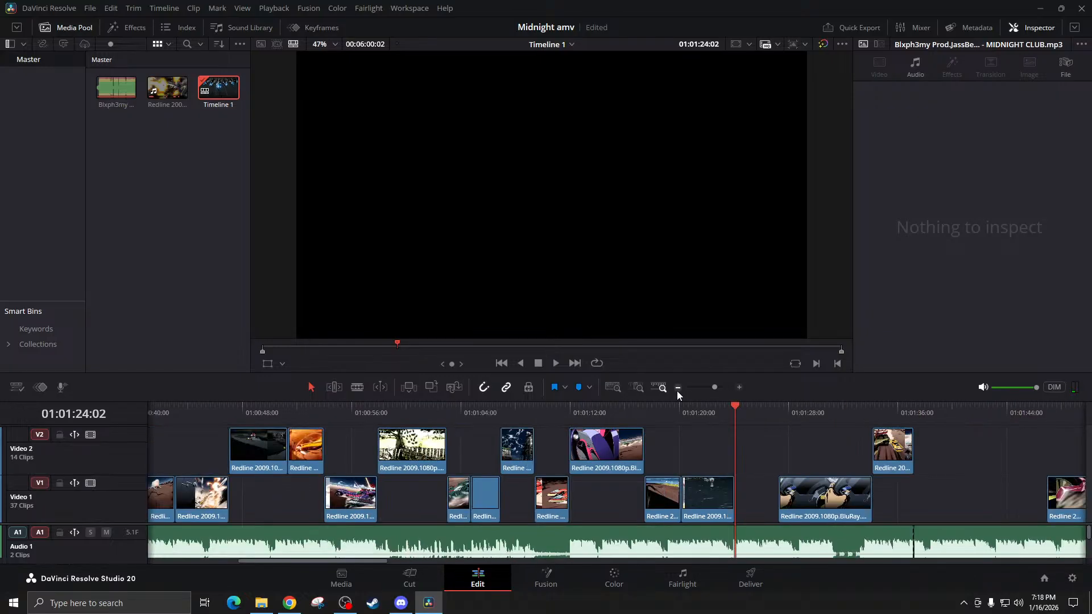
left_click(676, 388)
left_click(445, 417)
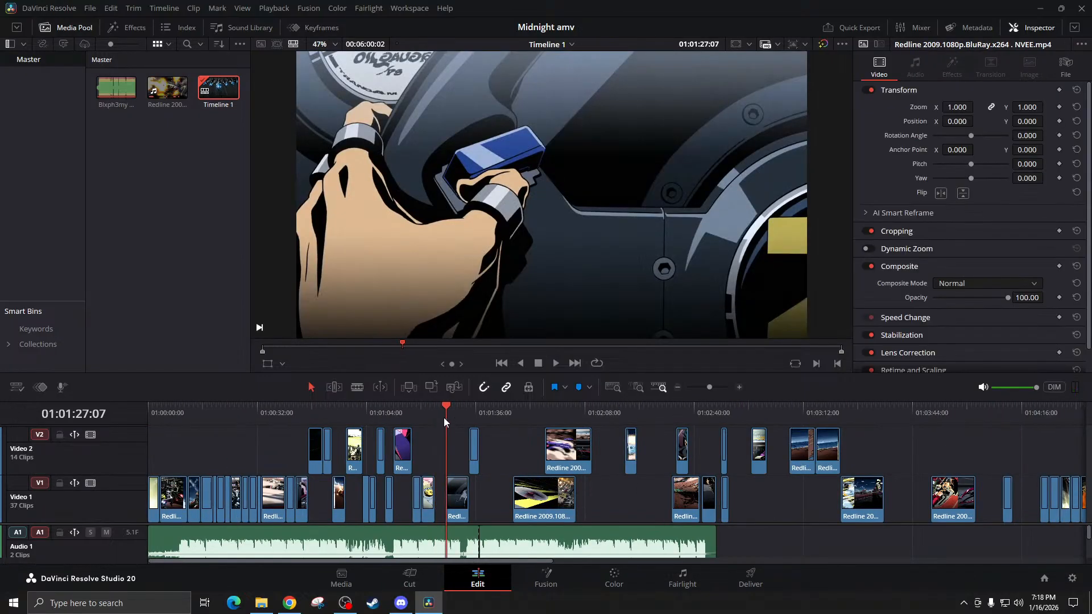
key("space")
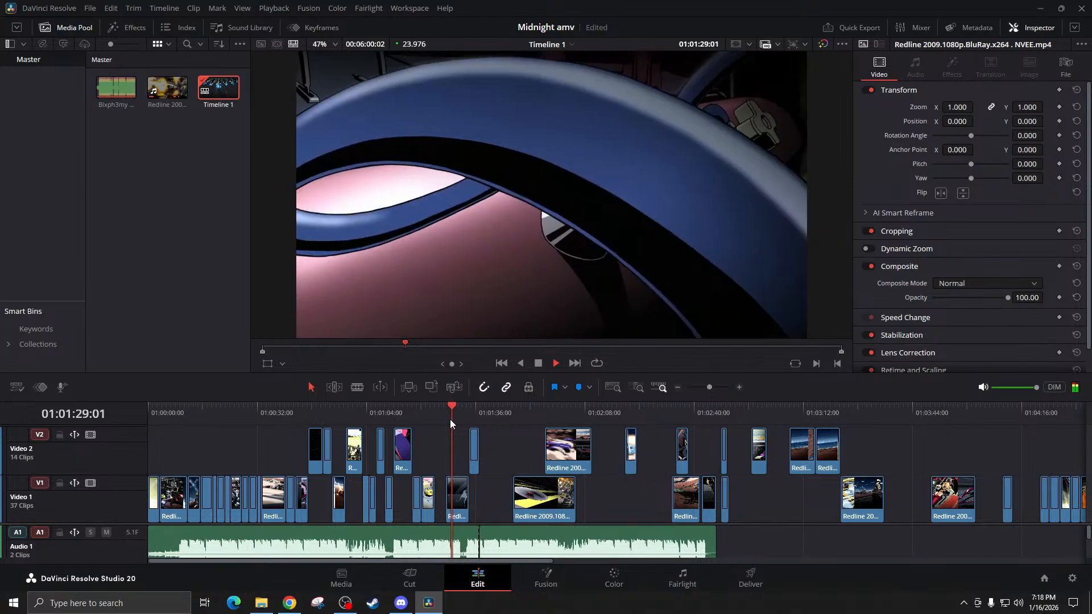
key("space")
left_click(469, 415)
key("space")
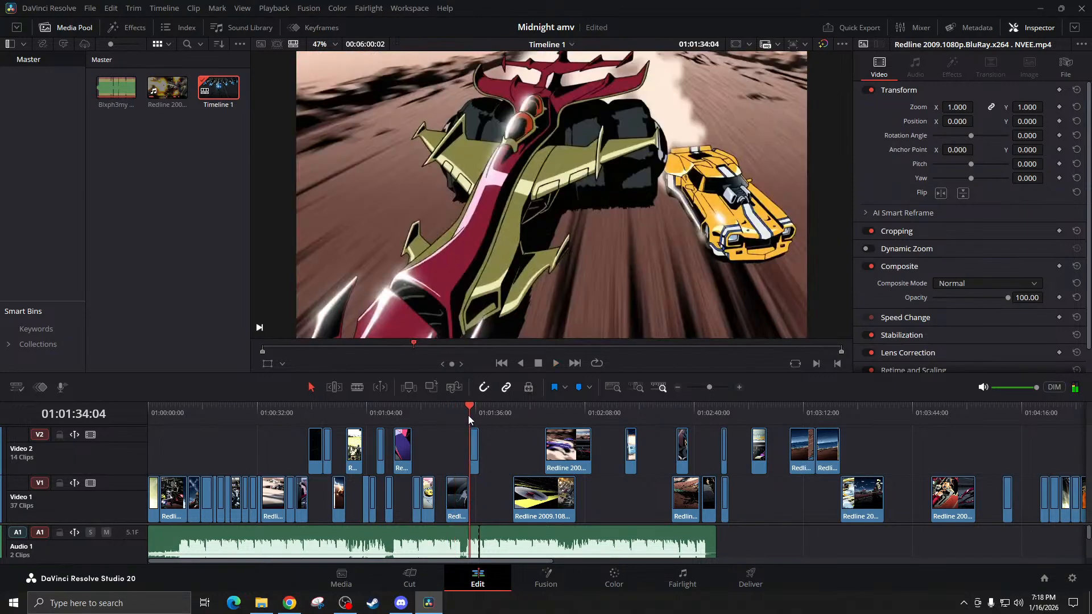
key("space")
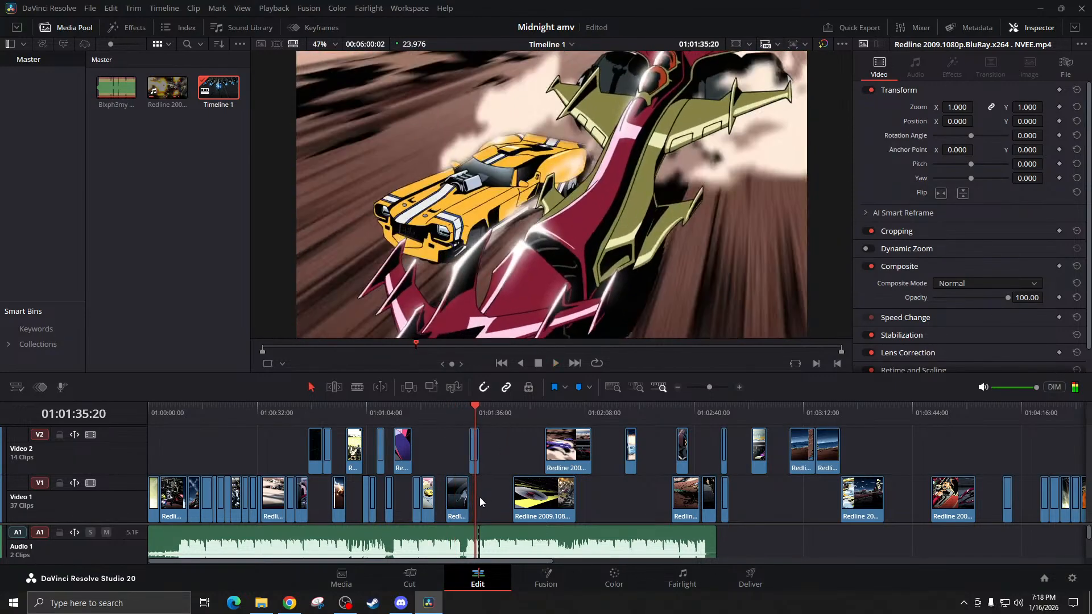
left_click(510, 420)
key("space")
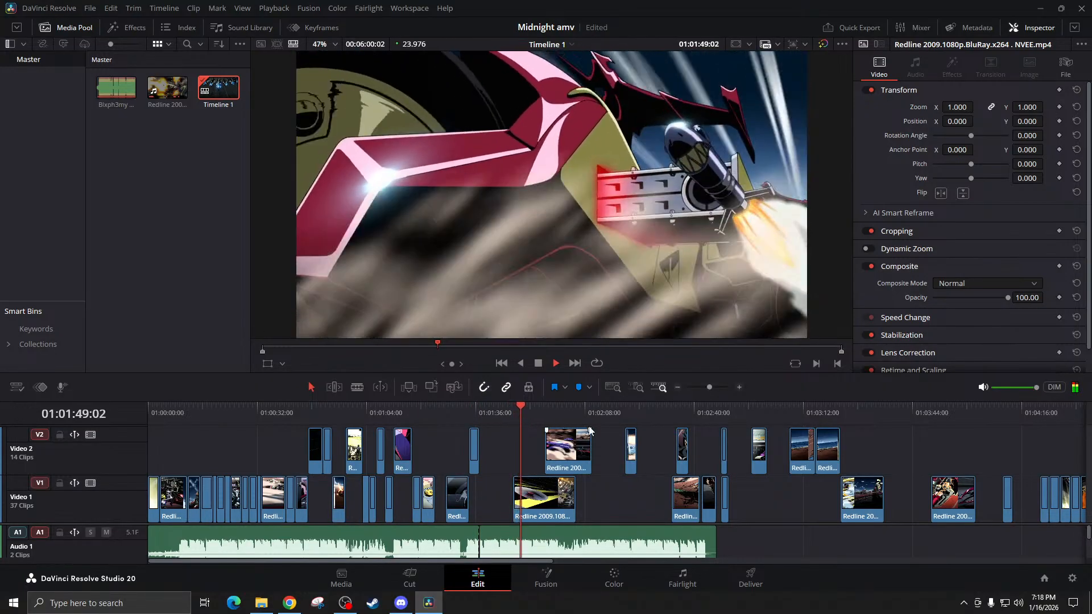
Move the speedometer clip on Video 2 from about 01:02:20 back to 01:01:24:02, directly after the shortened Video 1 clip
left_click(625, 415)
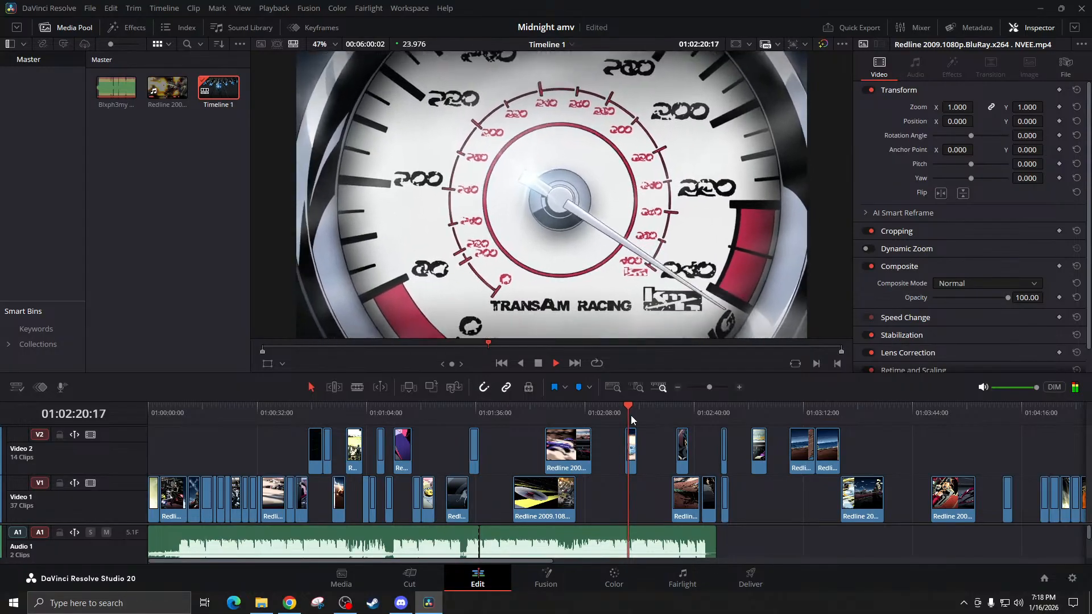
key("space")
left_click_drag(626, 461, 447, 459)
left_click(431, 426)
left_click(435, 416)
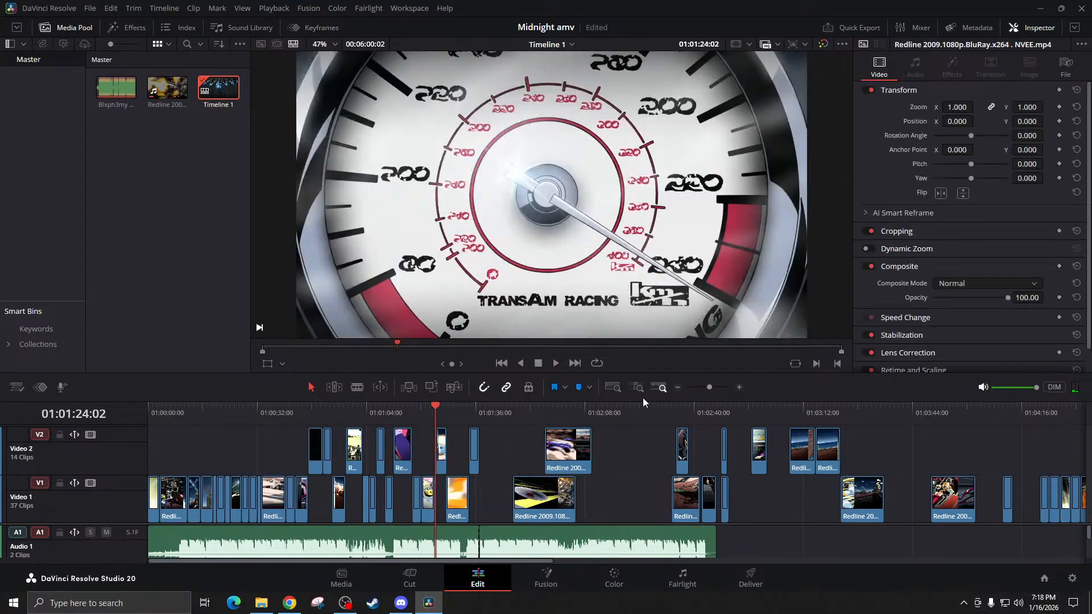
Cut the speedometer clip at 01:01:27:07, delete the part overlapping the Video 1 clip and play through to 01:01:37:20
left_click(738, 387)
left_click(738, 387)
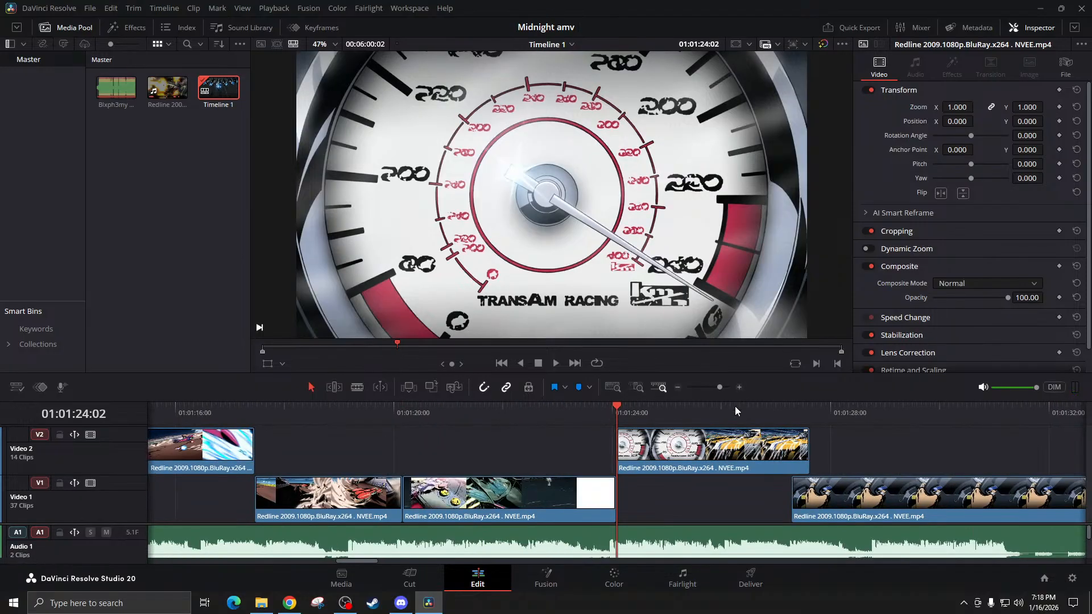
left_click(790, 412)
key("ctrl+b")
left_click(800, 453)
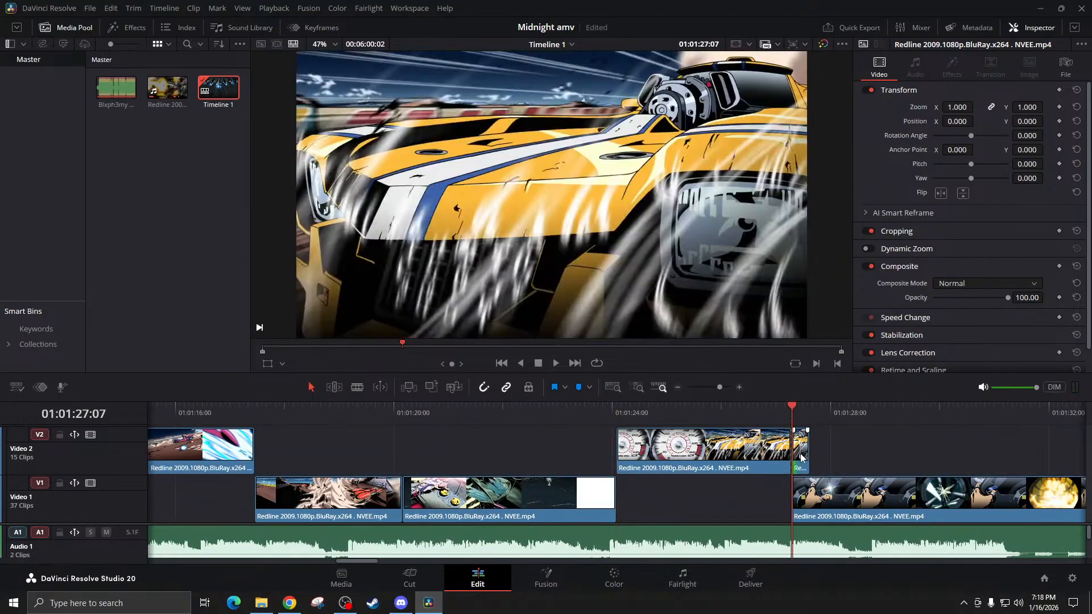
key("Delete")
left_click(494, 408)
key("space")
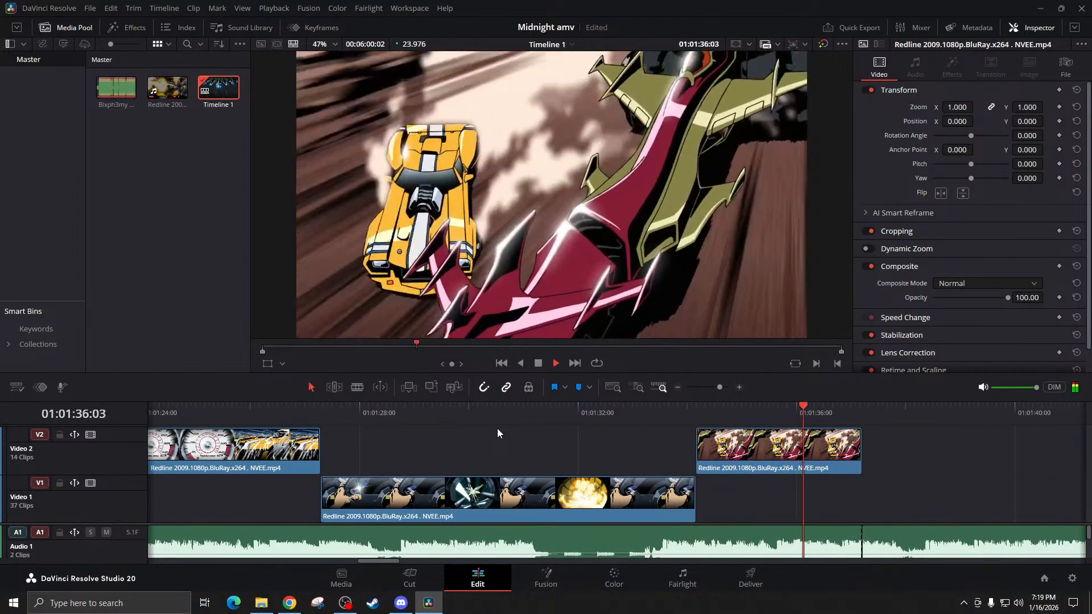
key("space")
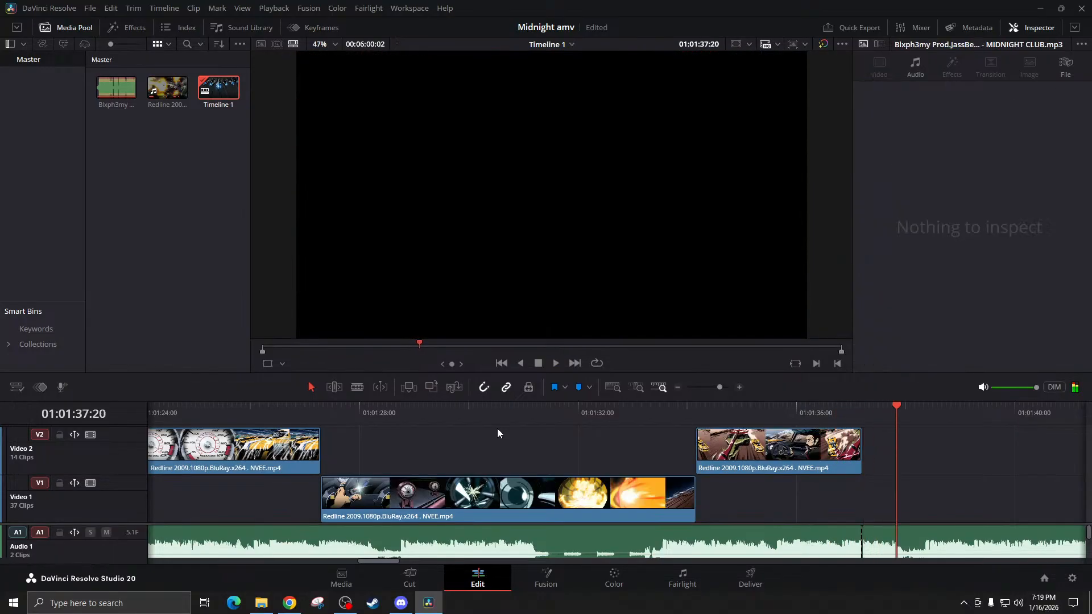
Play the clips from about 01:01:47 onward and move the red car clip on Video 2 back to about 01:02:23
left_click(678, 387)
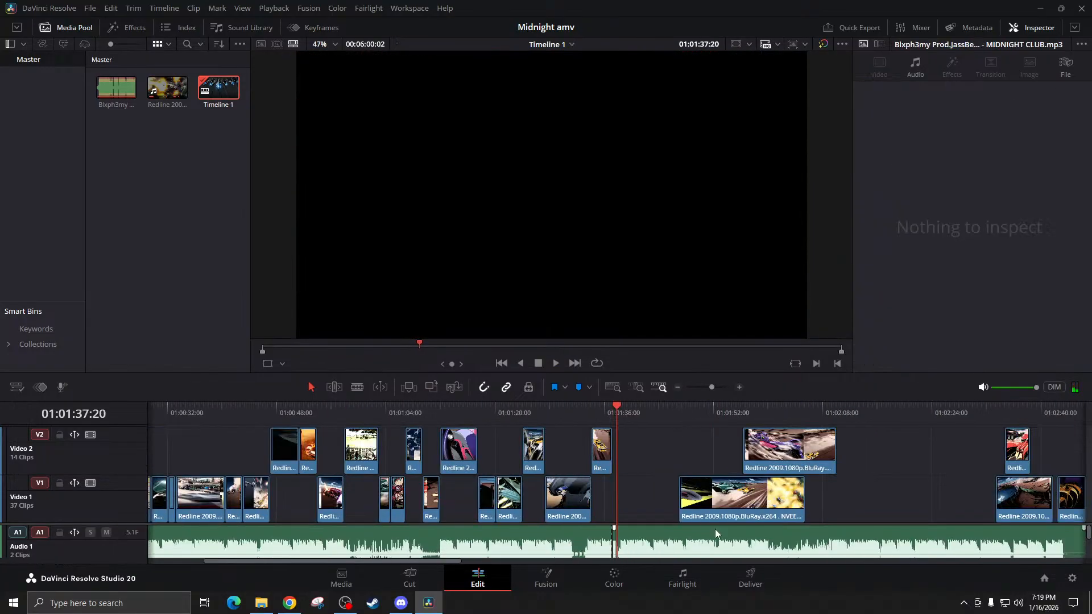
left_click(680, 420)
key("space")
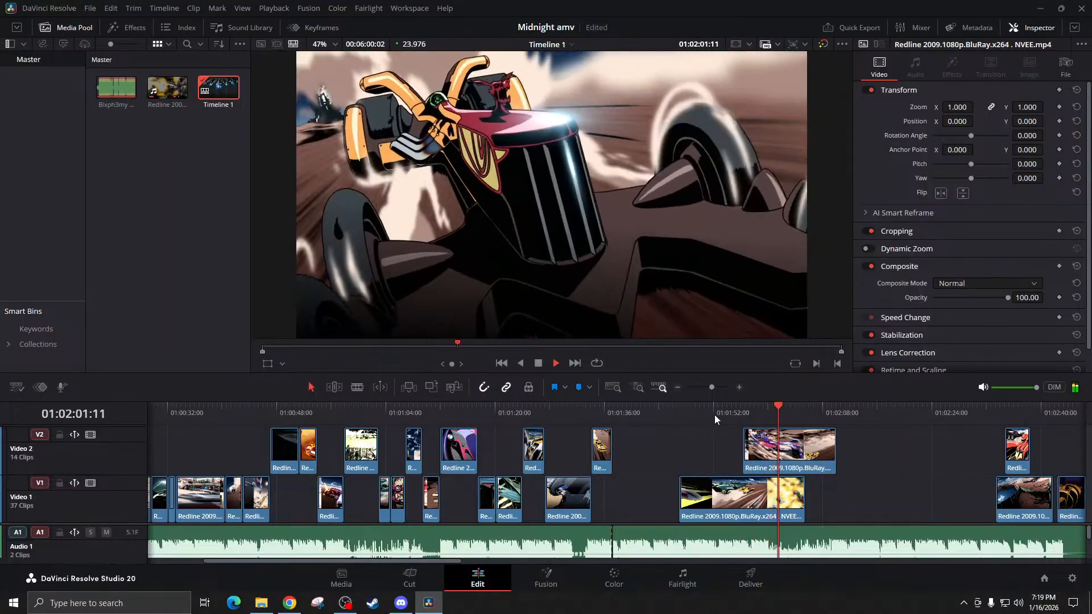
scroll(767, 452, "right", 5)
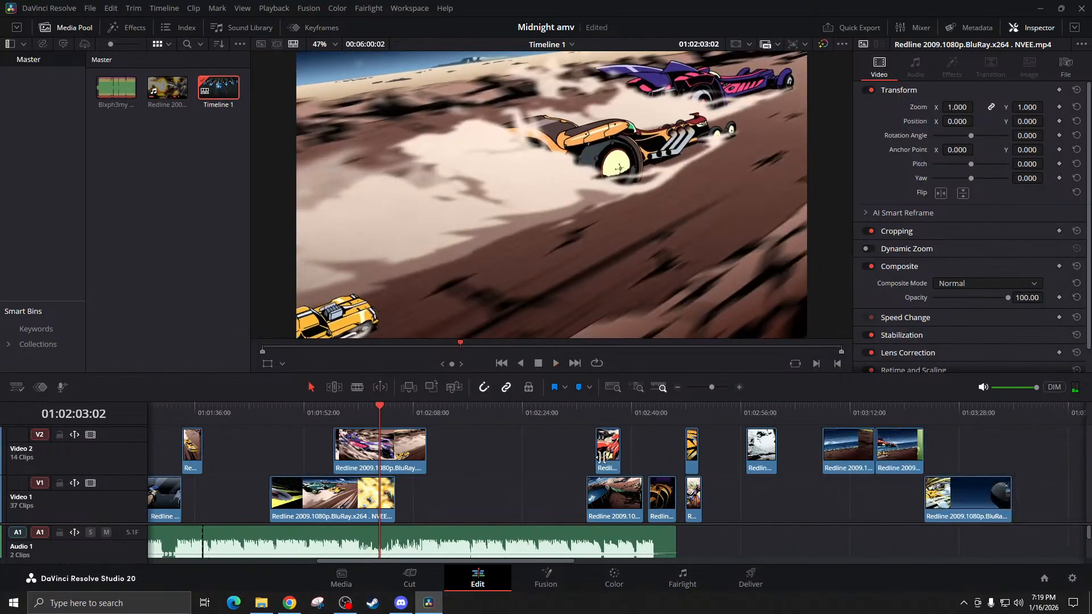
key("space")
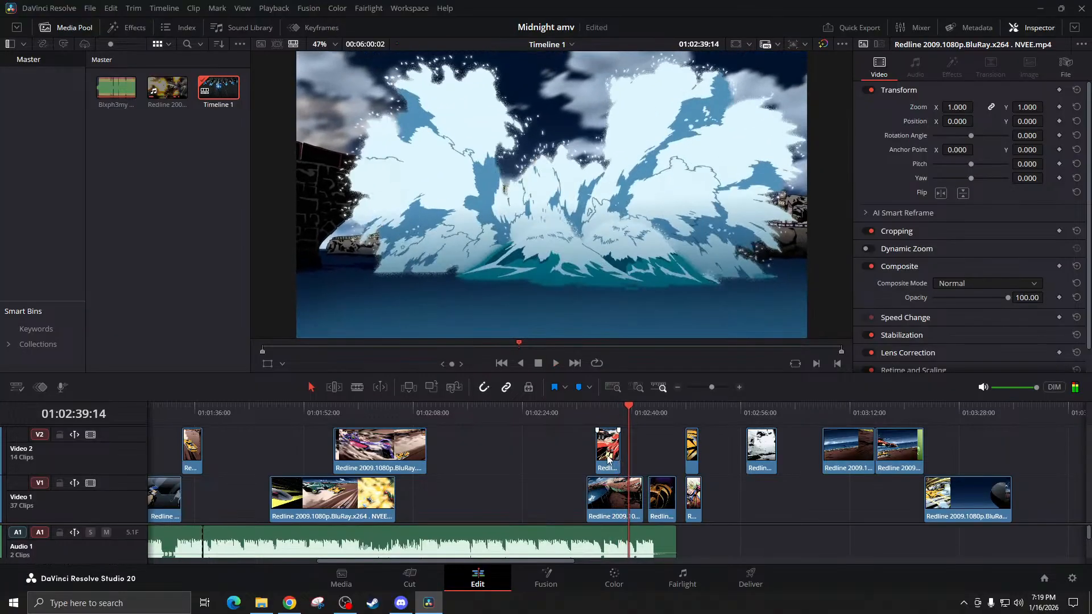
left_click_drag(607, 459, 528, 459)
Play the clips around 01:02:33 and 01:02:48, and move the short yellow Video 2 clip to Video 1 at about 01:03:08
left_click(586, 412)
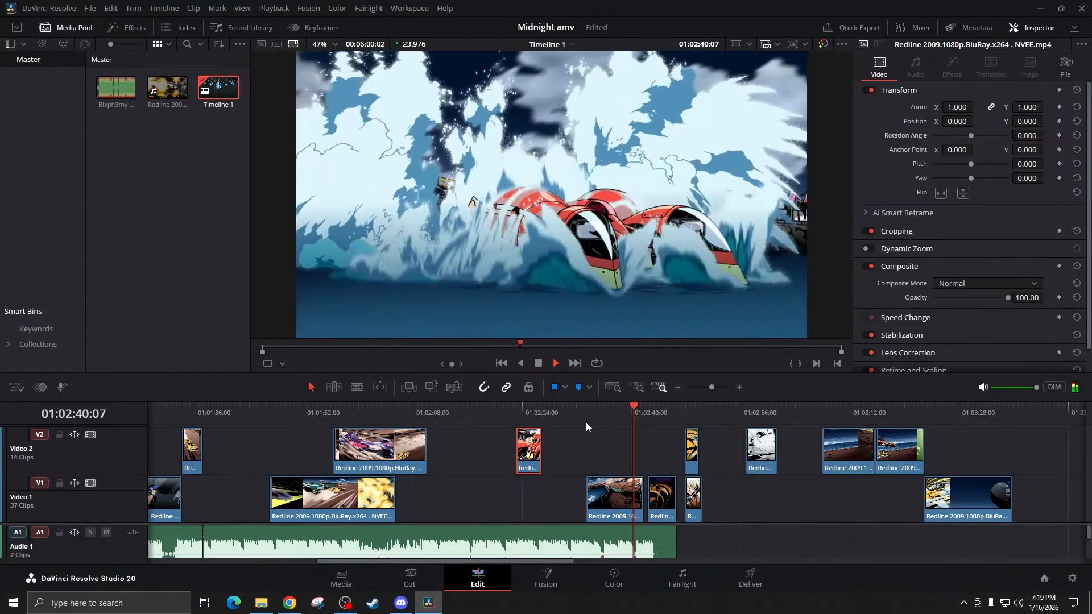
key("space")
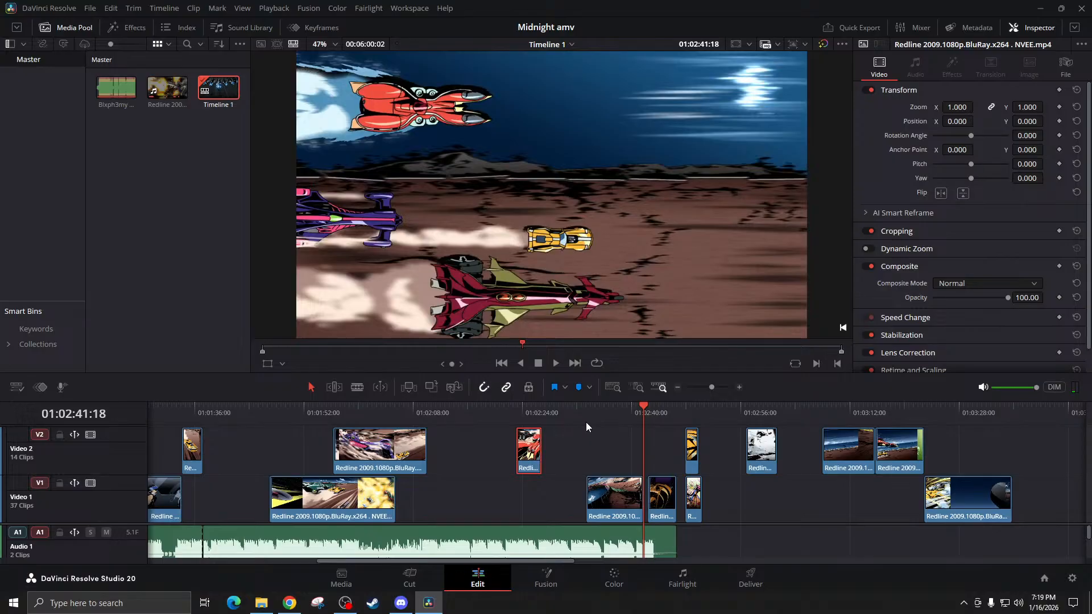
left_click(686, 415)
key("space")
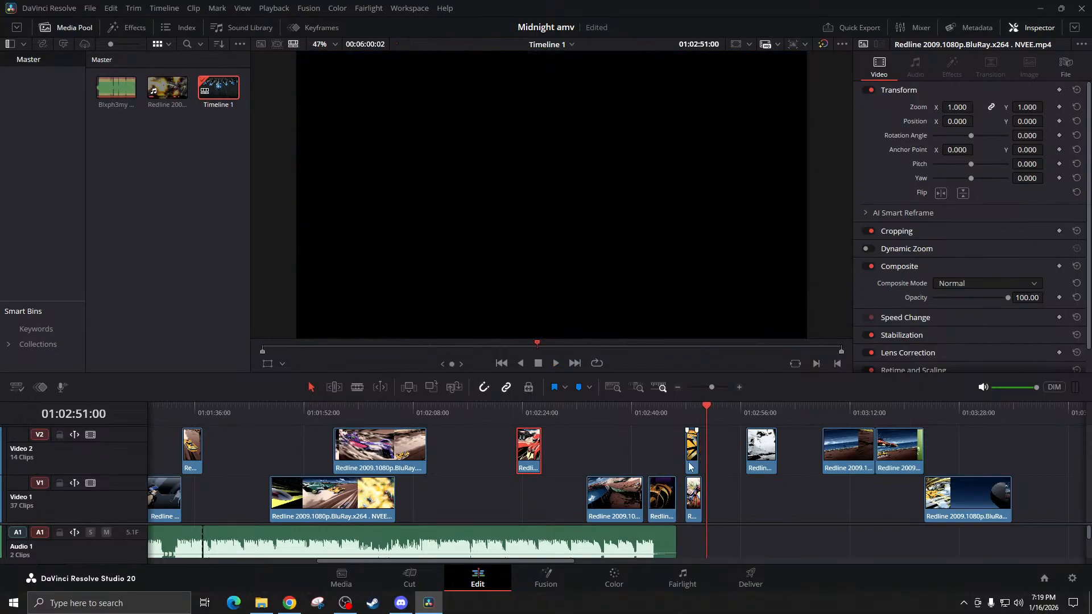
left_click_drag(689, 466, 824, 499)
Play the clips starting at about 01:02:48, 01:02:57, 01:03:08 and 01:03:22 to examine the remaining footage
left_click(684, 420)
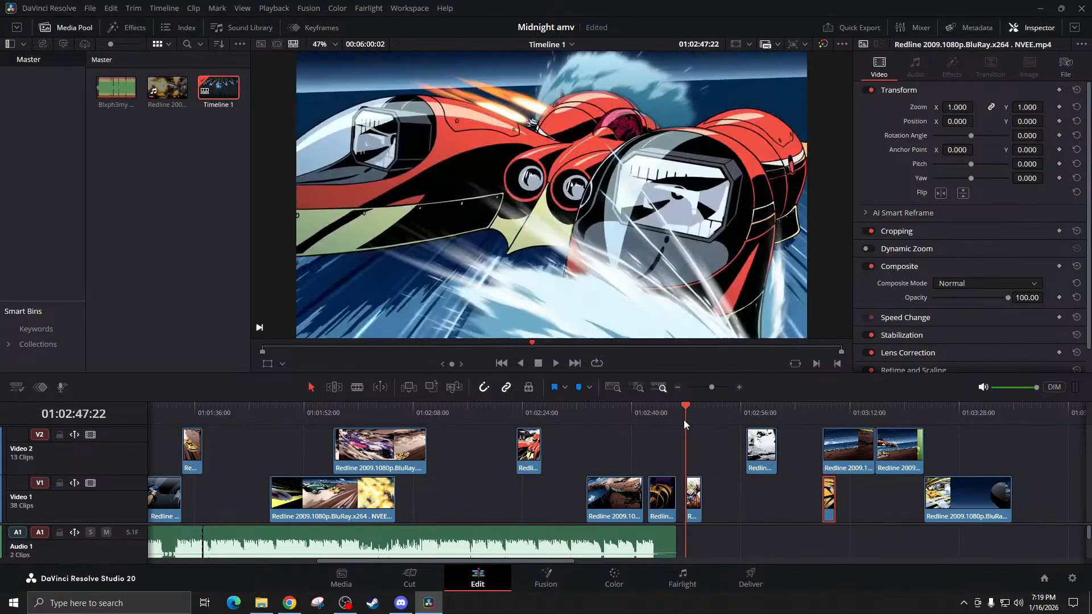
key("space")
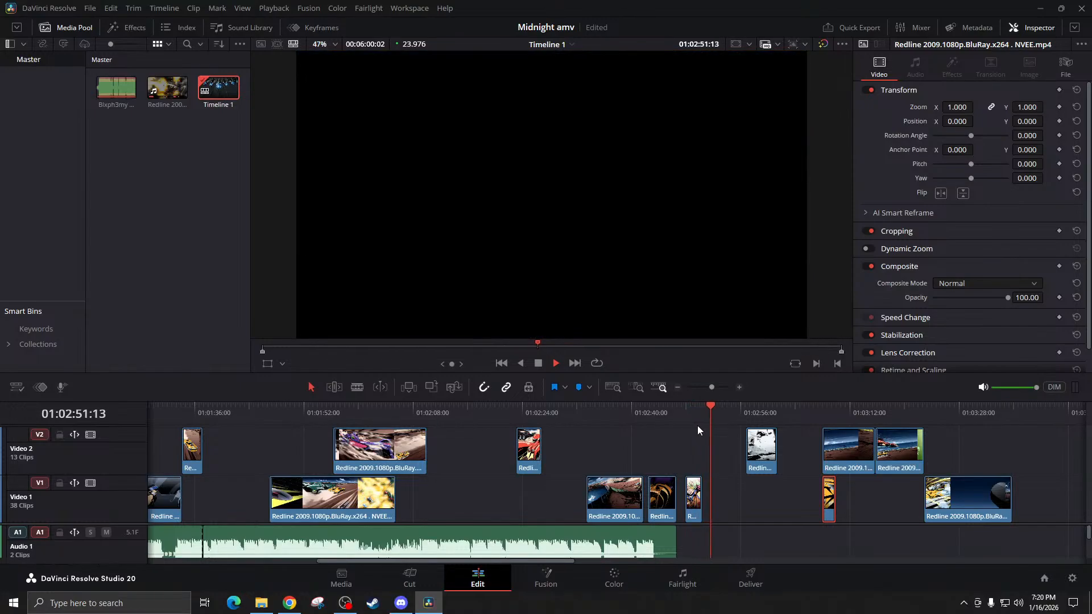
left_click(684, 417)
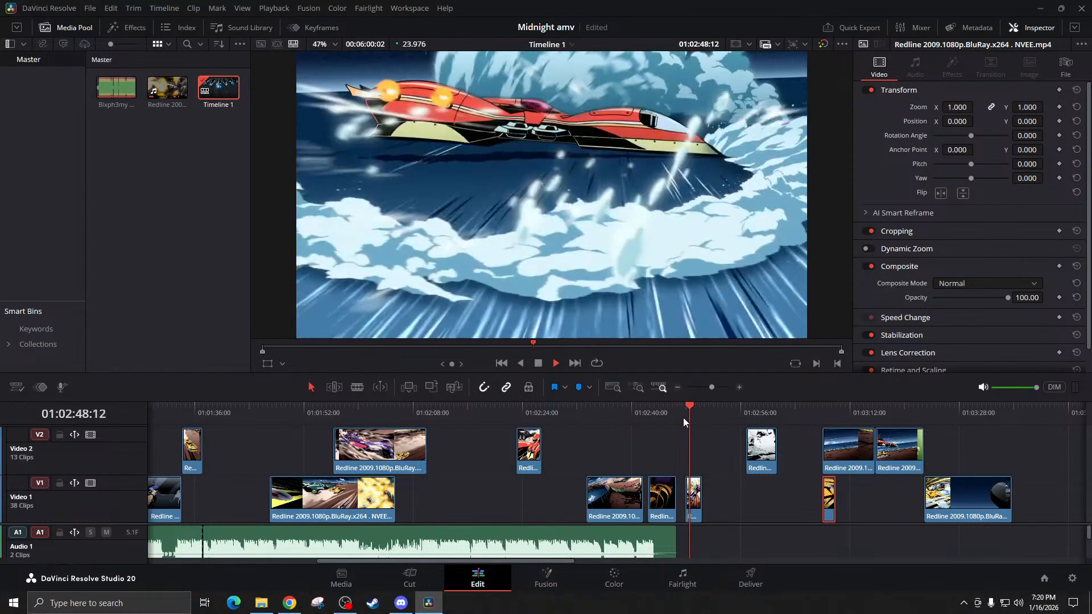
left_click(748, 414)
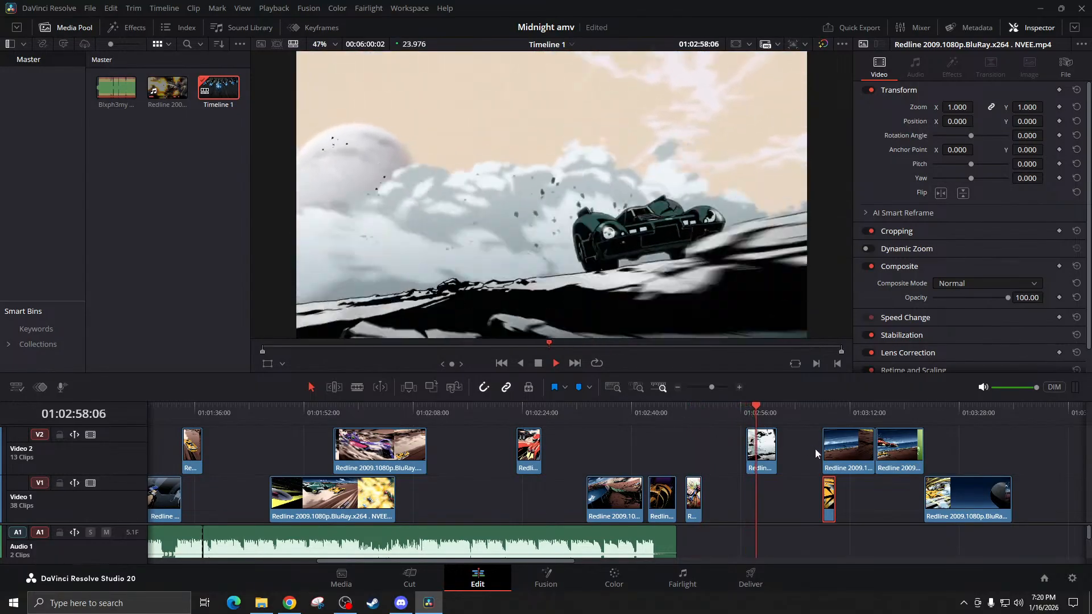
left_click(824, 419)
key("space")
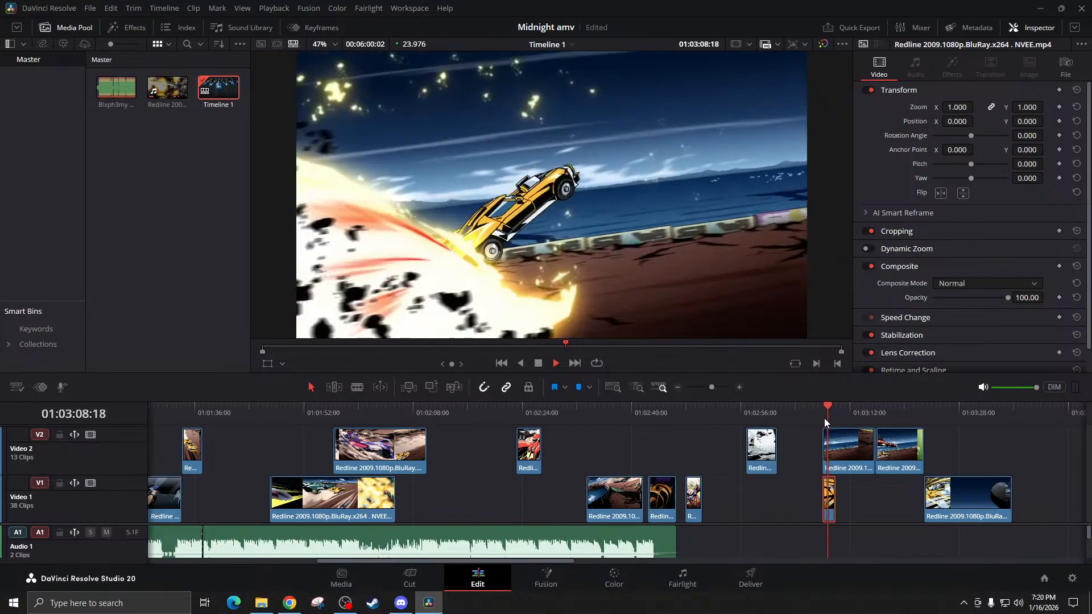
key("space")
scroll(840, 462, "right", 3)
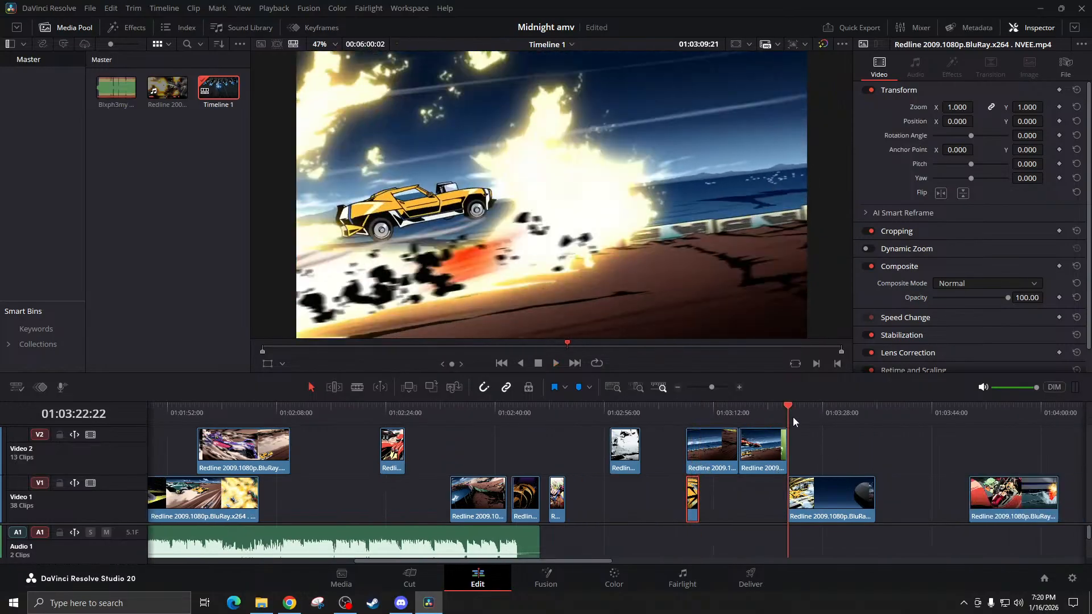
key("space")
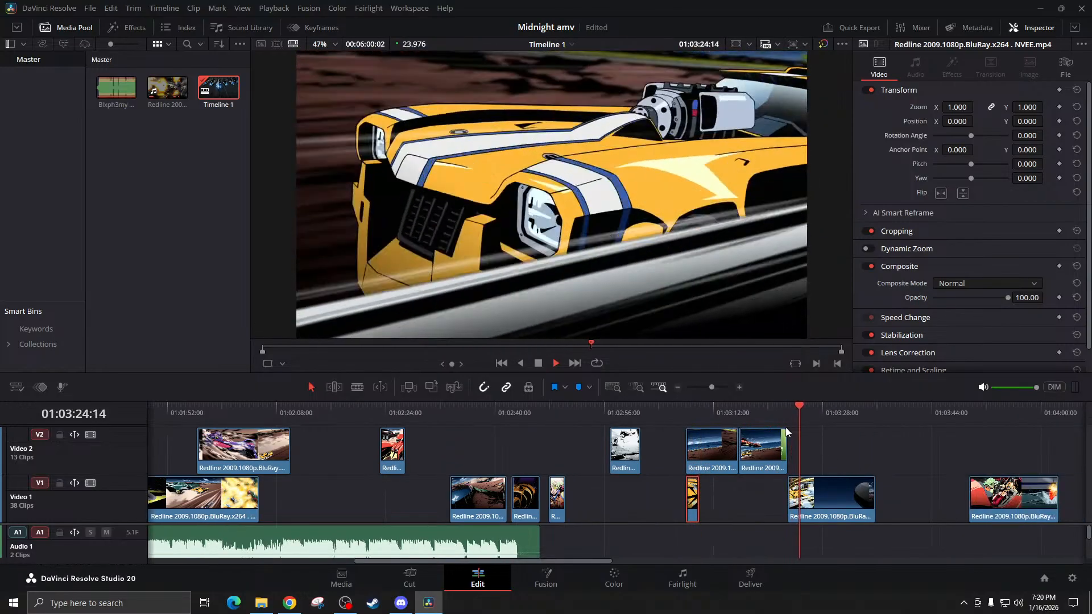
key("space")
scroll(464, 499, "left", 6)
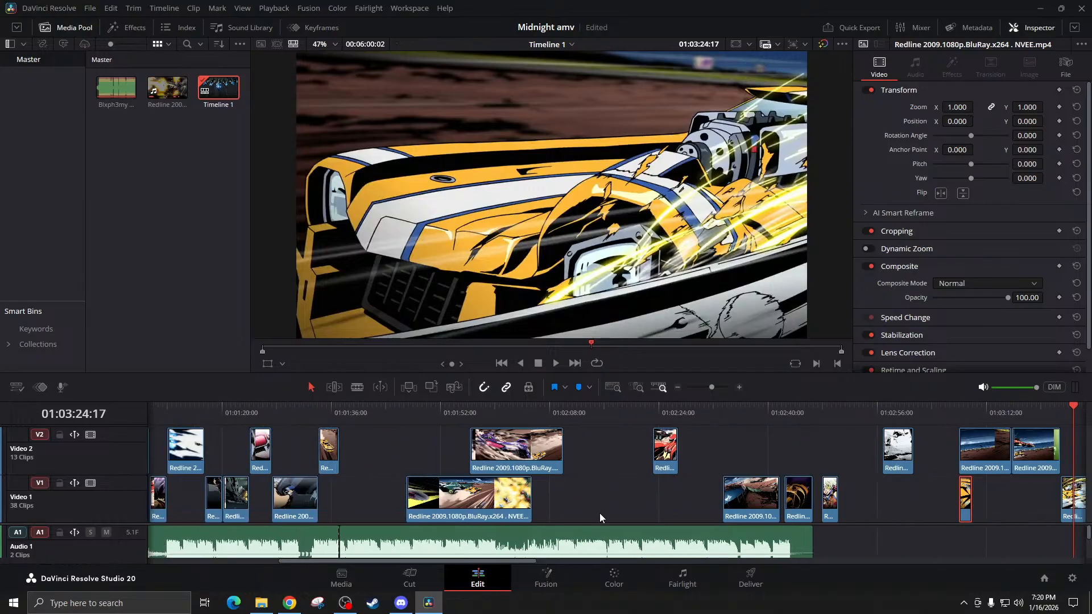
Move the yellow car clip near 01:03:24 from Video 1 to Video 2 at about 01:01:37 and play it
scroll(682, 514, "right", 5)
left_click_drag(907, 509, 849, 453)
left_click(811, 413)
key("space")
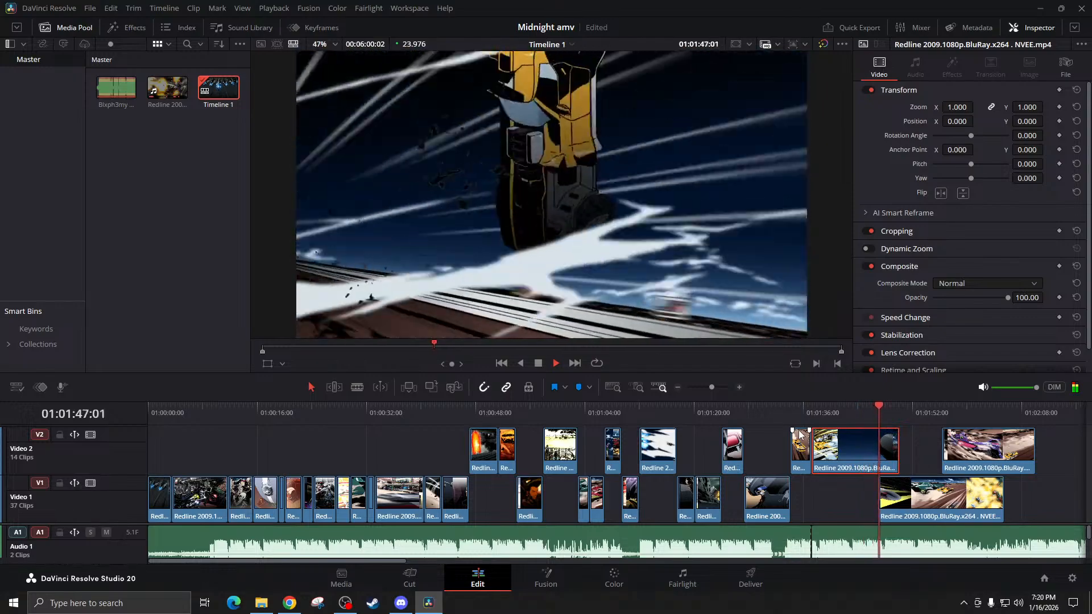
left_click(847, 418)
key("space")
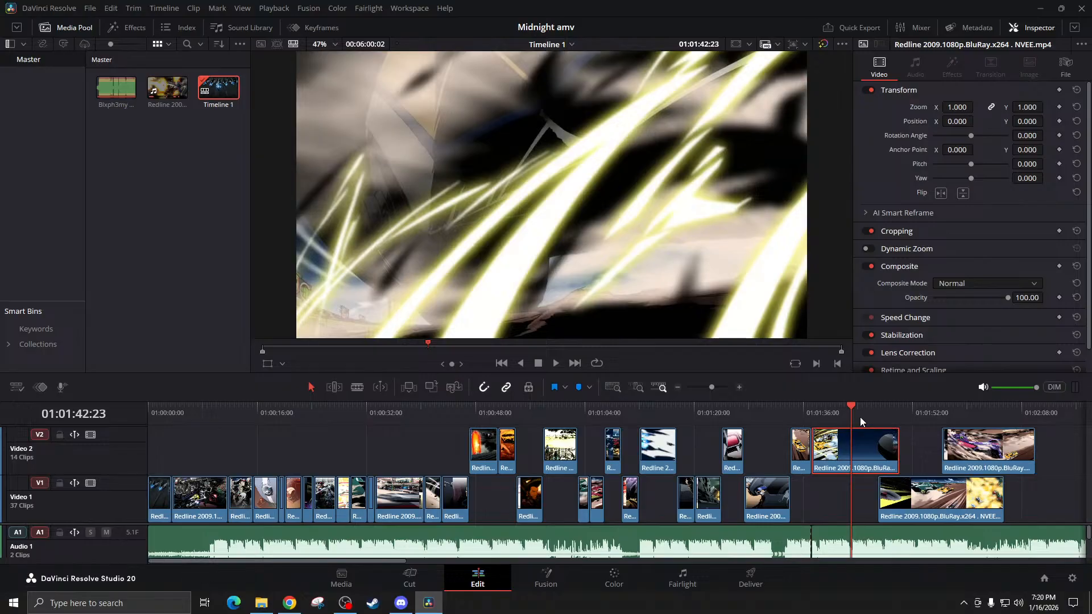
Cut the yellow car clip at 01:01:46:16, delete the part after the cut and play on to about 01:01:53:22
left_click(739, 388)
left_click(739, 388)
key("space")
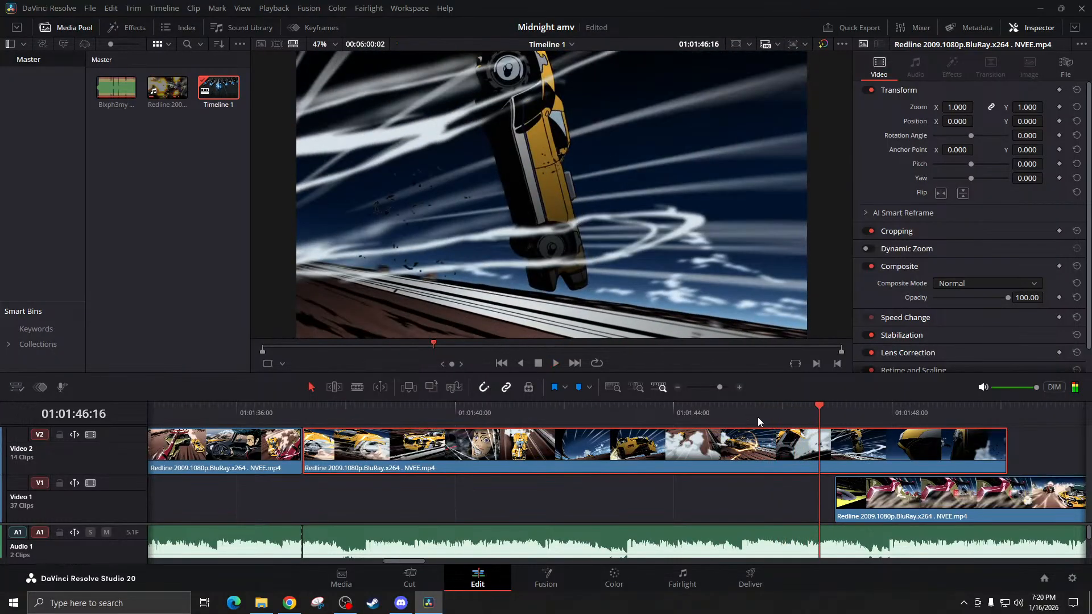
key("ctrl+b")
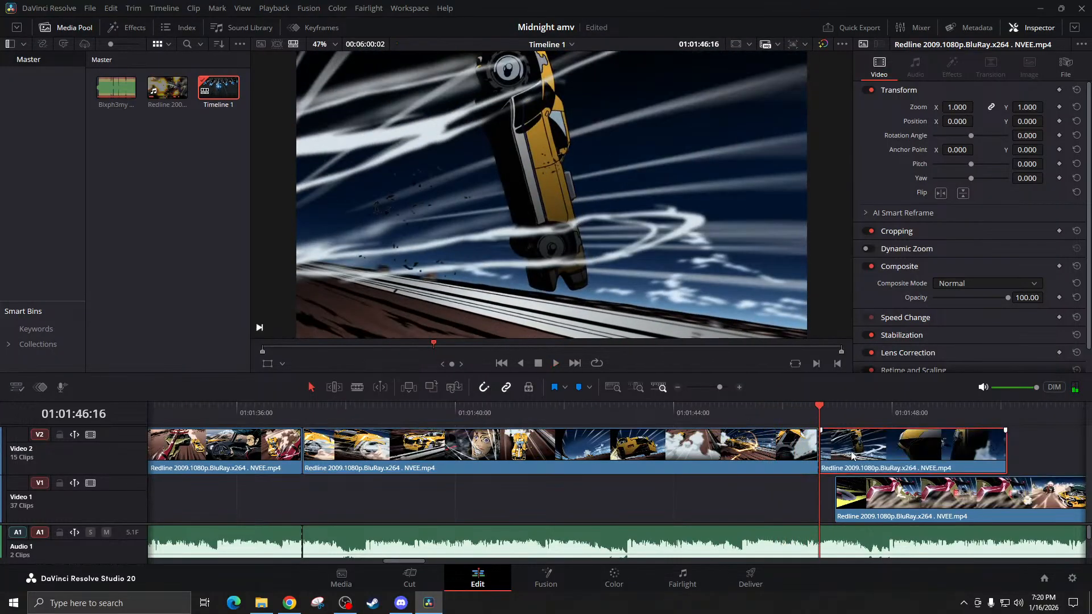
key("Delete")
scroll(841, 464, "right", 5)
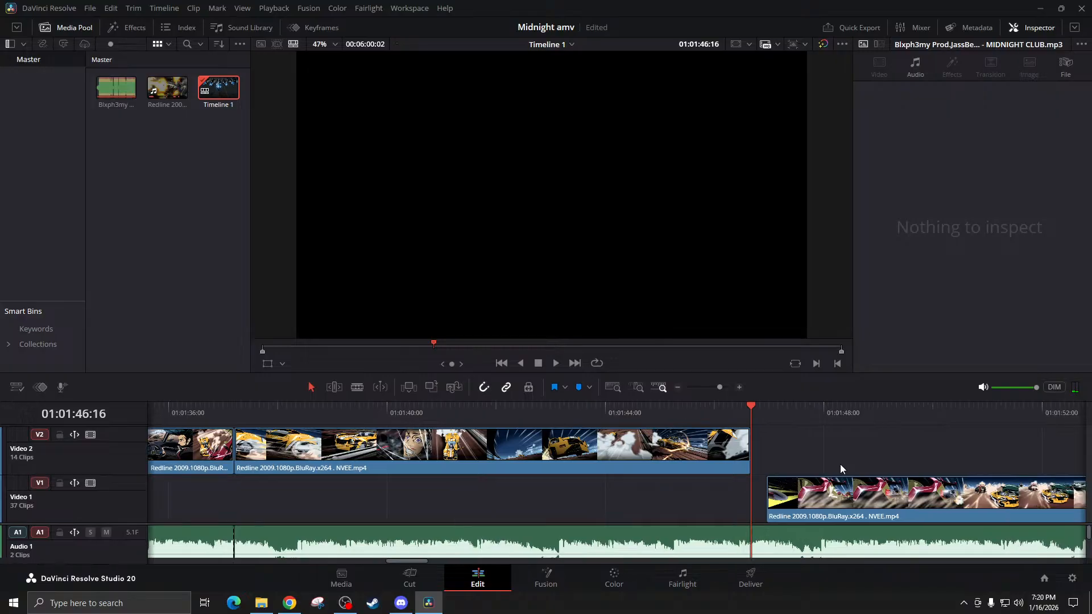
key("space")
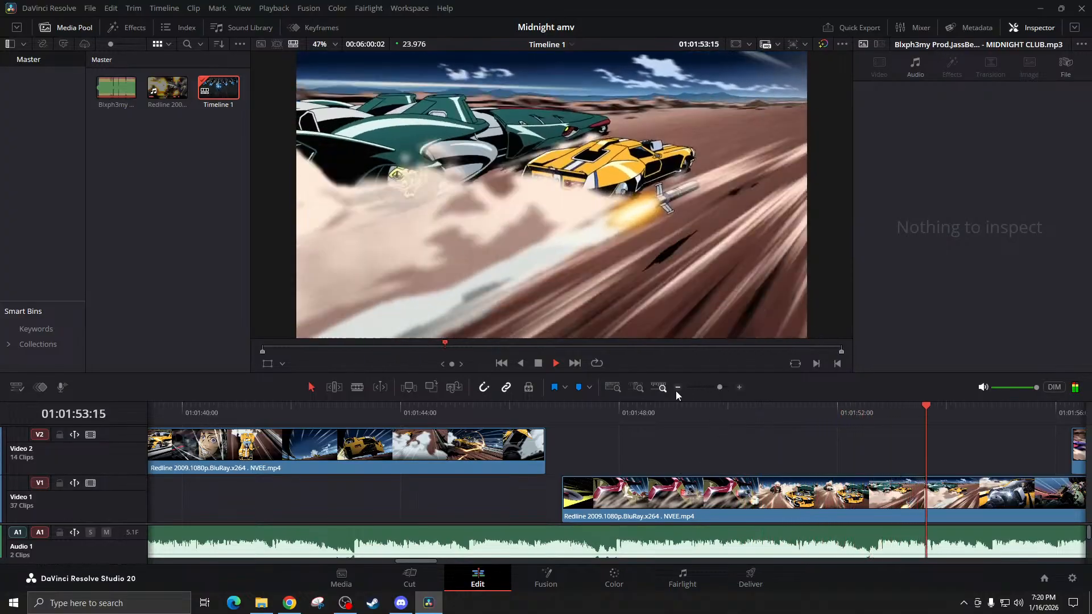
key("space")
left_click(678, 387)
left_click(677, 387)
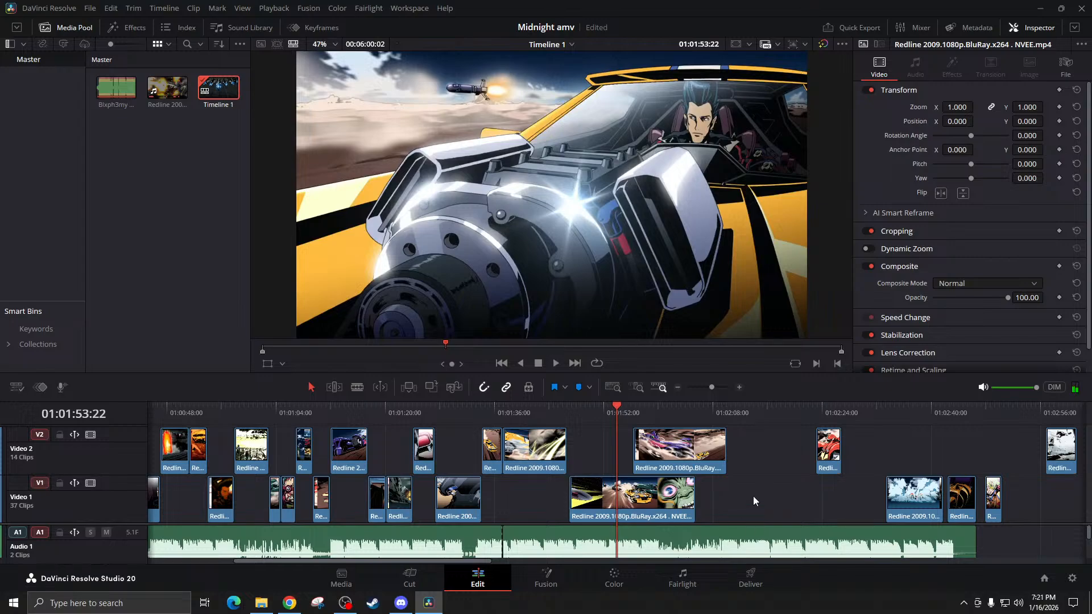
Play the row of short Video 1 clips from 01:04:21:11 and move the first one back to about 01:03:40
scroll(865, 473, "right", 10)
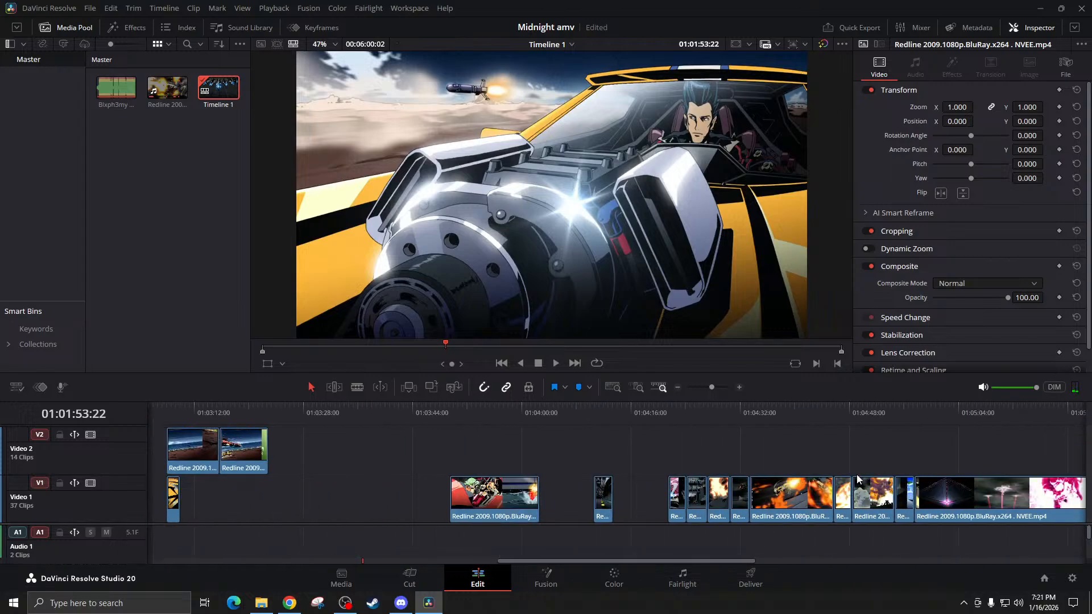
scroll(856, 474, "right", 2)
left_click_drag(650, 413, 599, 414)
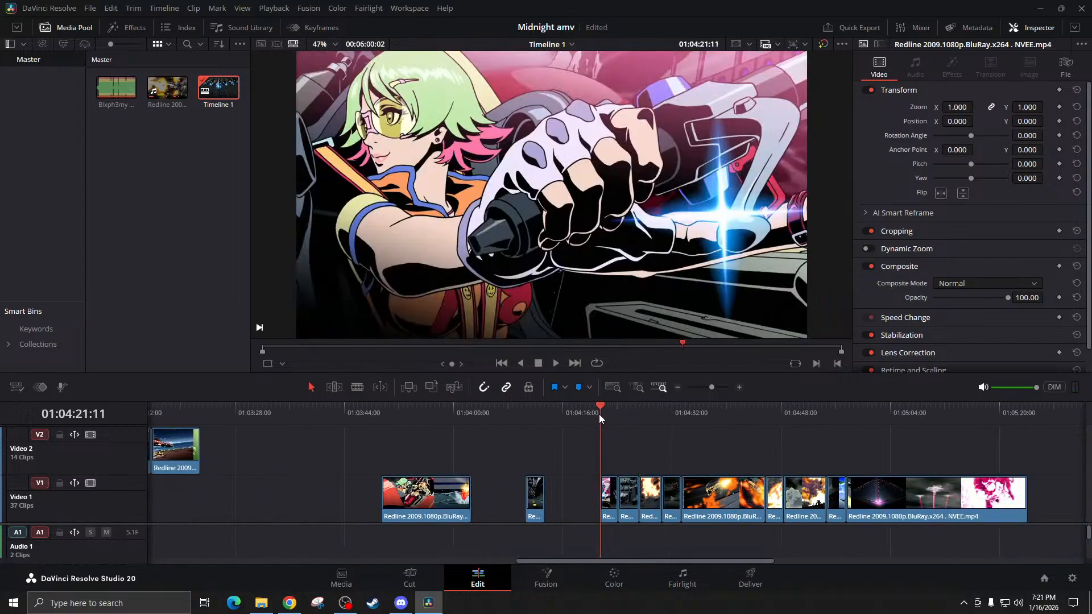
key("space")
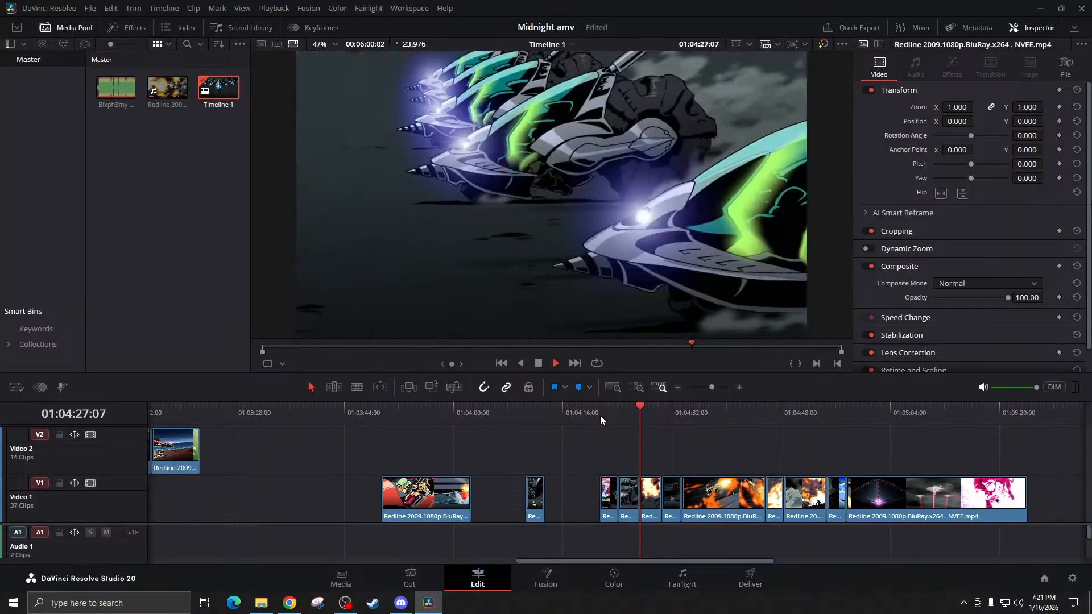
key("space")
left_click_drag(609, 502, 324, 501)
Move the Video 1 clips at about 01:04:27 and 01:04:30 back beside the relocated clip, one after it and one before it
left_click(640, 410)
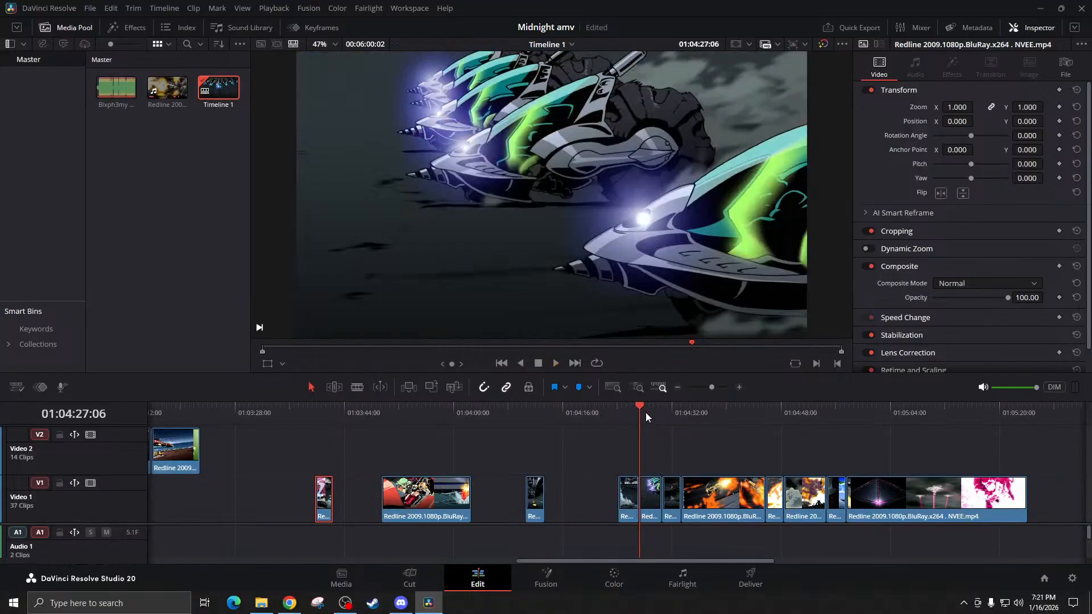
left_click_drag(653, 497, 349, 496)
left_click(662, 421)
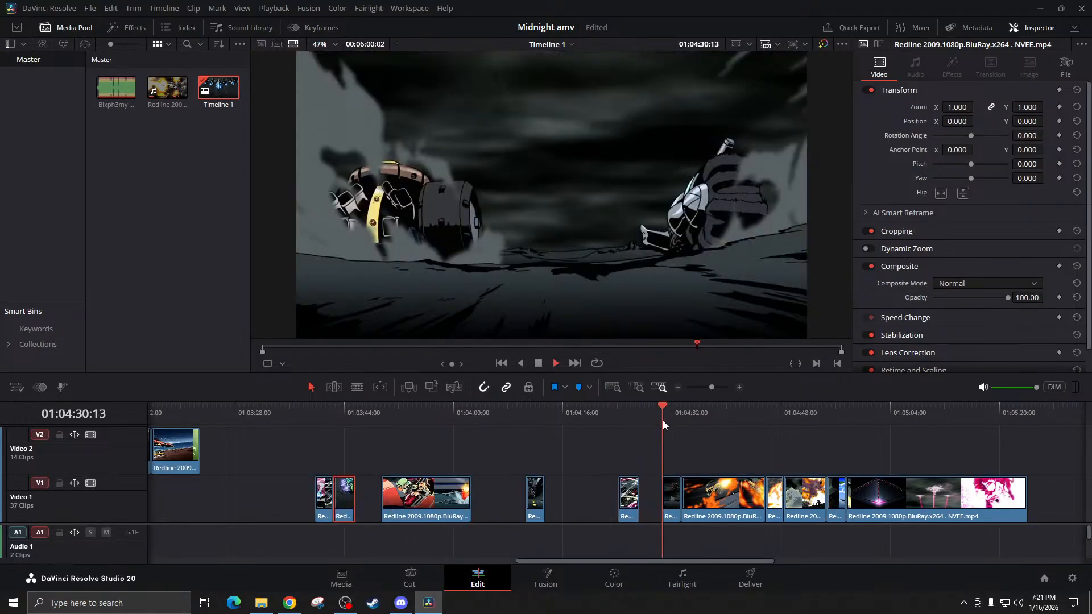
key("space")
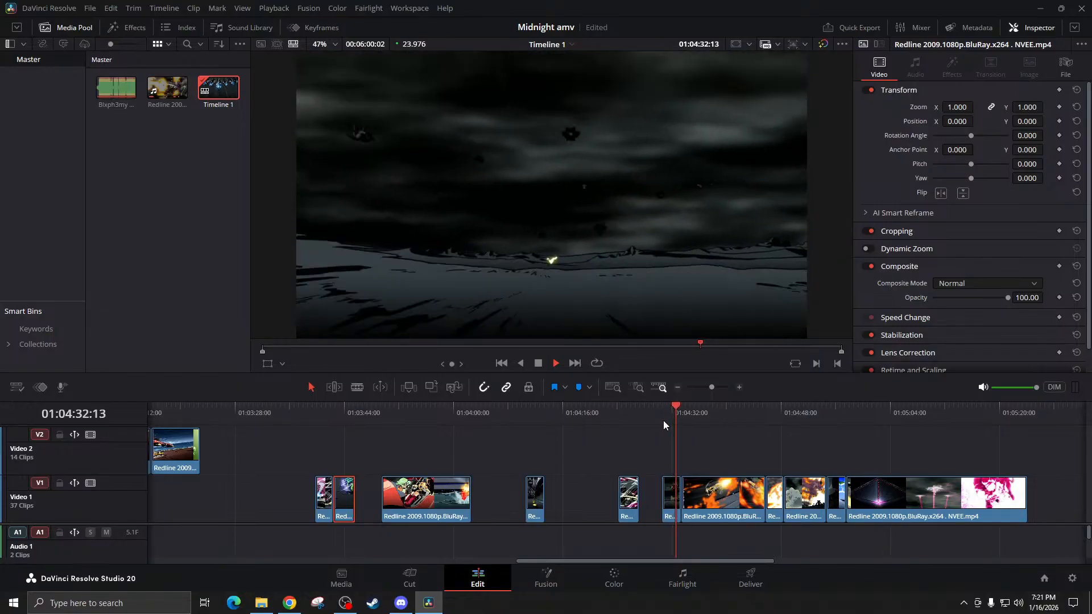
left_click_drag(671, 497, 306, 498)
Play the long explosion clip on Video 1, cut it at 01:04:39:14 and delete the part before the cut
key("space")
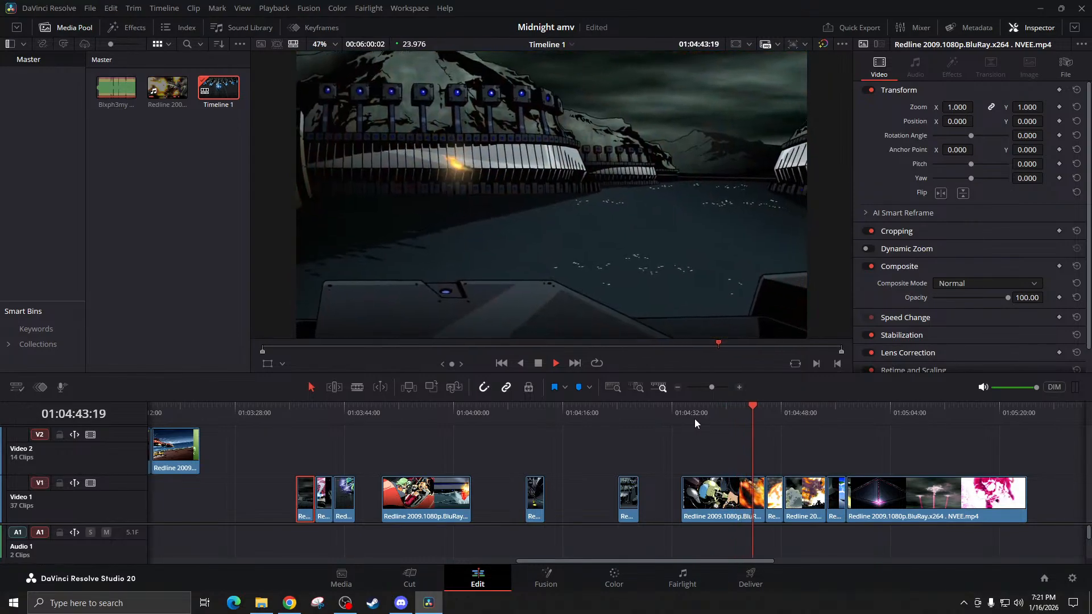
left_click(718, 418)
left_click_drag(719, 418, 724, 418)
left_click(720, 490)
key("ctrl+b")
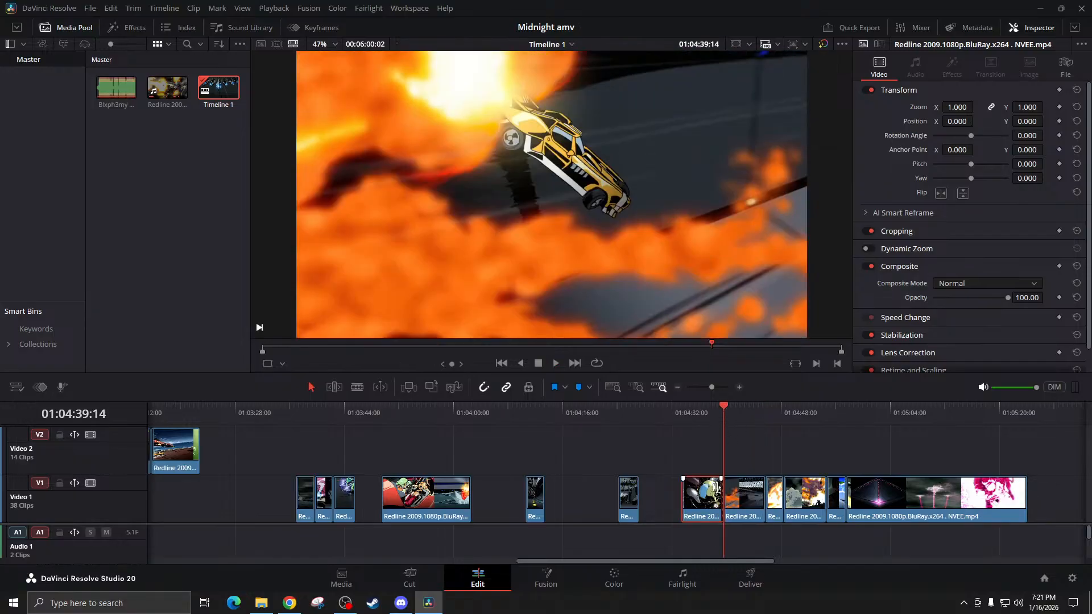
Cut the remaining explosion clip at 01:04:42:20 and move its first part to about 01:03:34, ahead of the relocated clips
key("space")
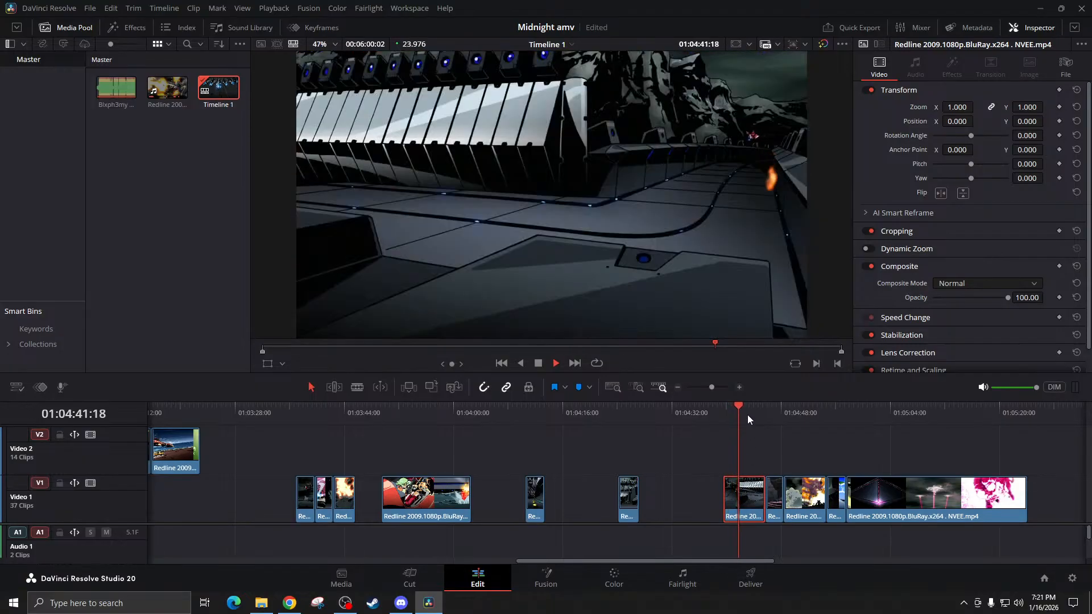
key("space")
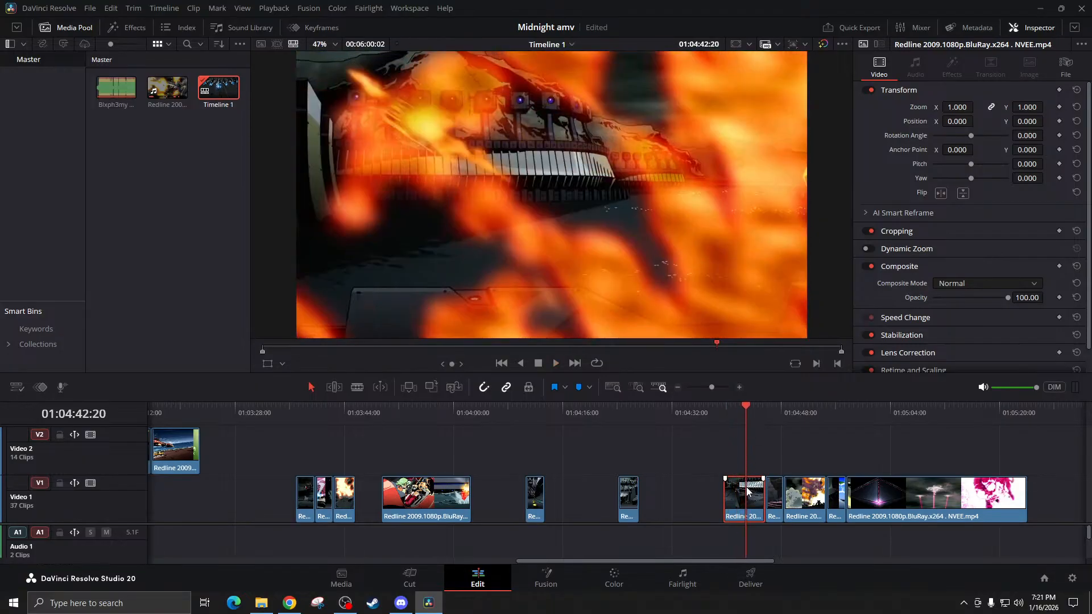
key("ctrl+b")
left_click_drag(736, 490, 286, 499)
left_click_drag(284, 444, 348, 496)
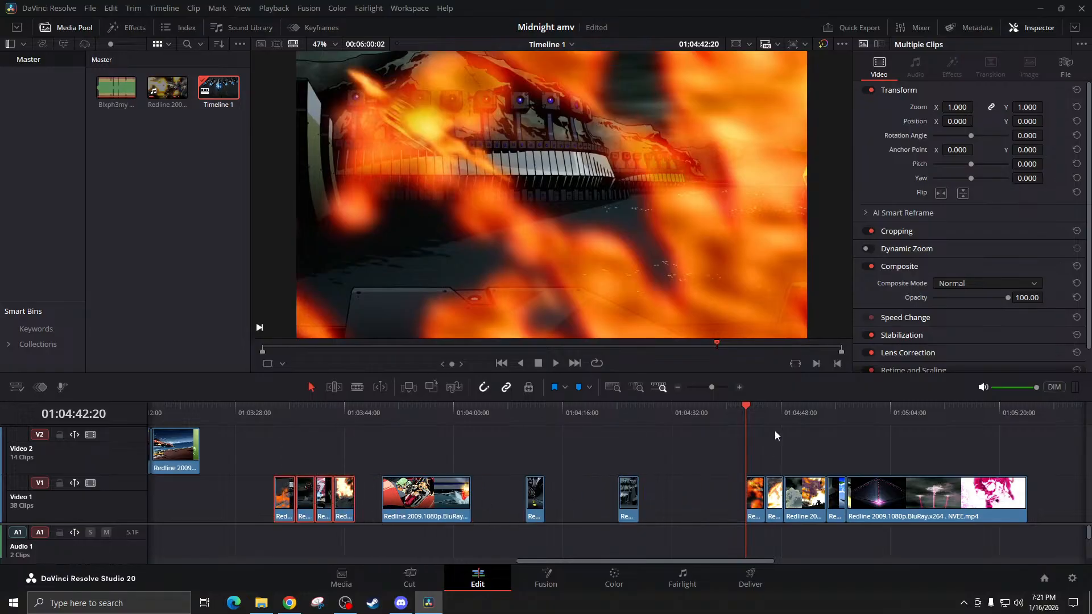
Play the clips from about 01:04:45, then move the smoke explosion clip and the long pink clip to Video 2 at about 01:03:37 and 01:03:46
left_click(767, 410)
key("space")
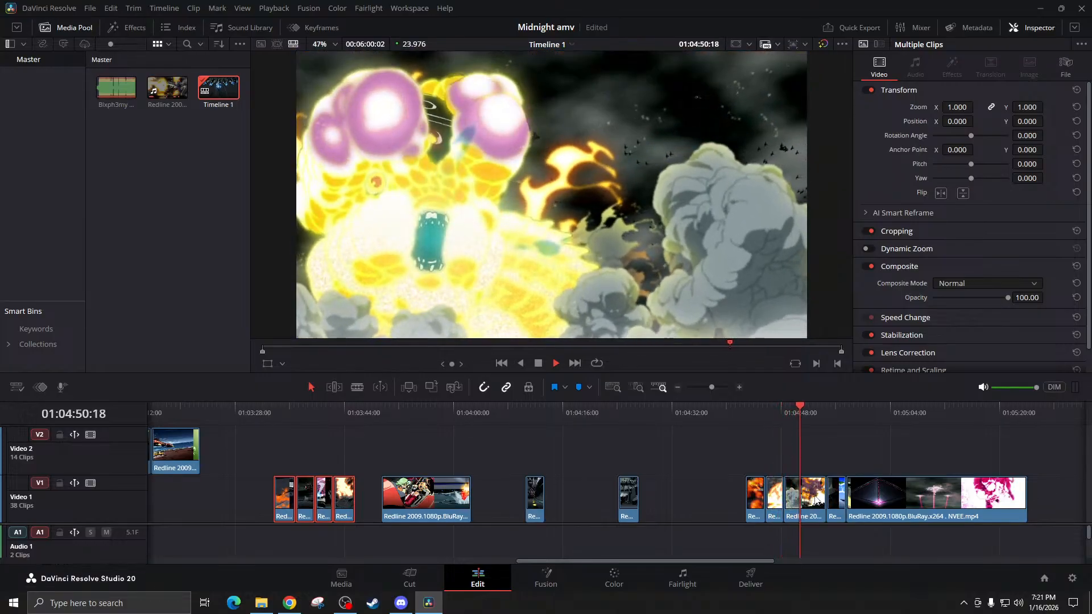
key("space")
left_click_drag(805, 505, 316, 456)
left_click_drag(948, 514, 445, 451)
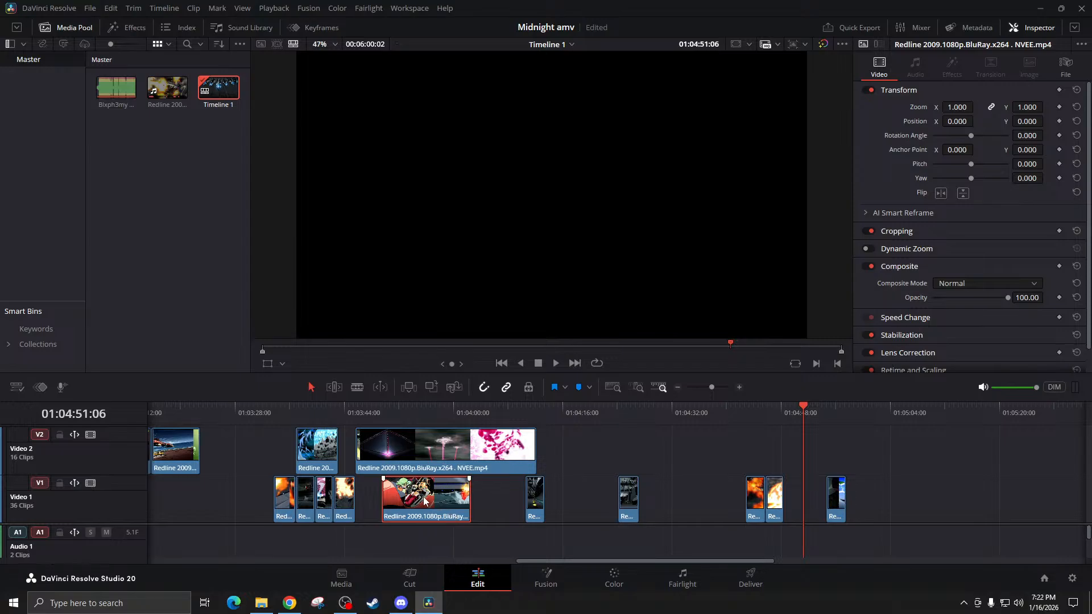
Shift the six remaining Video 1 clips later so the red car clip starts at about 01:04:15:18, and play that clip
left_click_drag(449, 538, 858, 506)
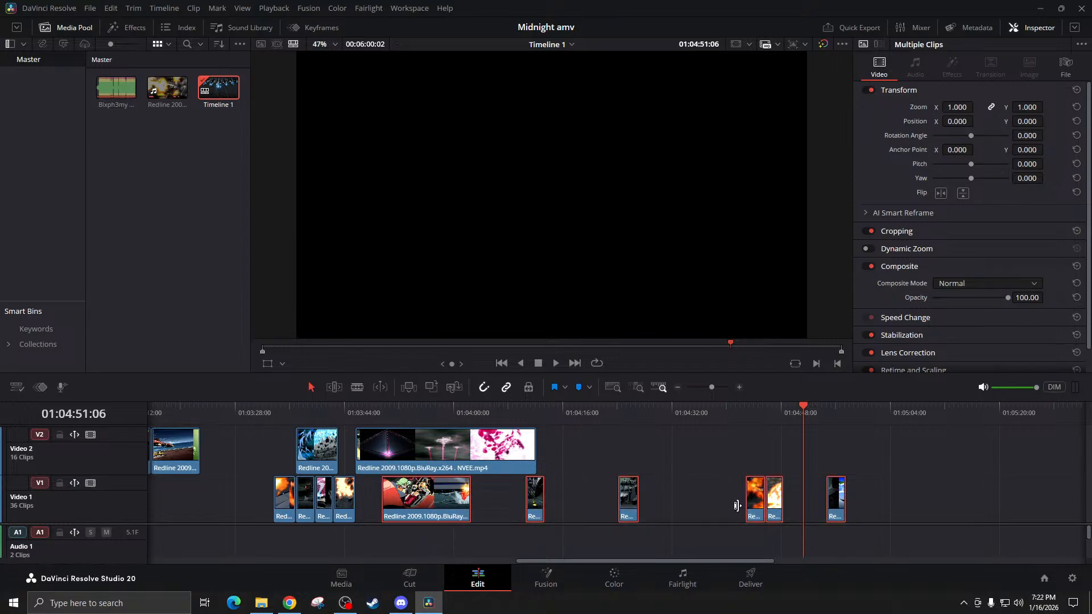
left_click_drag(767, 514, 947, 515)
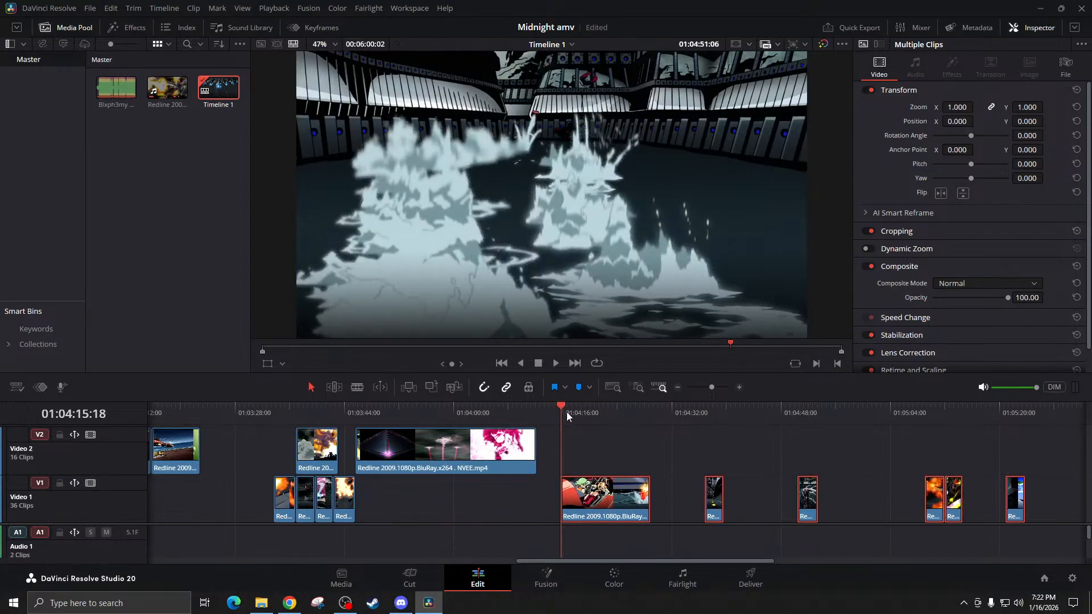
key("space")
left_click_drag(571, 405, 603, 413)
key("space")
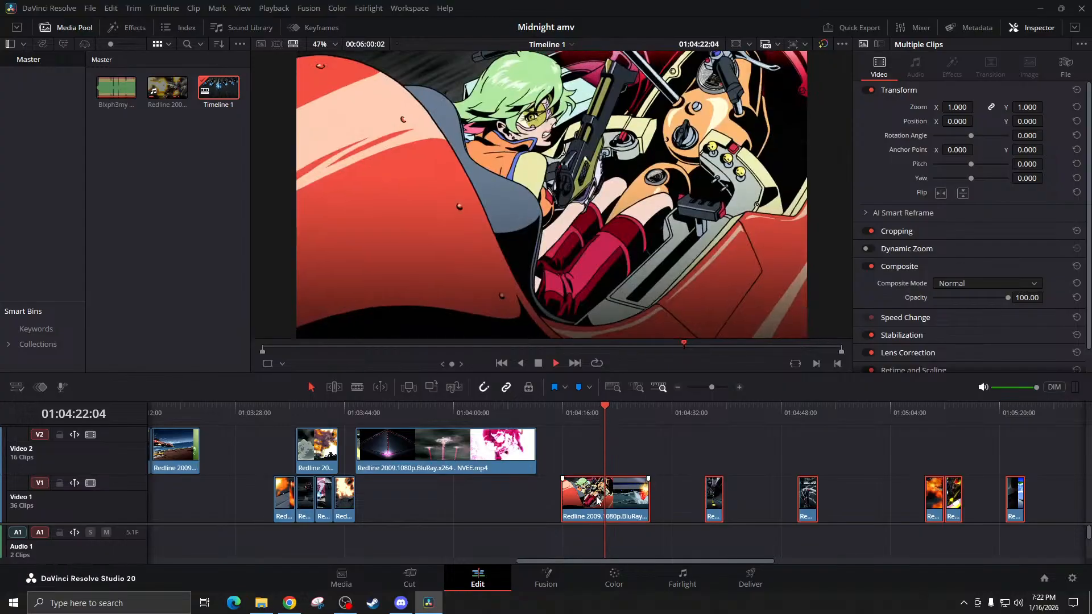
Cut the red car clip at 01:04:20:22 and delete the part before the cut
left_click(595, 415)
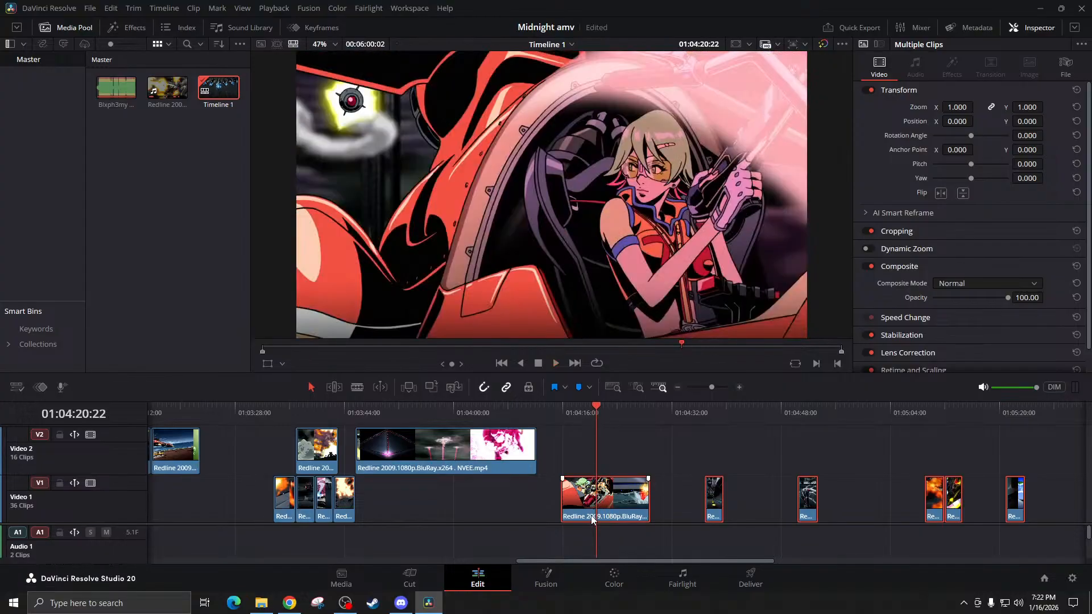
left_click(624, 482)
key("space")
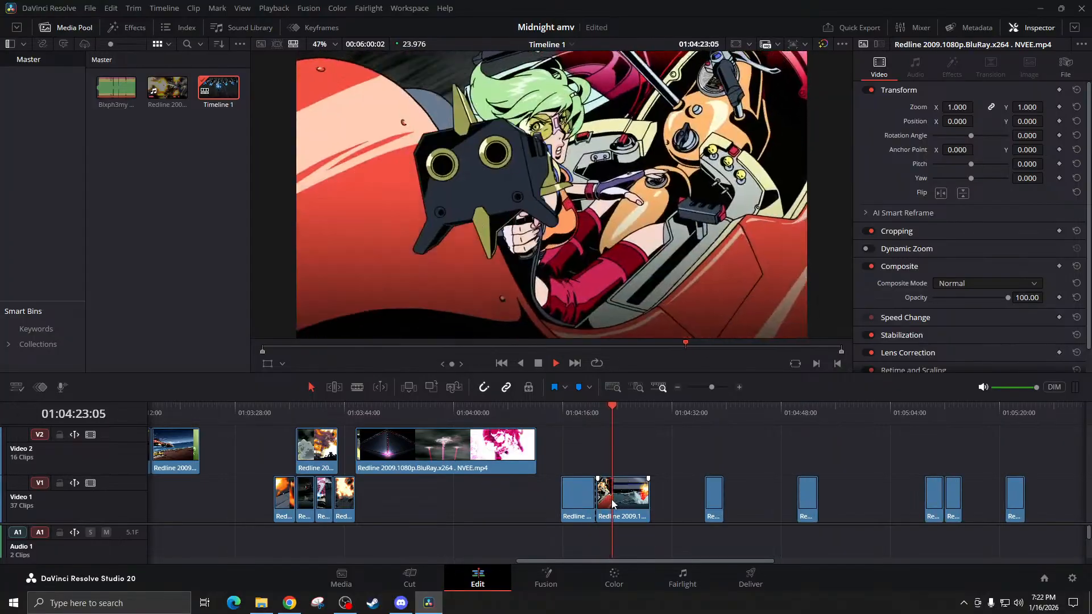
left_click(581, 503)
Play the rest of the red car clip and move it back on Video 1 to about 01:03:50
key("space")
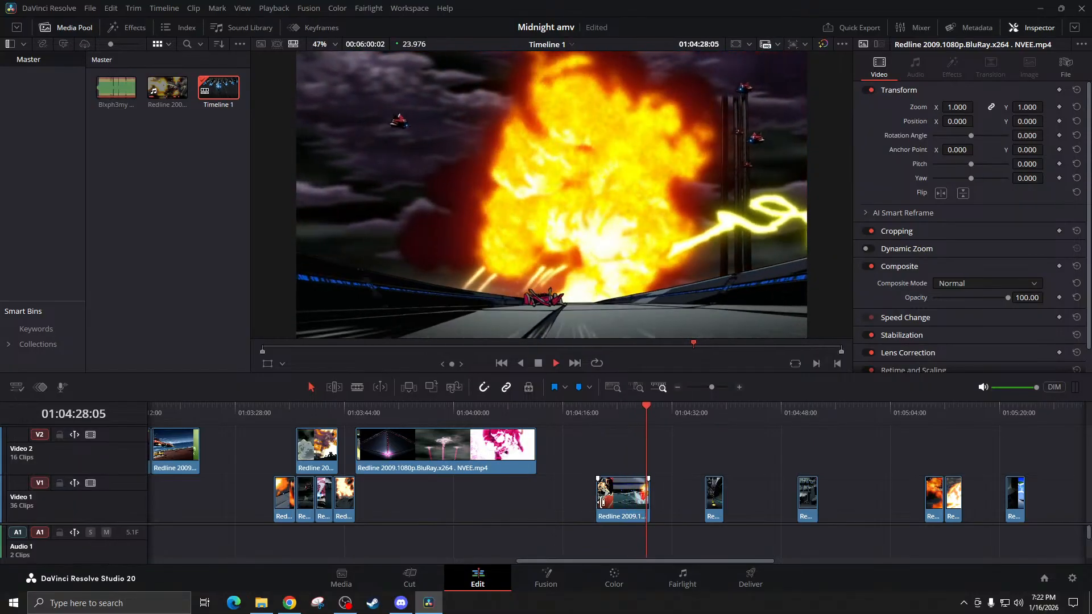
key("space")
left_click_drag(632, 514, 416, 518)
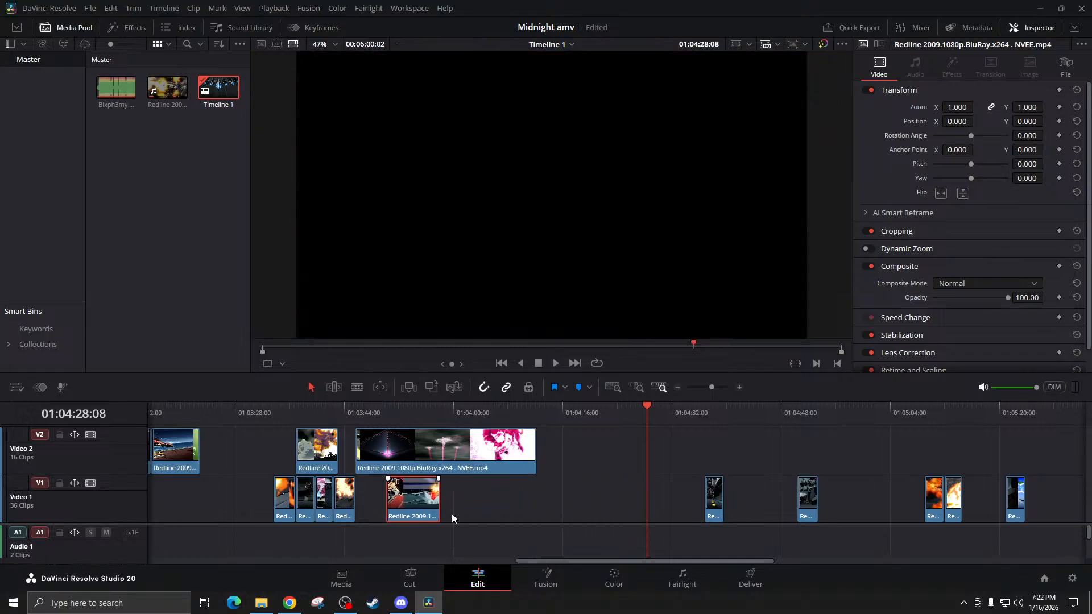
Play the short Video 1 clip at about 01:04:37 and delete it
left_click(705, 421)
key("space")
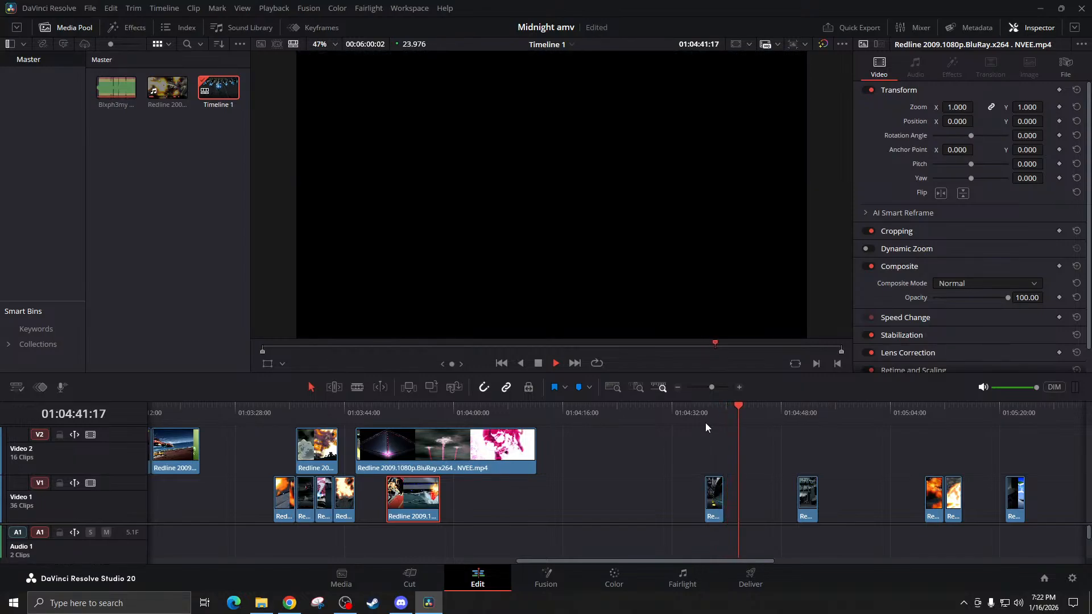
left_click(705, 414)
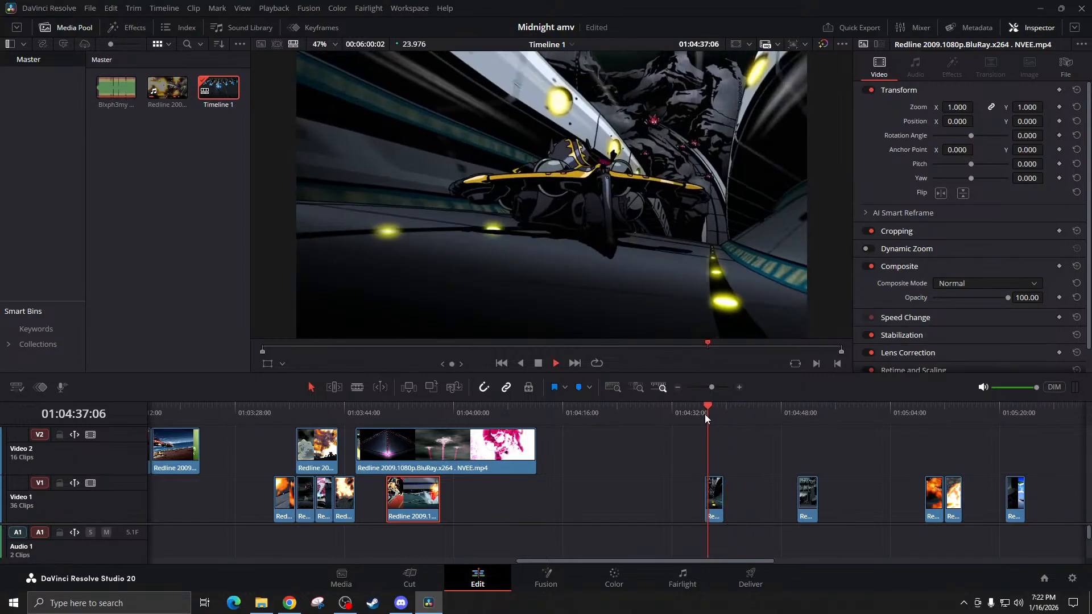
key("space")
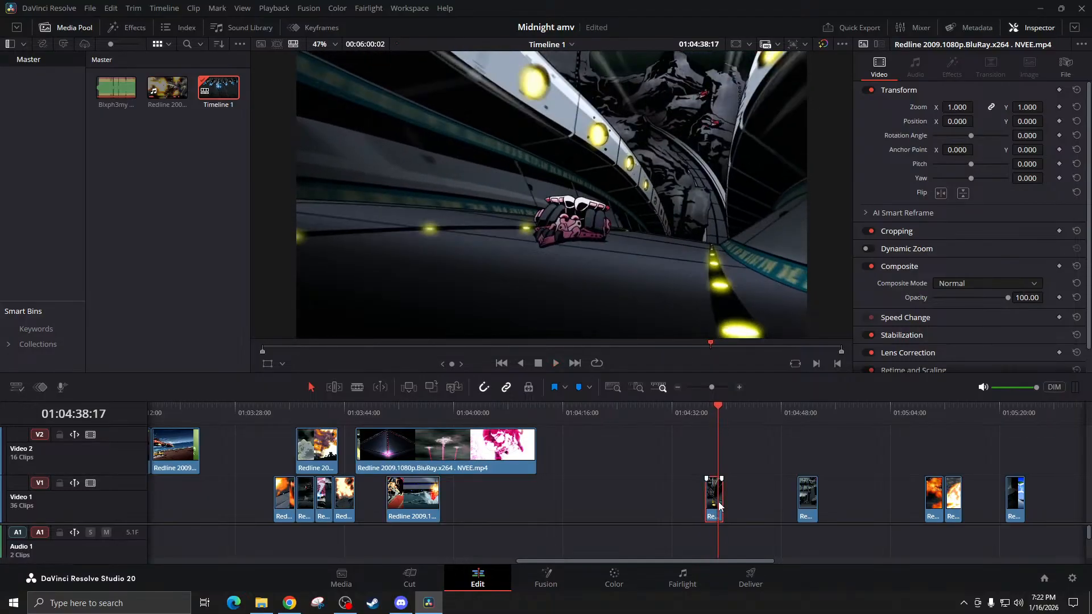
key("Delete")
Play the short Video 1 clips at about 01:04:50 and 01:05:09, and delete the second one
left_click(804, 501)
left_click(797, 414)
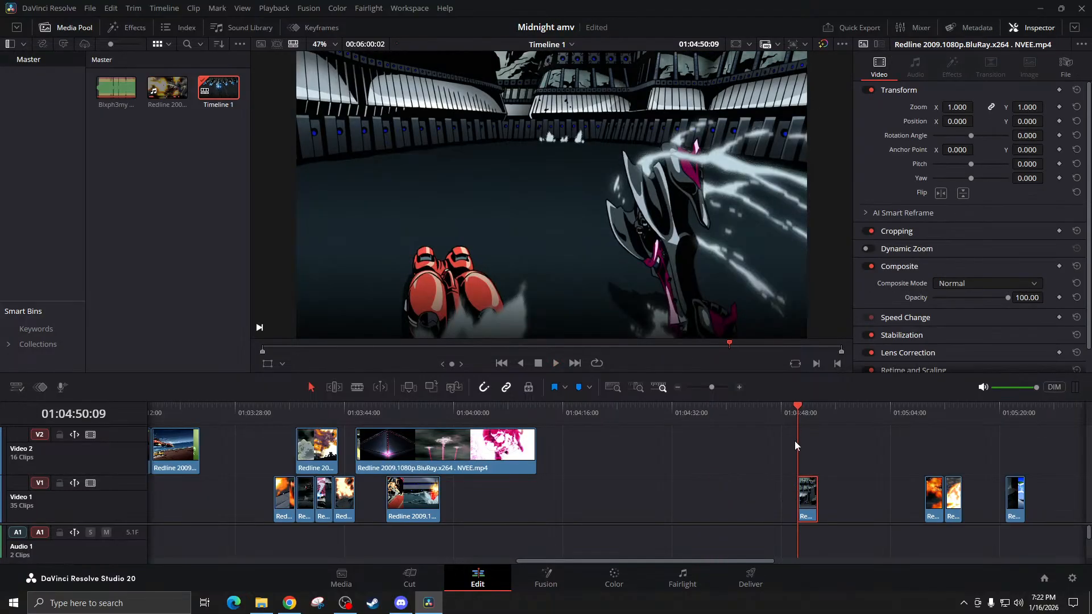
key("space")
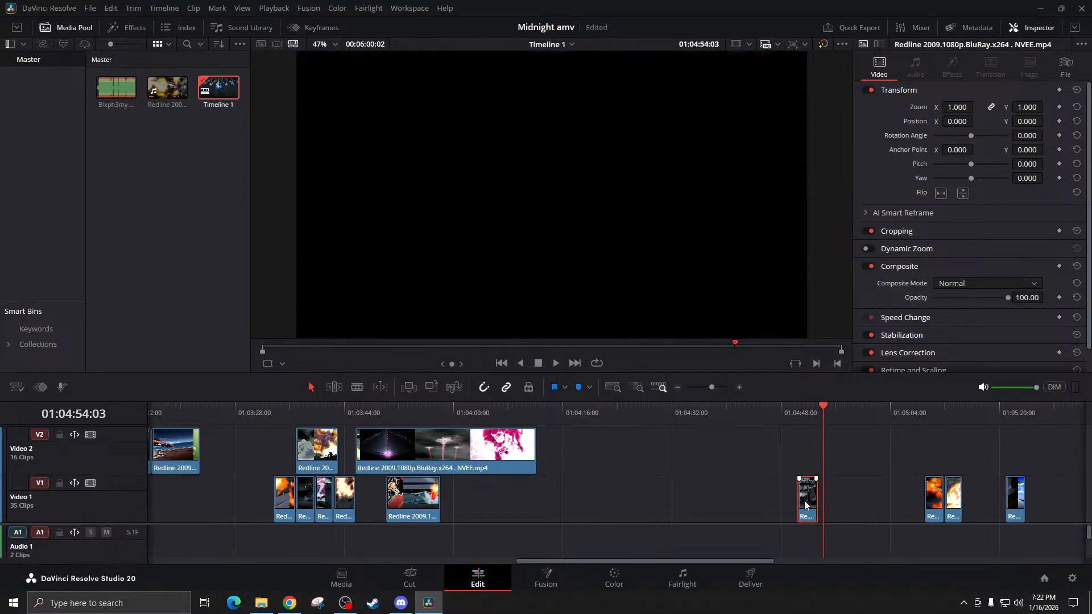
left_click(923, 423)
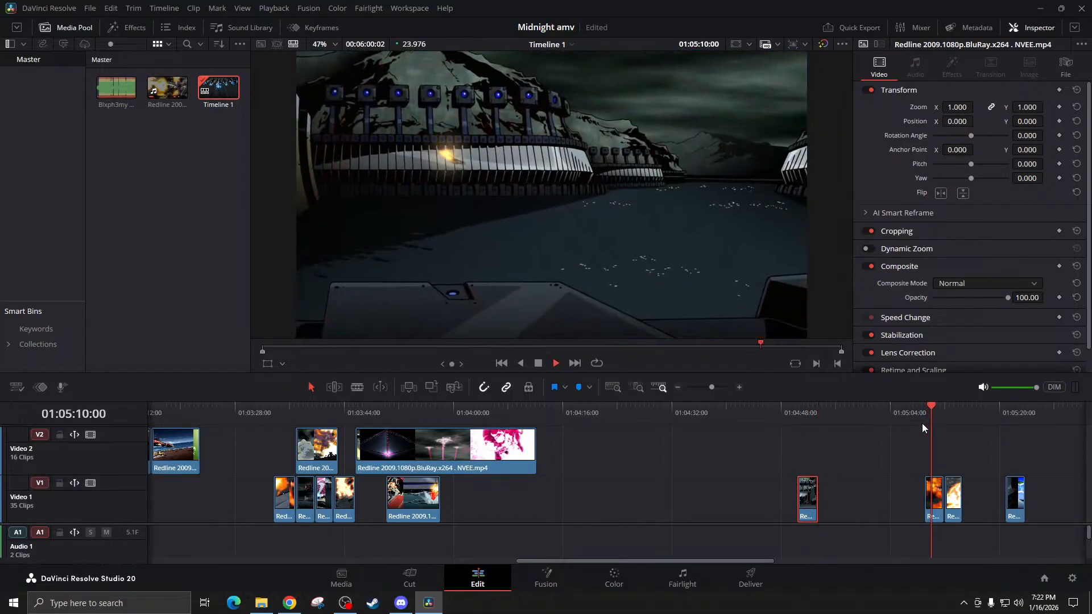
left_click(933, 500)
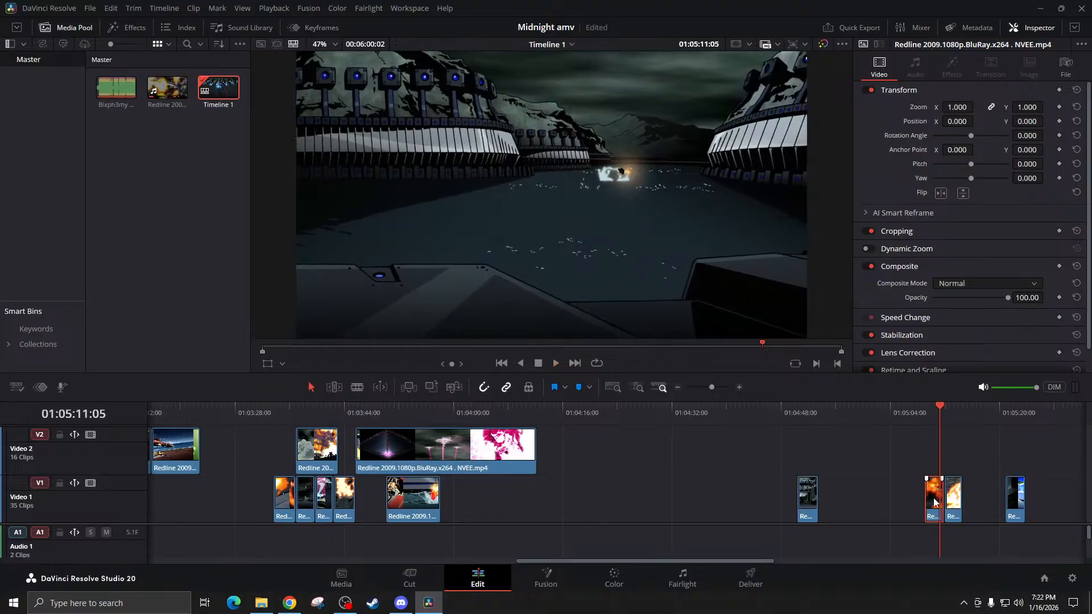
key("BackSpace")
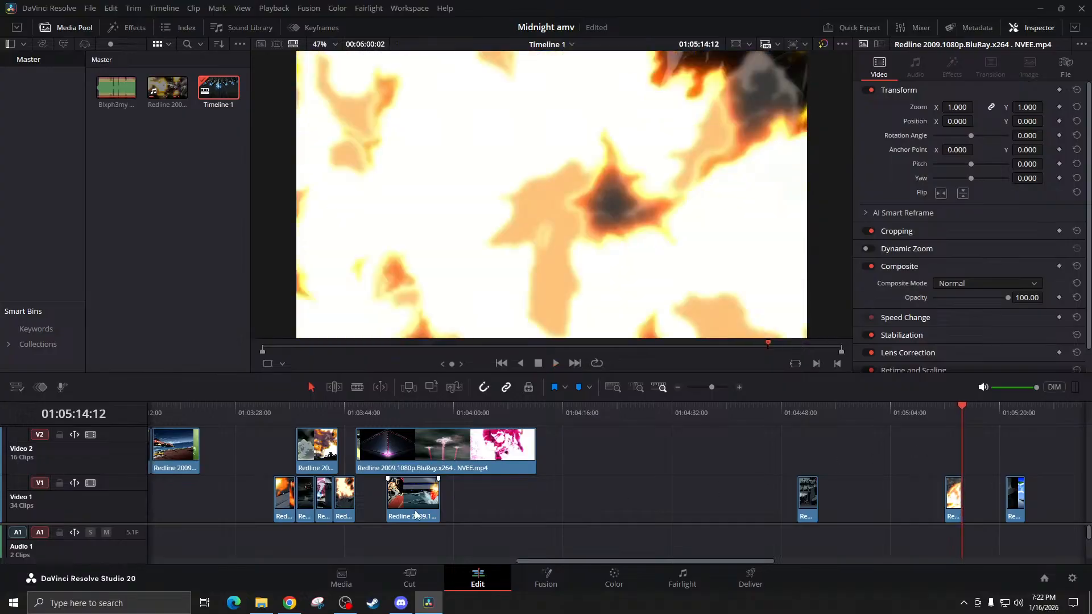
Move the Video 2 explosion clip back to about 01:03:31 and play the short Video 1 clips at about 01:03:37
left_click_drag(323, 462, 287, 449)
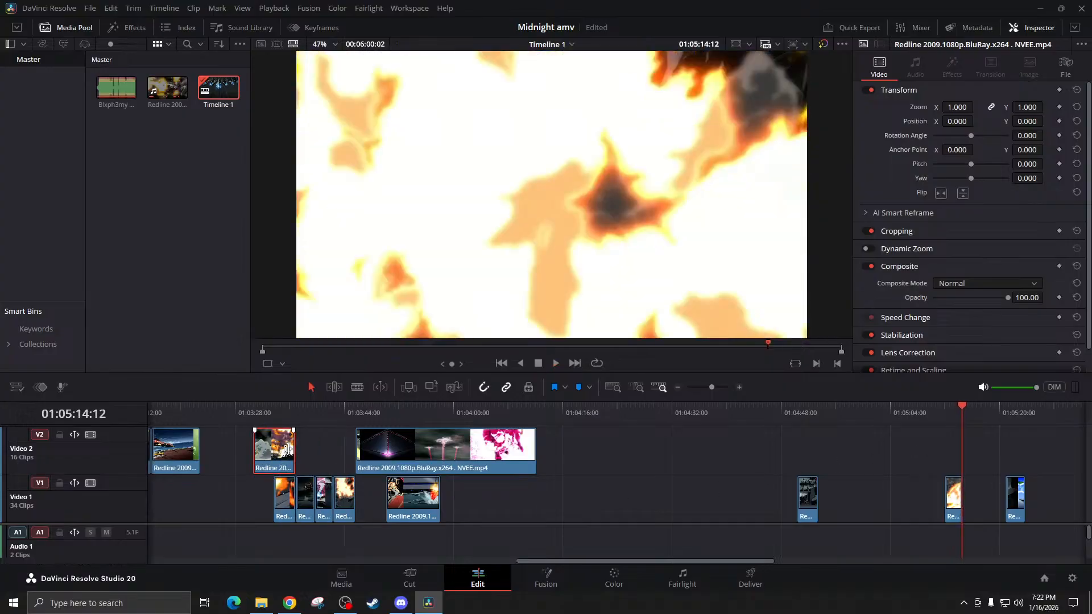
left_click(317, 413)
key("space")
left_click(299, 423)
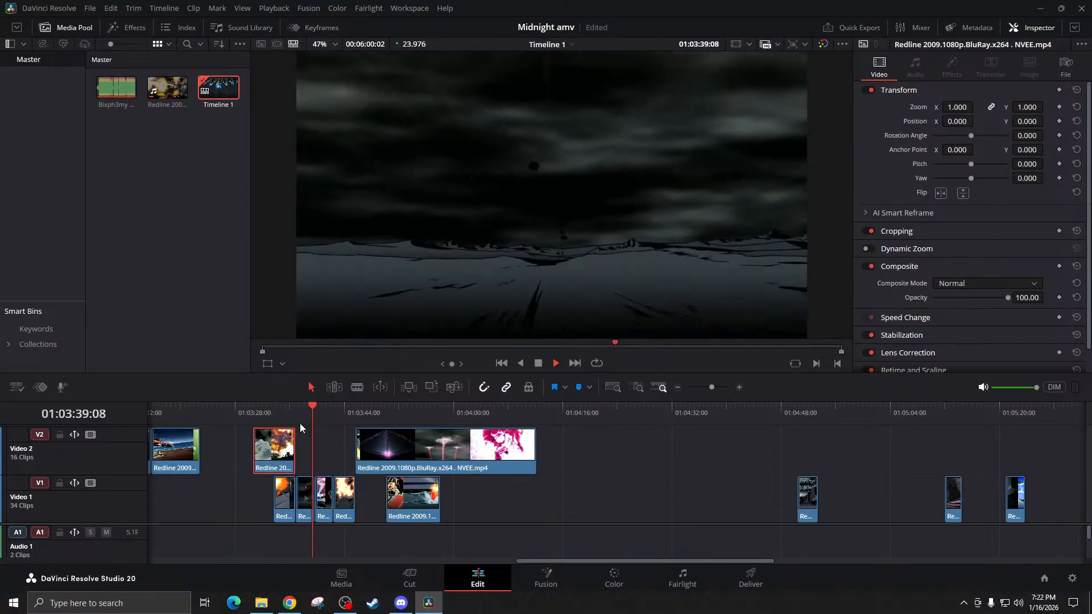
Move the Video 1 clips at about 01:05:12 and 01:05:21 back to about 01:04:01 and 01:04:11
left_click_drag(958, 506, 514, 546)
key("space")
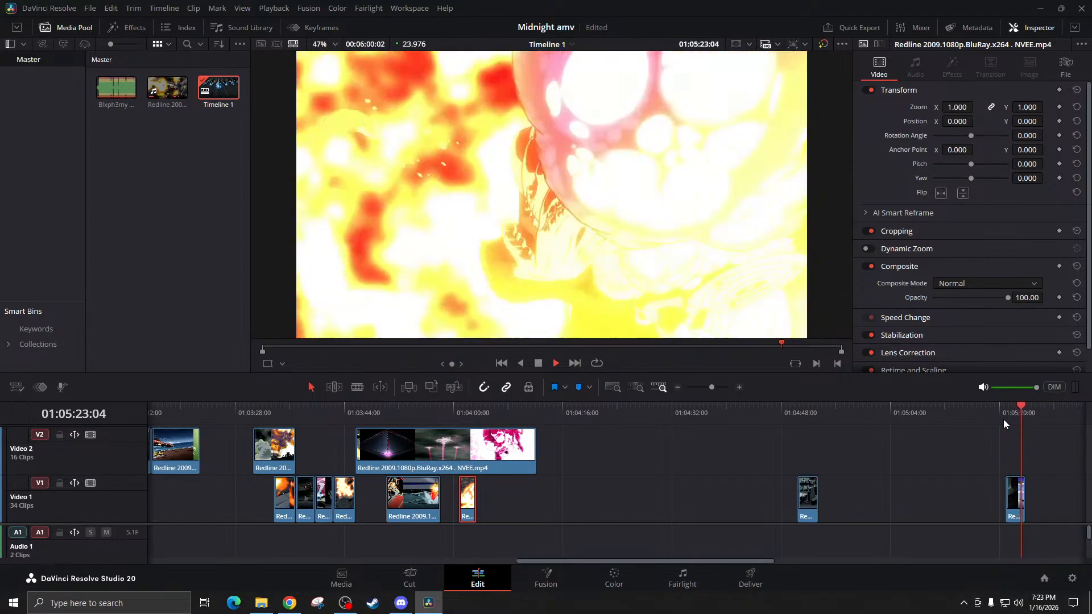
left_click_drag(1015, 499, 539, 521)
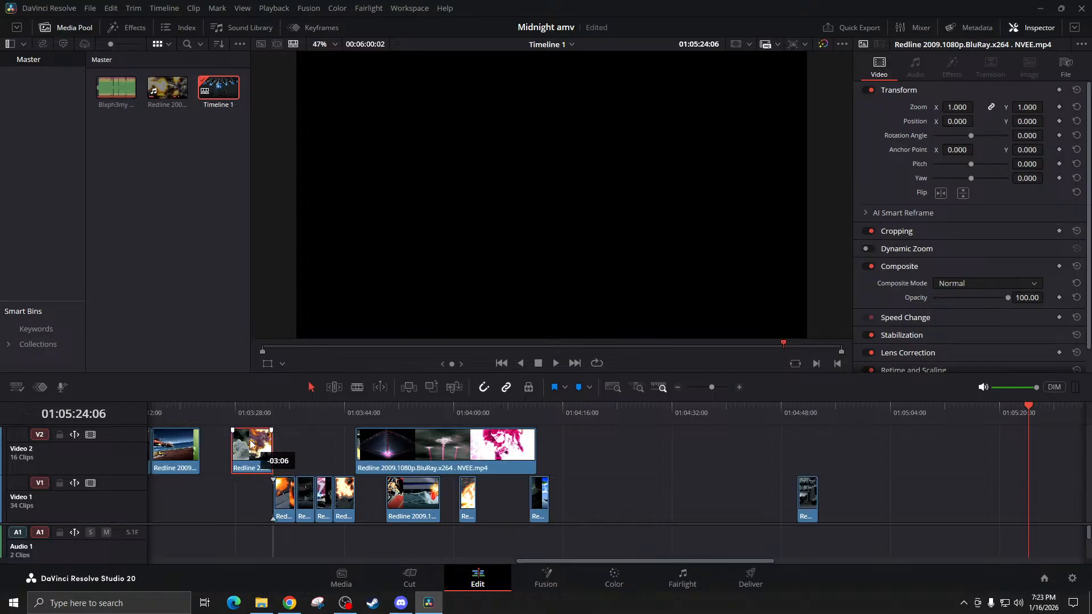
Move the Video 2 explosion clip back to about 01:03:27, ending where the row of short Video 1 clips starts, and play it
left_click_drag(251, 443, 250, 444)
left_click(234, 420)
key("space")
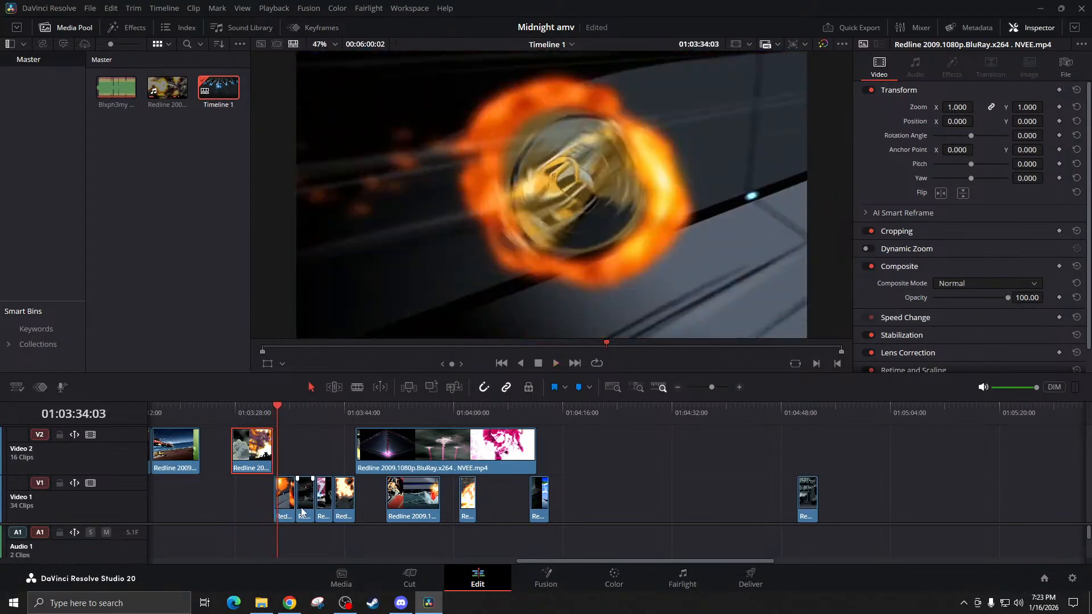
Play the Video 1 clips at about 01:02:33, 01:02:43 and 01:02:48 to judge how they fit the end of the music
left_click_drag(214, 455, 538, 533)
scroll(556, 551, "left", 3)
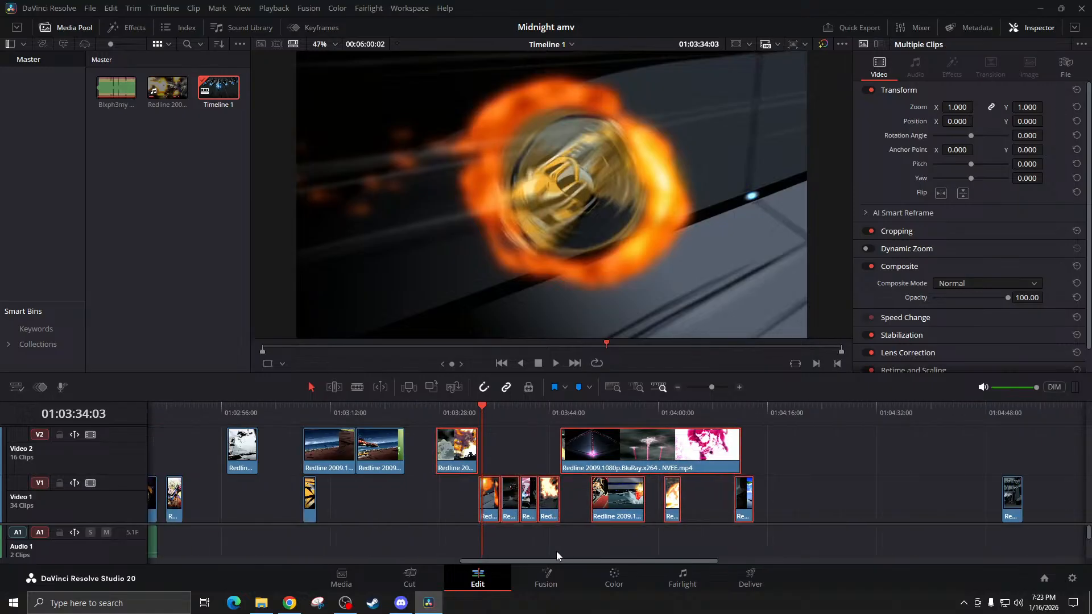
scroll(556, 551, "left", 3)
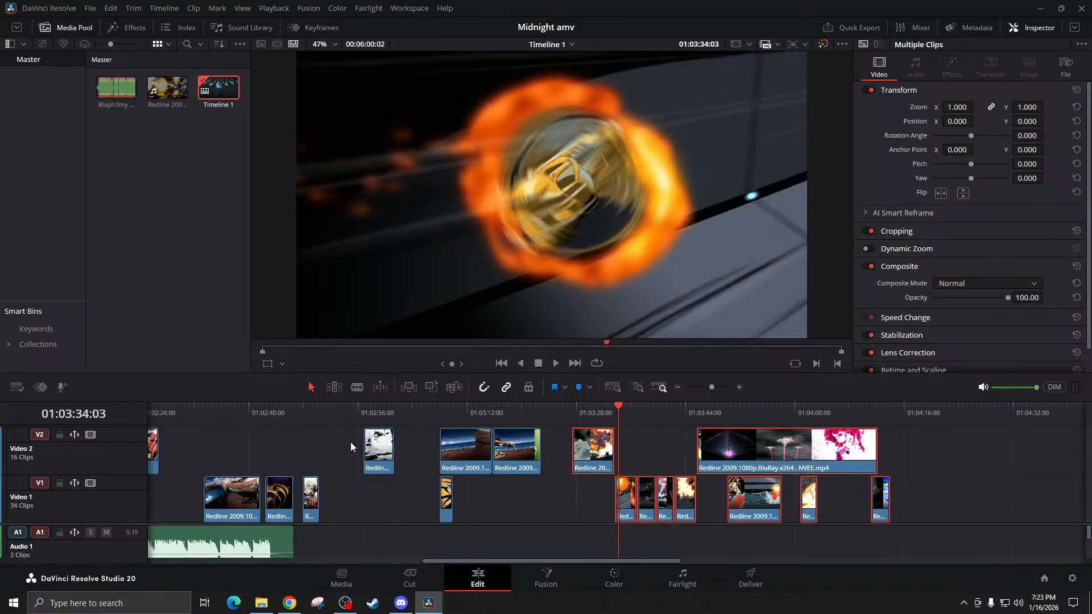
left_click(203, 410)
key("space")
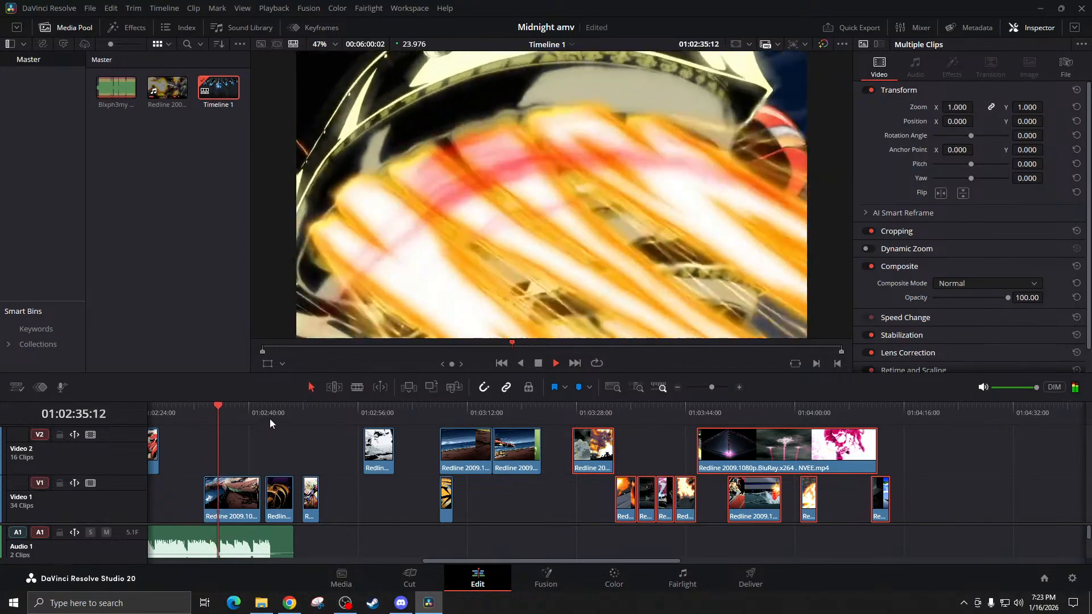
left_click(272, 415)
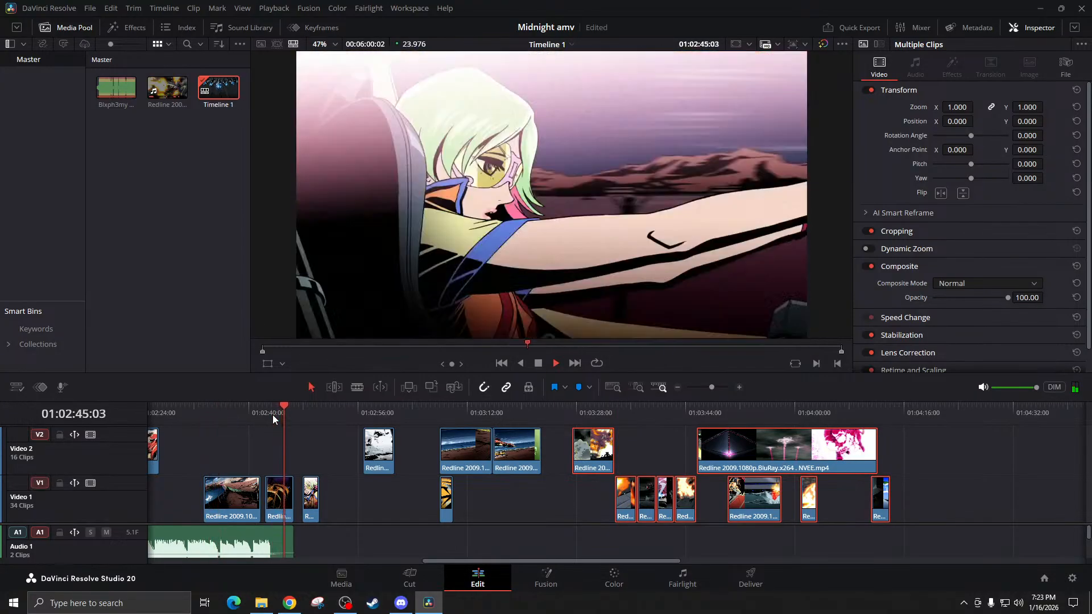
key("space")
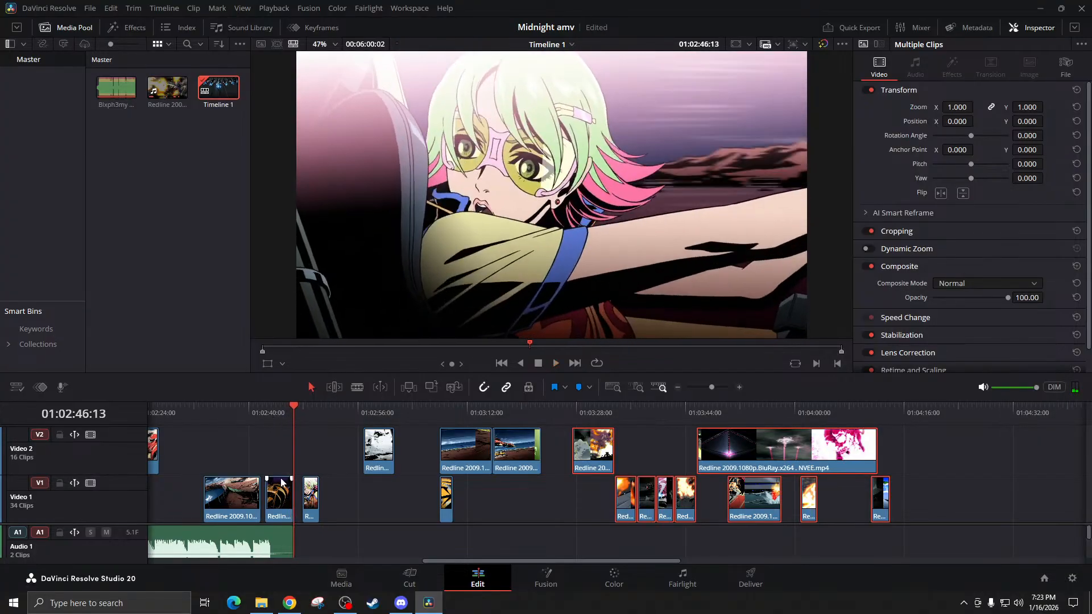
left_click(305, 418)
key("space")
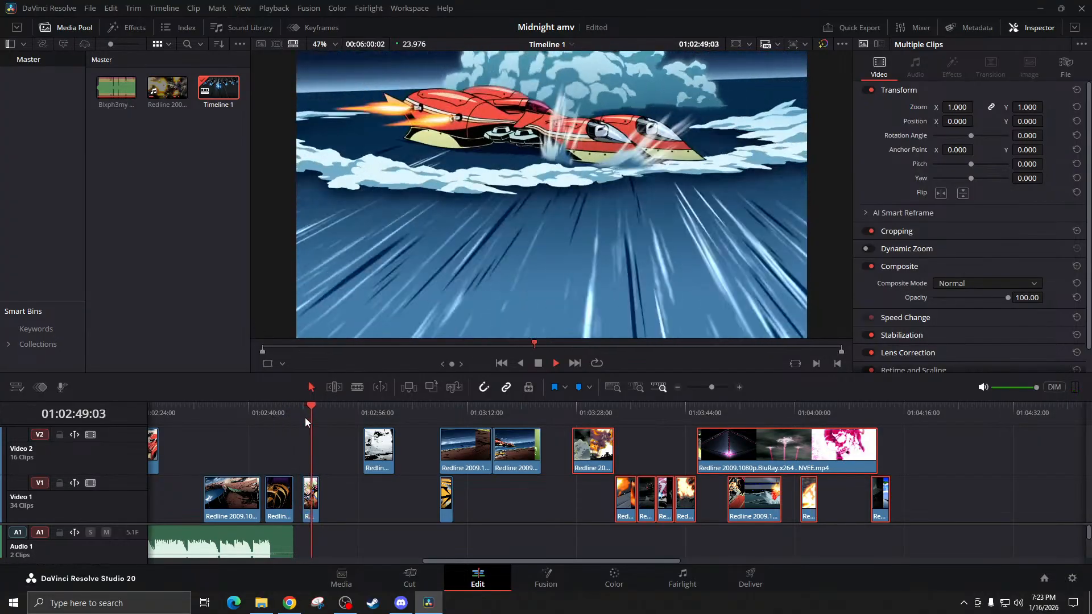
key("space")
Move the clips between about 01:02:33 and 01:02:59 far down the timeline, and the three clips at 01:03:08 to about 01:04:22
left_click_drag(213, 452, 503, 496)
scroll(526, 502, "left", 17)
scroll(534, 503, "left", 6)
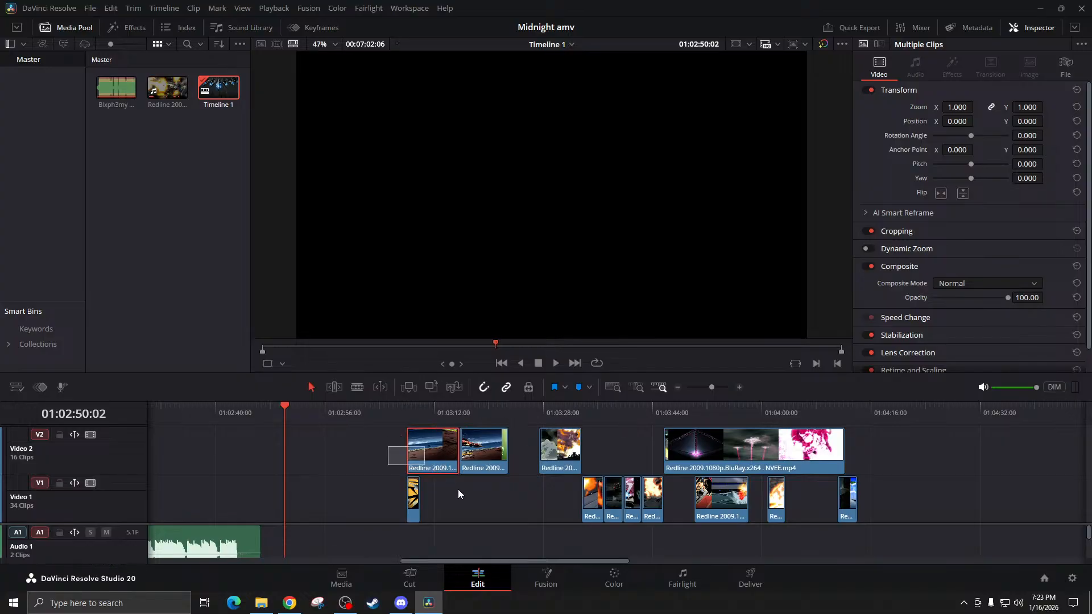
left_click_drag(475, 474, 993, 490)
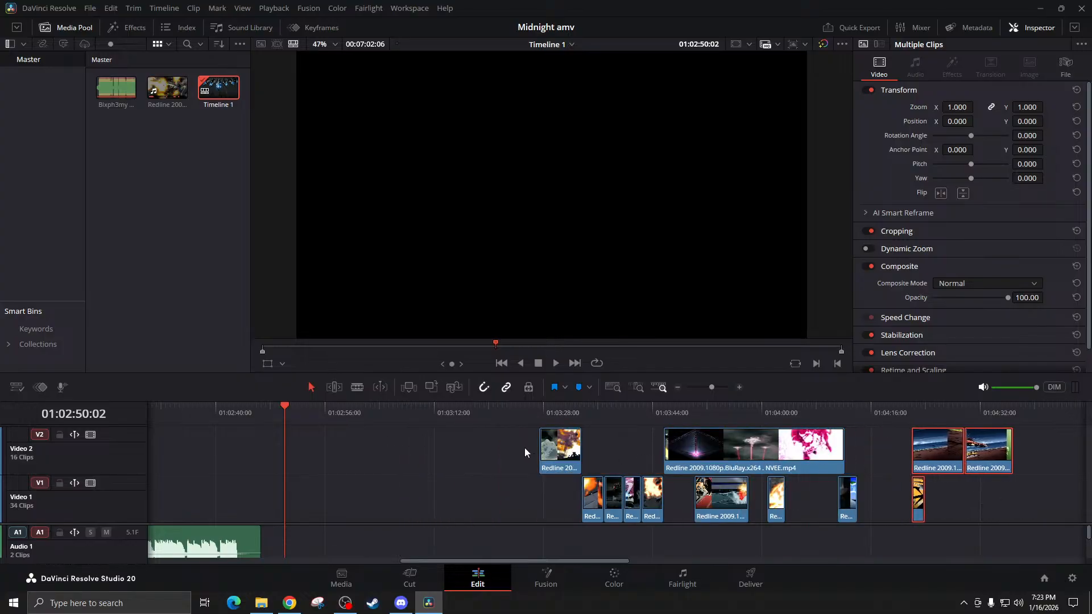
Select the explosion clip group starting at about 01:03:28 on both video tracks and move it back to about 01:02:38
left_click_drag(541, 411, 544, 411)
left_click_drag(499, 444, 845, 520)
scroll(585, 492, "left", 10)
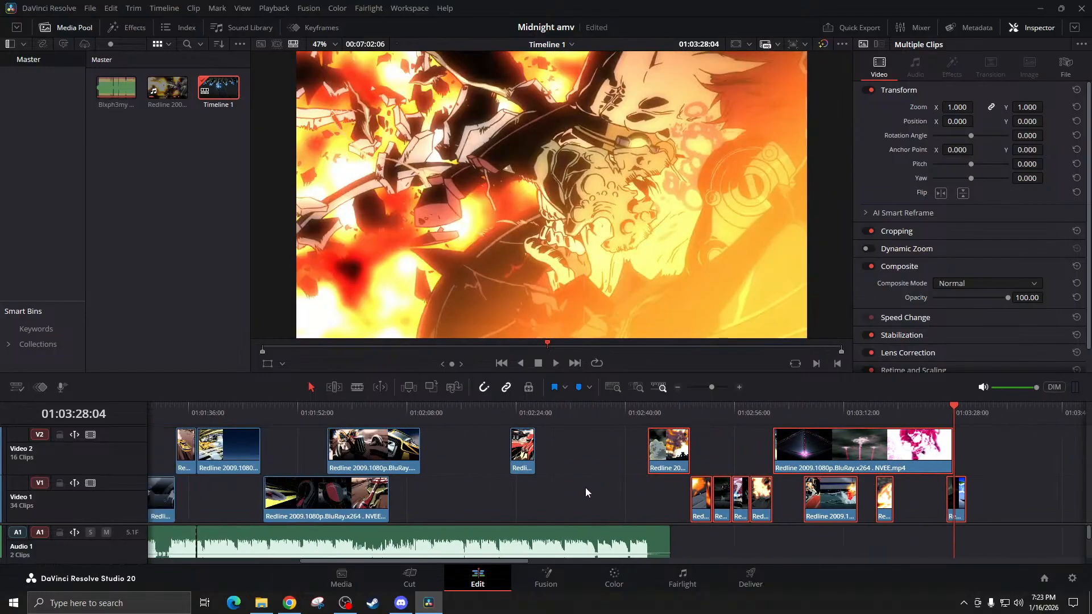
scroll(585, 493, "left", 2)
scroll(586, 521, "left", 4)
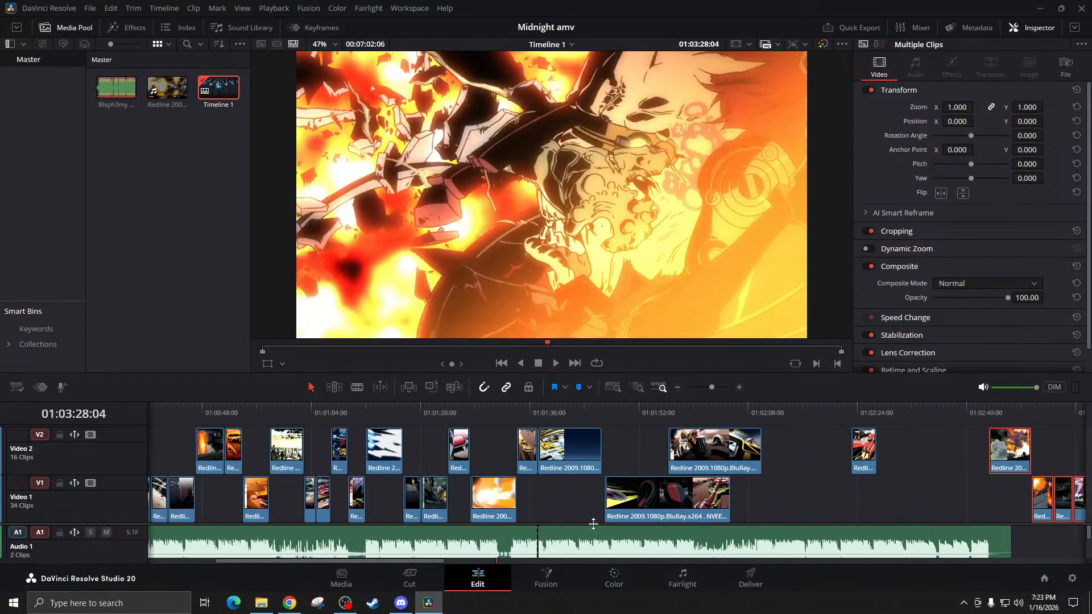
scroll(850, 500, "right", 4)
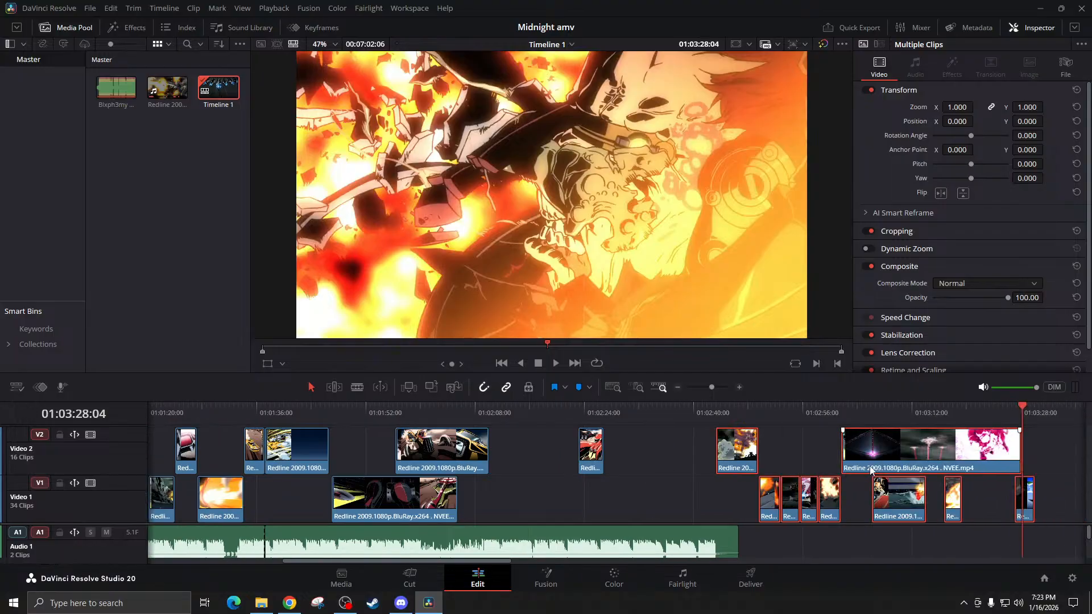
left_click_drag(870, 469, 830, 474)
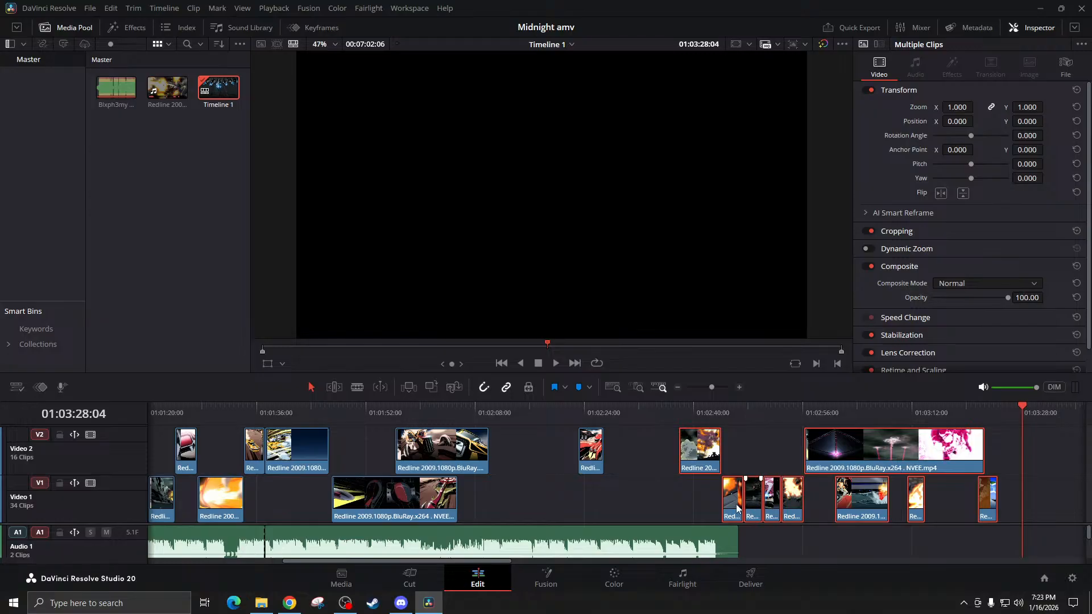
Play the red car clip on Video 2 at about 01:02:23 and move it out to about 01:03:31
left_click(577, 414)
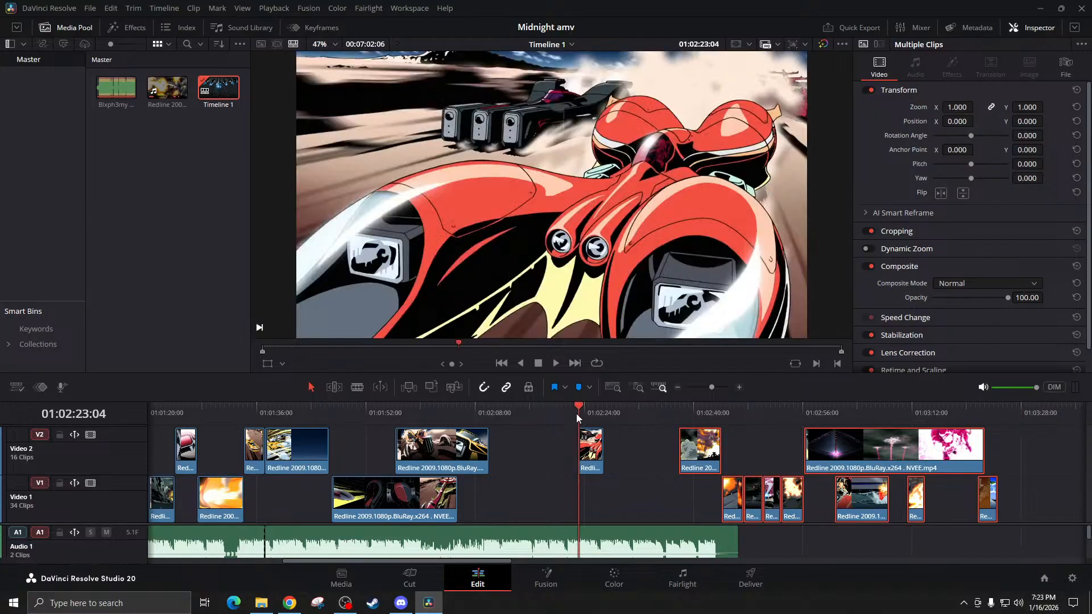
key("space")
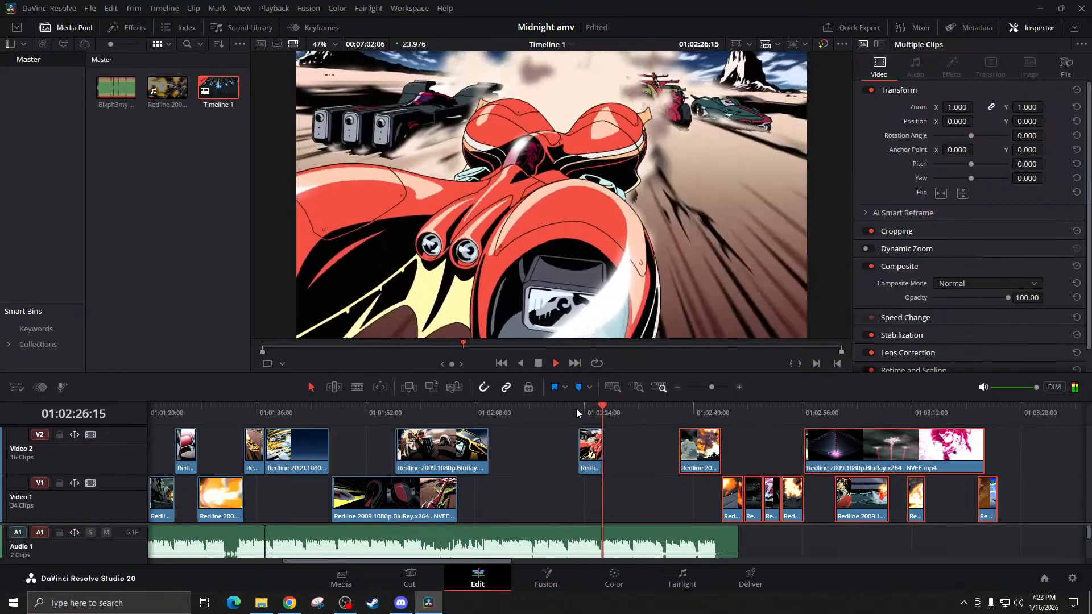
key("space")
left_click_drag(595, 454, 1058, 465)
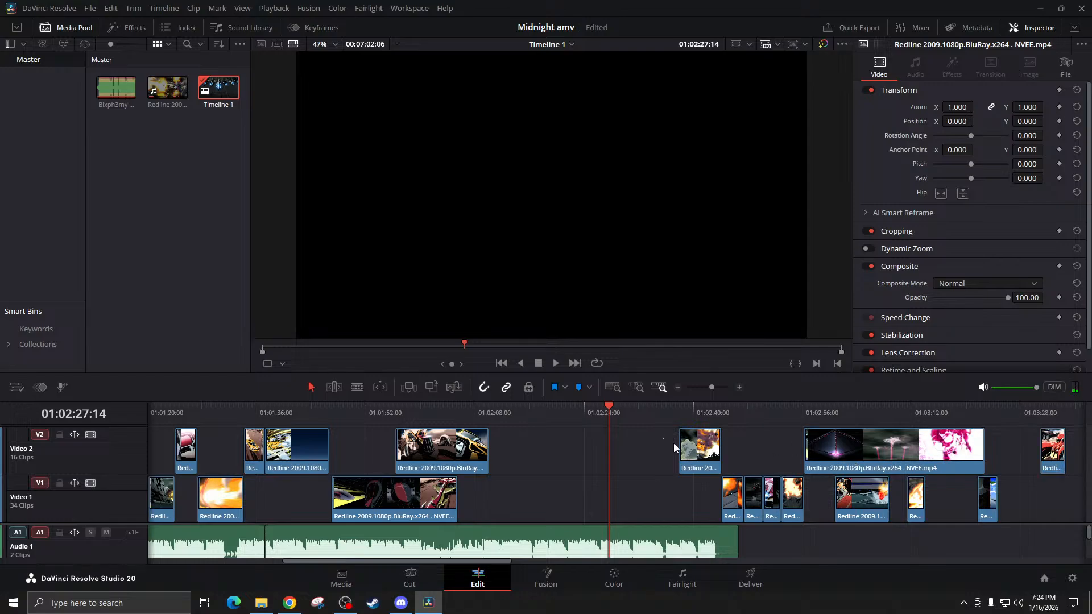
Move the explosion clip group on both video tracks back to about 01:02:18 and play its opening clip
left_click_drag(673, 446, 962, 500)
left_click_drag(940, 465, 776, 455)
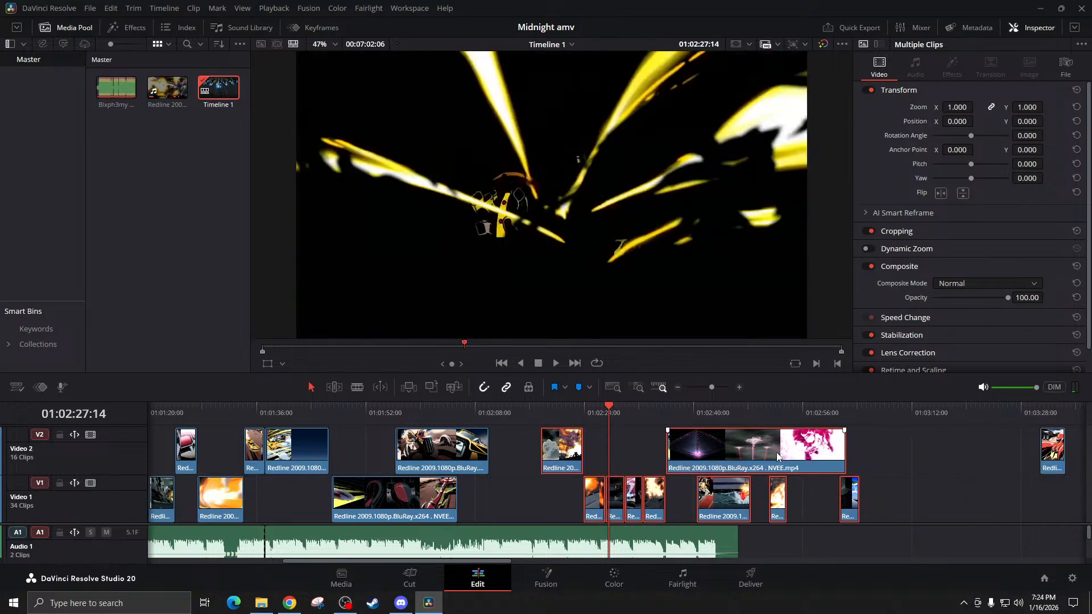
left_click(544, 425)
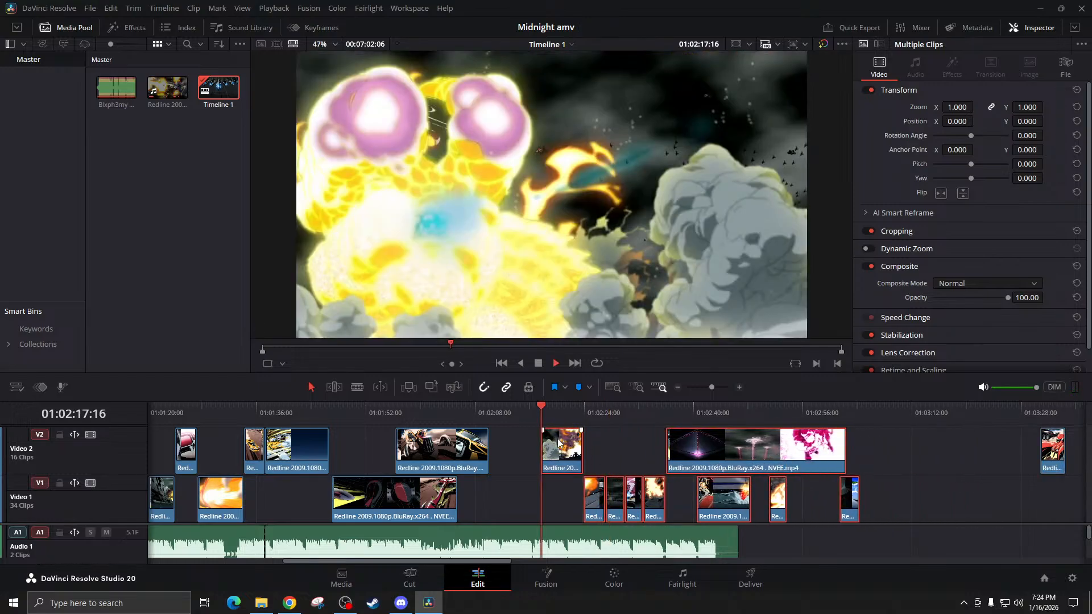
key("space")
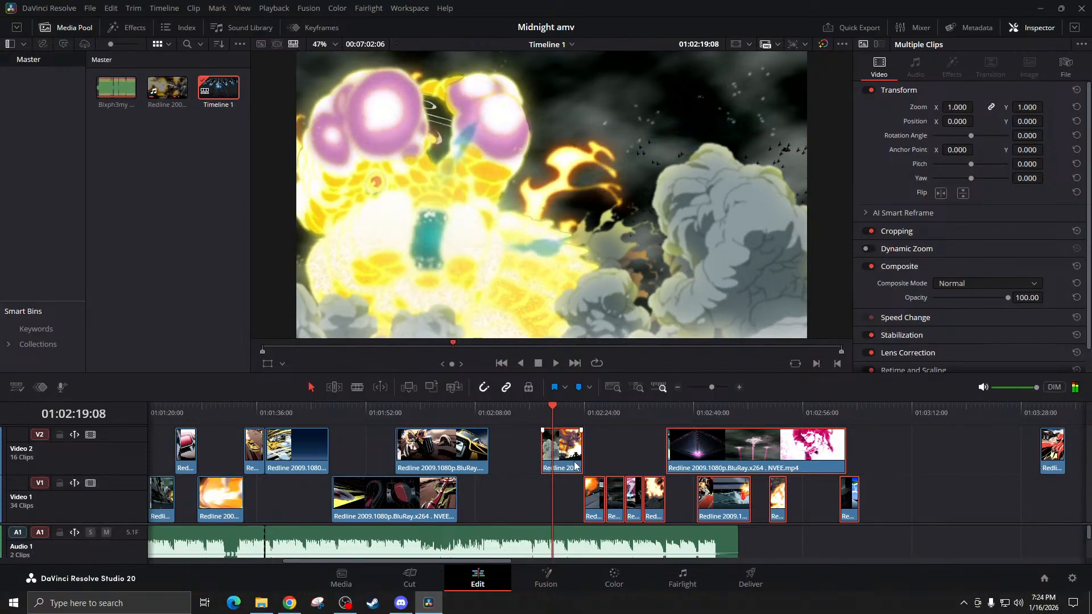
left_click(615, 503)
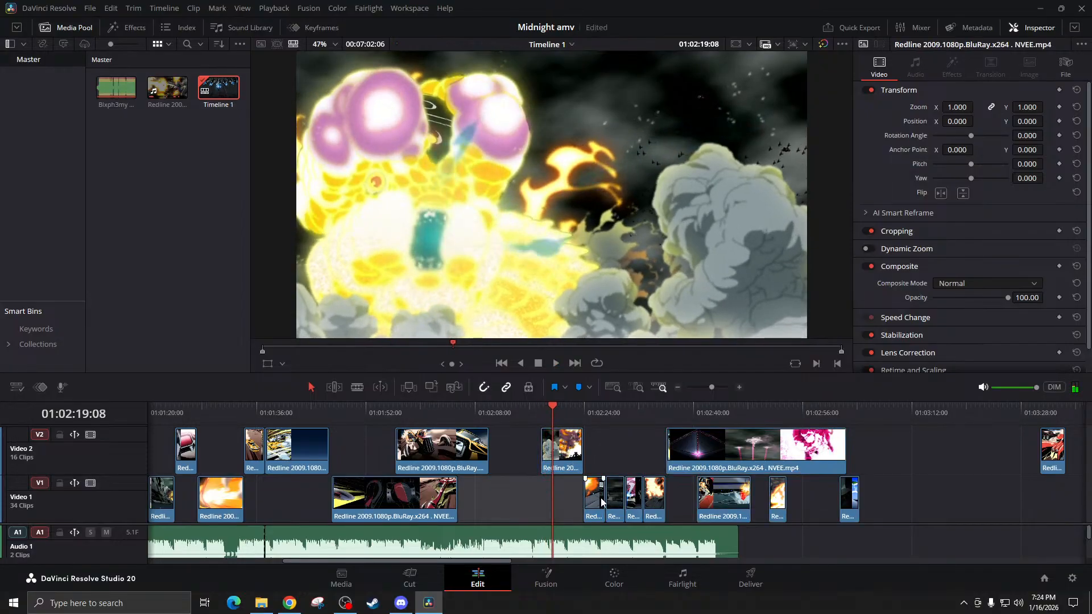
Disable the Video 2 track and play the long Video 1 clip from about 01:01:47
left_click(592, 405)
left_click_drag(379, 420, 376, 421)
scroll(456, 489, "left", 5)
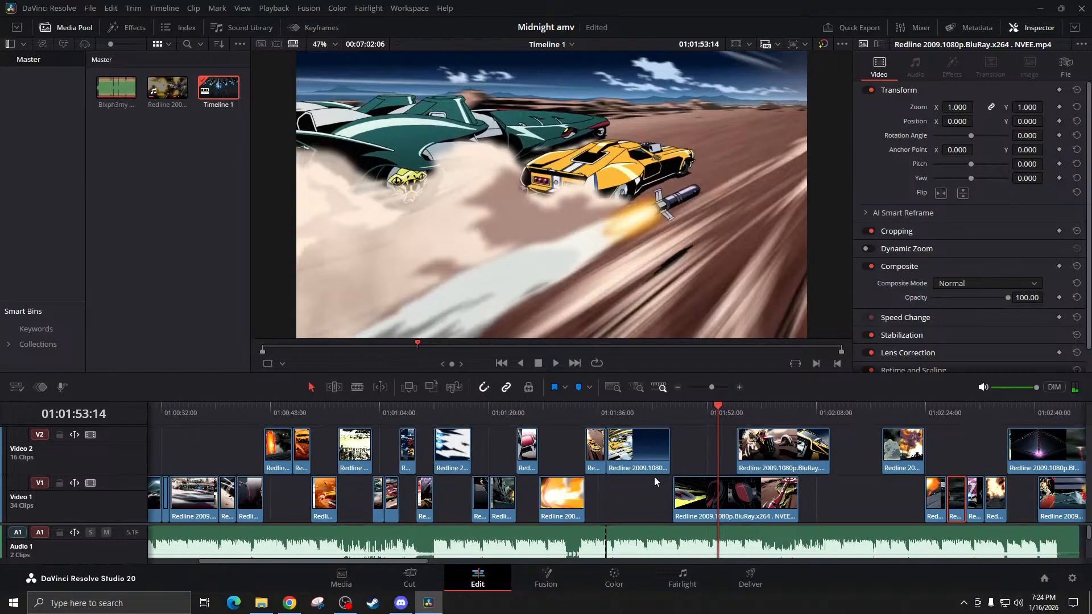
left_click(733, 417)
key("space")
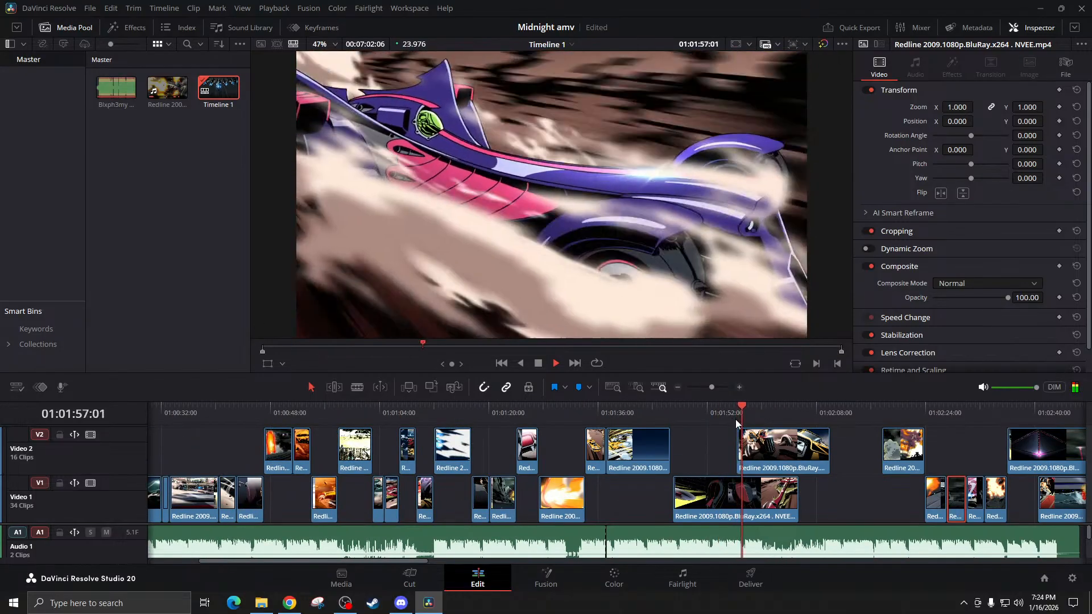
left_click(758, 454)
left_click(90, 434)
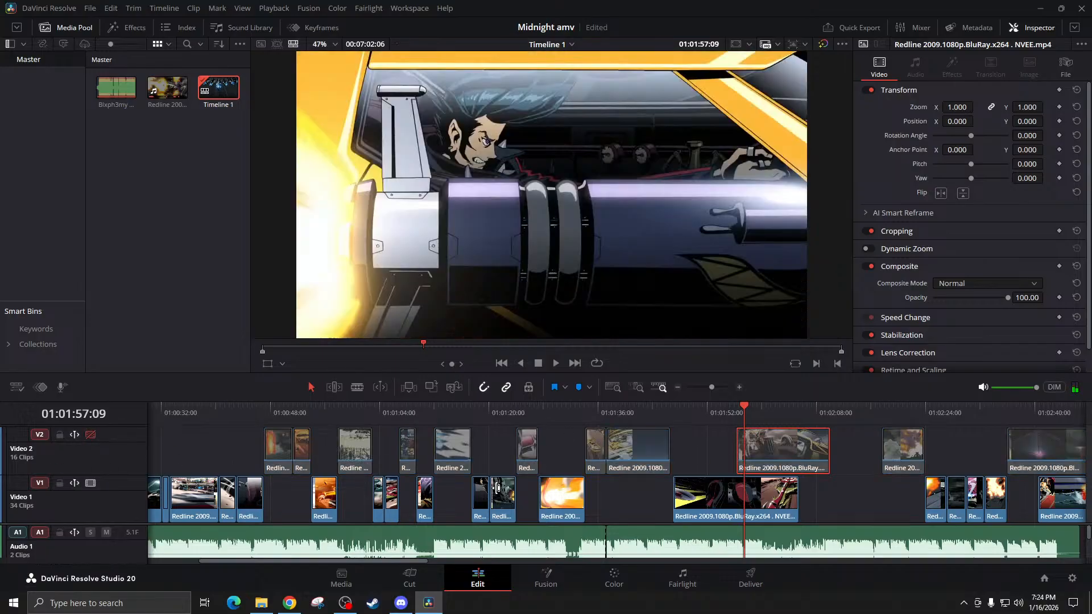
left_click(672, 418)
key("space")
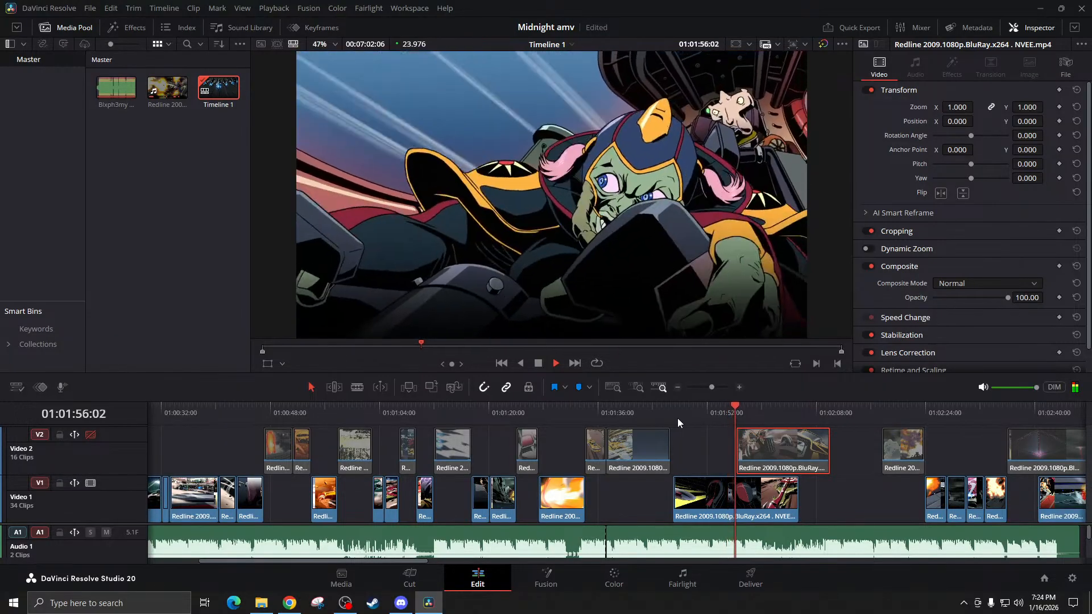
Cut the long Video 1 clip at 01:01:53:18, in the shot of the yellow car and the missile
left_click_drag(716, 415, 718, 415)
left_click(740, 388)
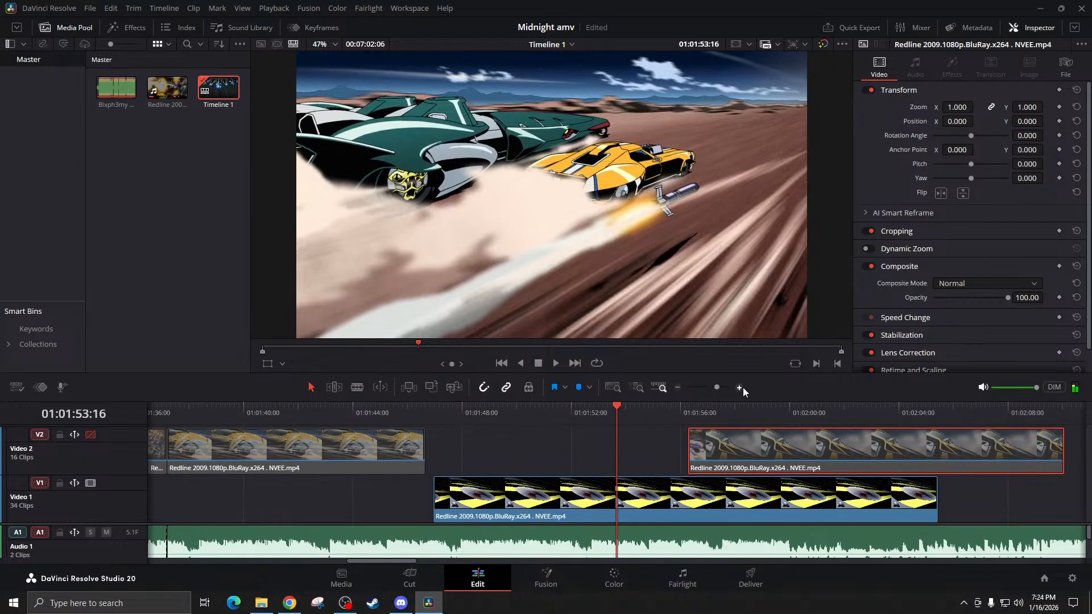
left_click(739, 387)
left_click(621, 410)
left_click_drag(623, 411, 626, 408)
key("ctrl+b")
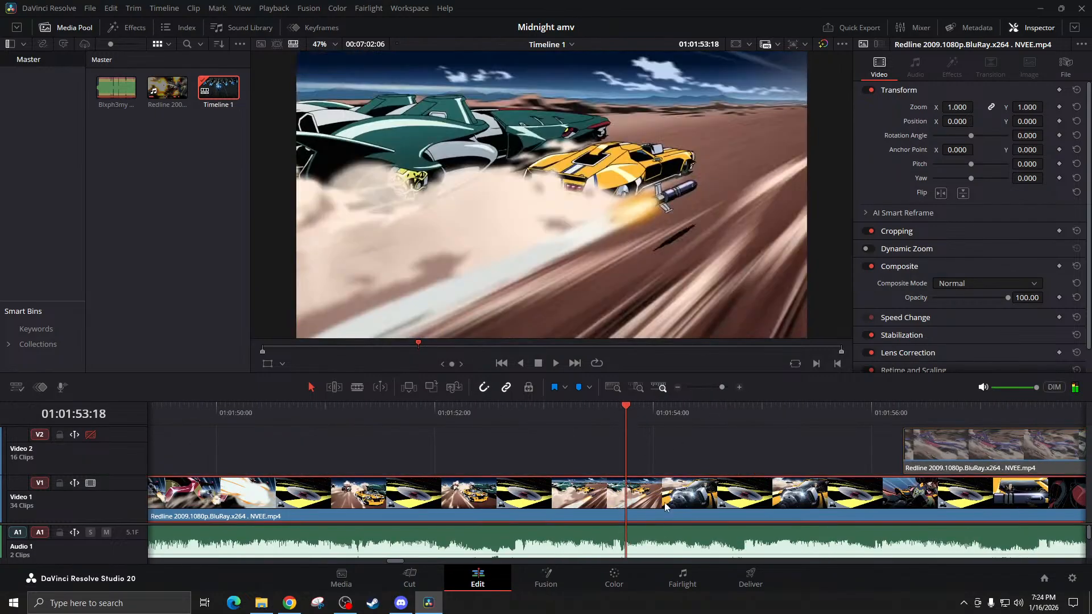
Play the part of the Video 1 clip after the 01:01:53:18 cut and delete it
key("space")
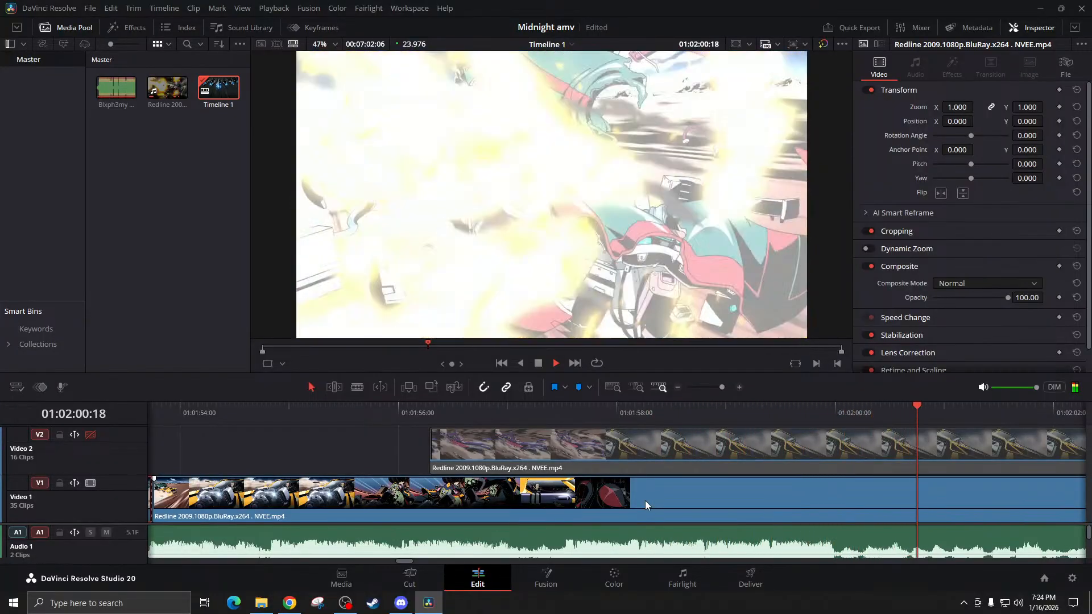
key("space")
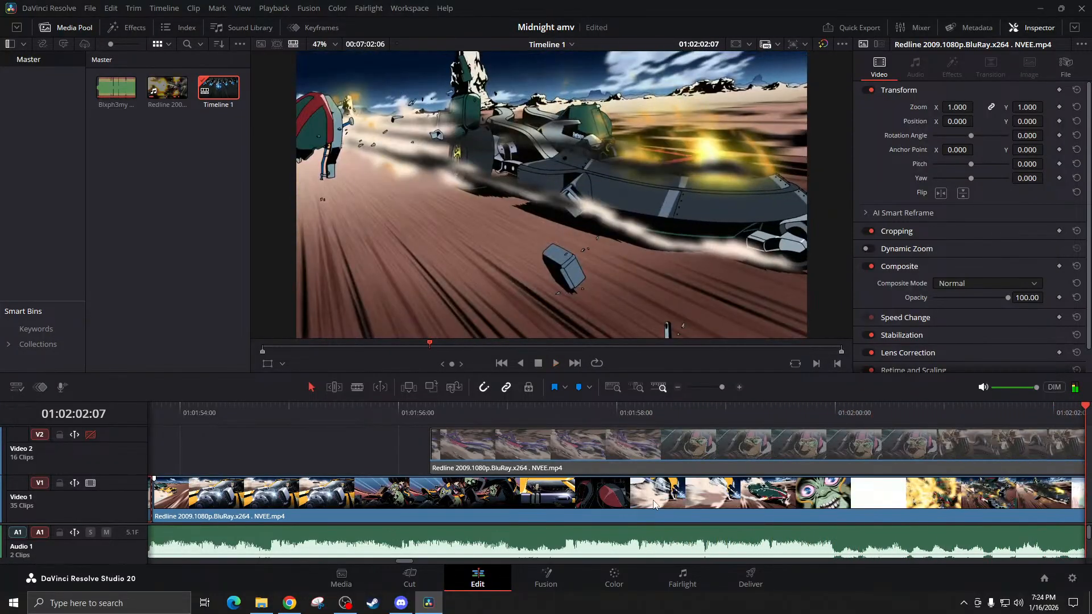
left_click(678, 388)
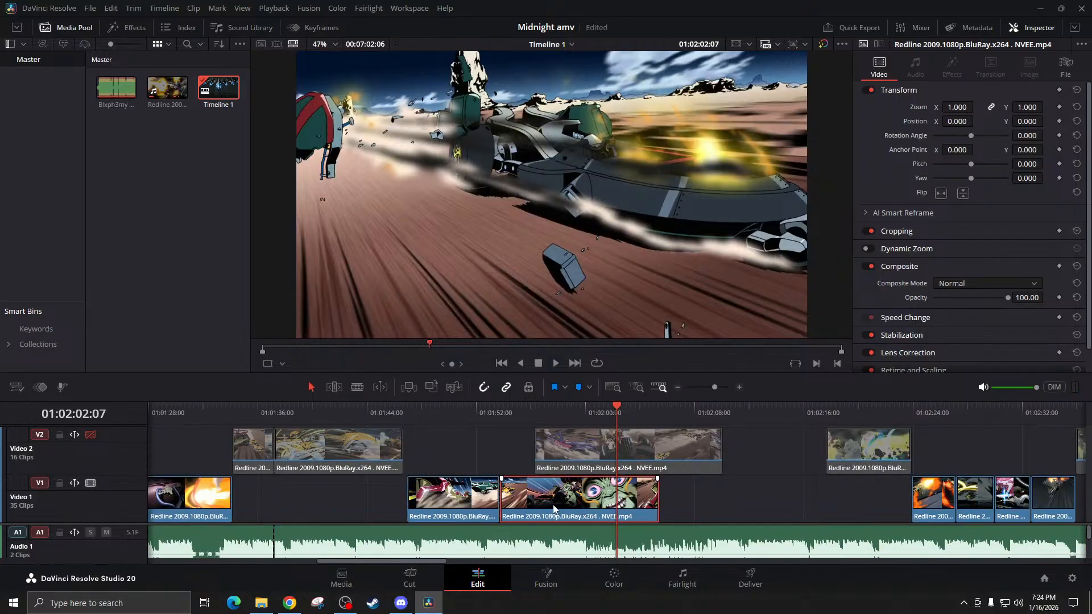
key("BackSpace")
Select the Video 2 clip at about 01:01:56, return the playhead to 01:01:49:19 and enable the Video 2 track again
left_click(562, 438)
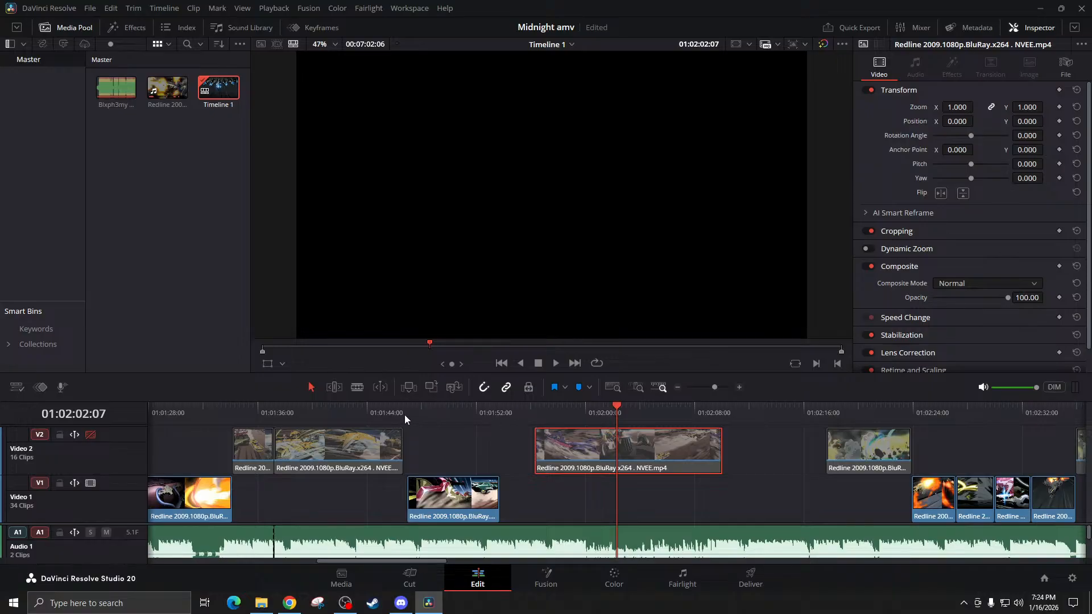
left_click_drag(404, 415, 227, 410)
left_click(91, 434)
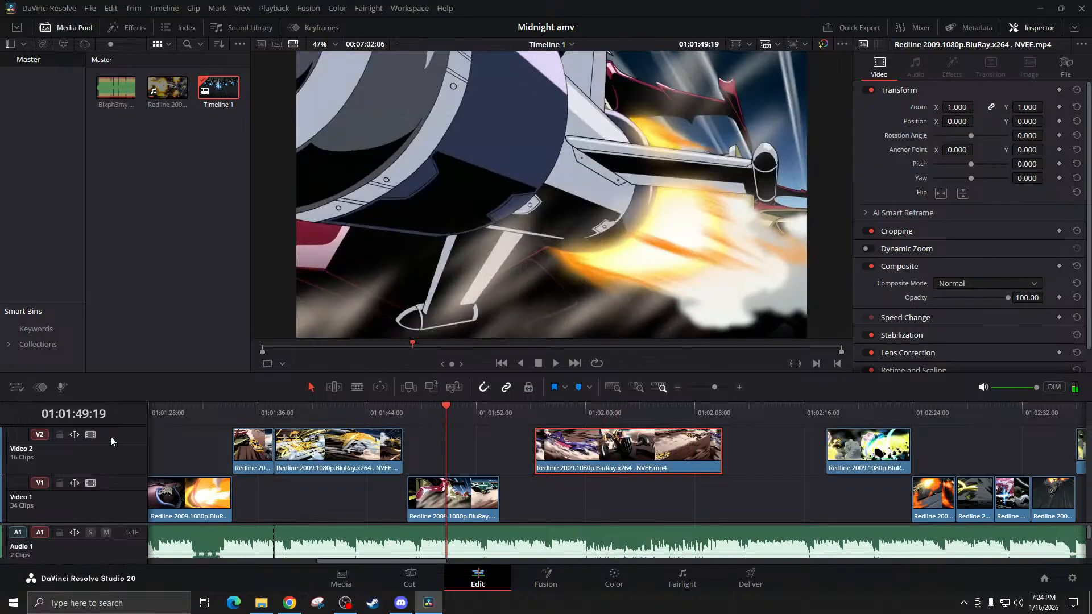
Play the Video 2 clip that starts at about 01:01:56 through to its end
left_click(533, 418)
key("space")
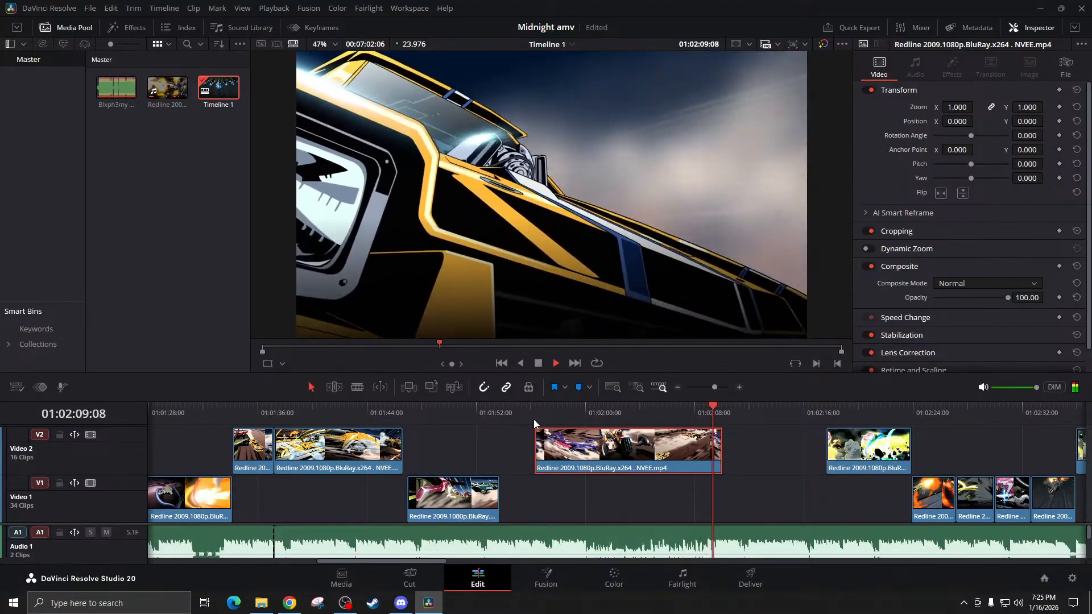
key("space")
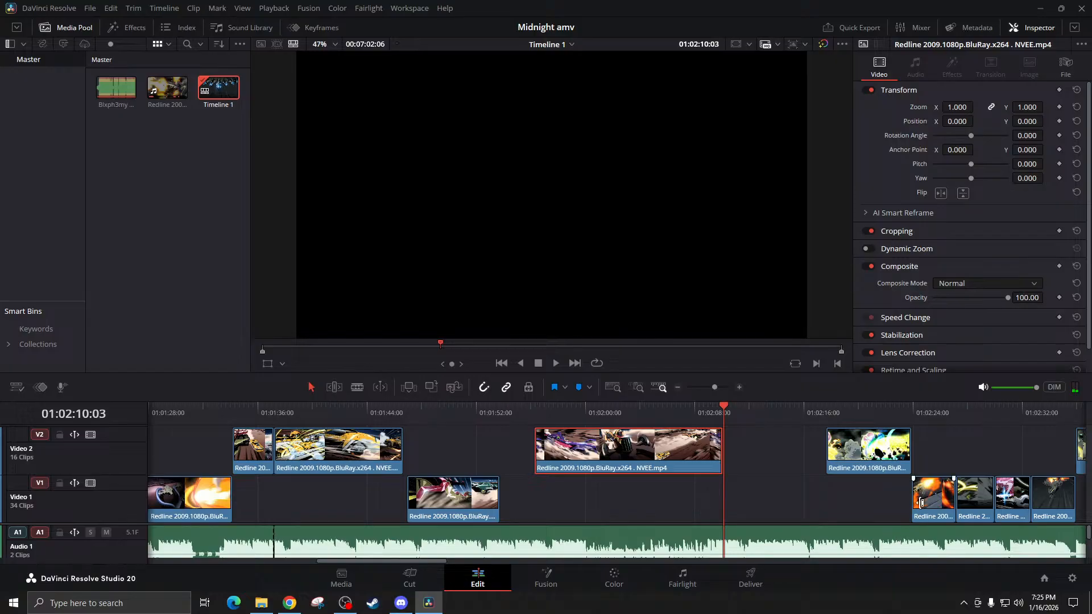
Shift the Video 1 clip at about 01:01:47 earlier to meet the end of the preceding Video 2 clip, playing the transition before and after
left_click(380, 415)
key("space")
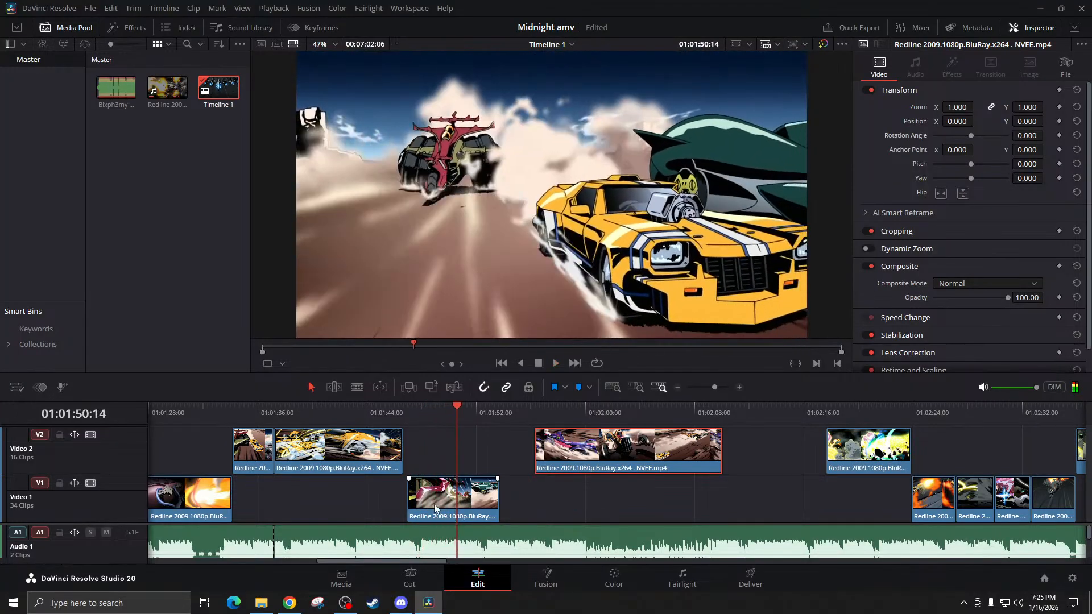
left_click_drag(429, 504, 426, 504)
left_click(381, 422)
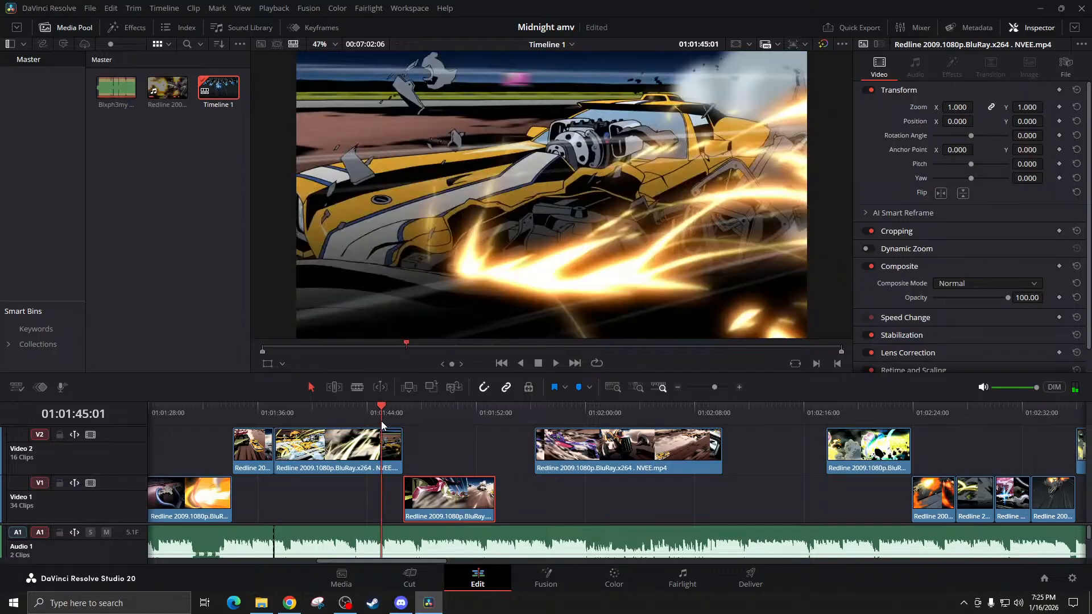
key("space")
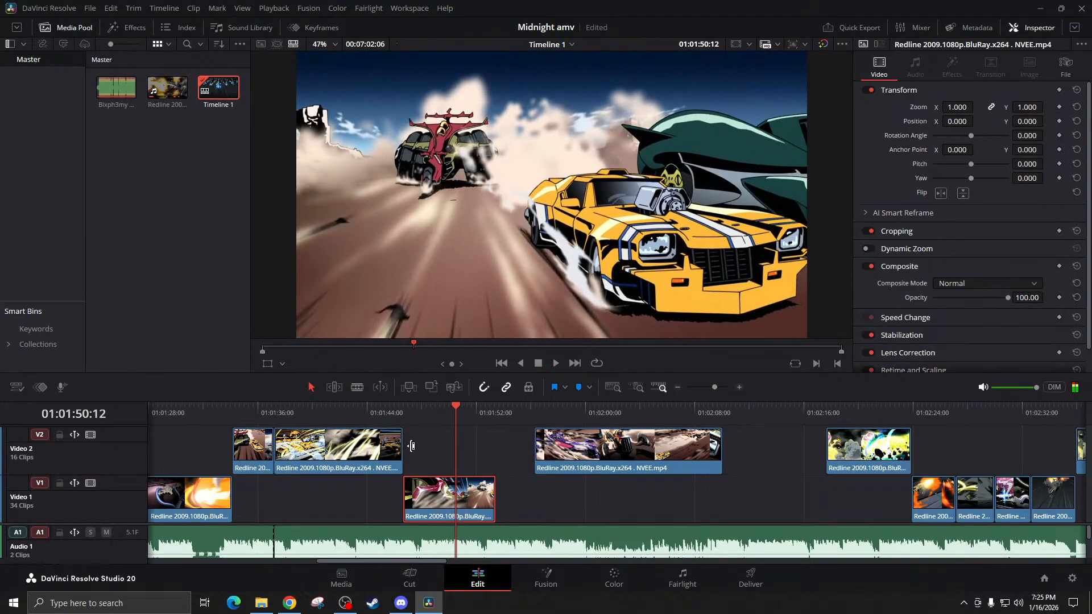
Cut the Video 1 clip at 01:01:46:18, remove its short opening piece, move the rest back against the Video 2 clip's end and play it
left_click(396, 413)
left_click(739, 387)
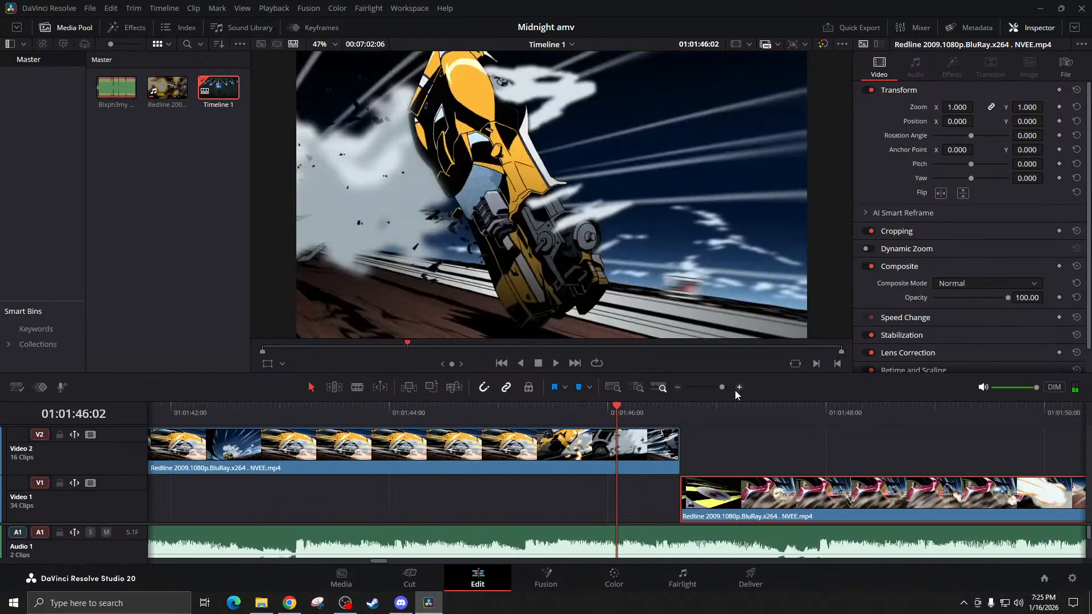
key("space")
key("space")
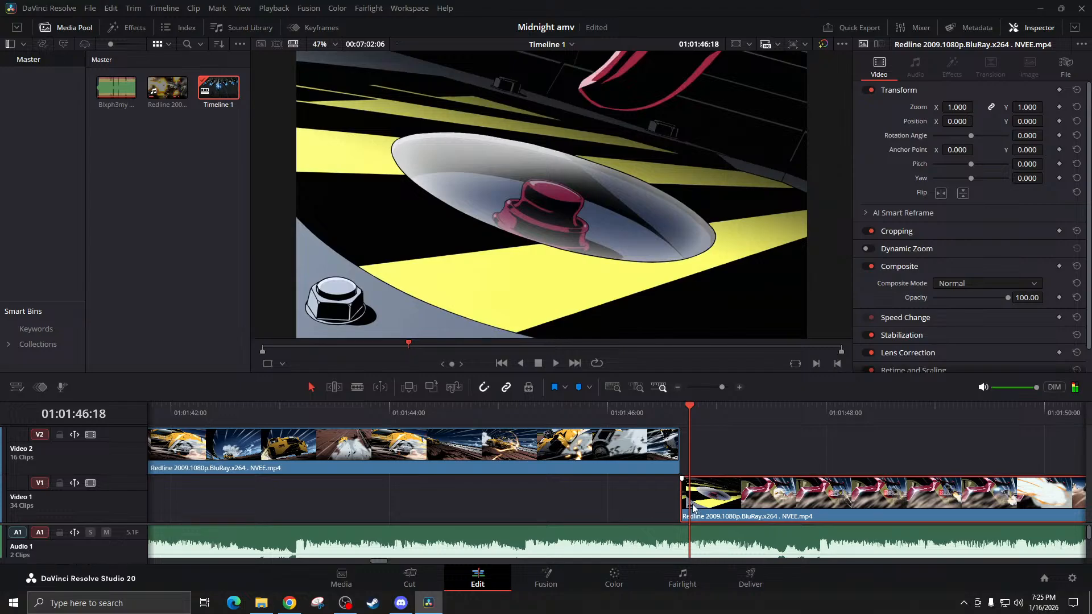
key("ctrl+b")
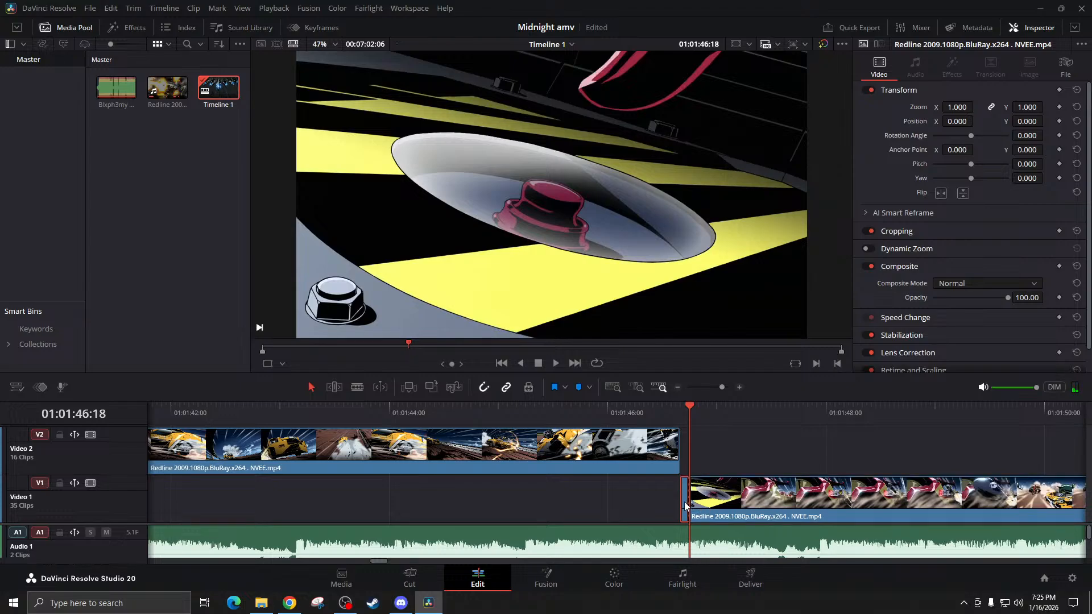
left_click_drag(698, 505, 690, 505)
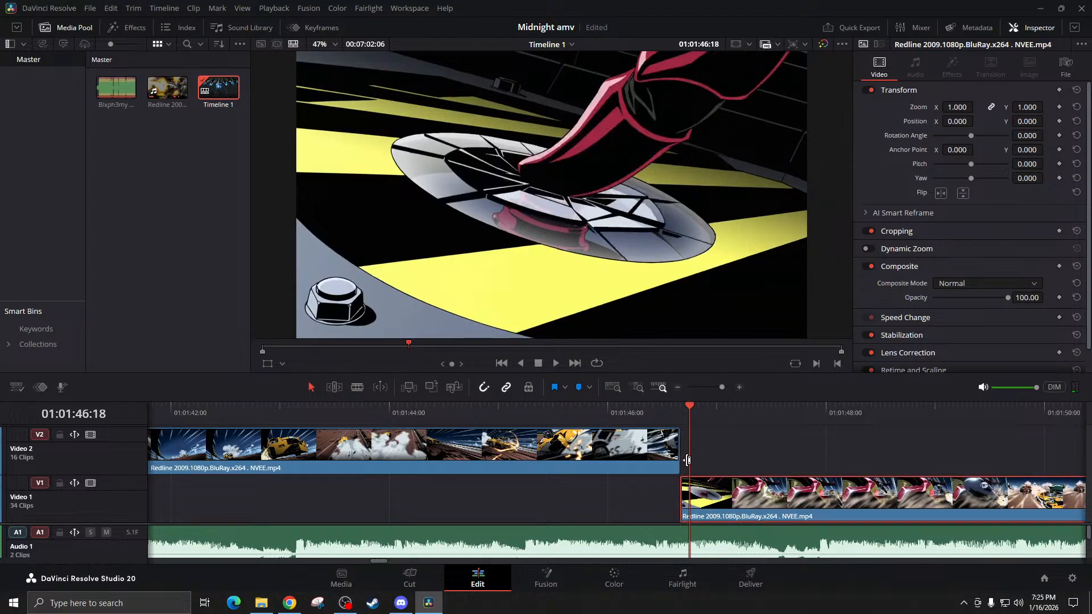
key("space")
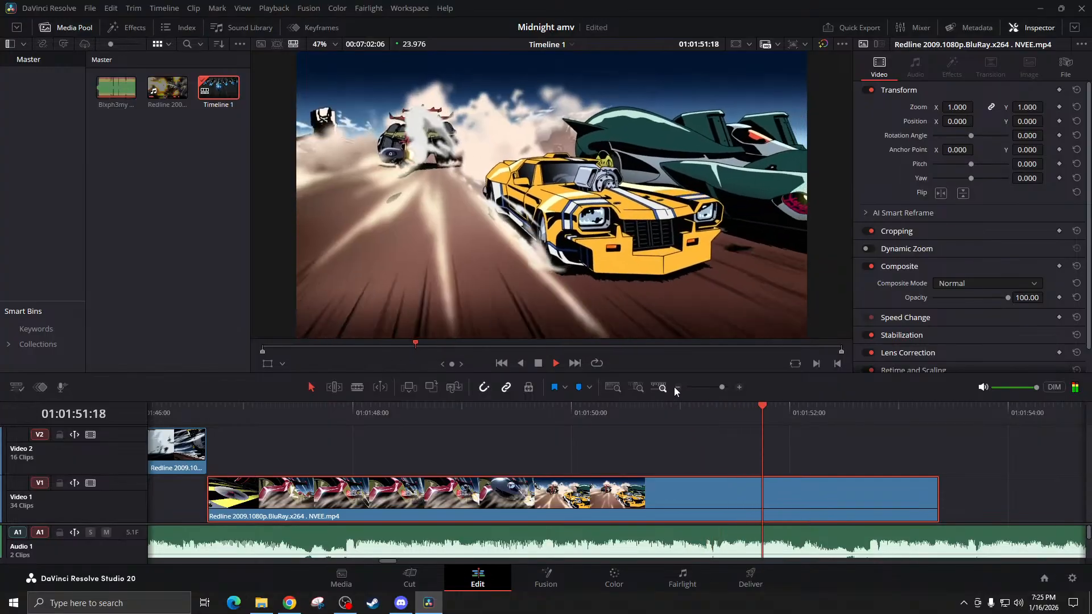
Move the two adjacent Video 1 clips around 01:02:32 into the gap just after the yellow-car clip ending near 01:01:53
left_click(678, 388)
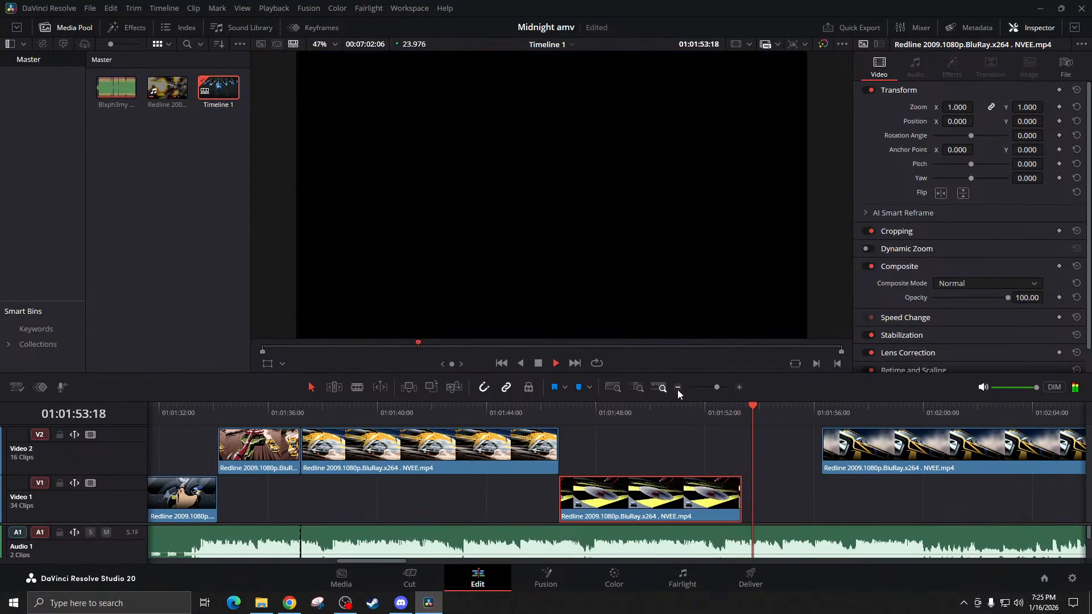
key("space")
left_click(677, 388)
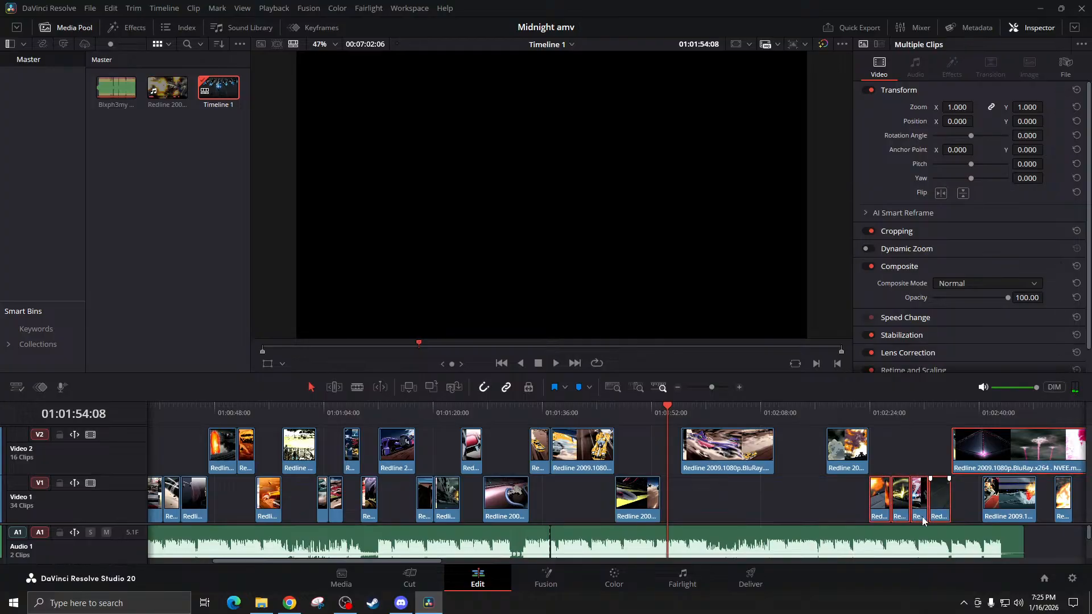
left_click(883, 468)
left_click(868, 419)
key("space")
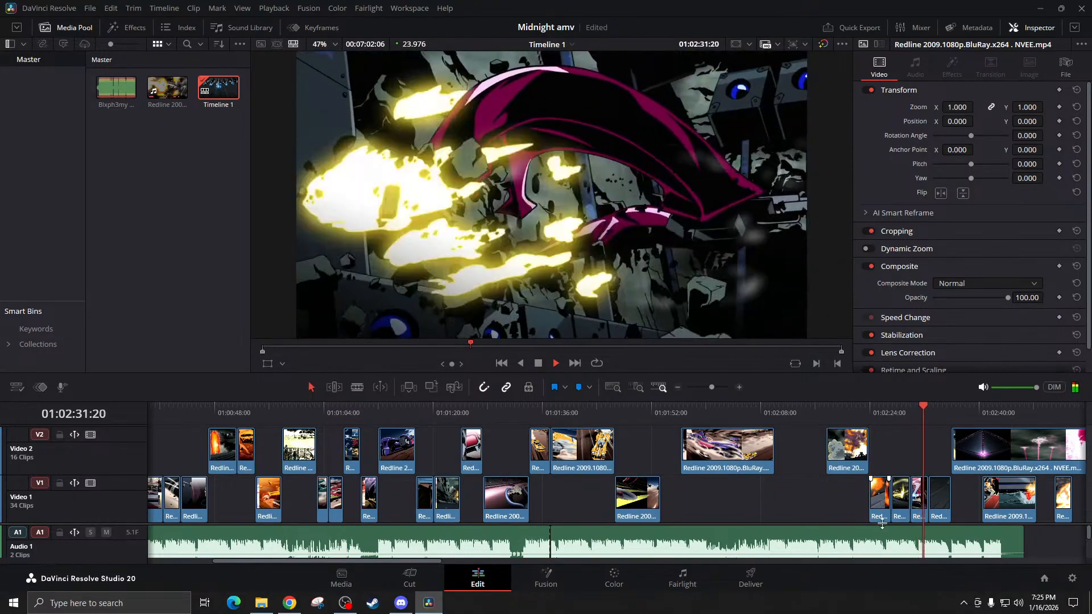
key("space")
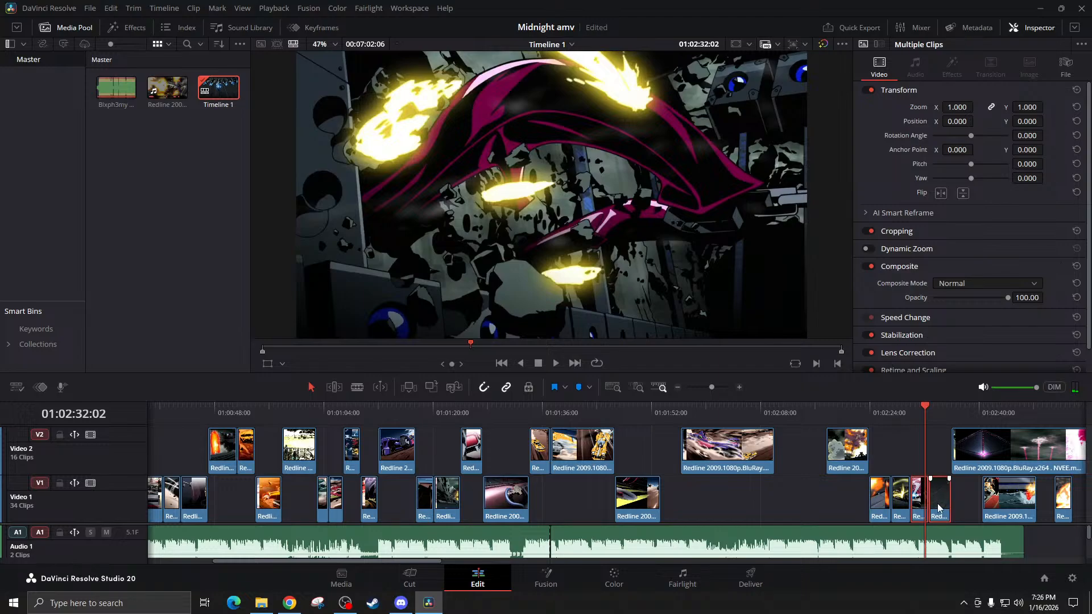
left_click_drag(939, 508, 721, 513)
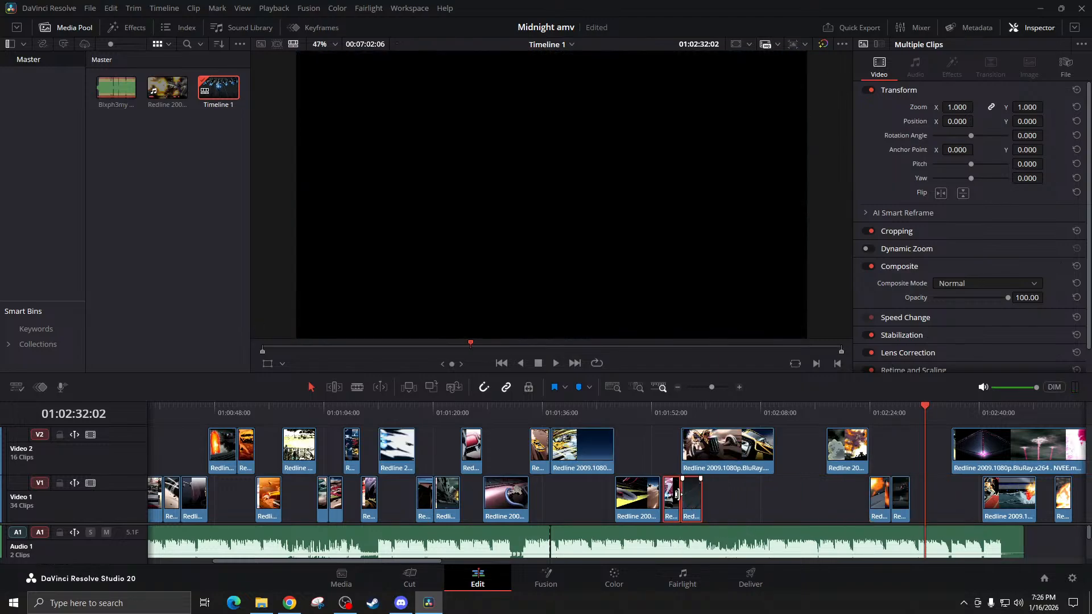
Shift the two relocated clips 6 frames earlier so they sit flush against the yellow-car clip on Video 1
left_click(651, 418)
key("space")
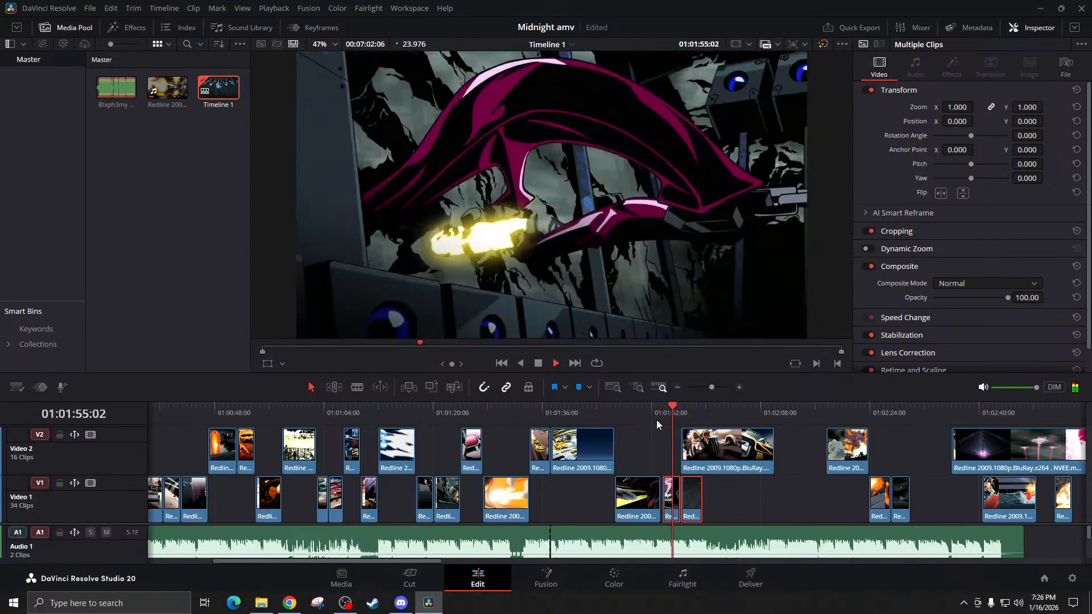
key("Up")
left_click(740, 388)
left_click(740, 388)
left_click(740, 388)
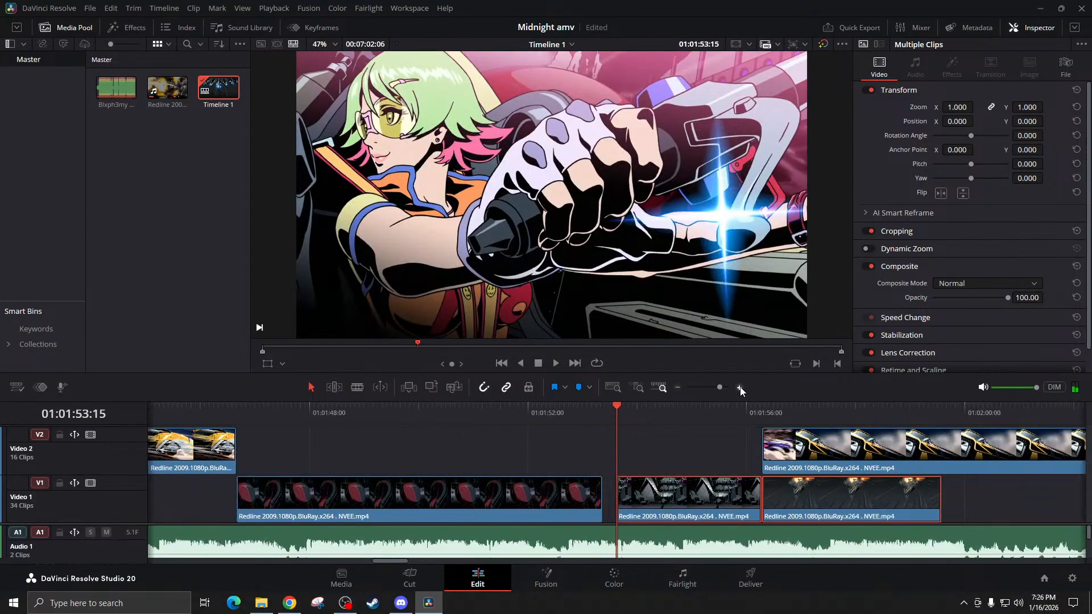
left_click(740, 387)
left_click_drag(801, 493, 775, 494)
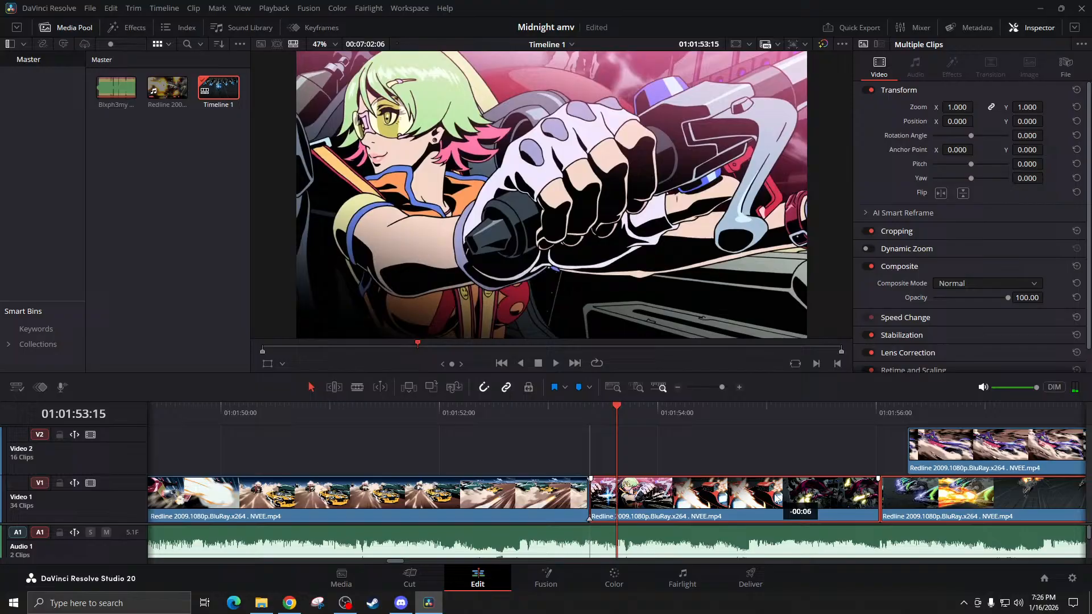
Play back the relocated clips, then disable the Video 2 track and replay the second clip from about 01:01:56
left_click(544, 413)
key("space")
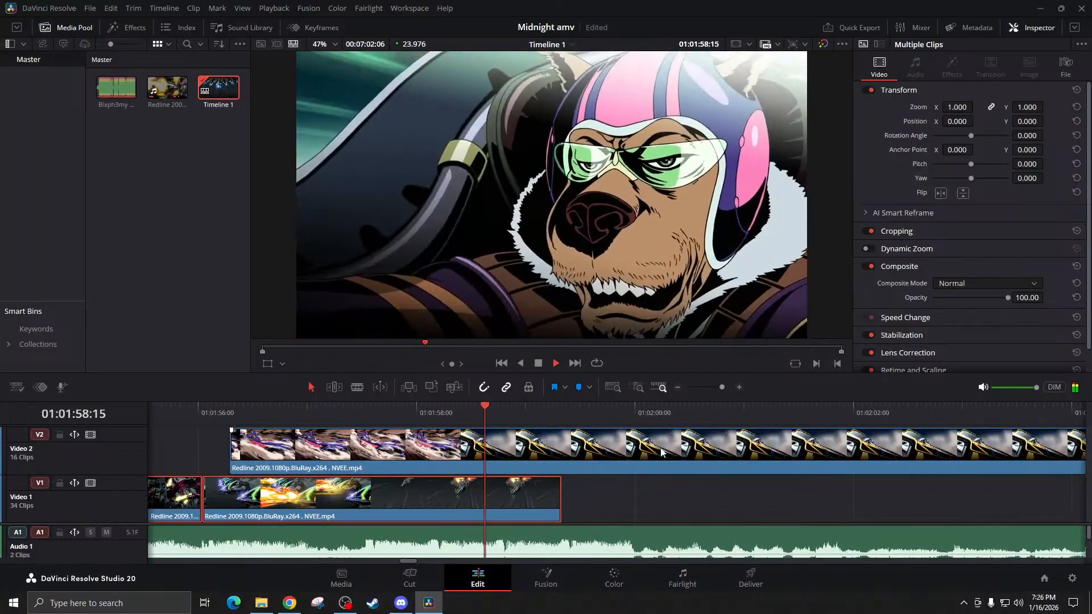
key("space")
left_click(89, 434)
left_click(214, 411)
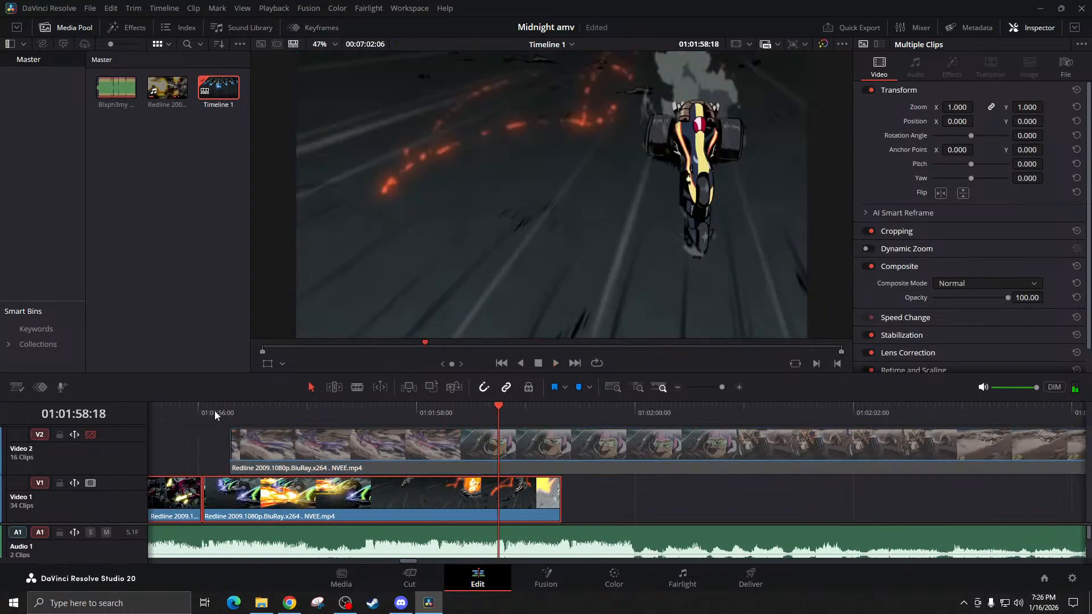
key("space")
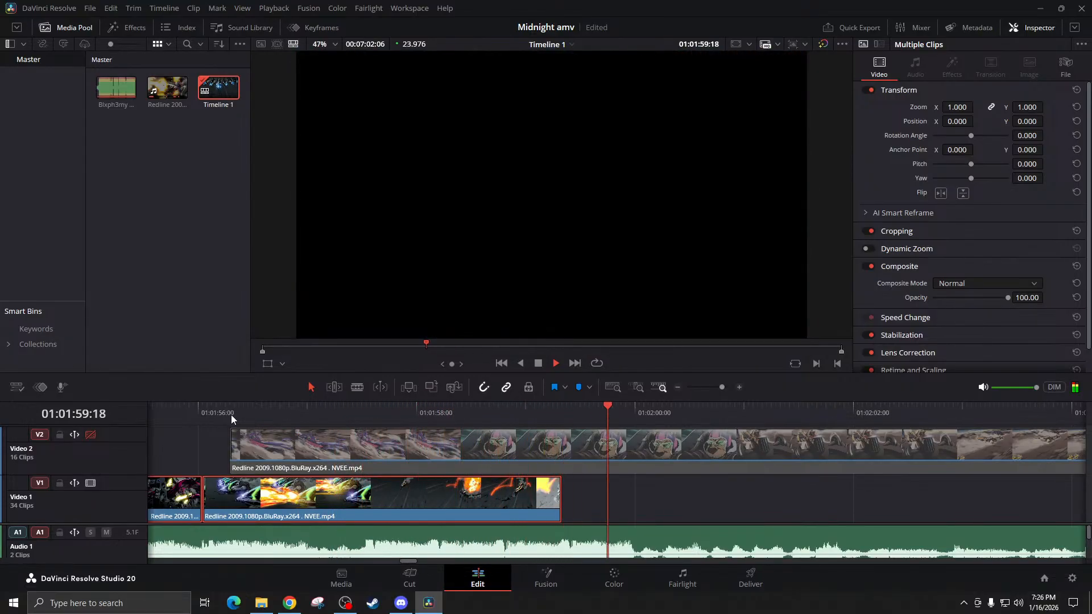
key("space")
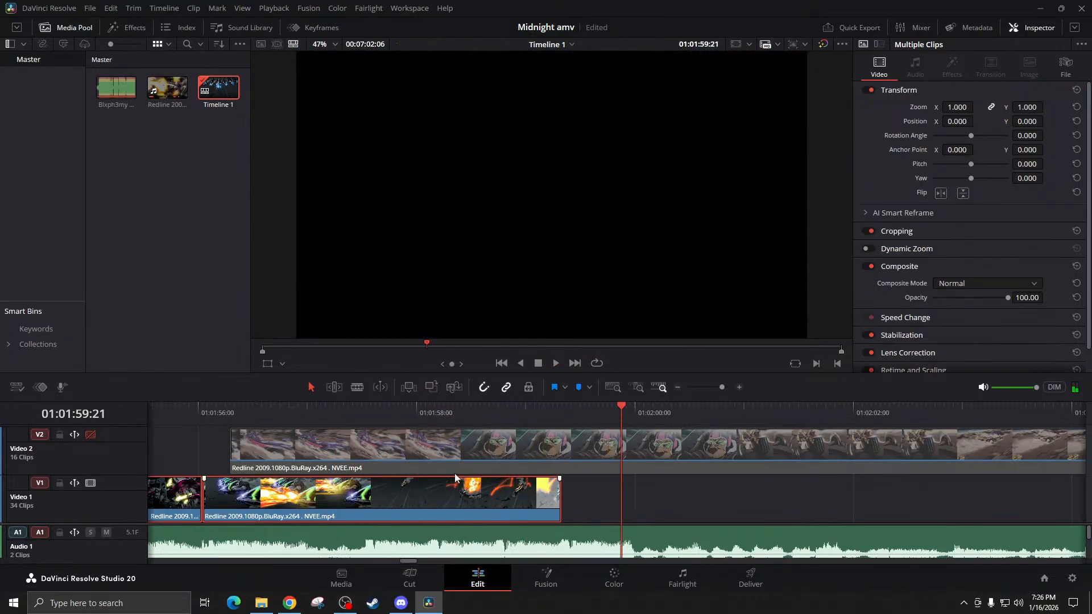
Move the second relocated clip from Video 1 up to the empty space on Video 2 at about 01:02:12
left_click(677, 388)
left_click(677, 388)
left_click(676, 388)
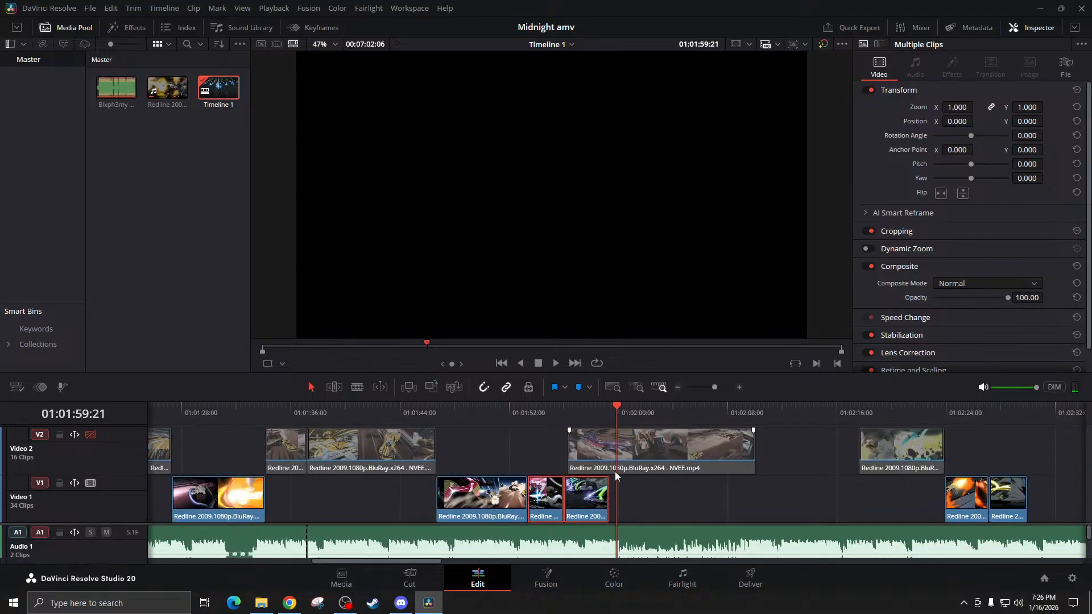
left_click(630, 500)
left_click_drag(587, 502, 642, 509)
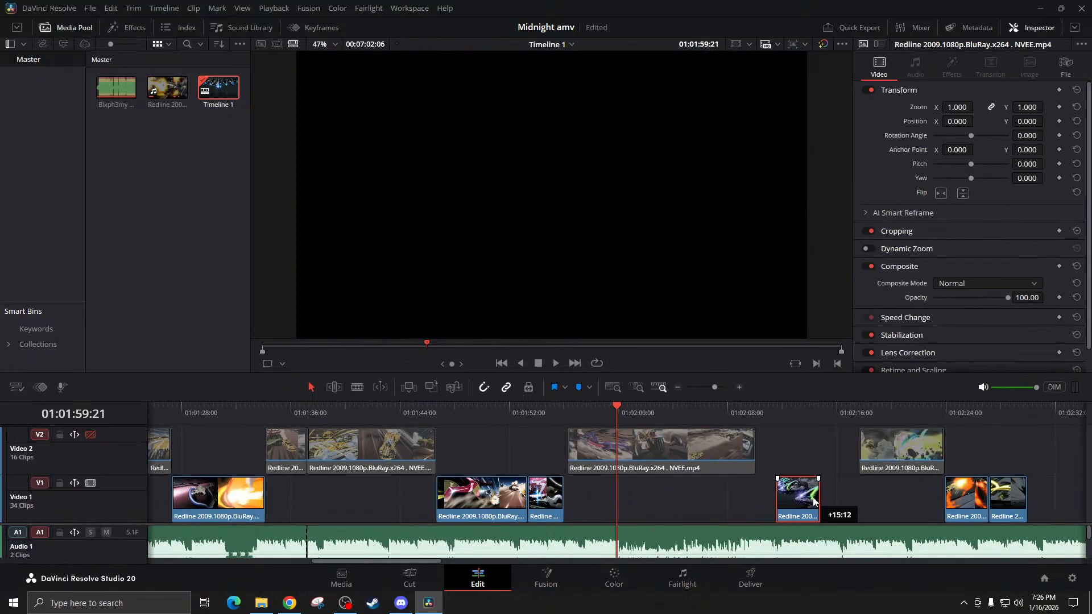
left_click_drag(813, 501, 817, 455)
Preview the following Video 1 clips and move the red-car gunner clip near 01:02:40 directly after the clip ending around 01:01:56
scroll(940, 504, "right", 3)
scroll(837, 506, "right", 2)
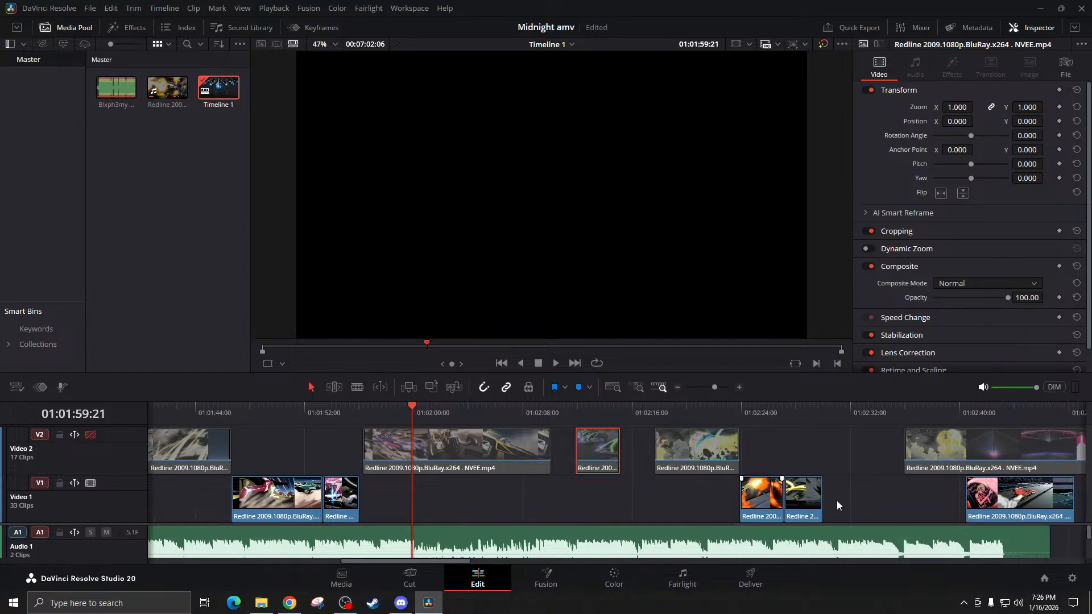
left_click(742, 422)
key("space")
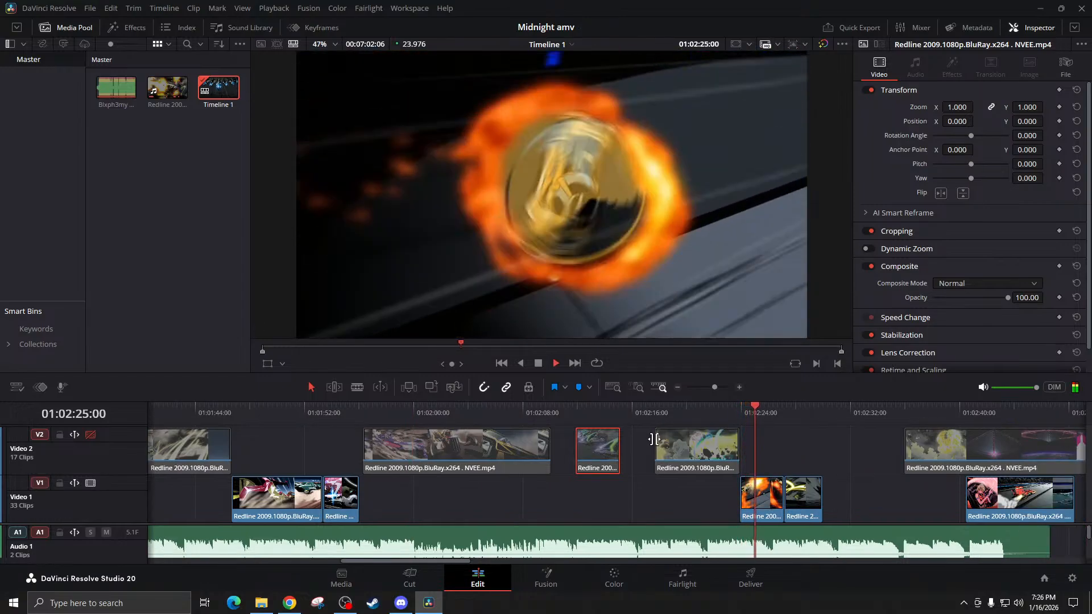
scroll(825, 499, "right", 6)
left_click(825, 499)
left_click(760, 411)
key("space")
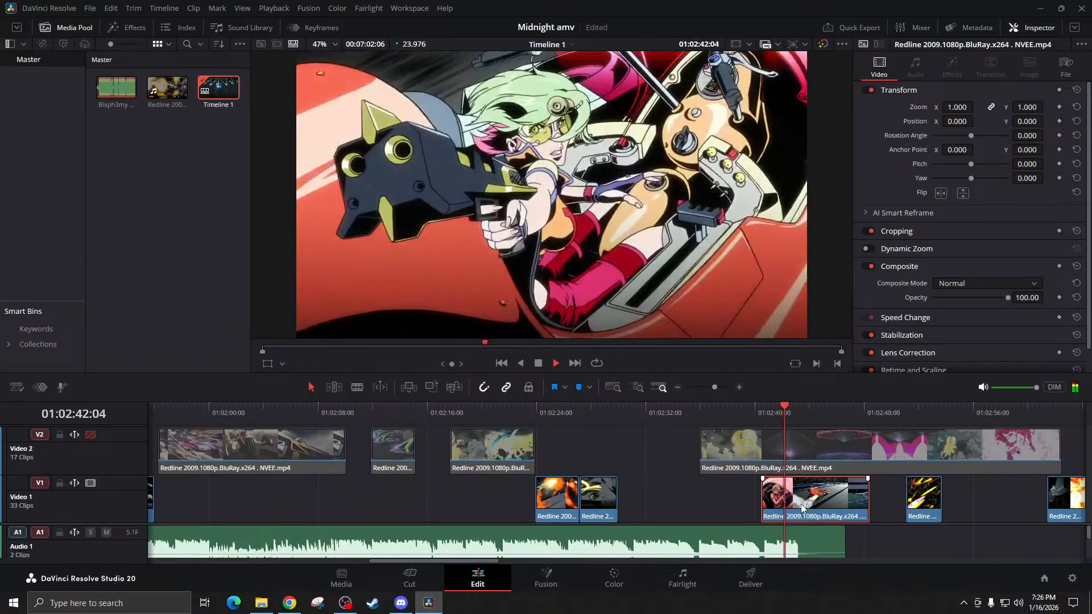
left_click_drag(802, 507, 322, 504)
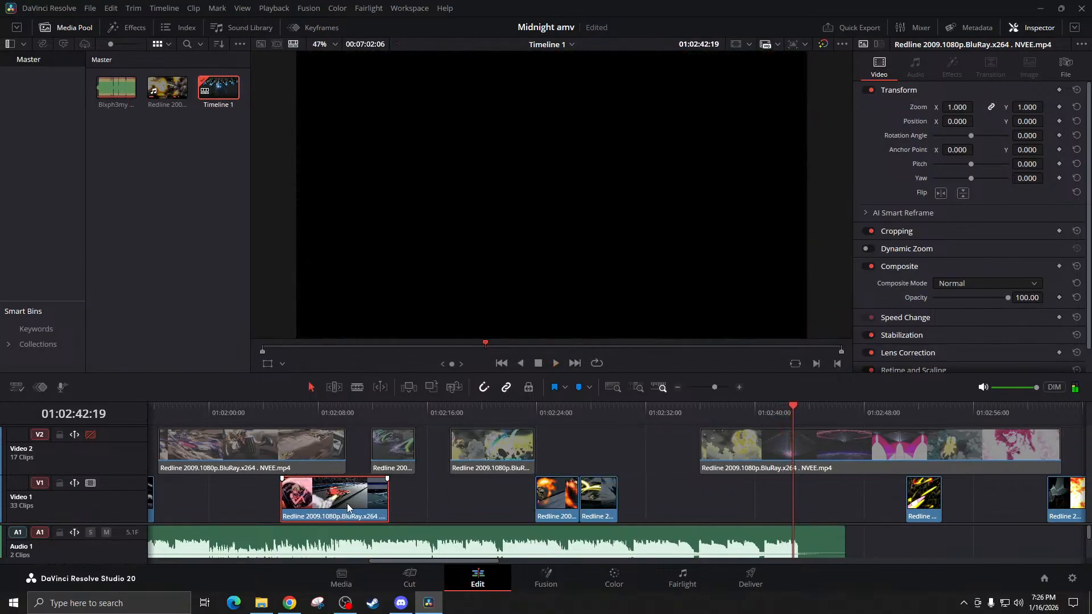
scroll(421, 510, "left", 10)
scroll(506, 523, "left", 3)
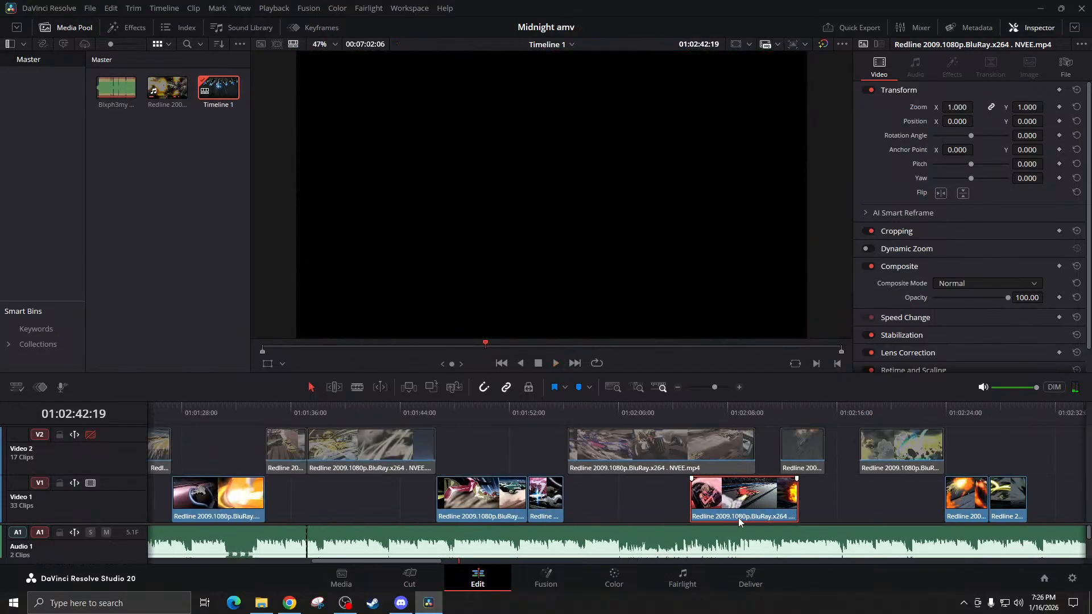
left_click_drag(717, 511, 593, 506)
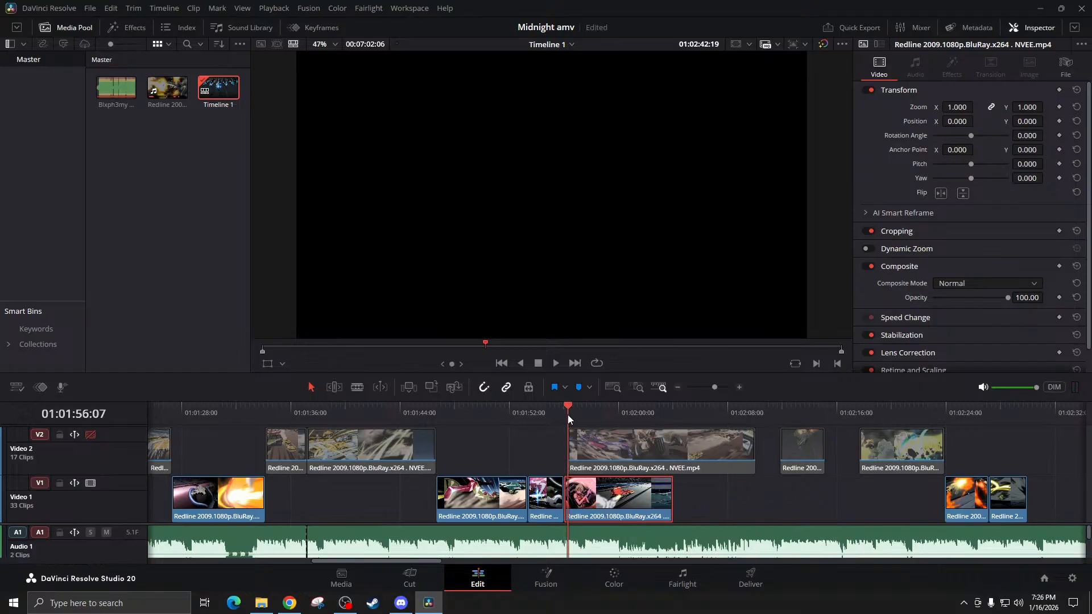
Re-enable the Video 2 track and play the section where its clip overlaps the newly placed red-car clip
left_click(89, 435)
key("space")
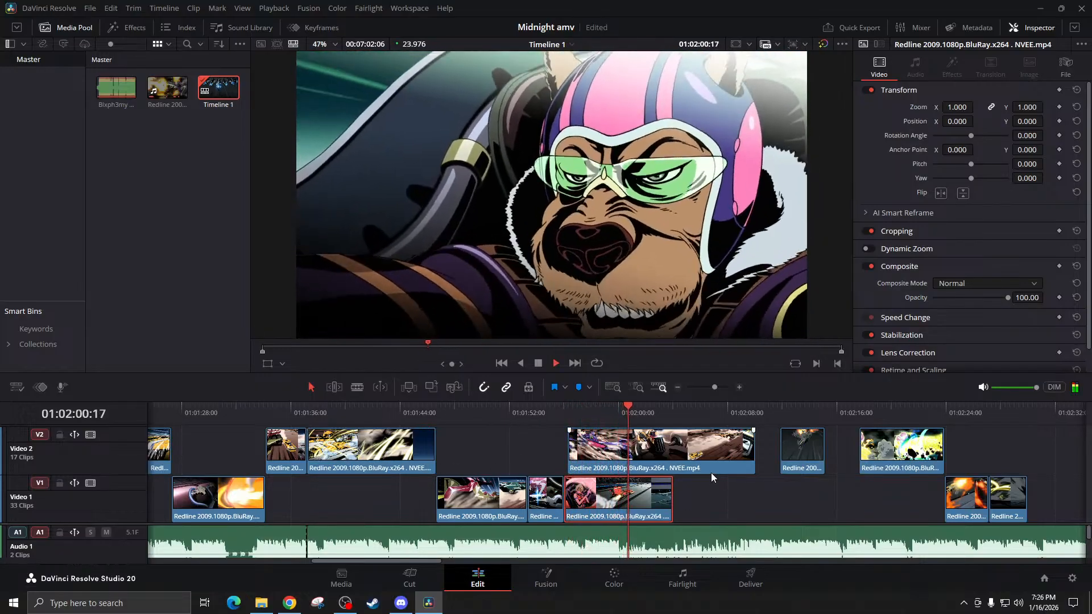
left_click_drag(620, 411, 588, 407)
Split the overlapping Video 2 clip at 01:01:58:06 and delete the part before the cut
left_click(739, 387)
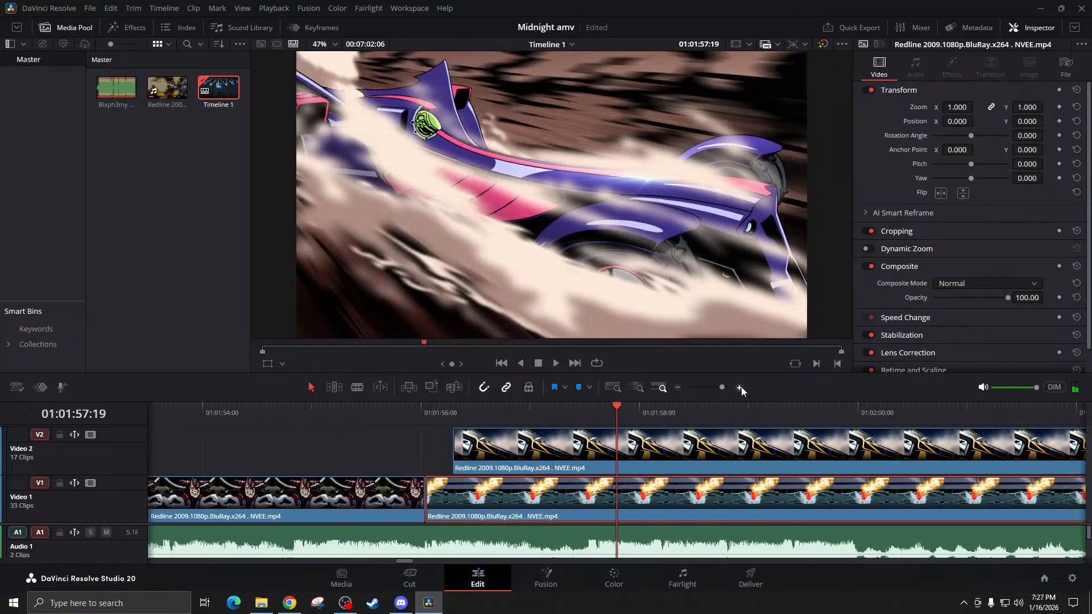
left_click(739, 387)
left_click(624, 409)
left_click_drag(622, 409, 715, 410)
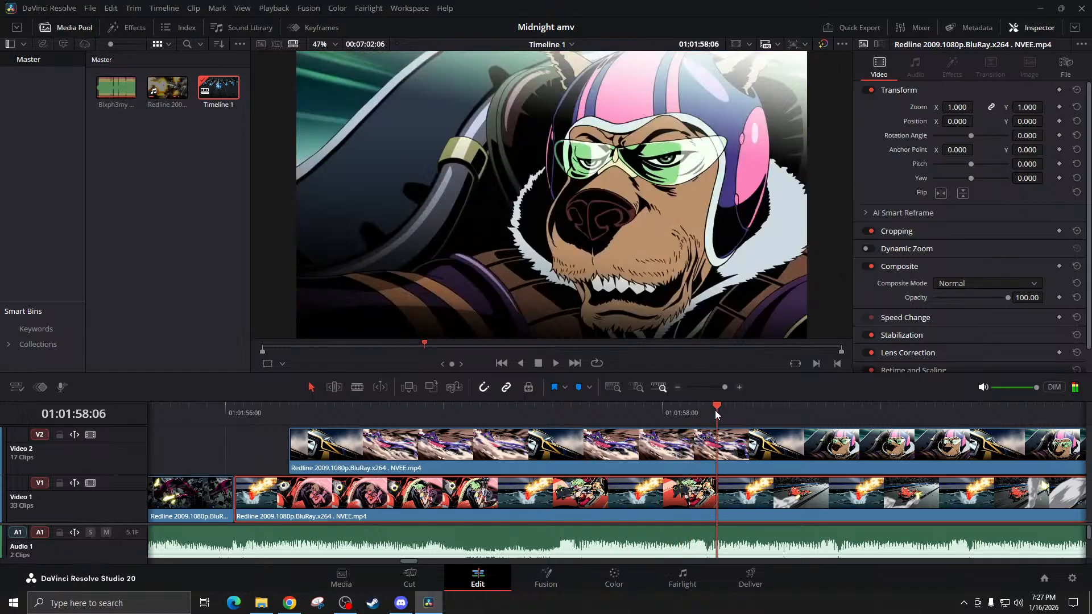
left_click(703, 455)
key("ctrl+b")
key("Delete")
Split the red-car clip at 01:01:57:06, delete its opening part, and move the rest 01:05 earlier against the preceding clip
left_click(667, 491)
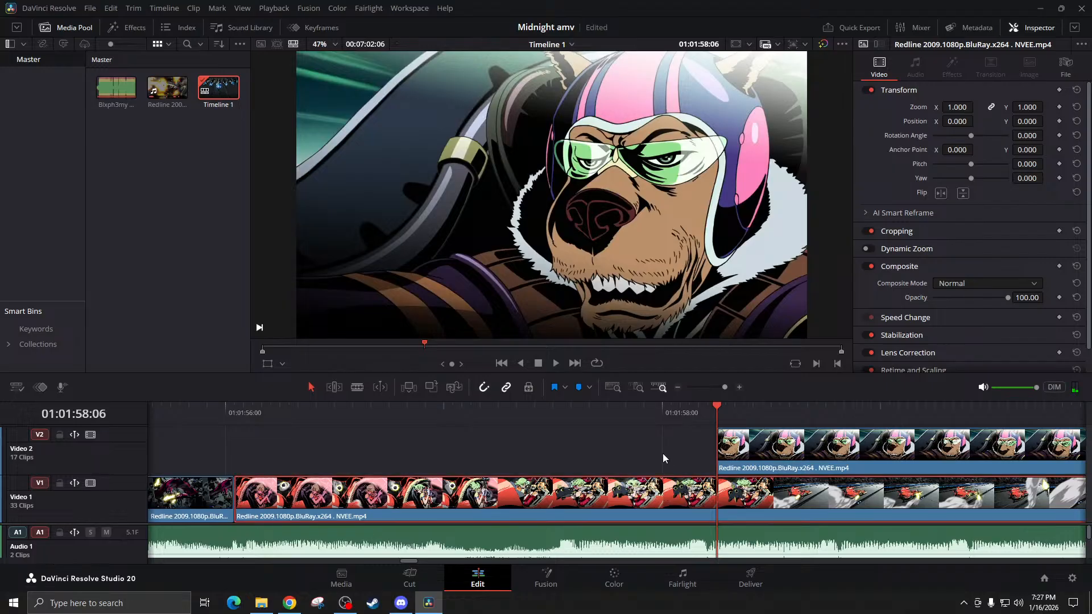
left_click(623, 411)
key("space")
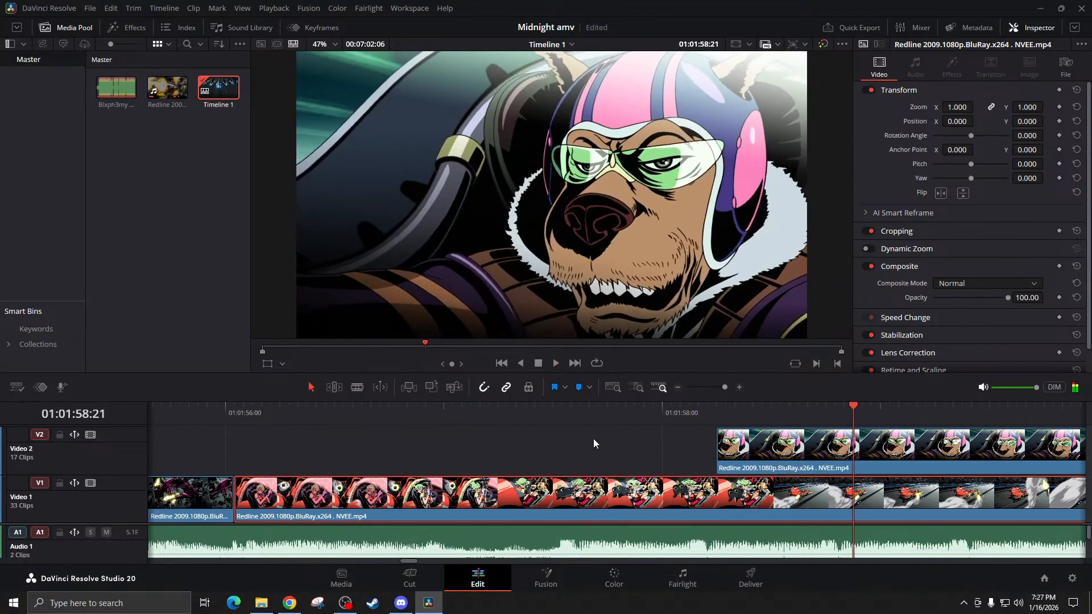
left_click(362, 411)
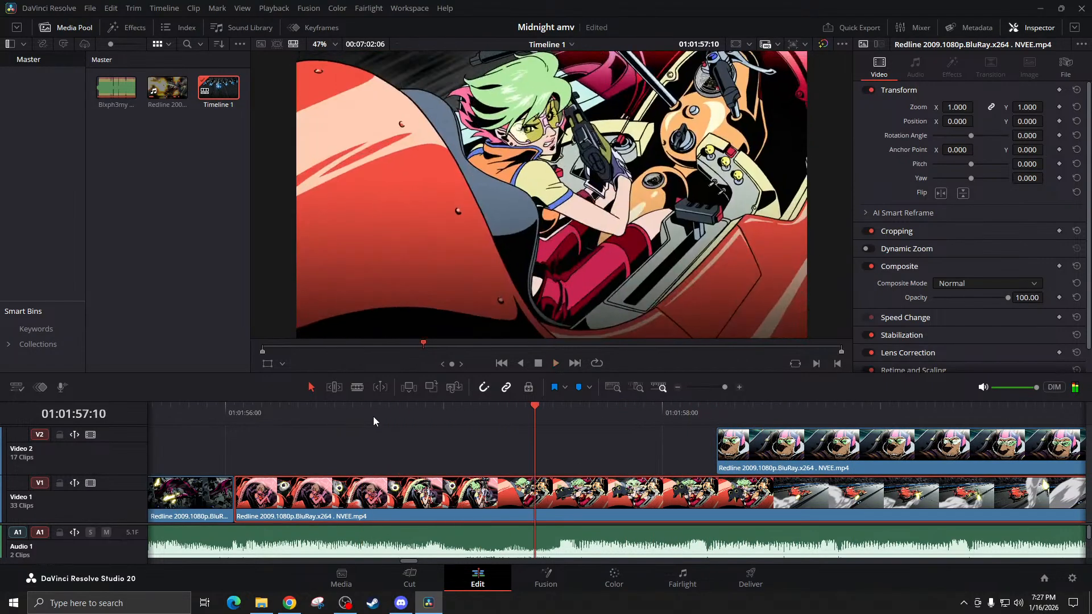
left_click(501, 414)
key("ctrl+b")
left_click(482, 500)
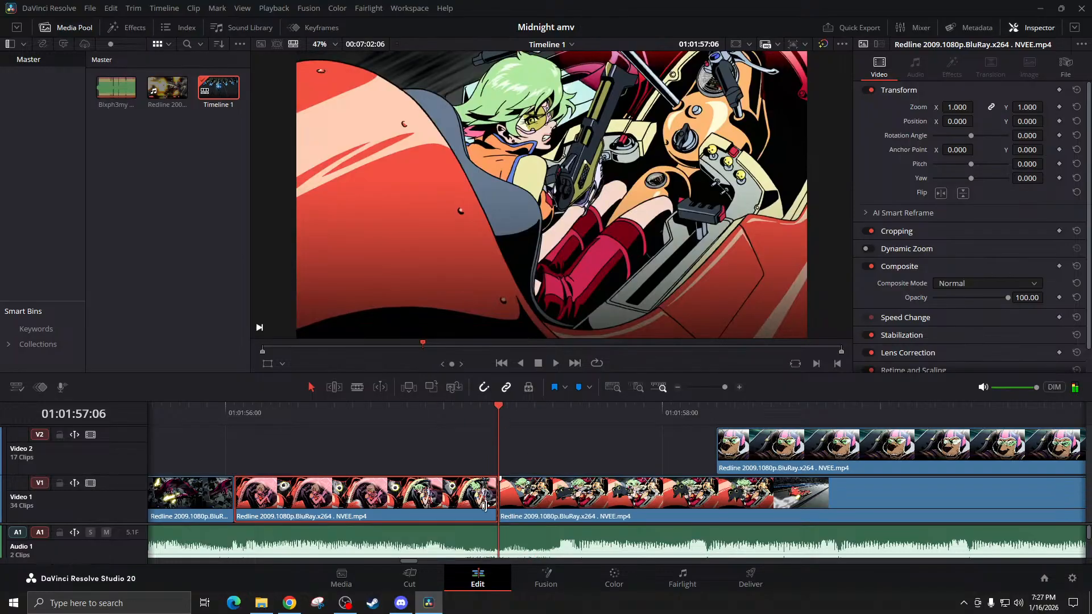
key("BackSpace")
left_click_drag(579, 510, 327, 506)
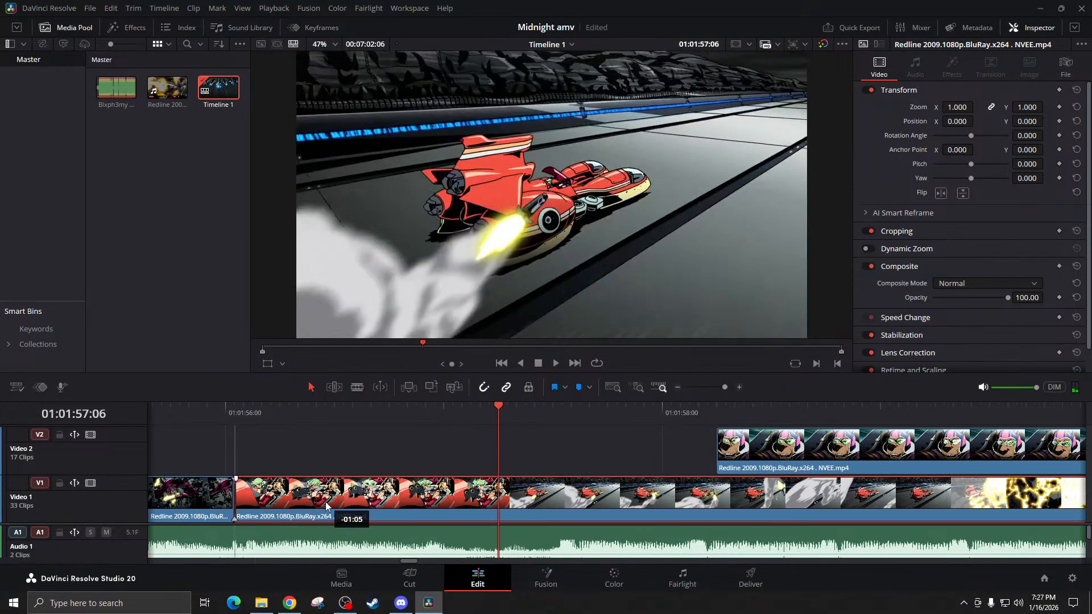
Play back the trimmed red-car clip and its transition into the Video 2 clip from just before 01:01:56
left_click(216, 408)
key("space")
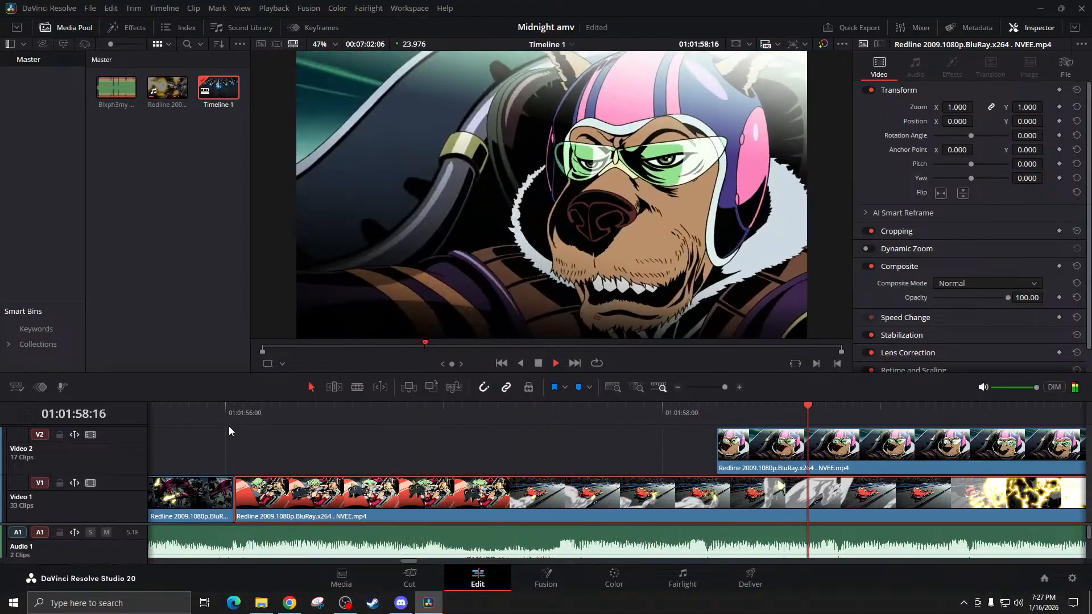
key("space")
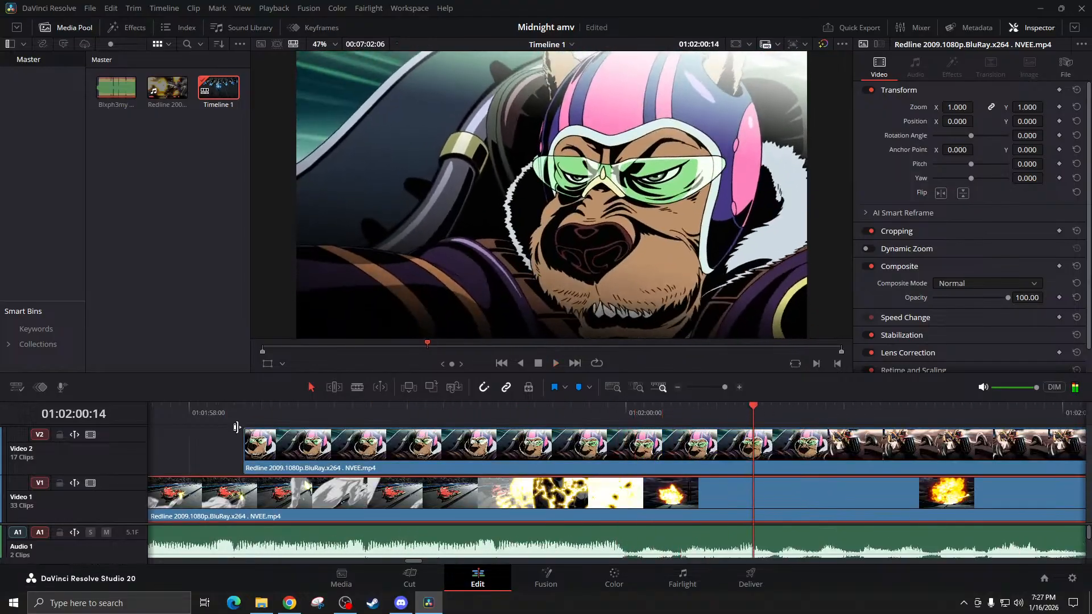
Preview the motorbike clip on Video 2, then move the explosion clip earlier to start right after it at 01:02:15:05
left_click(678, 388)
left_click(678, 389)
left_click(679, 389)
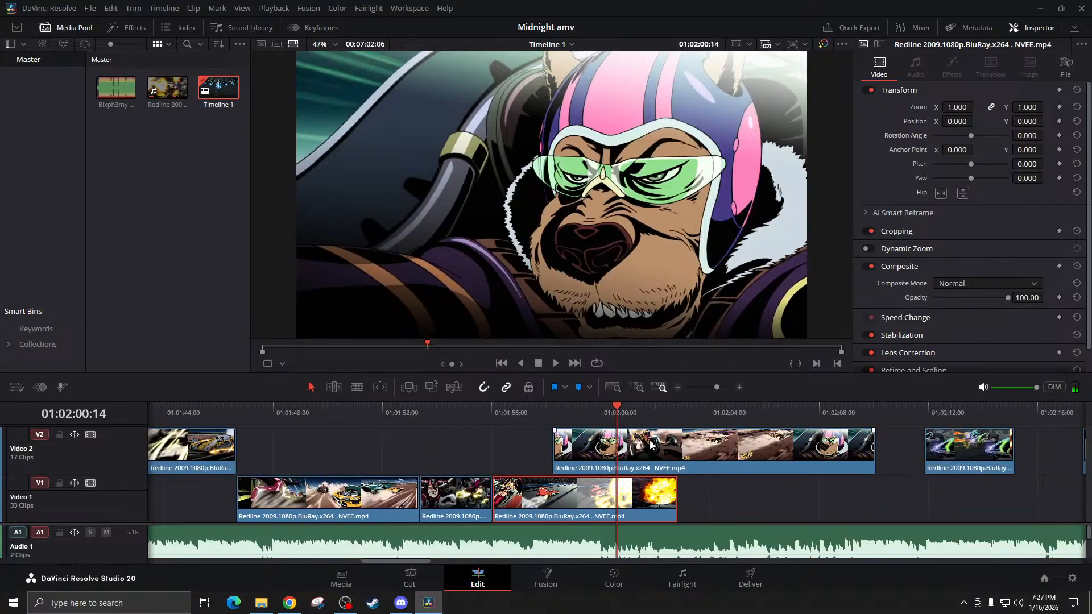
scroll(869, 488, "right", 5)
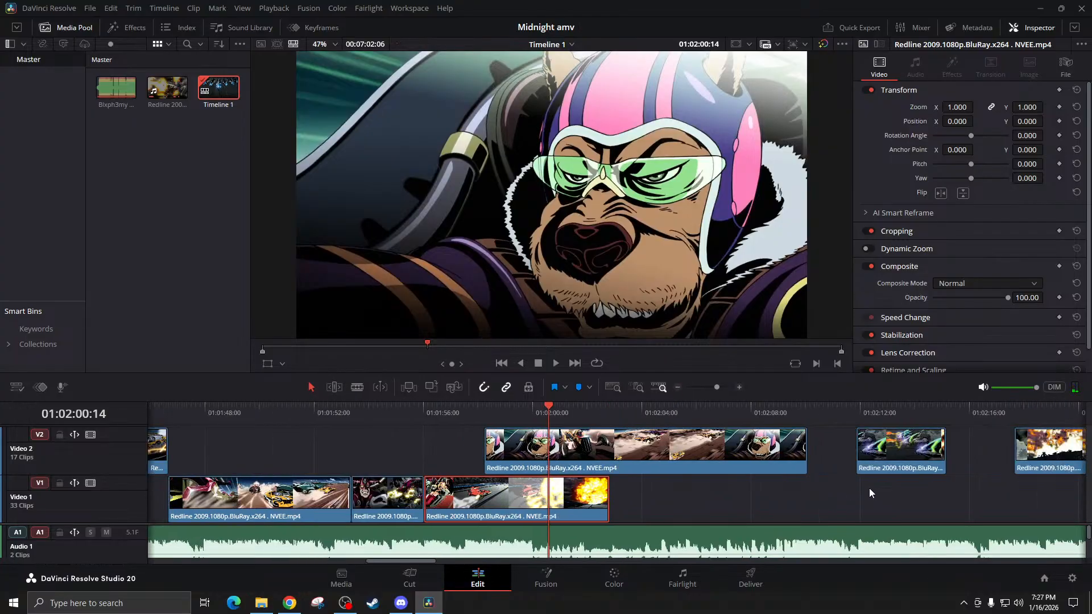
left_click(649, 417)
key("space")
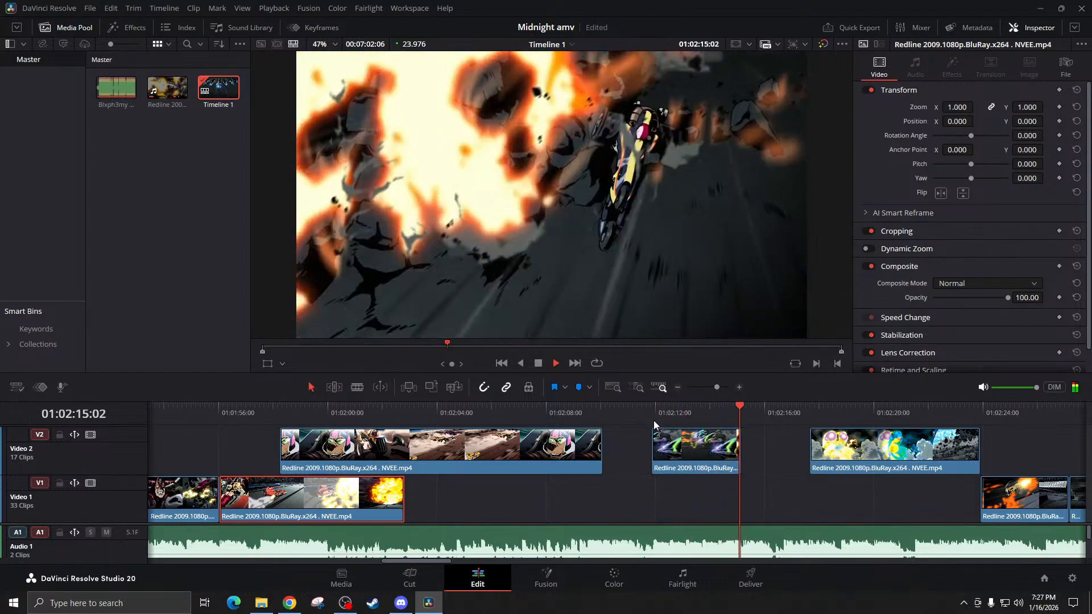
key("space")
scroll(780, 496, "right", 3)
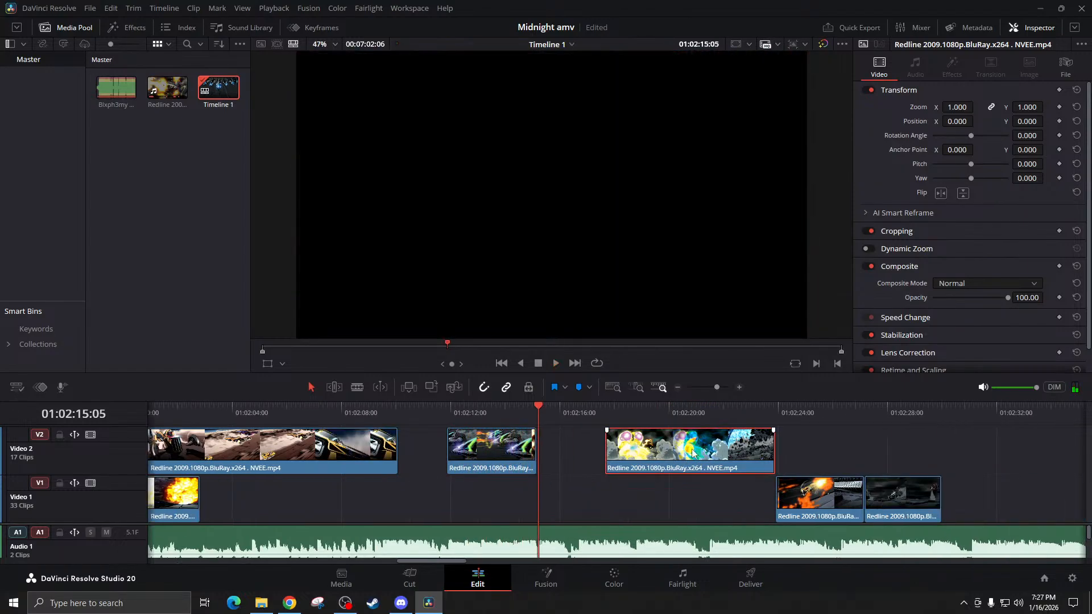
left_click_drag(700, 468, 636, 467)
scroll(704, 483, "right", 10)
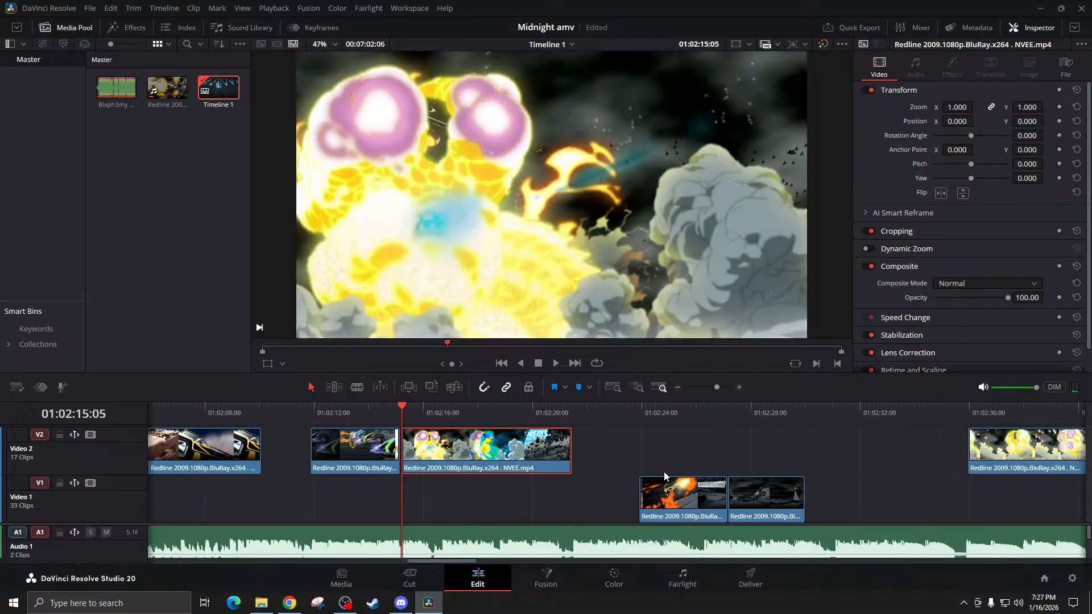
Move the last two Video 1 clips earlier, the blue-light clip to about 01:02:45 and the fiery clip to about 01:02:41
scroll(834, 503, "right", 5)
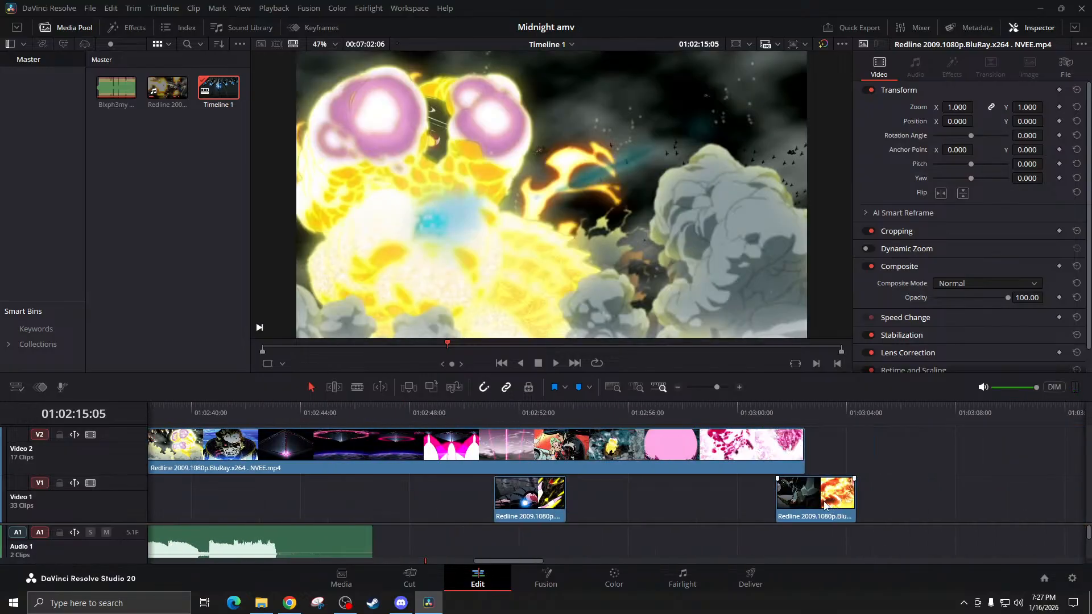
left_click_drag(521, 503, 360, 503)
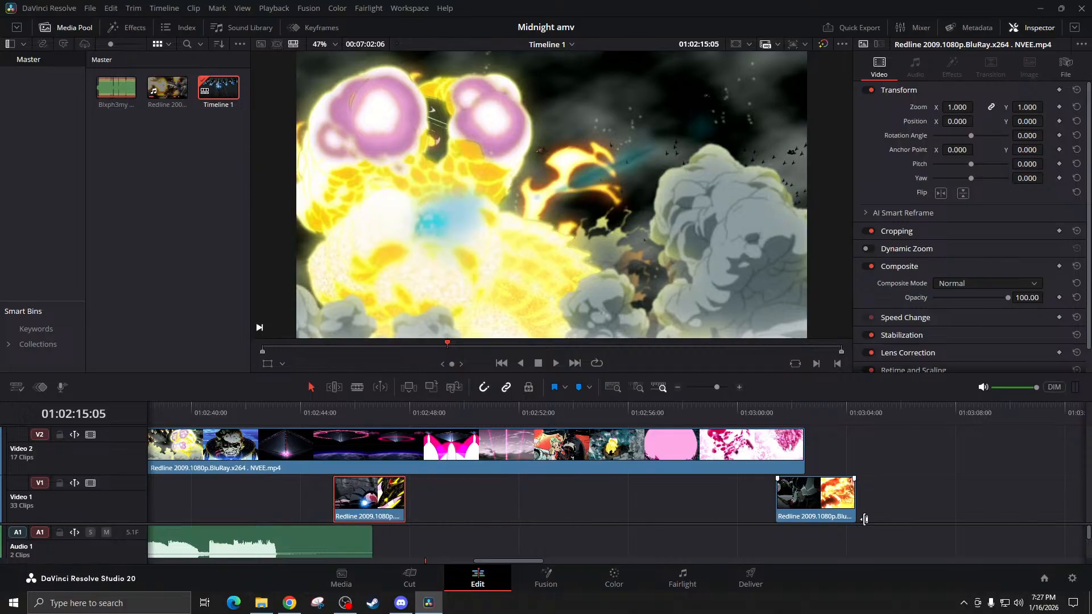
left_click_drag(794, 508, 249, 507)
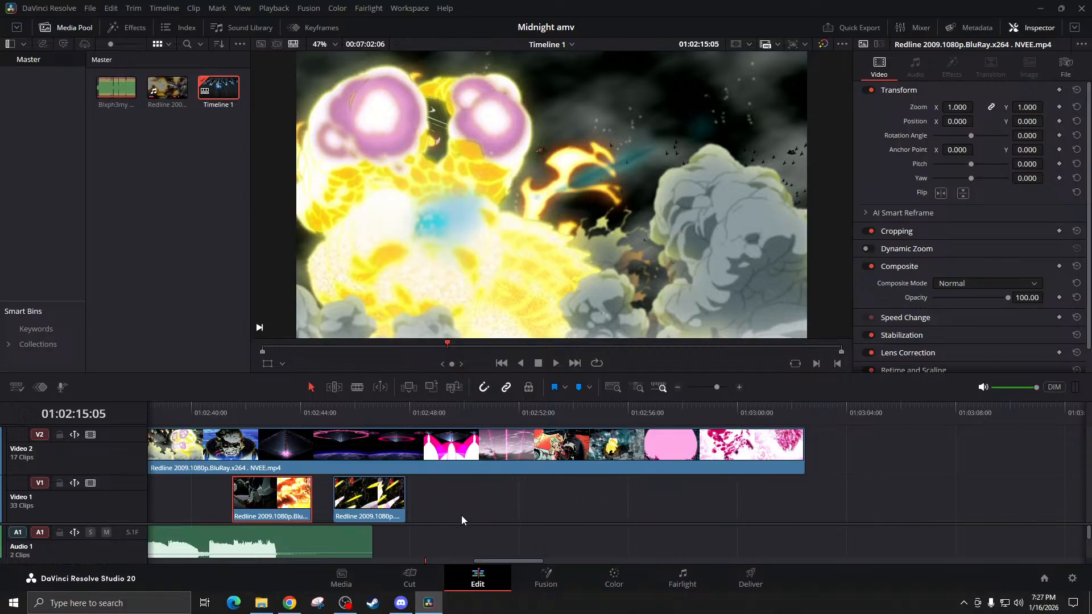
Move the fiery Video 1 clip further back to start at about 01:02:20, ahead of the orange-flame clip
scroll(577, 538, "left", 5)
scroll(578, 538, "left", 3)
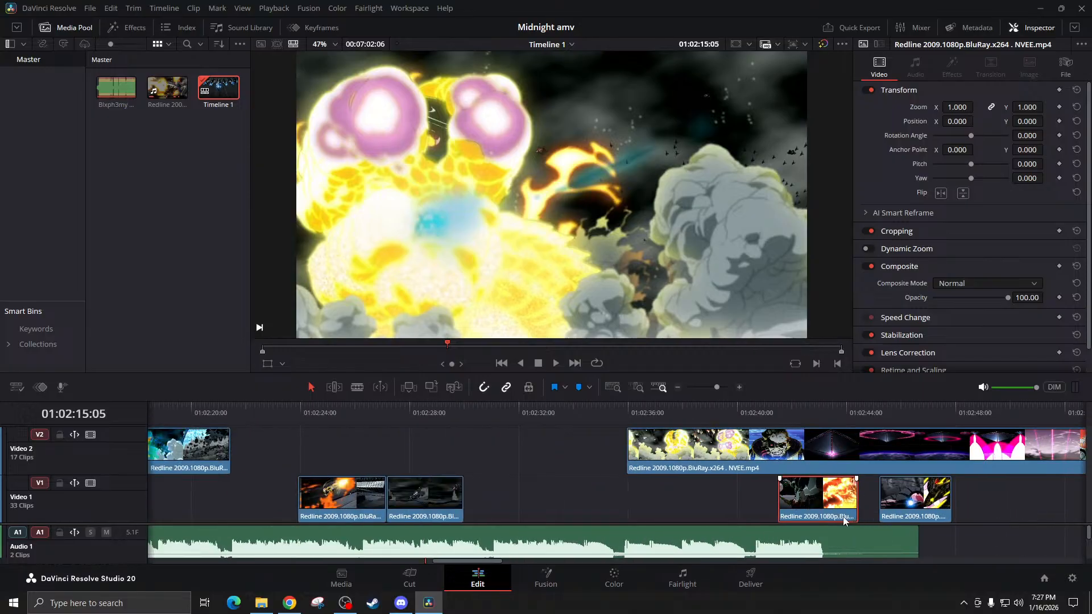
left_click_drag(853, 509, 278, 509)
scroll(385, 517, "left", 2)
scroll(384, 518, "left", 3)
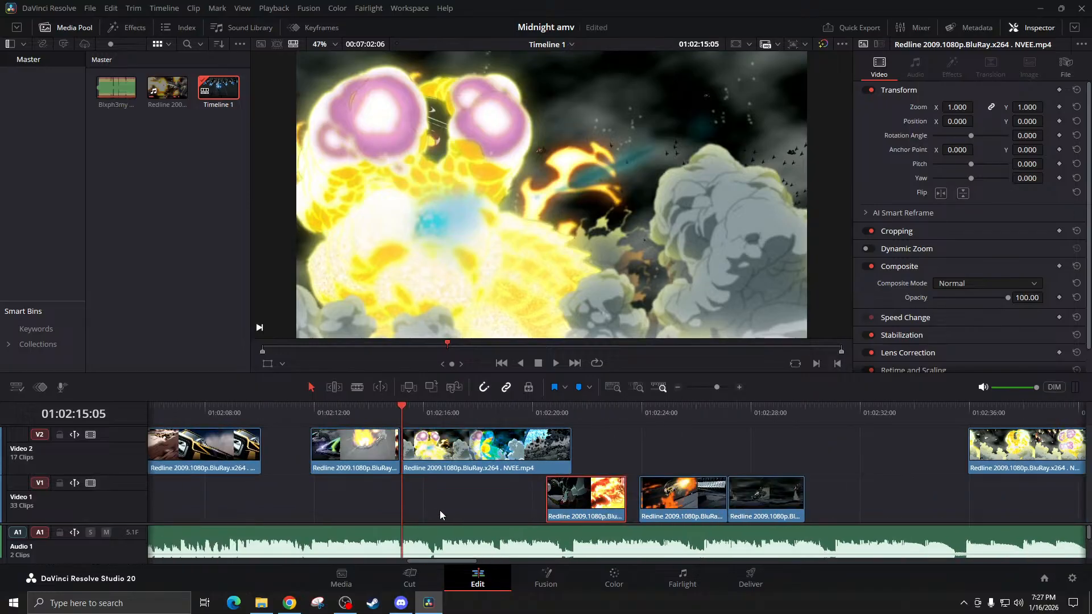
Bring the blue-light Video 1 clip back to about 01:02:05, beneath the long racing clip on Video 2
scroll(439, 513, "left", 1)
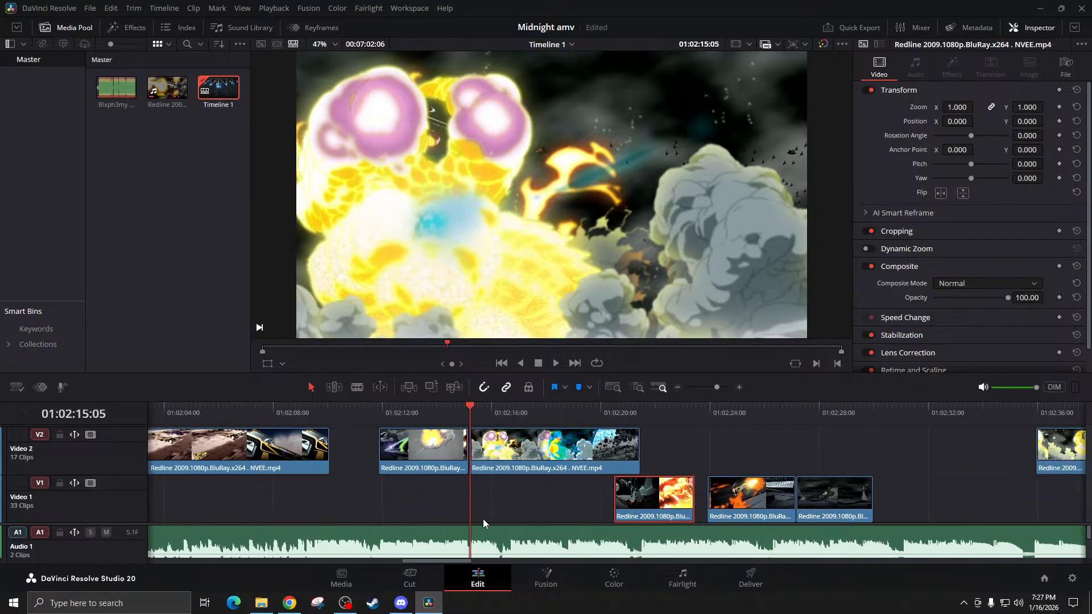
left_click(677, 387)
left_click(677, 387)
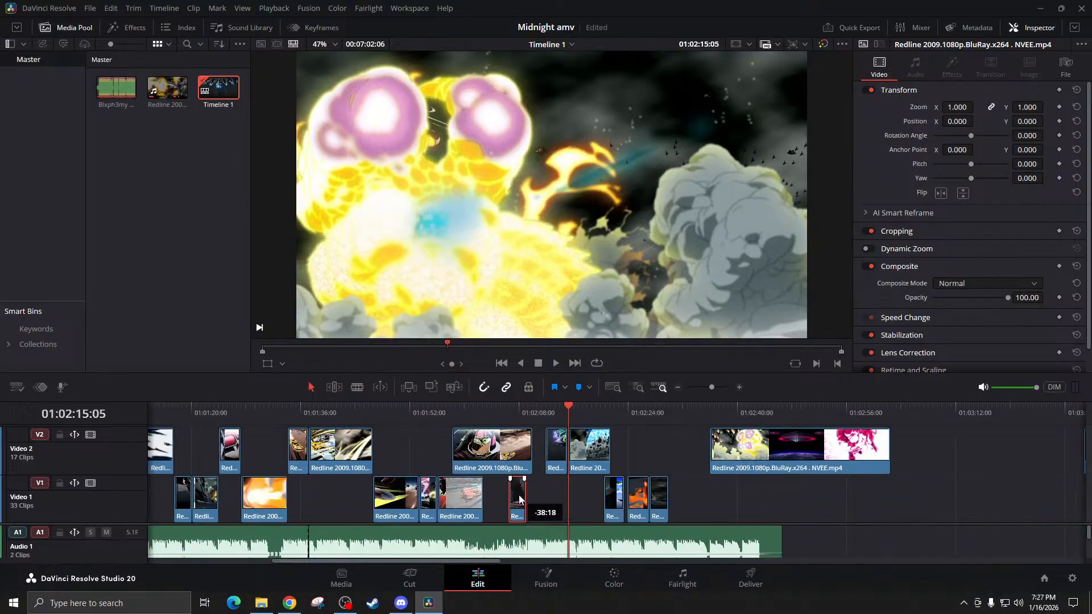
left_click_drag(512, 496, 511, 496)
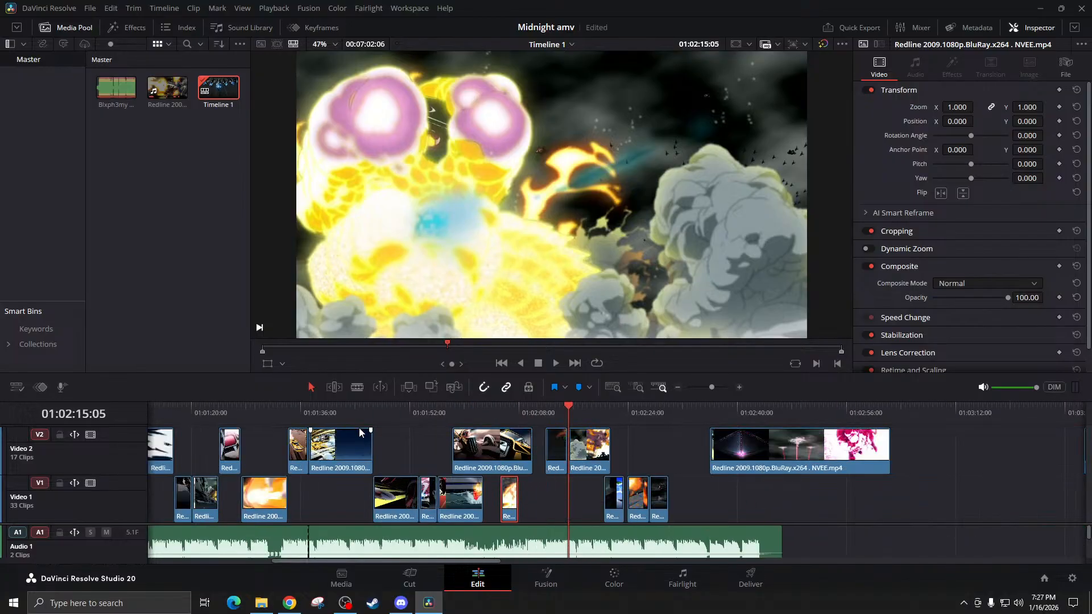
Shift the blue-light Video 1 clip 04:19 later so it starts exactly where the long racing clip on Video 2 ends
left_click(372, 412)
left_click(739, 388)
left_click(739, 389)
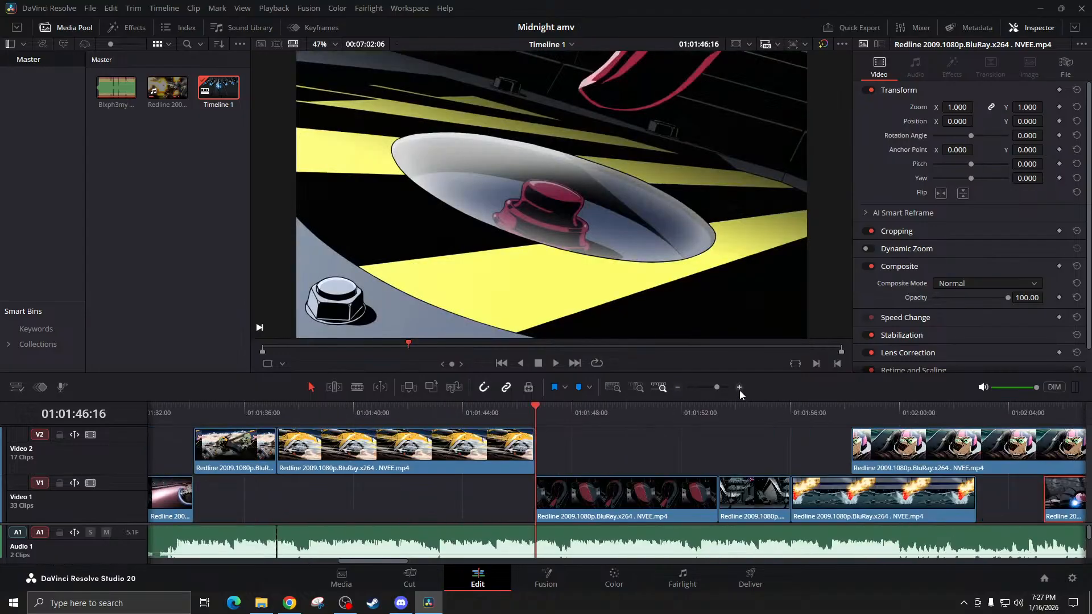
left_click(739, 389)
scroll(711, 498, "right", 5)
scroll(709, 498, "right", 8)
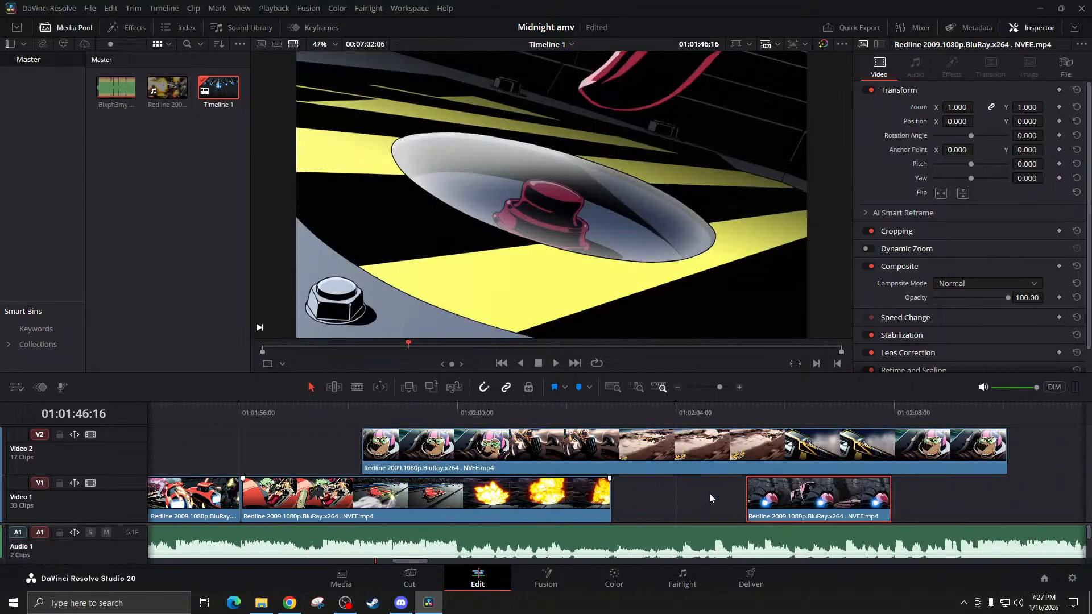
left_click_drag(641, 501, 898, 504)
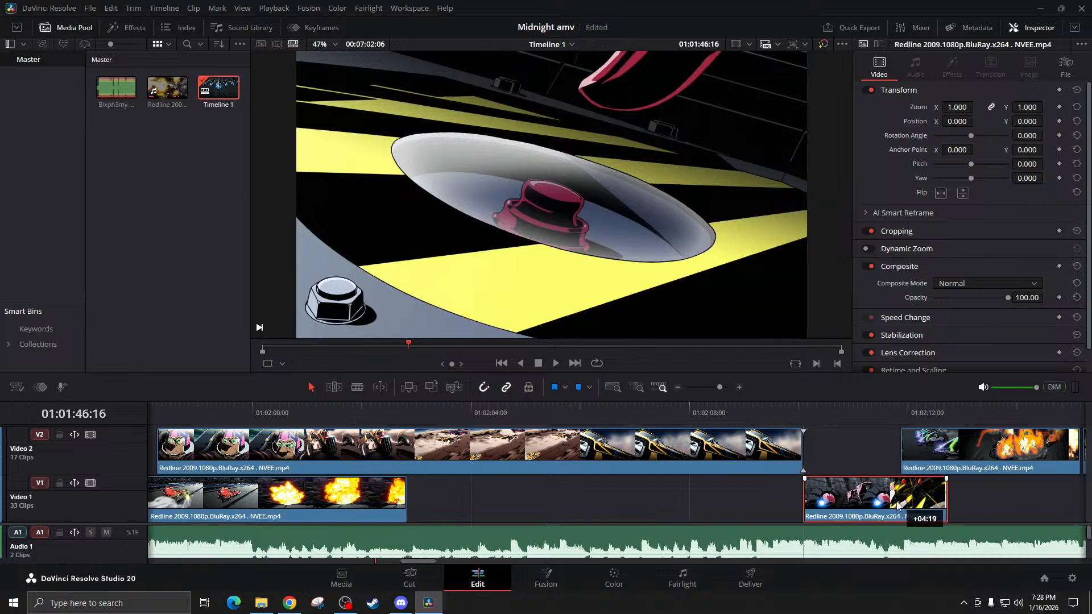
Enlarge the viewer area and play the whole edit from 01:00:00:00 to about 01:02:10
left_click(677, 388)
left_click(677, 388)
left_click(677, 388)
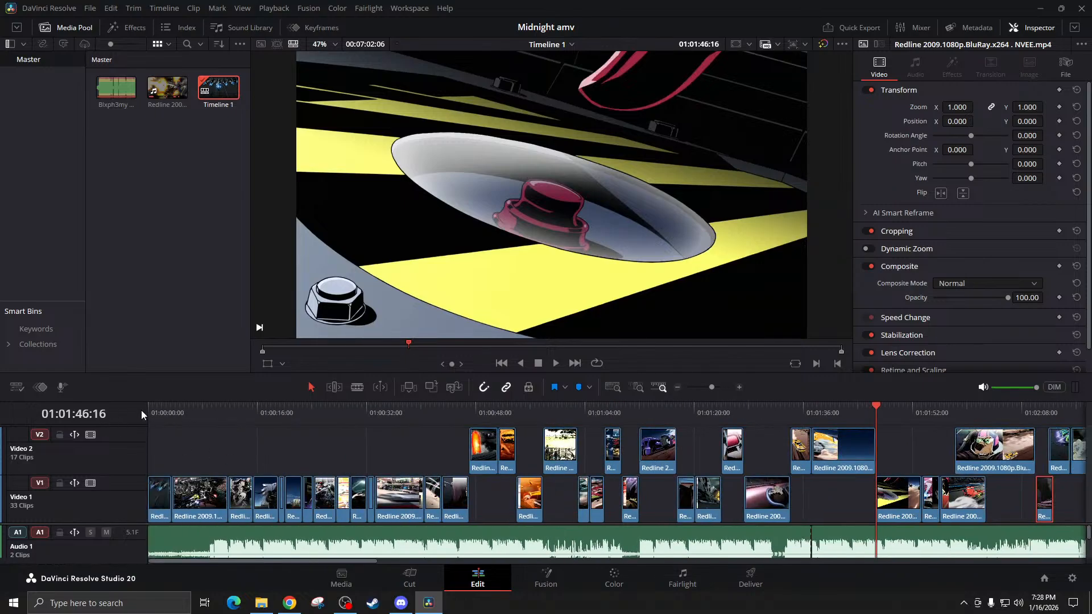
left_click(149, 412)
left_click_drag(348, 374, 354, 563)
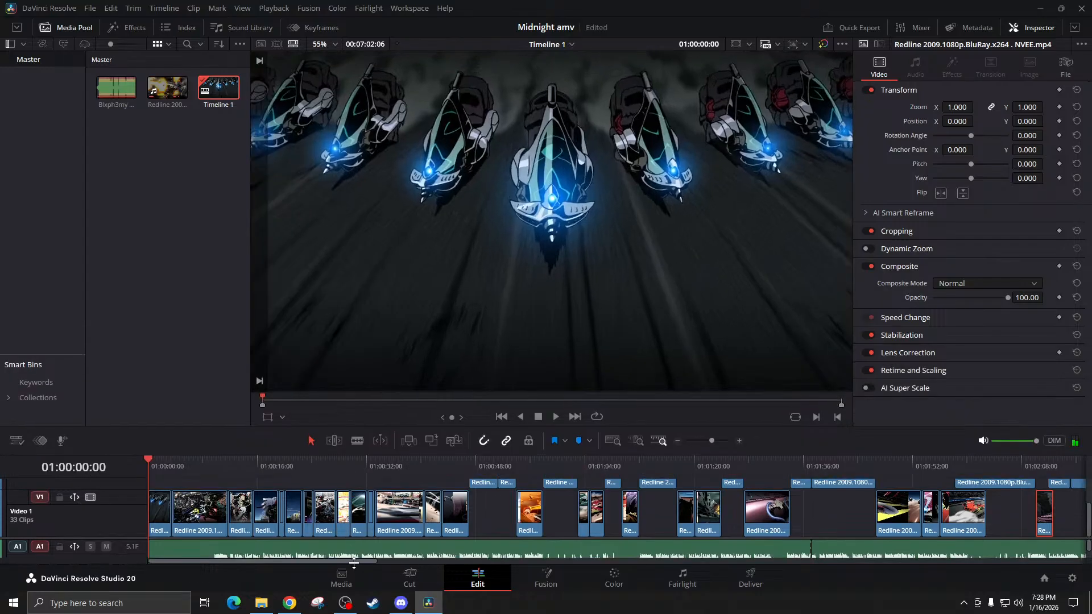
key("space")
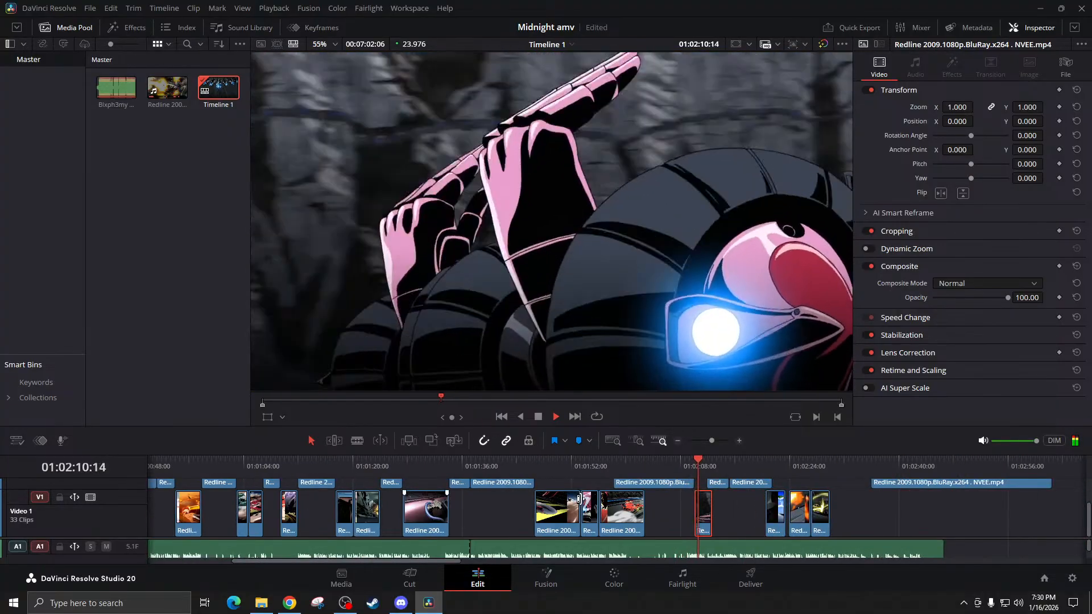
key("space")
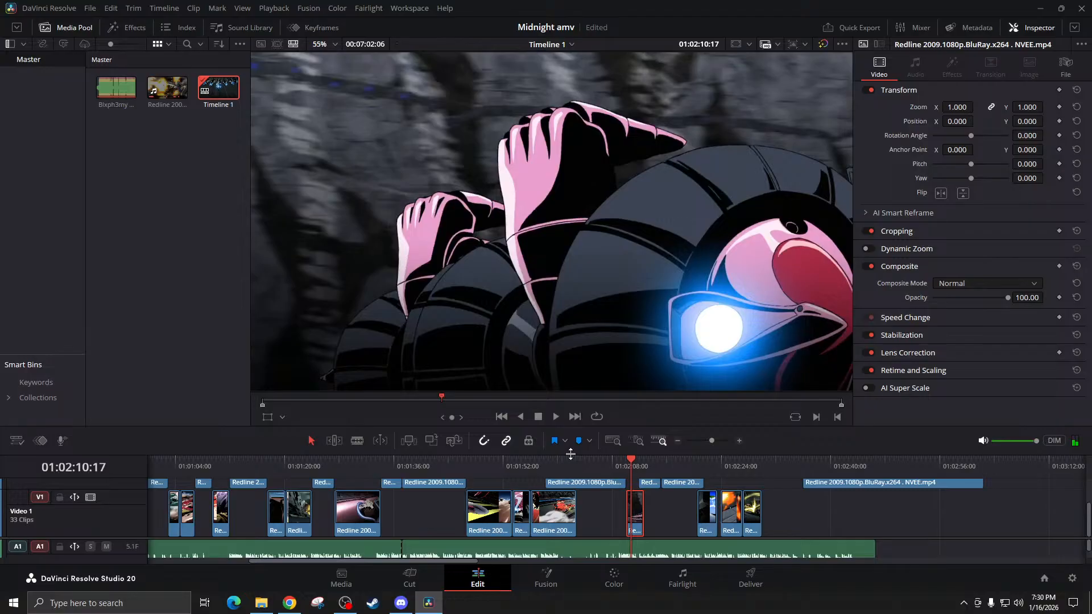
Move the long last clip on Video 2 about 6 seconds earlier, to start at about 01:02:30
left_click(544, 462)
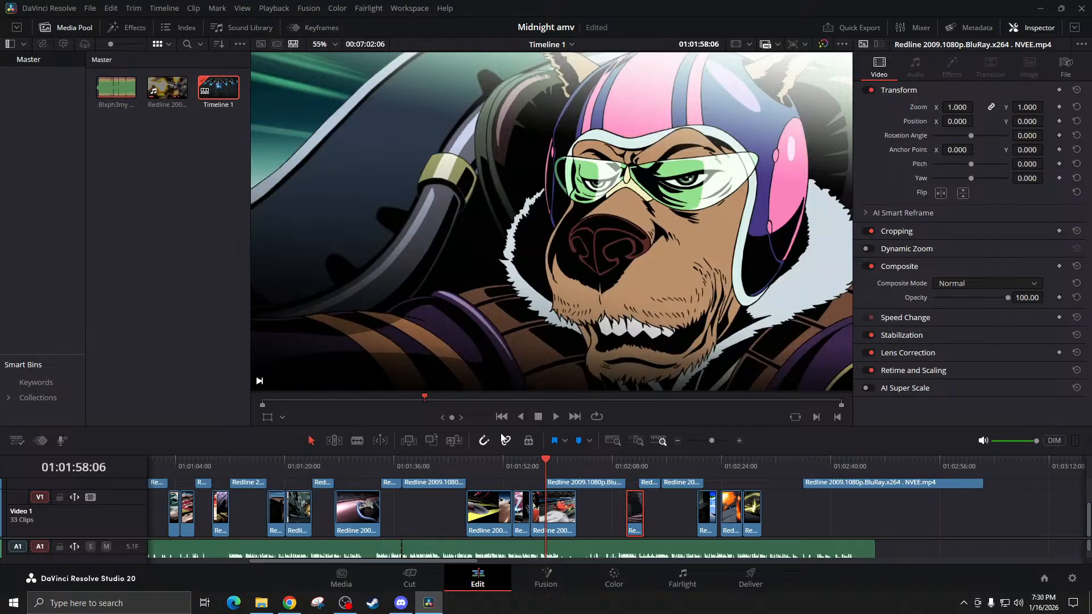
left_click_drag(831, 485, 791, 487)
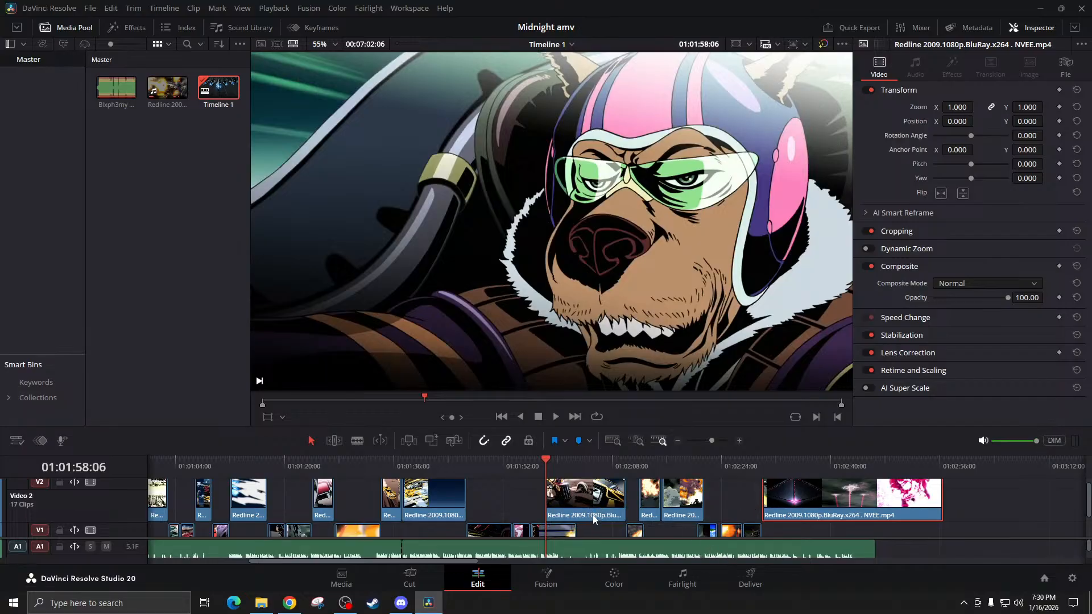
Play back the red-car clip and its transition into the Video 2 racing clip from 01:01:56:01
left_click(532, 465)
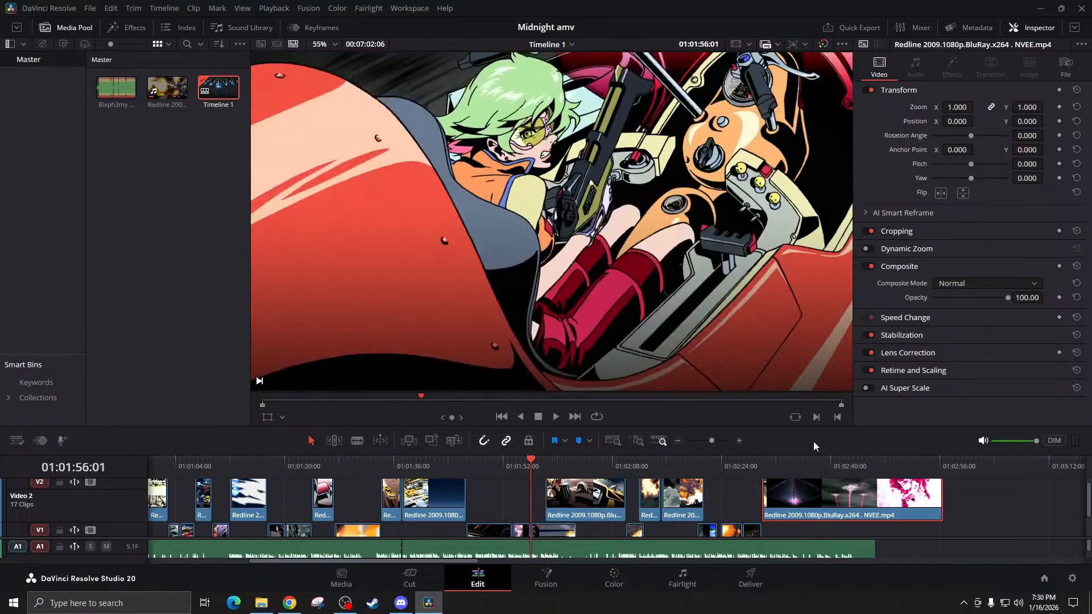
left_click(739, 441)
left_click(739, 441)
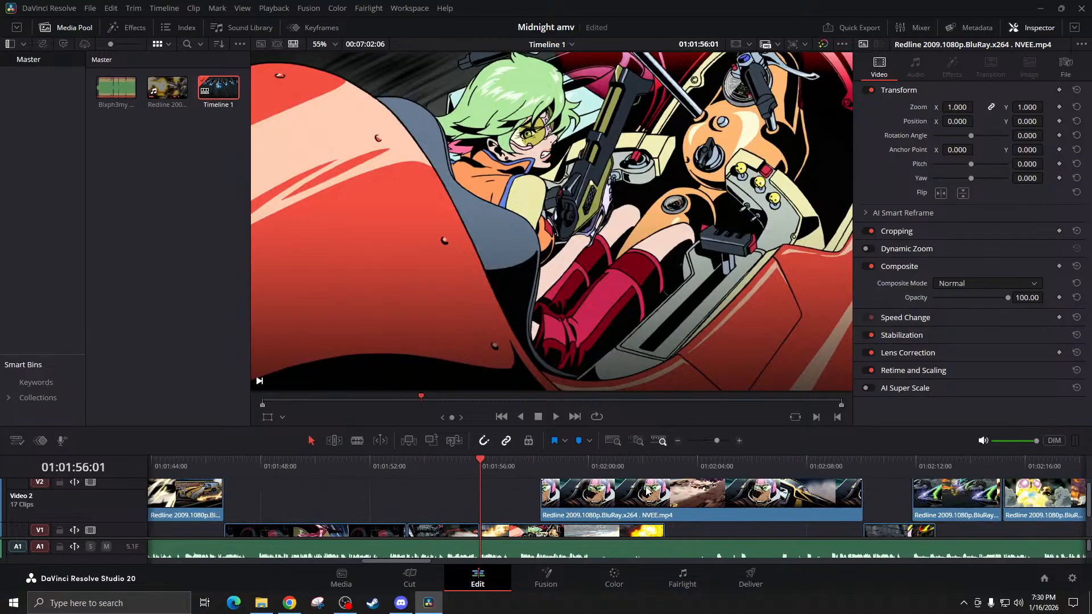
key("space")
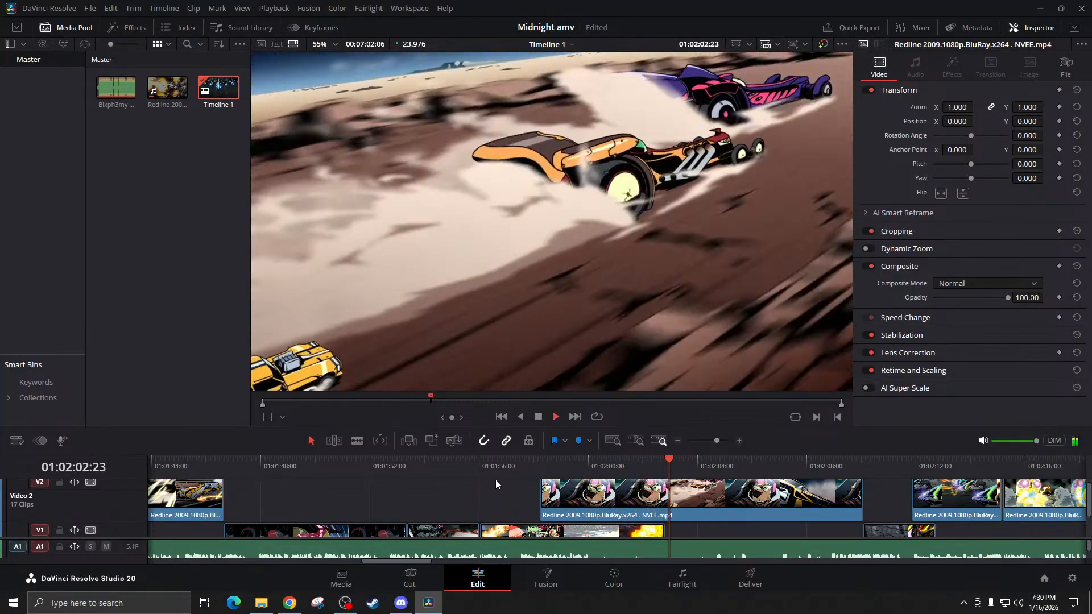
key("space")
scroll(614, 508, "left", 3)
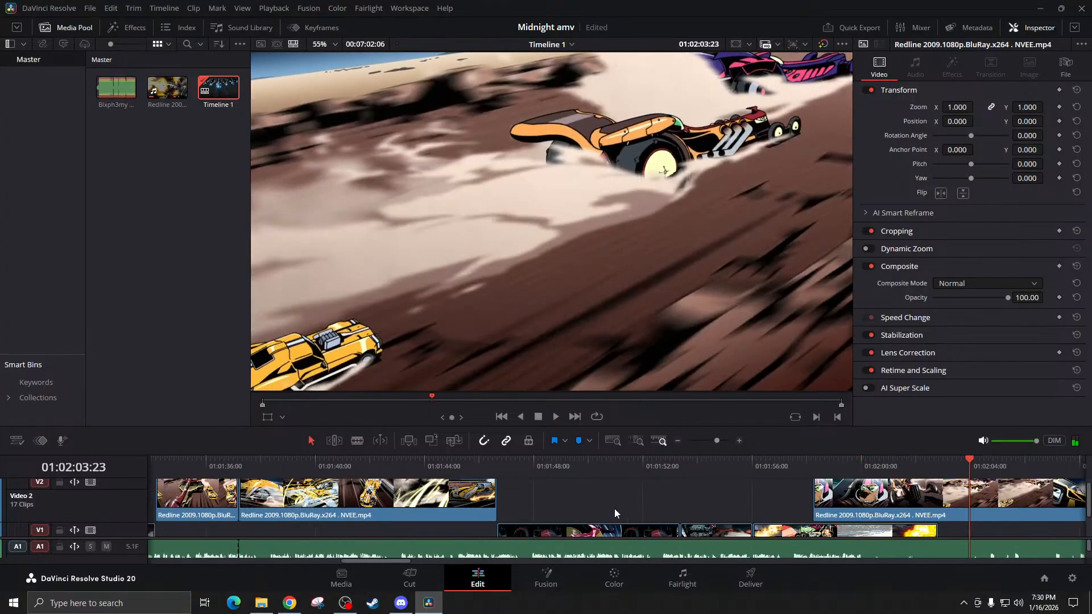
scroll(721, 508, "right", 6)
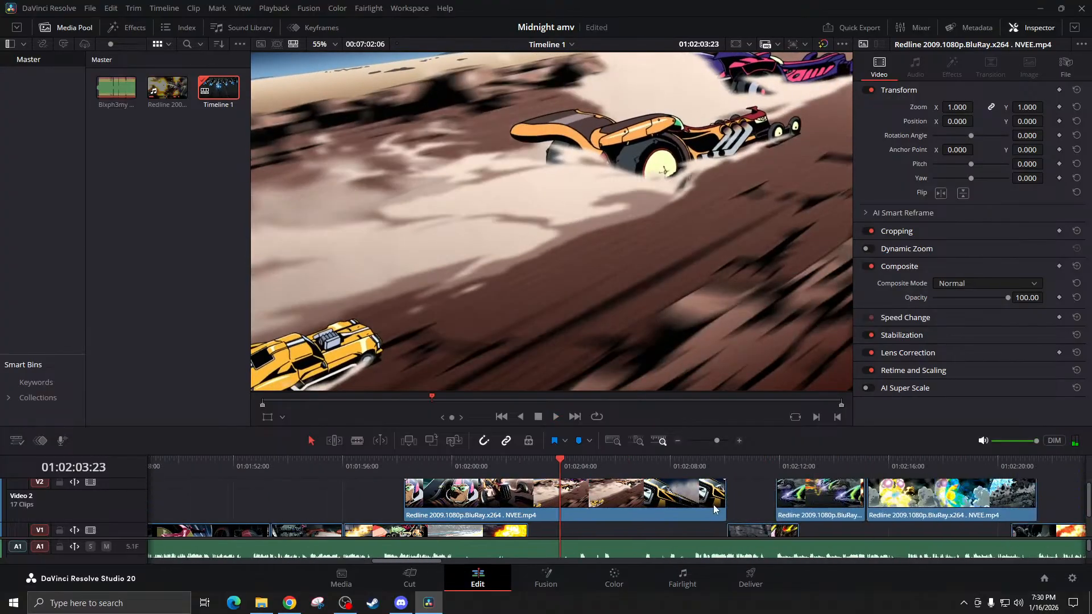
Play back from the end of the long Video 2 racing clip into the motorbike clip at about 01:02:14
left_click(726, 467)
scroll(733, 477, "right", 3)
key("space")
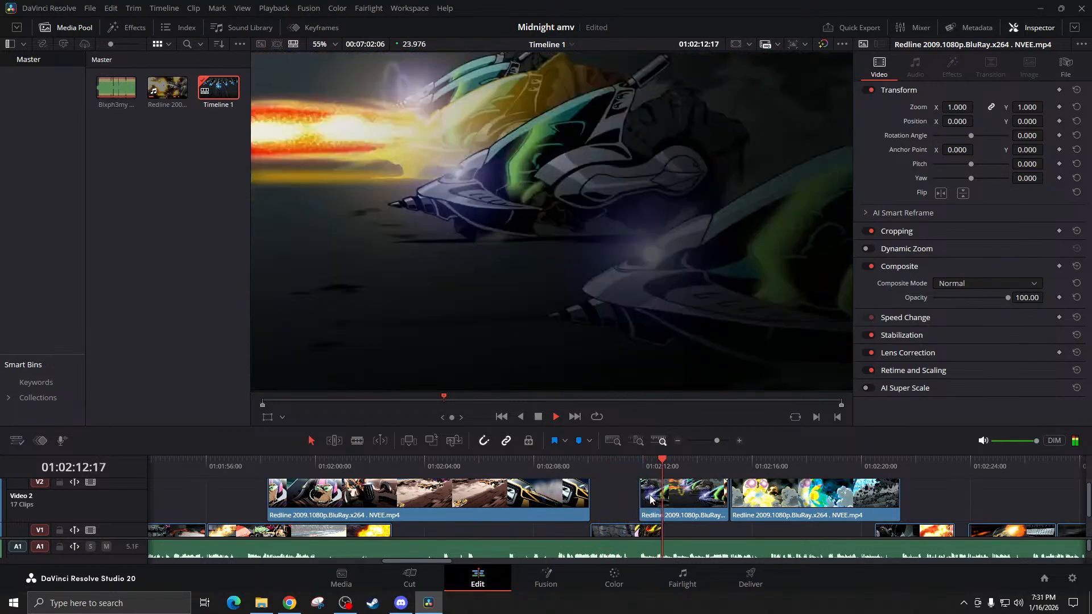
key("space")
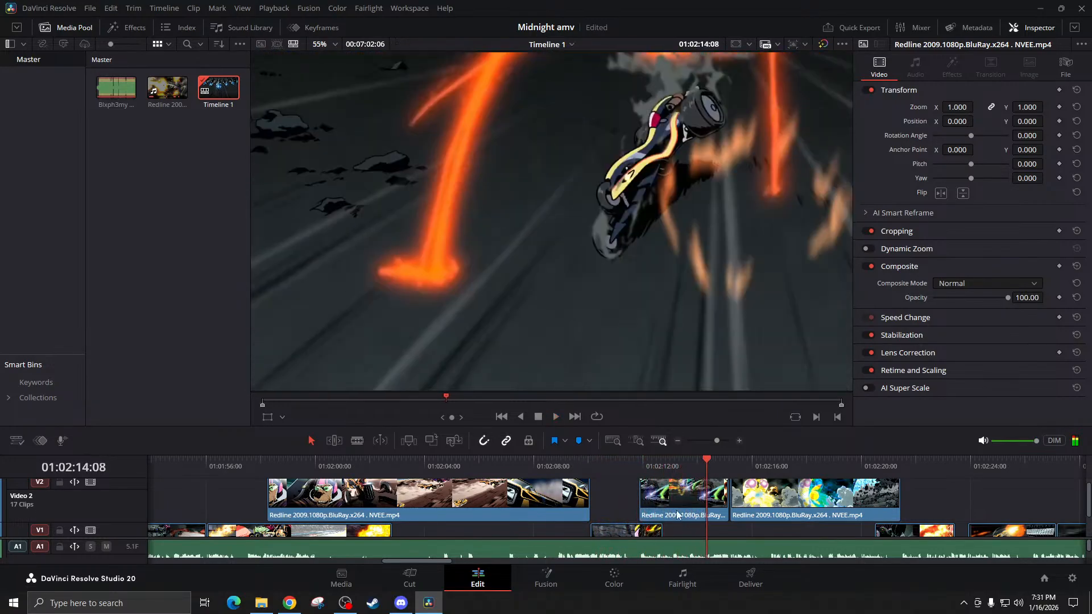
Move the Video 2 explosion clip to about 01:02:17:16 and the motorbike clip to about 01:02:12:04, and preview the motorbike clip
left_click_drag(780, 510, 847, 511)
left_click_drag(706, 511, 714, 509)
left_click(643, 462)
key("space")
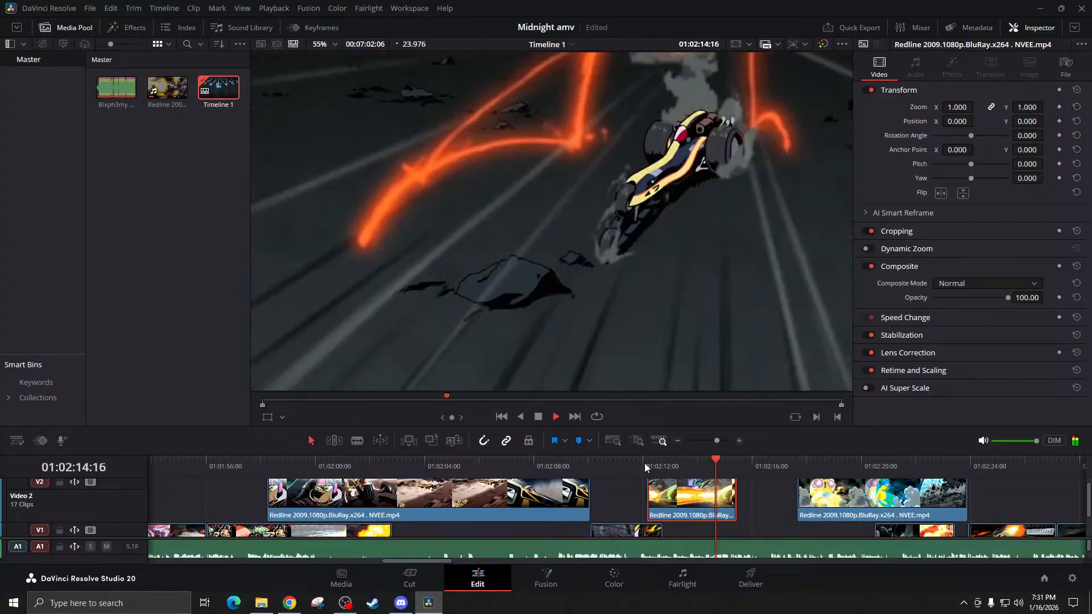
key("space")
Nudge the motorbike clip on Video 2 one frame later
left_click(739, 441)
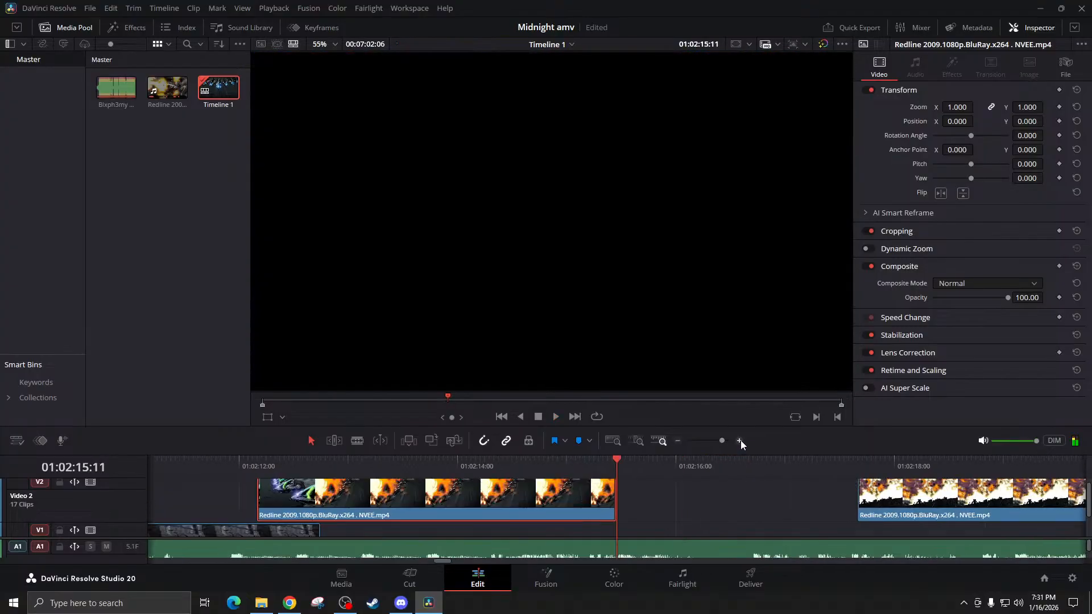
scroll(458, 540, "left", 2)
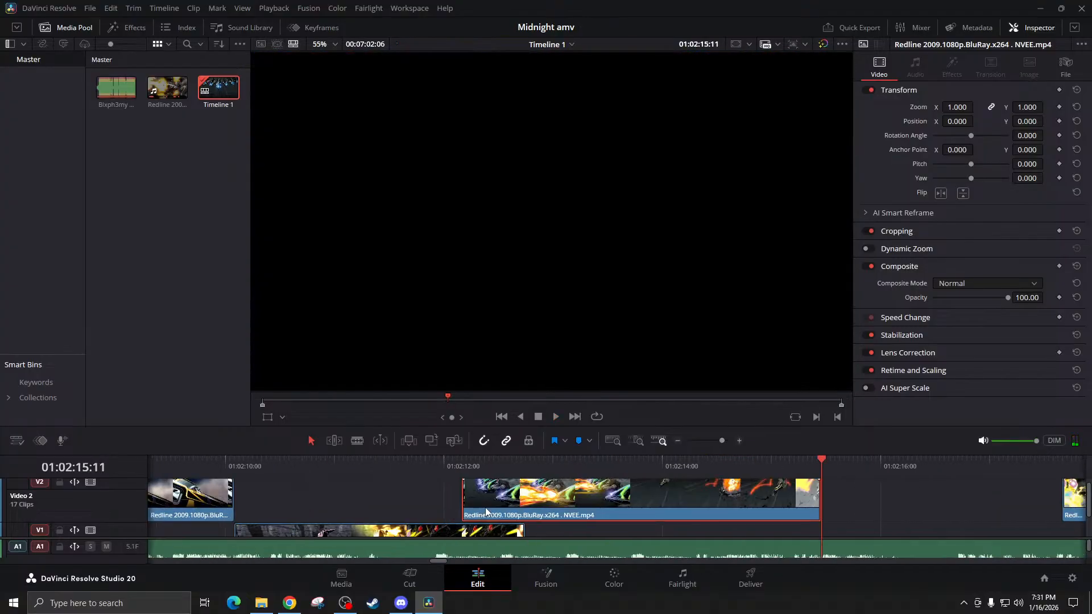
left_click(740, 439)
left_click(740, 439)
left_click(741, 439)
left_click_drag(568, 508, 605, 504)
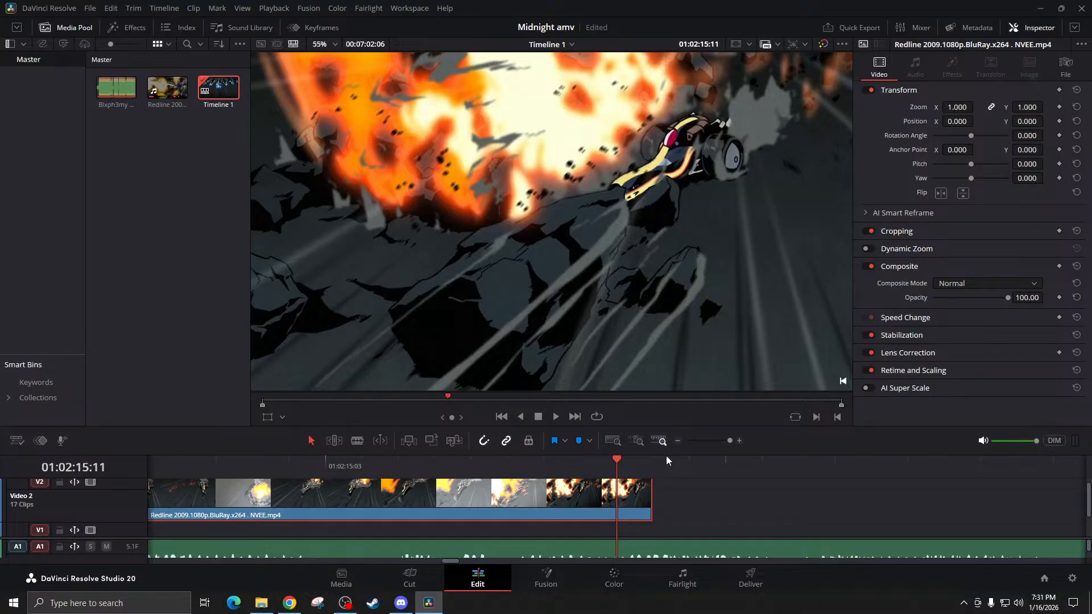
Play back the blue-light clip's transition into the motorbike clip from before 01:02:12
left_click(678, 440)
left_click(679, 440)
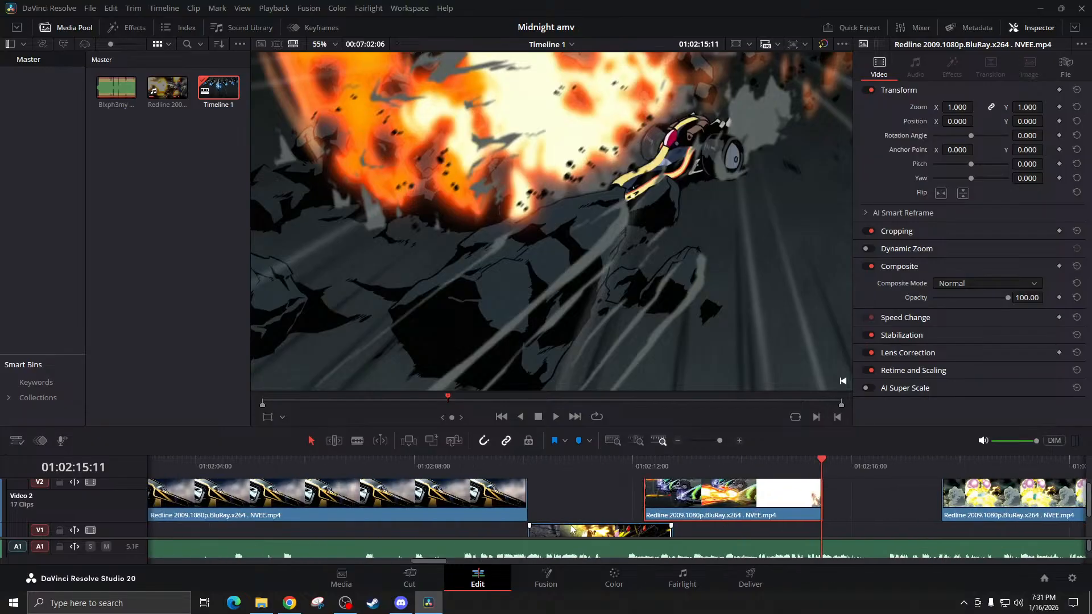
left_click(603, 468)
key("space")
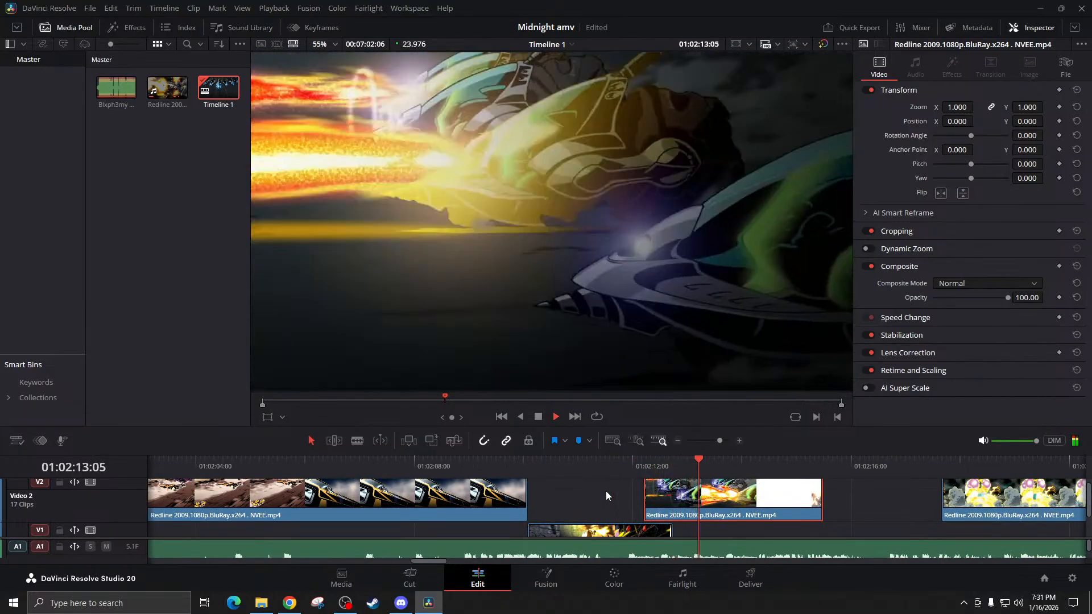
key("space")
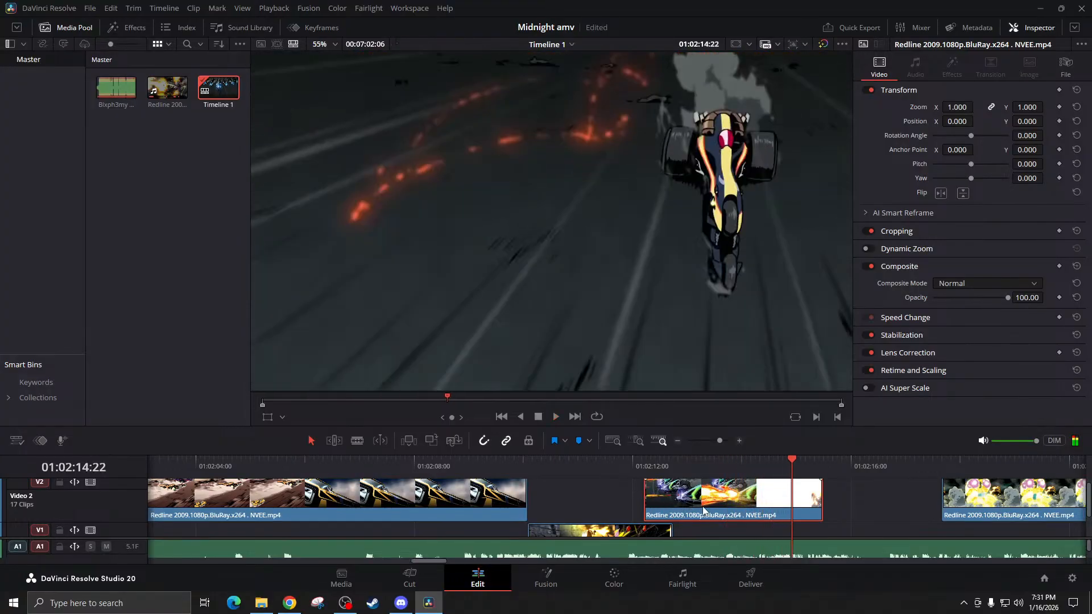
Move the motorbike clip about 3 frames earlier to start at 01:02:12:02, and replay its entrance
left_click_drag(699, 510, 693, 510)
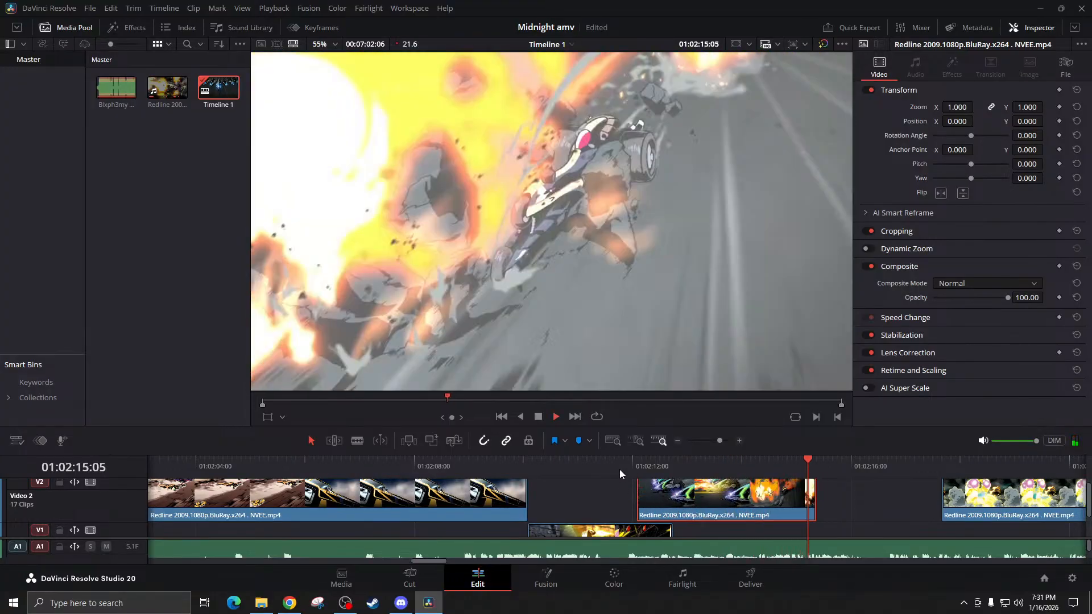
left_click(619, 469)
key("space")
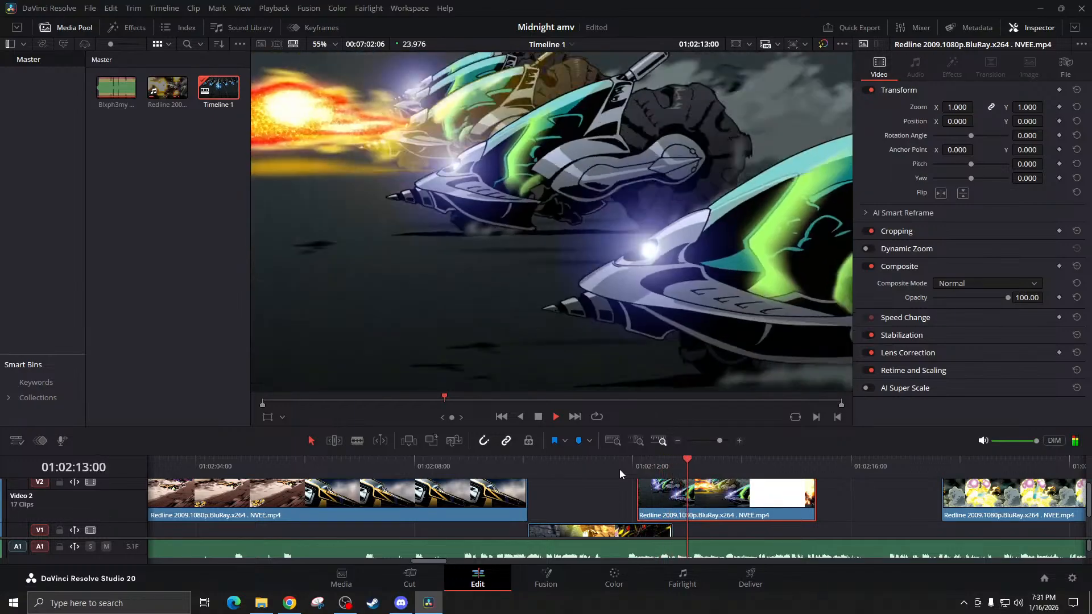
key("space")
Move the motorbike clip on Video 2 one frame later to start at 01:02:12:03, and replay its entrance
left_click(647, 465)
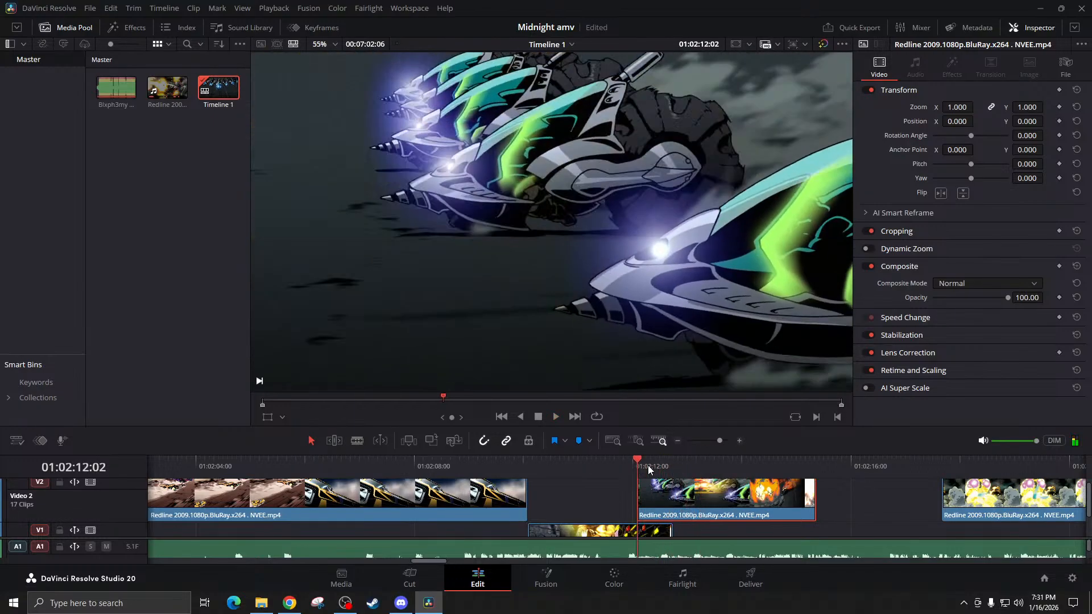
left_click(740, 442)
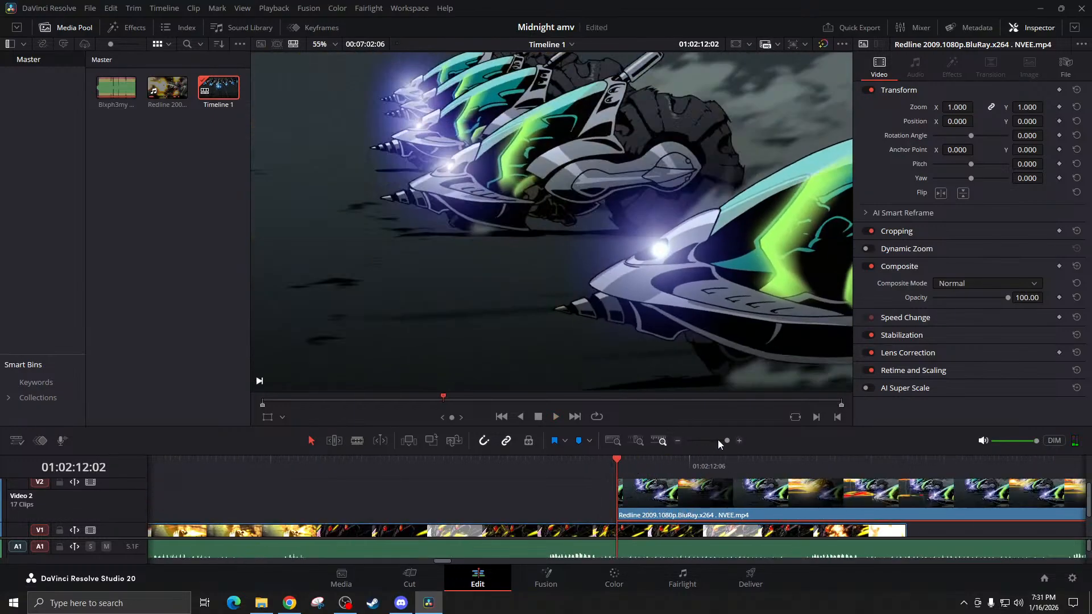
left_click(739, 441)
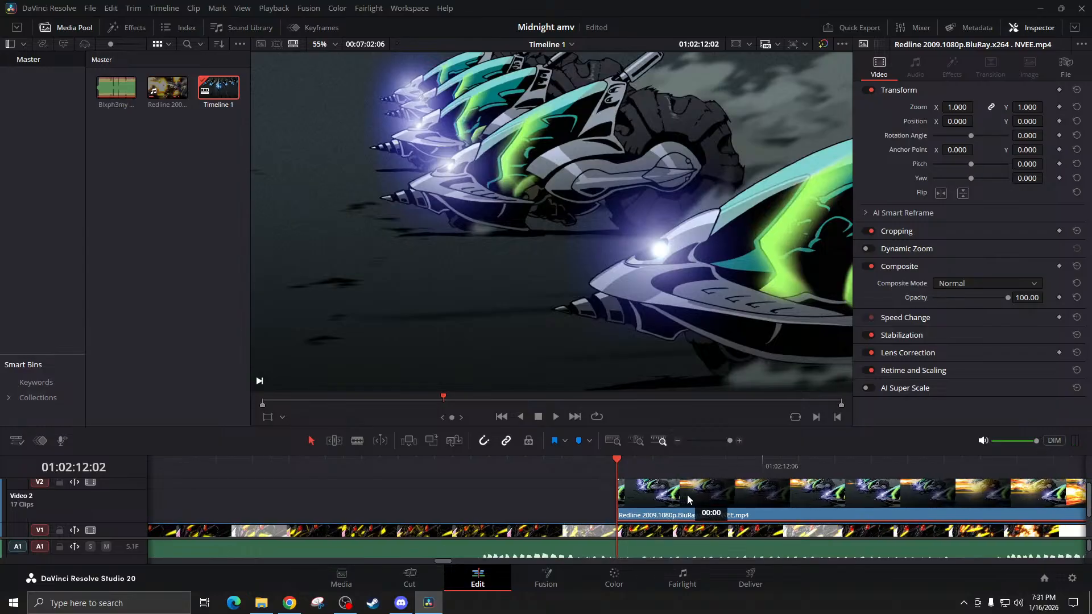
left_click_drag(698, 495, 710, 496)
left_click(574, 468)
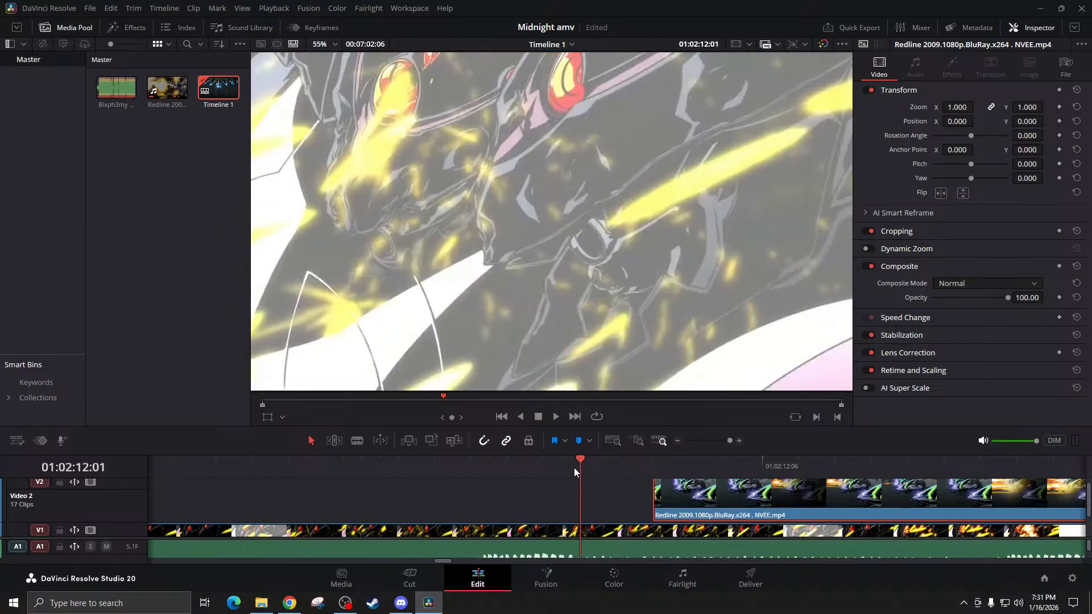
key("space")
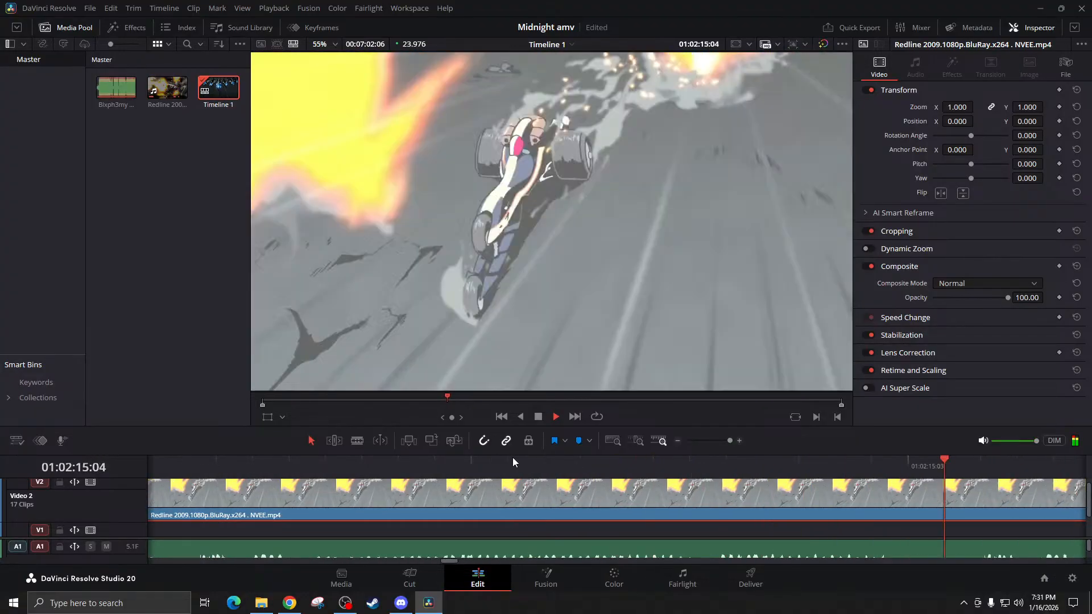
key("space")
Move the Video 2 explosion clip back against the motorbike clip's end, at about 01:02:15:10, and preview its opening
left_click(676, 440)
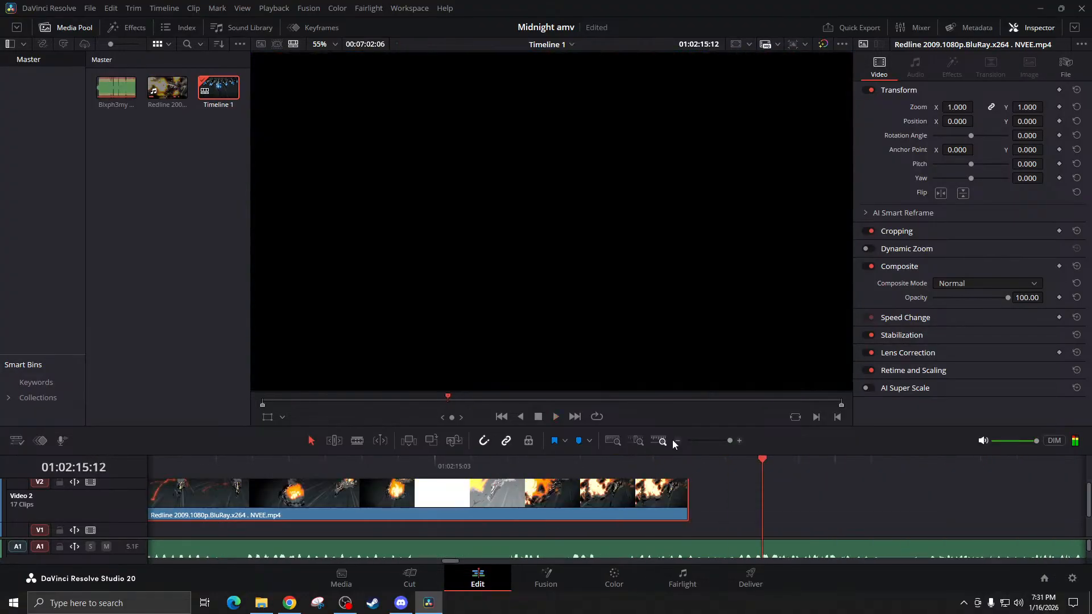
left_click(680, 441)
left_click(680, 442)
left_click(681, 442)
left_click(680, 442)
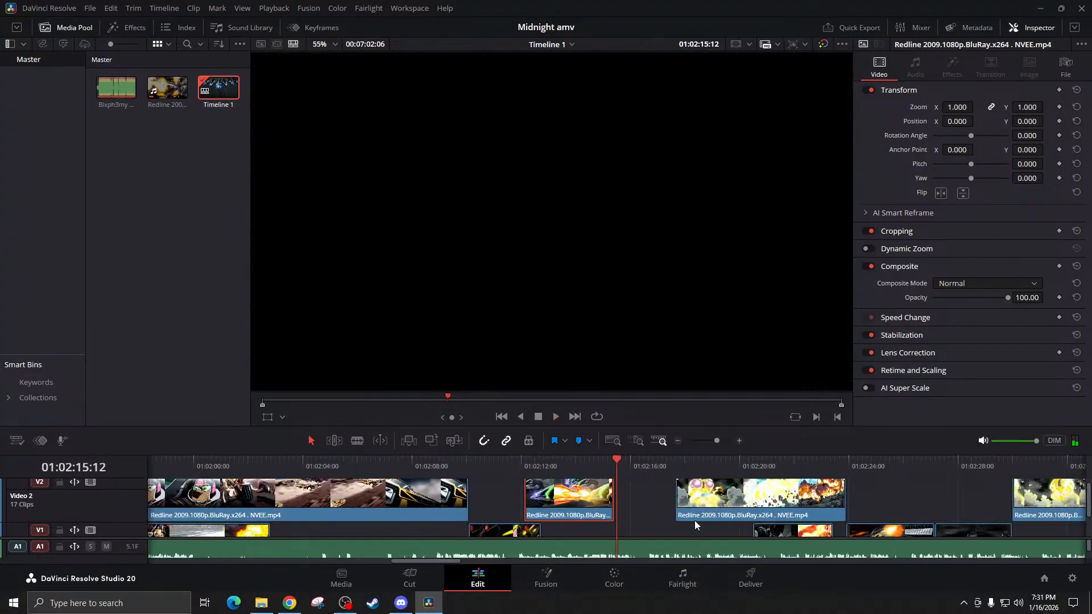
left_click_drag(732, 496, 661, 500)
left_click(738, 441)
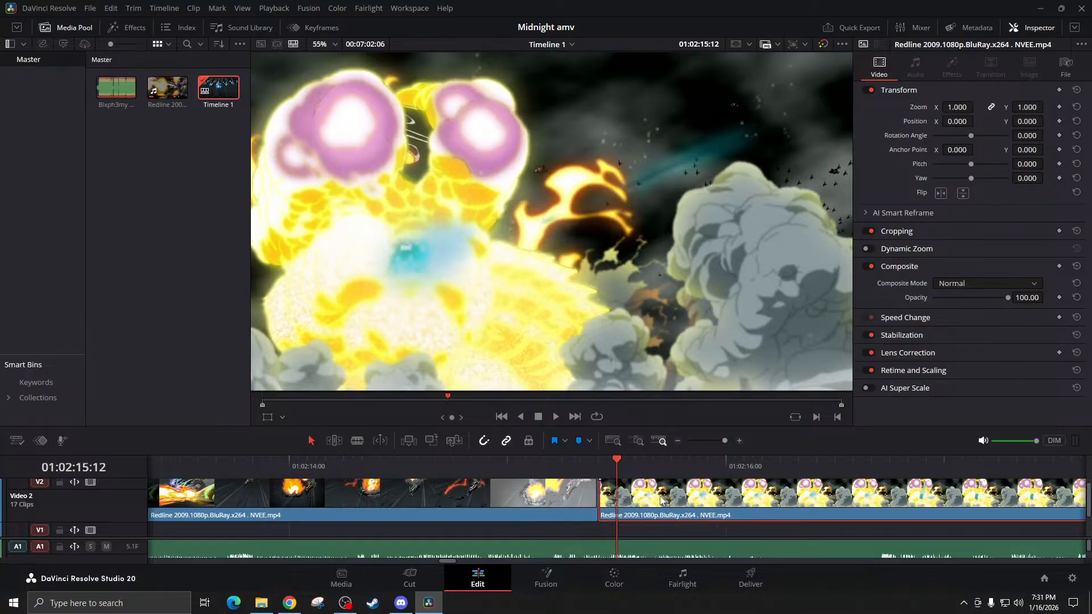
key("space")
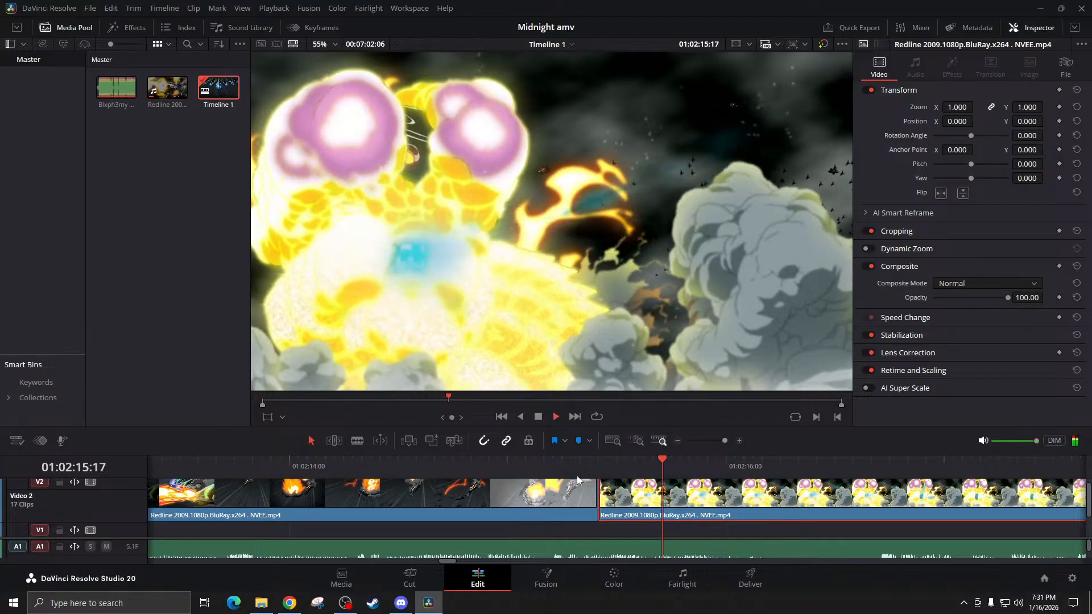
key("space")
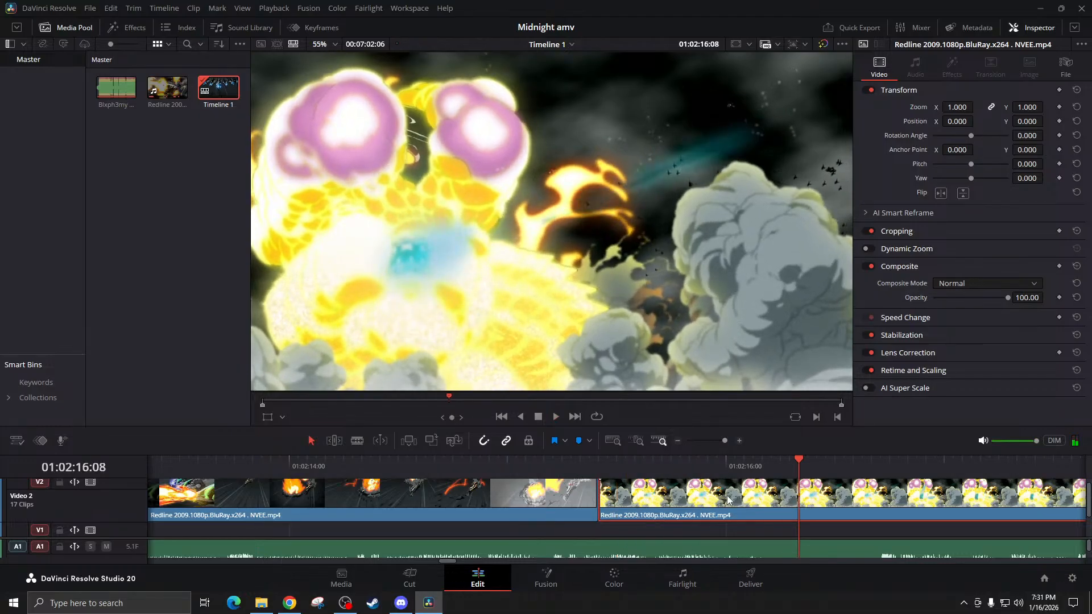
Cut away the explosion clip's opening before 01:02:16:08, move the remainder back against the motorbike clip, and preview it
key("ctrl+b")
key("BackSpace")
left_click_drag(869, 500, 669, 501)
left_click(588, 470)
key("space")
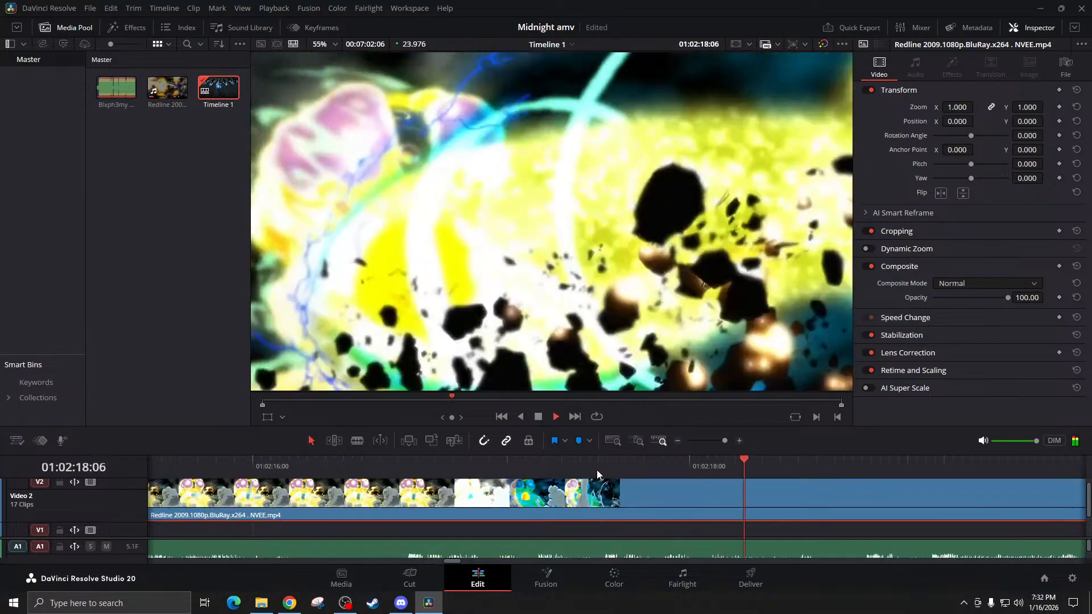
key("space")
Remove the explosion clip's opening before 01:02:15:19, close the gap to the motorbike clip, and play through to the fiery Video 1 shot
left_click(678, 442)
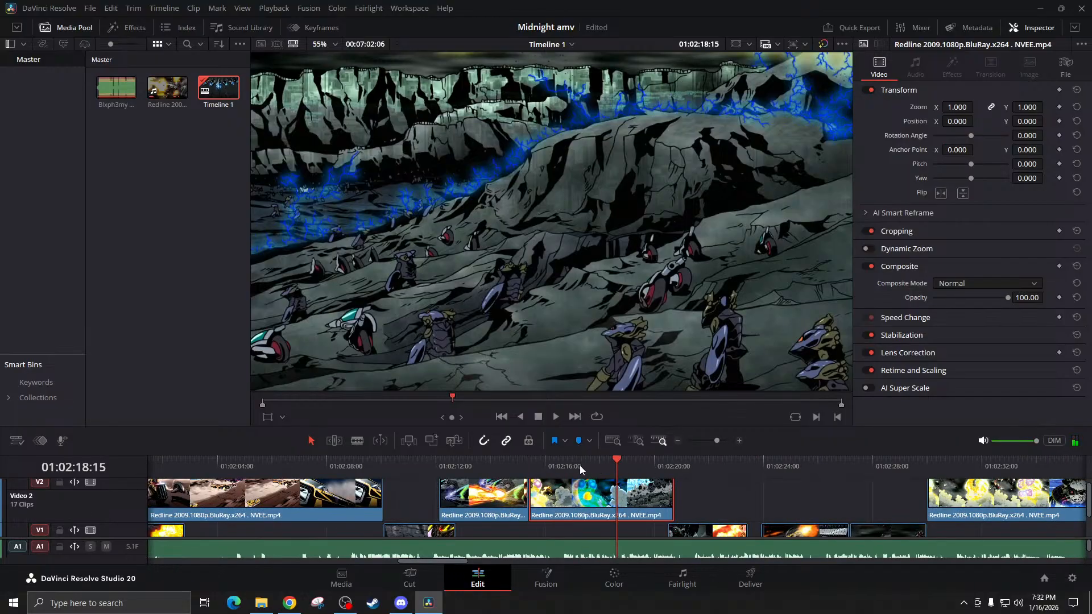
left_click_drag(572, 465, 539, 465)
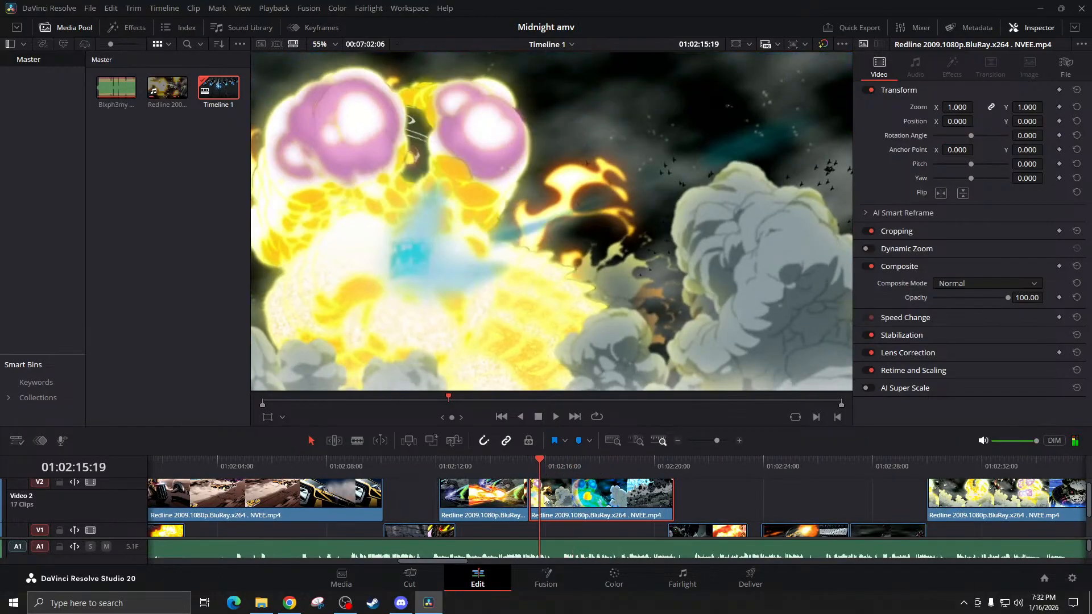
key("ctrl+b")
left_click_drag(560, 503, 551, 502)
scroll(626, 509, "right", 3)
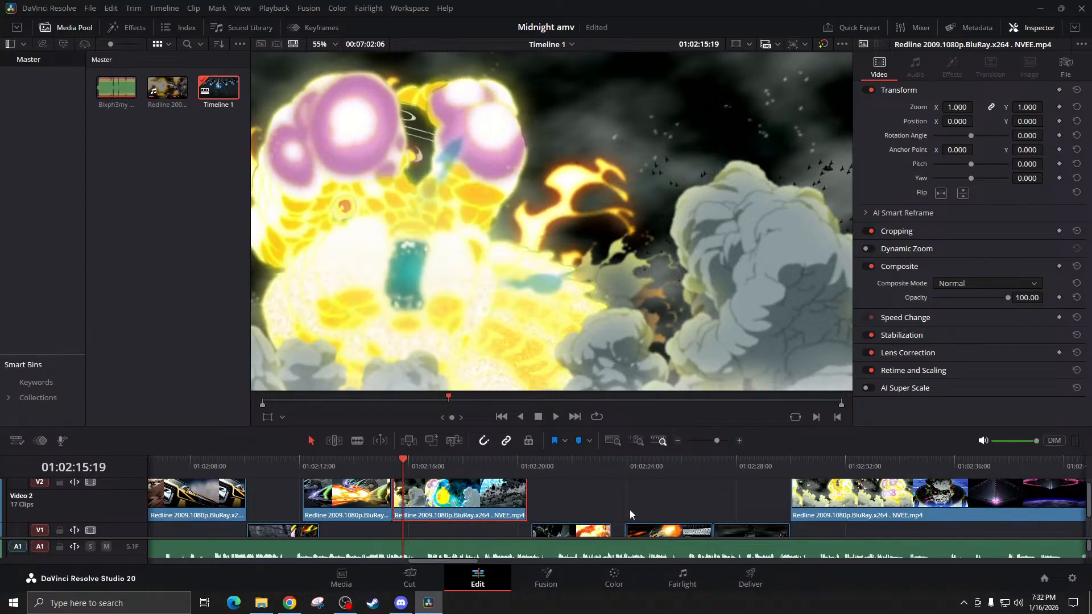
left_click(385, 472)
key("space")
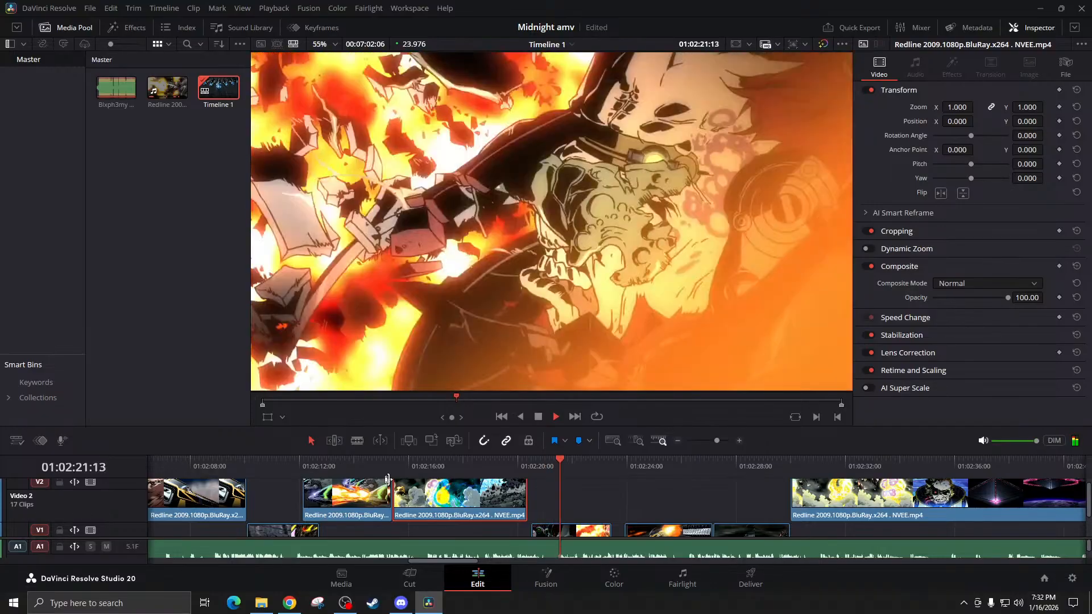
key("space")
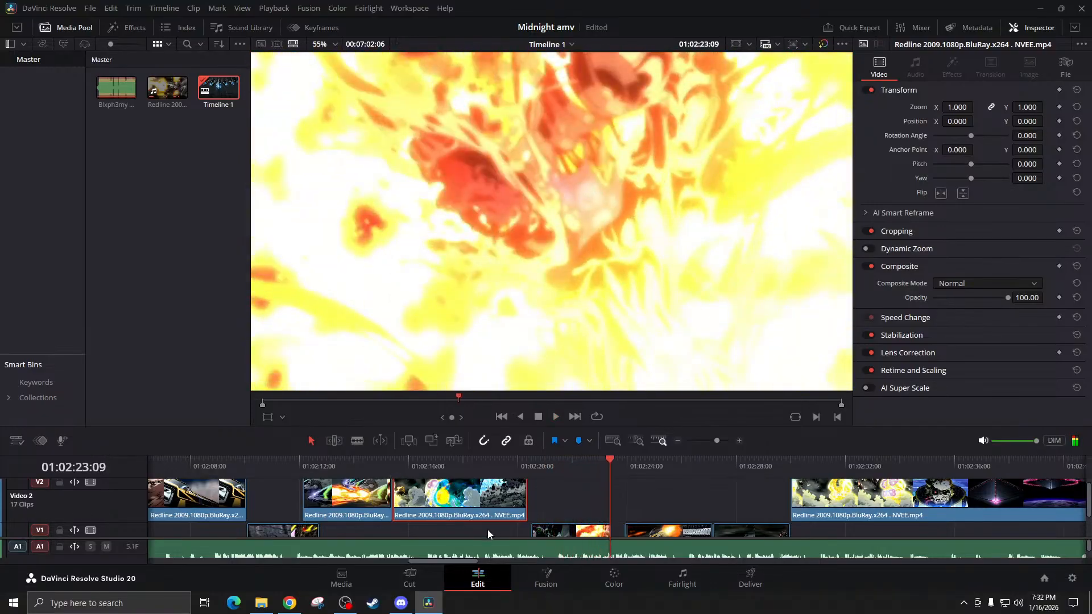
Move the fiery Video 1 clip 3 frames earlier to meet the explosion clip's end, and replay the sequence
left_click_drag(541, 533, 538, 533)
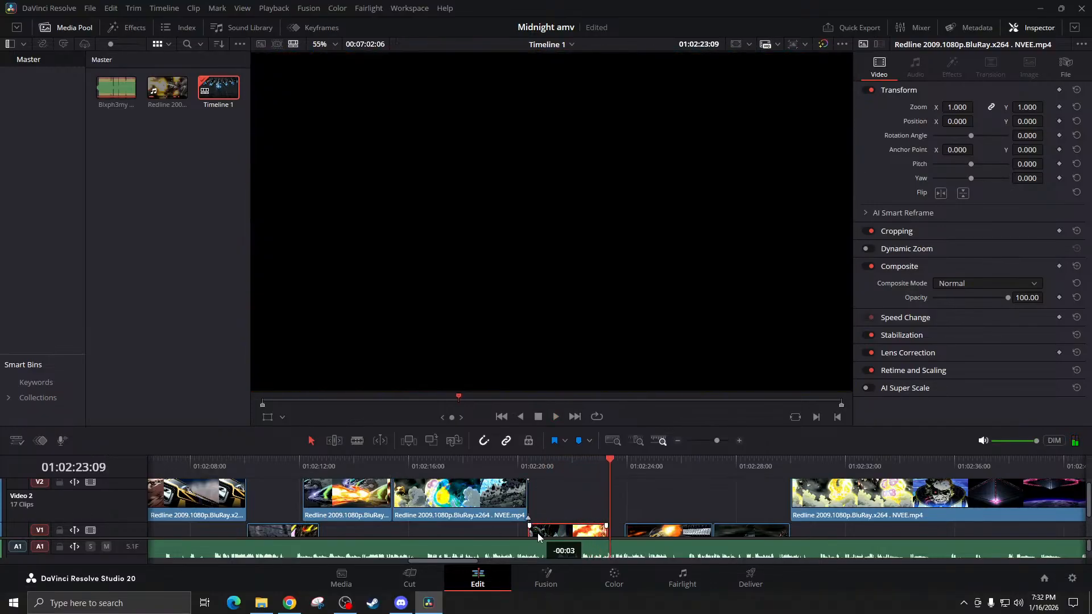
left_click(382, 466)
key("space")
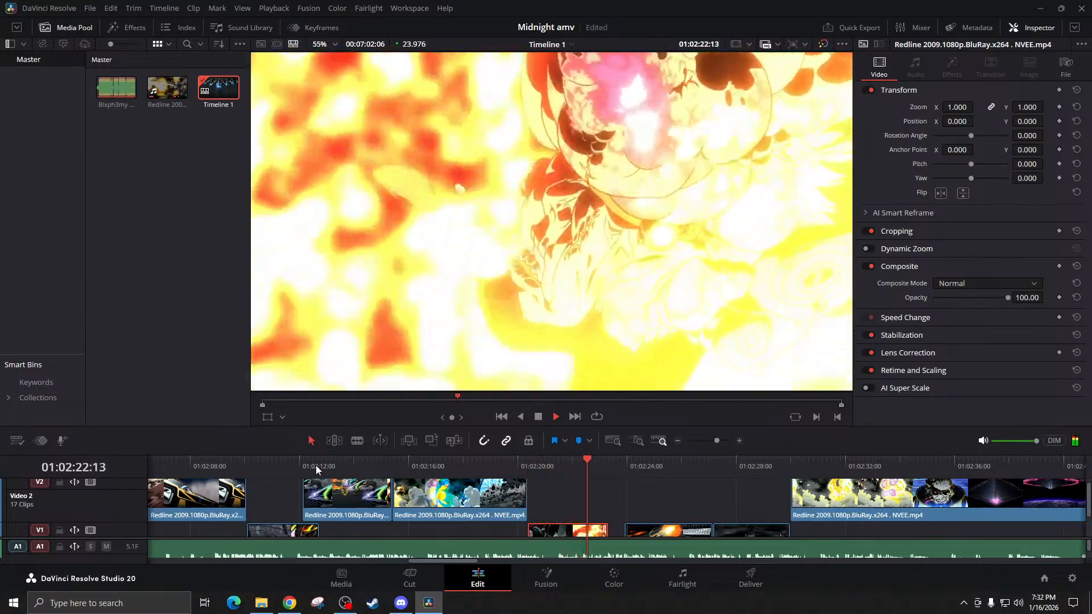
key("space")
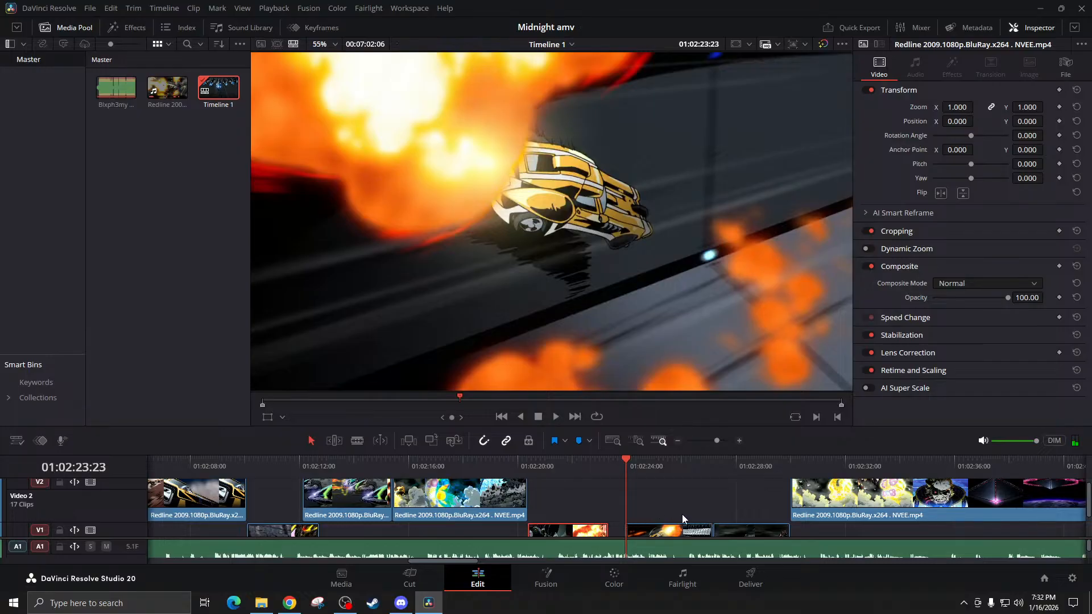
Preview the yellow car clip on Video 1, extend its start back to about 01:02:23:09, and replay the transition
key("space")
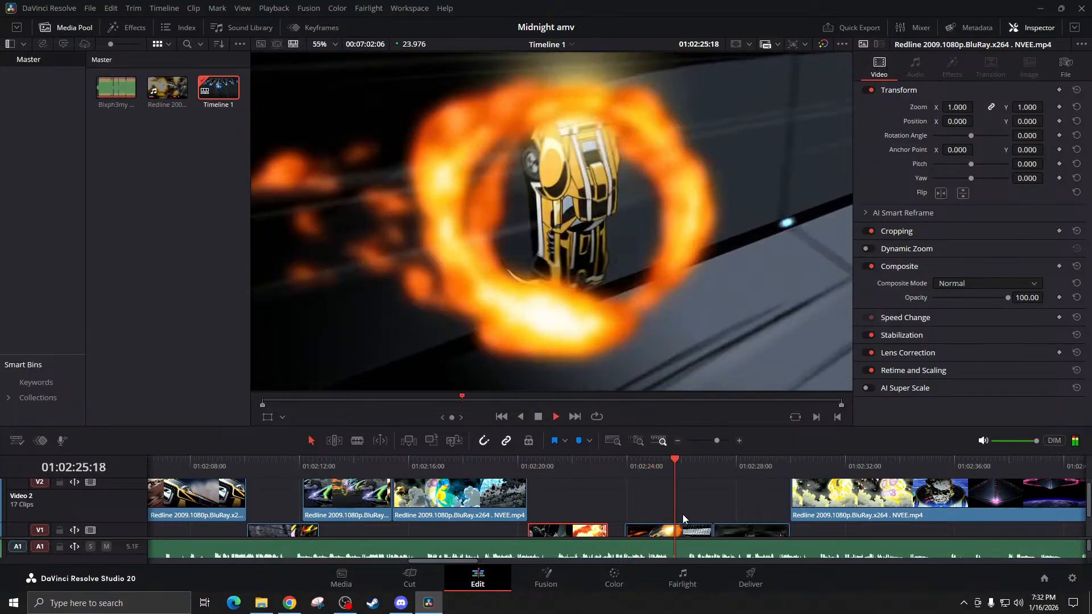
key("space")
left_click_drag(625, 527, 610, 529)
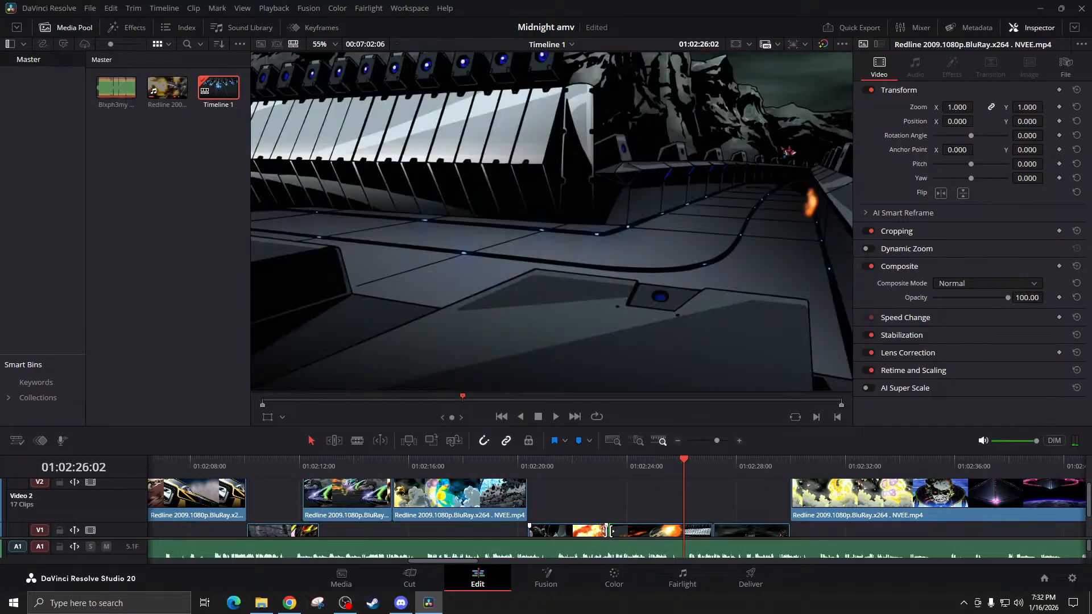
left_click(579, 467)
key("space")
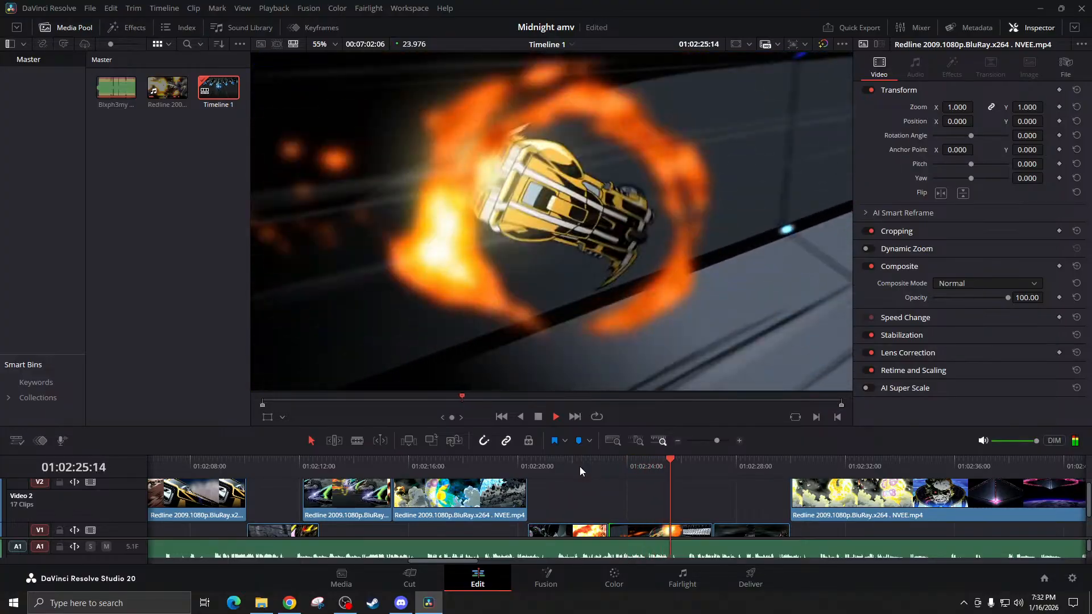
Extend the fiery Video 1 clip's end to 01:02:23:09 to close the one-frame gap before the yellow car clip
left_click(601, 467)
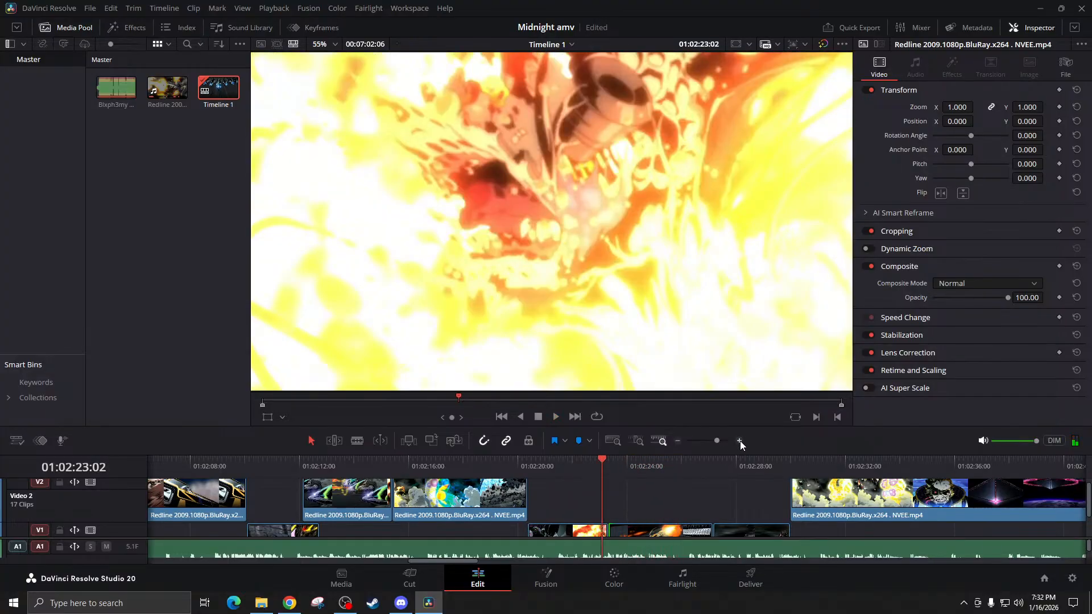
left_click(739, 441)
left_click(680, 465)
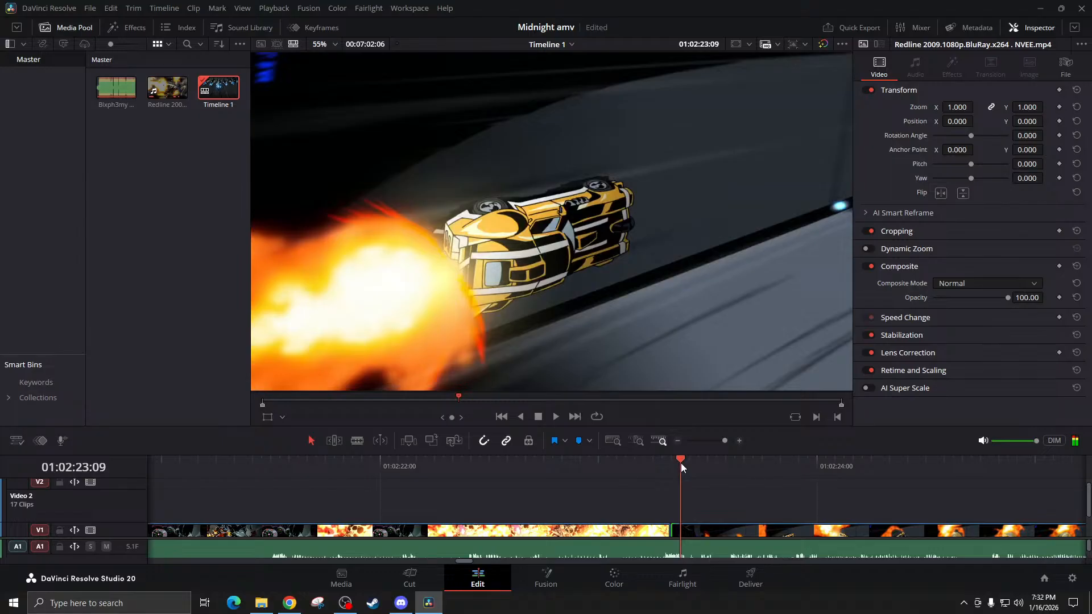
left_click(675, 464)
left_click(677, 463)
left_click(677, 532)
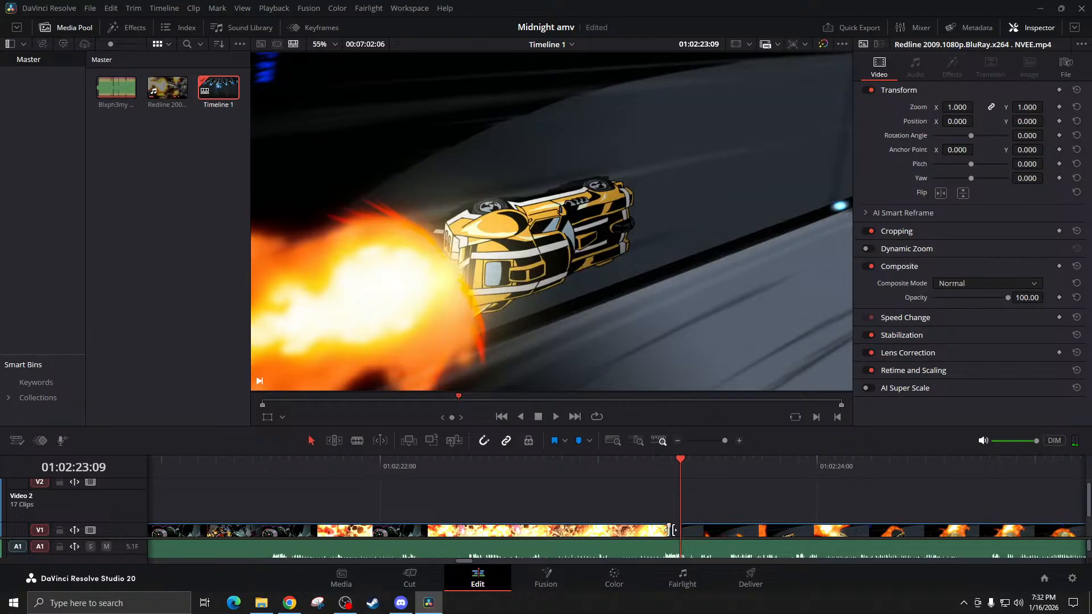
left_click_drag(671, 530, 640, 530)
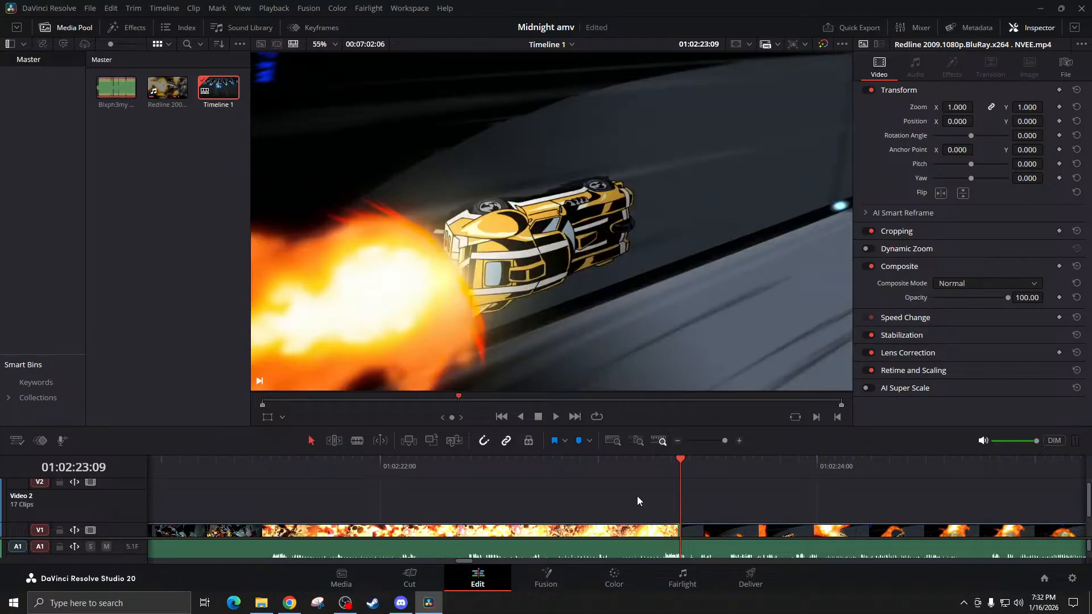
Play the timeline from the Video 2 explosion clip through the long final clip past 01:02:52 to check the flow
left_click(407, 464)
left_click(677, 443)
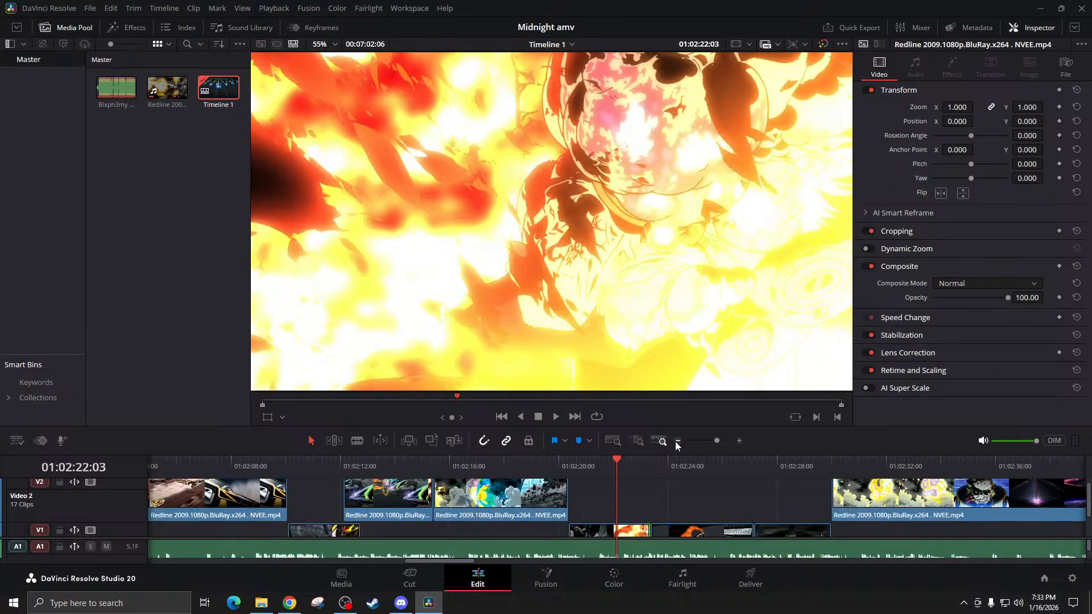
left_click(517, 462)
key("space")
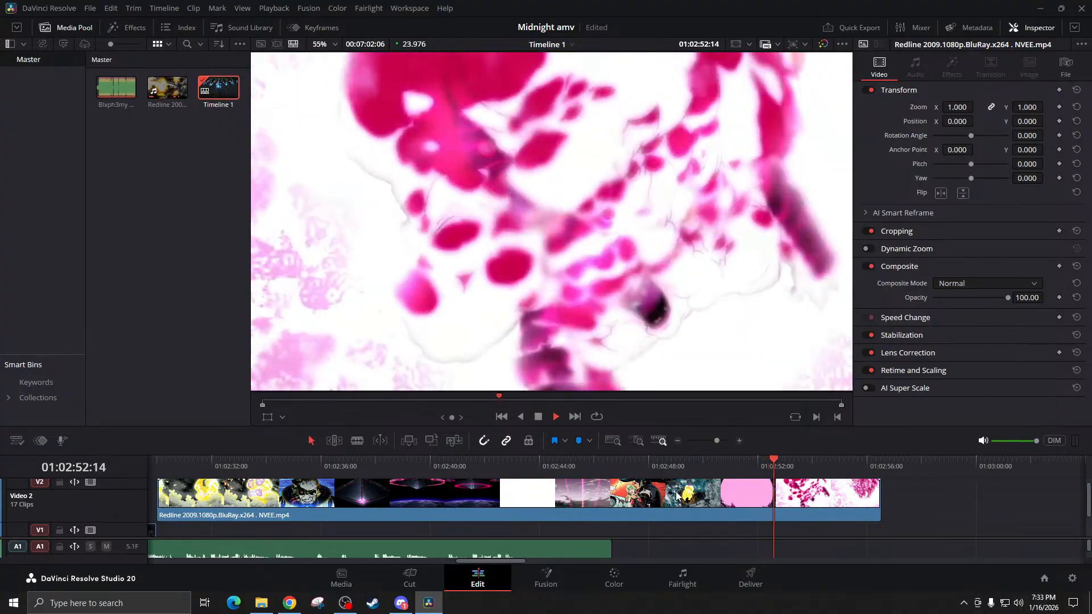
key("space")
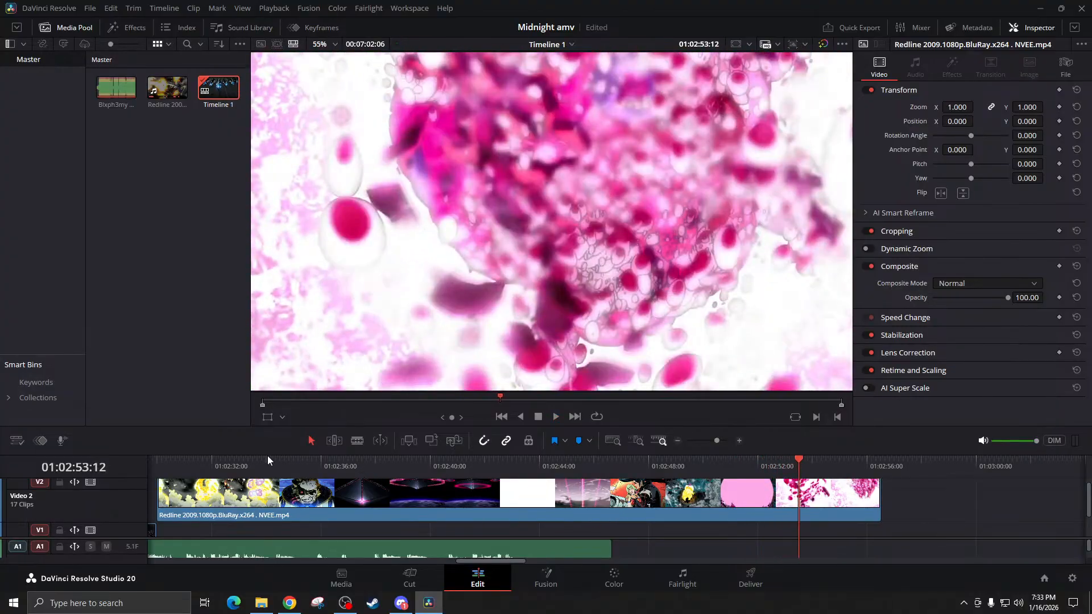
Cut the section between 01:02:34:07 and 01:02:36:18 out of the final Video 2 clip and close the gap
left_click_drag(270, 459, 275, 460)
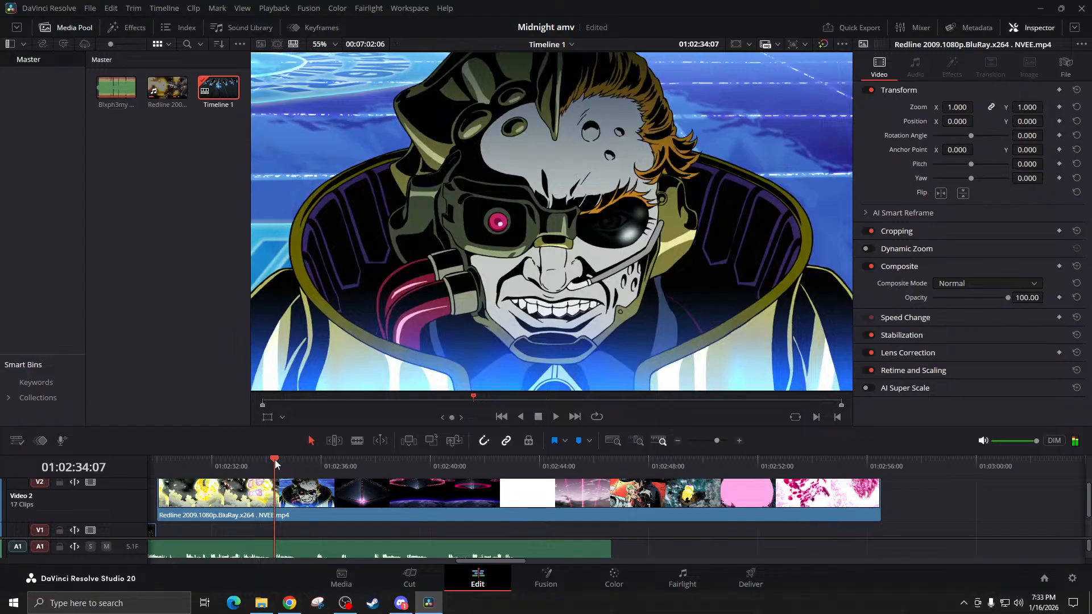
left_click(299, 504)
key("ctrl+b")
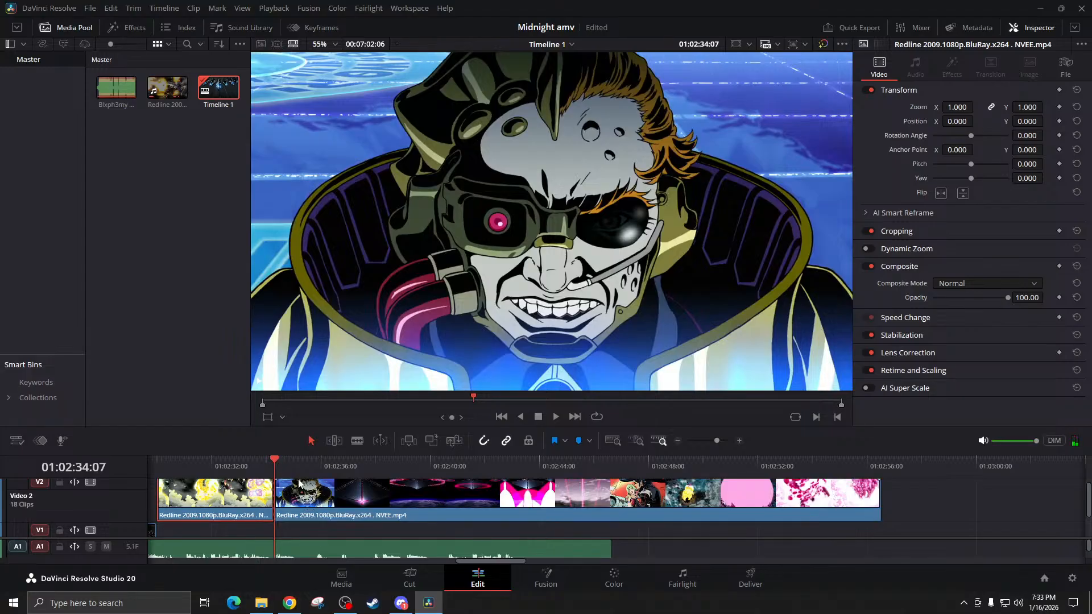
left_click_drag(297, 463, 341, 466)
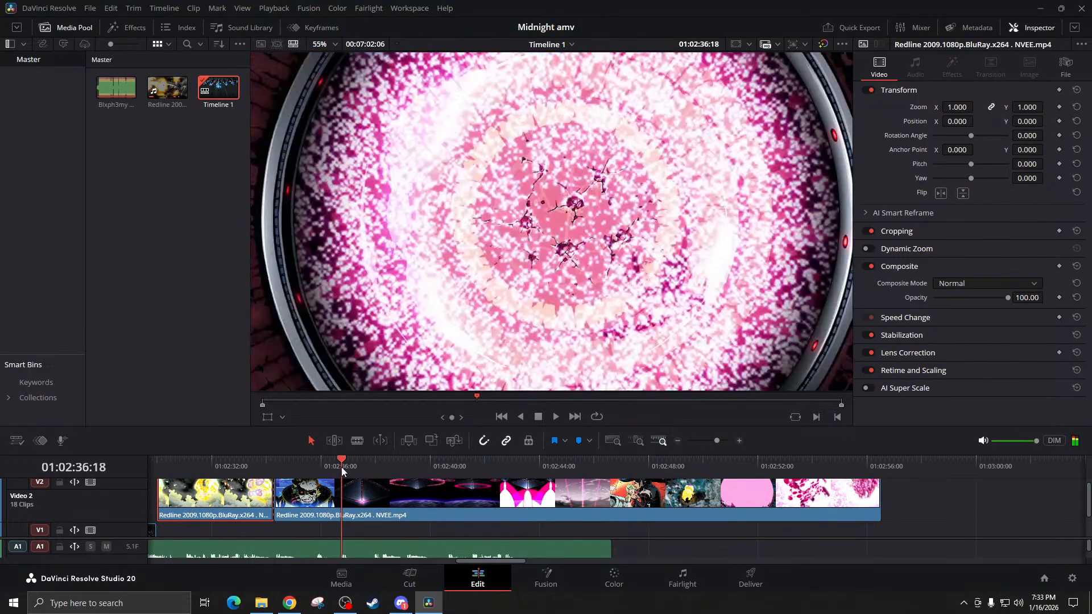
left_click(325, 515)
key("ctrl+b")
key("BackSpace")
left_click_drag(361, 502, 295, 503)
Cut the opening of the Video 2 explosion clip up to 01:02:31:13 and shift the remainder and the final clip back to close the gap
scroll(281, 514, "left", 3)
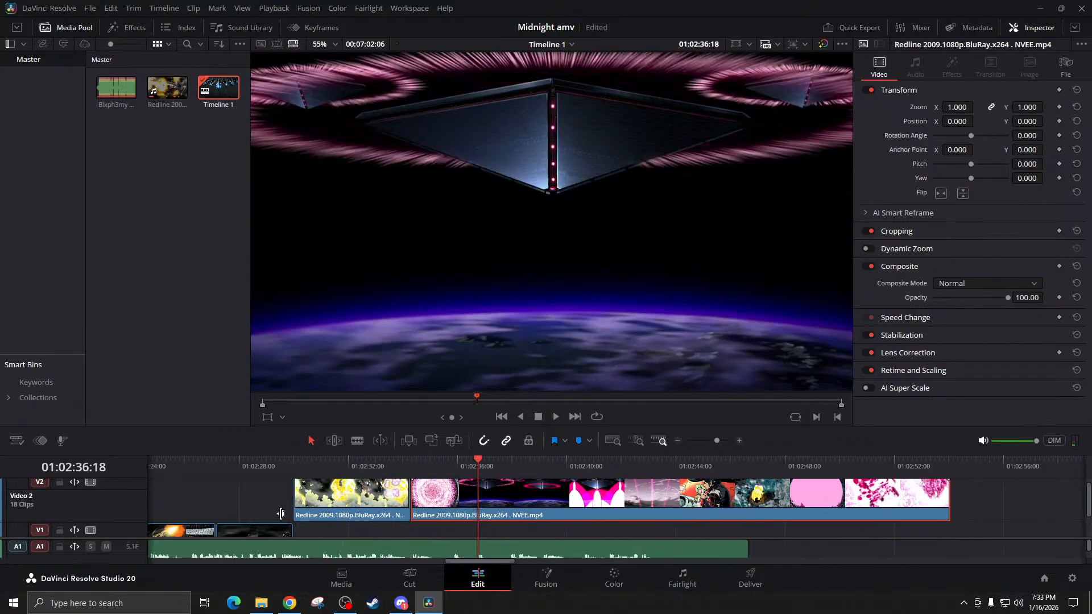
left_click(300, 468)
key("space")
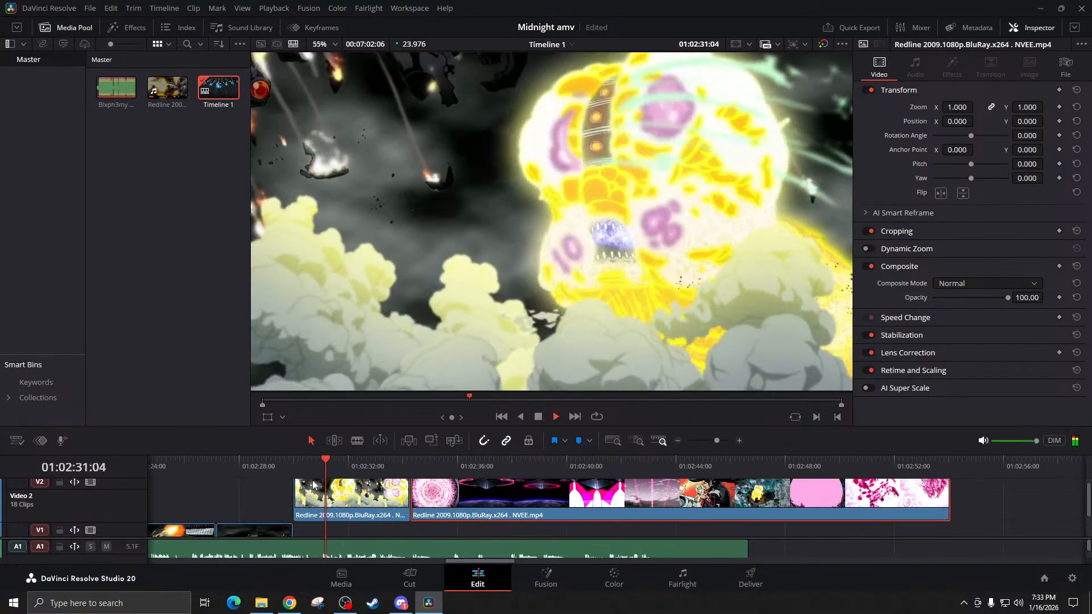
left_click(339, 508)
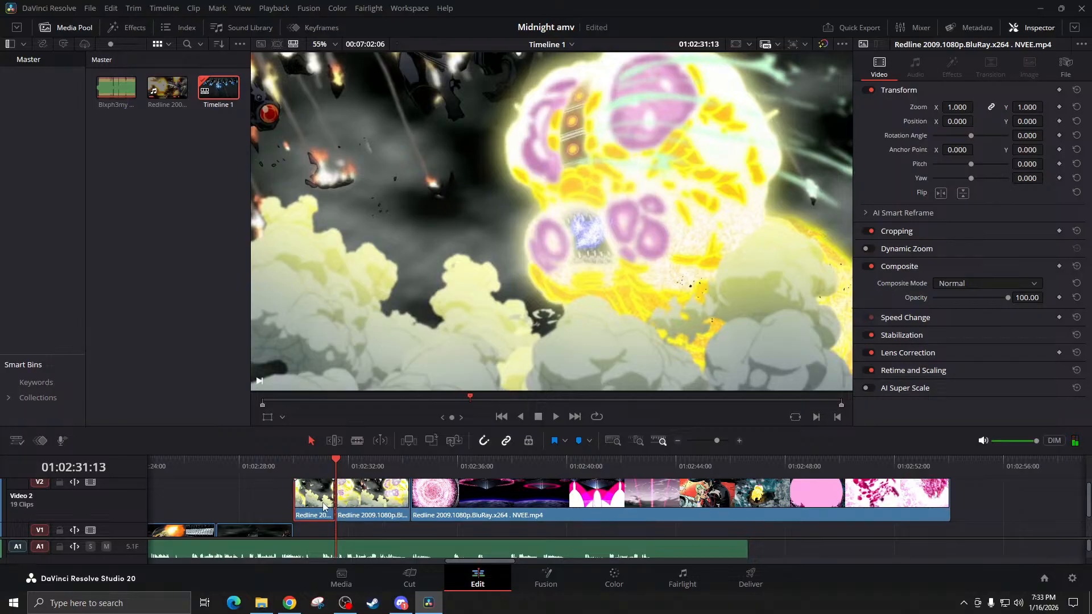
key("shift+bracketleft")
left_click_drag(350, 494, 437, 510)
Play from the shortened explosion clip through the final Video 2 clip to about 01:02:50:22 to check the new cut
left_click(294, 476)
key("space")
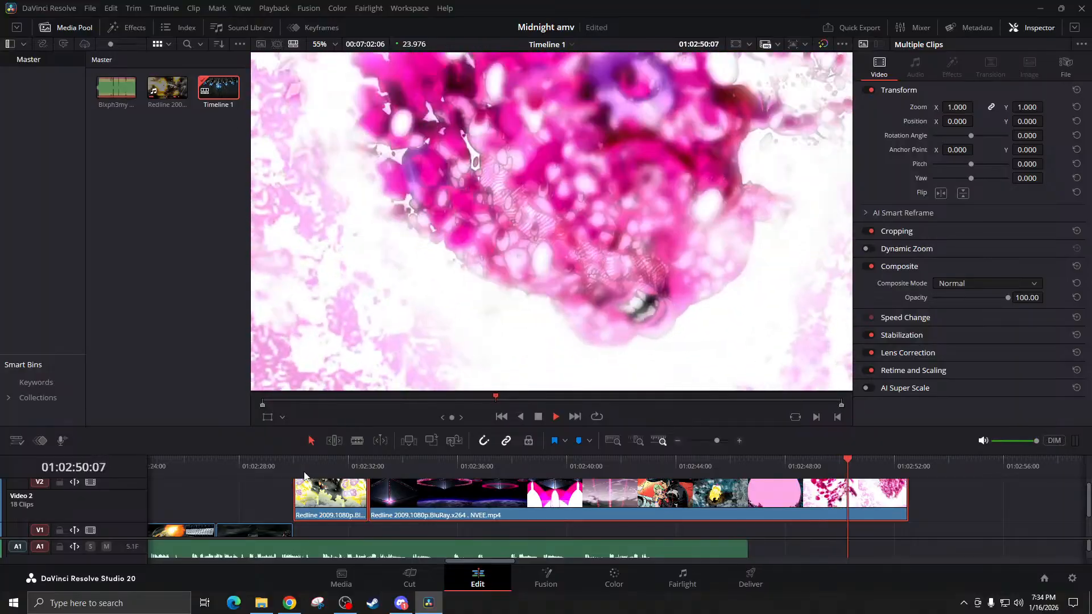
key("space")
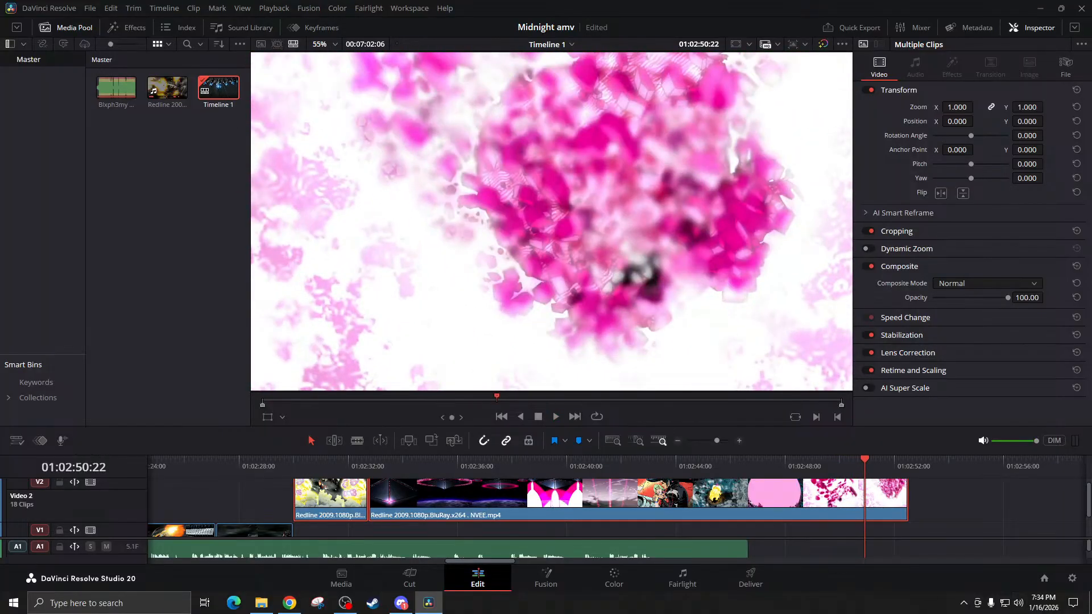
key("alt+Tab")
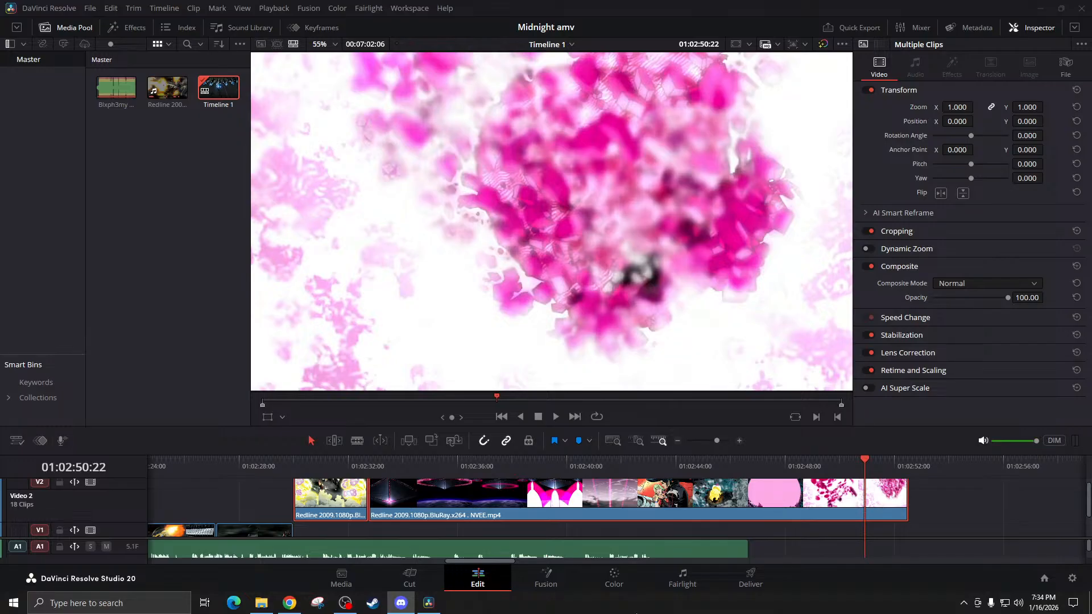
Return to the start of the timeline and play the edit from 01:00:00:00 to about 01:02:12:23 to review the flow
scroll(372, 534, "up", 8)
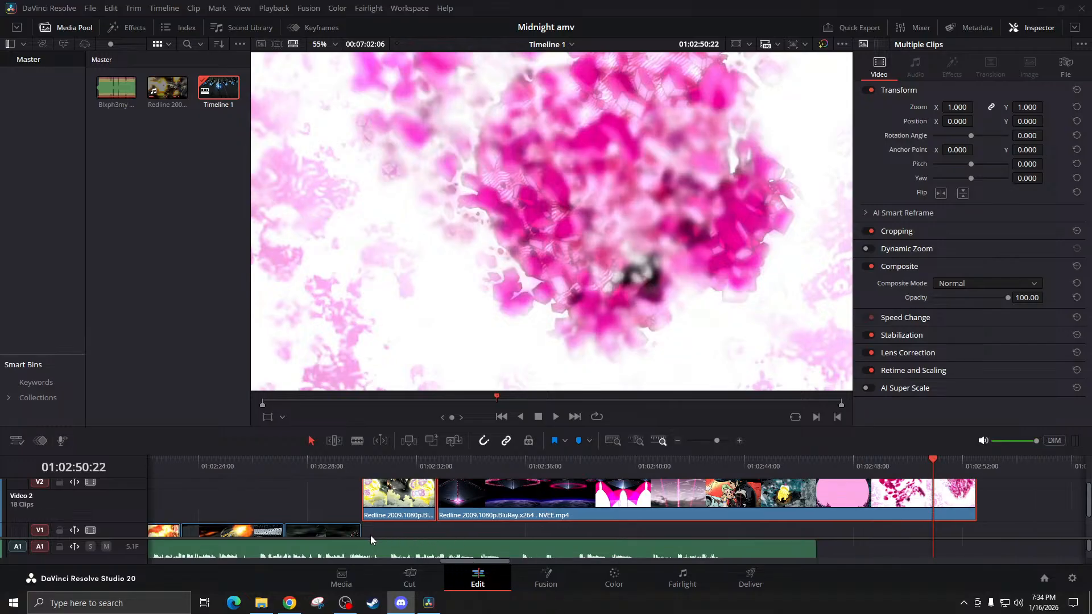
scroll(387, 534, "left", 8)
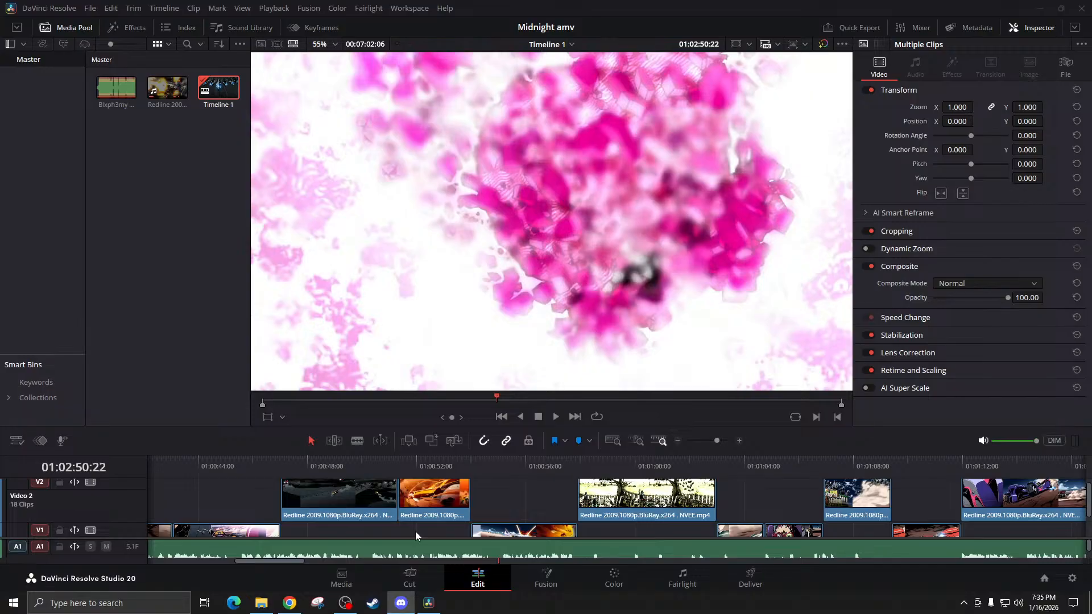
scroll(378, 529, "left", 10)
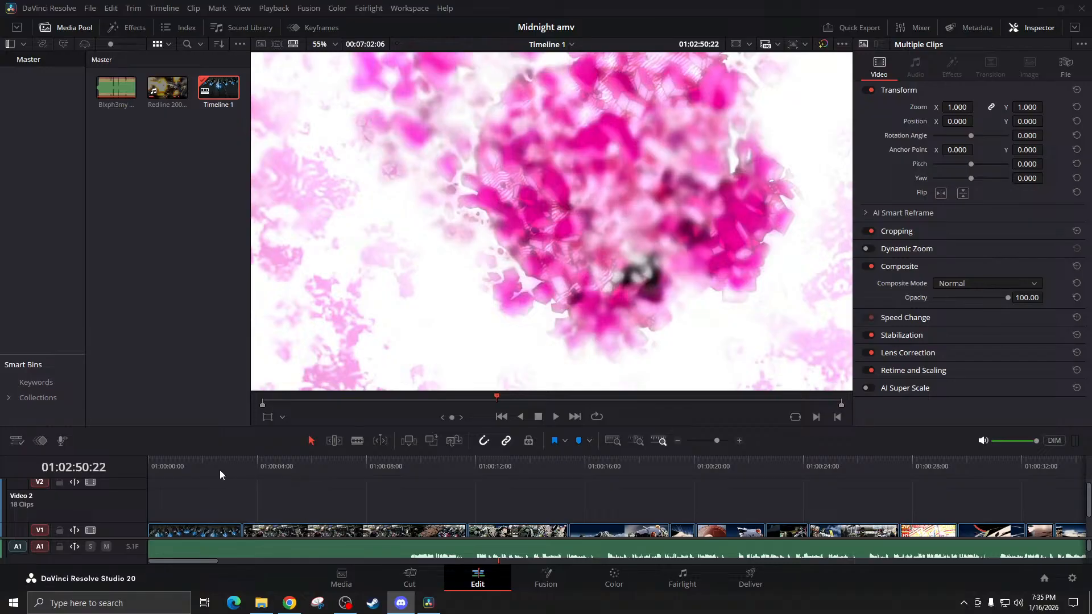
left_click_drag(220, 470, 135, 465)
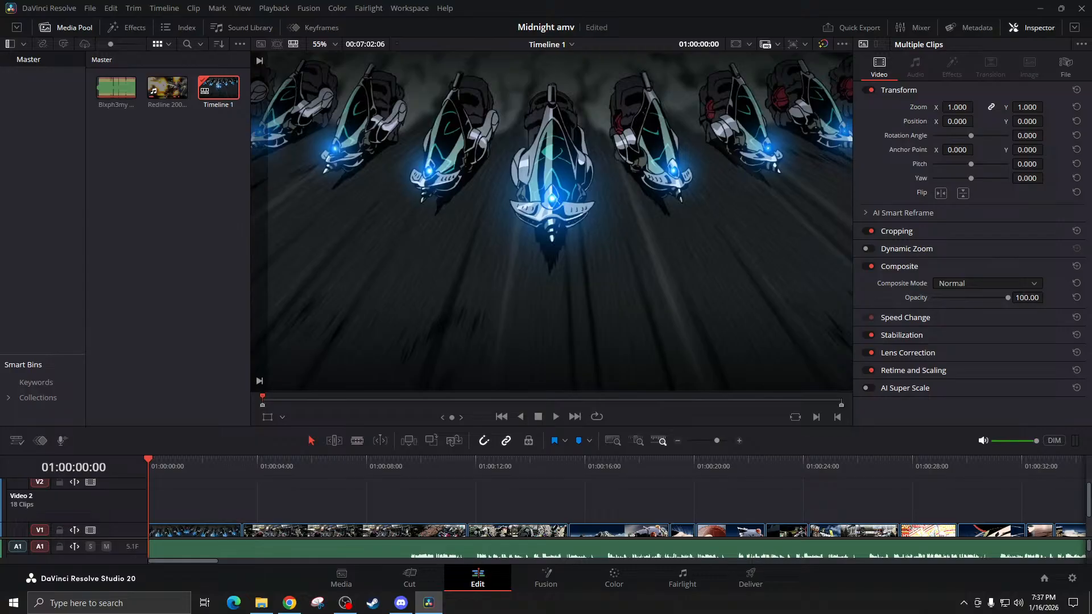
scroll(663, 497, "right", 3)
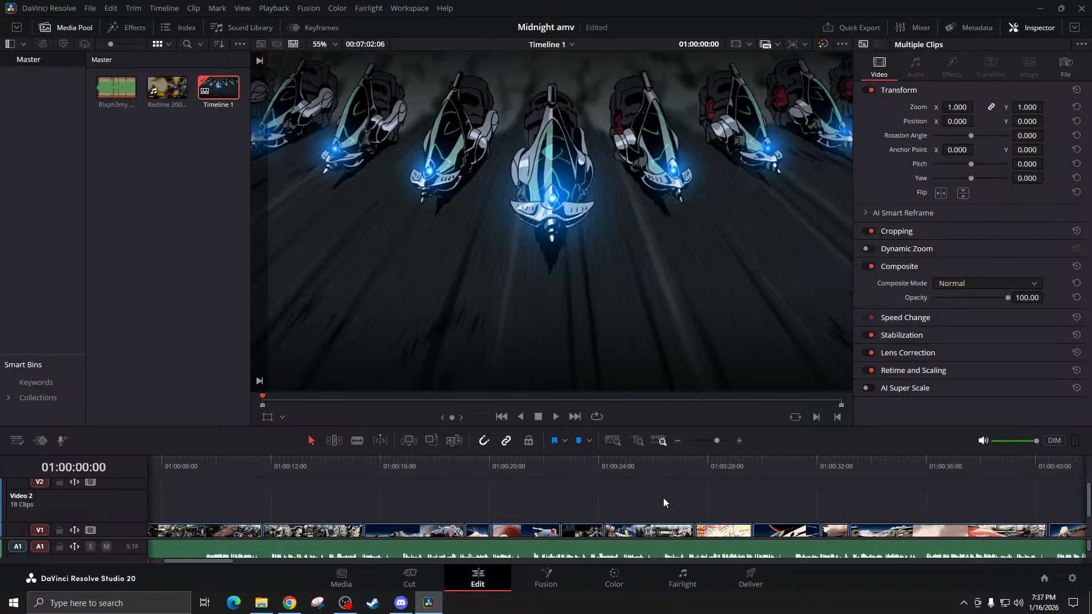
scroll(589, 516, "left", 3)
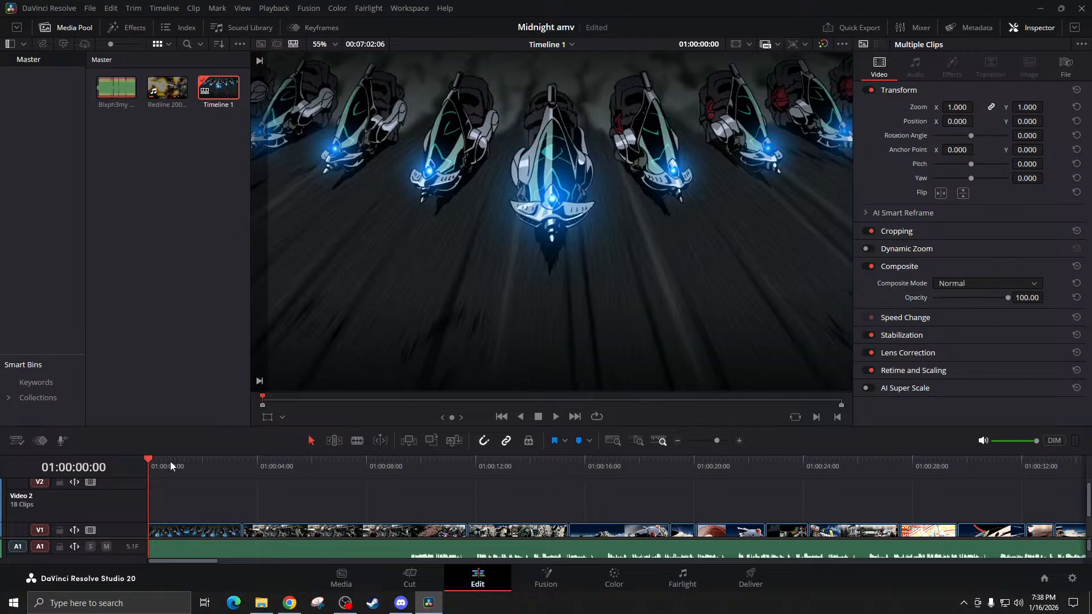
key("space")
key("space")
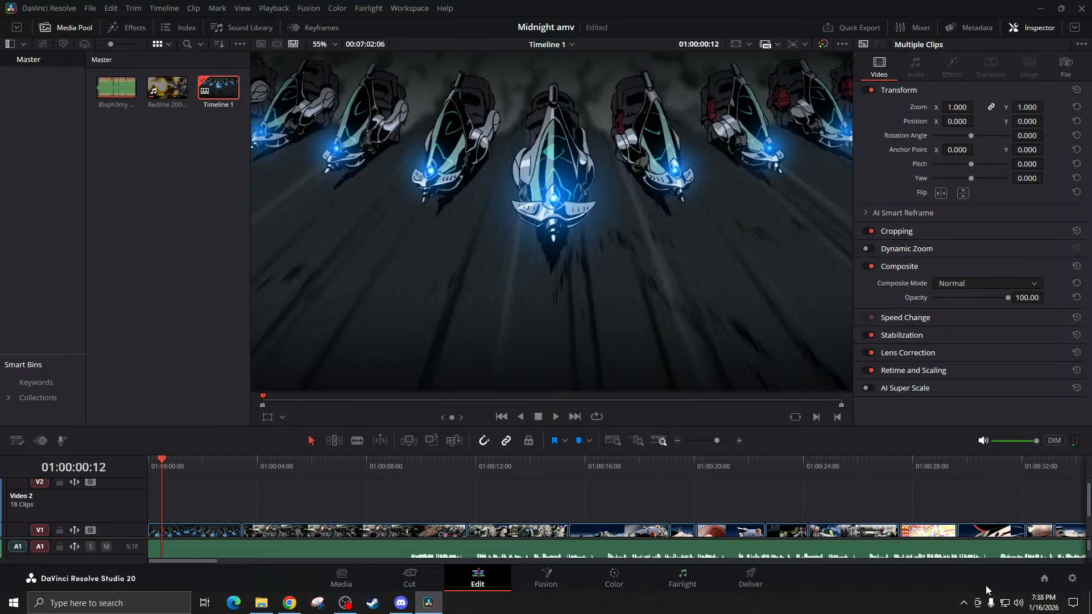
key("alt+Tab")
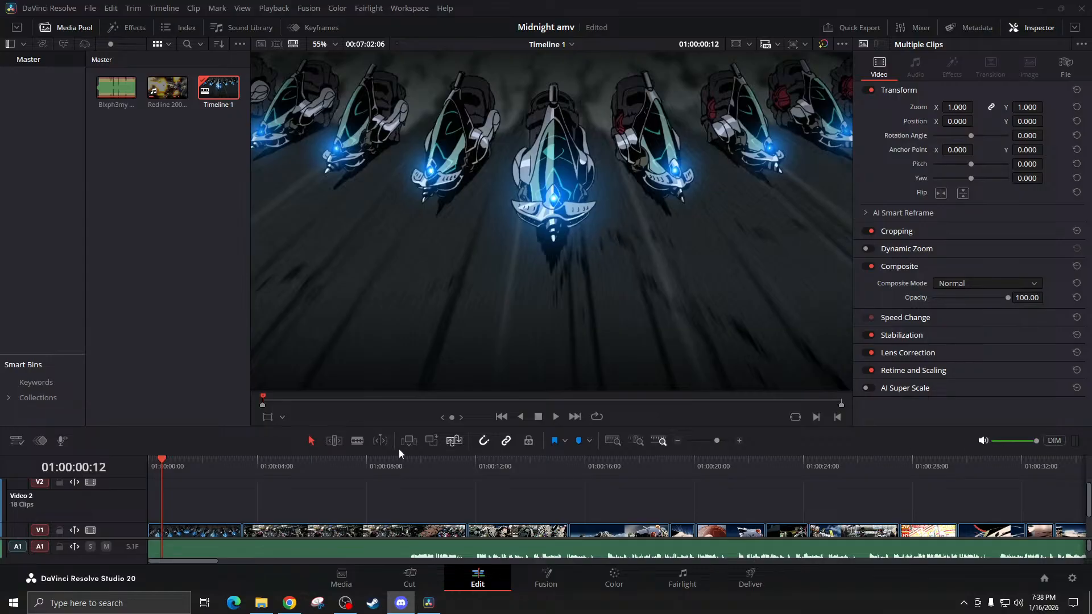
left_click_drag(155, 466, 146, 465)
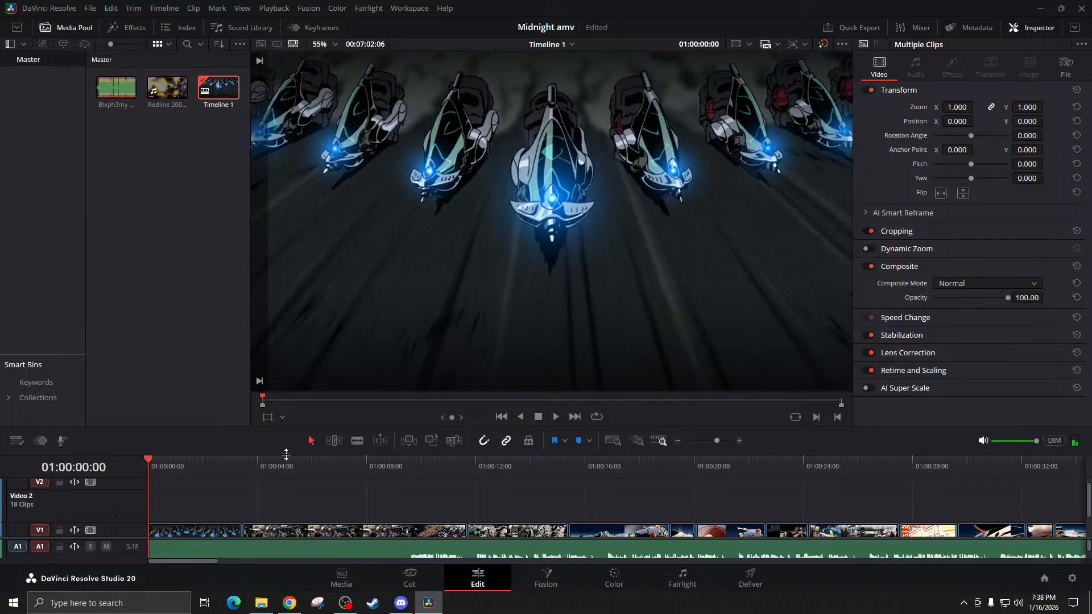
key("space")
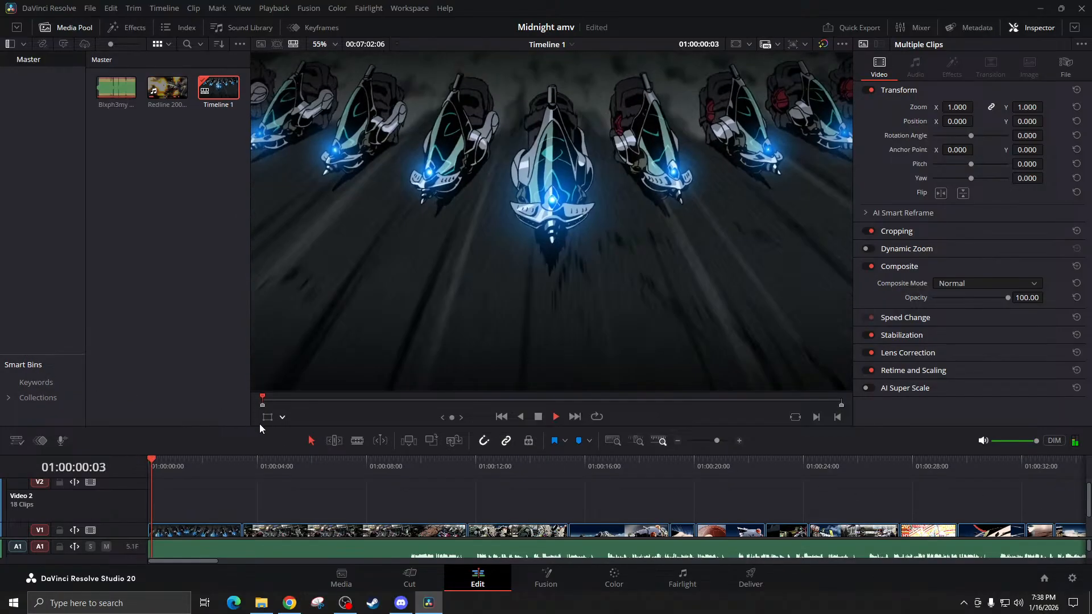
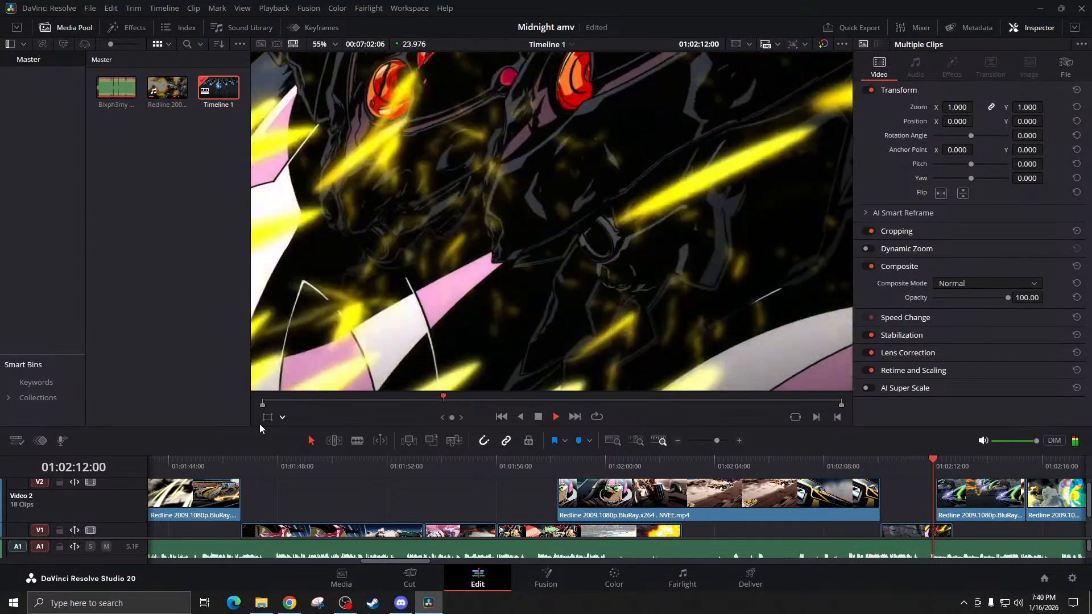
key("space")
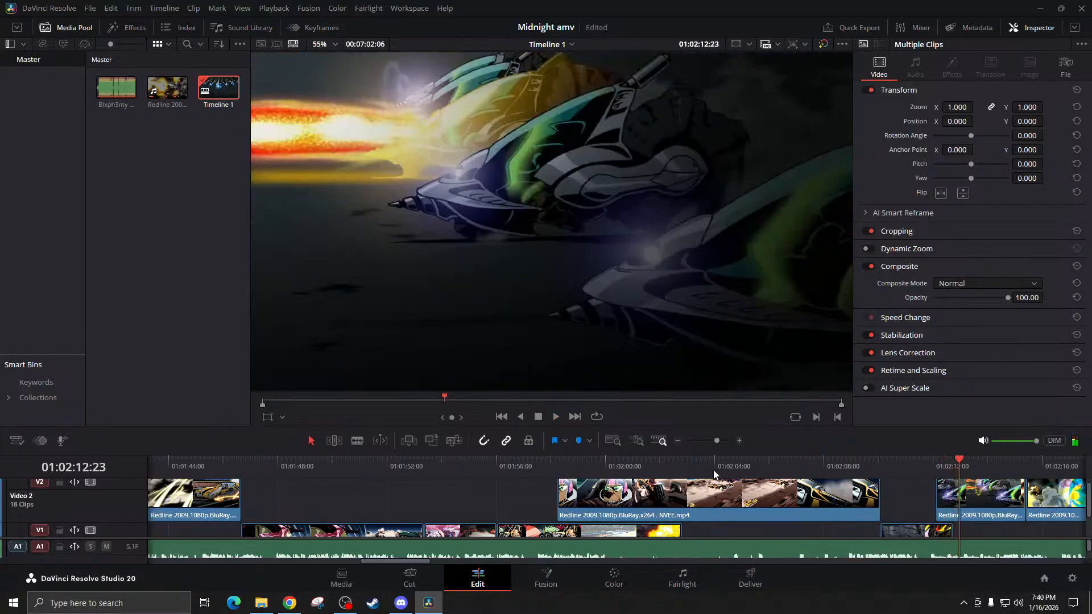
Trim the Video 2 race clip's end to 01:02:09:12 and move the following Video 1 clip back to meet it
left_click(770, 467)
key("space")
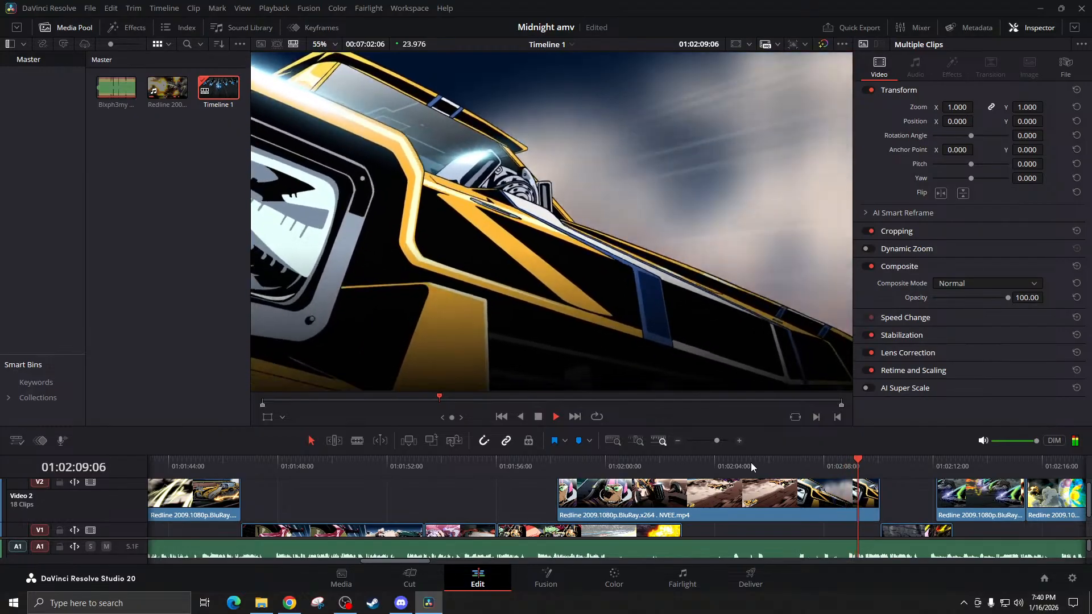
key("space")
left_click(820, 504)
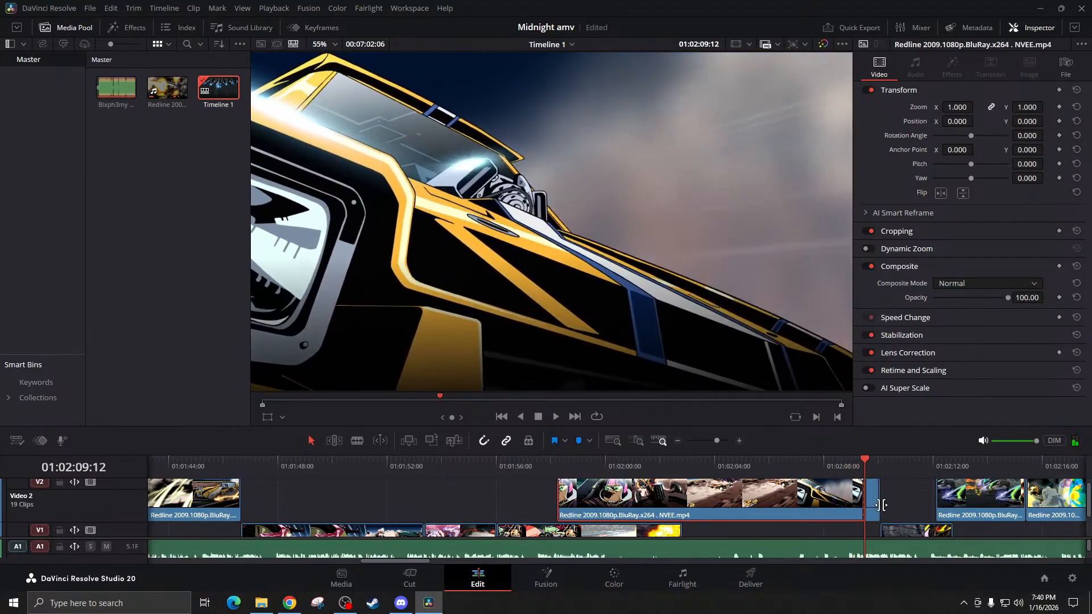
key("BackSpace")
left_click_drag(899, 529, 882, 527)
Play from just before the 01:02:09:12 cut to about 01:02:19:15 to check the retimed transition
left_click(821, 470)
key("space")
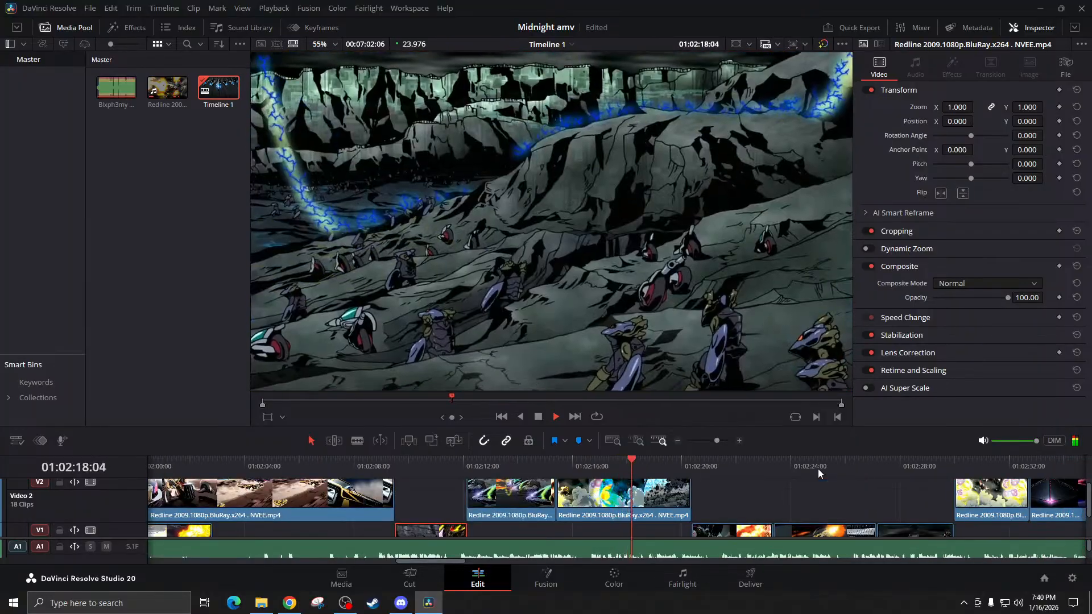
key("space")
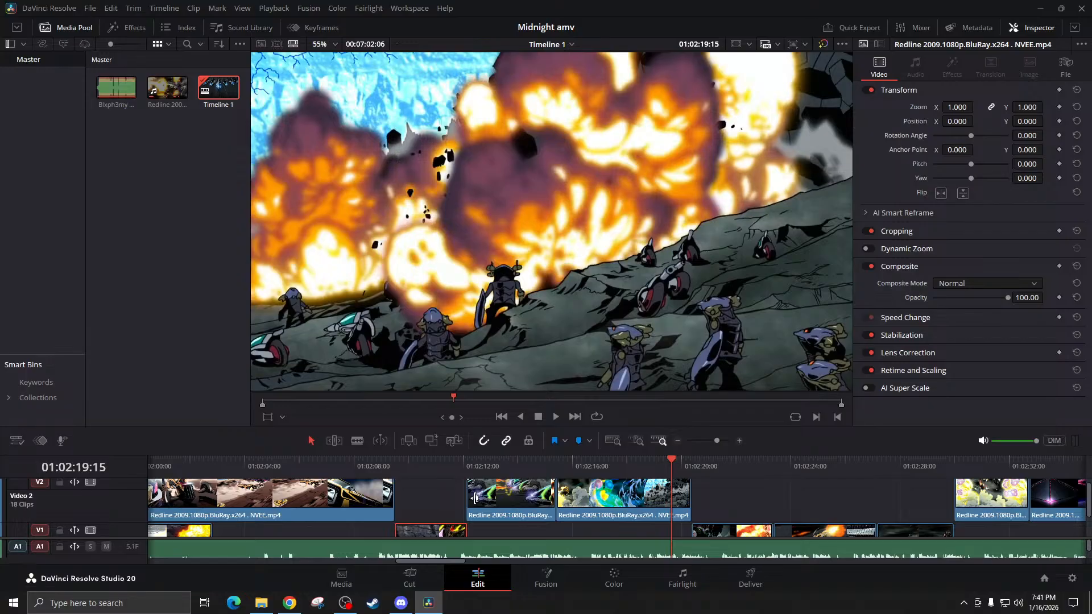
Survey the clips across the whole timeline and place the playhead at 01:01:34:04 on the Video 2 race clip
scroll(476, 499, "right", 5)
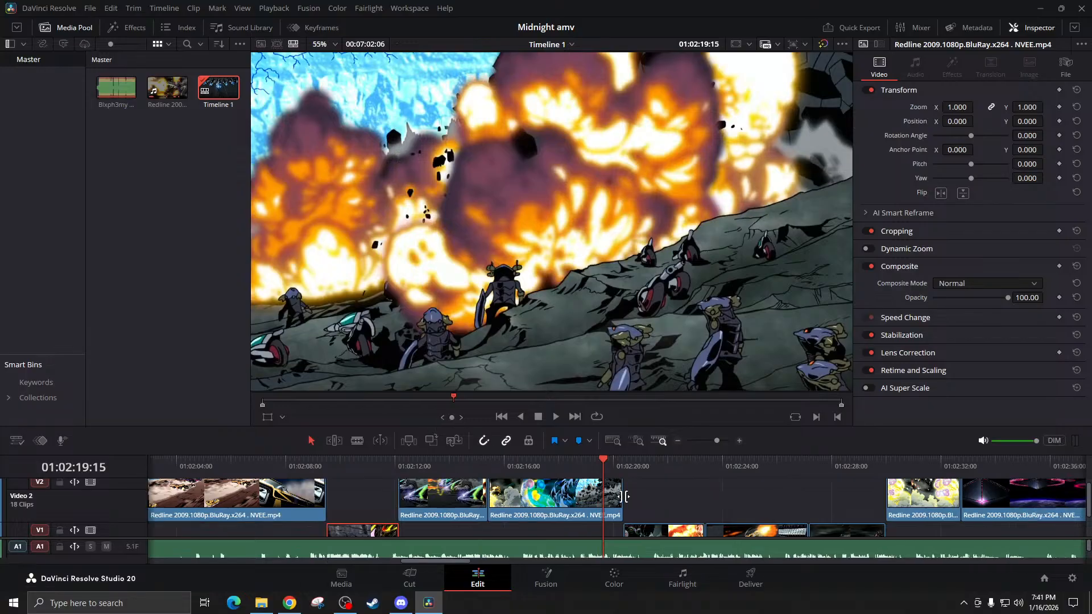
left_click(678, 441)
left_click(678, 441)
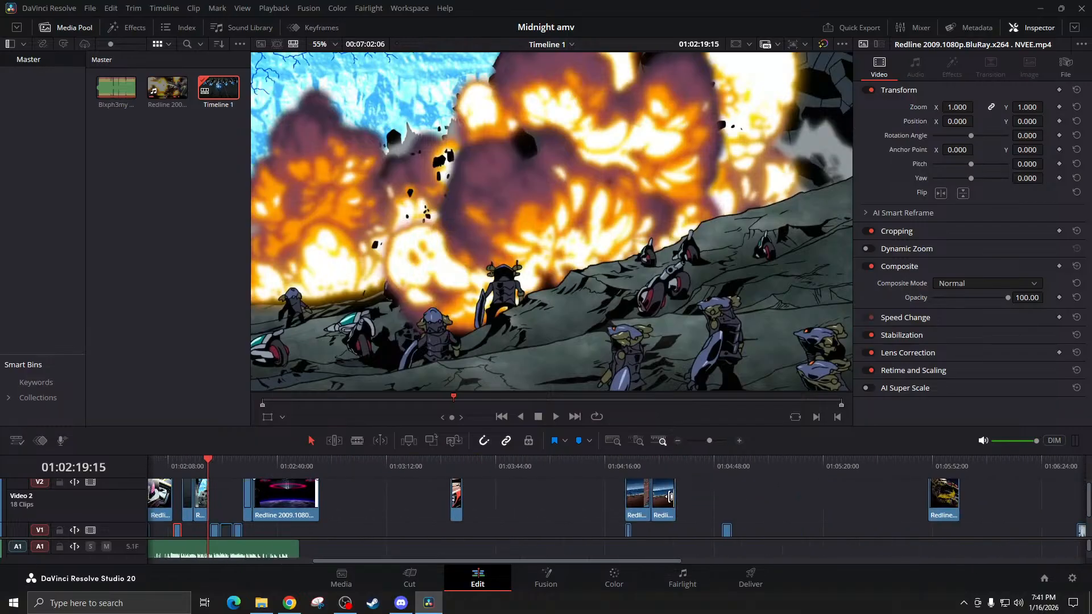
scroll(573, 516, "right", 3)
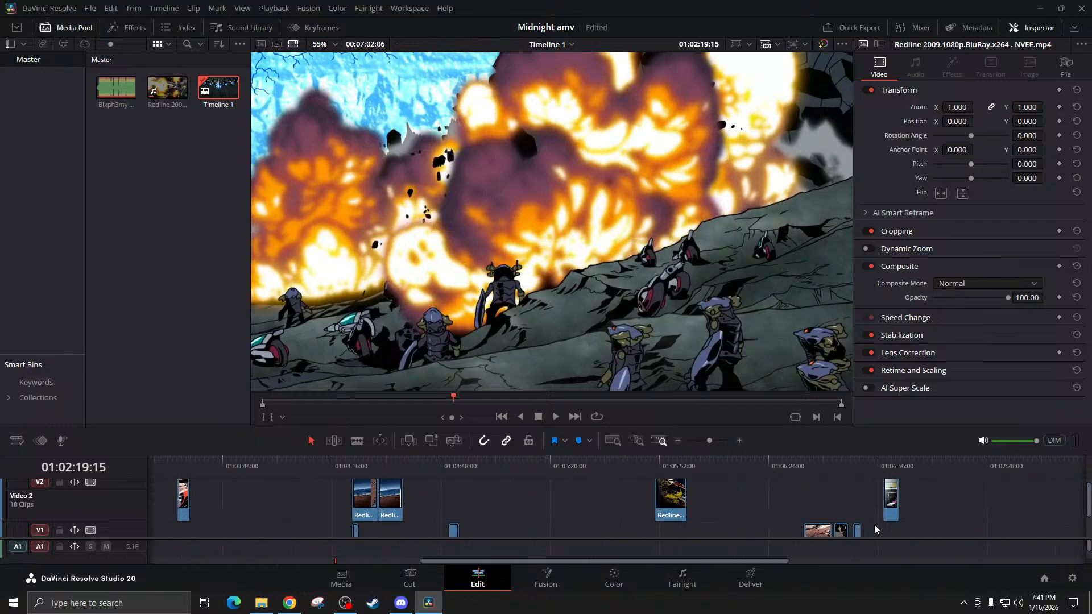
scroll(491, 512, "left", 8)
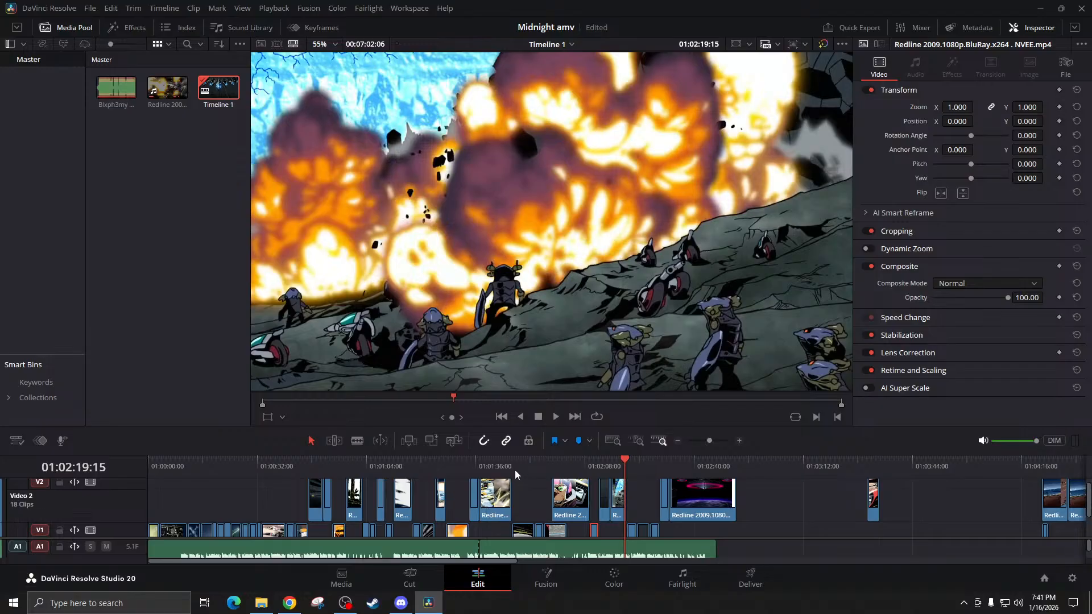
left_click(513, 466)
left_click(486, 466)
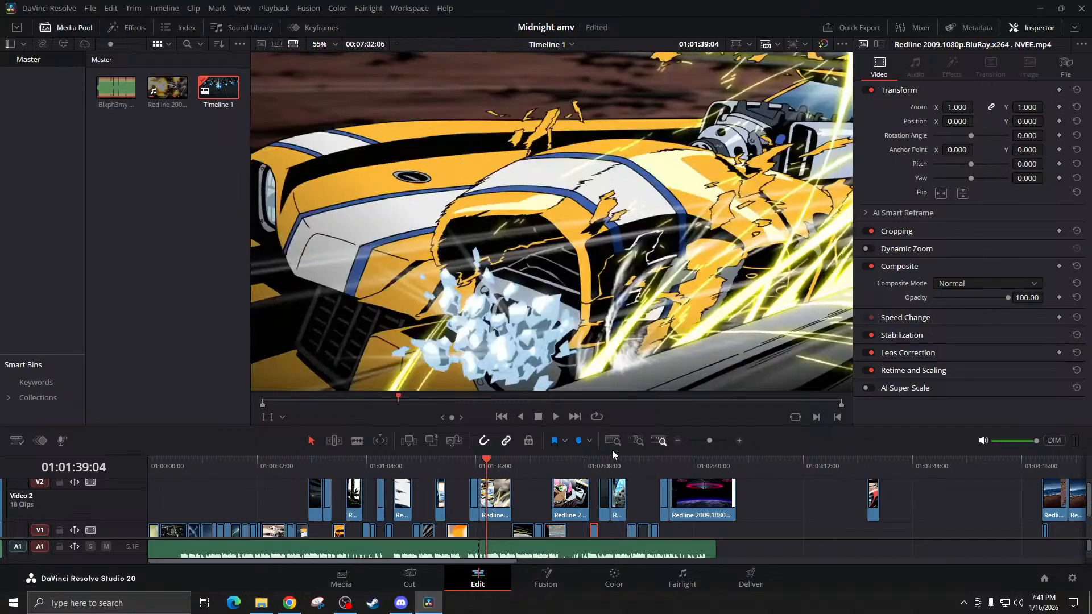
left_click(480, 467)
left_click(470, 466)
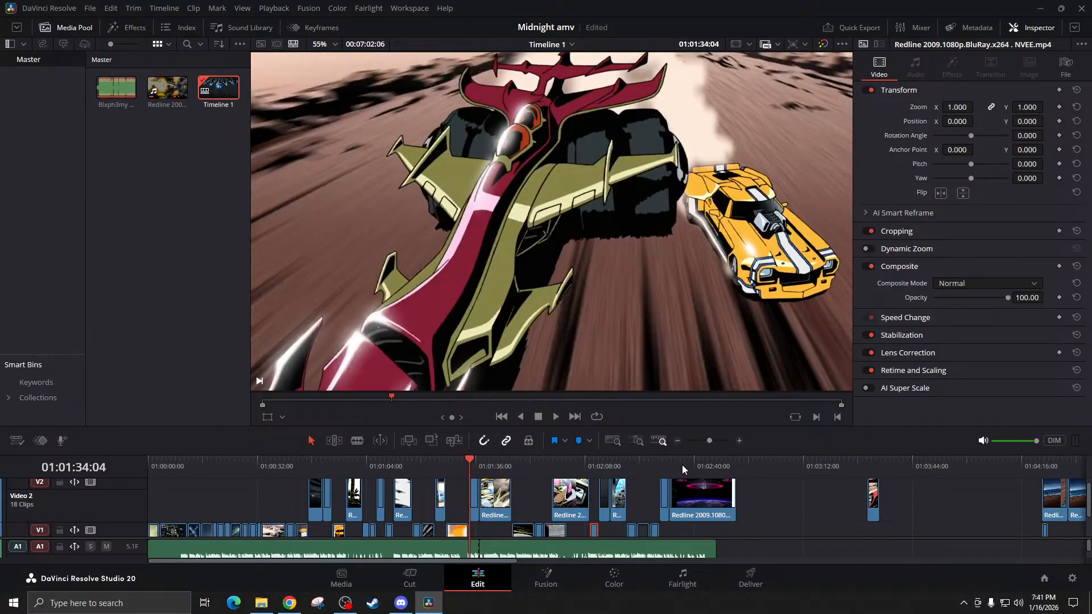
Play the Video 2 race clips from 01:01:34:04 to about 01:01:39:18 to check their timing
left_click(739, 441)
key("space")
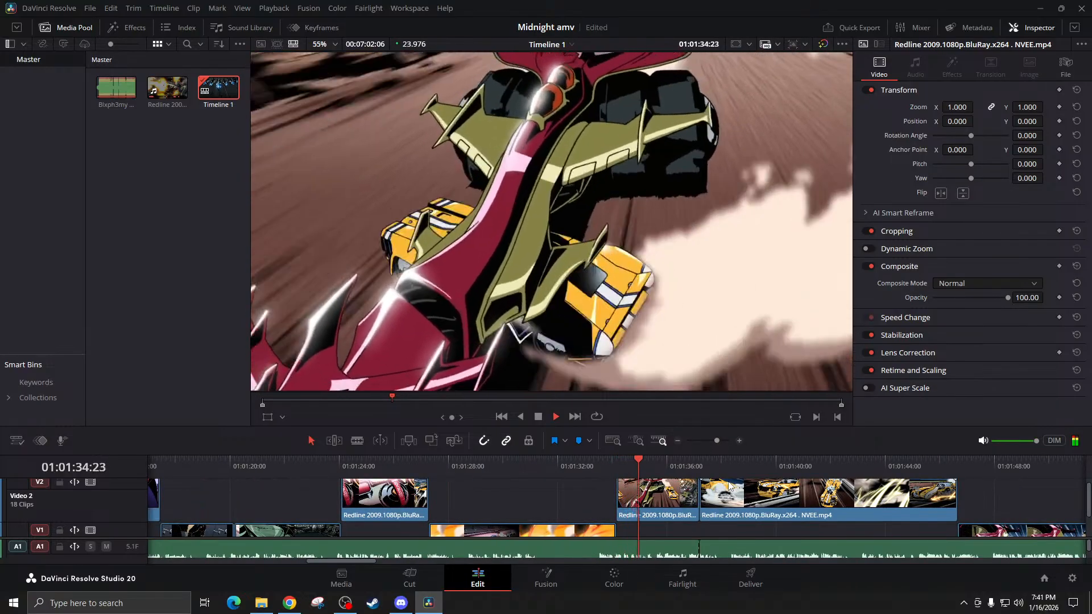
key("space")
key("space")
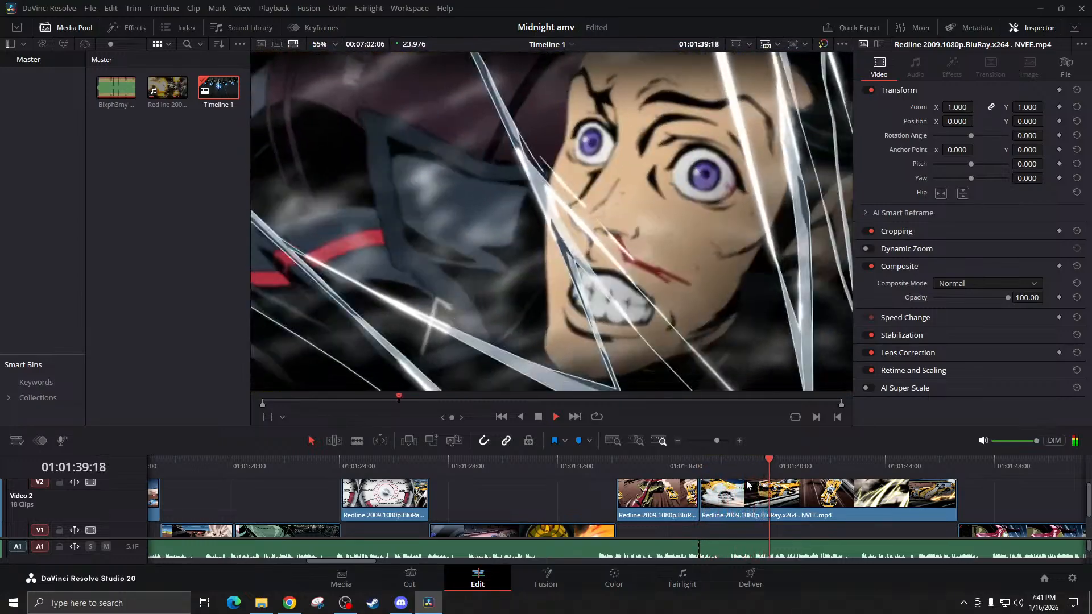
key("space")
Play from the end of the yellow car clip at about 01:01:46 to 01:02:03:01 to review the following shots
scroll(855, 470, "right", 2)
left_click(824, 466)
key("space")
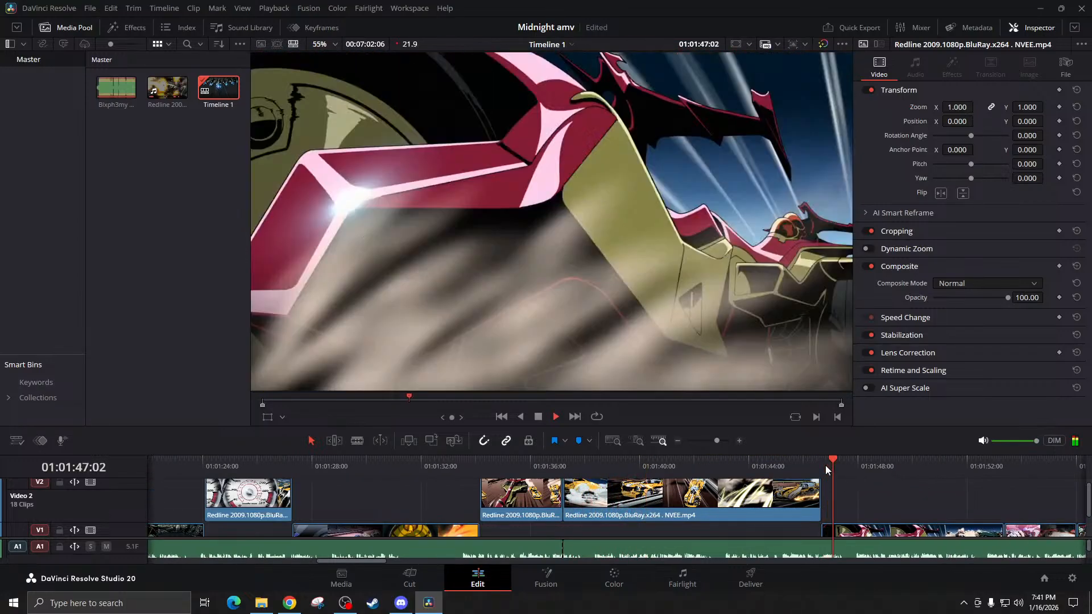
scroll(825, 465, "right", 5)
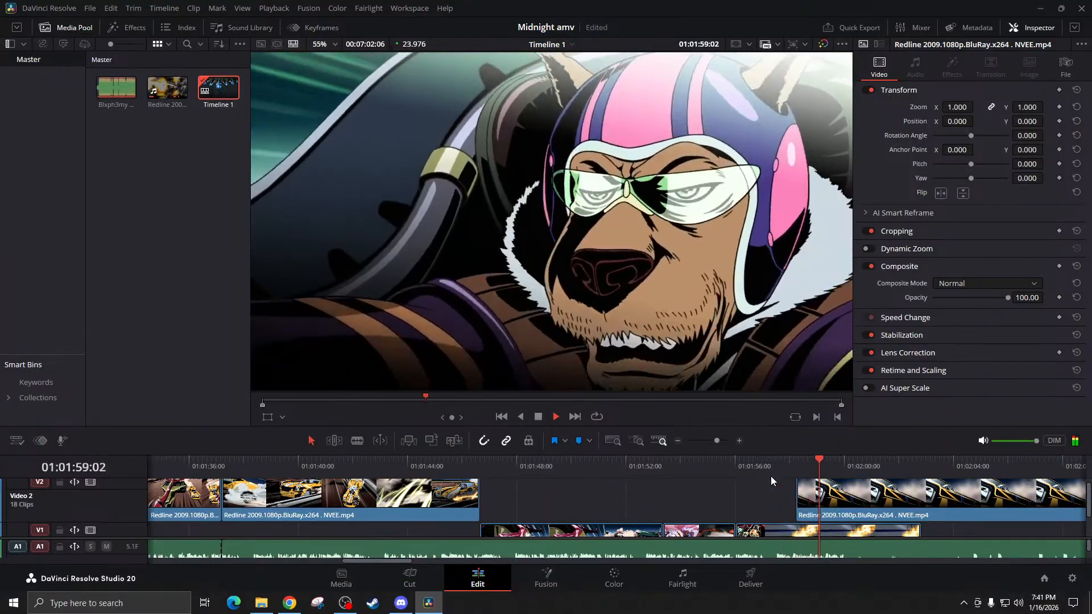
scroll(771, 482, "right", 7)
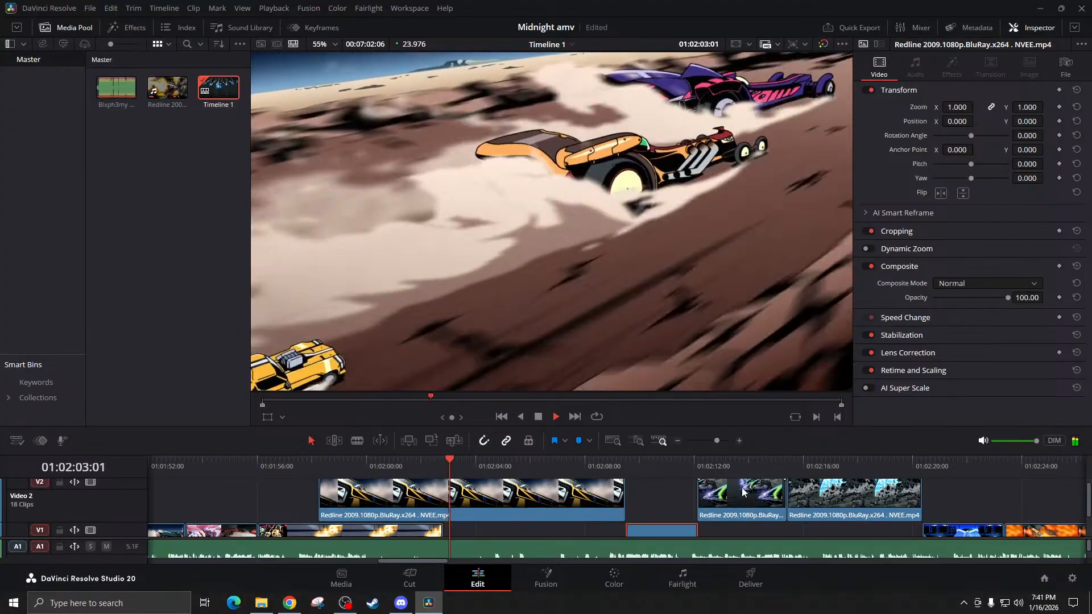
key("space")
Play the Video 2 clips from 01:02:02:20 to about 01:02:45:12 to review the remaining shots against the music
left_click_drag(449, 462, 578, 470)
left_click_drag(490, 468, 445, 465)
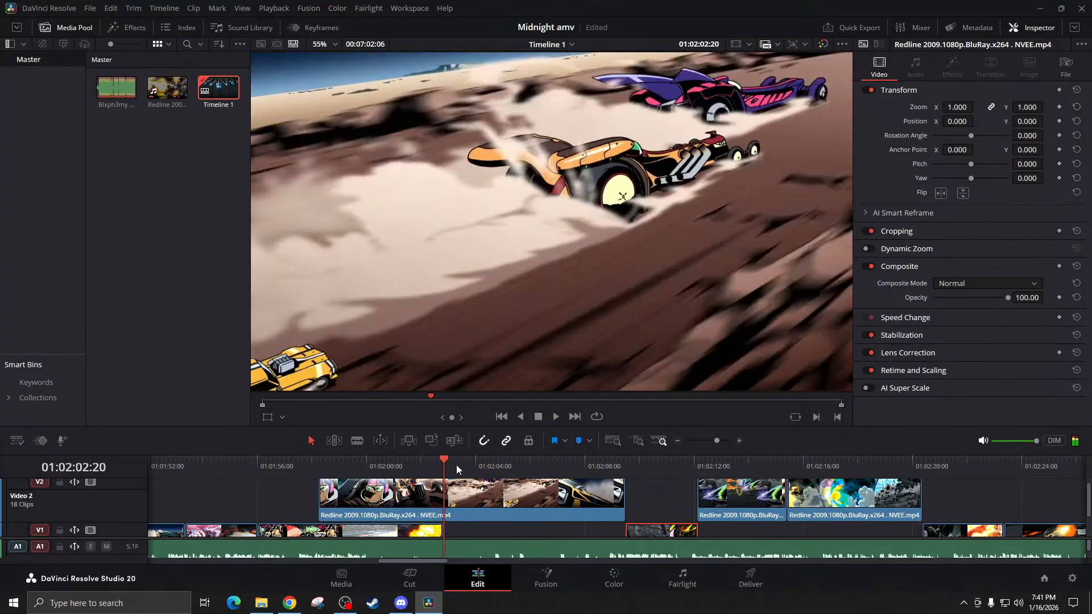
left_click_drag(589, 467, 614, 471)
key("space")
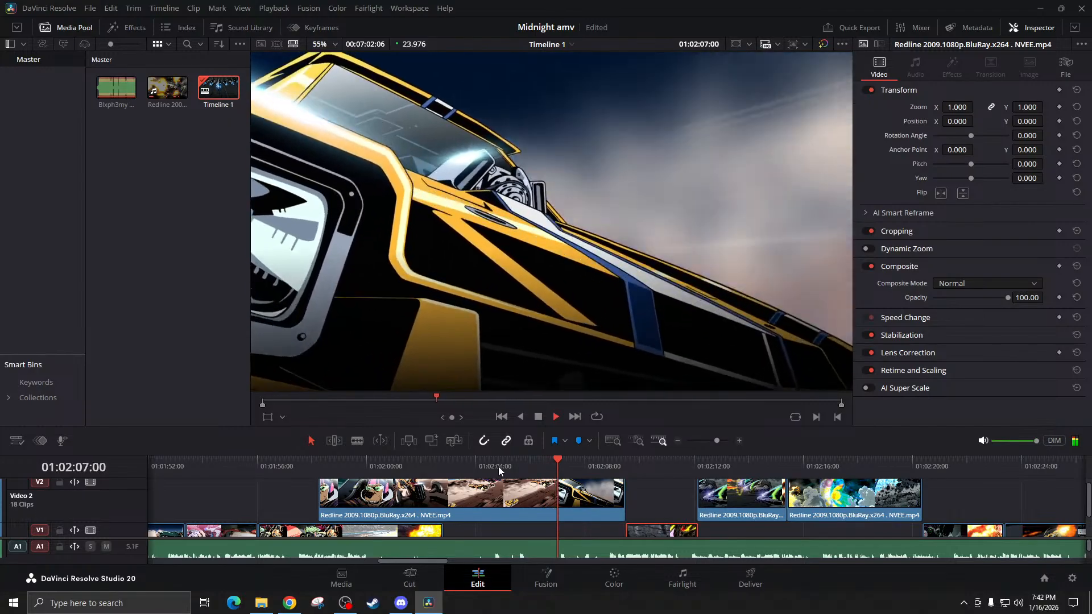
key("space")
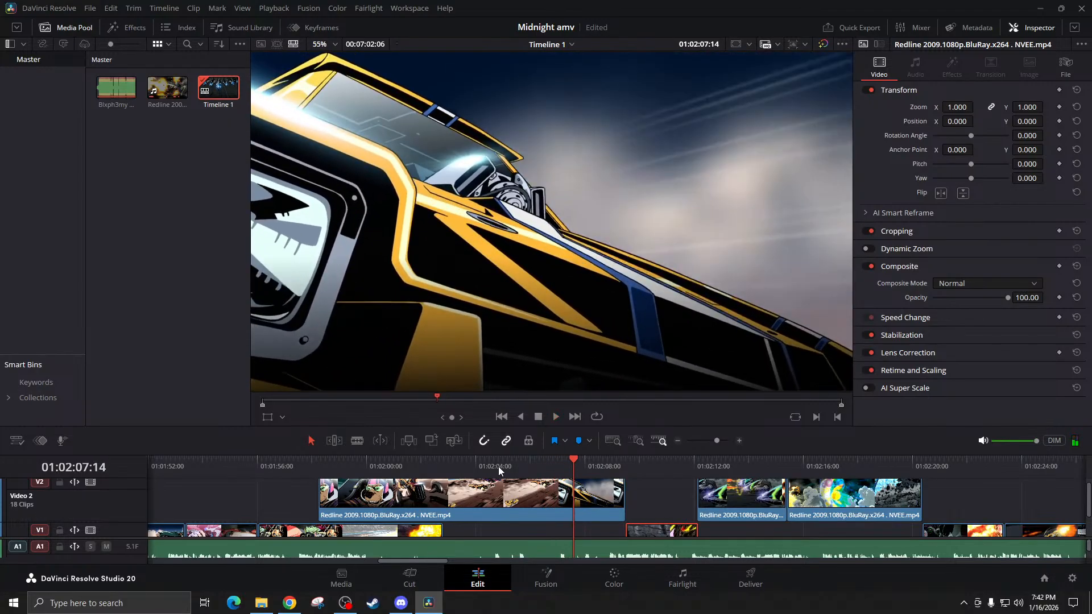
key("space")
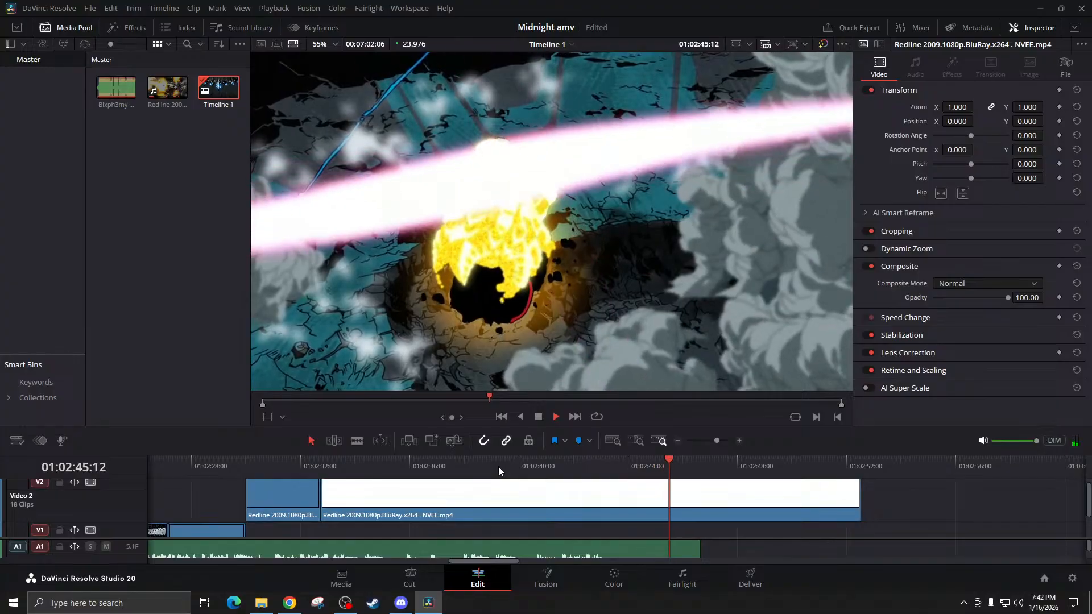
key("space")
Replay the last Video 2 clip from about 01:02:42 past its end to locate the unwanted shot change
left_click(586, 465)
key("space")
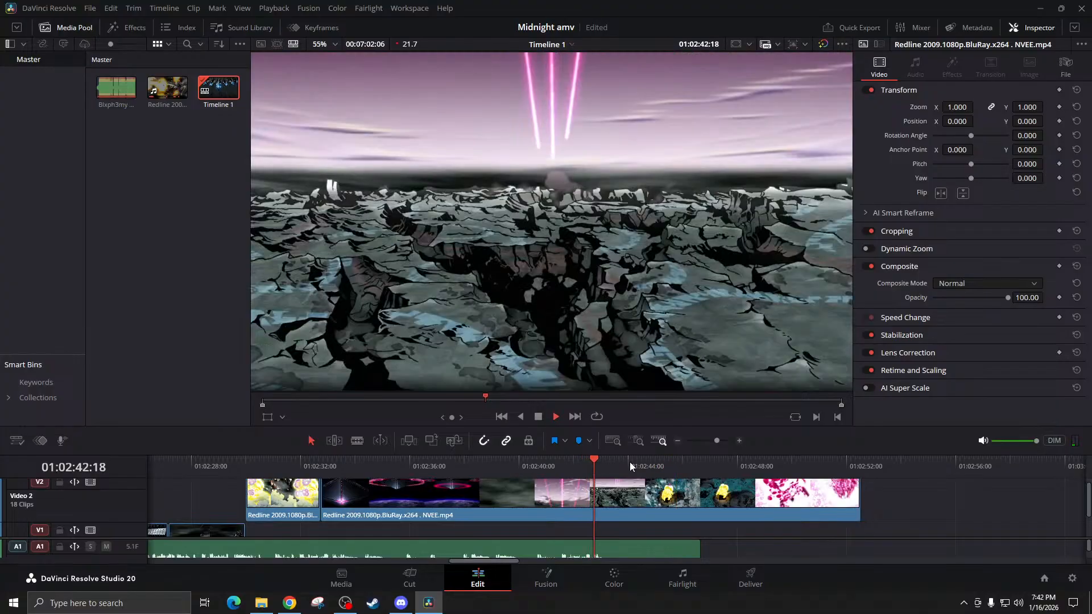
key("space")
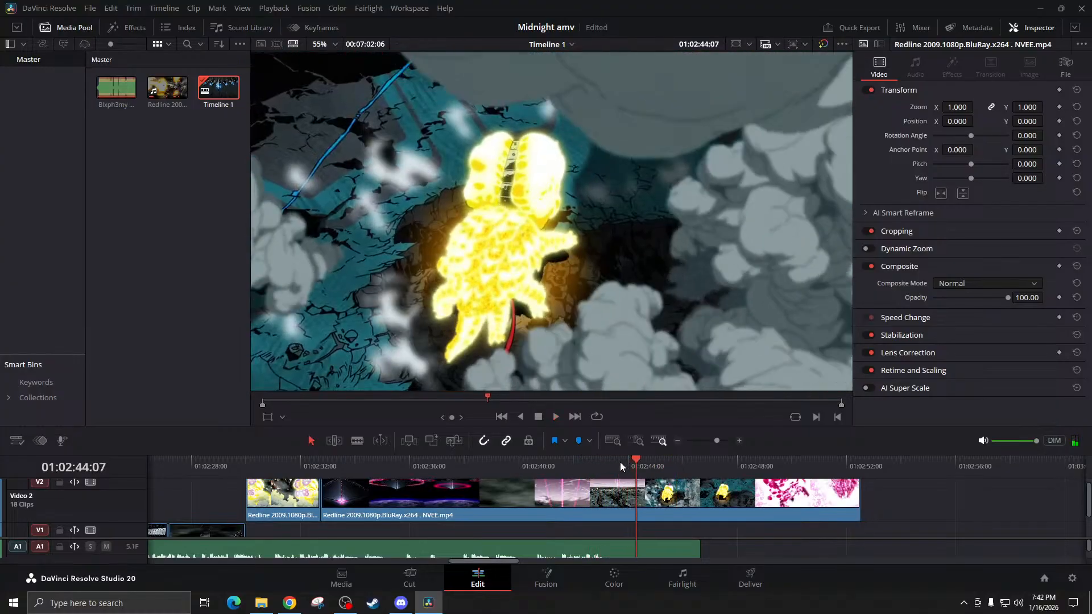
left_click_drag(623, 465, 623, 466)
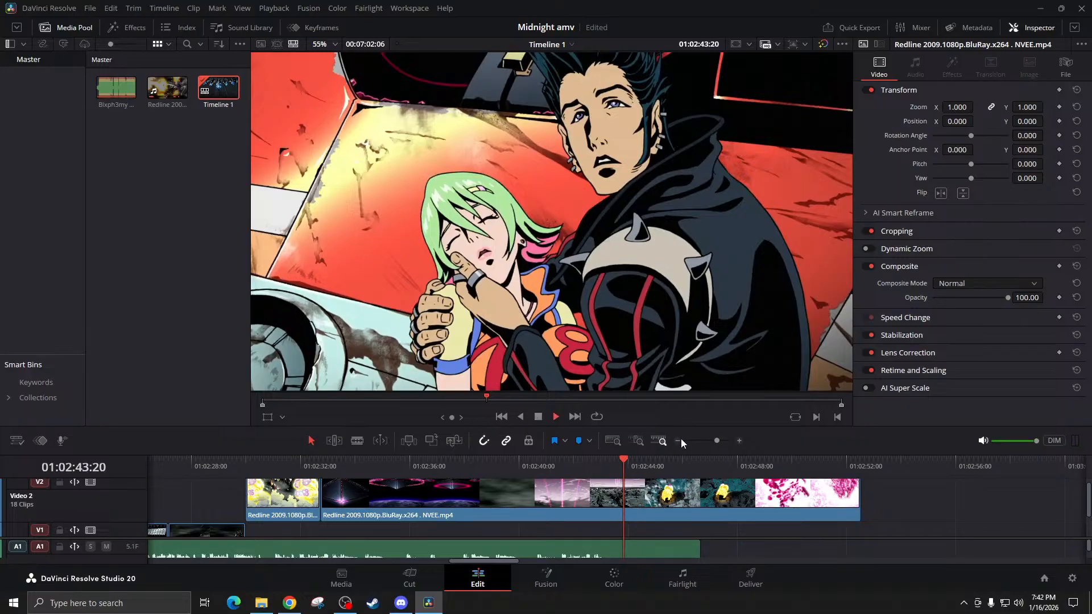
key("space")
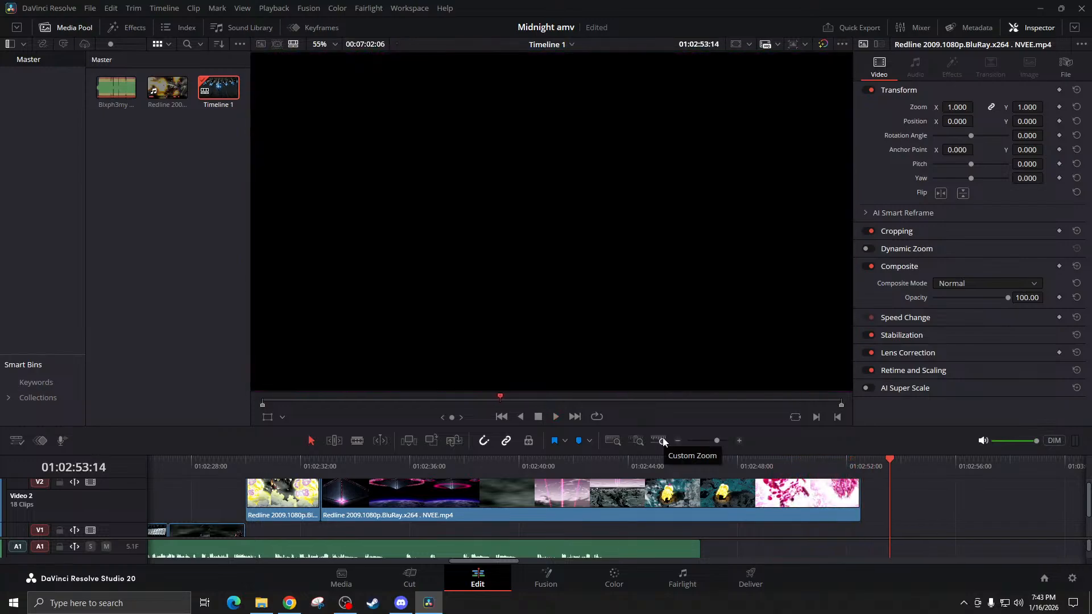
Split the last Video 2 beam clip at 01:02:43:21
left_click_drag(657, 458, 644, 457)
left_click(740, 441)
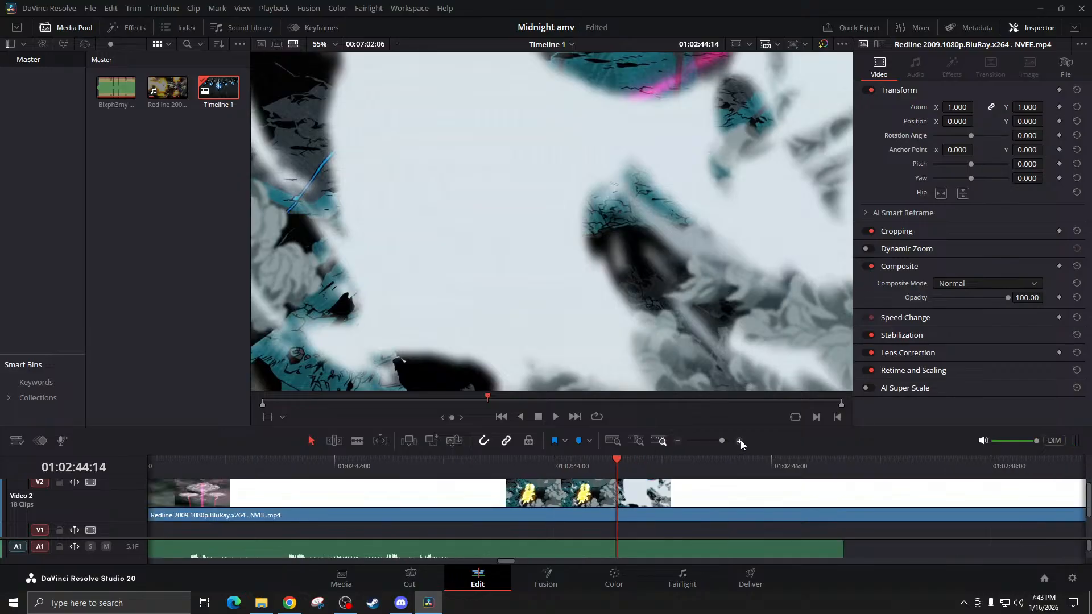
left_click(609, 462)
left_click_drag(603, 461, 467, 441)
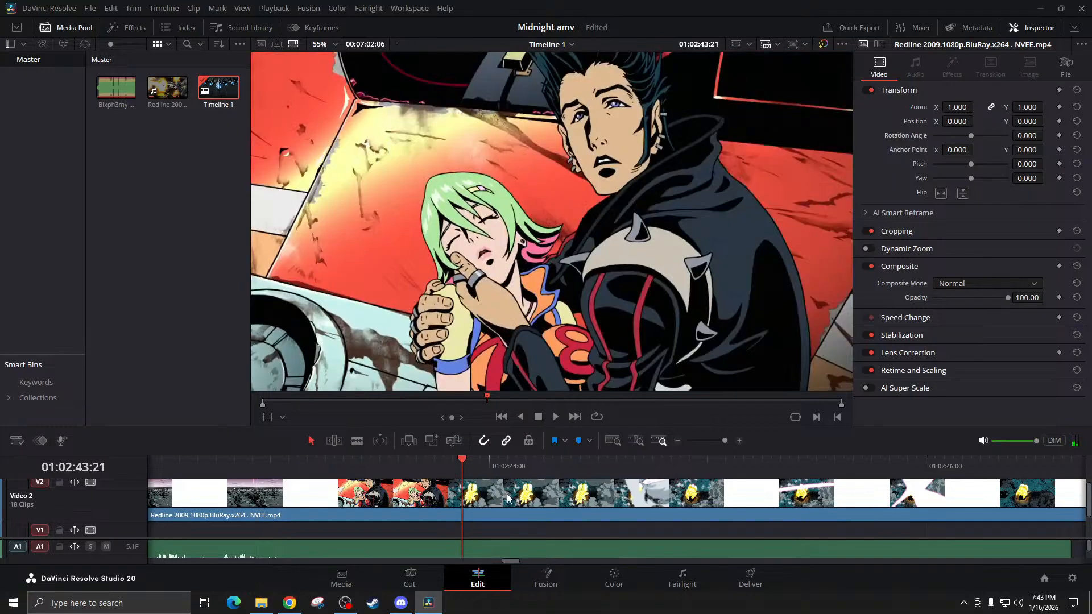
key("ctrl+b")
Move the Video 2 portion after the 01:02:43:21 split past the end of the music, to about 01:02:58
scroll(569, 500, "right", 3)
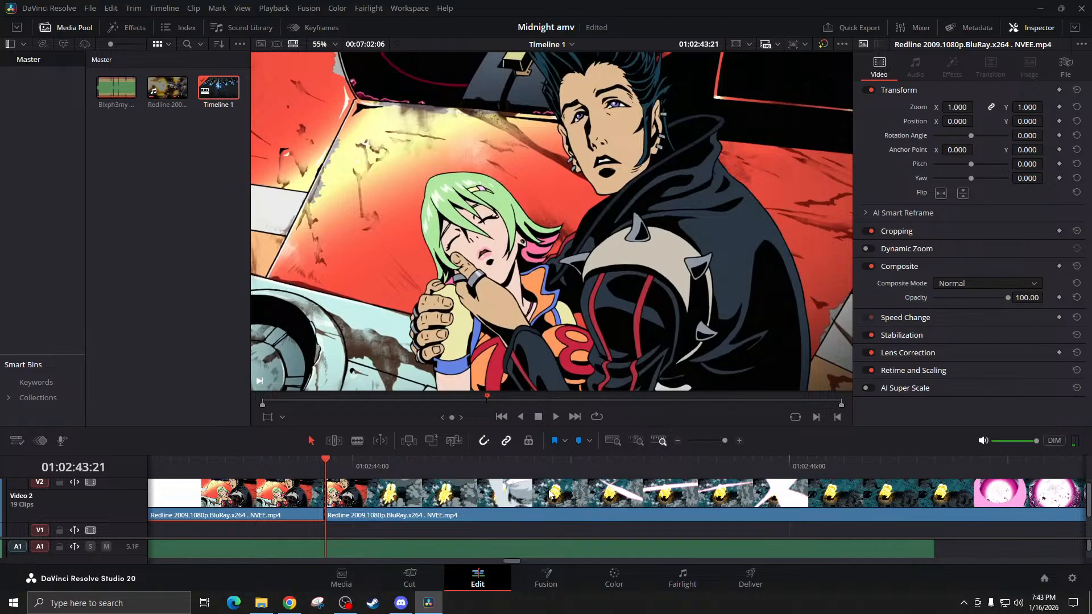
left_click(552, 495)
left_click(677, 441)
left_click(677, 441)
left_click(677, 441)
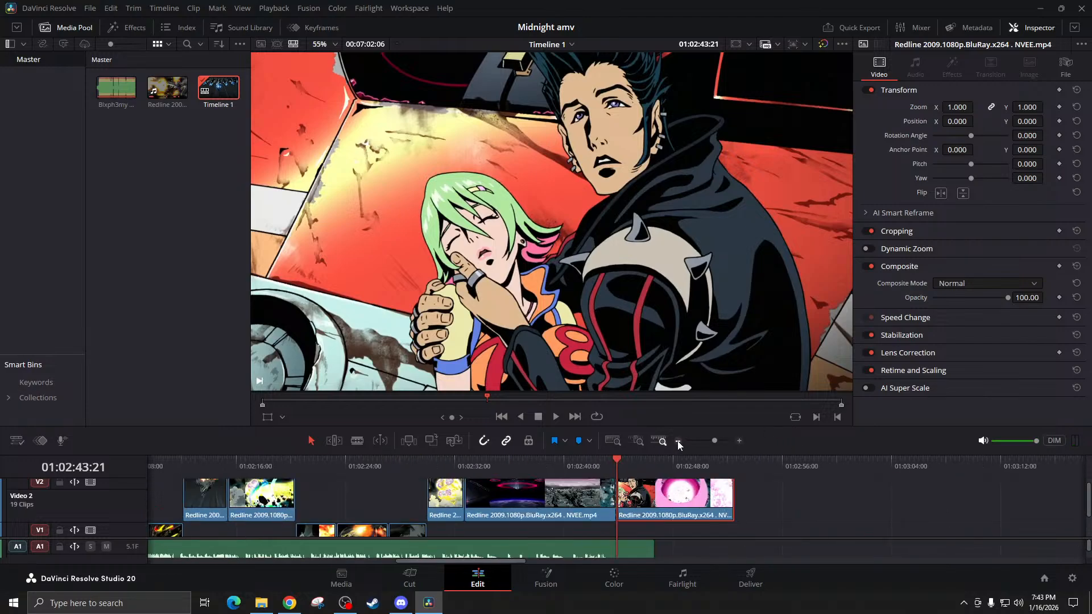
left_click(677, 441)
left_click_drag(647, 507, 751, 508)
Try to trim 20 frames off the end of the Video 2 beam clip
left_click(603, 490)
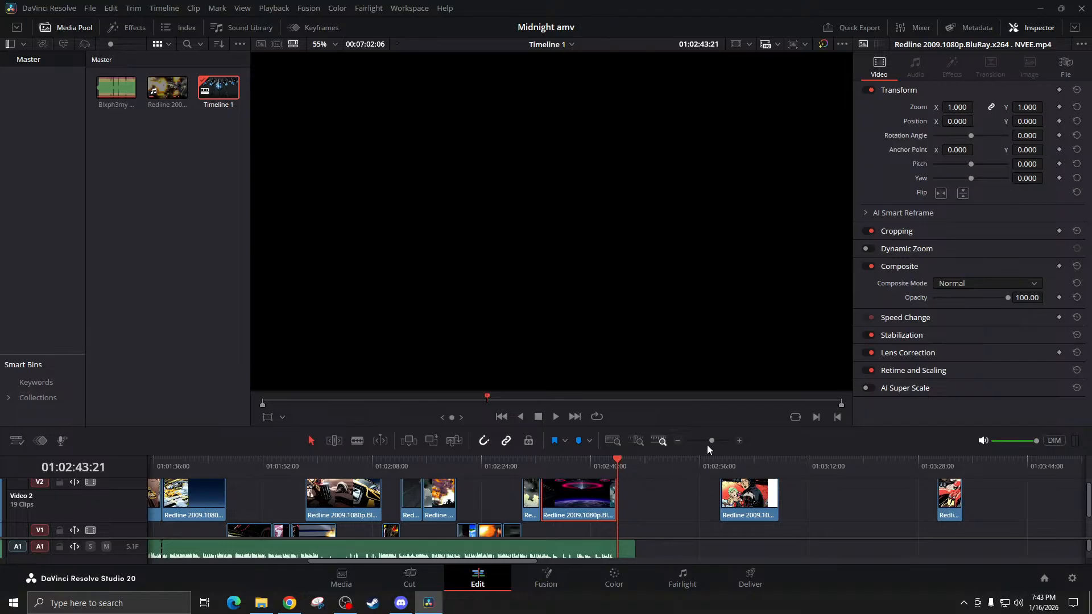
left_click(655, 545)
left_click_drag(653, 537, 647, 539)
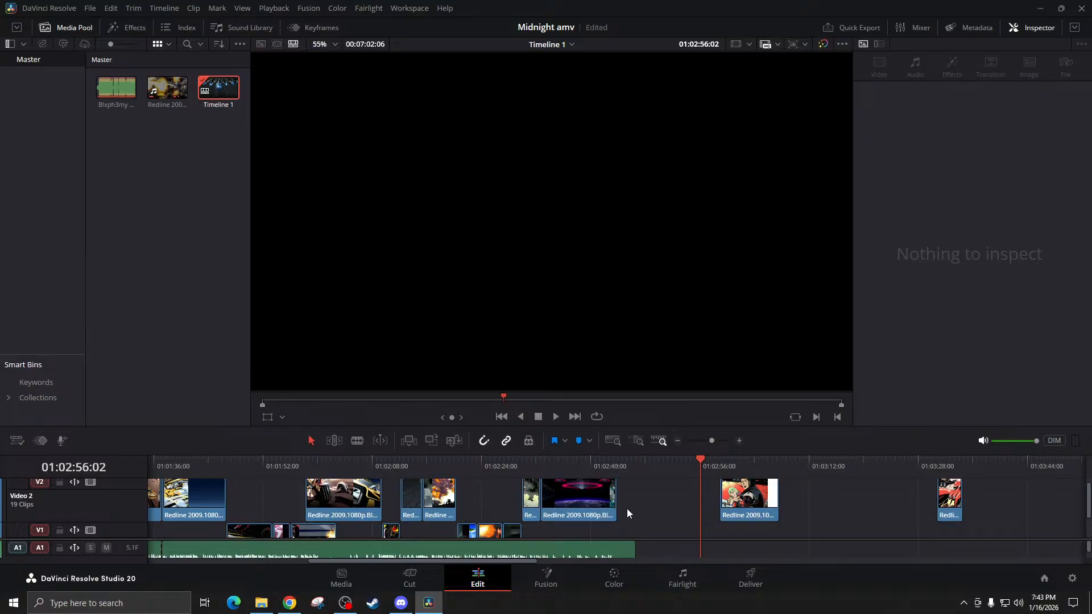
left_click(607, 482)
left_click_drag(616, 480, 611, 480)
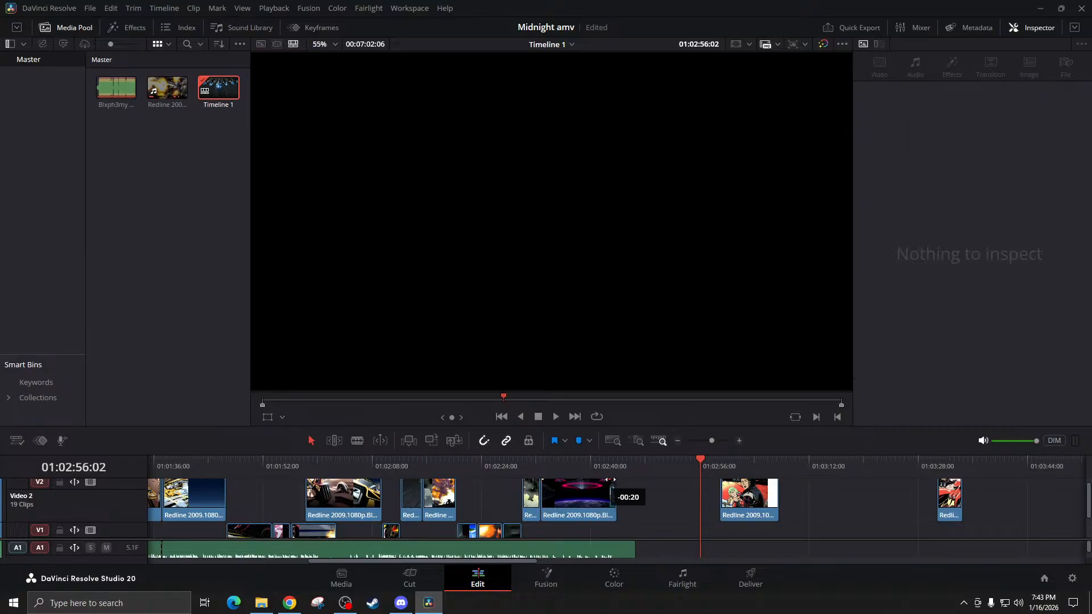
Play the Video 2 beam clip through to the end of the music at 01:02:46:15 to check the ending
left_click(596, 462)
key("space")
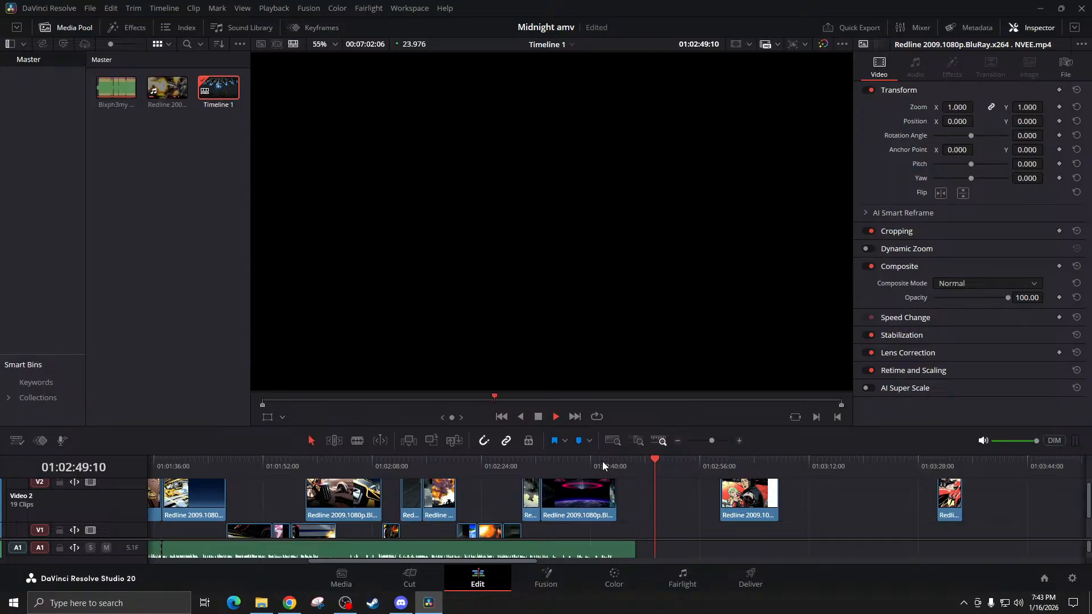
key("space")
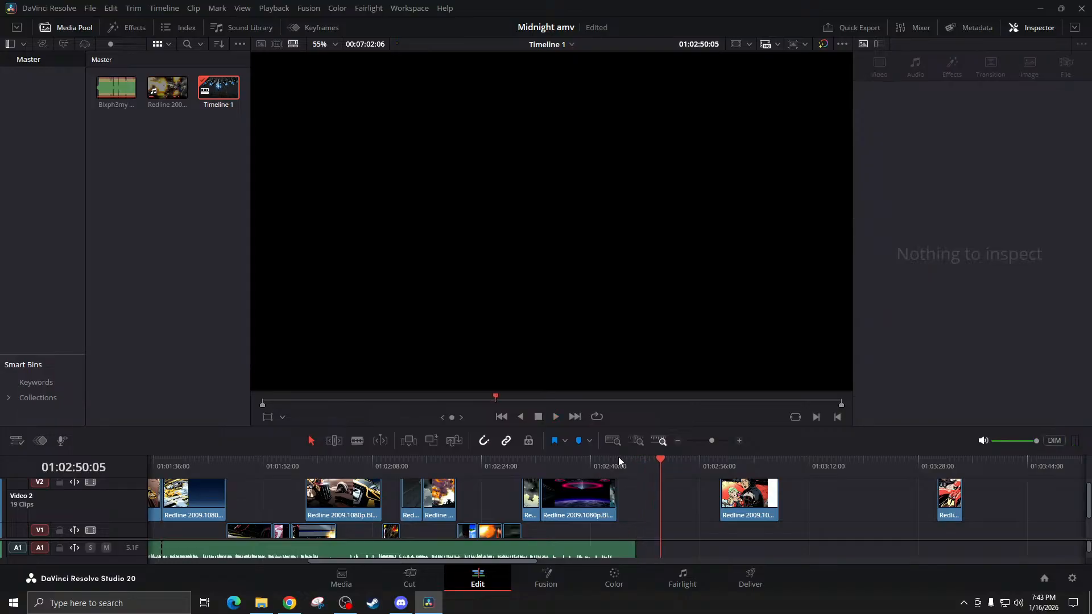
left_click(536, 462)
key("space")
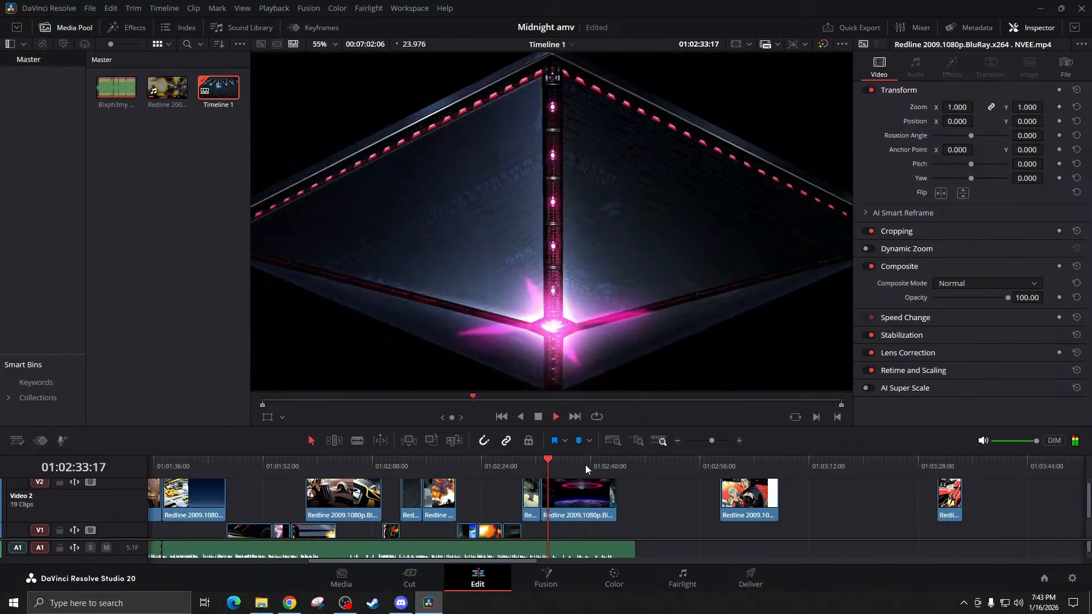
left_click(585, 465)
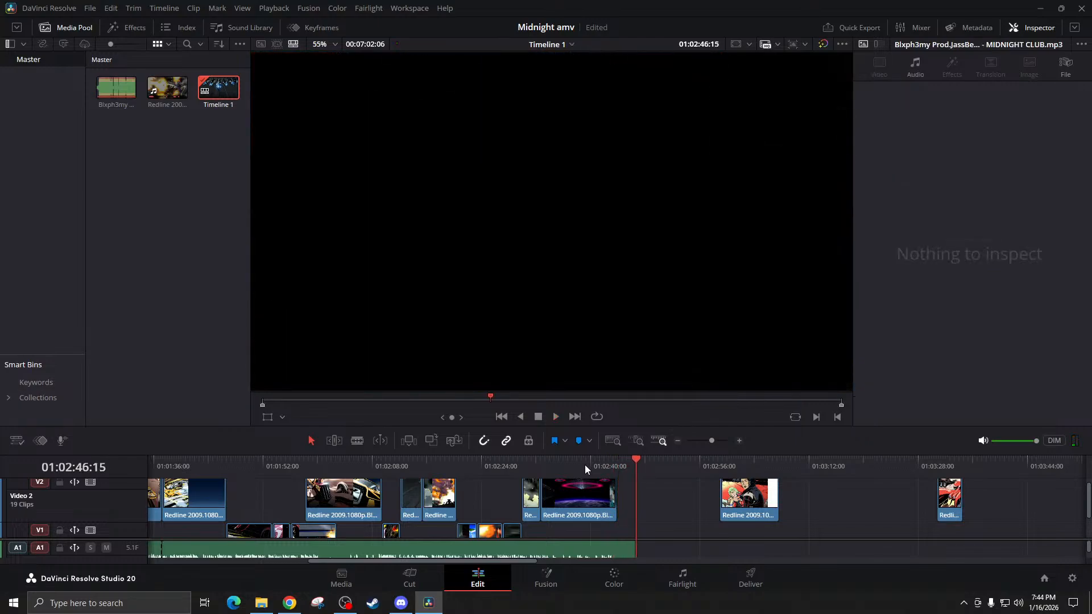
Preview the split-off Video 2 clip beyond the end of the music and delete it
left_click(744, 497)
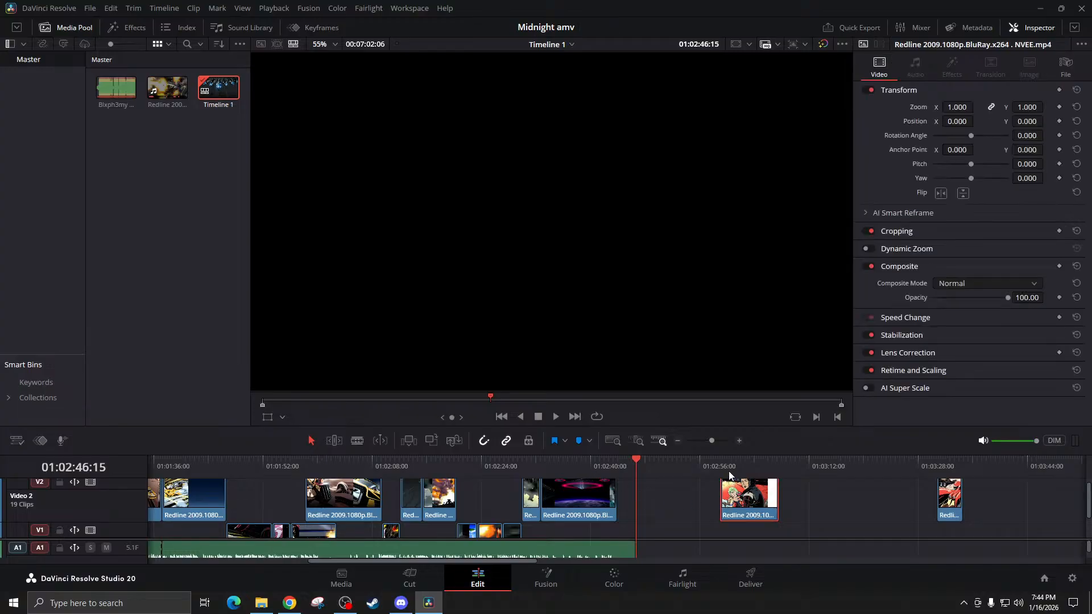
left_click(765, 462)
left_click(746, 465)
key("space")
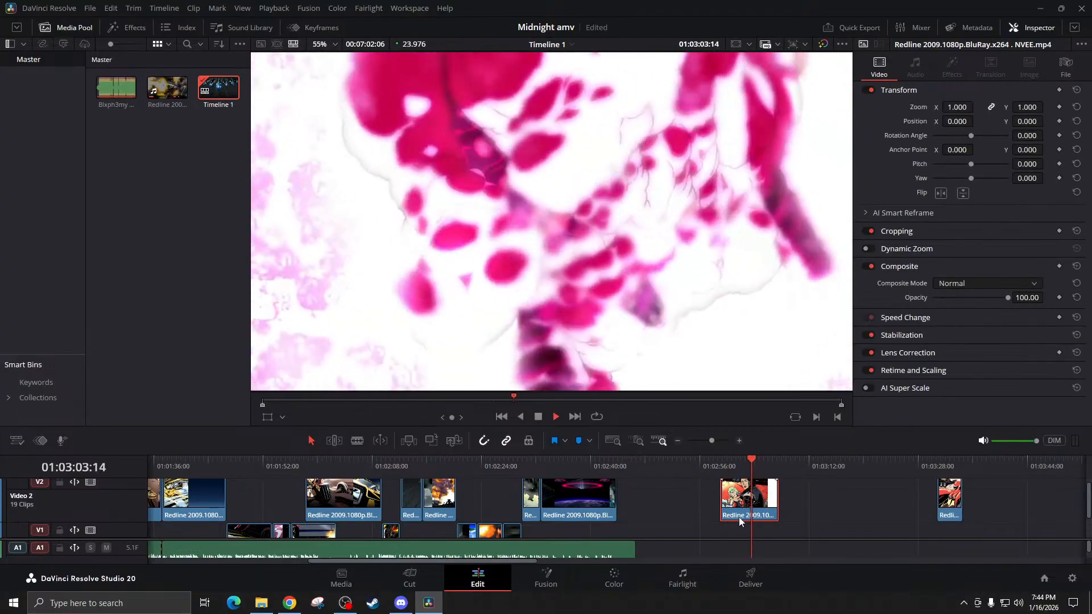
key("space")
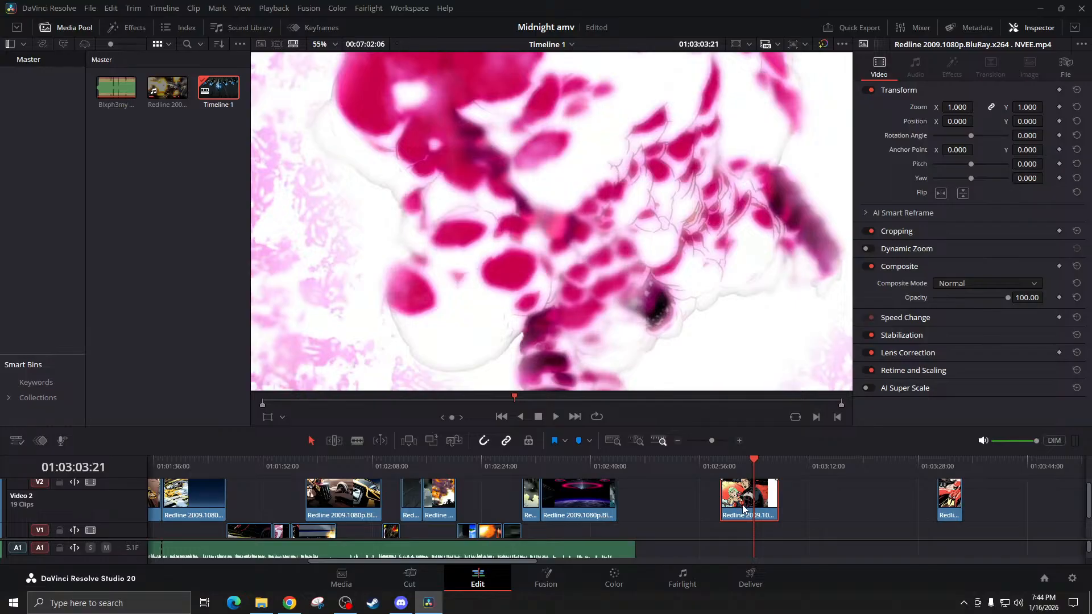
key("Delete")
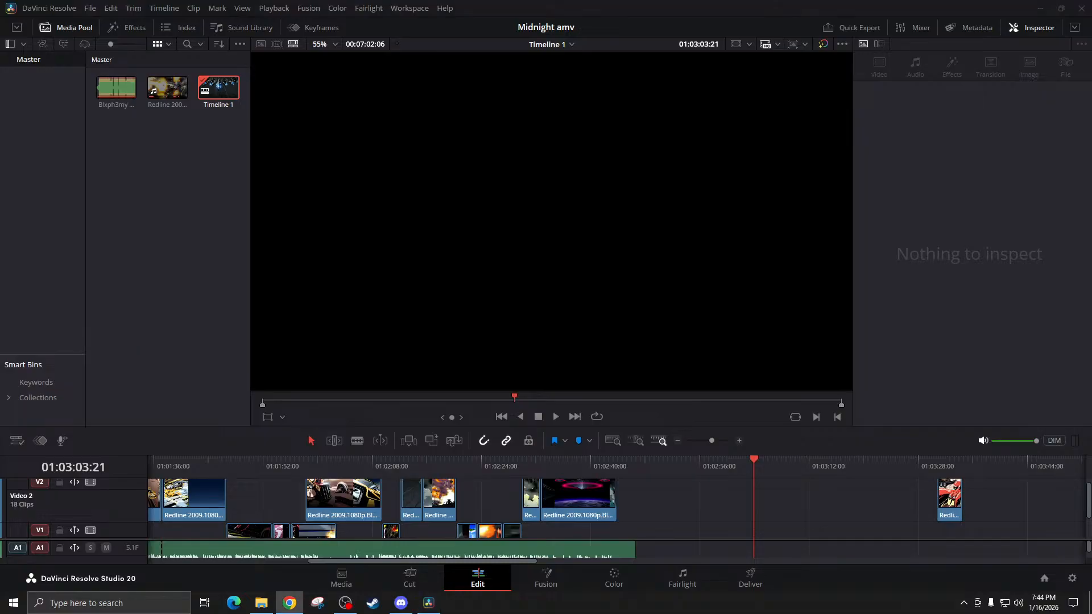
Spot-check the shots around 01:02:40, 01:02:15 and 01:02:03 on the timeline
left_click(590, 466)
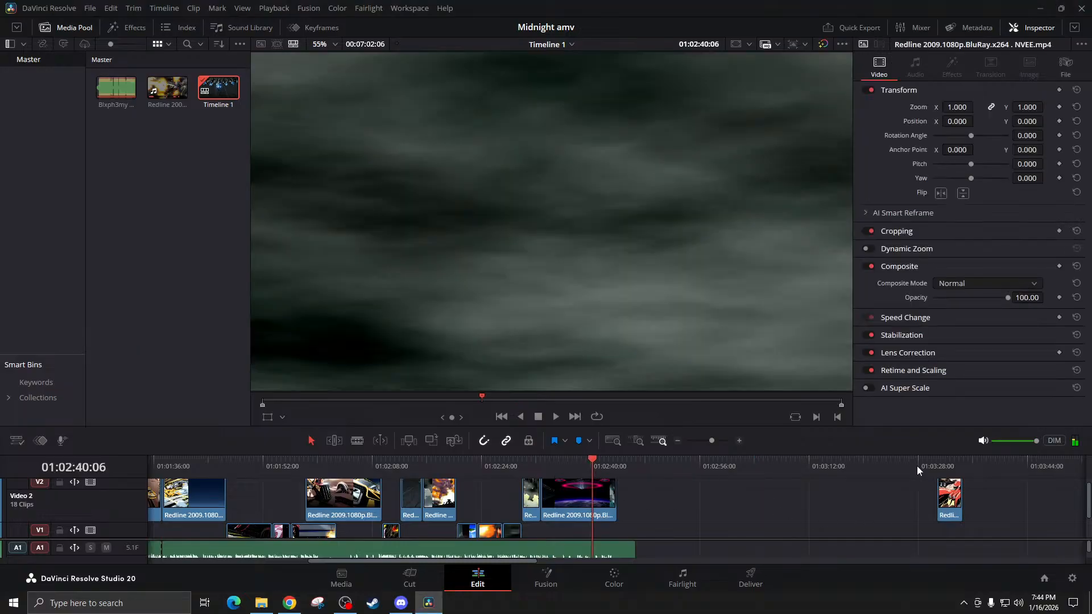
left_click(937, 463)
left_click(401, 465)
left_click(425, 465)
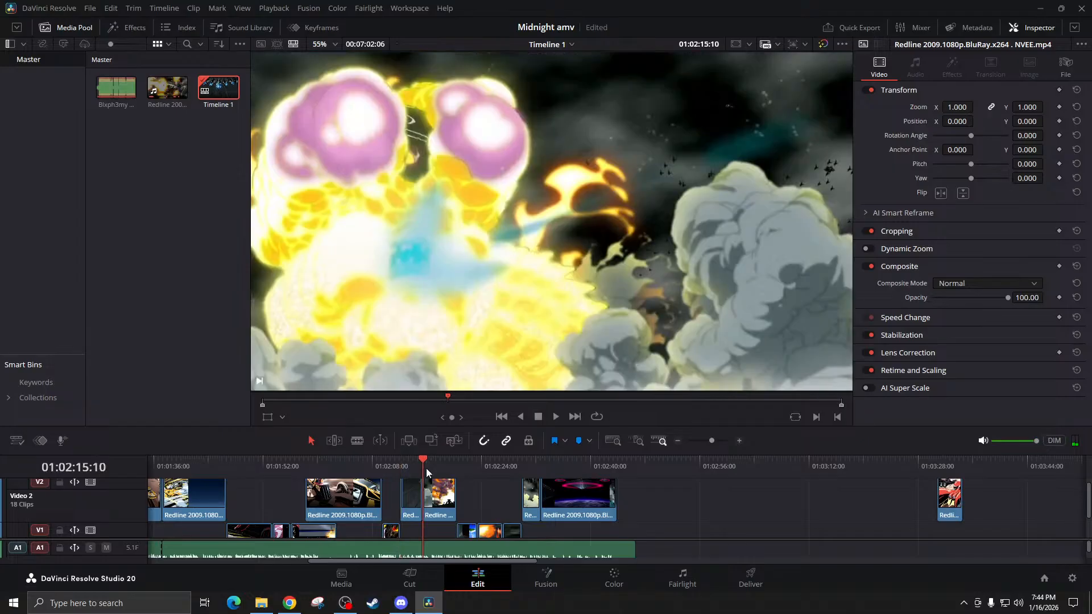
left_click(341, 465)
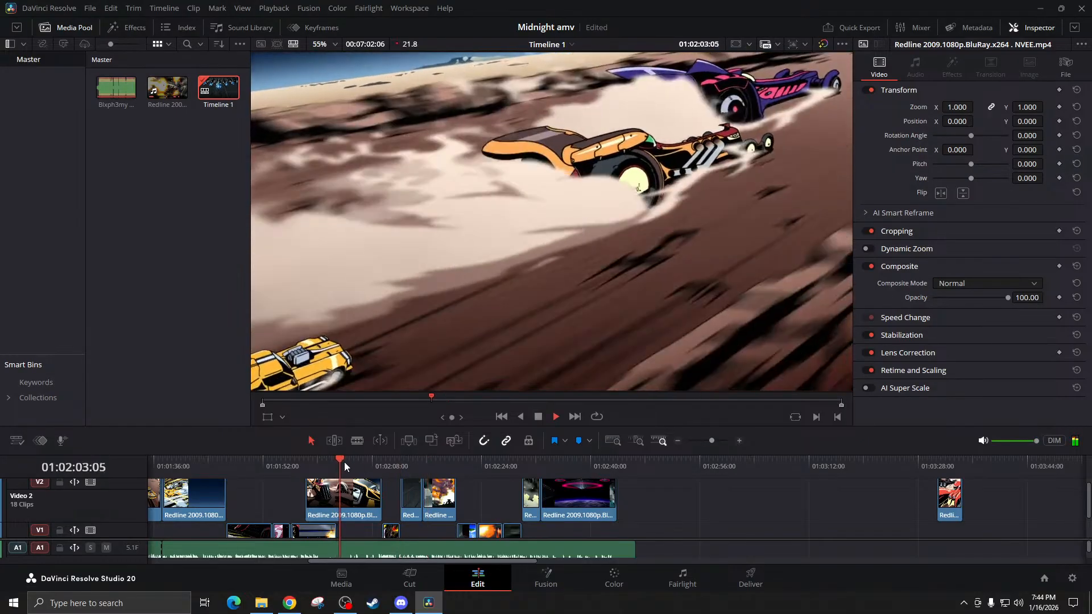
Review the Video 2 goggled racer clip from about 01:02:00 and split it at 01:02:02:02
left_click(738, 441)
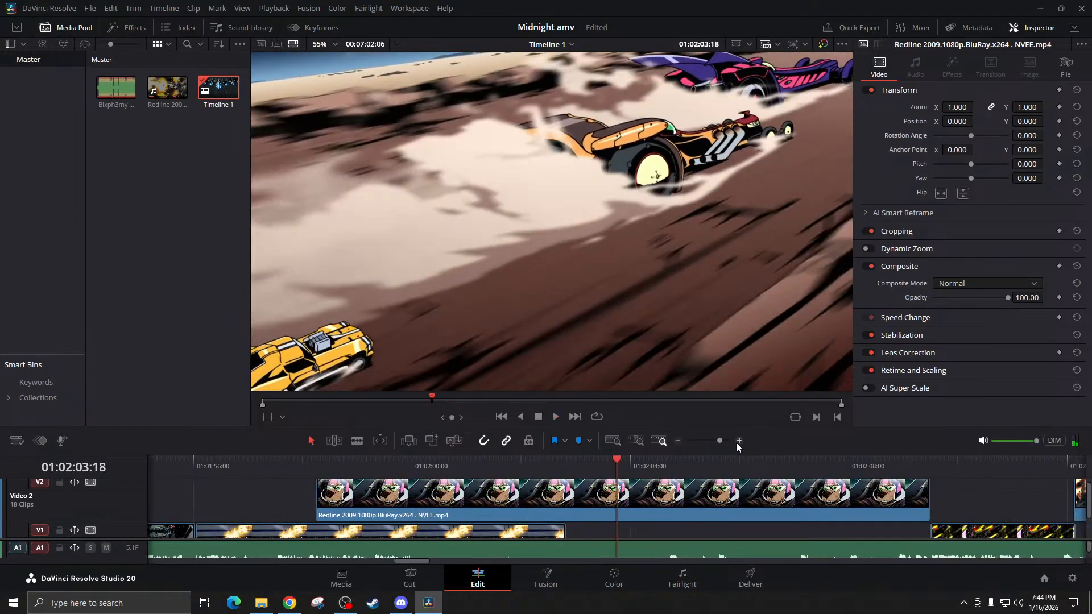
left_click(483, 466)
key("space")
left_click(400, 464)
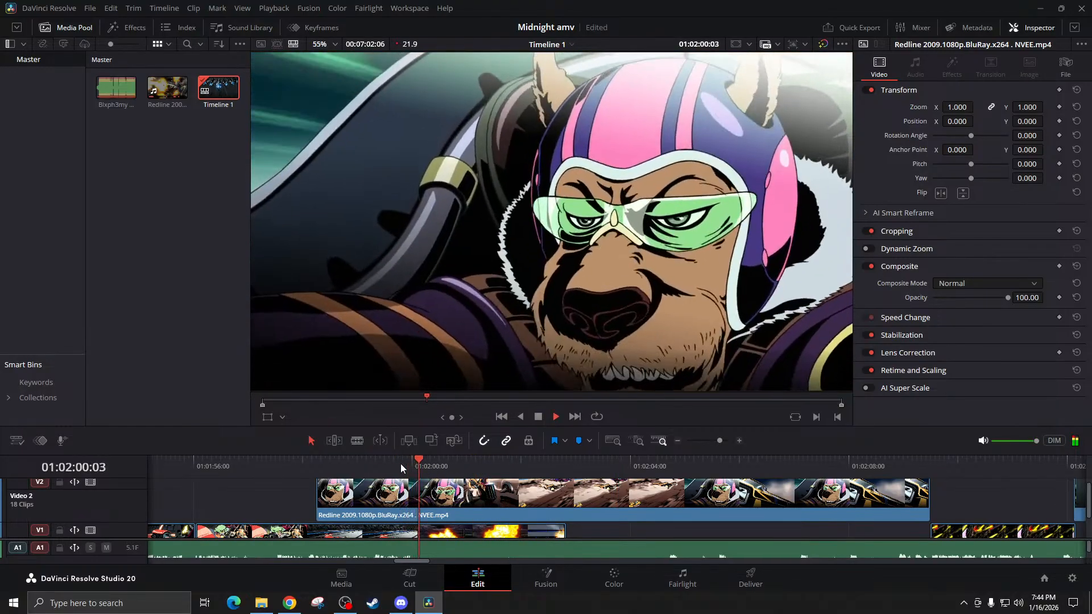
key("space")
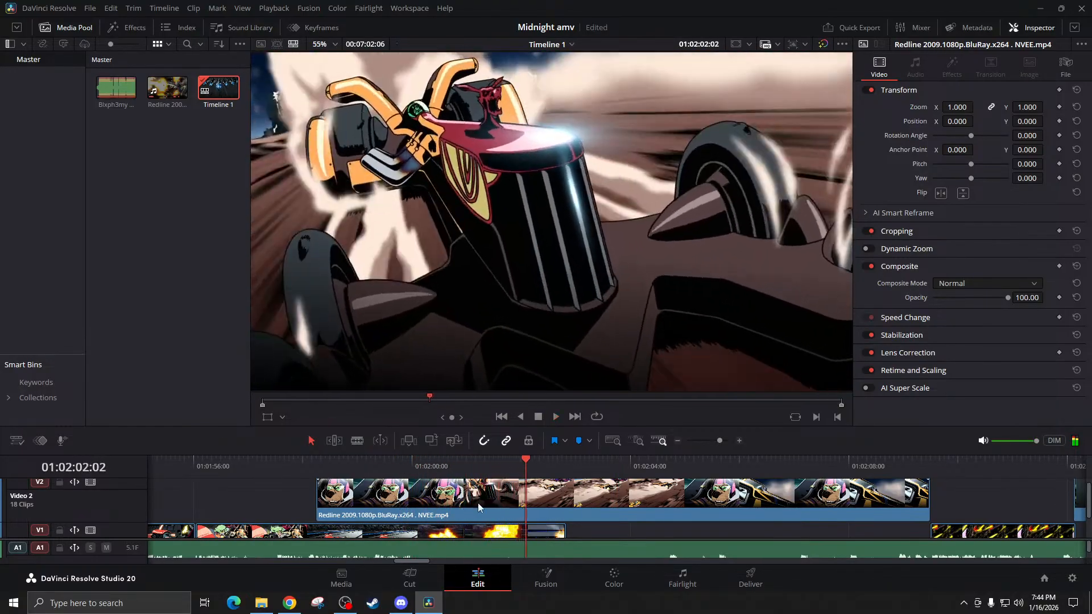
key("ctrl+b")
Delete the Video 2 portion after 01:02:02:02 and end the Video 1 explosion clip at the same frame
left_click(565, 515)
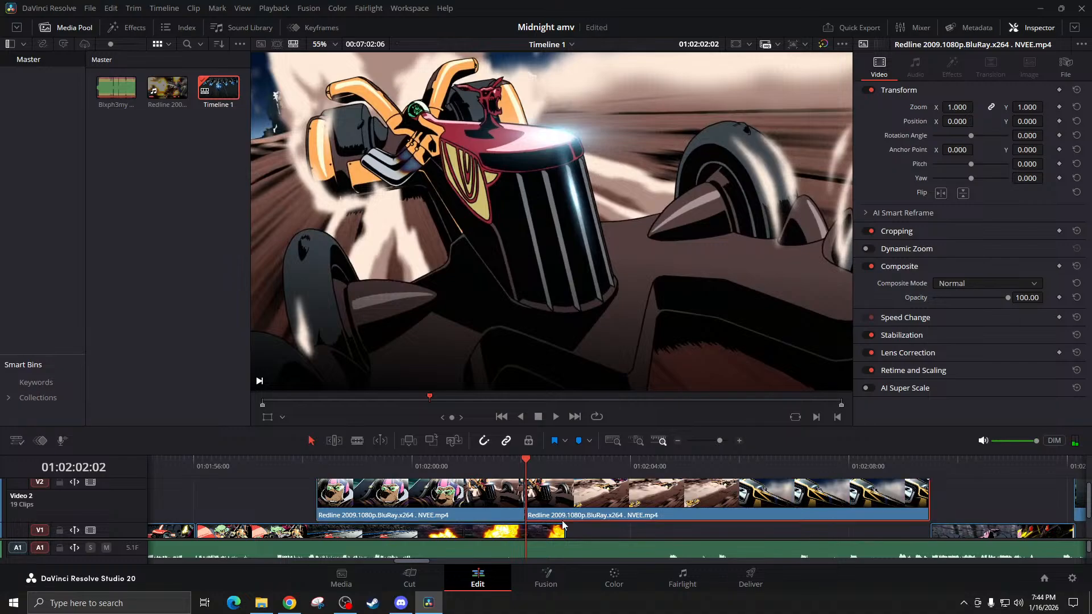
key("Delete")
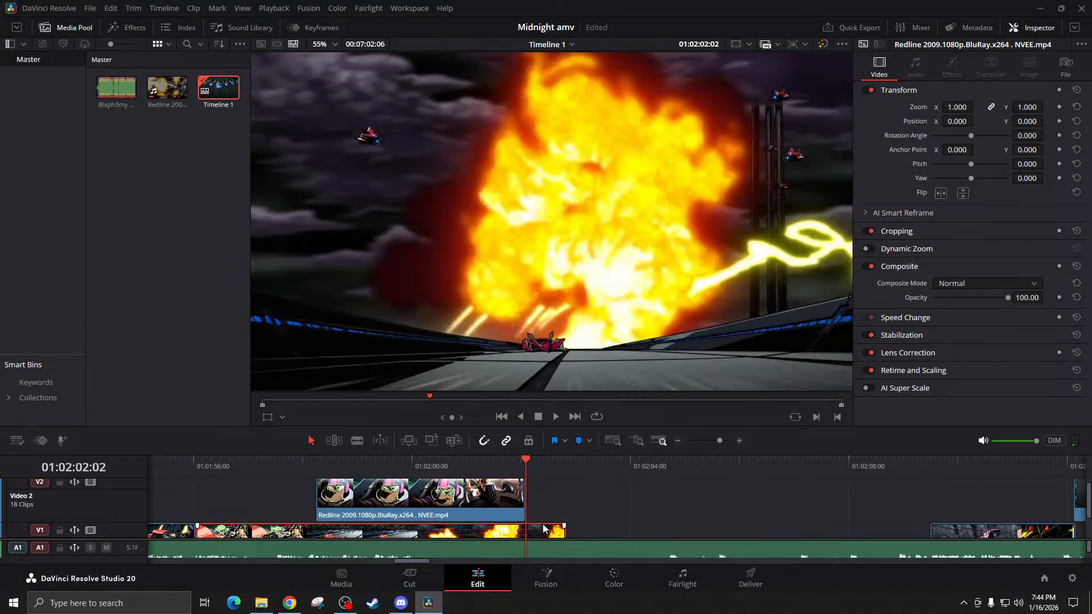
key("Delete")
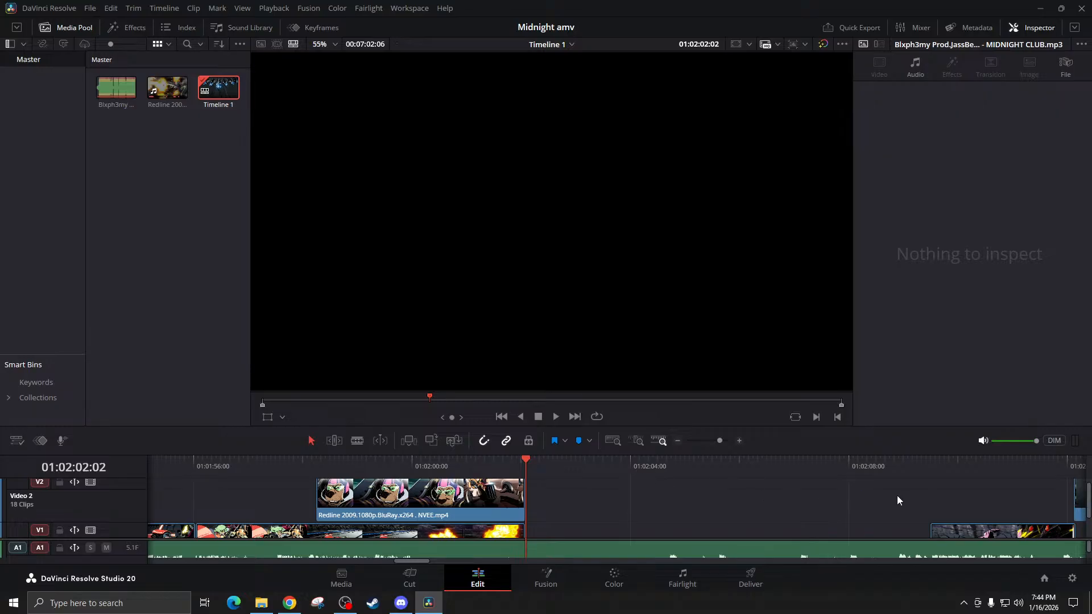
Review the shots at 01:02:09:12 and 01:03:30:20 and play the spare Video 2 clips from 01:04:22:00 onward
left_click(928, 478)
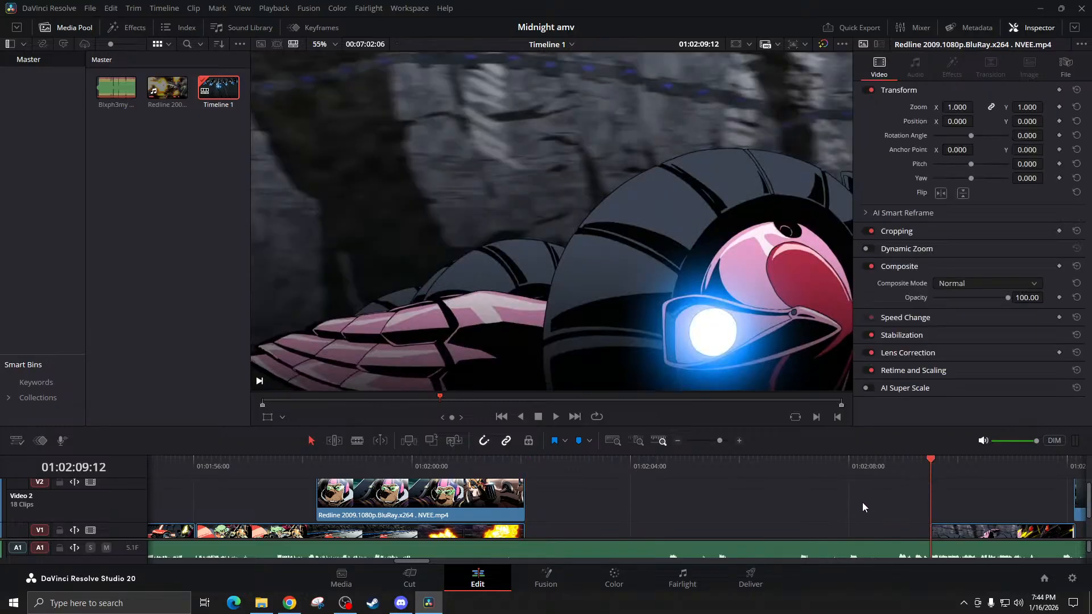
left_click(677, 441)
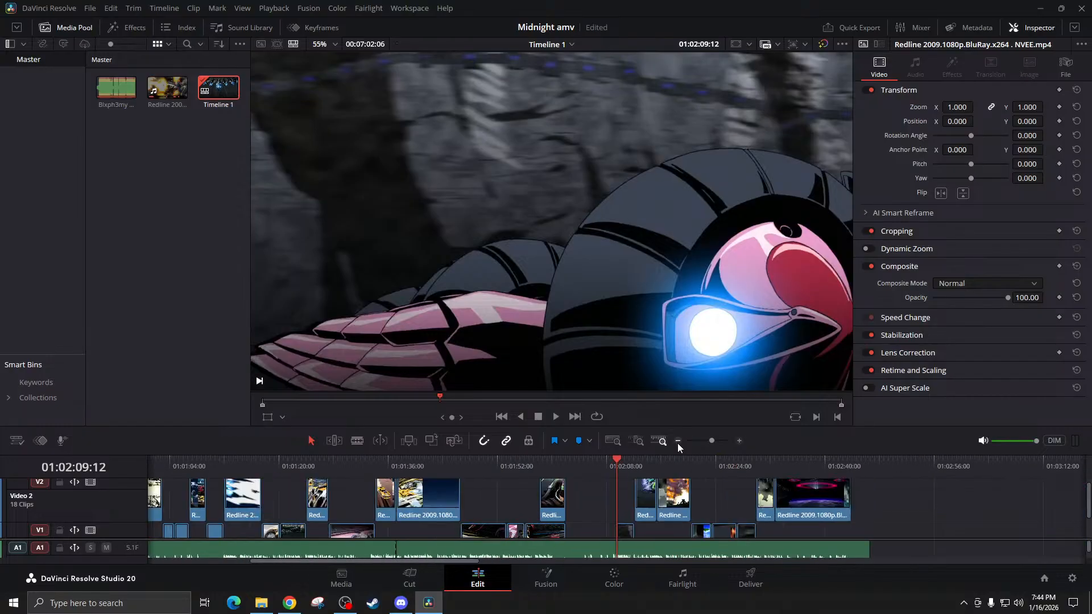
left_click(677, 441)
scroll(630, 514, "right", 5)
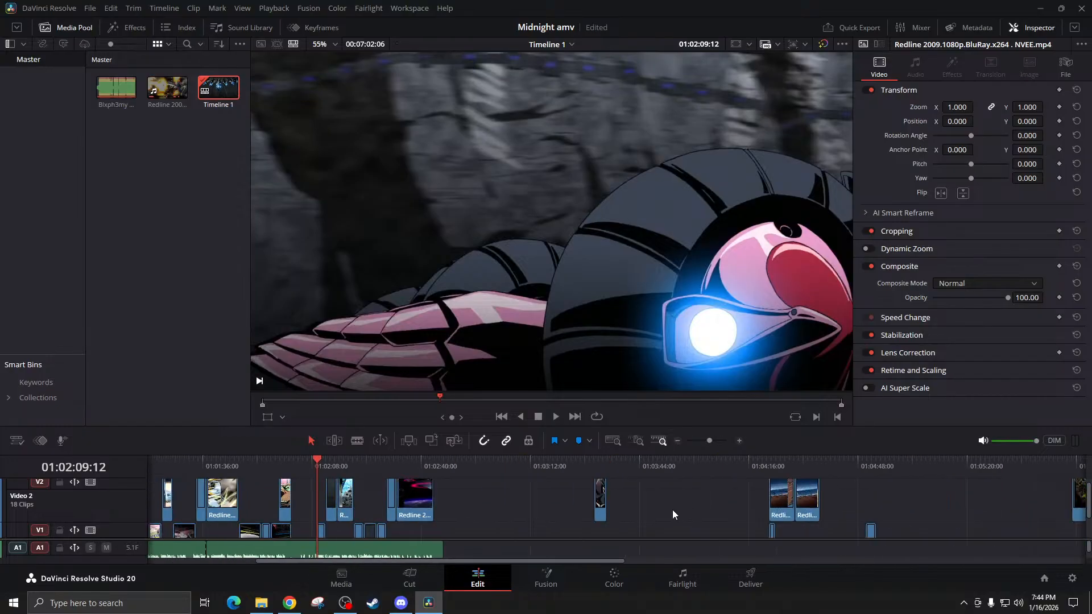
left_click(594, 471)
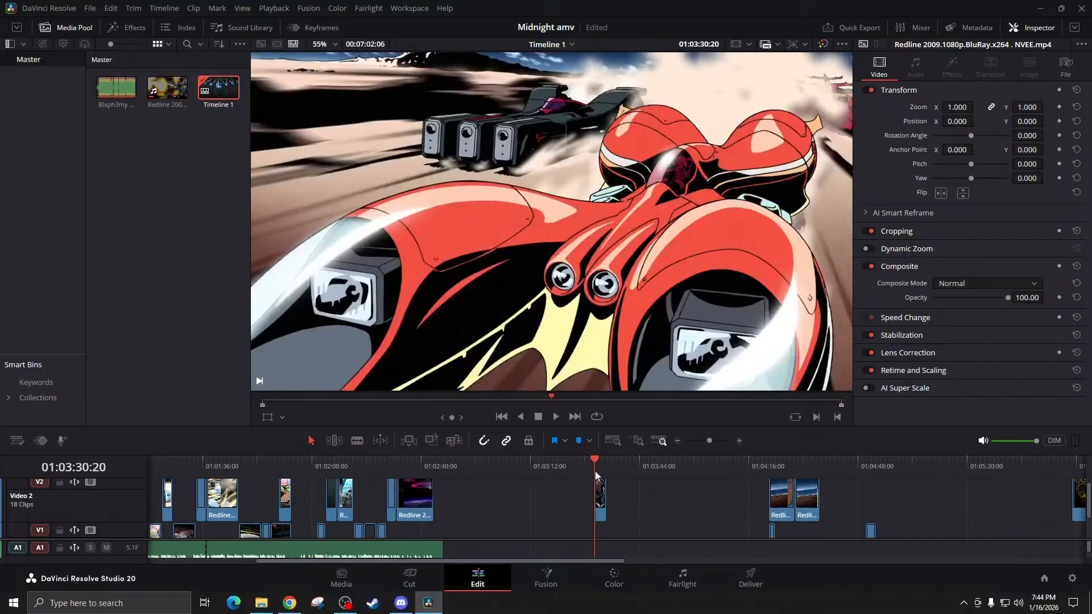
left_click(768, 467)
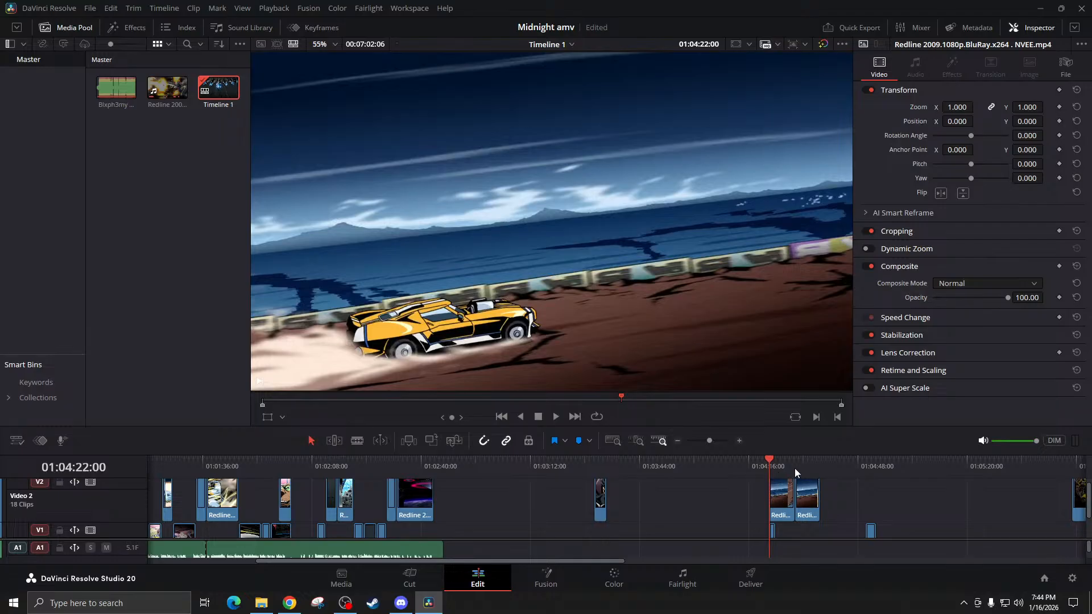
key("space")
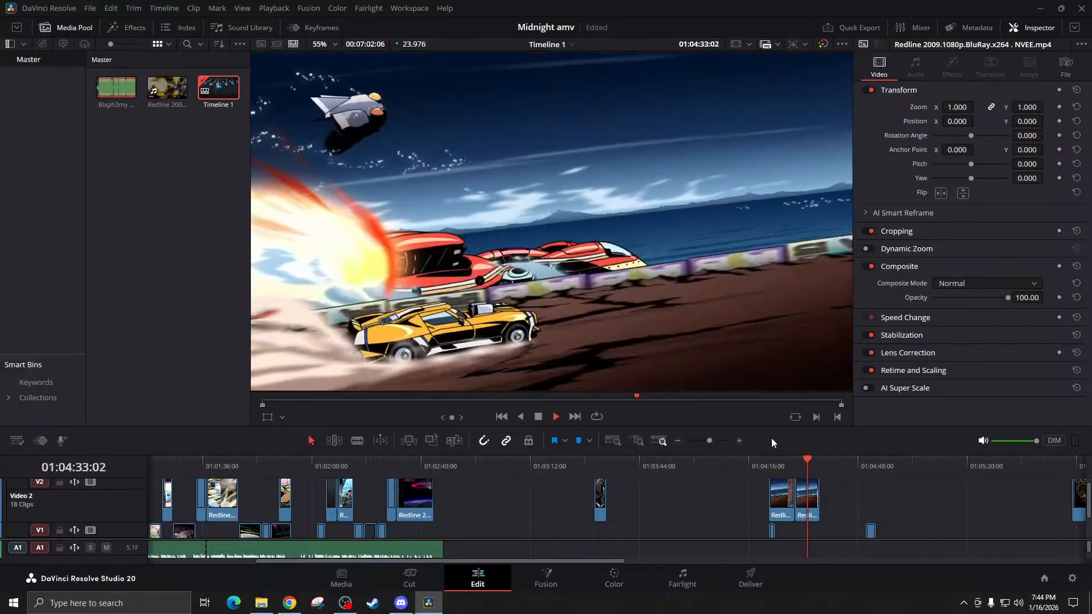
left_click(801, 465)
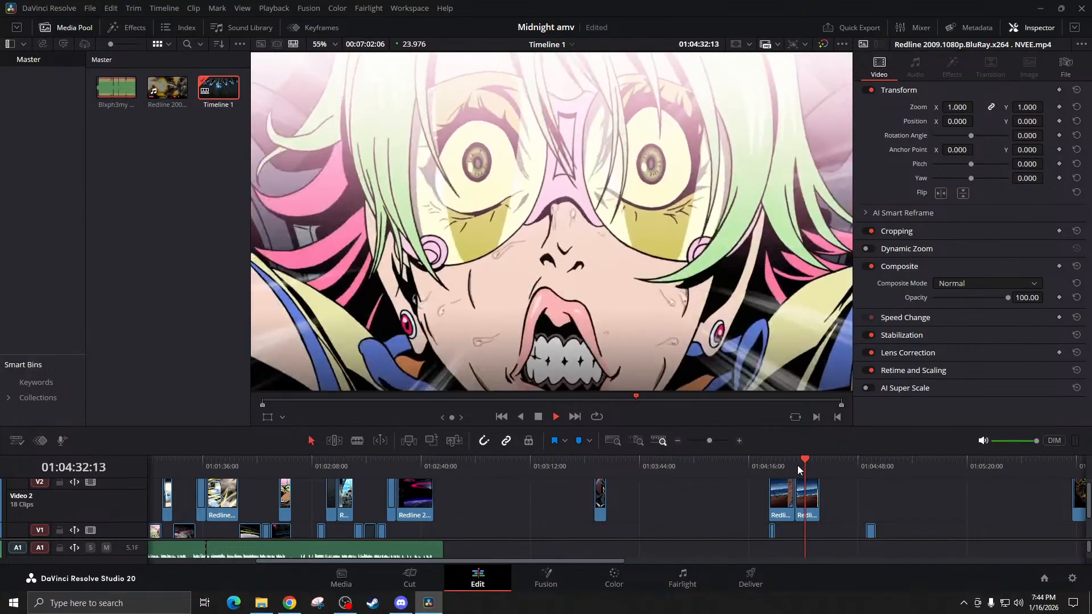
key("space")
Move the spare Video 2 clip with the wide-eyed racer near 01:04:32 to Video 3, starting at 01:02:02:02
left_click_drag(807, 501, 490, 507)
scroll(508, 484, "left", 3)
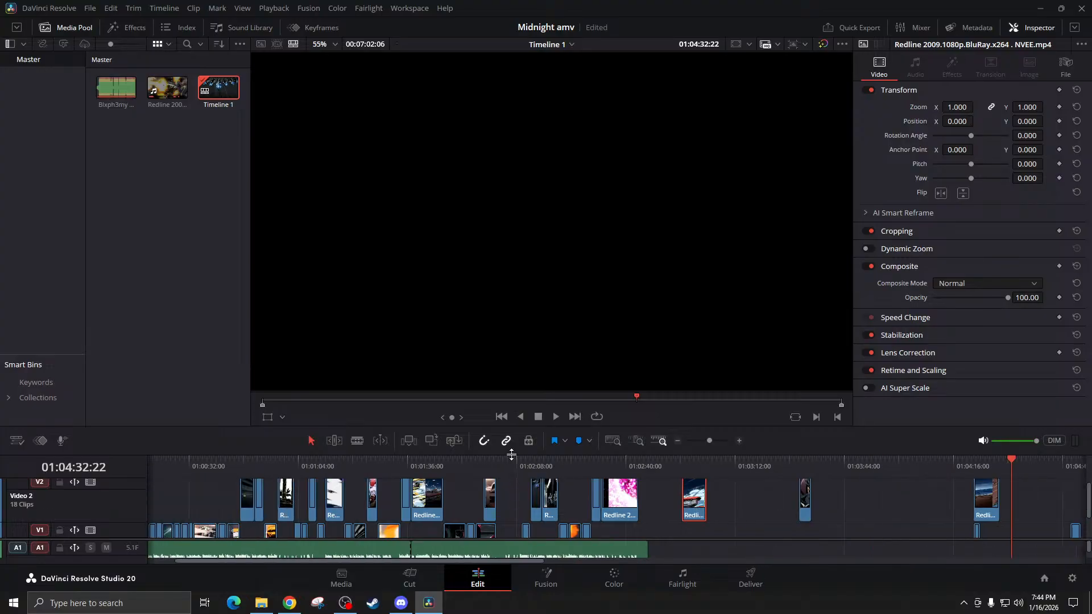
left_click_drag(511, 455, 512, 270)
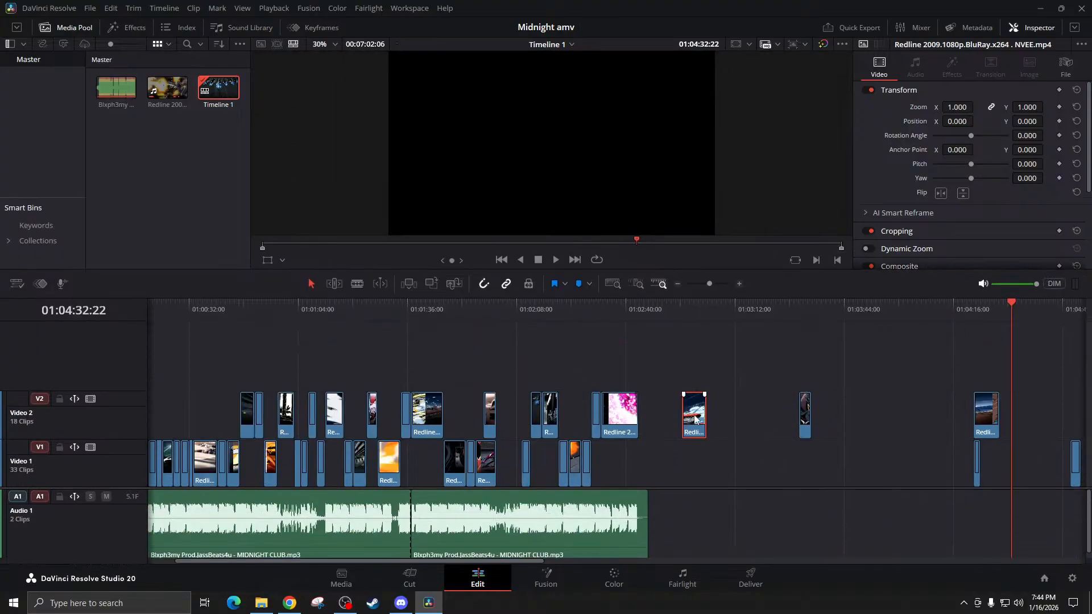
left_click_drag(698, 424, 488, 360)
left_click_drag(514, 364, 510, 367)
left_click(497, 323)
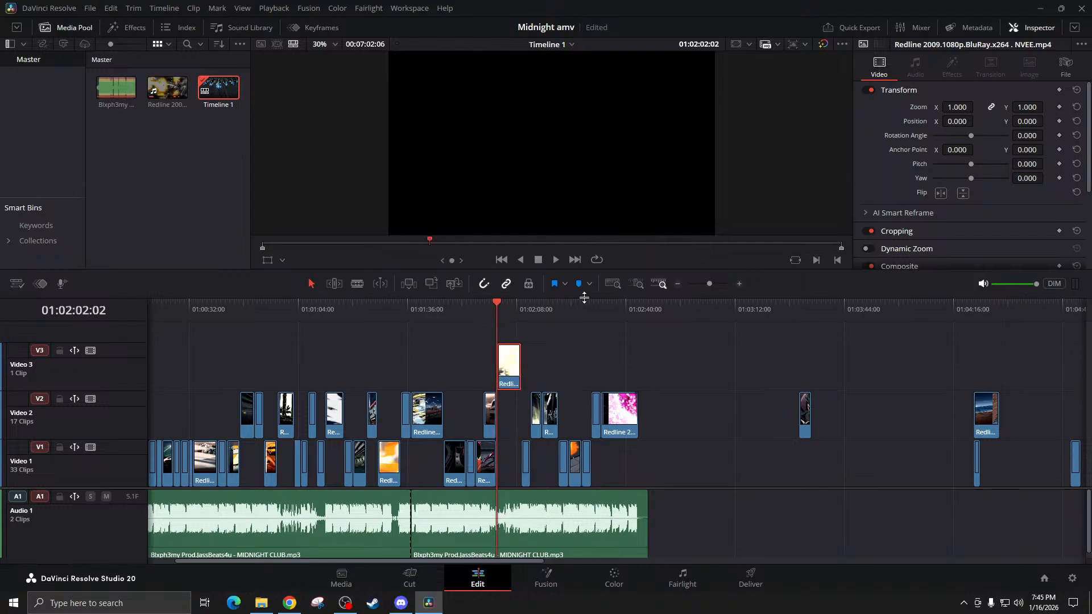
left_click(739, 283)
left_click(740, 284)
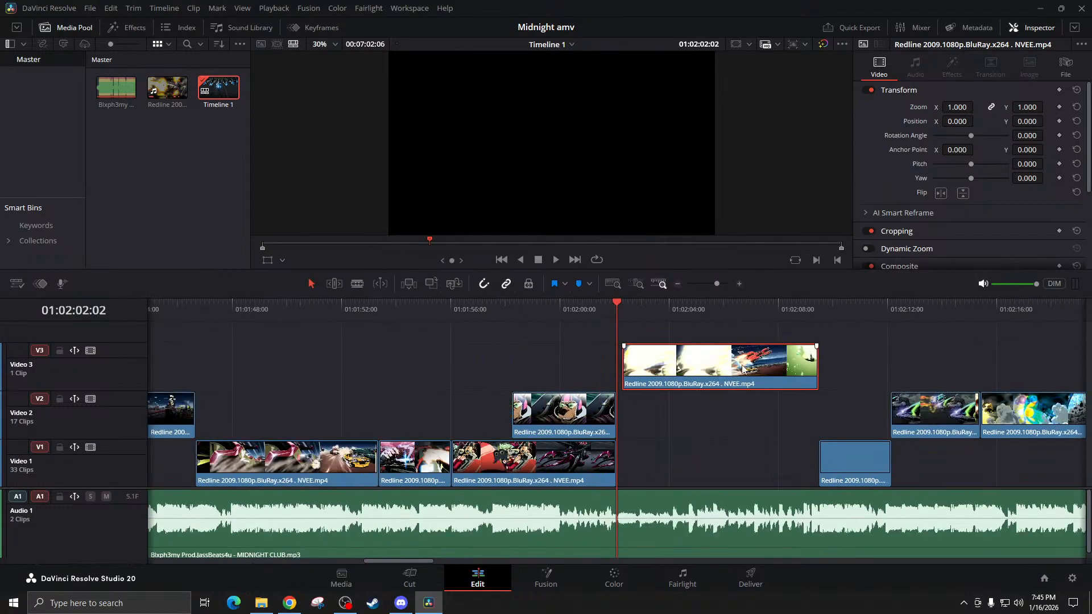
left_click_drag(659, 372, 653, 372)
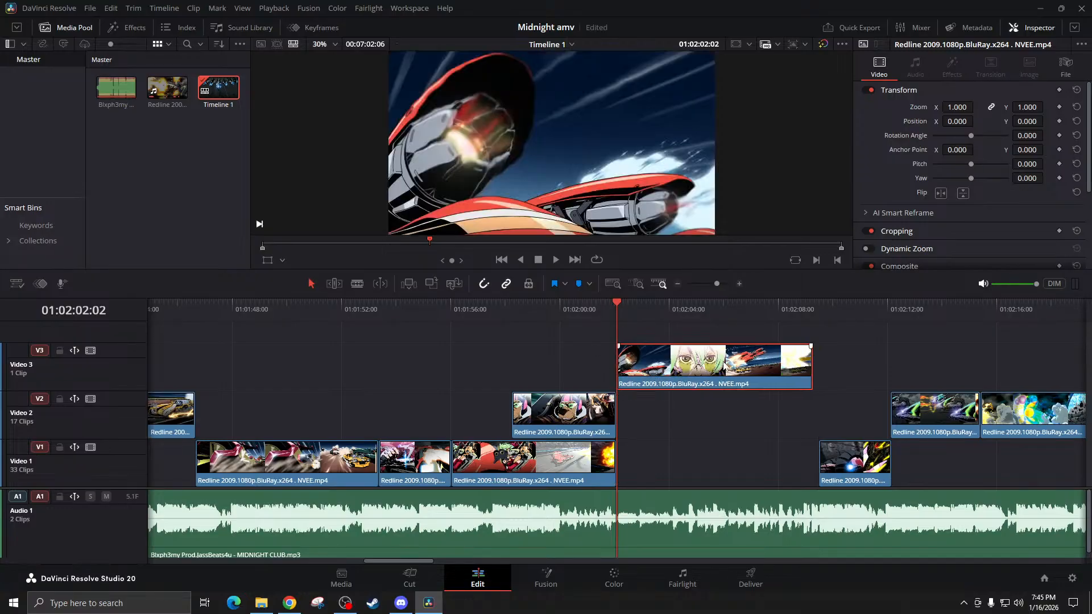
Play the cut into the Video 3 clip, remove its opening up to 01:02:02:05 and slide it back to 01:02:02:02
left_click_drag(798, 315, 814, 312)
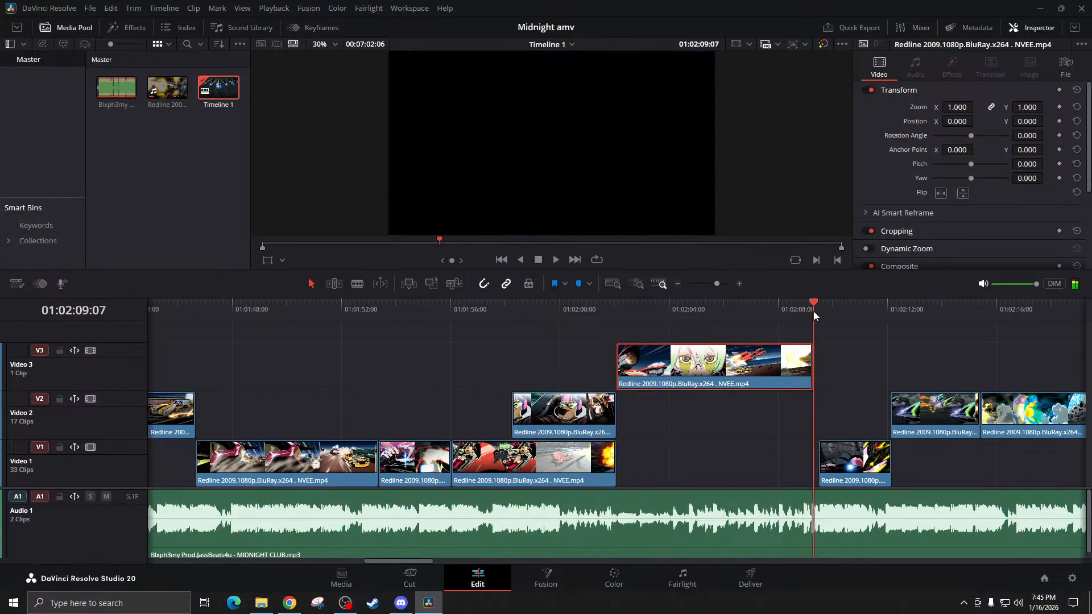
left_click(554, 315)
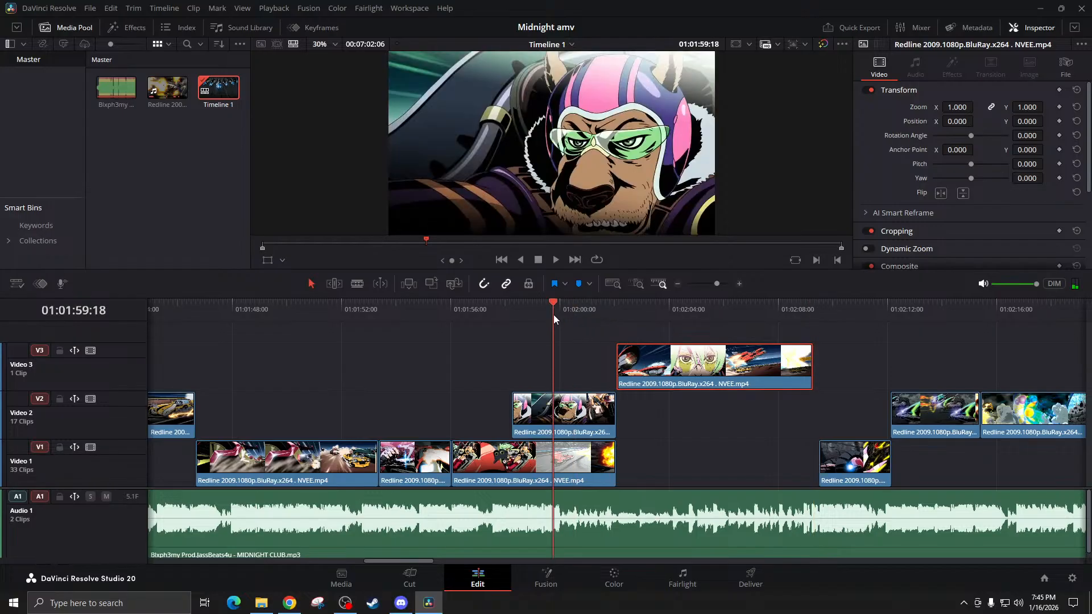
key("space")
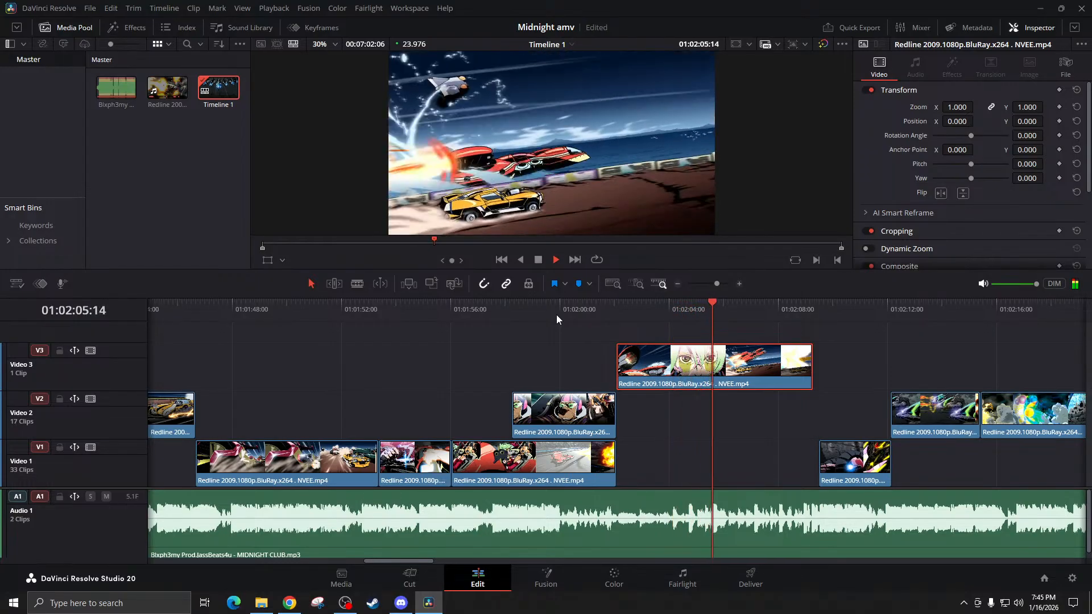
key("space")
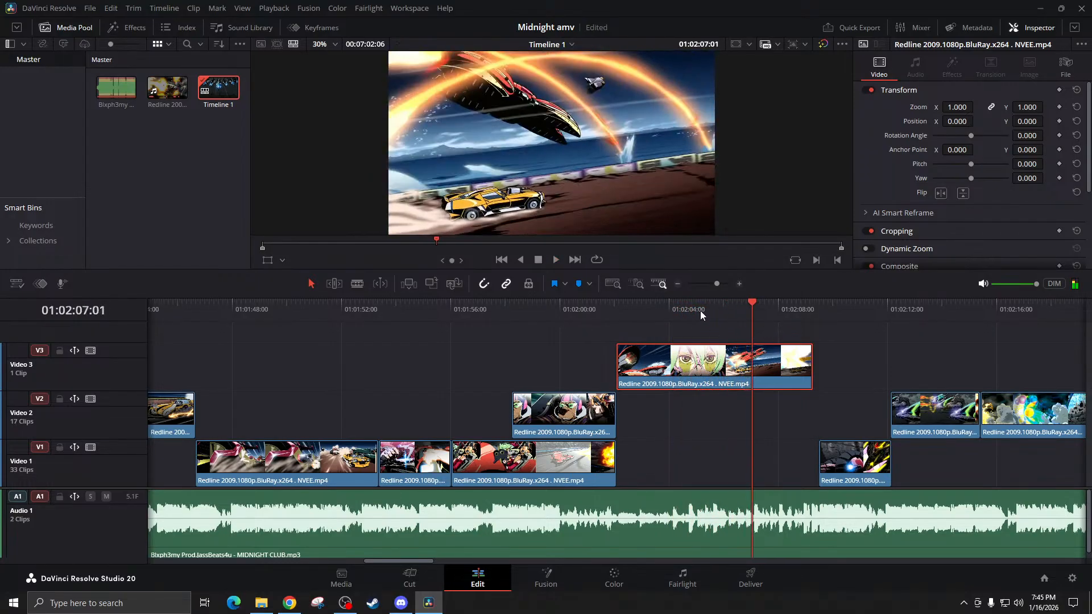
left_click(636, 307)
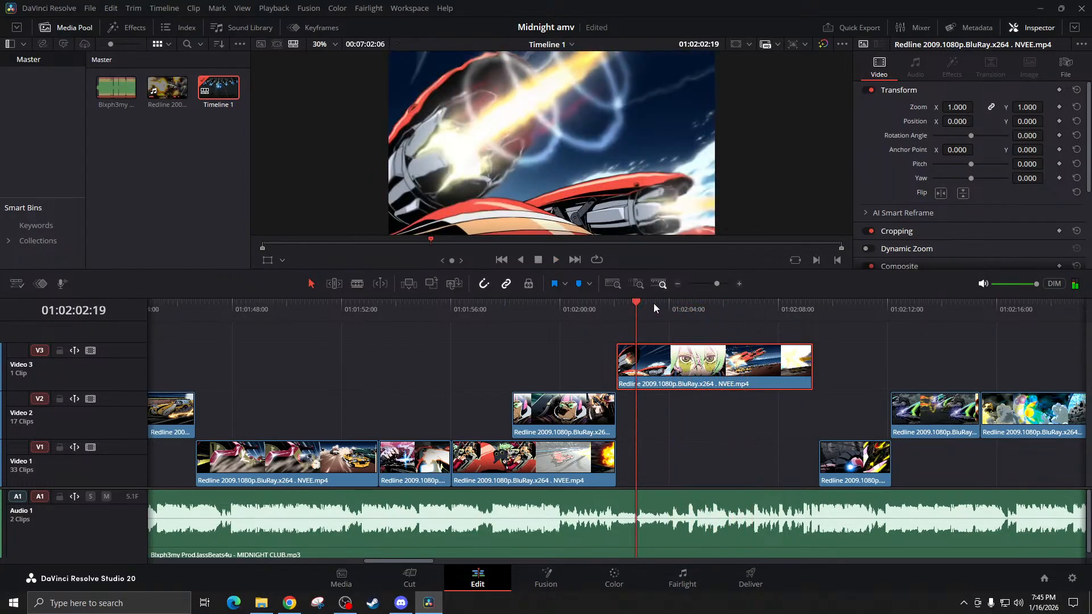
left_click(739, 284)
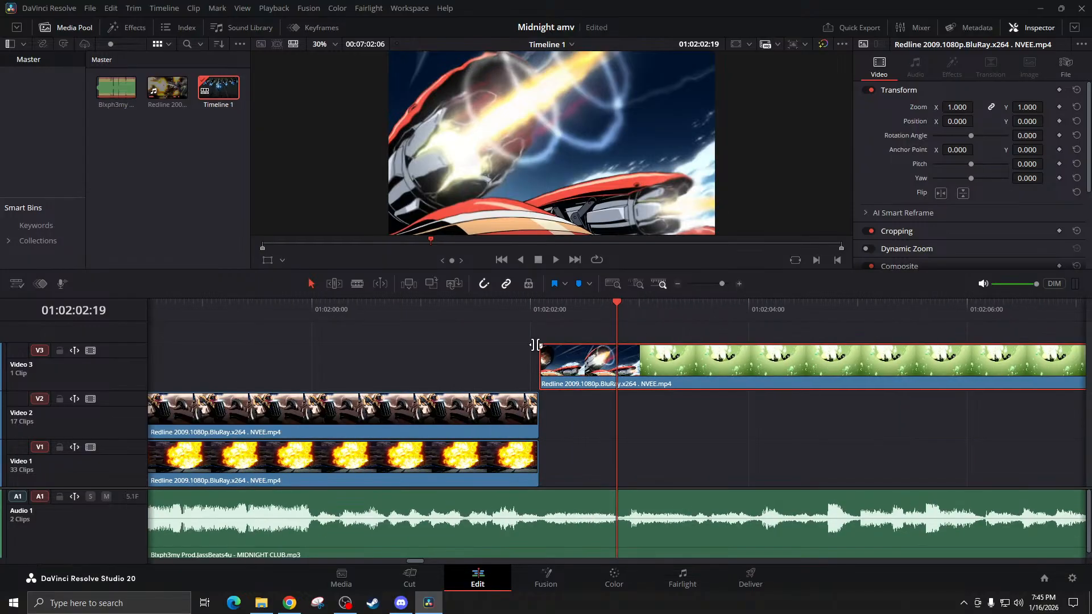
left_click_drag(546, 313, 551, 311)
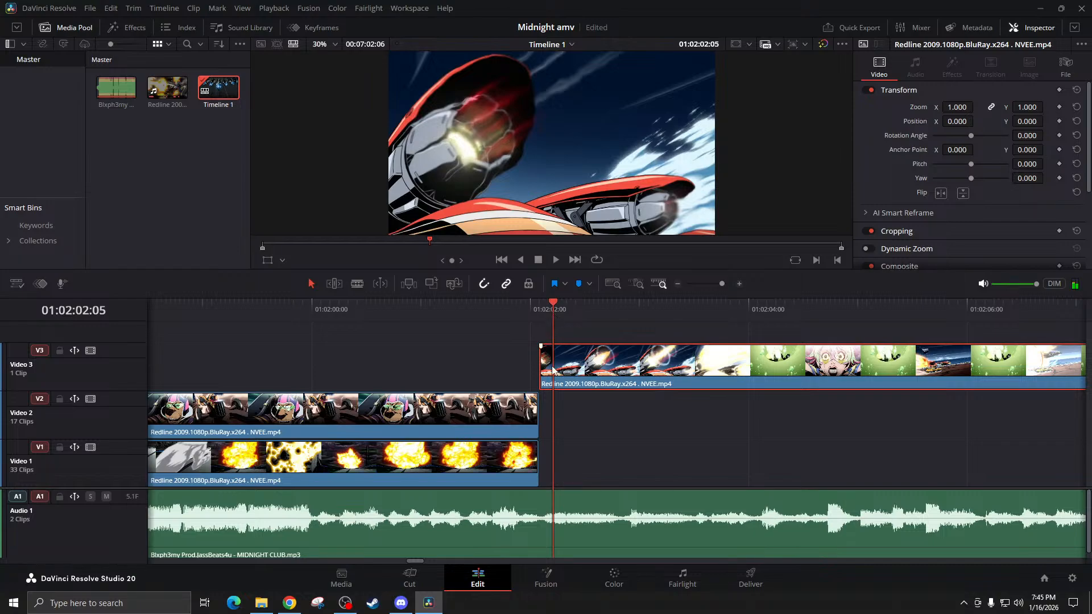
key("ctrl+b")
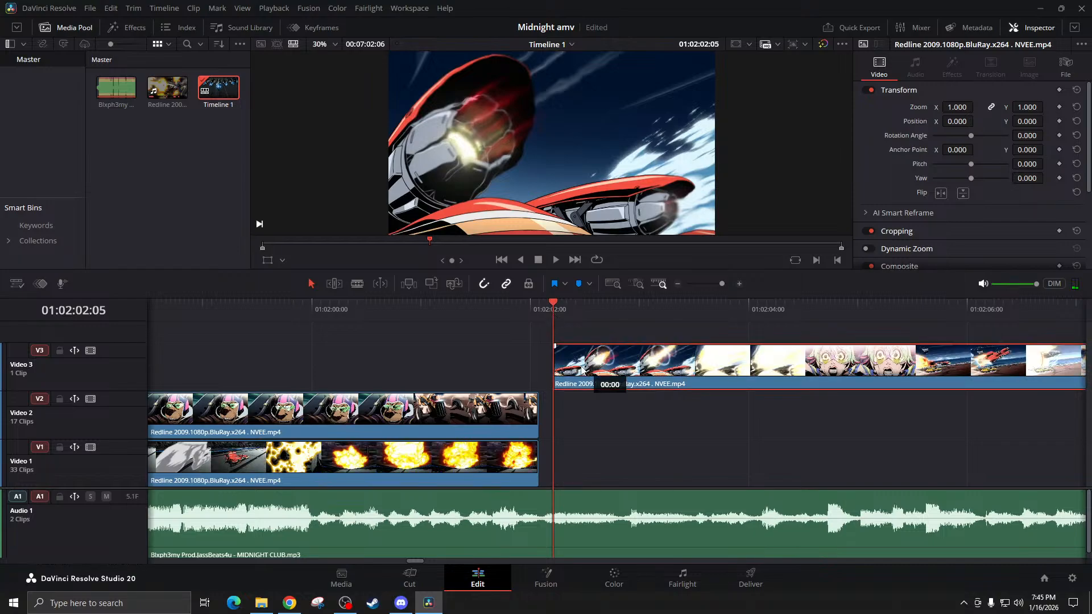
key("Delete")
Preview the Video 3 clip, trim its opening frames up to 01:02:02:04 and move it back to start at 01:02:02:02
key("space")
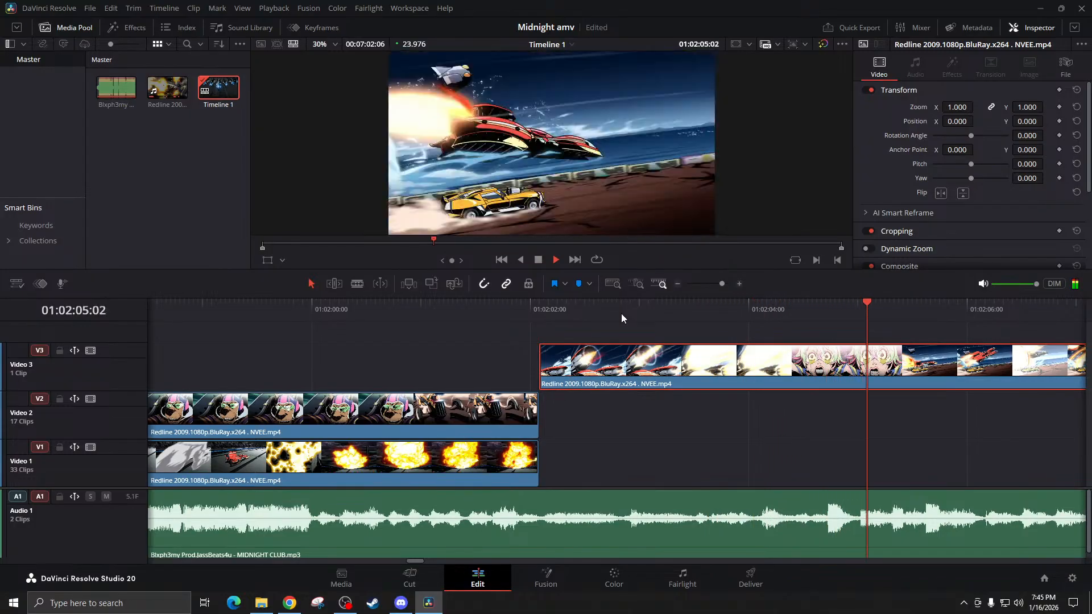
key("space")
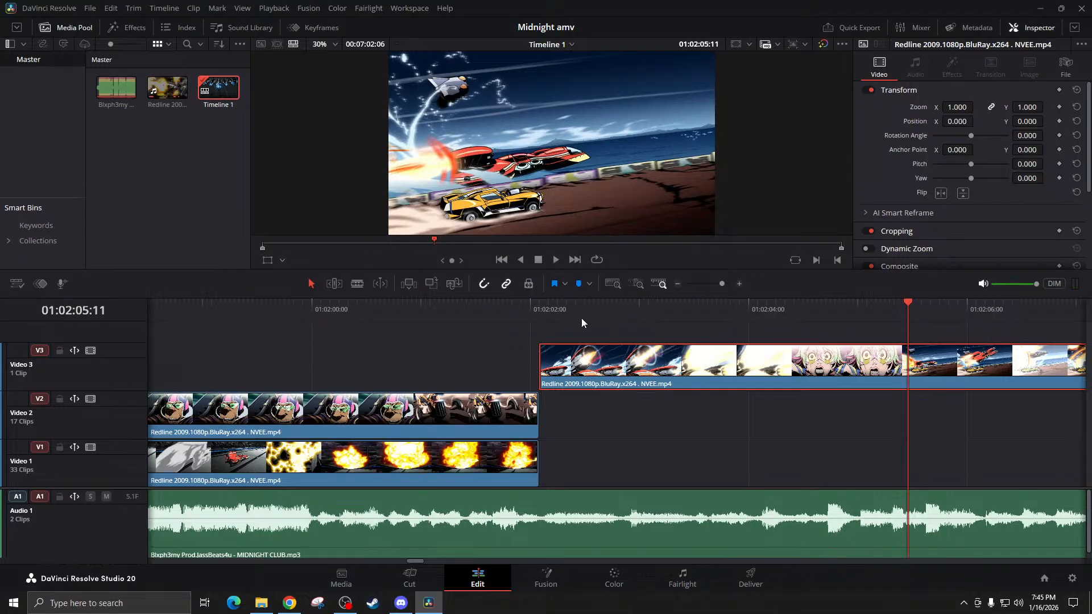
left_click(540, 311)
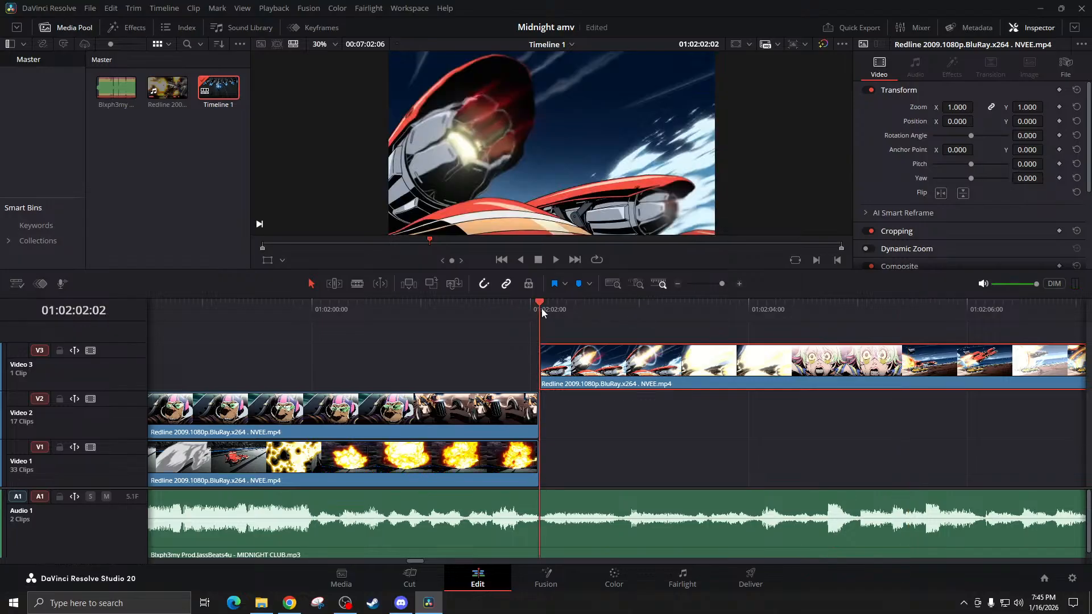
left_click(547, 305)
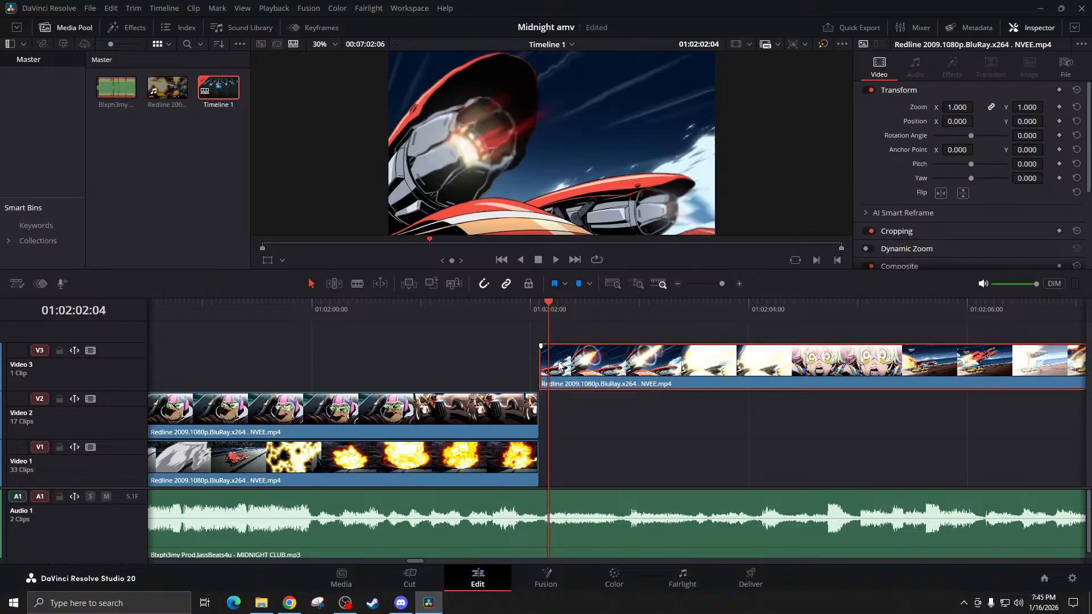
left_click_drag(559, 365, 585, 368)
Play back the trimmed Video 3 clip, split it at 01:02:04:23 and delete the portion after the split
left_click(530, 326)
key("space")
left_click_drag(524, 312, 477, 309)
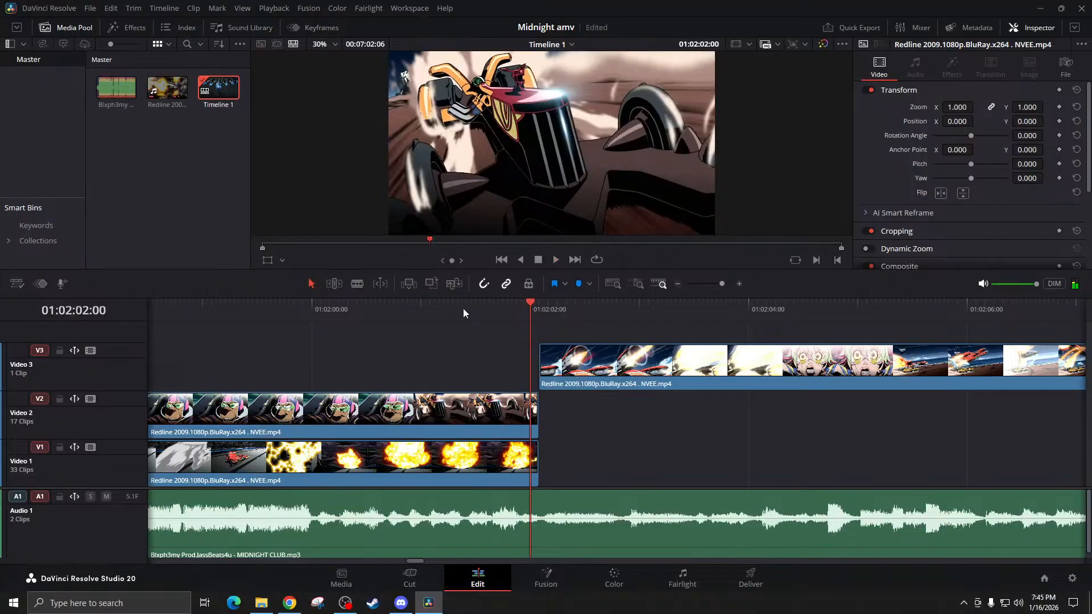
key("space")
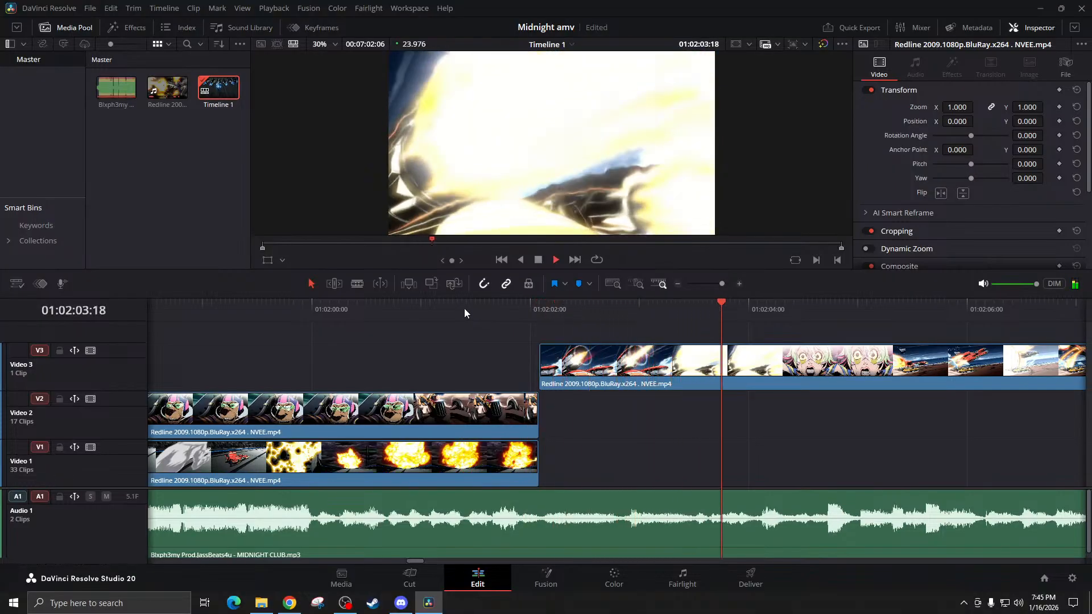
key("space")
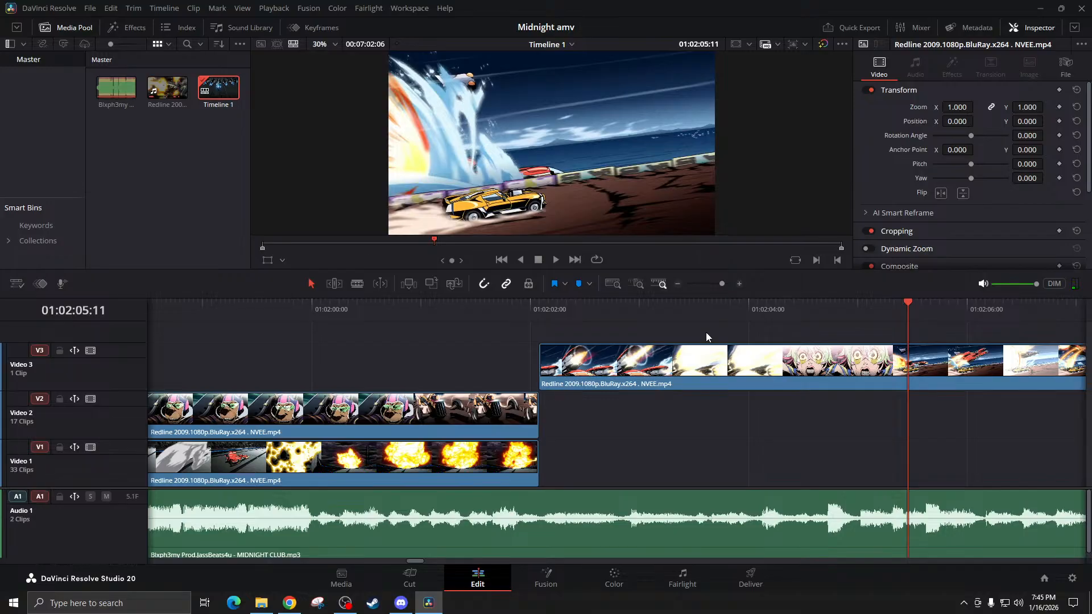
left_click_drag(830, 313, 856, 315)
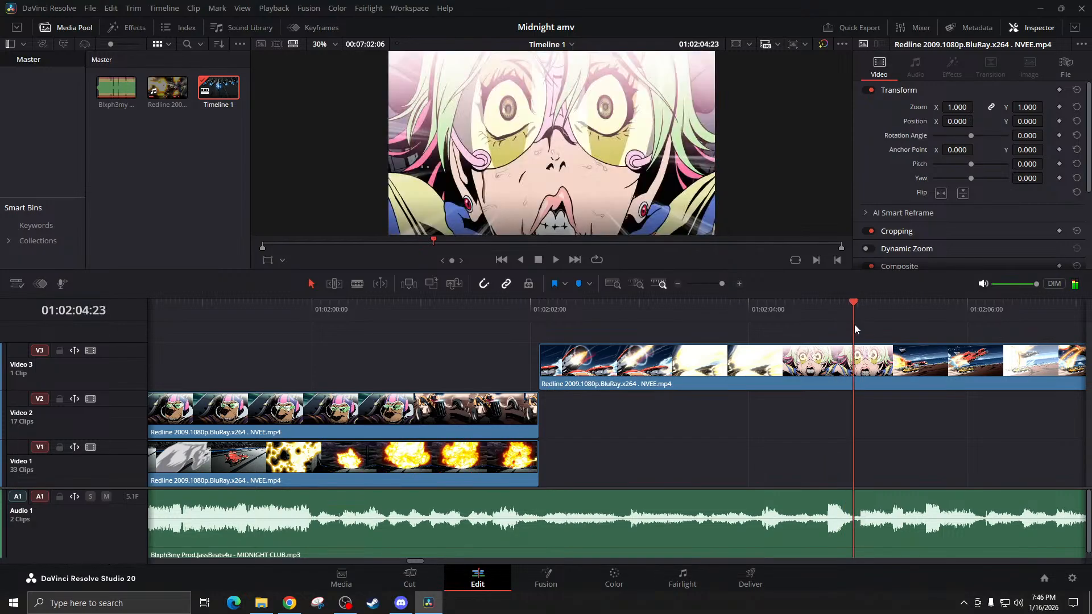
left_click(859, 369)
key("ctrl+b")
left_click(892, 371)
key("Delete")
Inspect the Video 1 gap up to 01:02:09:07 and play the spare Video 2 red car clip near 01:03:31
scroll(891, 374, "right", 6)
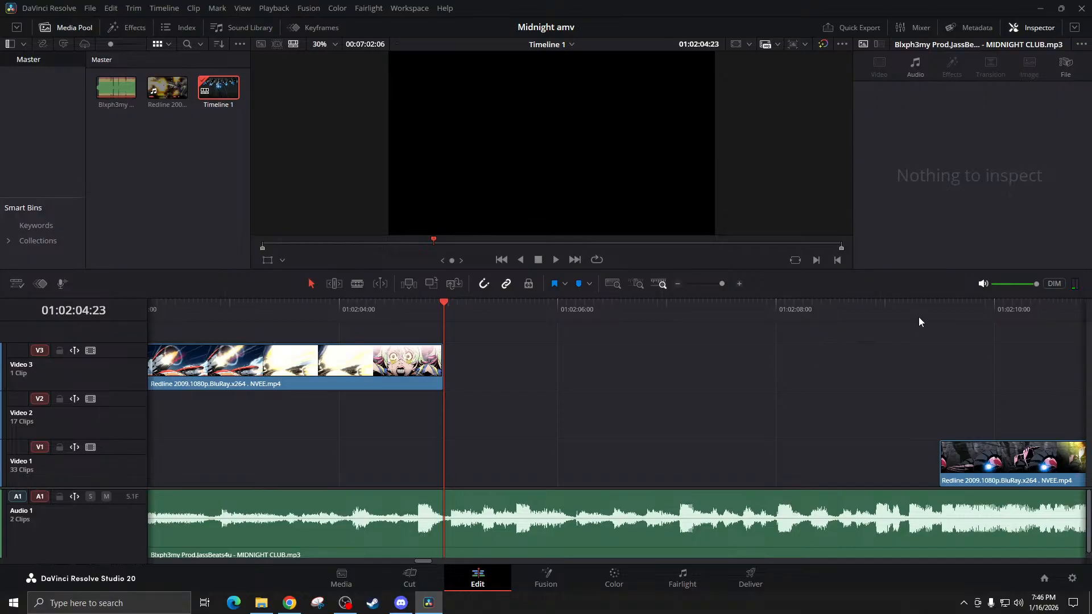
left_click(917, 321)
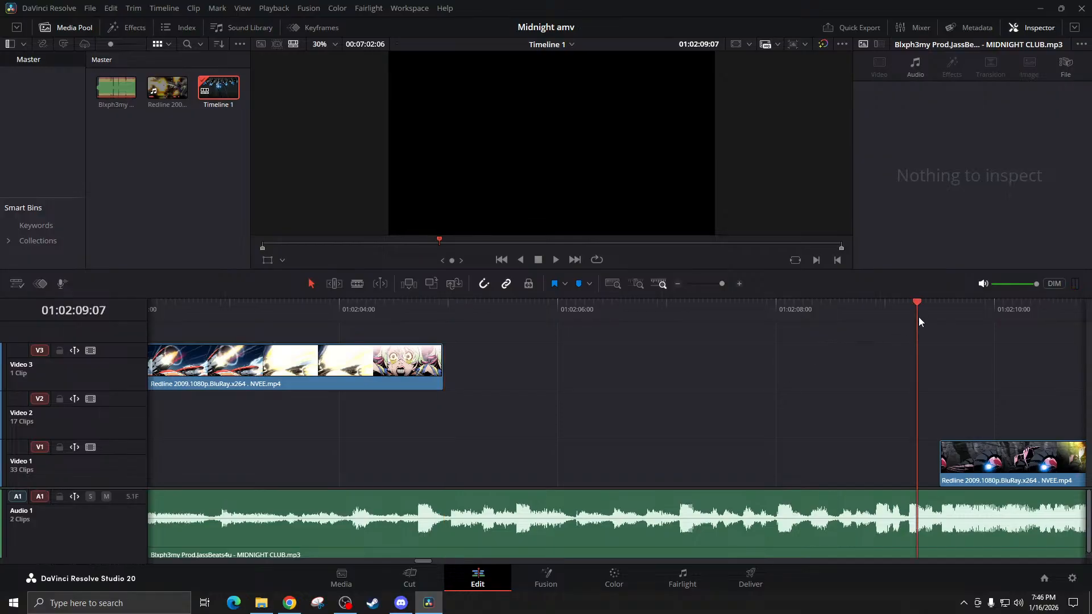
left_click(677, 284)
left_click(677, 285)
left_click(678, 284)
scroll(684, 382, "right", 12)
scroll(676, 378, "right", 5)
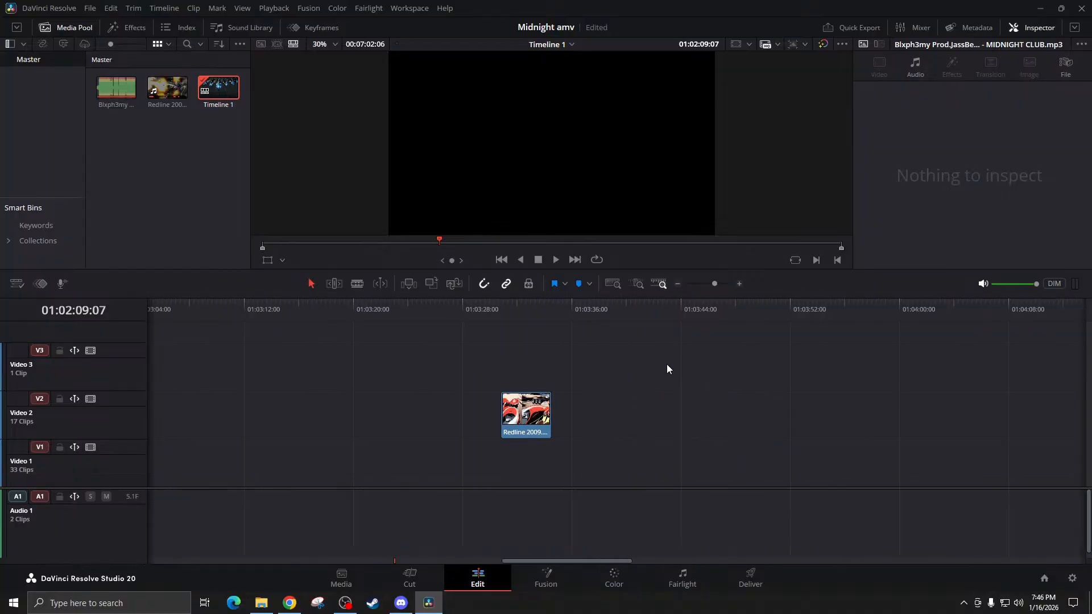
left_click(507, 307)
key("space")
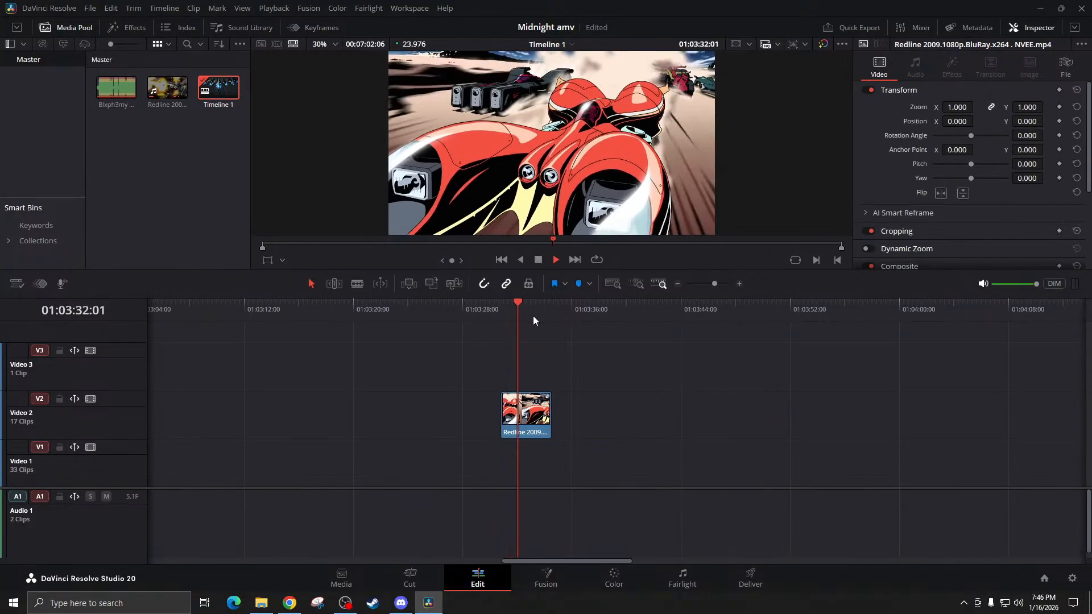
key("space")
left_click(678, 284)
left_click(678, 284)
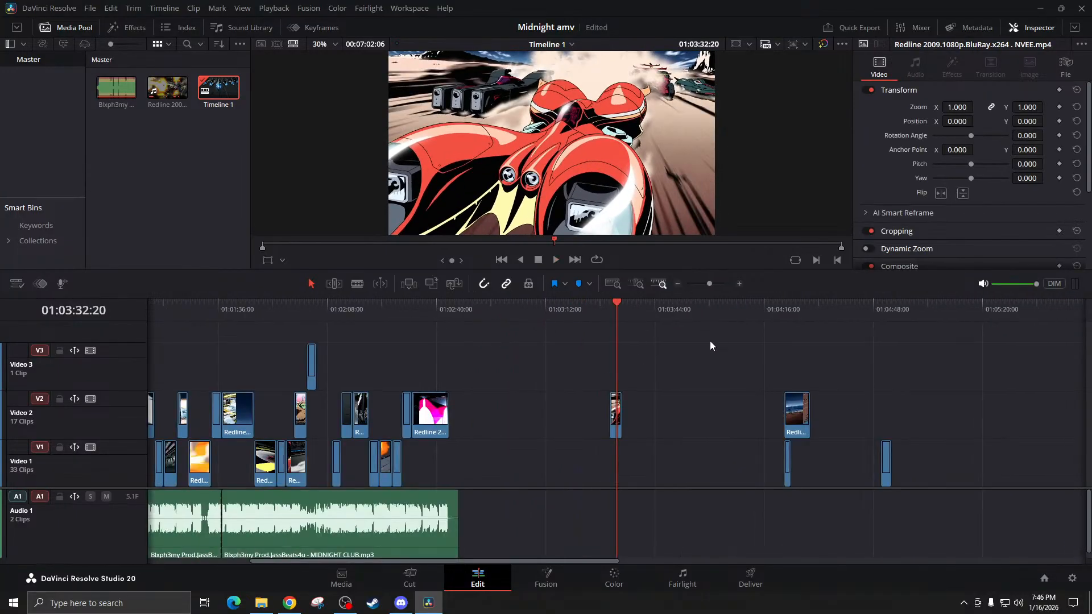
Play the spare Video 1 clip near 01:04:14 and the spare Video 2 clip starting at 01:04:22
left_click(785, 321)
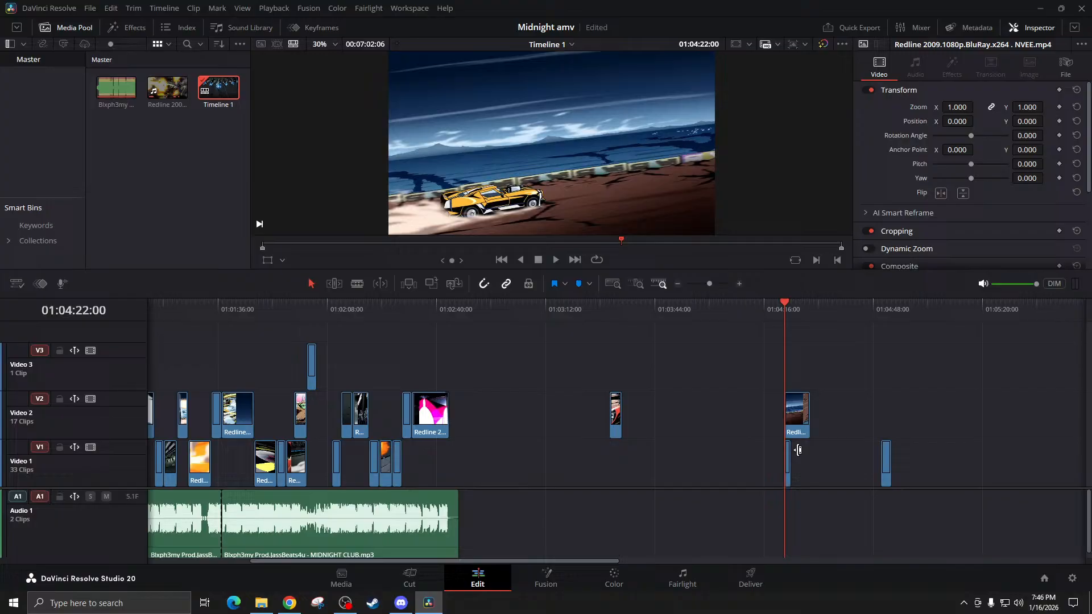
left_click(751, 318)
left_click(738, 283)
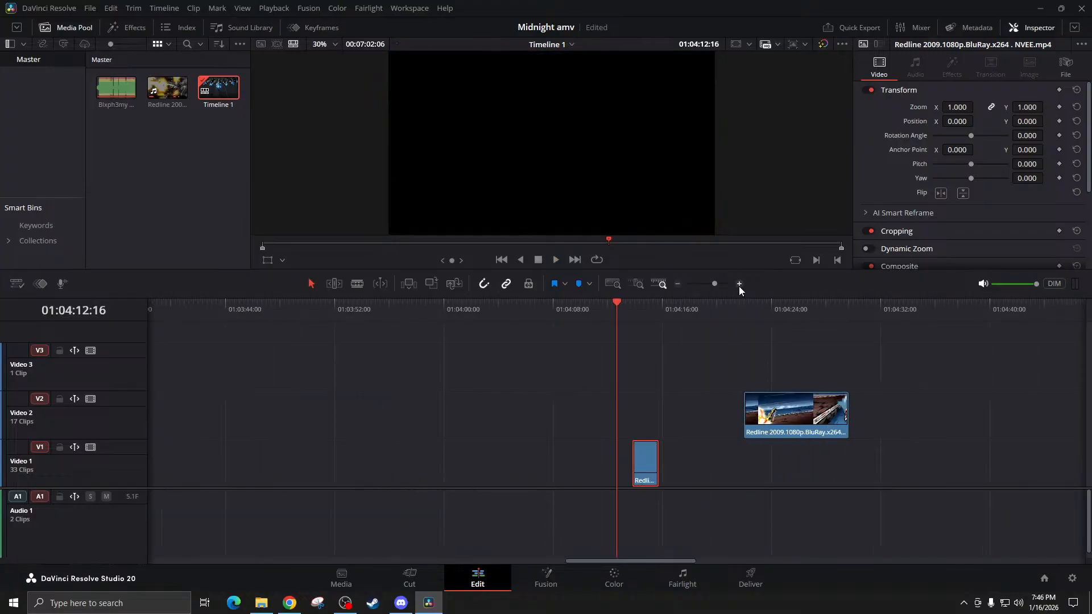
left_click(738, 284)
key("space")
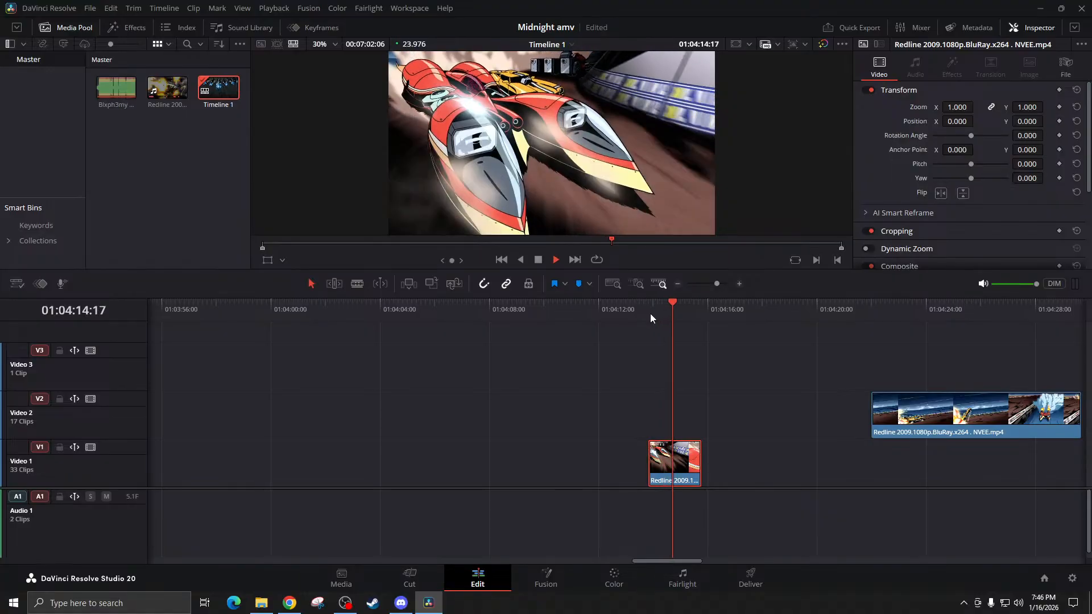
left_click(863, 315)
scroll(813, 428, "right", 3)
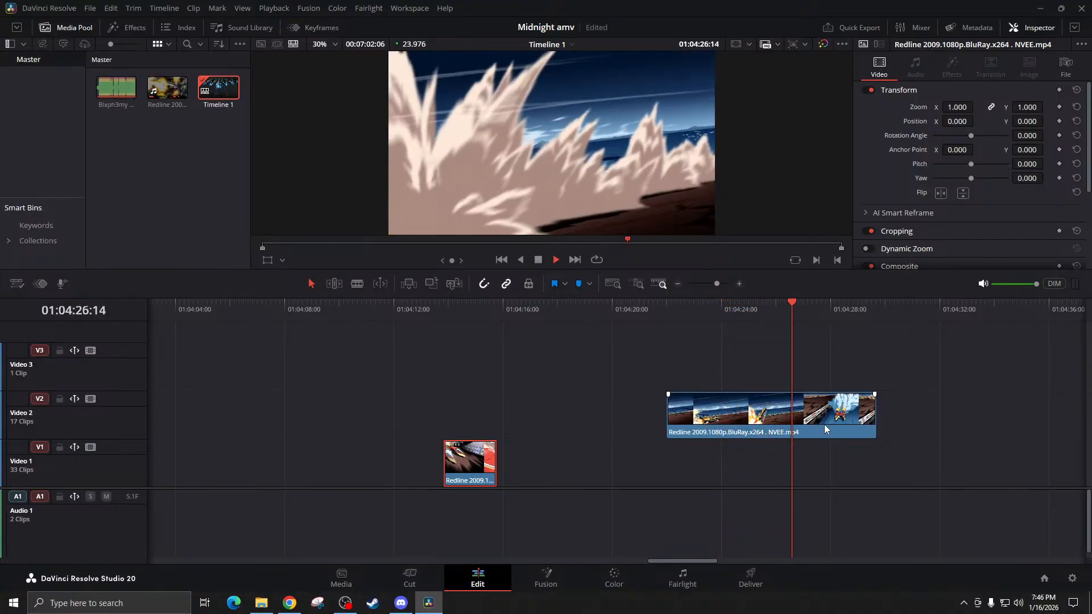
Play the dark spare Video 1 clip near 01:04:51 and select the Video 2 clip starting at 01:04:22
scroll(885, 436, "right", 7)
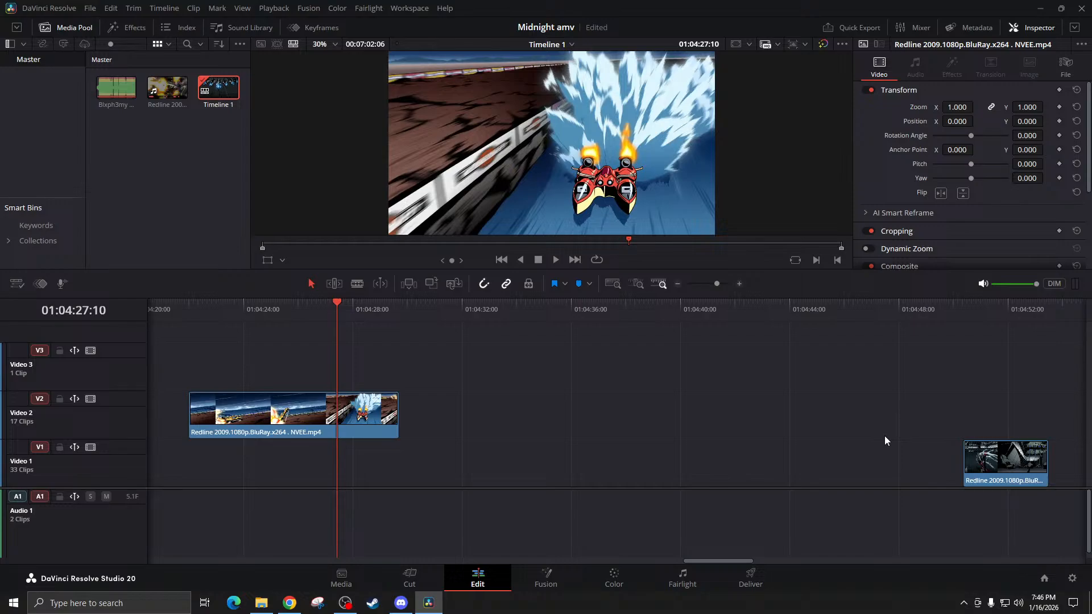
left_click(955, 313)
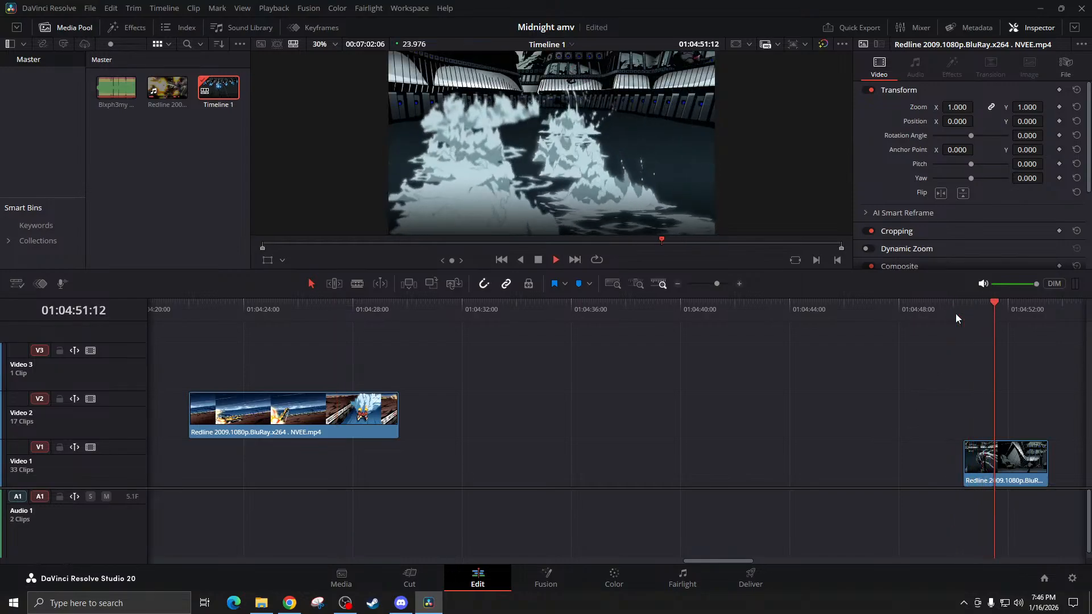
key("space")
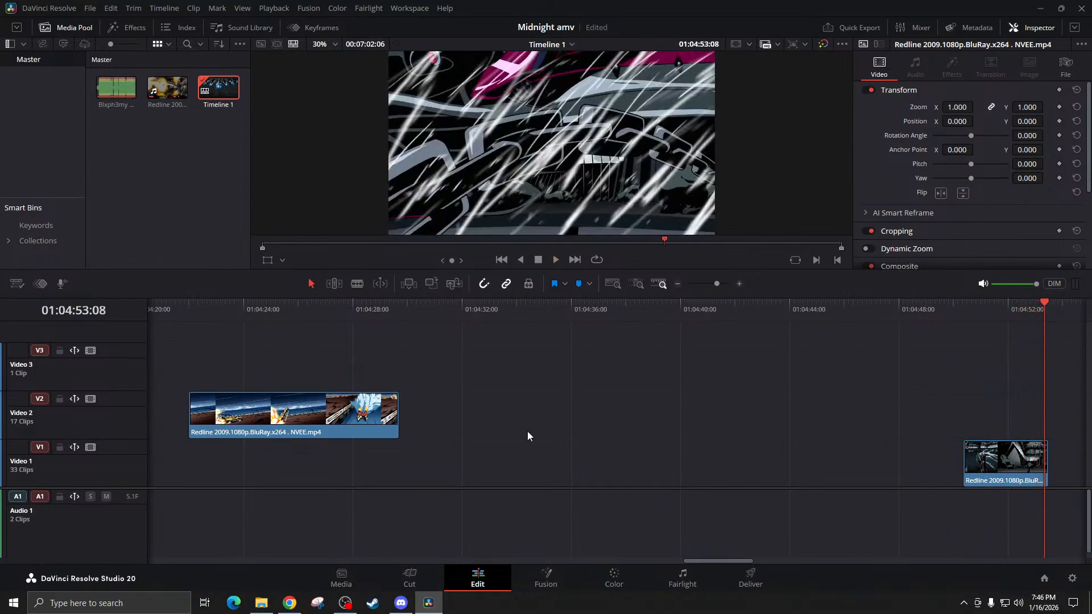
scroll(506, 409, "left", 5)
left_click(522, 312)
left_click(595, 394)
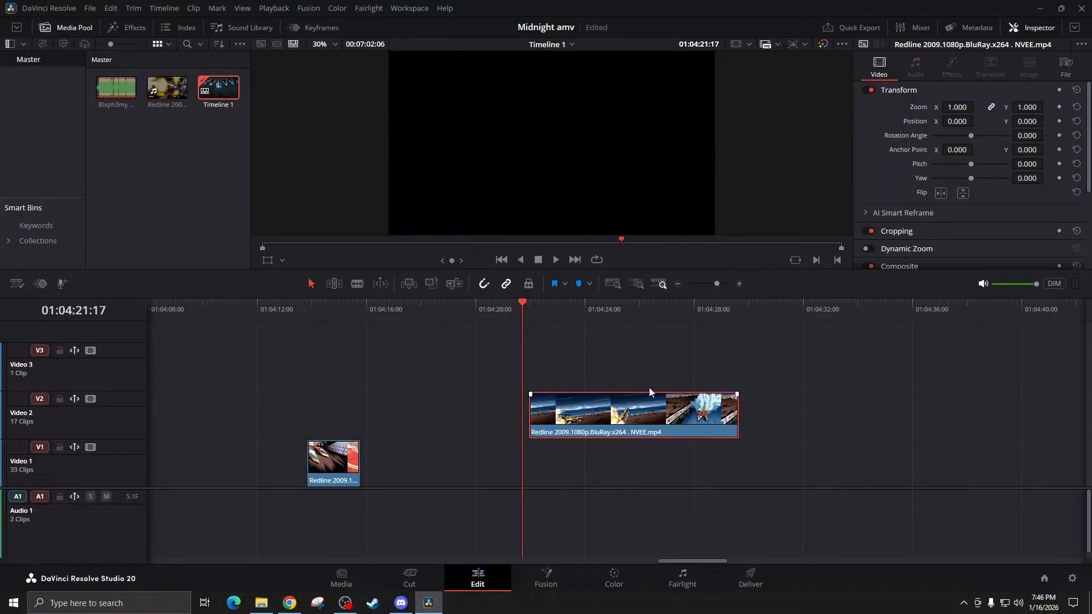
left_click(675, 287)
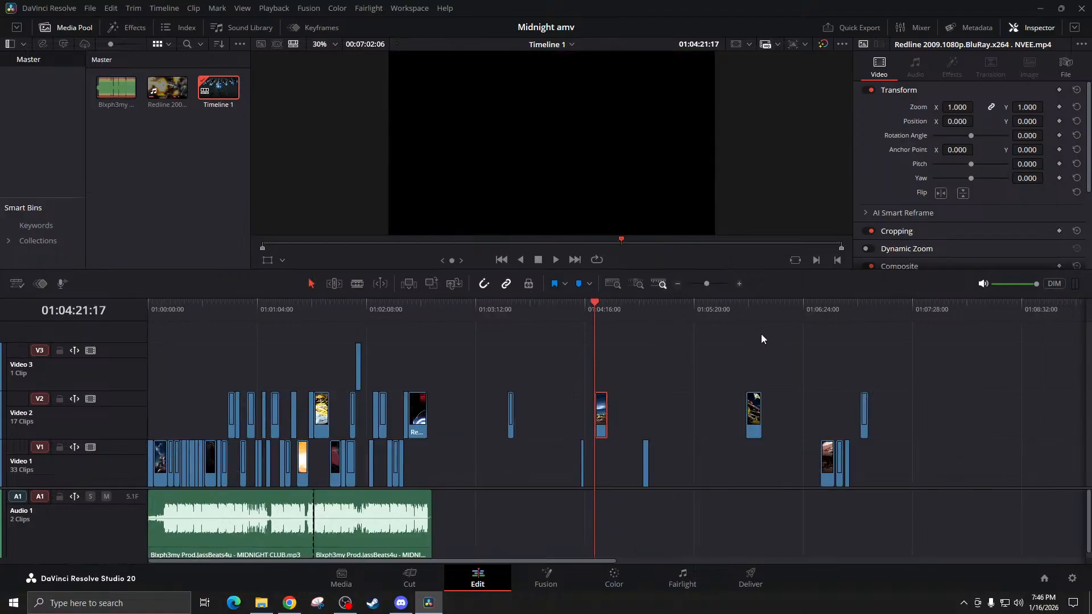
Preview the spare clips near 01:05:53 and 01:06:39, and move the latter from Video 1 to Video 3 just after the existing clip
left_click(745, 315)
key("space")
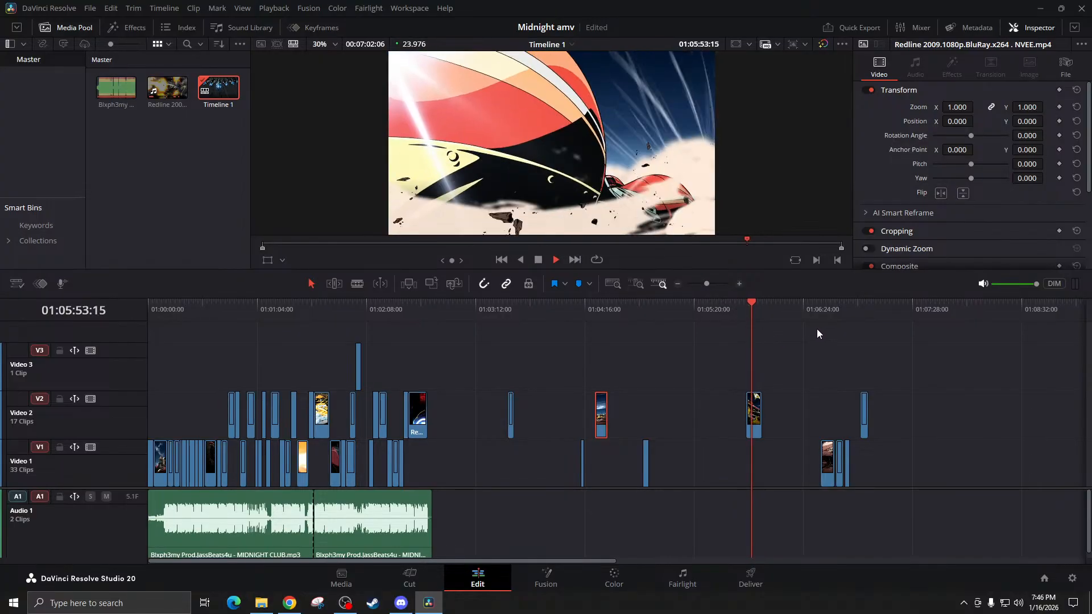
left_click_drag(813, 313, 820, 313)
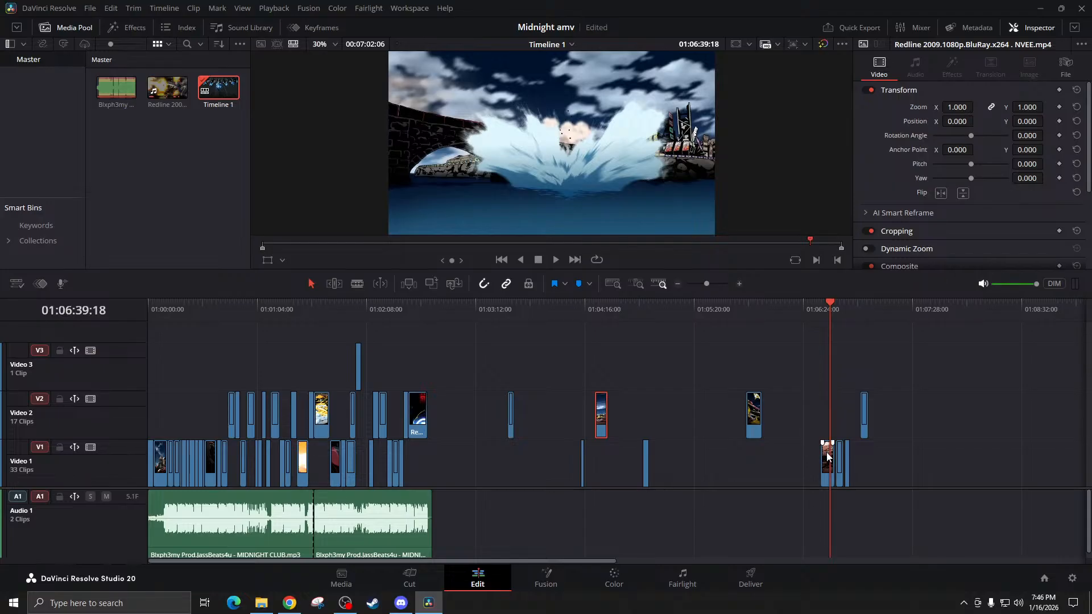
left_click_drag(827, 456, 372, 370)
left_click(362, 329)
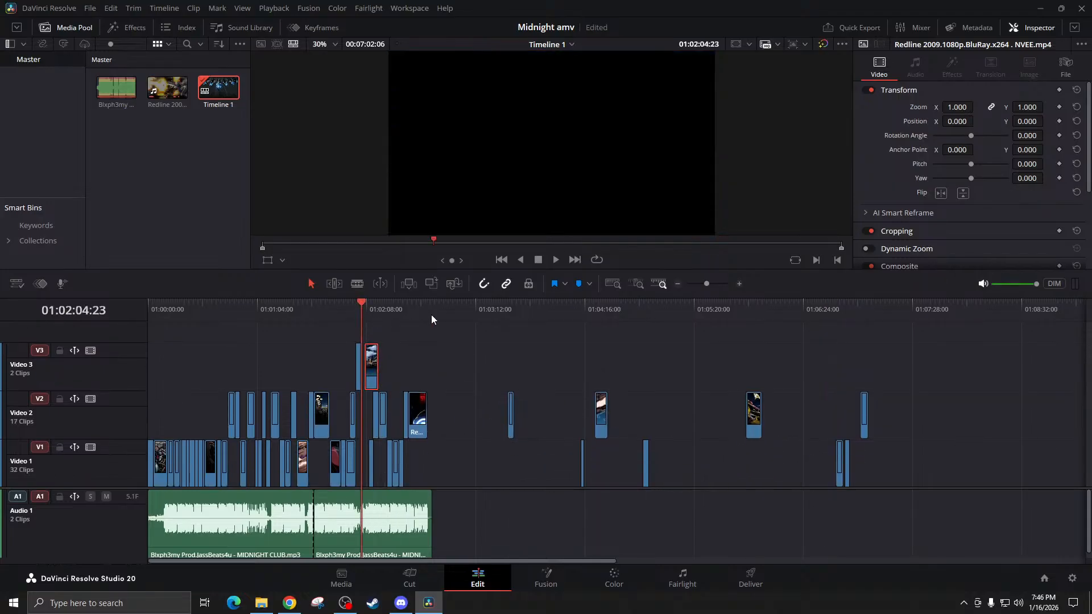
Preview the remaining spare clips after 01:06:44 and move the last Video 2 clip onto a new Video 4 track above the Video 3 clip
left_click(837, 315)
key("space")
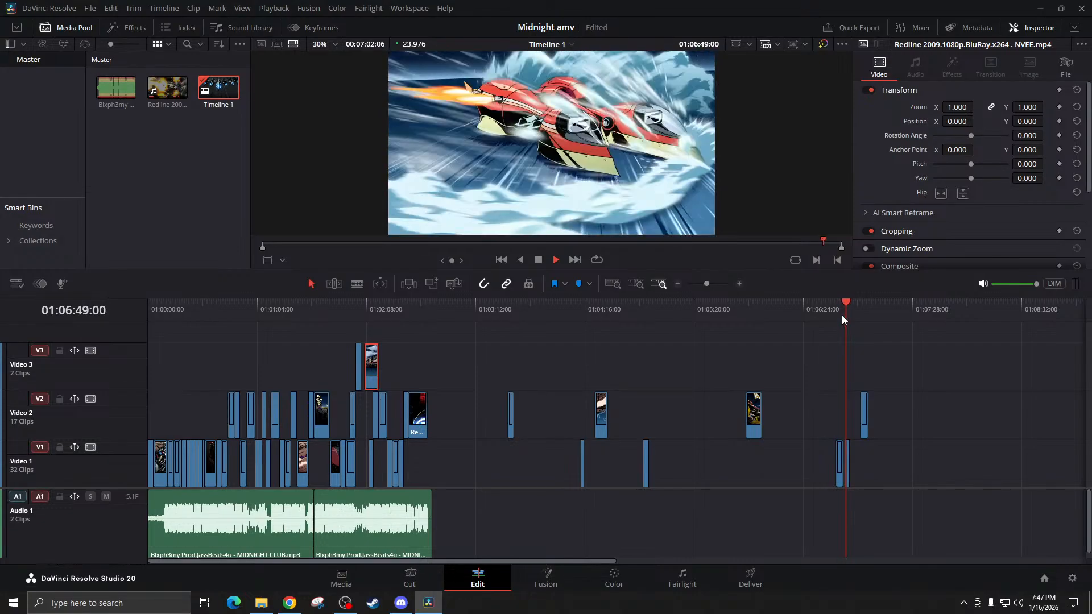
left_click(860, 316)
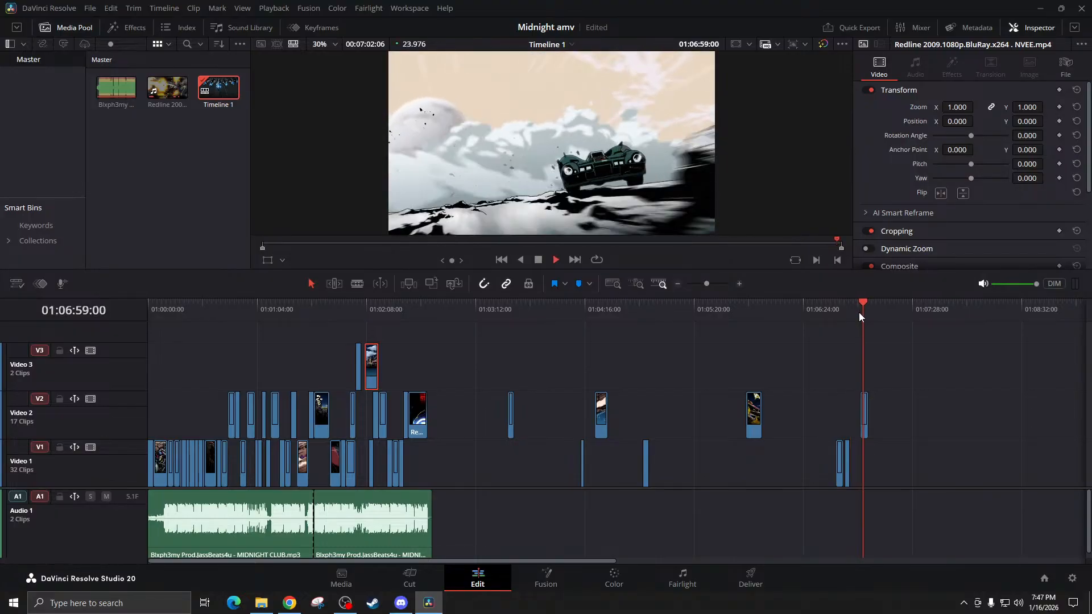
key("space")
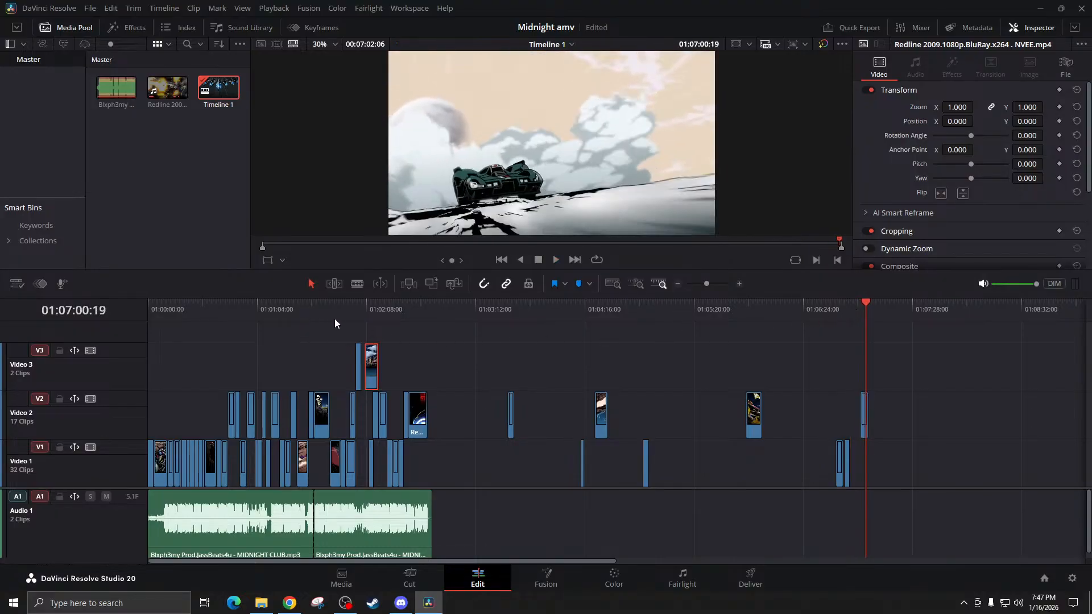
left_click(859, 316)
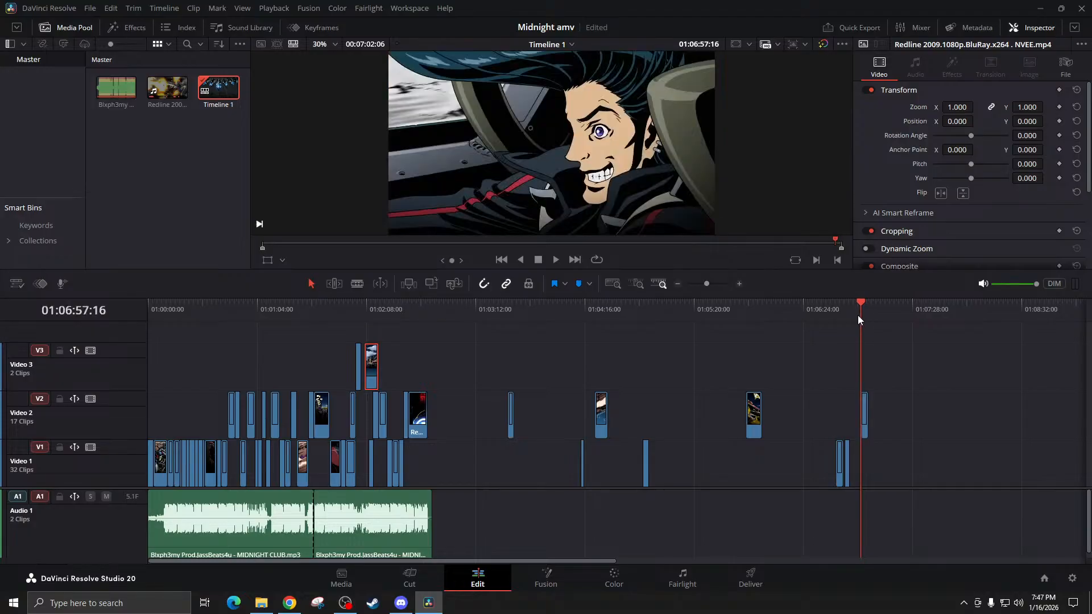
key("space")
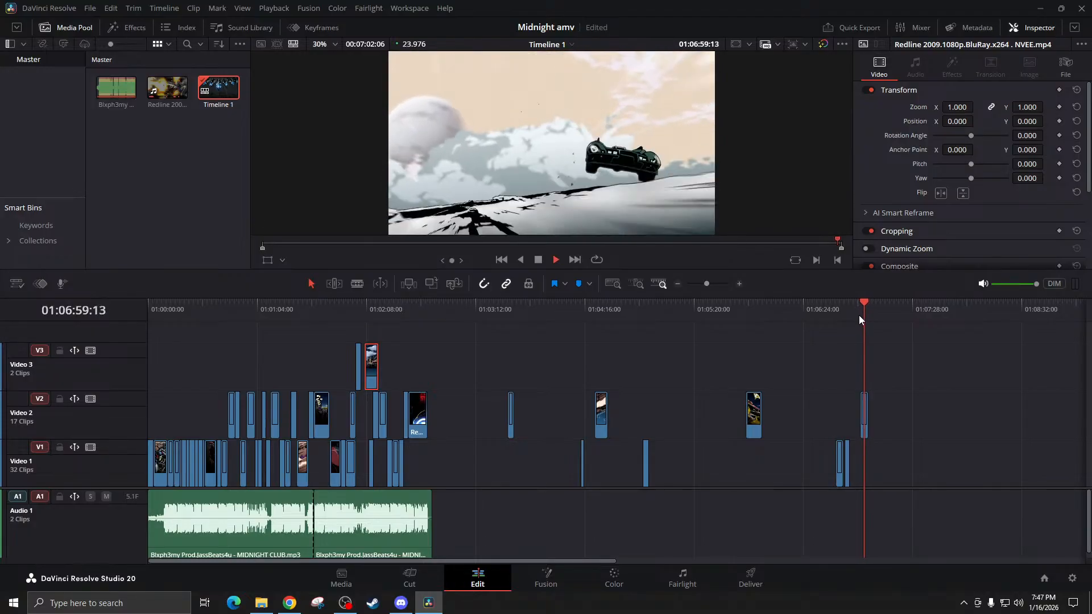
left_click_drag(863, 394, 373, 334)
Move the second Video 3 clip to start at 01:02:04:23 and disable the Video 4 track
left_click(360, 317)
left_click(738, 284)
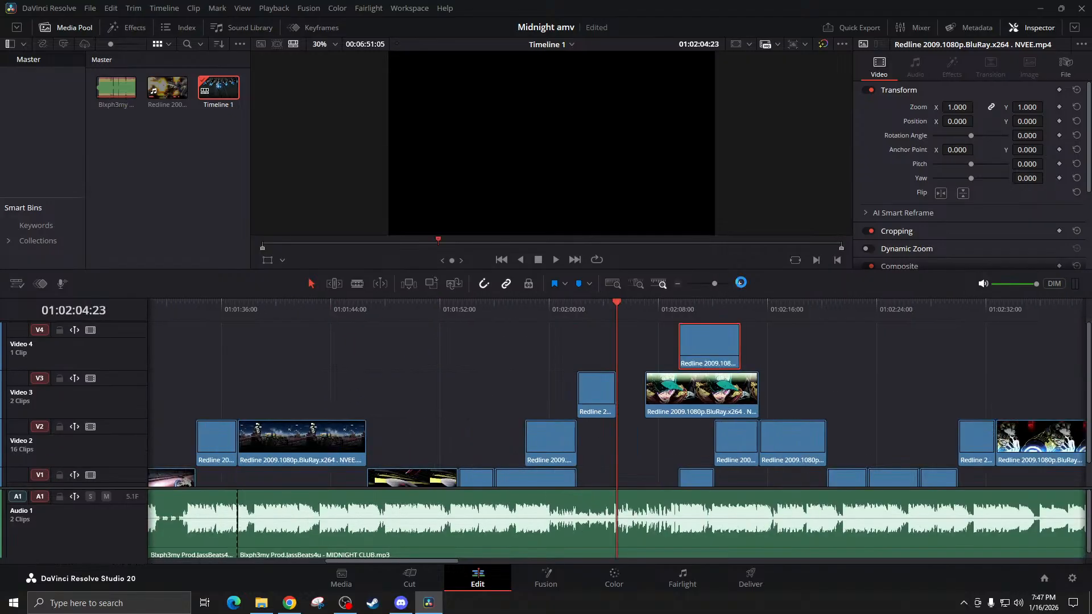
left_click(738, 284)
scroll(731, 460, "right", 3)
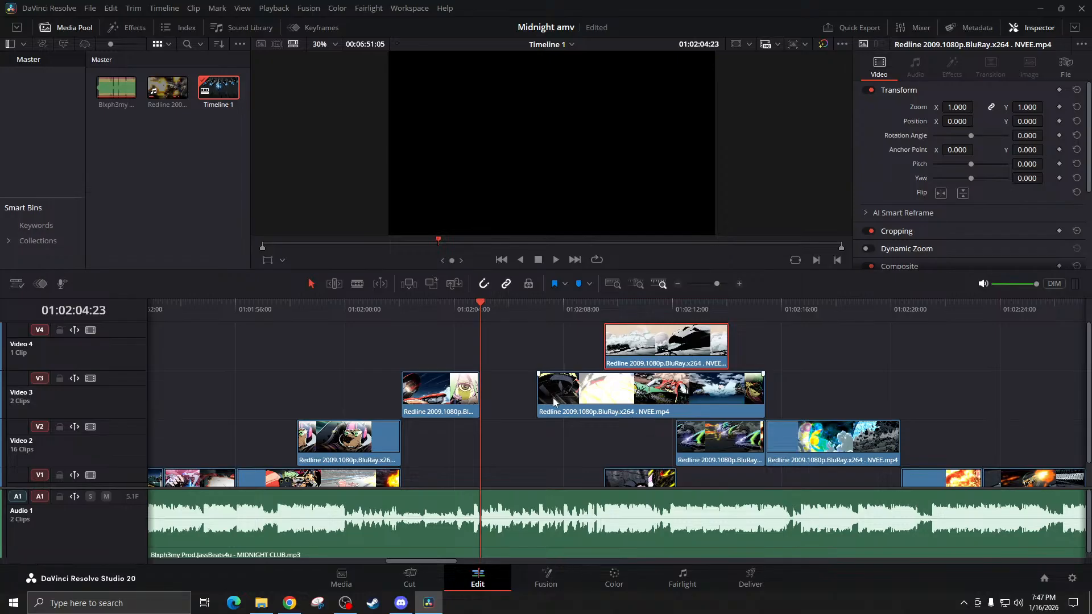
left_click_drag(608, 404, 552, 403)
left_click(91, 331)
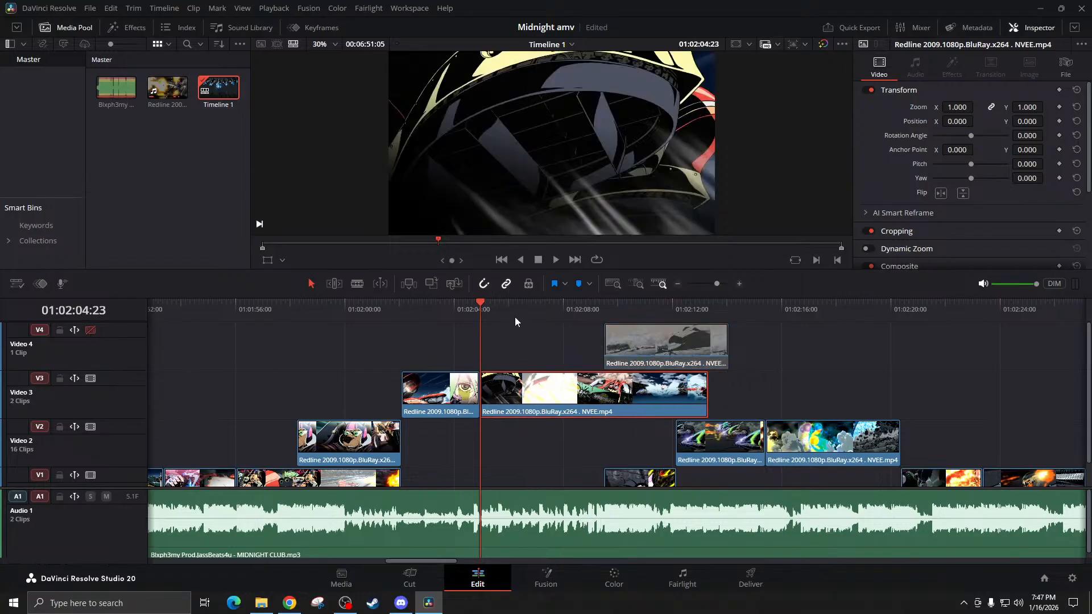
Split the second Video 3 clip at 01:02:05:22, delete its opening and move the remainder back to 01:02:04:23
key("space")
key("space")
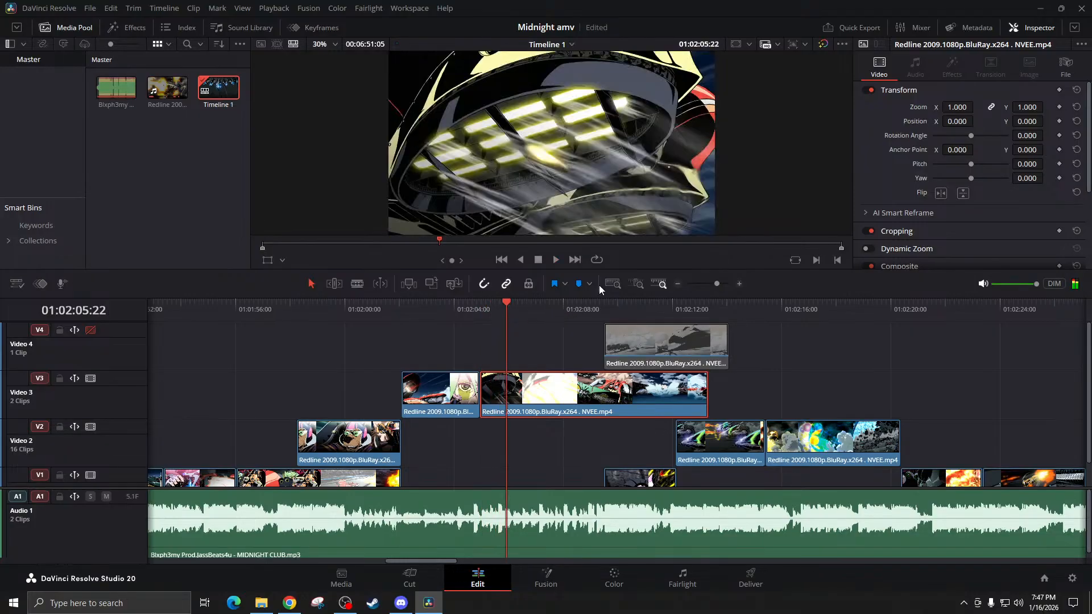
key("ctrl+b")
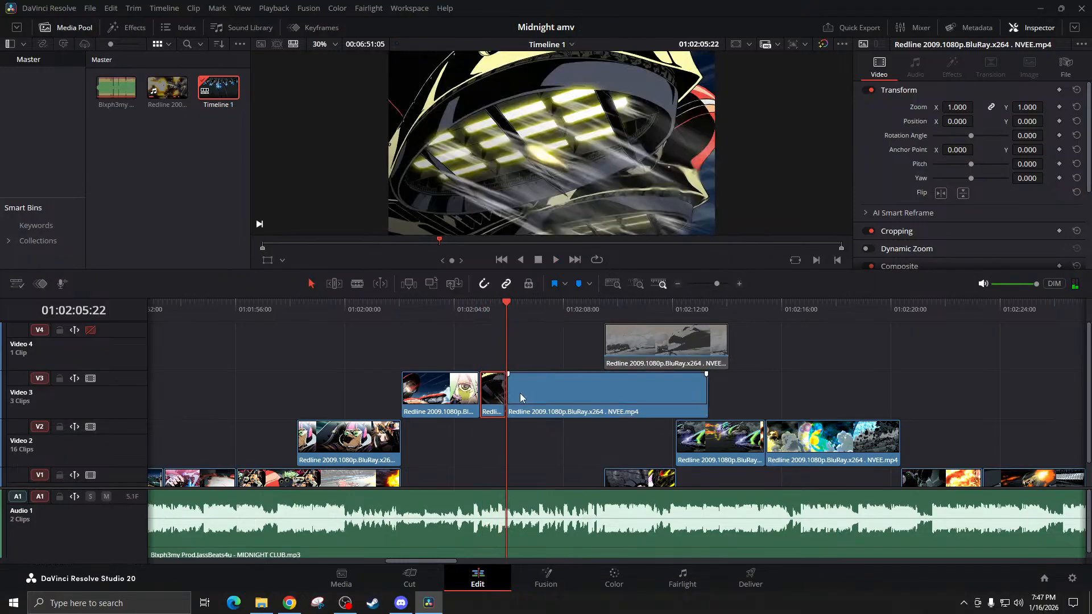
key("BackSpace")
left_click_drag(551, 396, 525, 397)
Play back the Video 3 clips, split the second one at 01:02:09:12 and delete the portion after the split
left_click(465, 310)
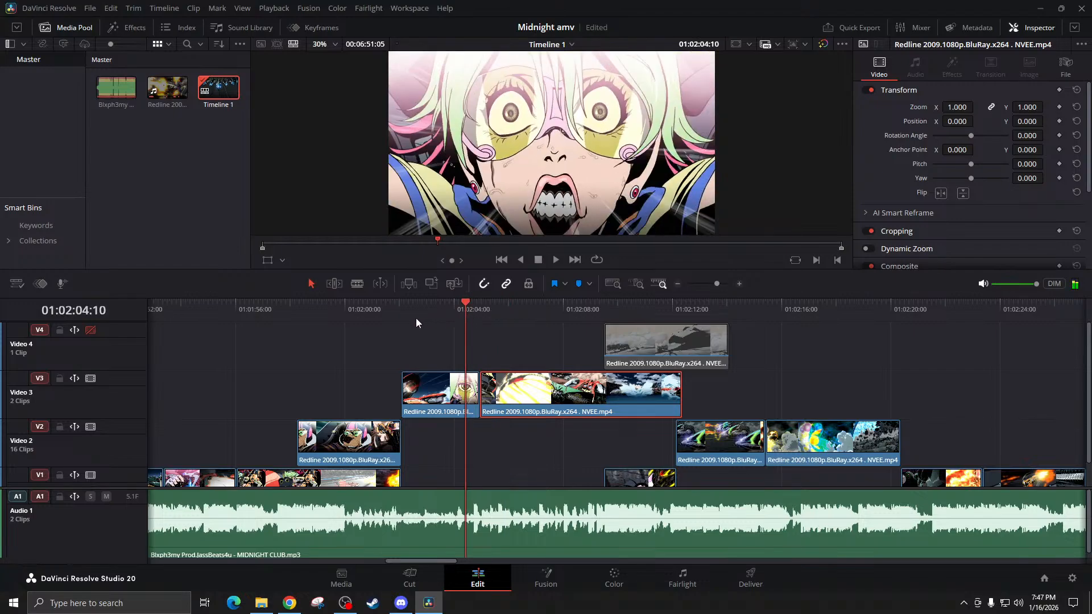
key("space")
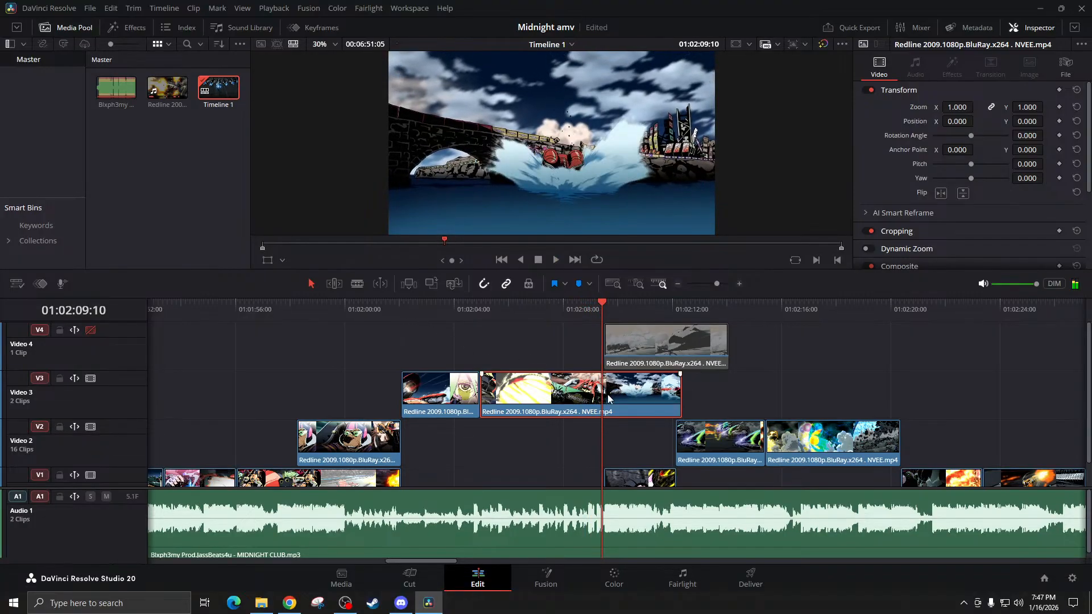
key("space")
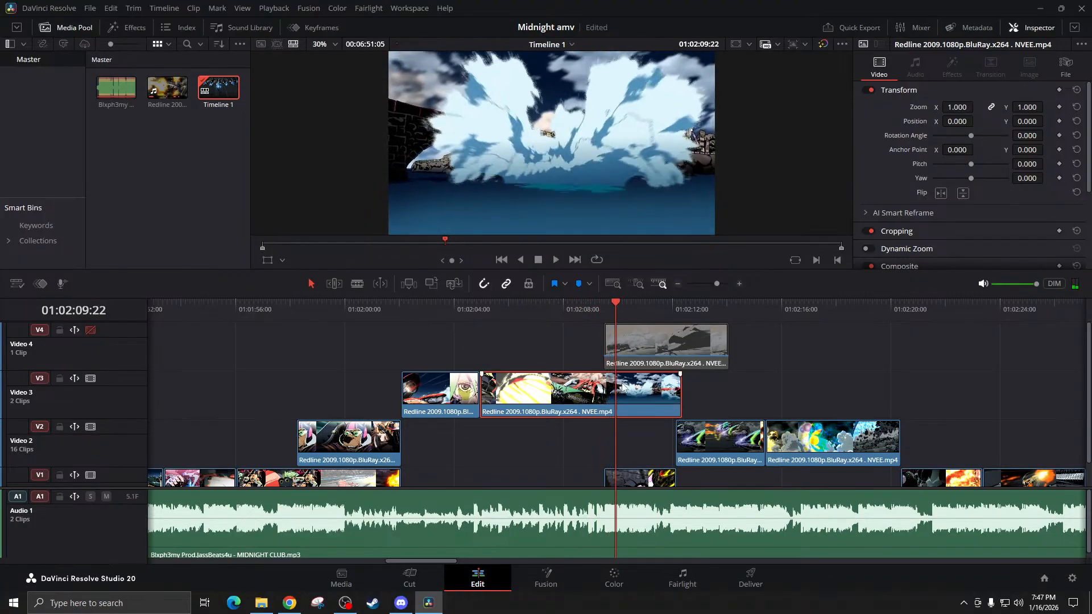
left_click(602, 304)
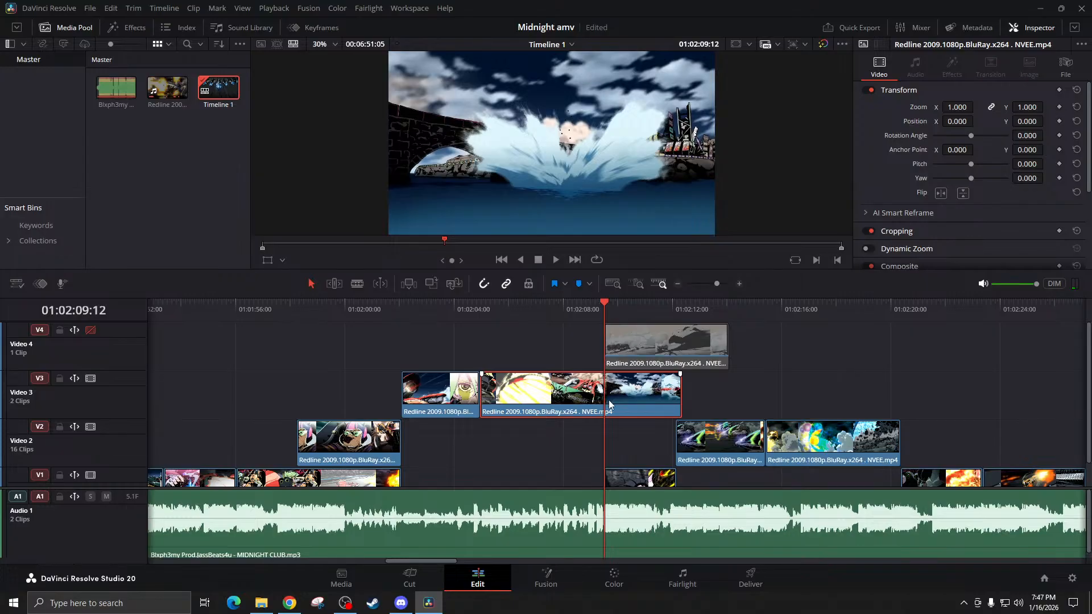
key("ctrl+b")
left_click(627, 404)
key("Delete")
Play the cut from about 01:02:04 and move the Video 4 clip to start at 01:02:04:23, above the second Video 3 clip
left_click(453, 313)
key("space")
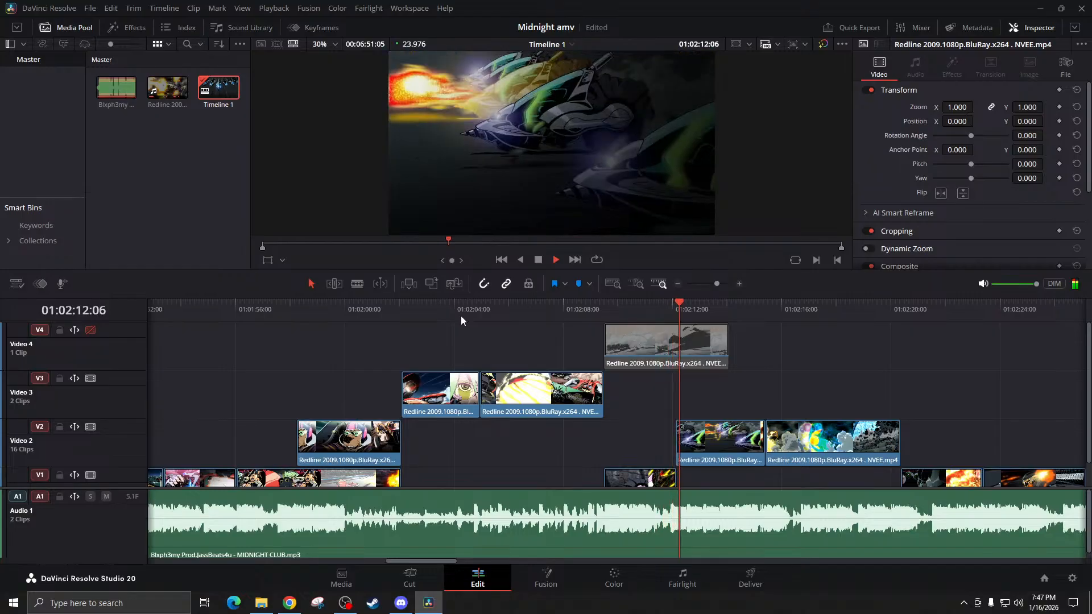
key("space")
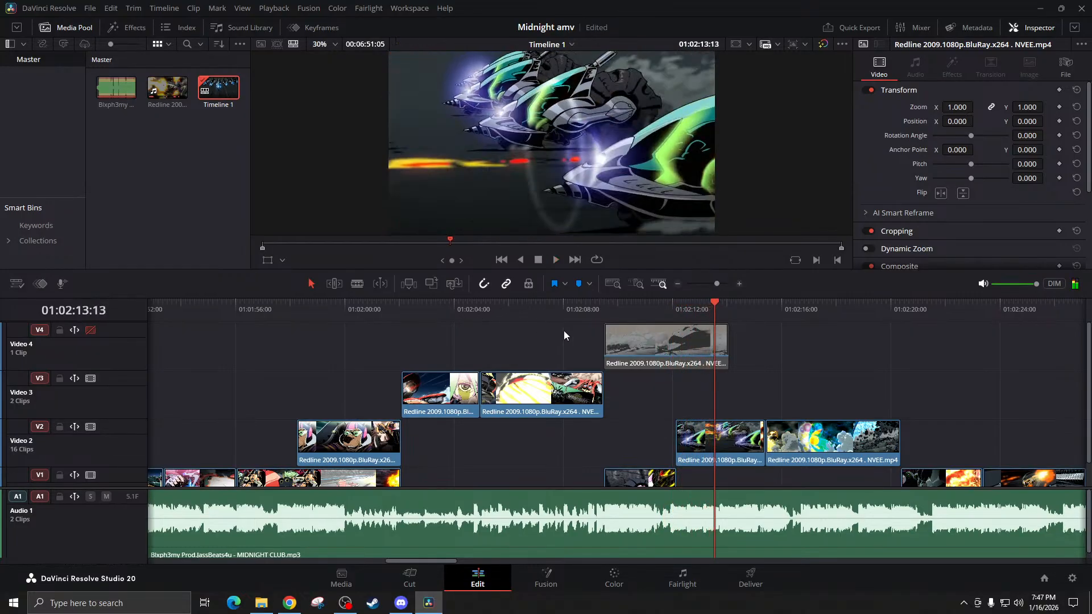
left_click_drag(674, 353, 549, 367)
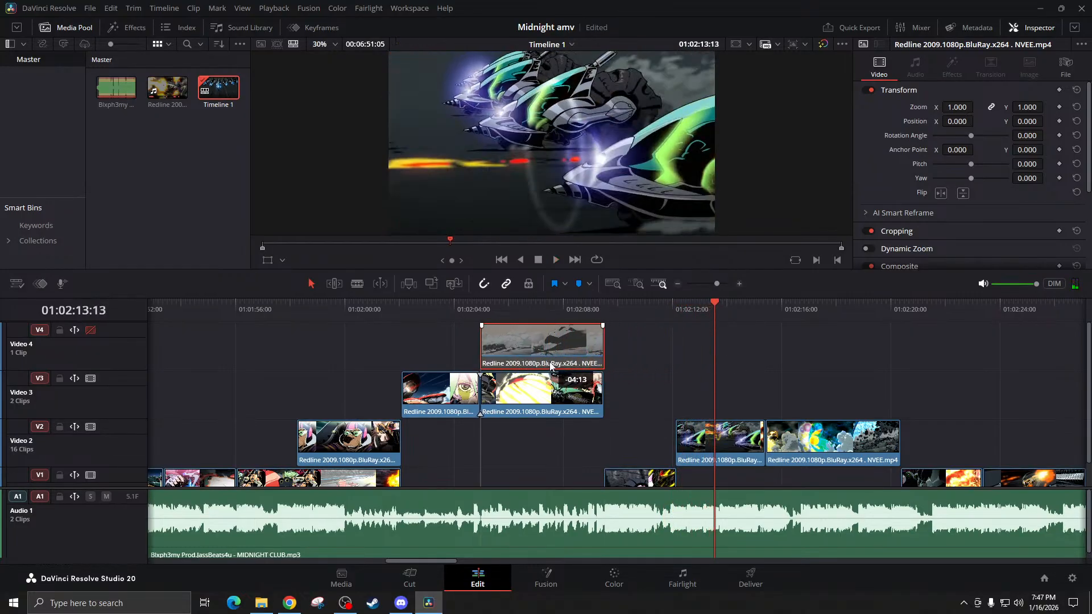
left_click_drag(549, 366, 545, 340)
Trim the end of the Video 4 clip to 01:02:09:12, flush with the Video 3 clip below
left_click(607, 310)
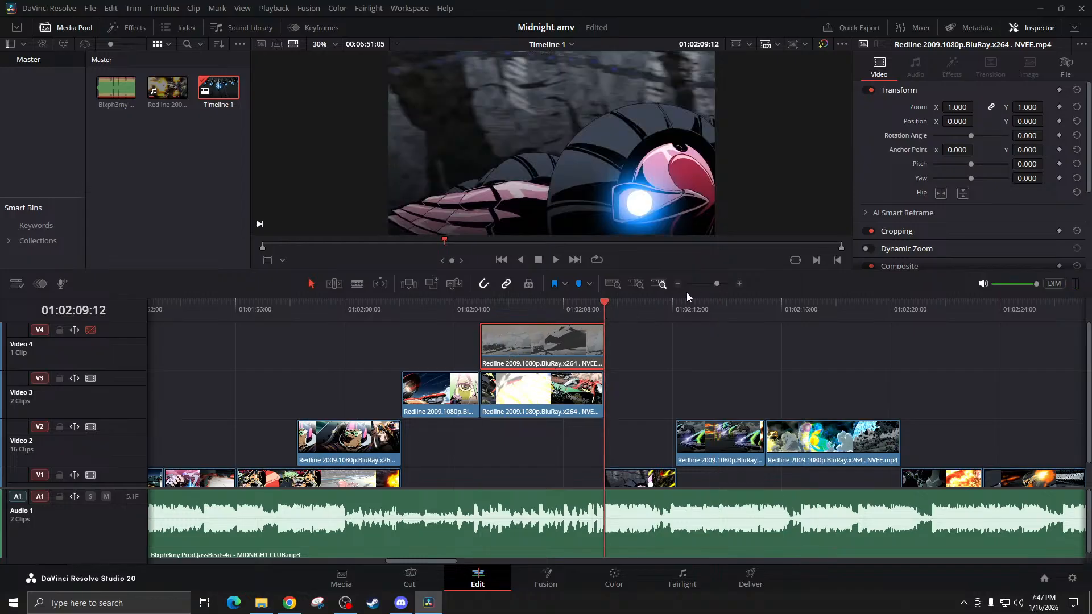
left_click(738, 284)
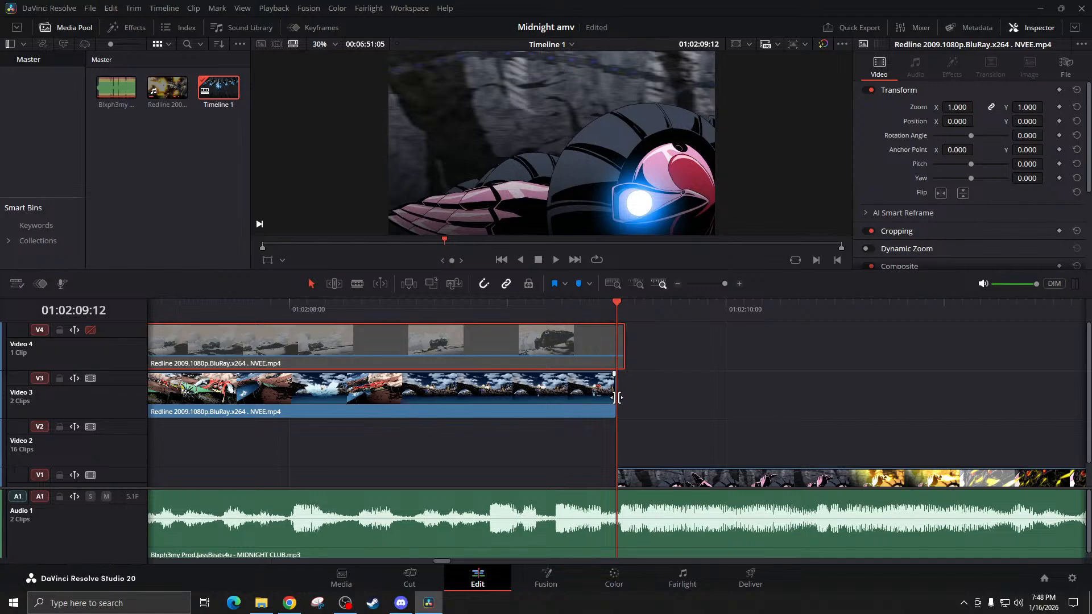
left_click(623, 363)
Enable the Video 4 track, disable Video 3 and play the Video 4 alternative from 01:02:04:23
scroll(552, 356, "up", 4)
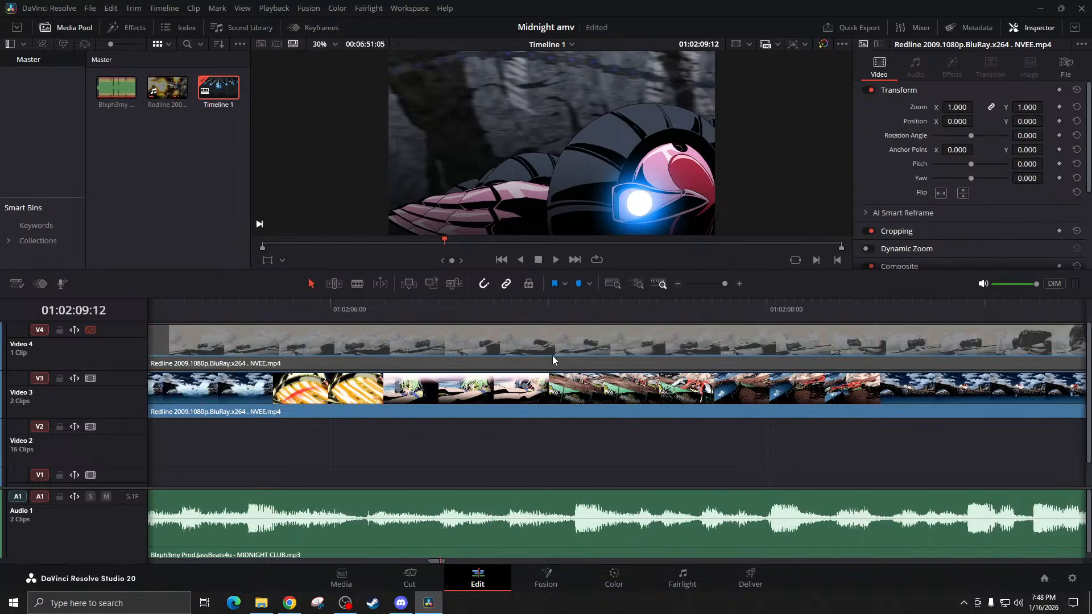
scroll(552, 356, "up", 2)
left_click(339, 306)
left_click(373, 306)
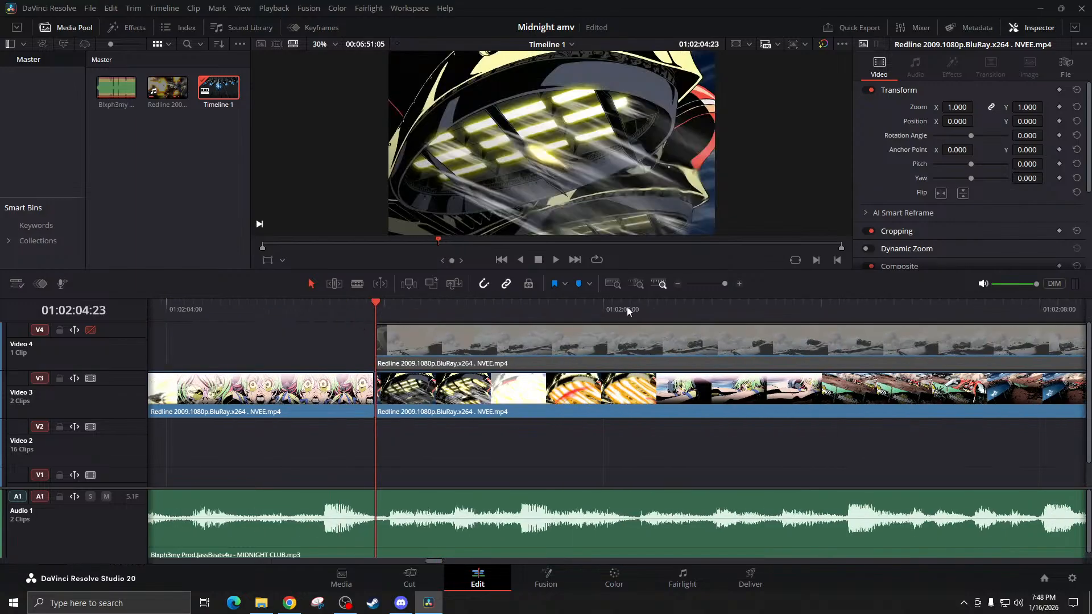
left_click(677, 284)
left_click(677, 285)
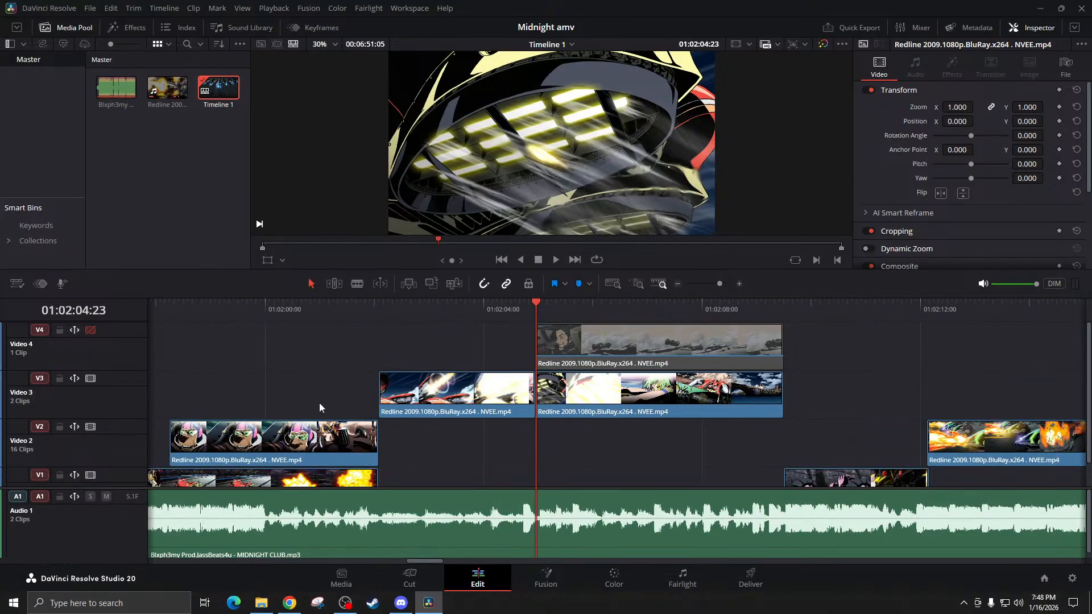
left_click(91, 329)
left_click(90, 378)
key("space")
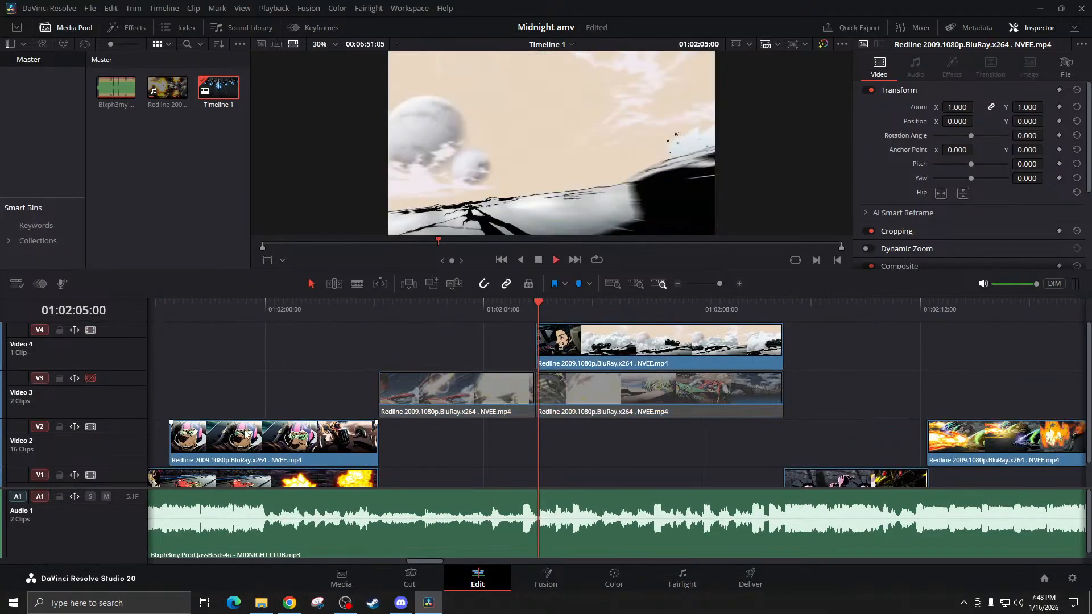
Enable the Video 3 track and play the stacked Video 3 and Video 4 section through to about 01:02:09
key("space")
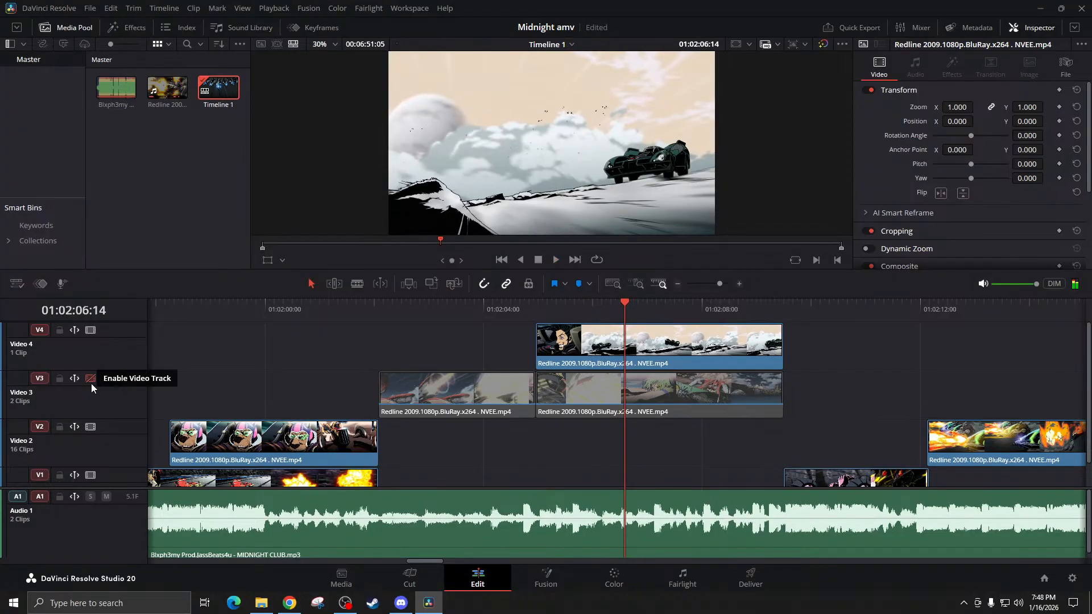
left_click(91, 378)
left_click(456, 312)
key("space")
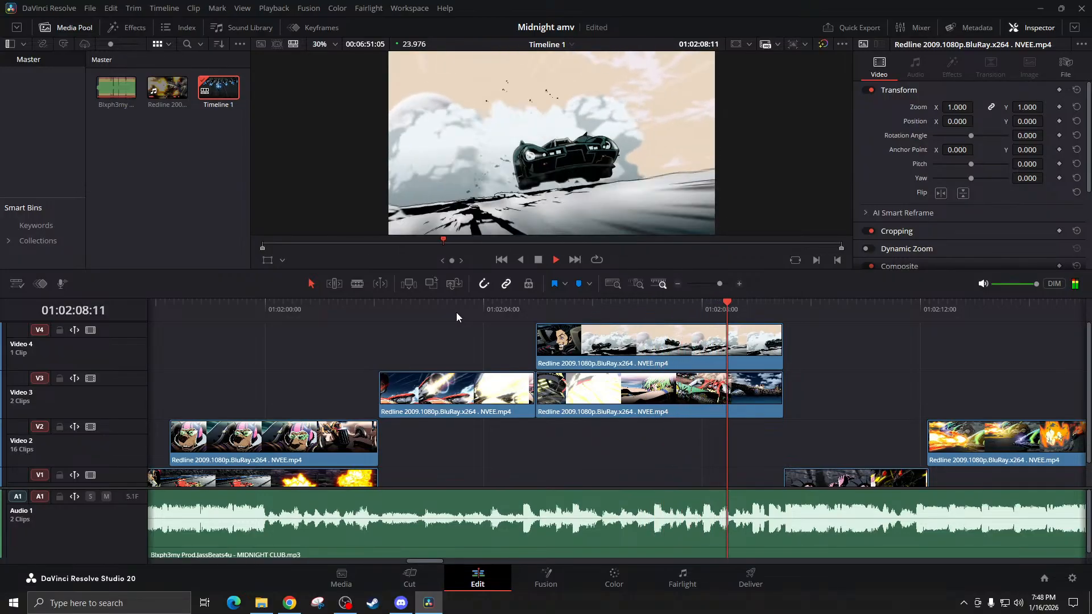
key("space")
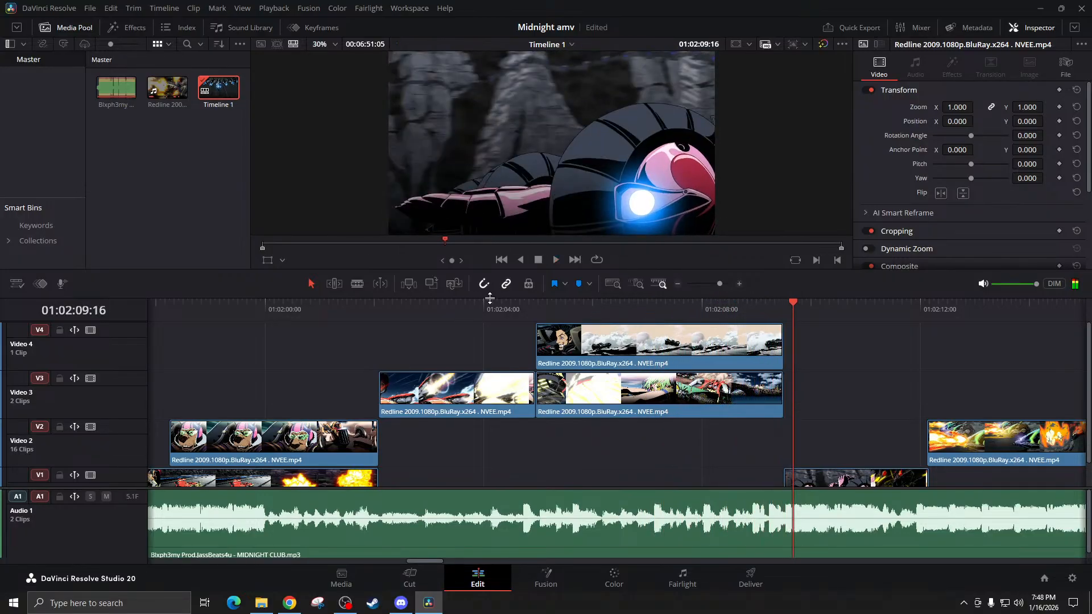
Split the Video 4 clip at 01:02:05:00, delete the leading sliver and move the remainder to start at 01:02:04:23
left_click(542, 312)
left_click(537, 319)
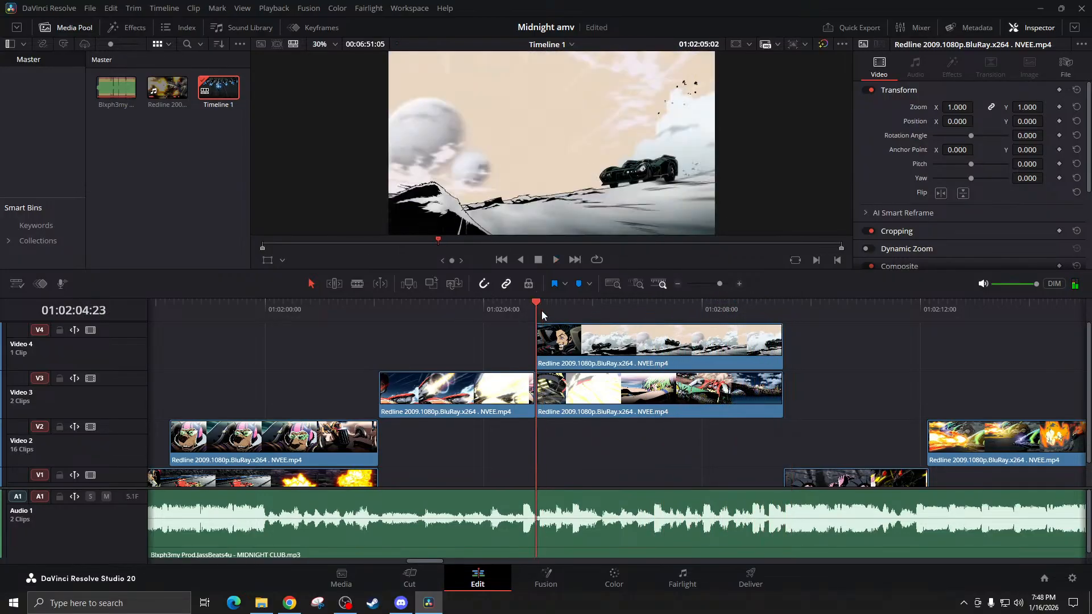
left_click(728, 288)
left_click_drag(622, 309, 633, 311)
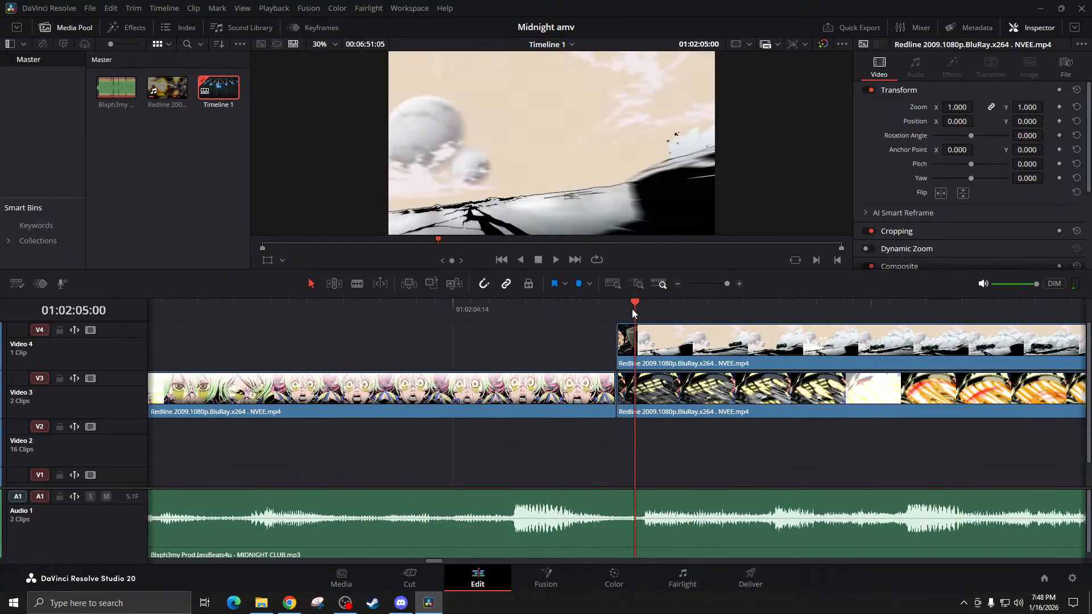
left_click(634, 348)
key("ctrl+b")
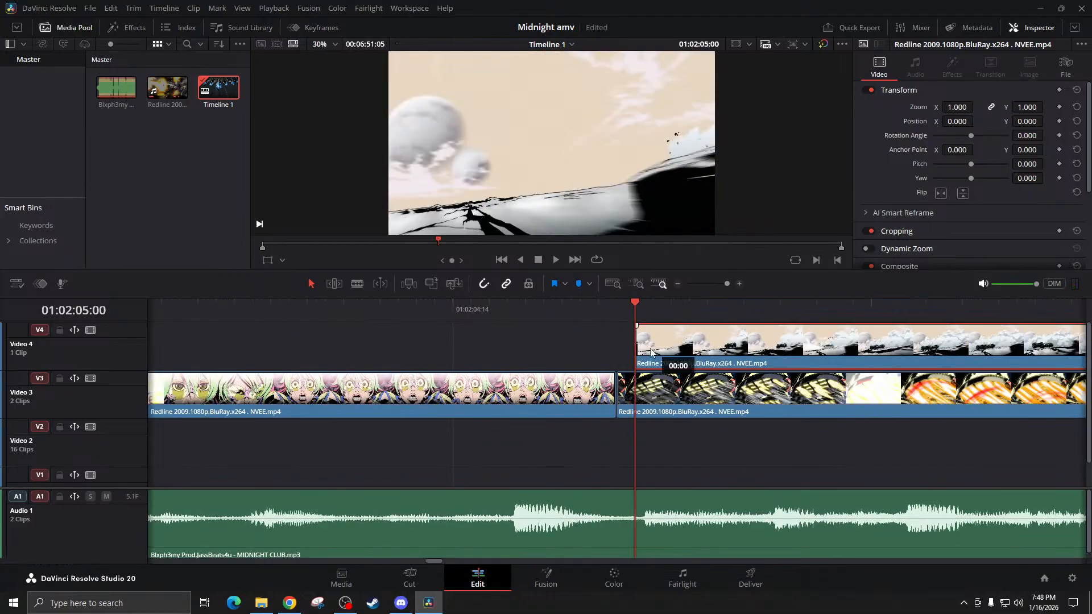
key("Delete")
Extend the end of the Video 4 clip until it is flush with the end of the Video 3 clip below
scroll(640, 353, "right", 5)
scroll(638, 350, "right", 3)
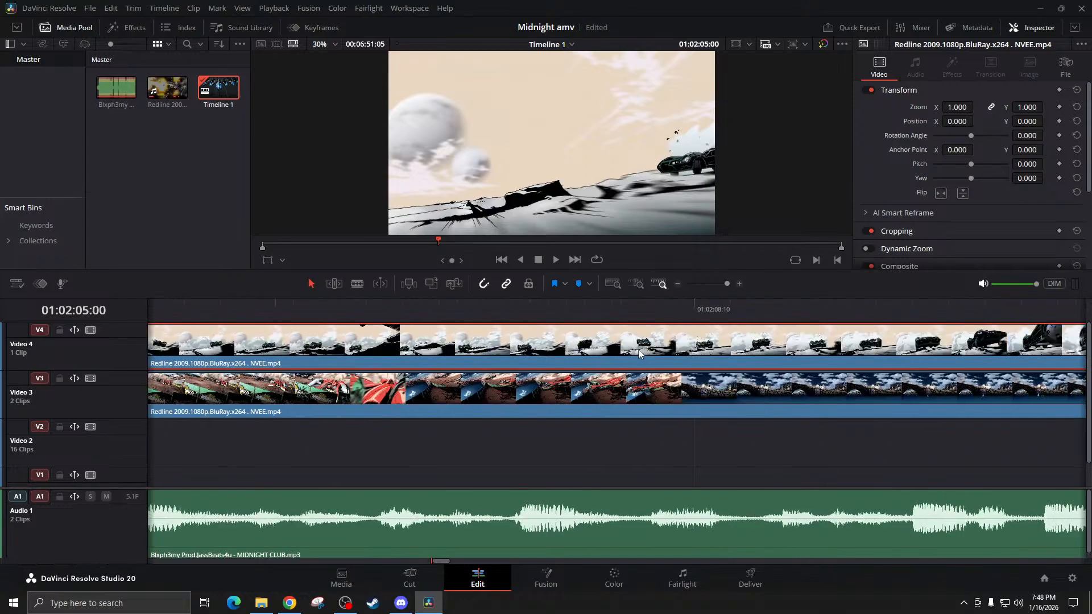
left_click_drag(672, 349, 688, 348)
scroll(559, 391, "left", 2)
scroll(559, 391, "left", 15)
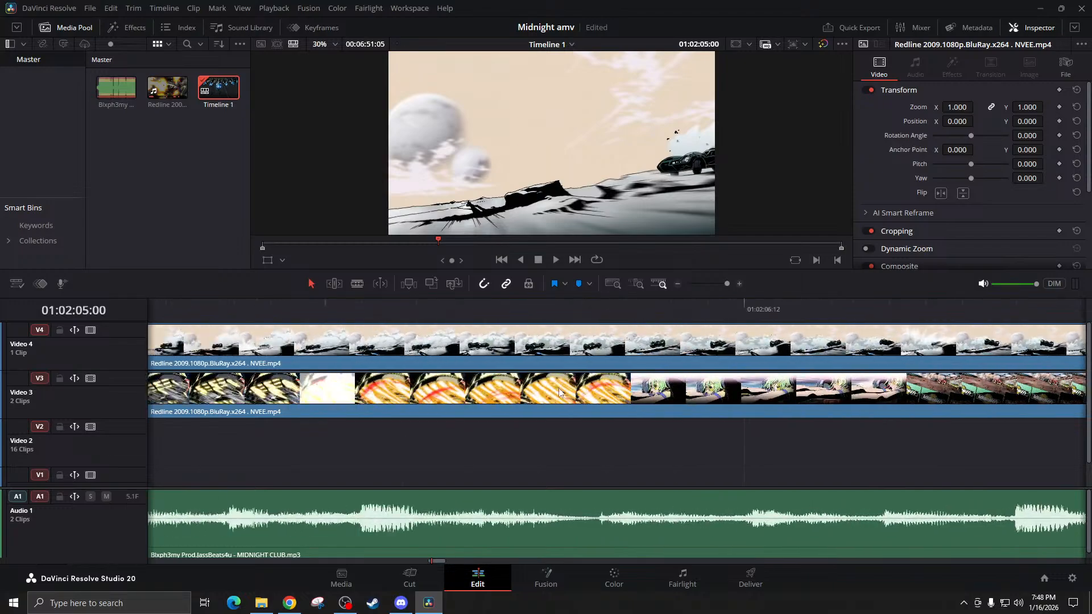
left_click(678, 283)
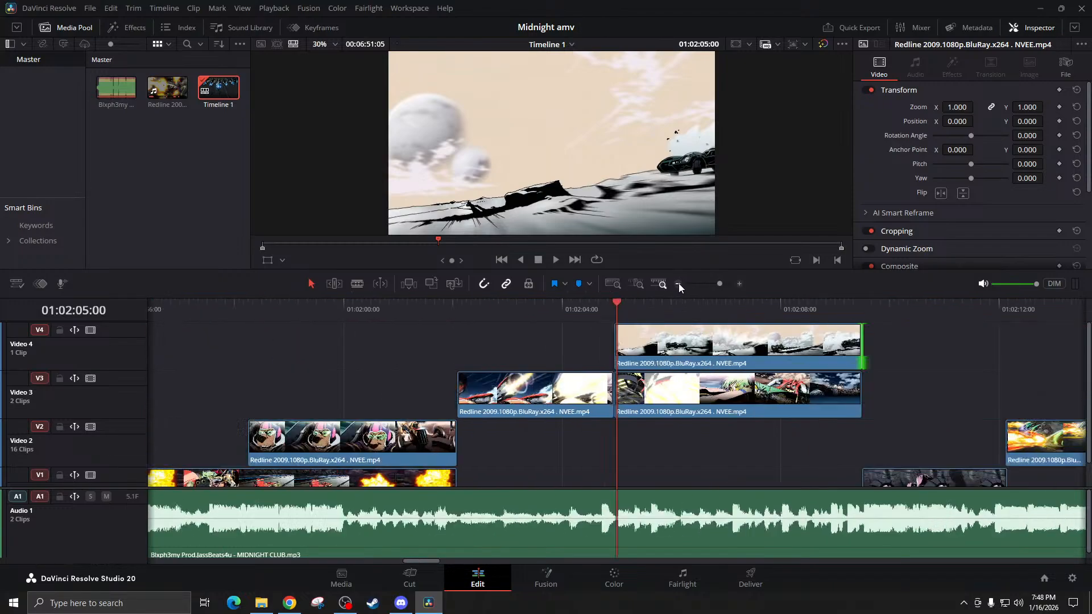
Play the section with the Video 4 shot from about 01:02:04, and again from about 01:02:02
left_click(555, 306)
key("space")
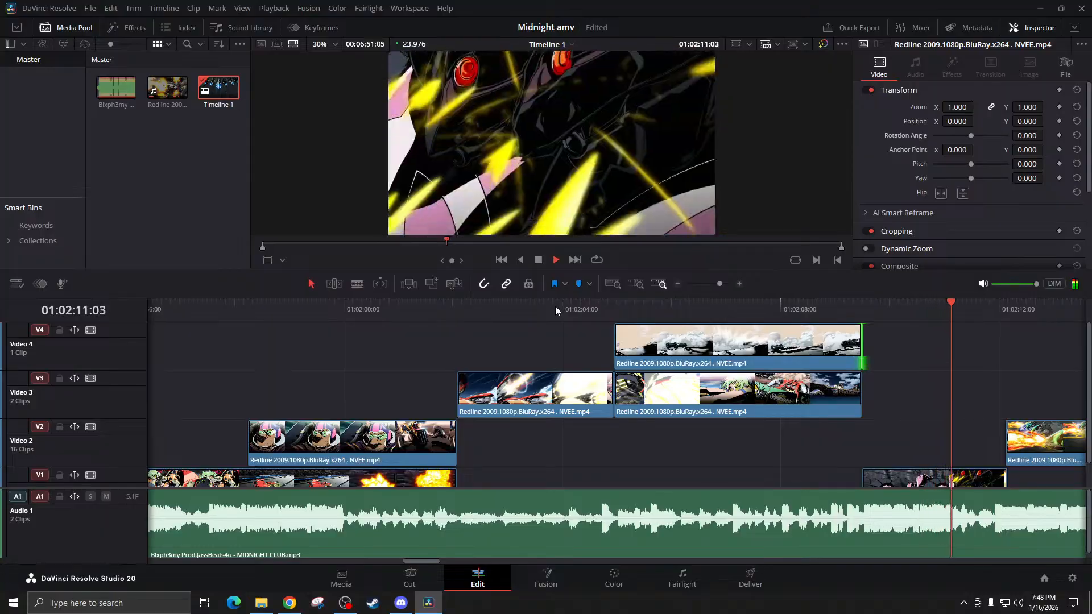
key("space")
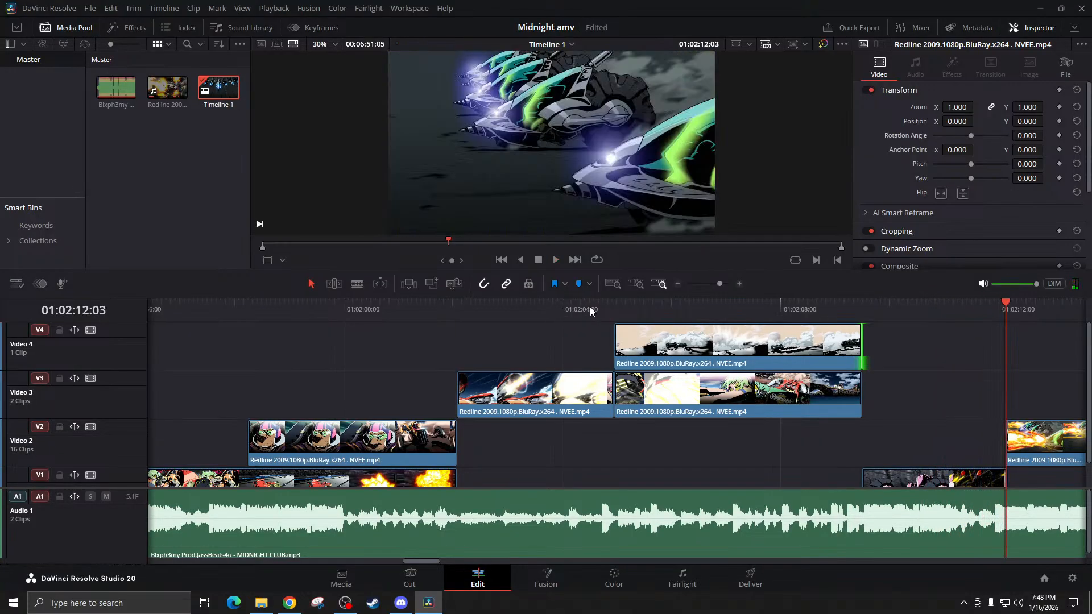
left_click(638, 340)
left_click(616, 306)
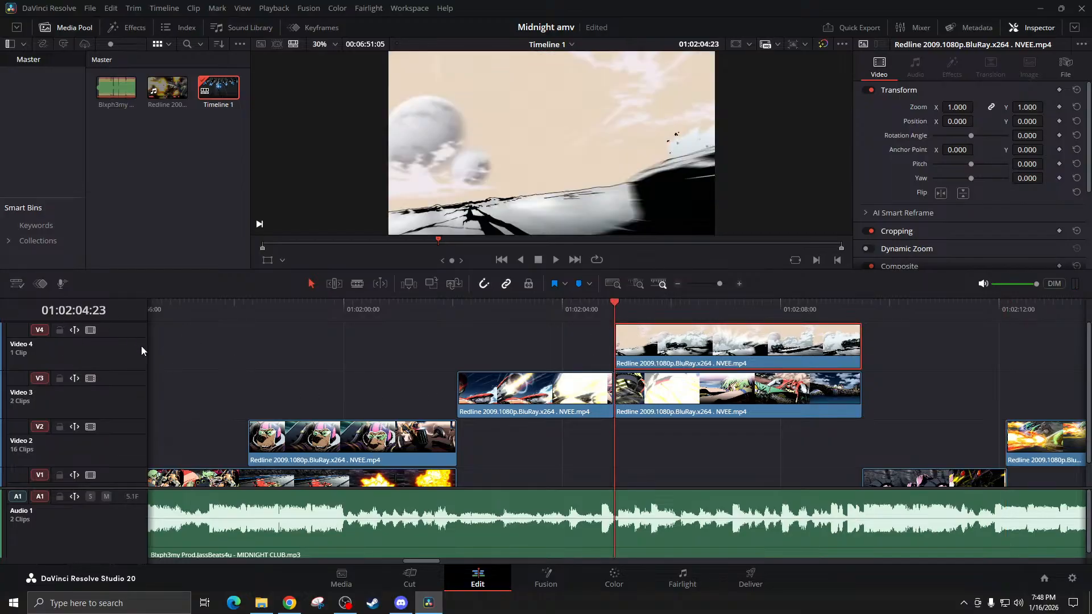
left_click_drag(523, 306, 452, 314)
key("space")
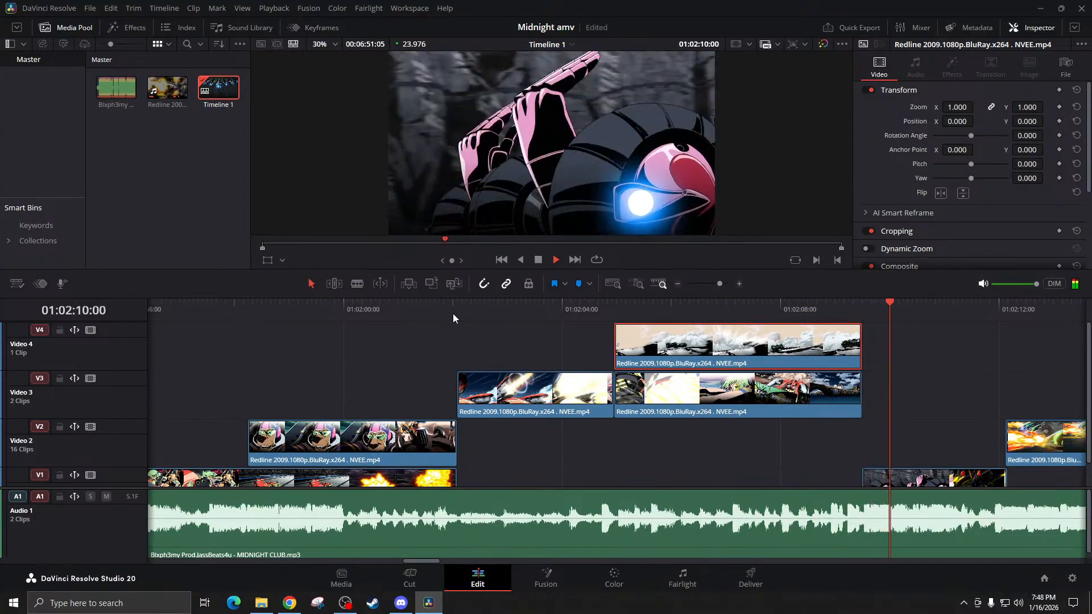
key("space")
Disable the Video 4 track and play the Video 3 alternative from about 01:02:04
left_click(90, 330)
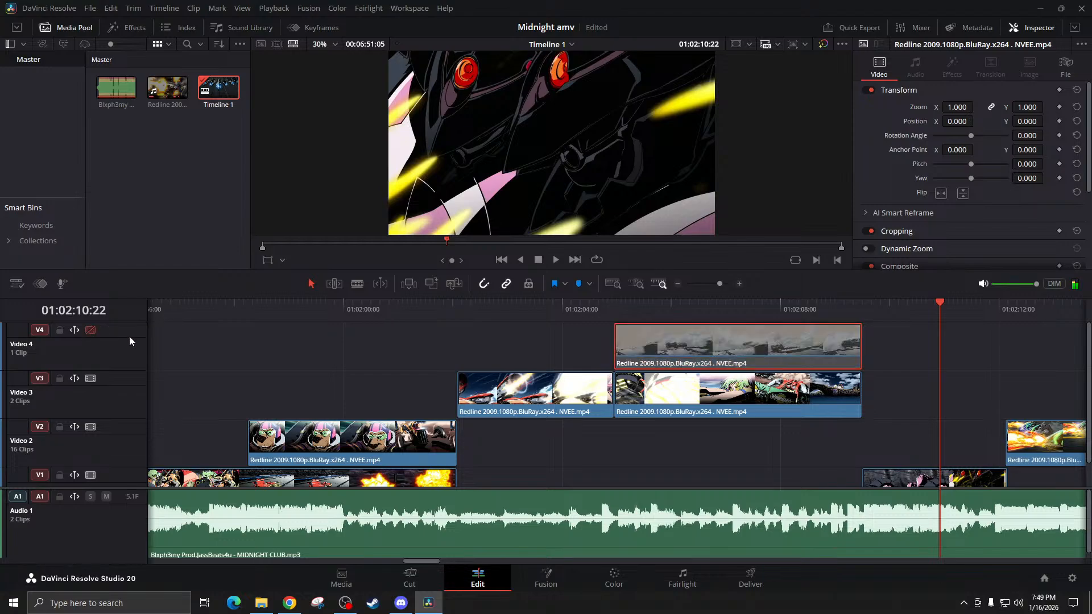
left_click(582, 302)
key("space")
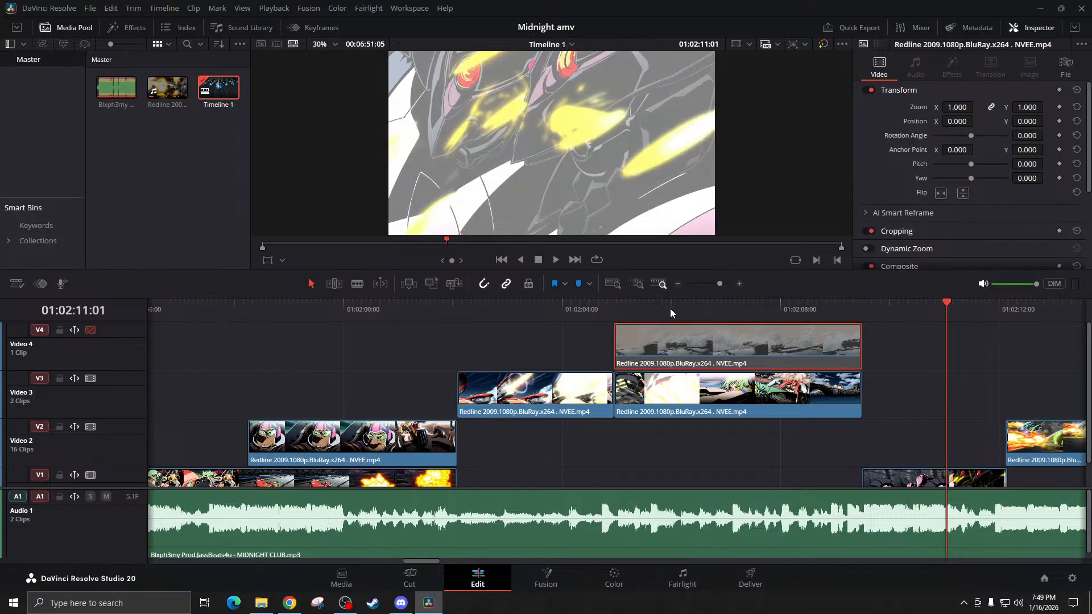
Delete all leftover Video 1 and Video 2 clips lying beyond the end of the music
left_click(677, 284)
left_click(677, 285)
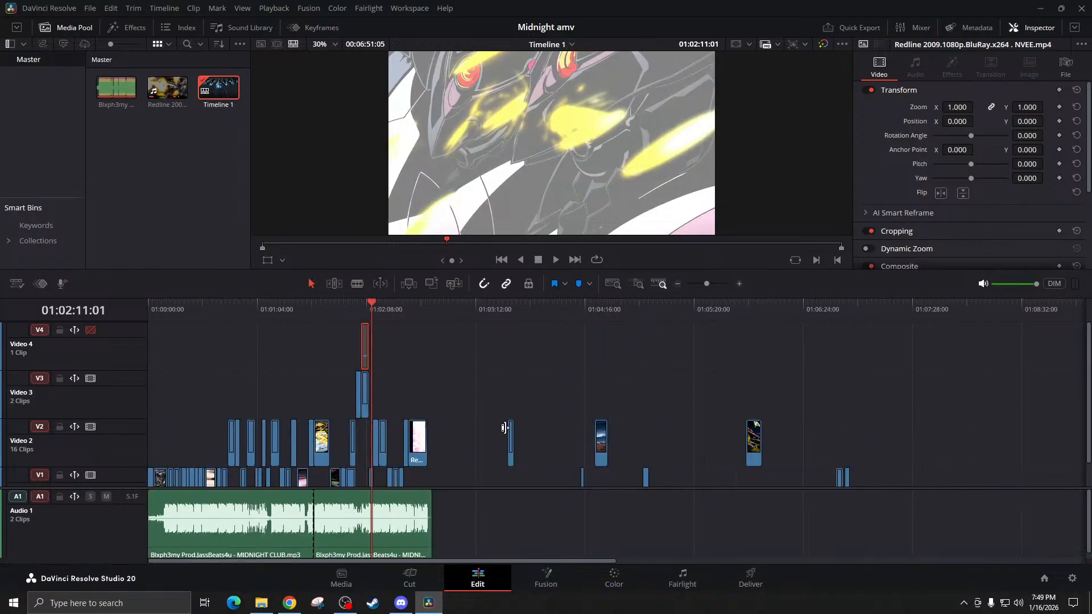
left_click_drag(478, 381, 858, 499)
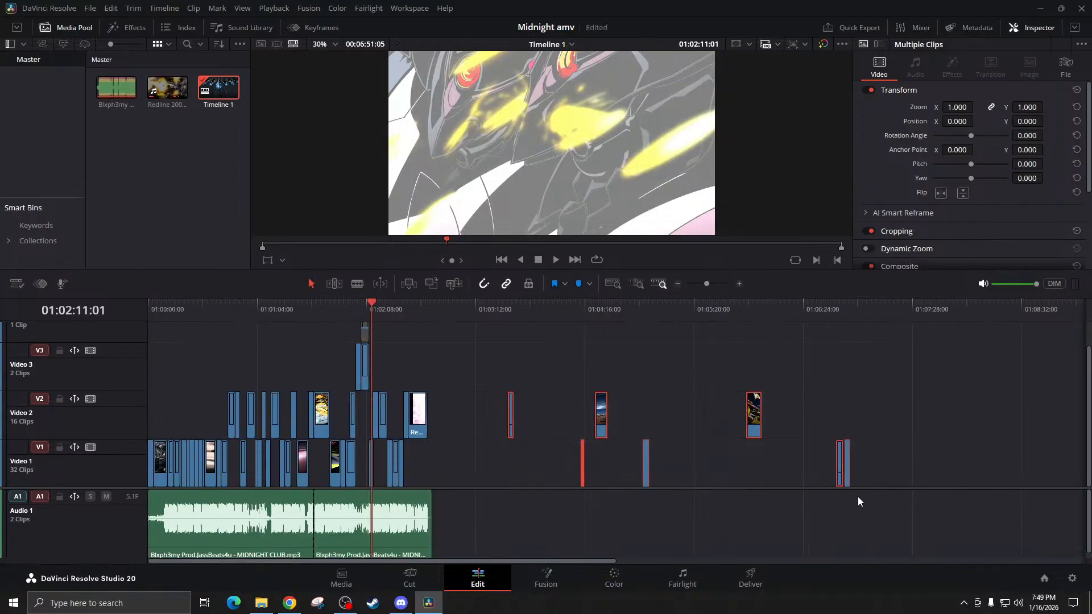
key("Delete")
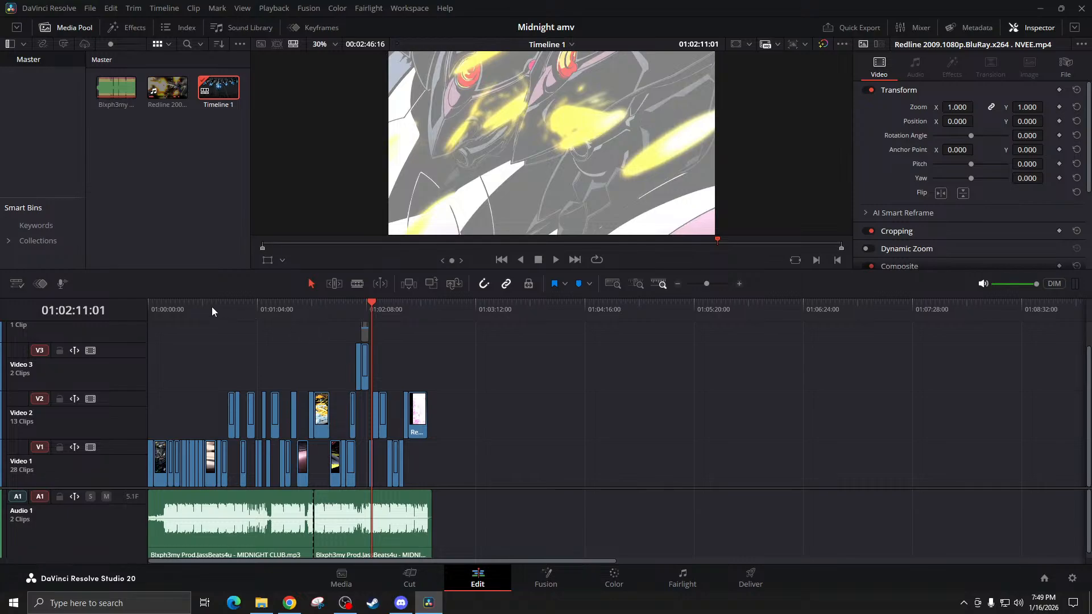
Enlarge the viewer and play the edit from 01:00:00:00 to about 01:01:34
key("Home")
left_click(739, 284)
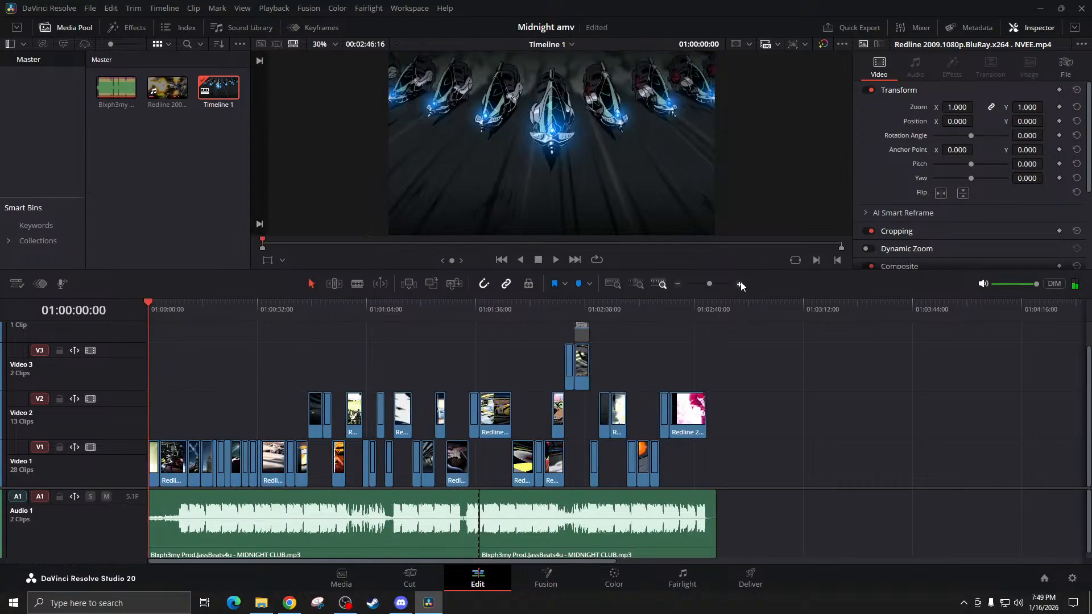
left_click(739, 284)
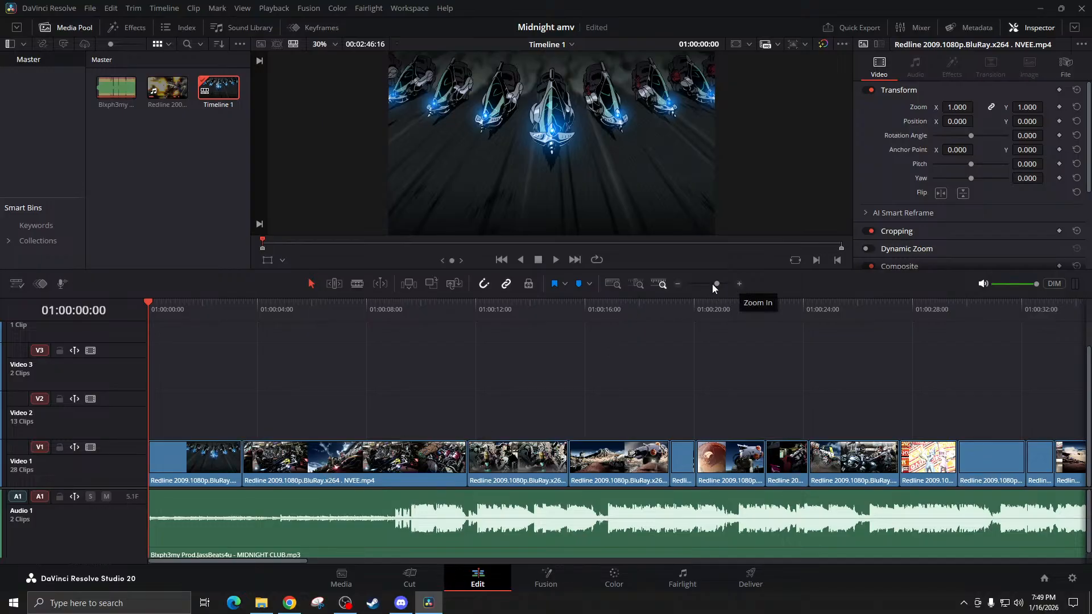
left_click(677, 283)
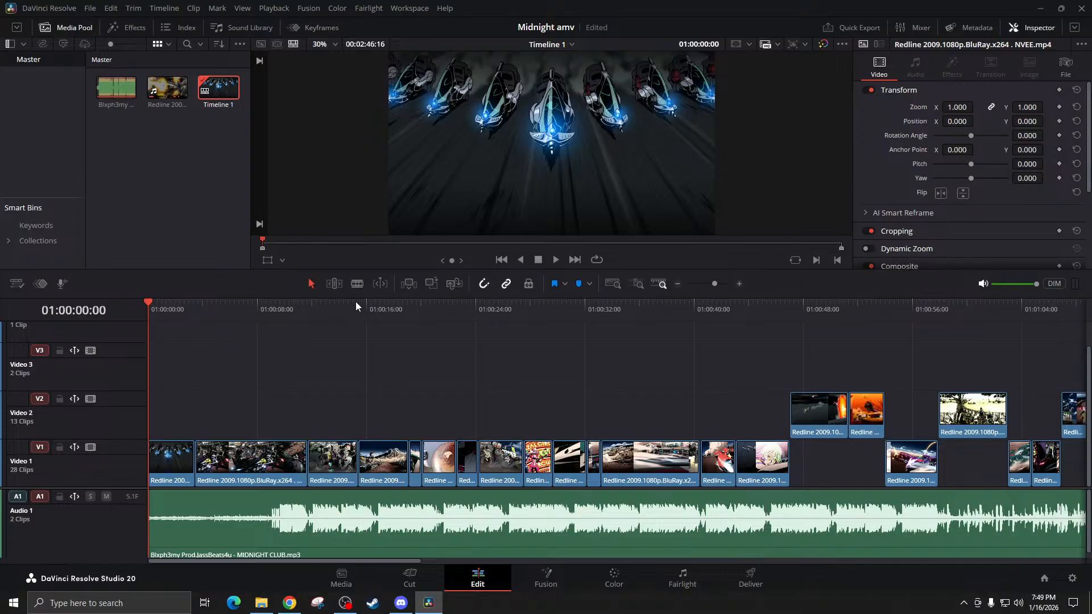
left_click_drag(353, 298, 381, 556)
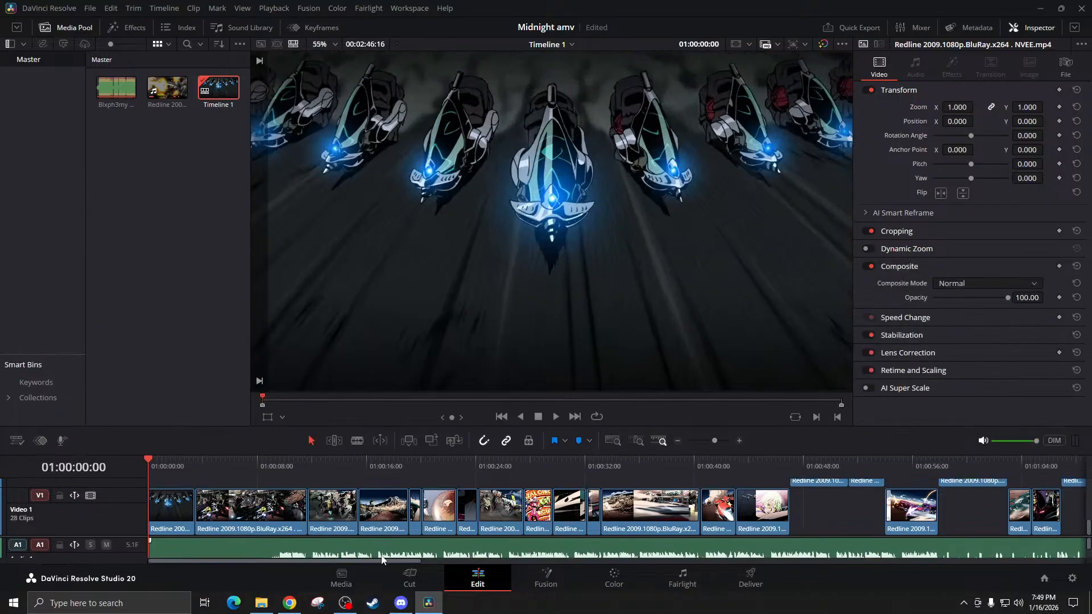
key("space")
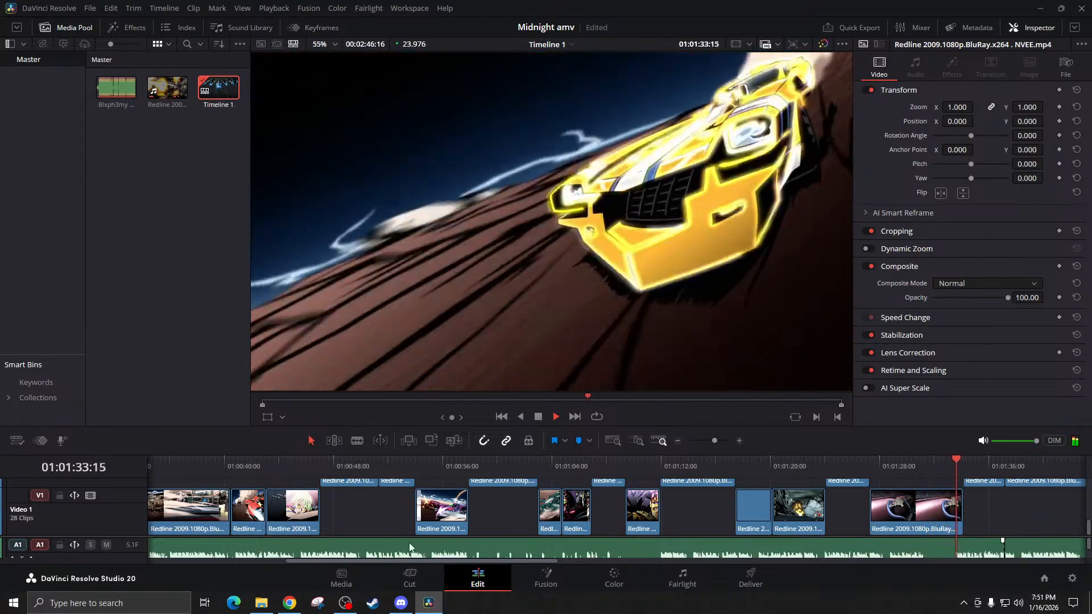
key("space")
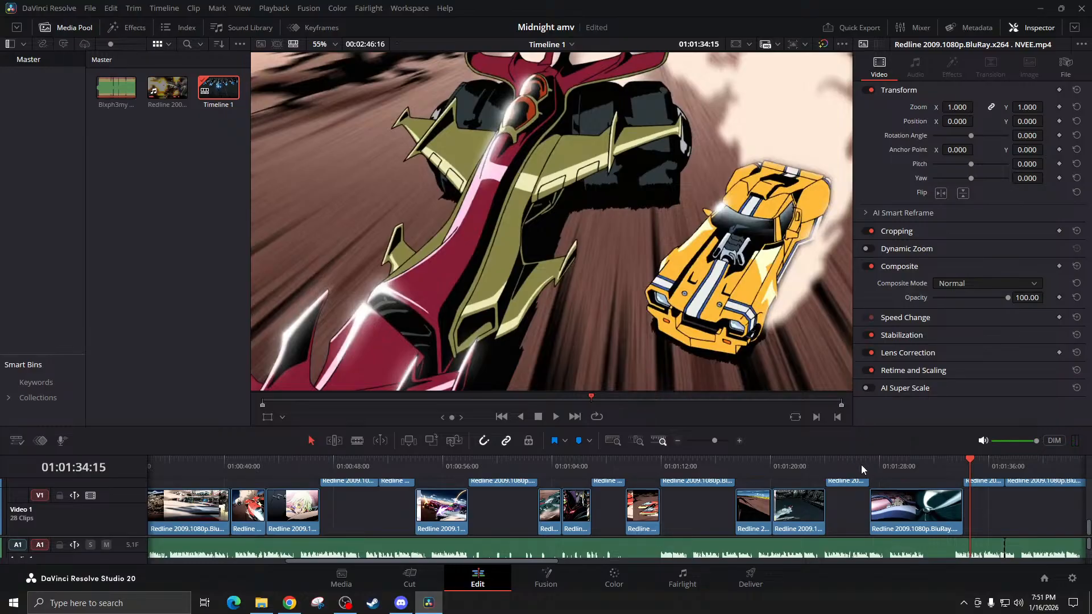
Replay the edit from 01:01:24:02 to about 01:01:36
left_click(870, 467)
left_click_drag(817, 466, 829, 463)
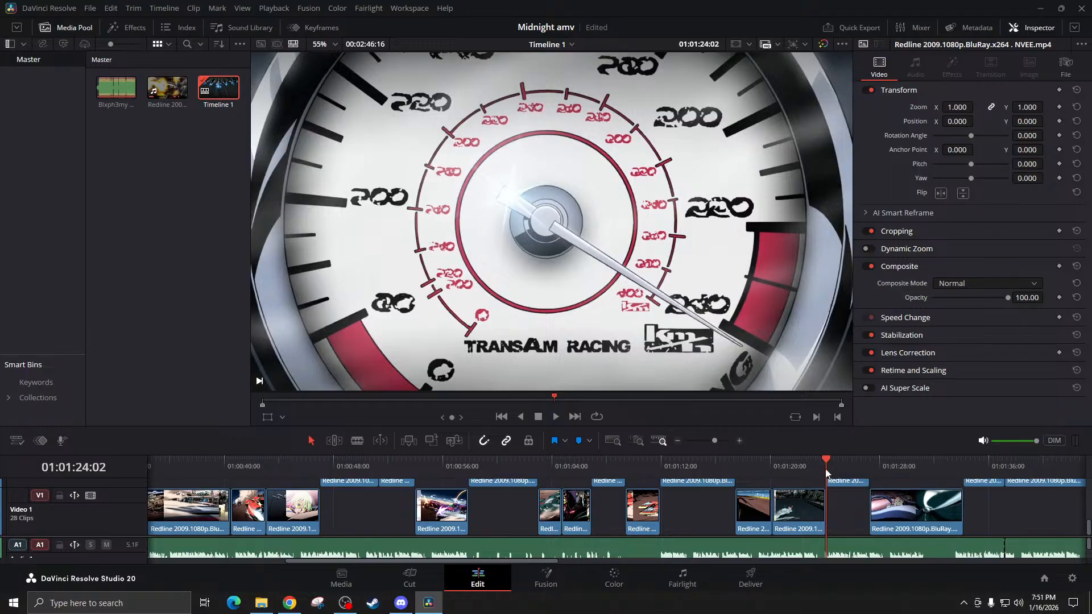
key("space")
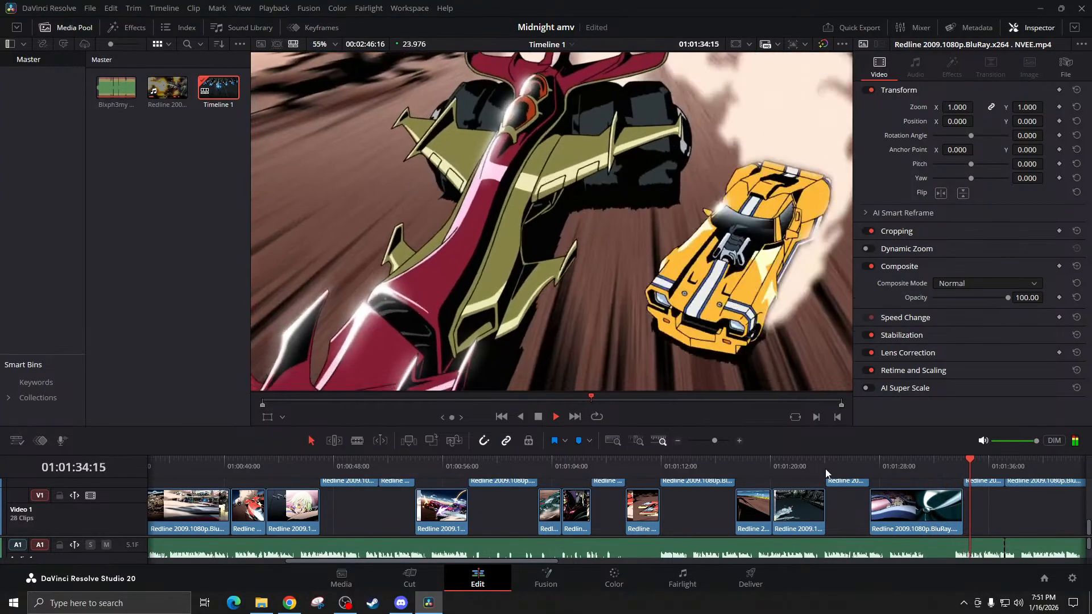
key("space")
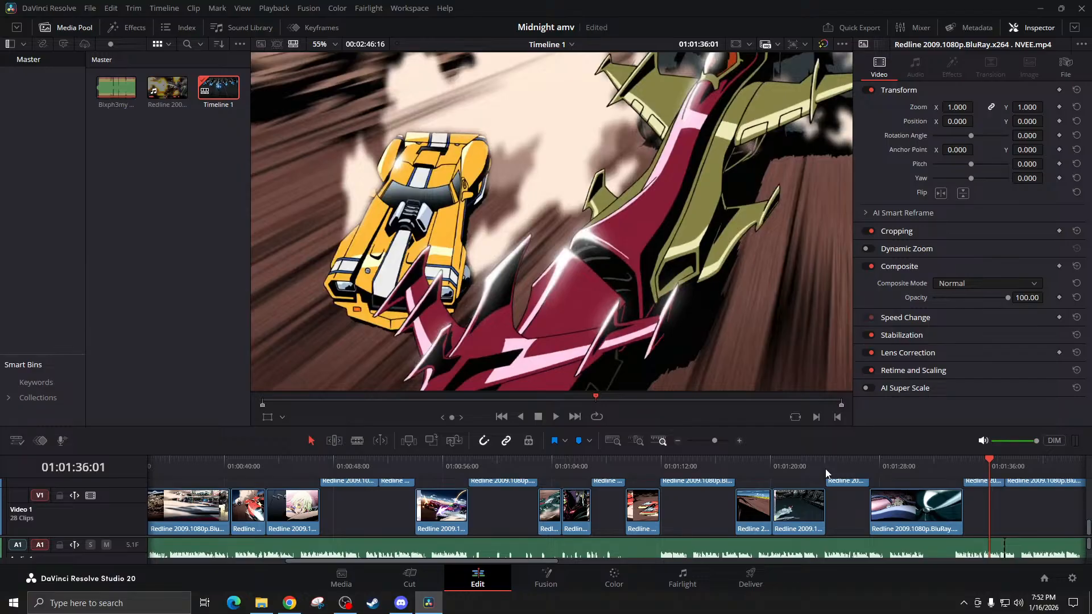
Review the Video 1 clip before the yellow car shot, playing from about 01:01:27 and again from 01:01:30:19
left_click(873, 470)
key("space")
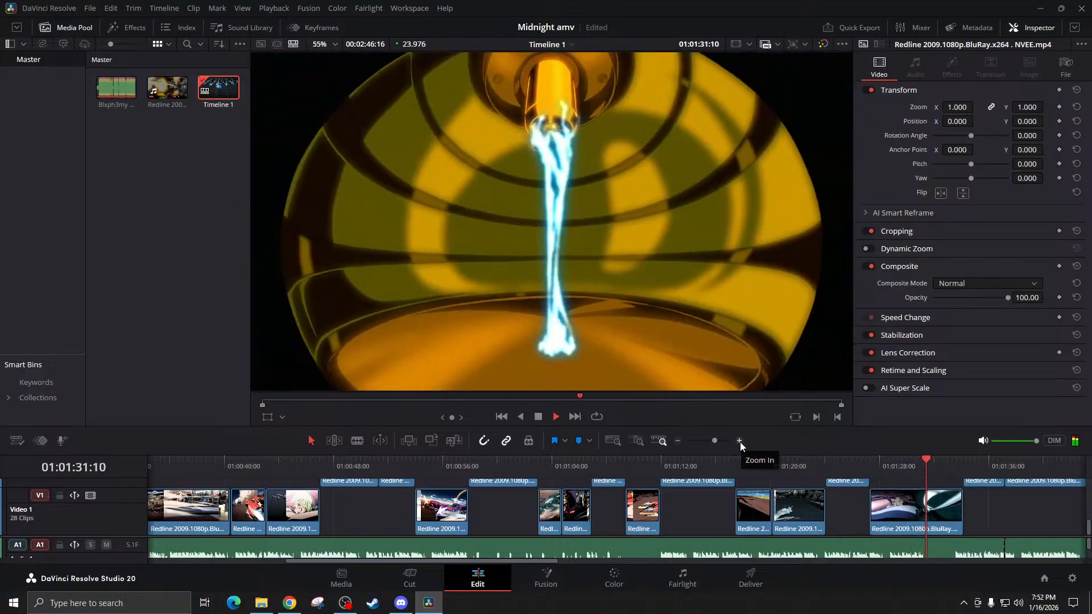
key("space")
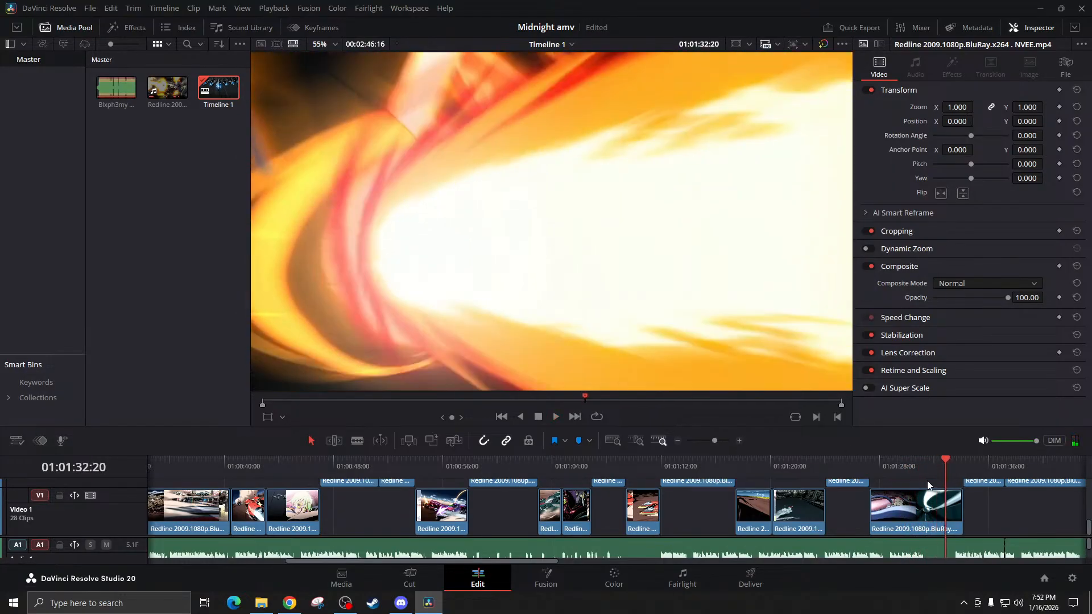
left_click(917, 469)
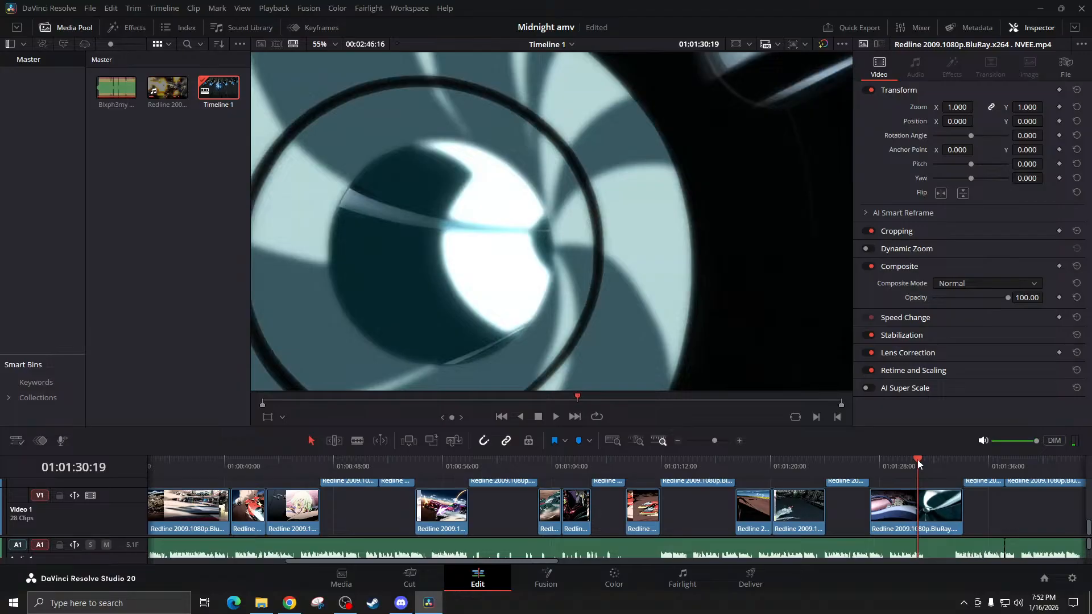
key("space")
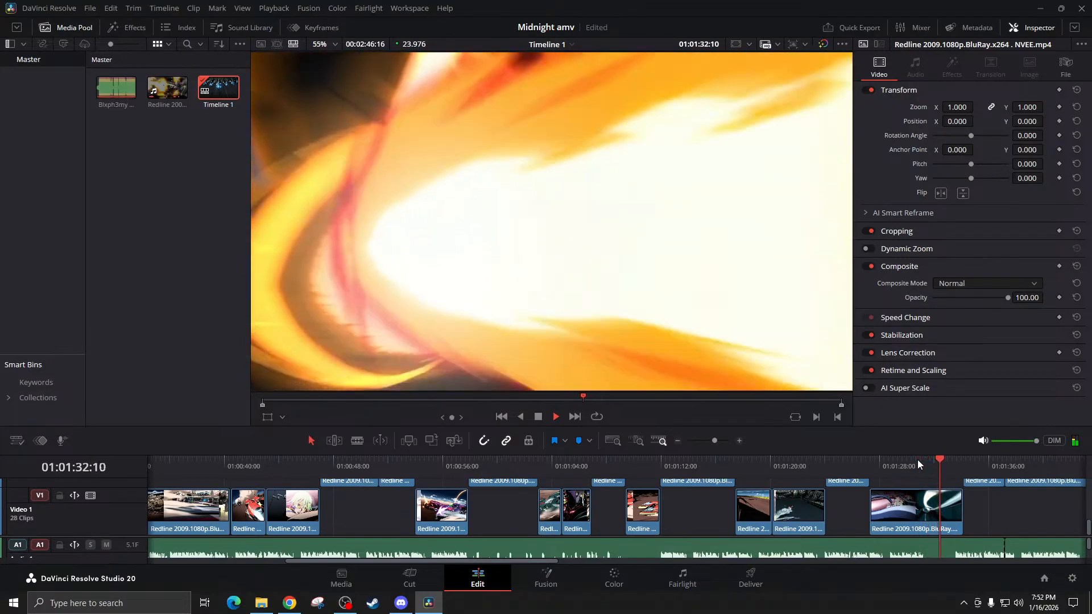
key("space")
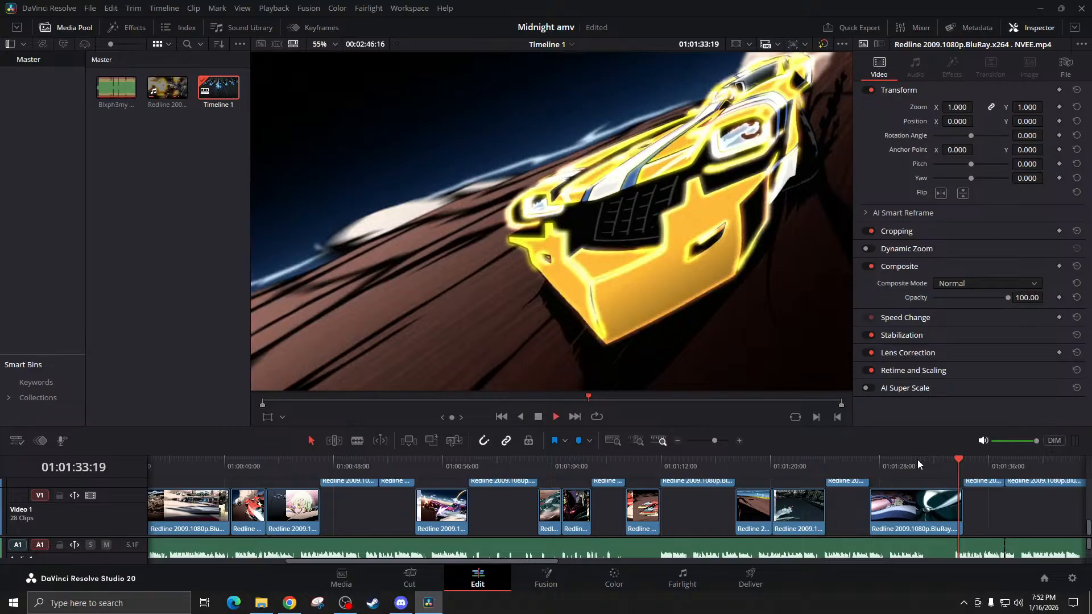
Play the edit on to about 01:02:37, and replay the final Video 2 clip from 01:02:33:13 to 01:02:34:23
key("space")
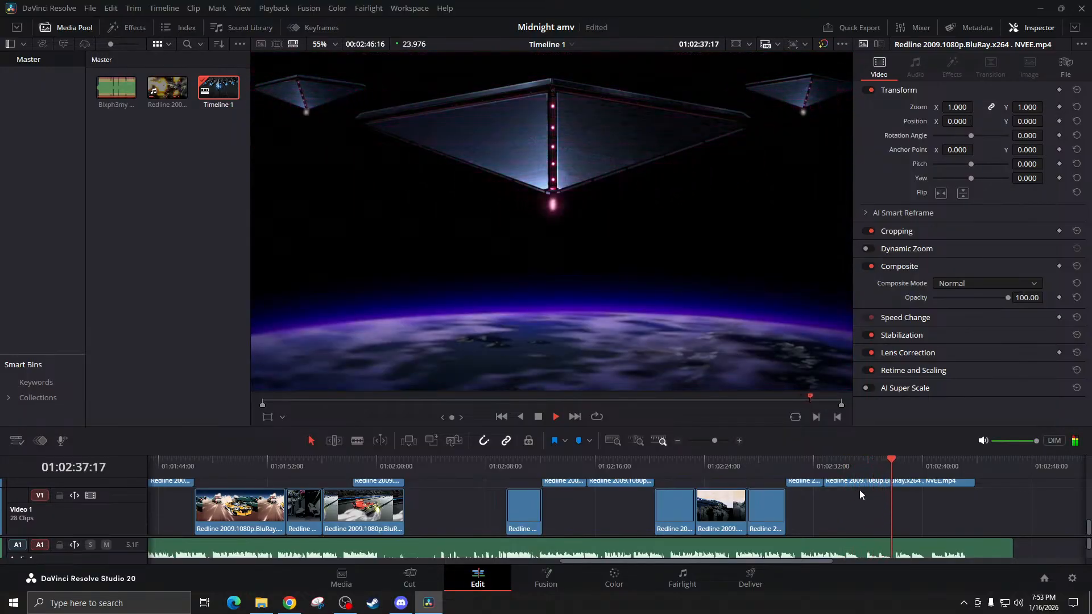
key("space")
left_click(834, 463)
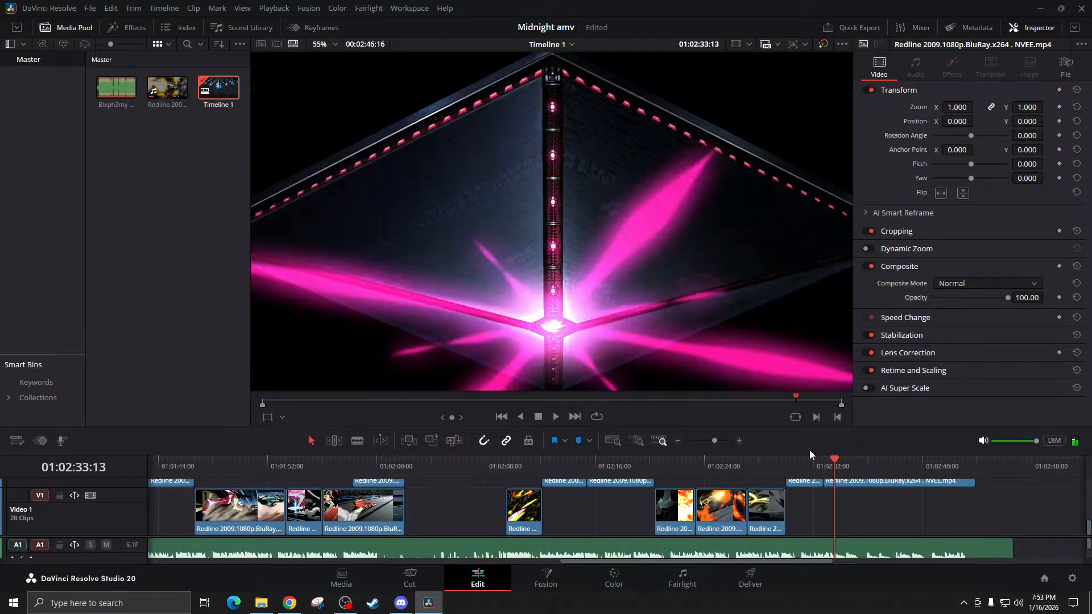
left_click(740, 441)
key("space")
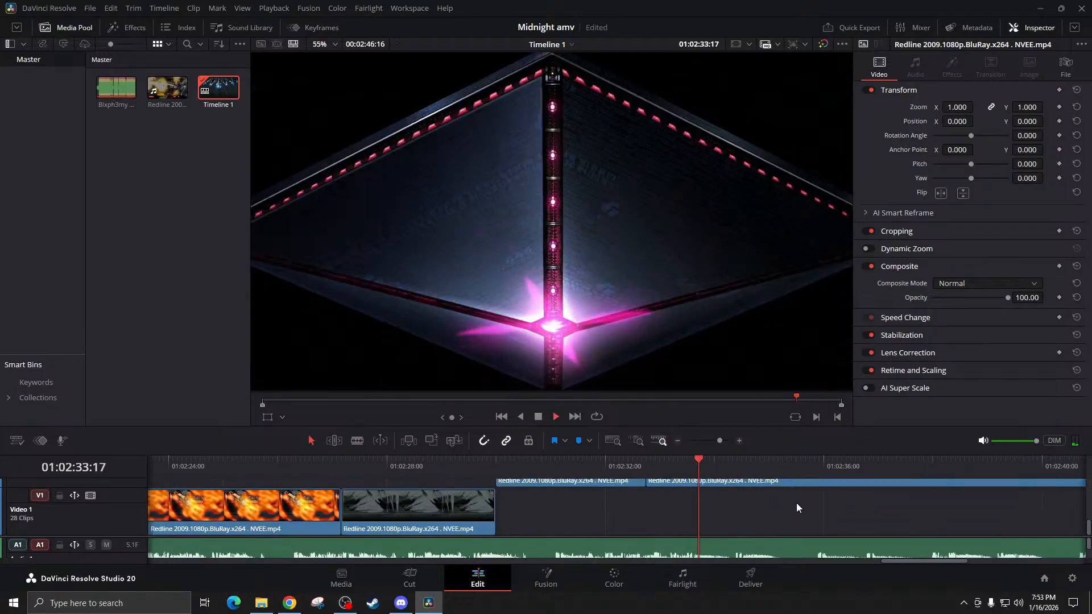
key("space")
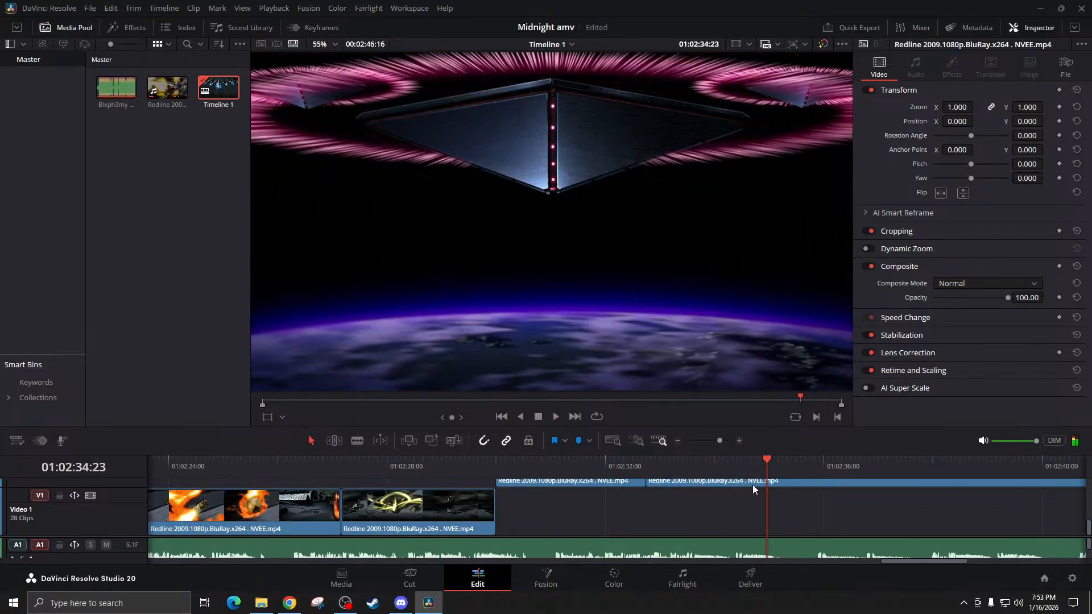
Shift the final spaceship clip on Video 2 one frame later and extend its start back to meet the preceding clip
left_click(752, 482)
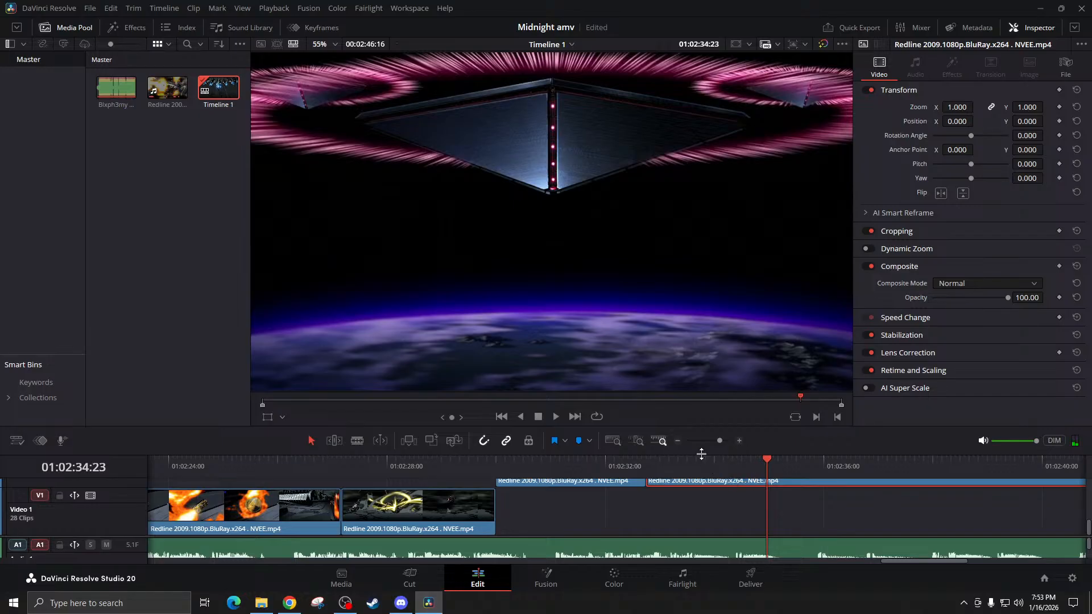
left_click_drag(702, 446, 705, 310)
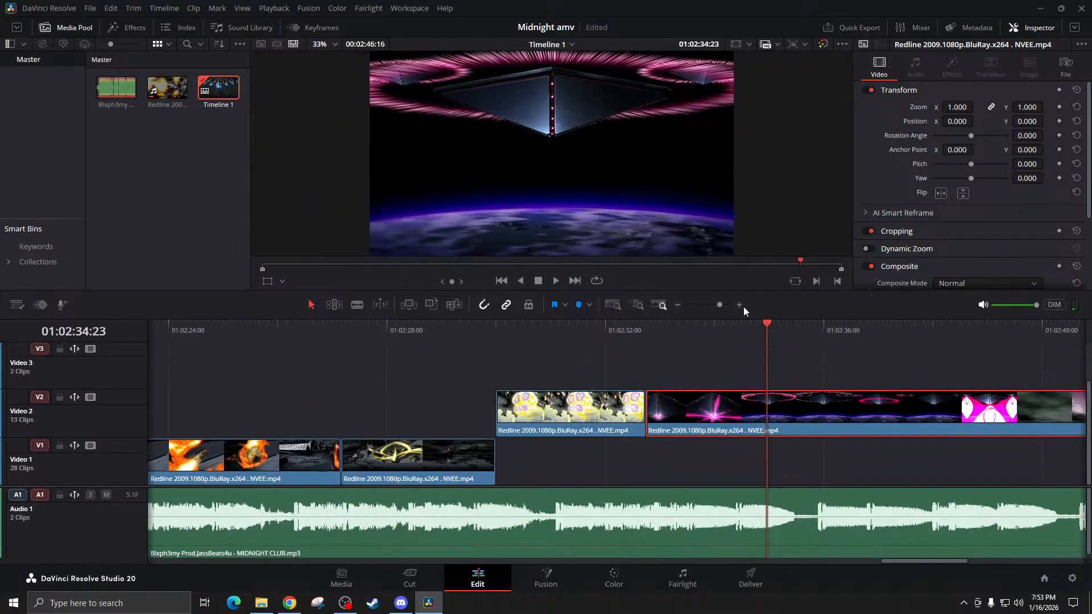
left_click(739, 305)
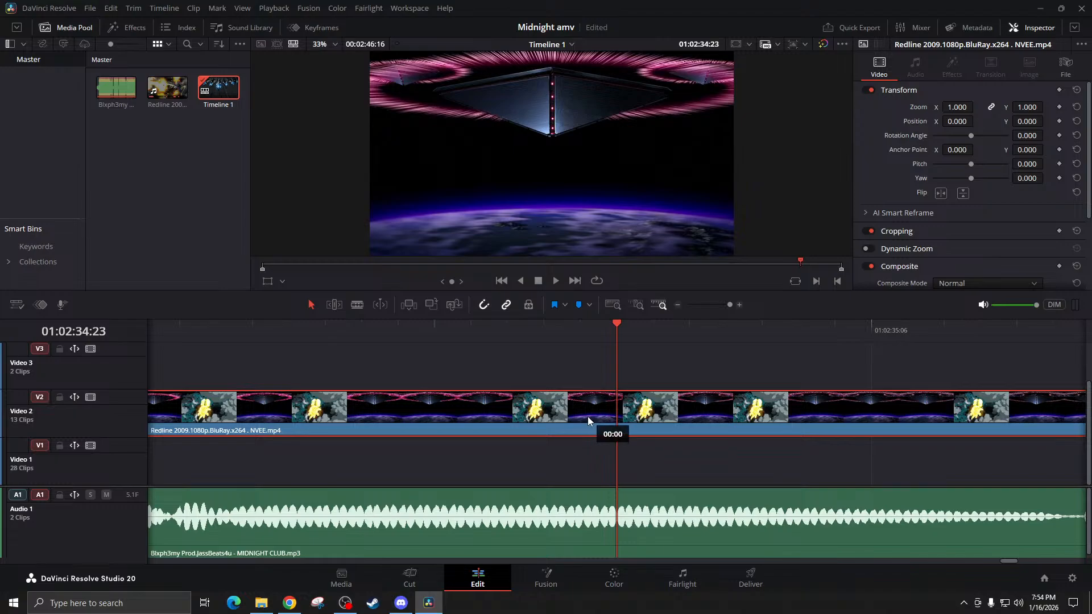
left_click_drag(588, 417, 615, 413)
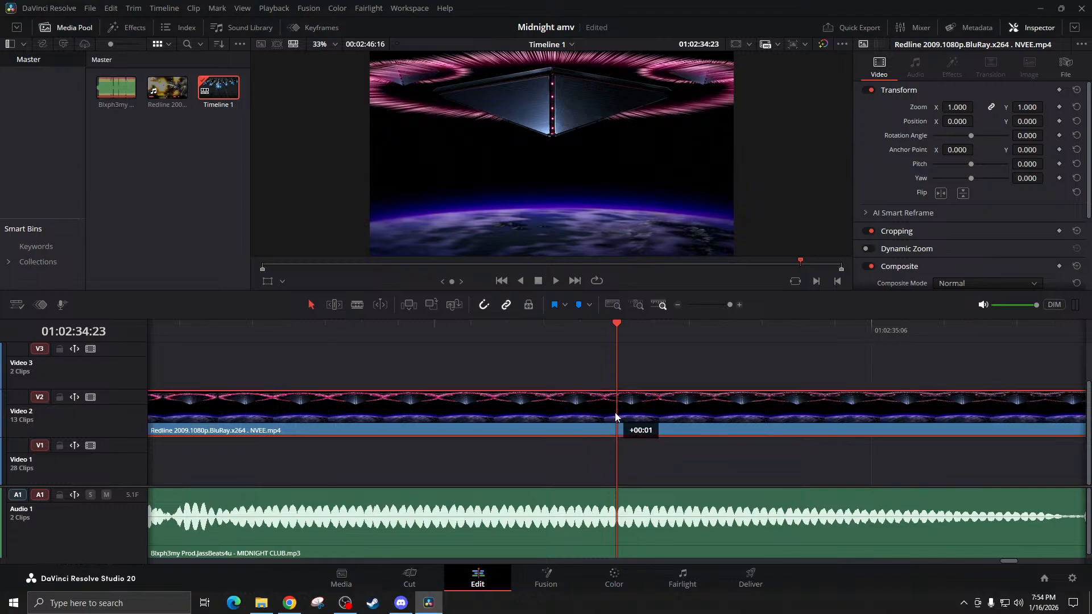
scroll(490, 401, "up", 10)
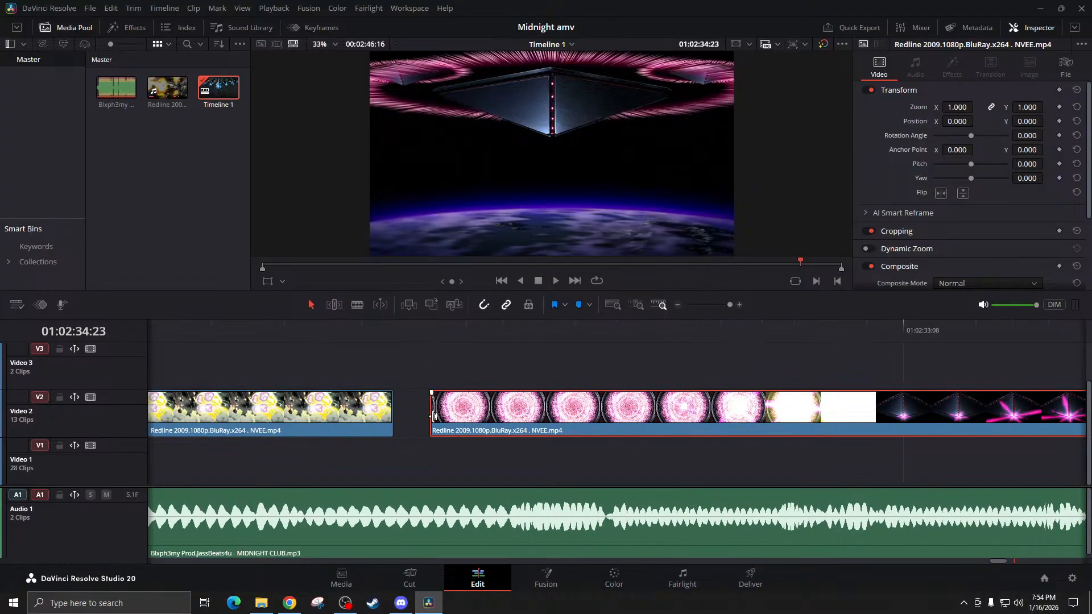
left_click_drag(430, 416, 394, 415)
Replay the ending from just before the start of the final Video 2 clip to 01:02:45:19
left_click(373, 329)
key("space")
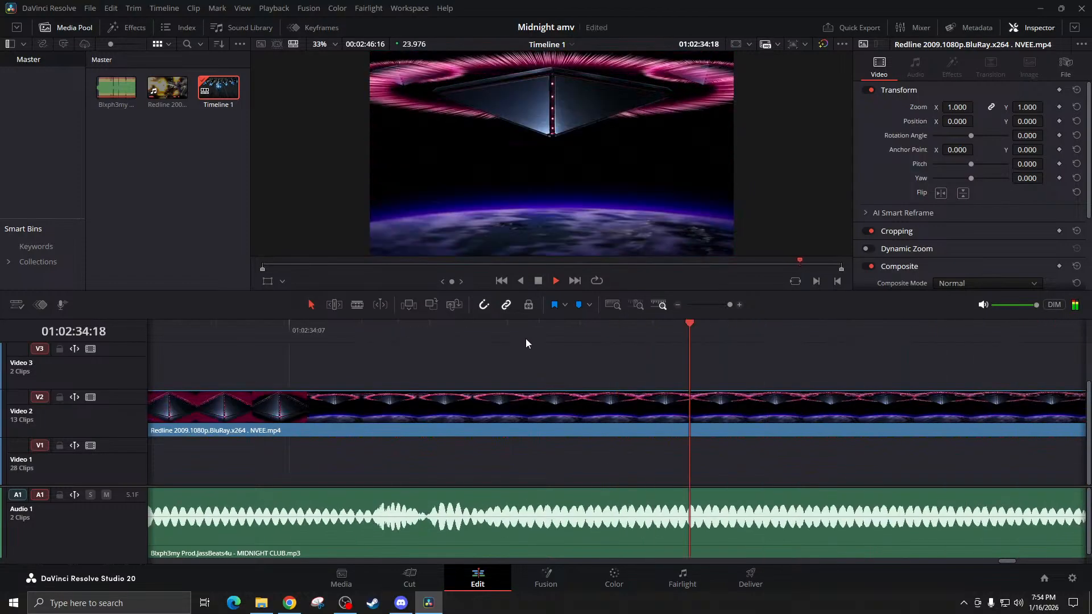
key("space")
left_click(676, 306)
left_click(677, 305)
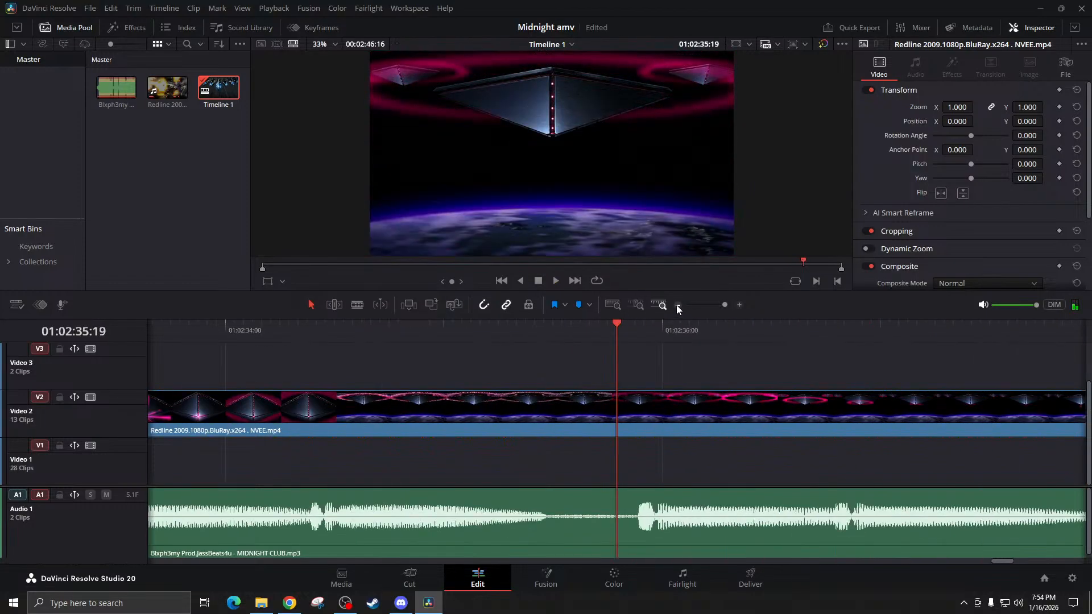
left_click(677, 306)
key("space")
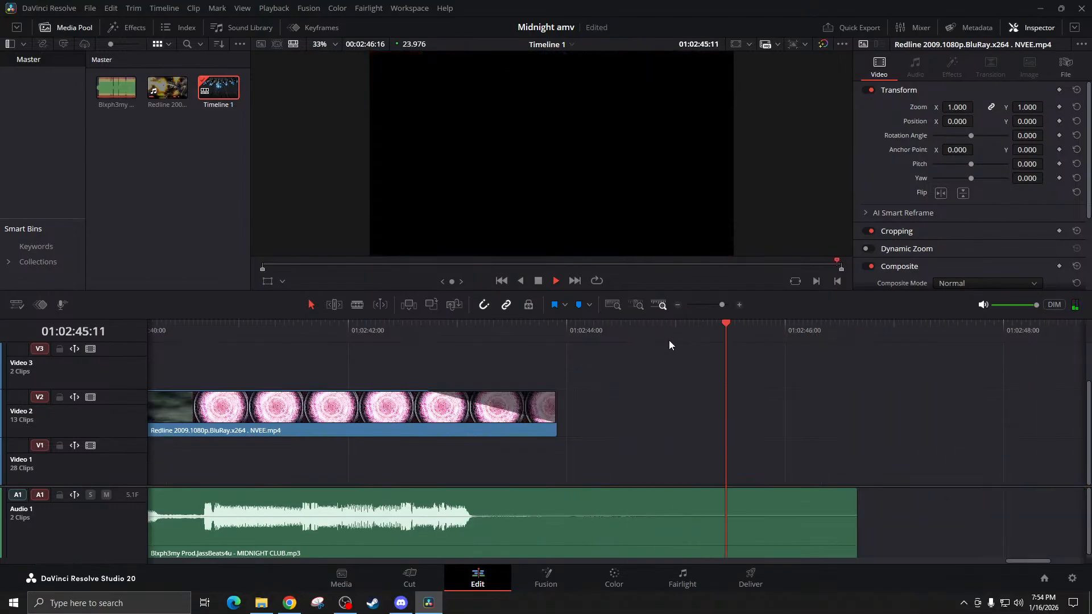
key("space")
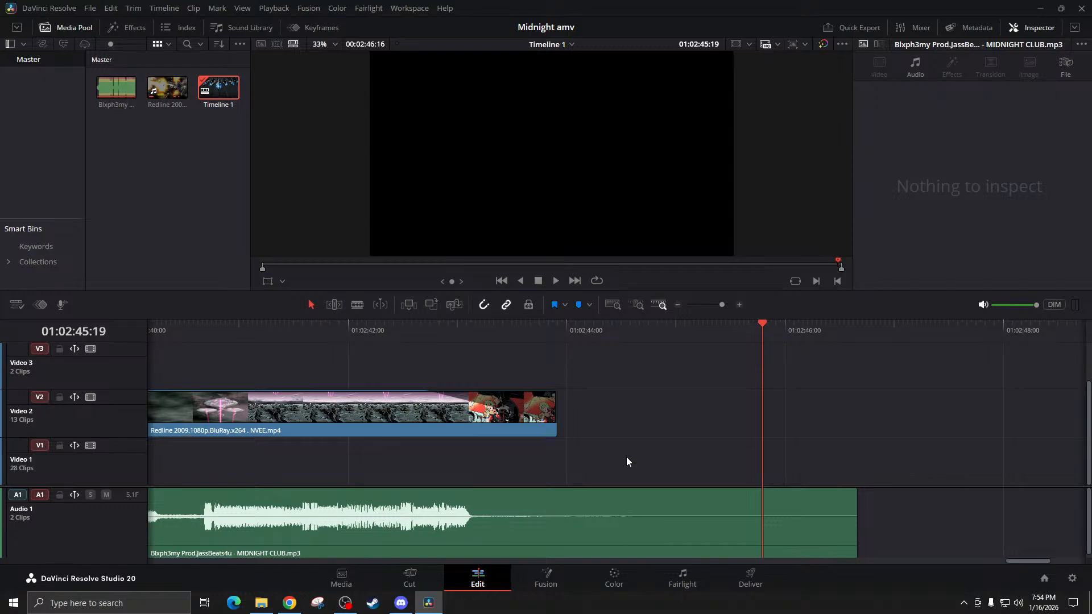
Review the cut from the second Video 3 clip back to Video 1, playing from 01:02:07:02 to 01:02:09:12
scroll(631, 461, "up", 5)
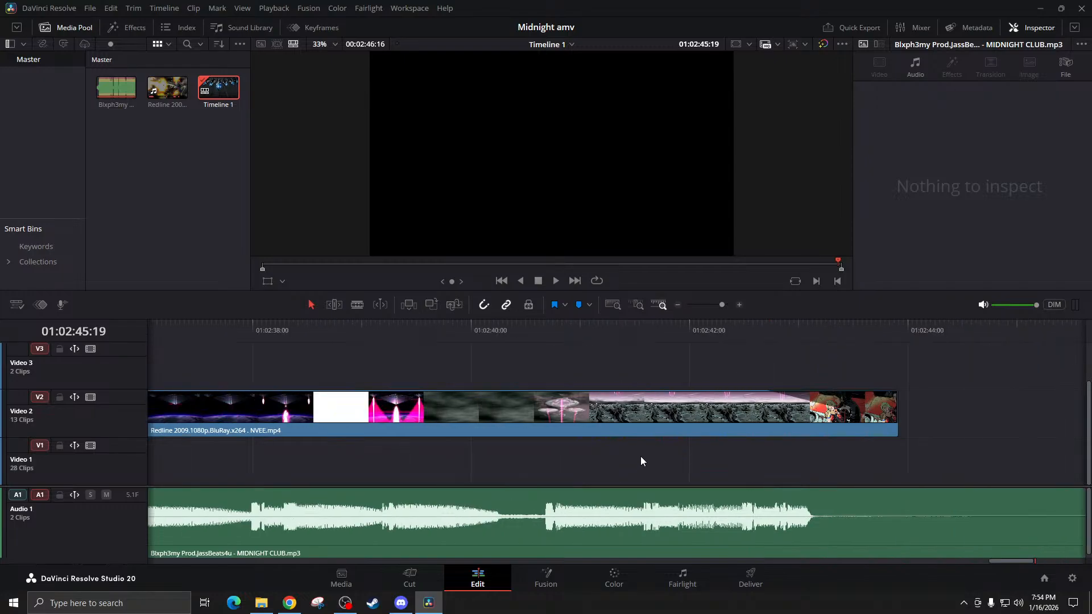
left_click(675, 306)
left_click(675, 306)
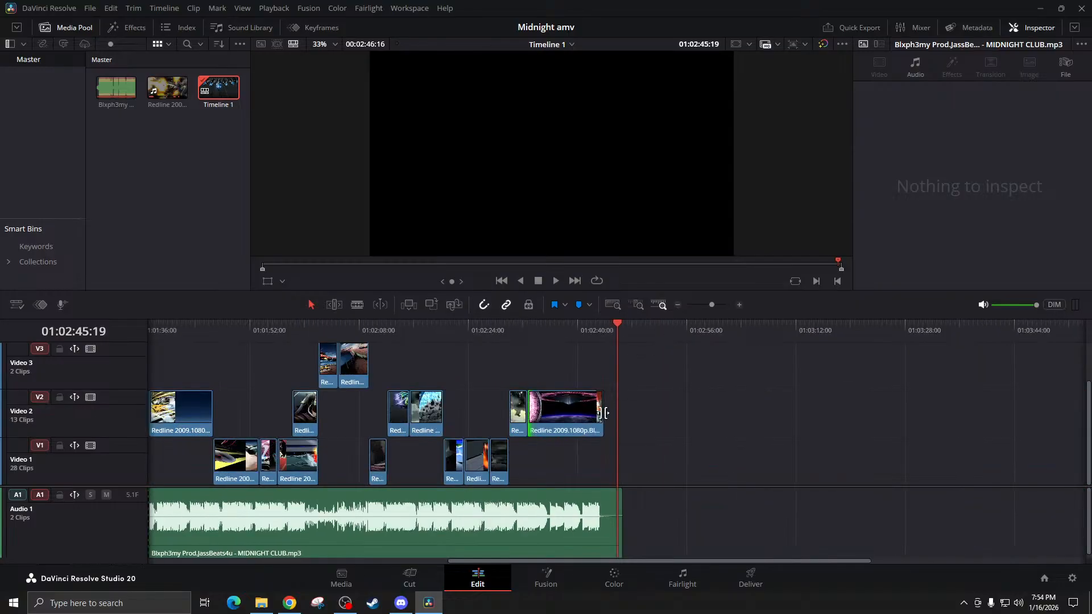
scroll(602, 416, "up", 8)
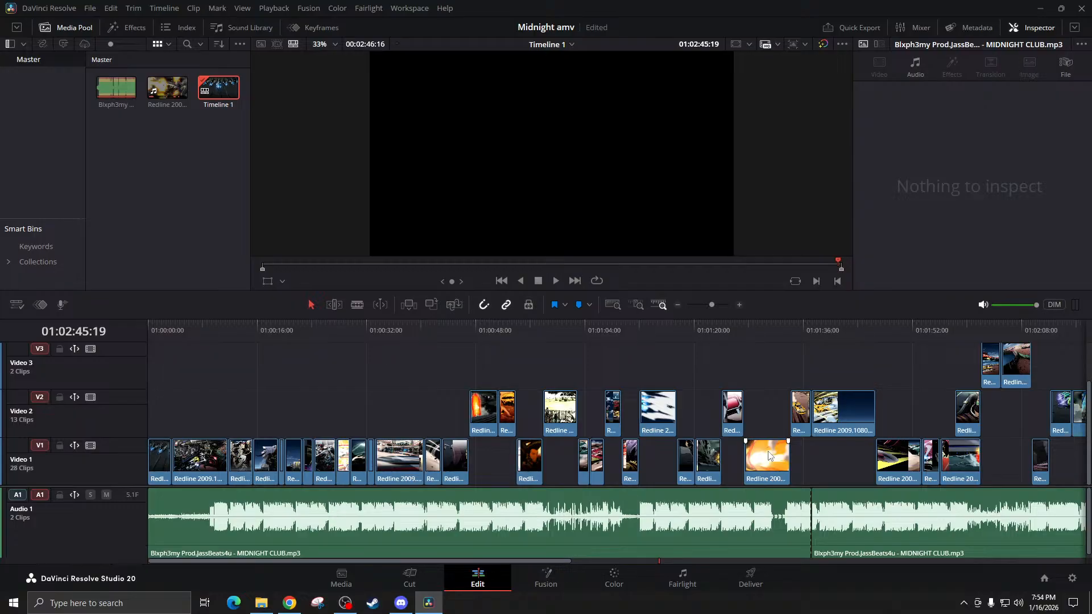
left_click(1015, 337)
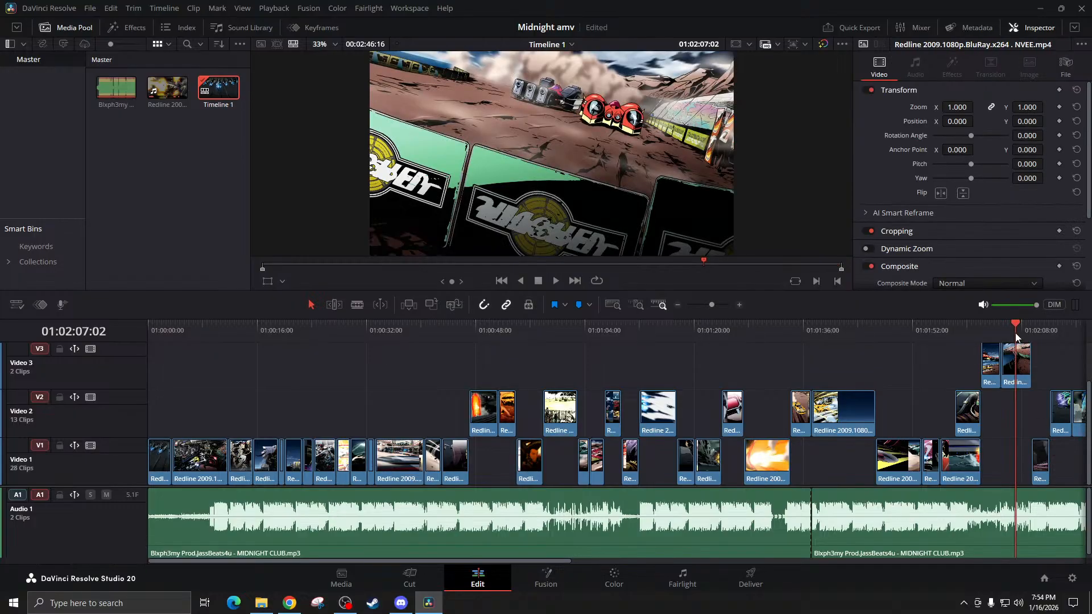
key("space")
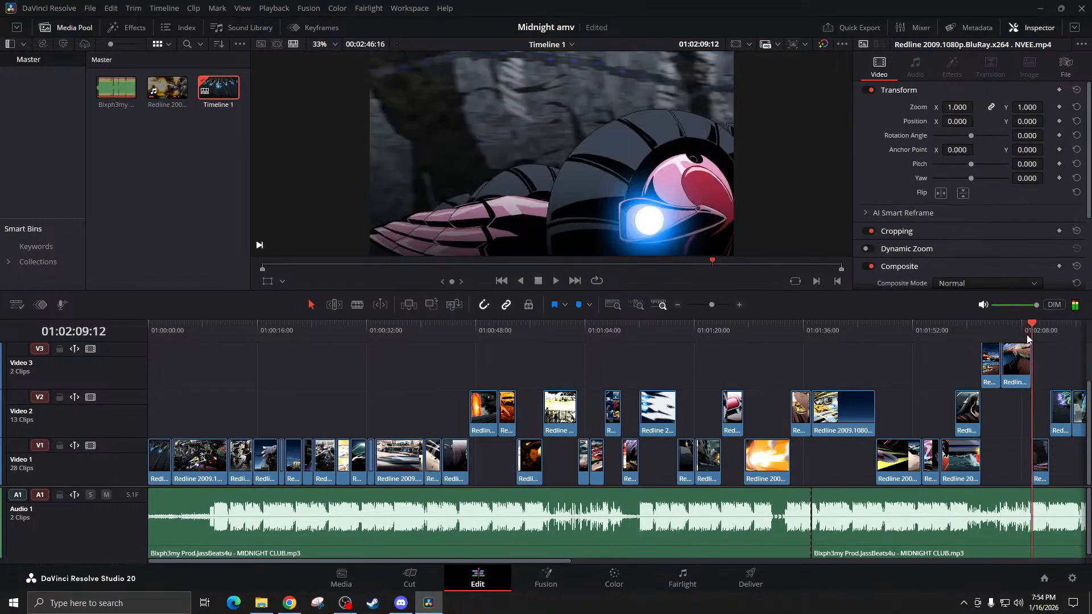
left_click(738, 306)
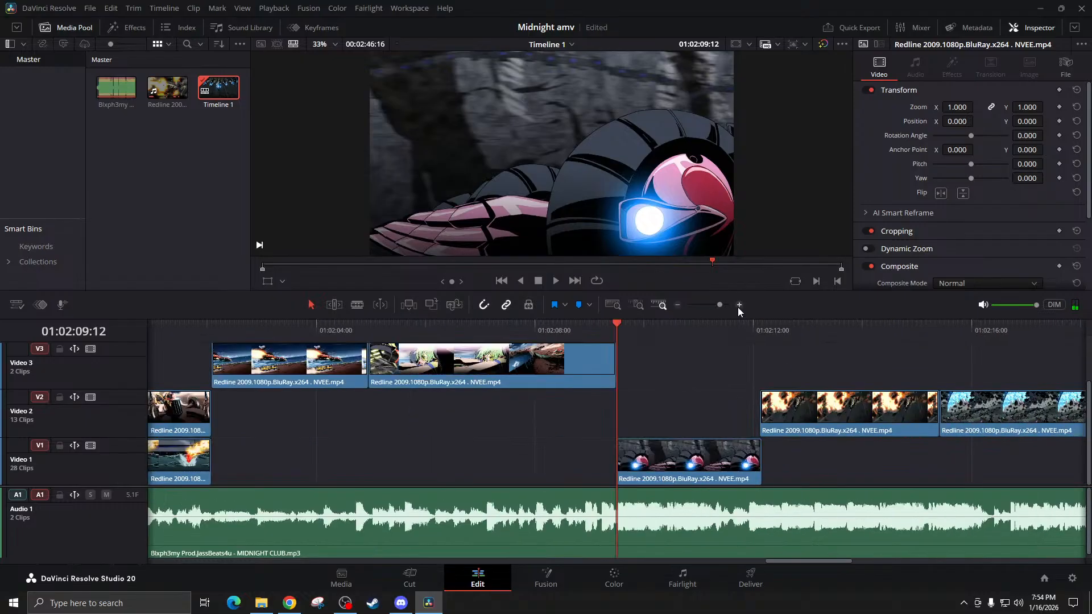
left_click(676, 305)
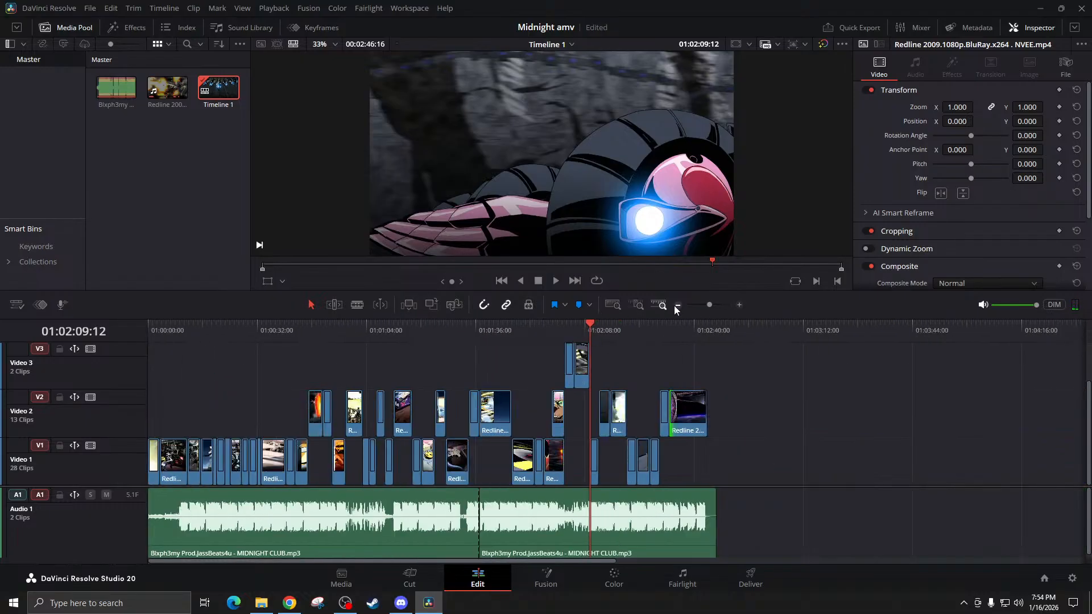
Enlarge the viewer and play the edit from 01:00:00:00 to about 01:00:30
mouse_move(155, 329)
left_mouse_down()
mouse_move(166, 329)
mouse_move(134, 328)
left_mouse_up()
left_click(739, 305)
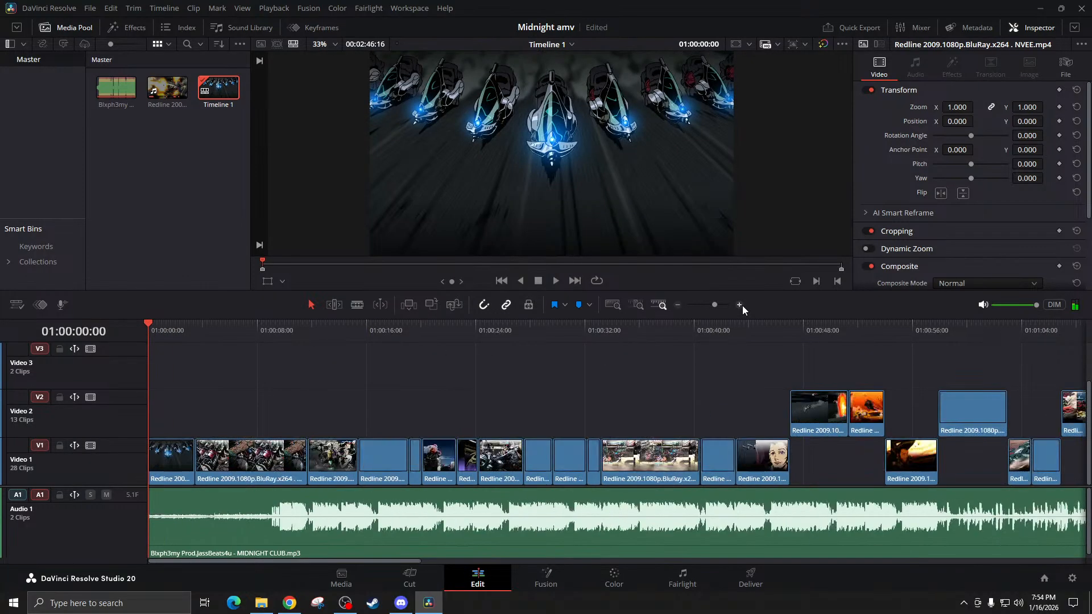
left_click(678, 306)
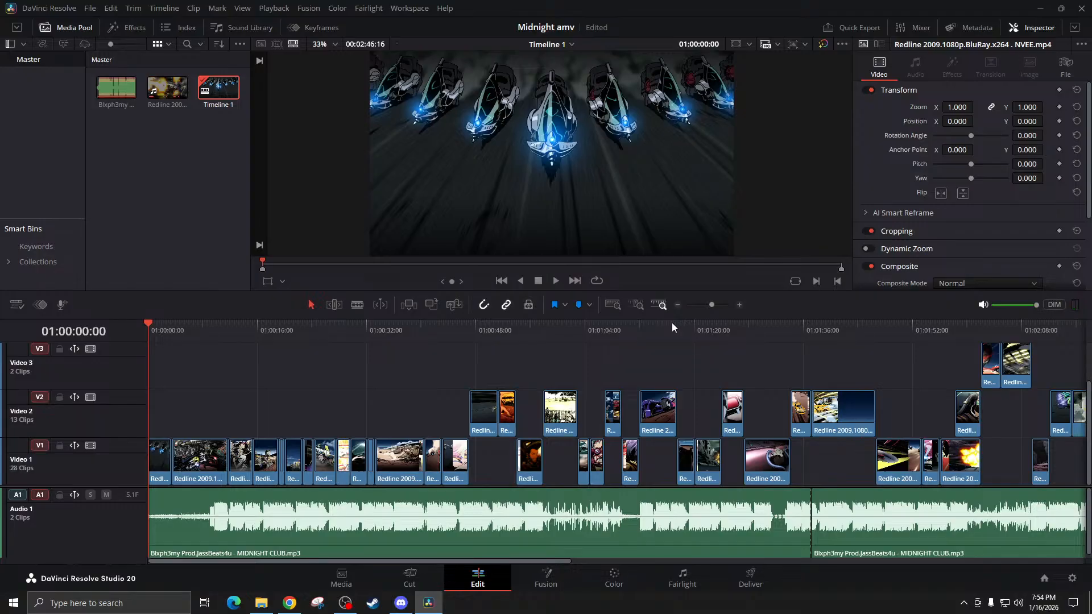
left_click(740, 305)
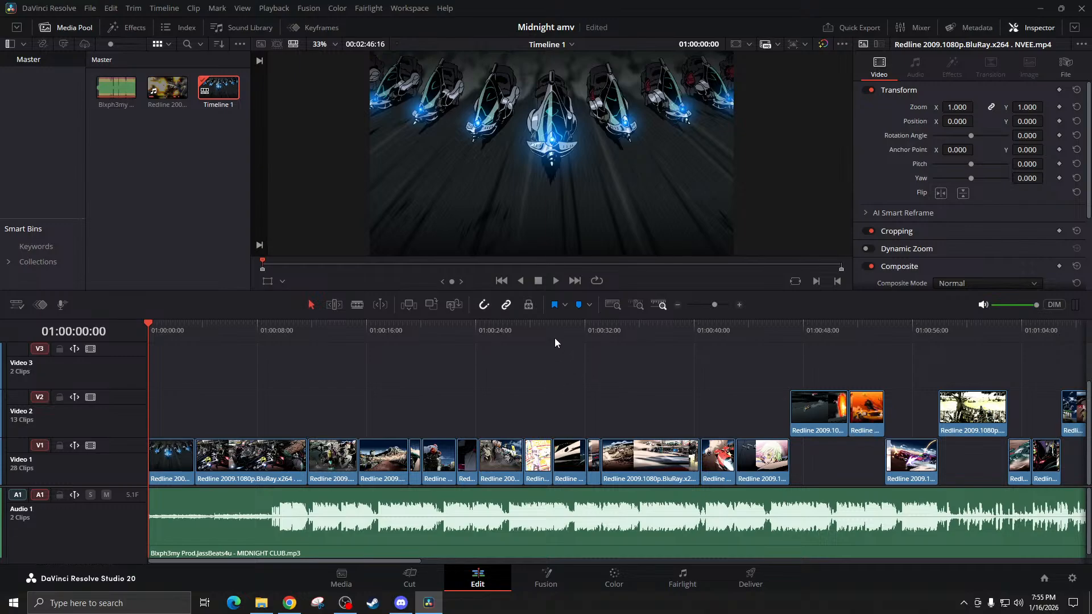
left_click_drag(554, 294, 534, 543)
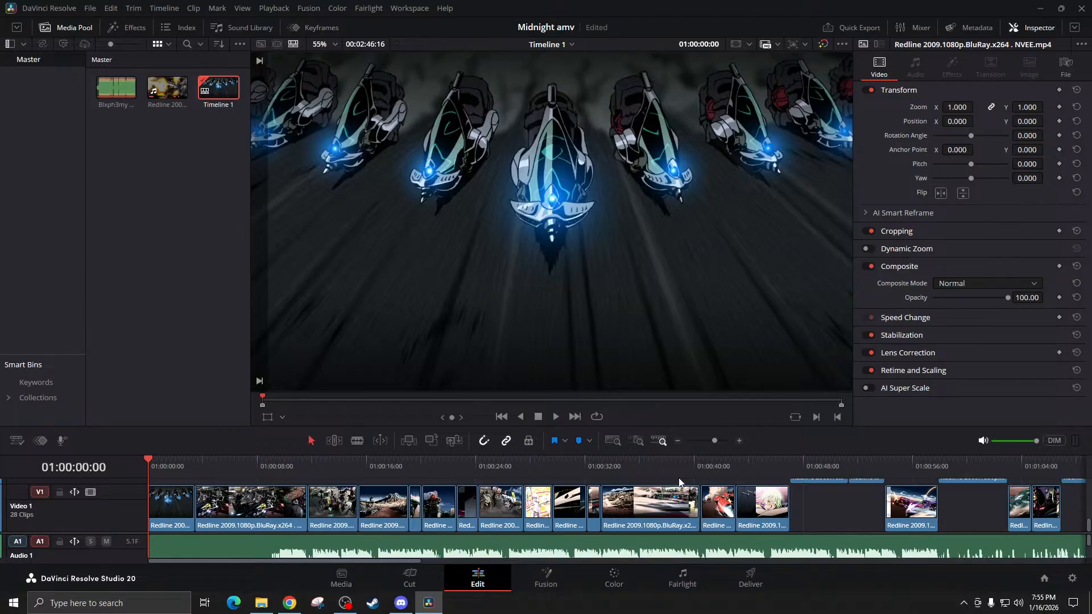
key("space")
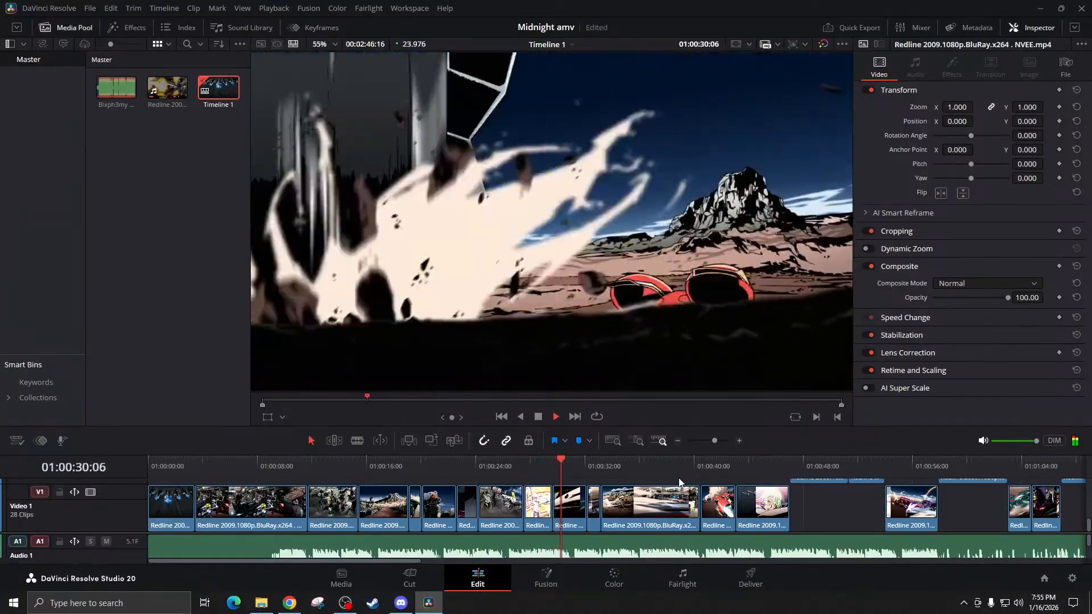
key("space")
Review the timing of the Video 1 crowd clip by playing it repeatedly from about 01:00:24:05
left_click(492, 468)
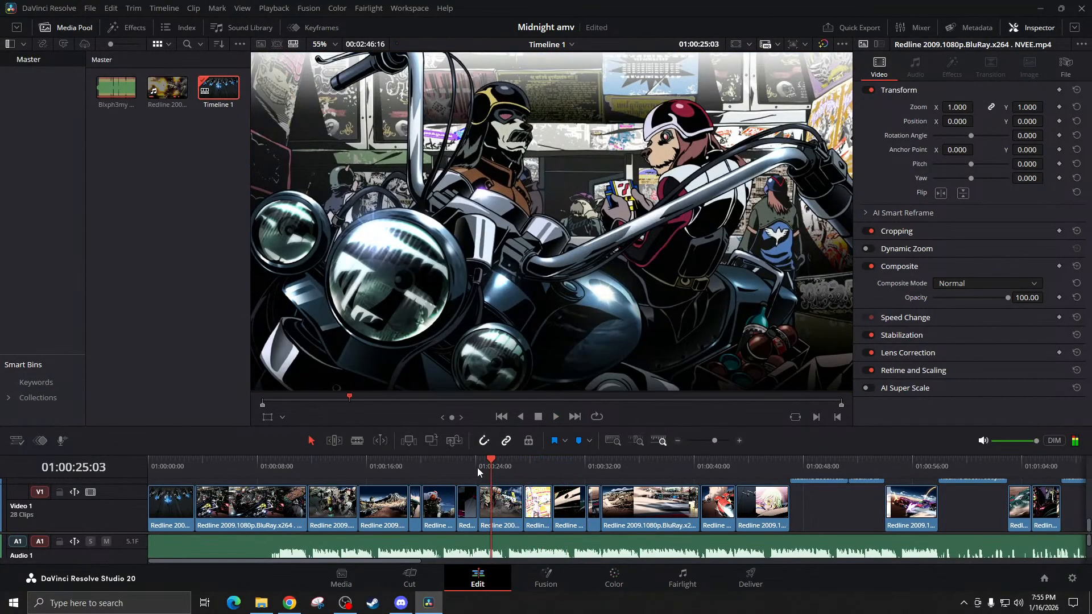
left_click(478, 467)
left_click(737, 441)
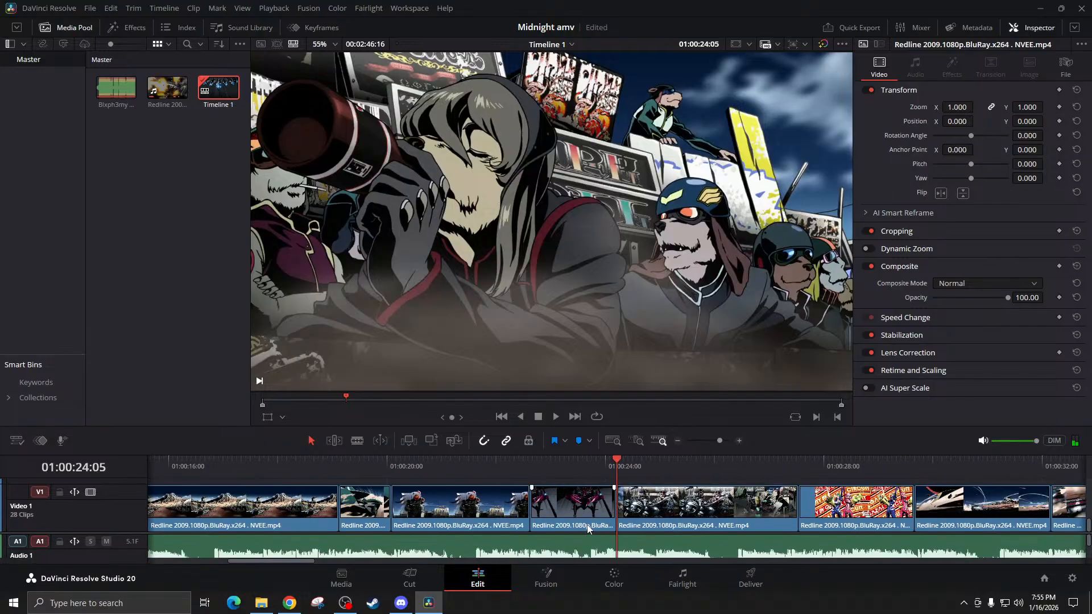
key("space")
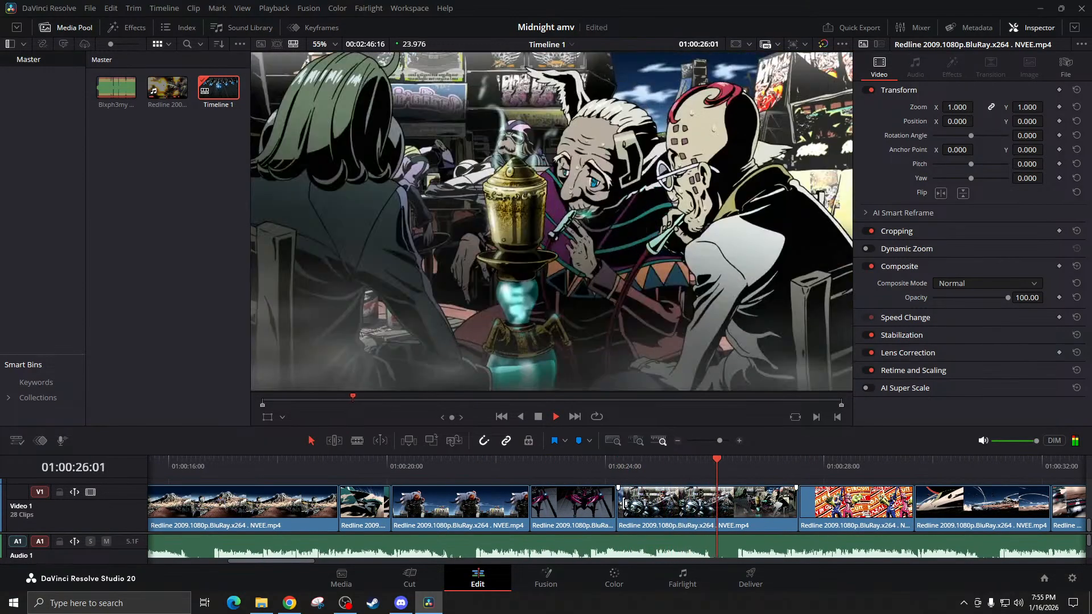
key("space")
left_click(619, 469)
key("space")
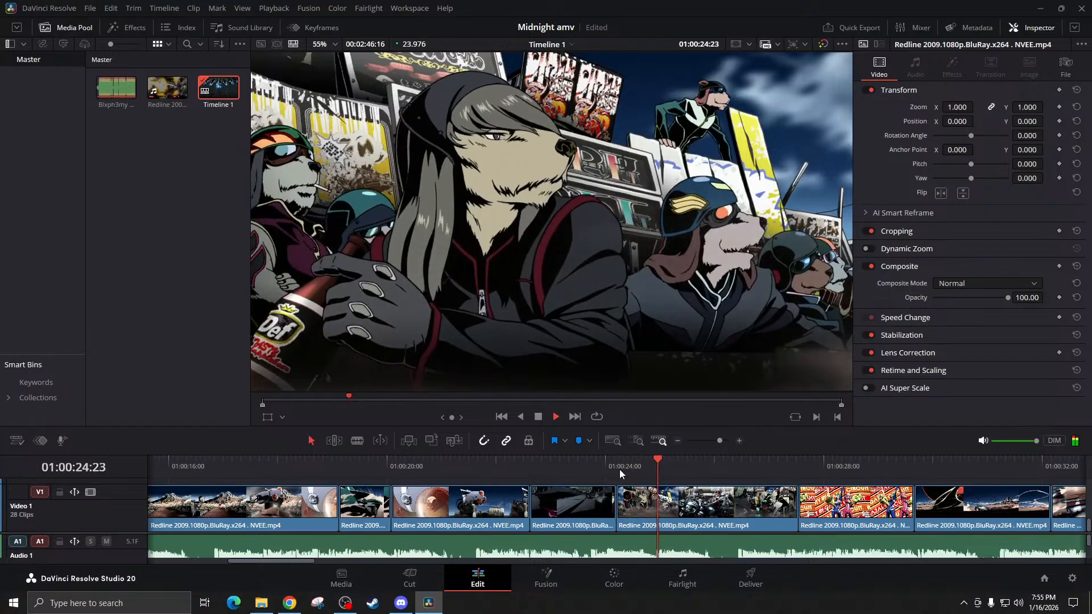
key("space")
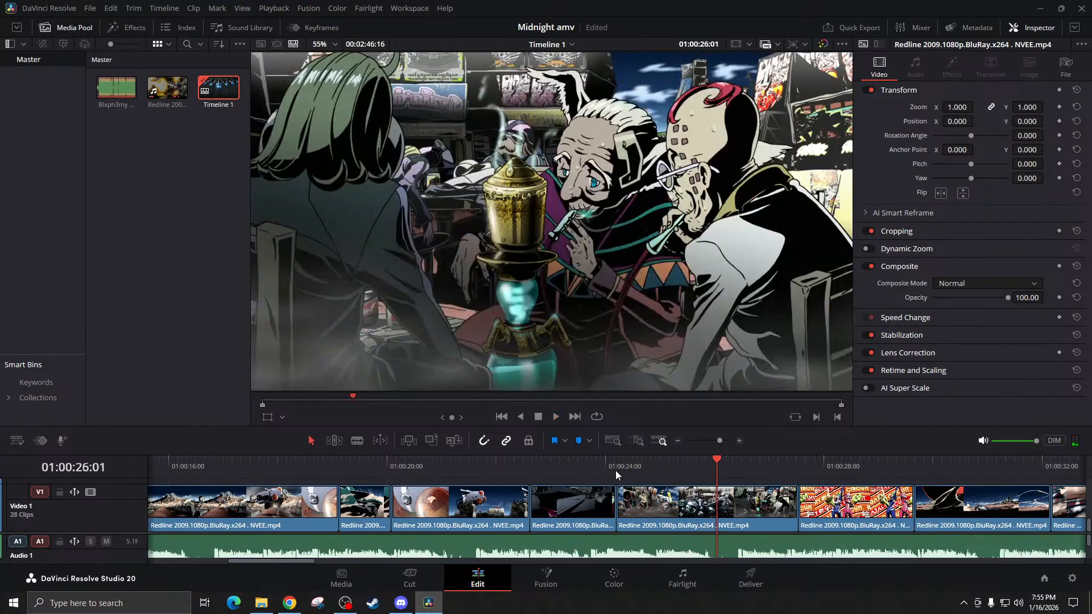
left_click(614, 469)
key("space")
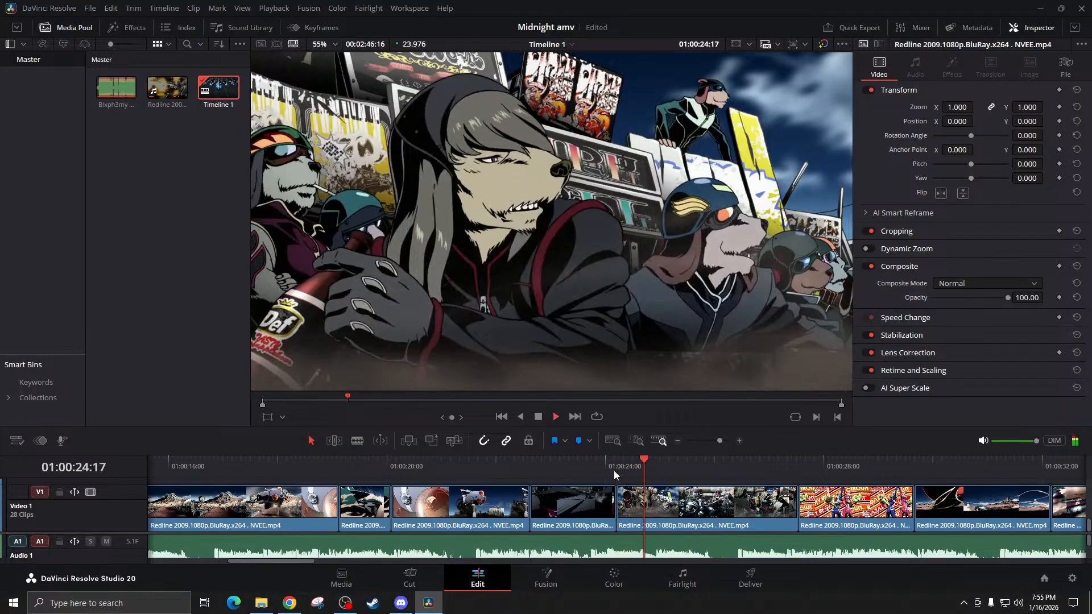
key("space")
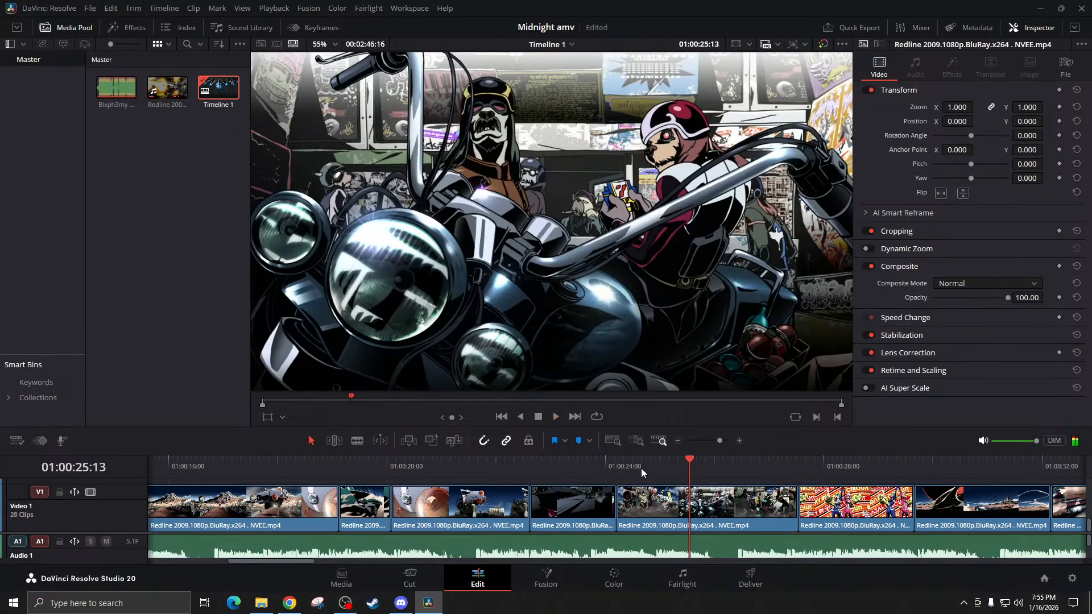
Play the edit from 01:00:23:11 through to the end of the timeline at 01:02:46:16
left_click(576, 466)
left_click(678, 440)
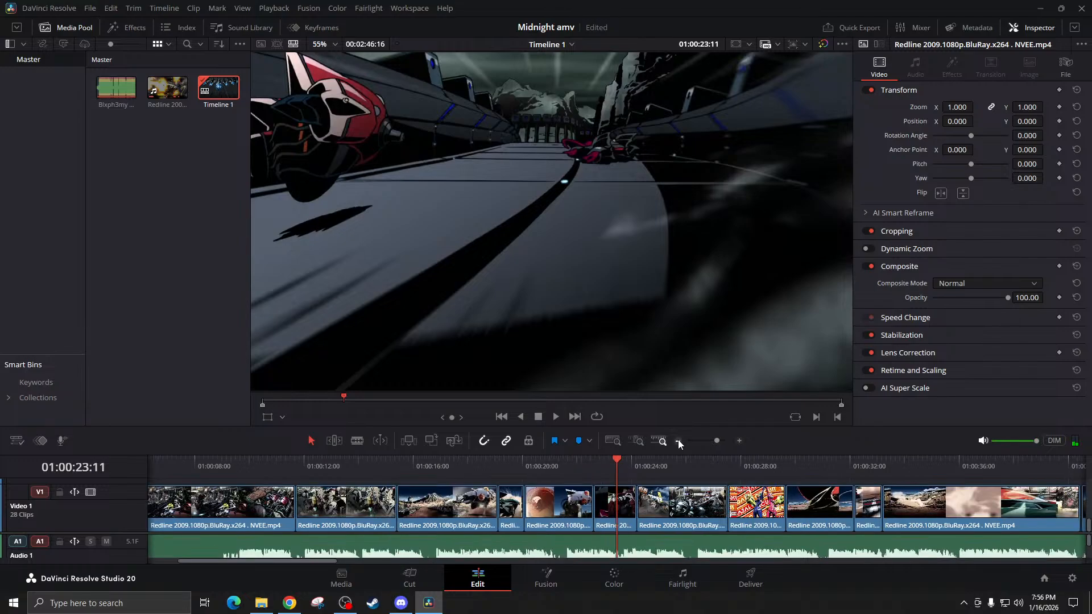
left_click(677, 440)
key("space")
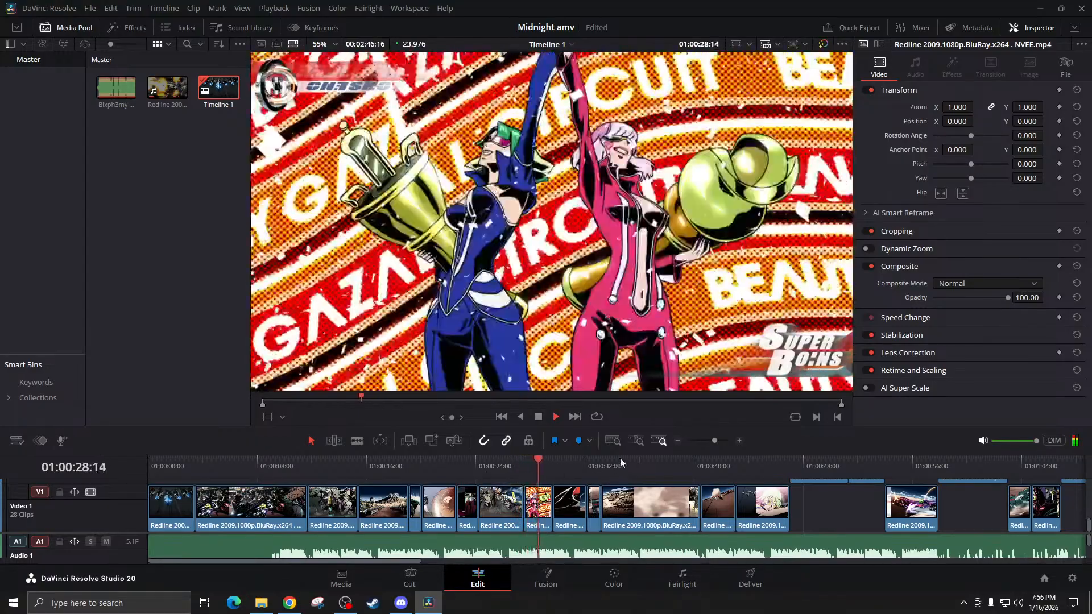
left_click(677, 441)
left_click(677, 441)
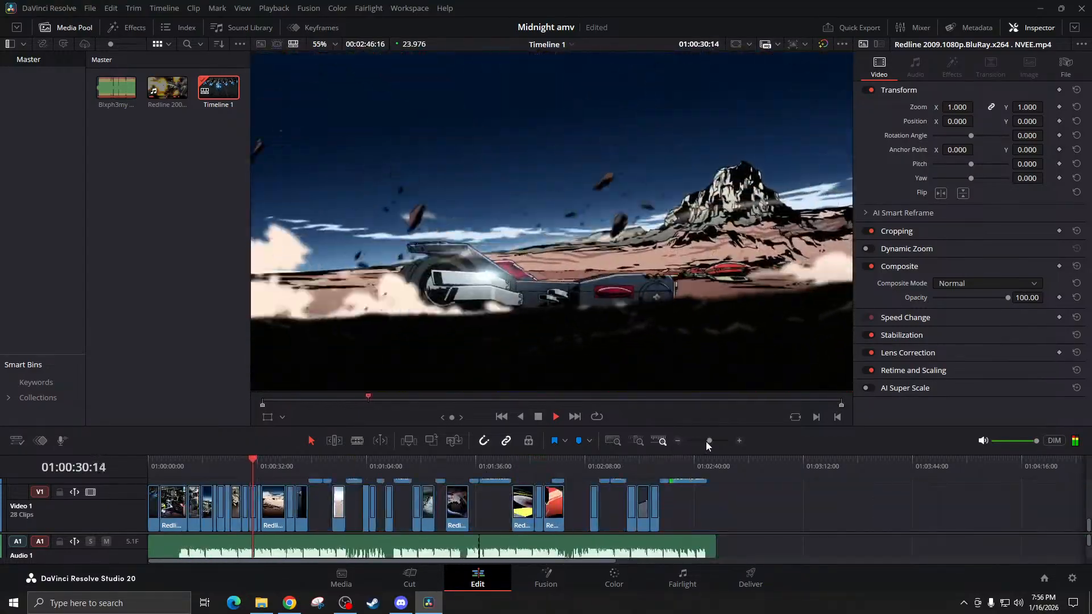
left_click(739, 441)
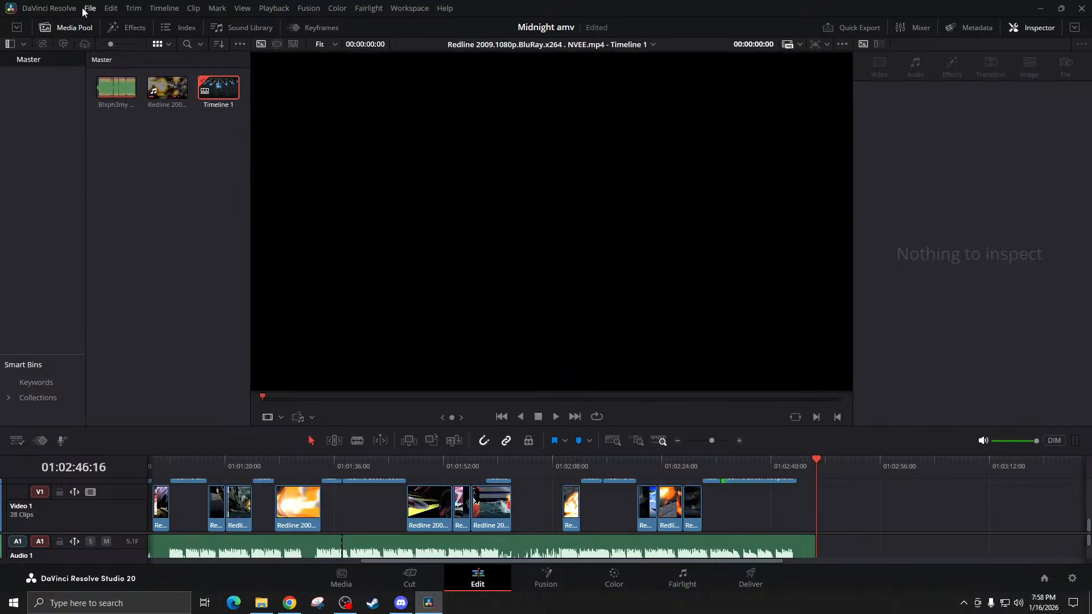
Save the Midnight amv project
left_click(89, 8)
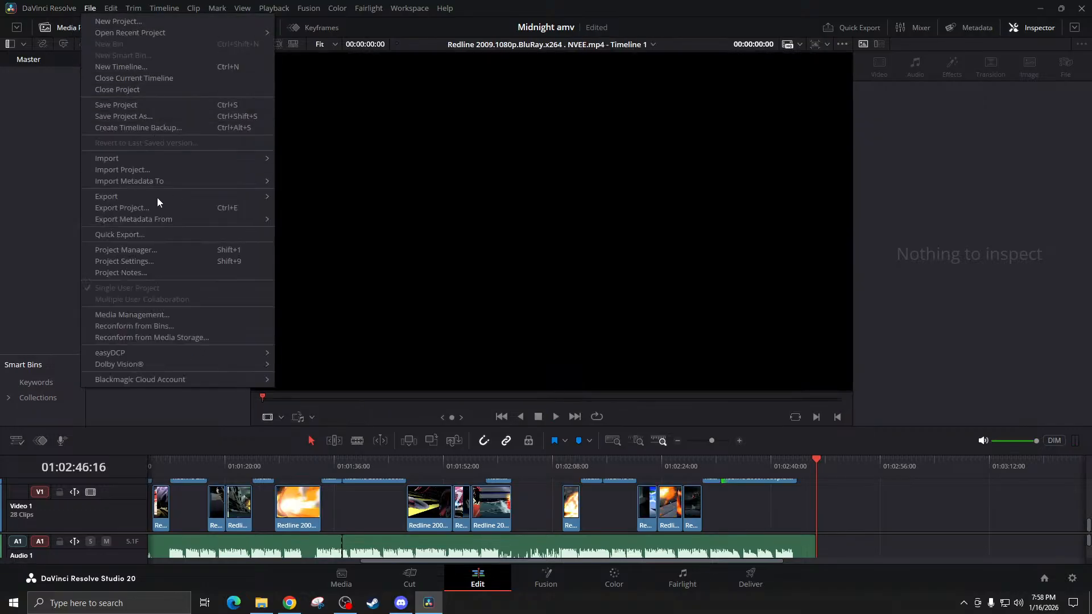
left_click(139, 105)
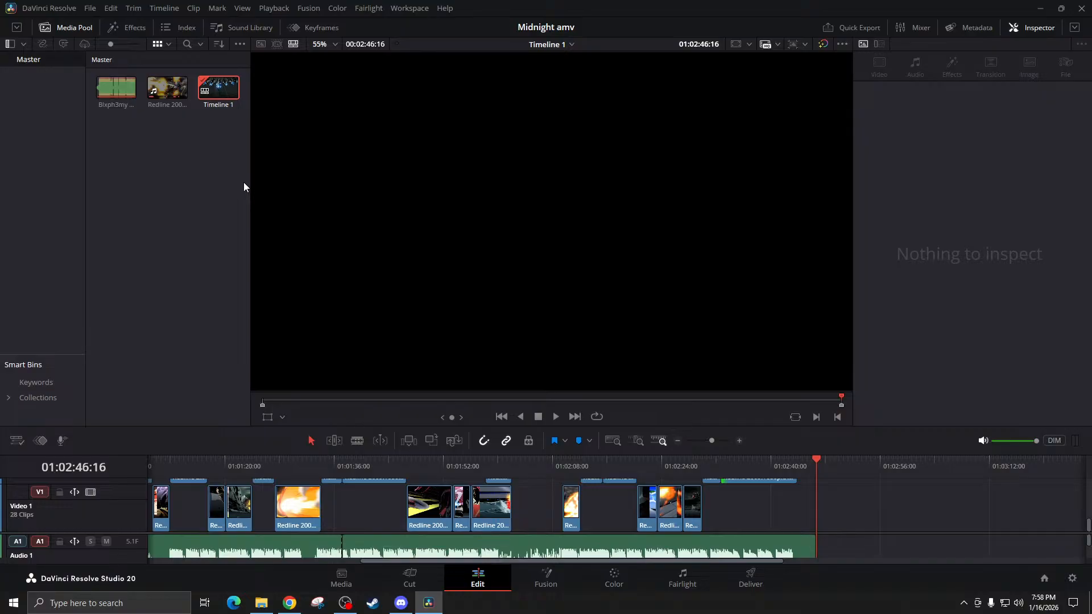
Return to the start of the timeline and play the edit from 01:00:00:00 to 01:00:53:20
scroll(617, 506, "left", 10)
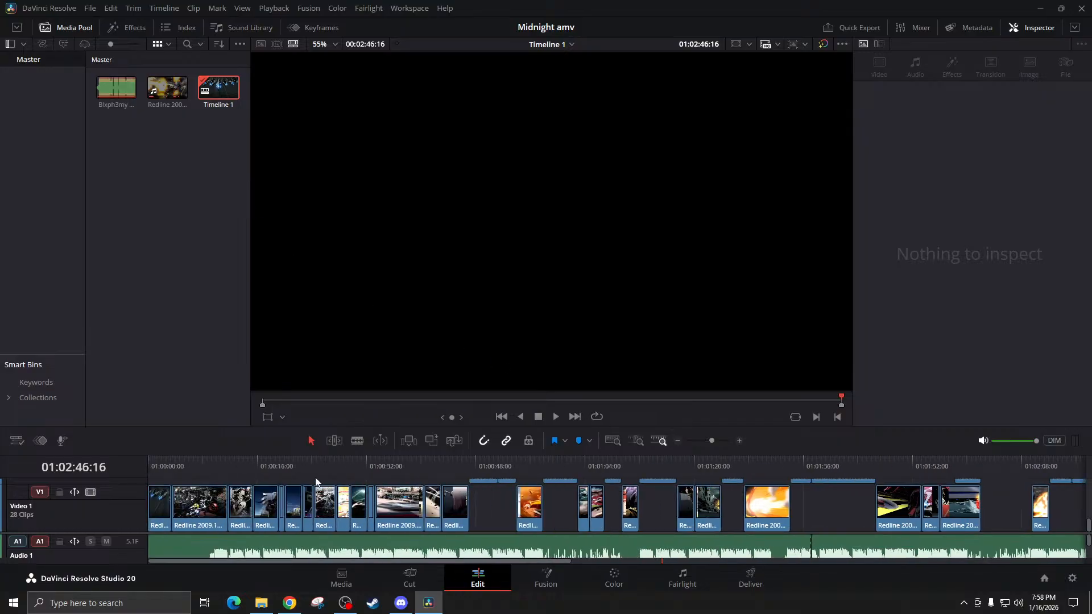
key("Home")
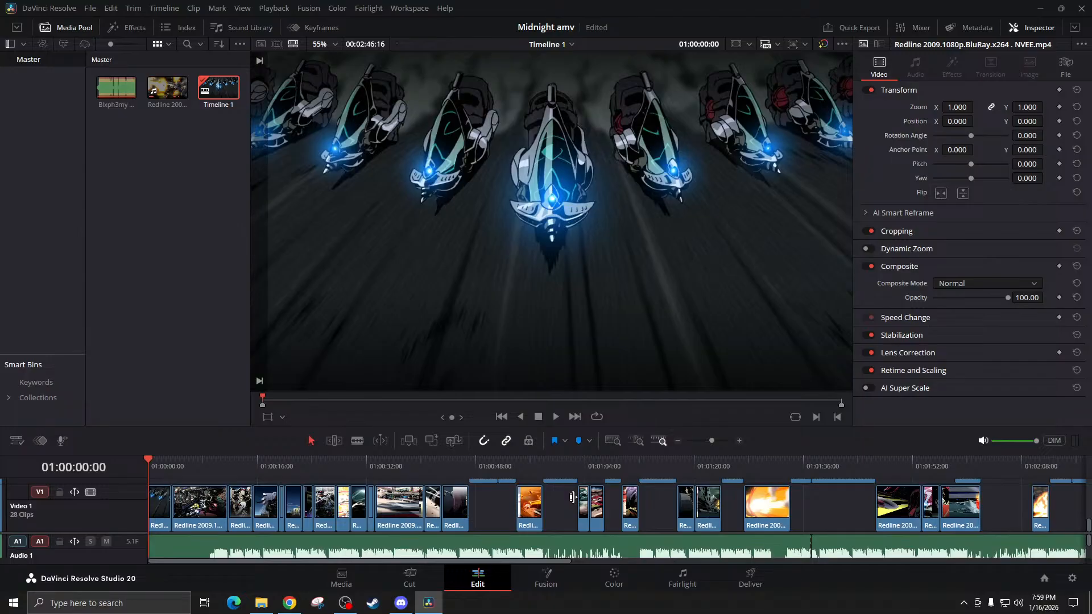
key("space")
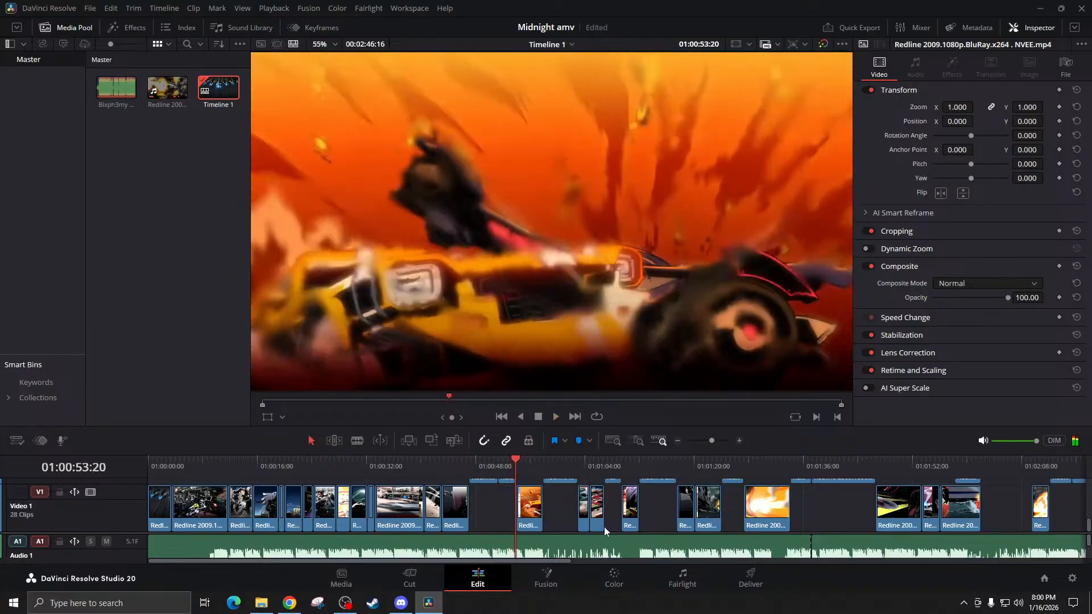
Review the Video 1 cuts between 01:00:19:03 and 01:00:46:15 by replaying them from several points
left_click(339, 466)
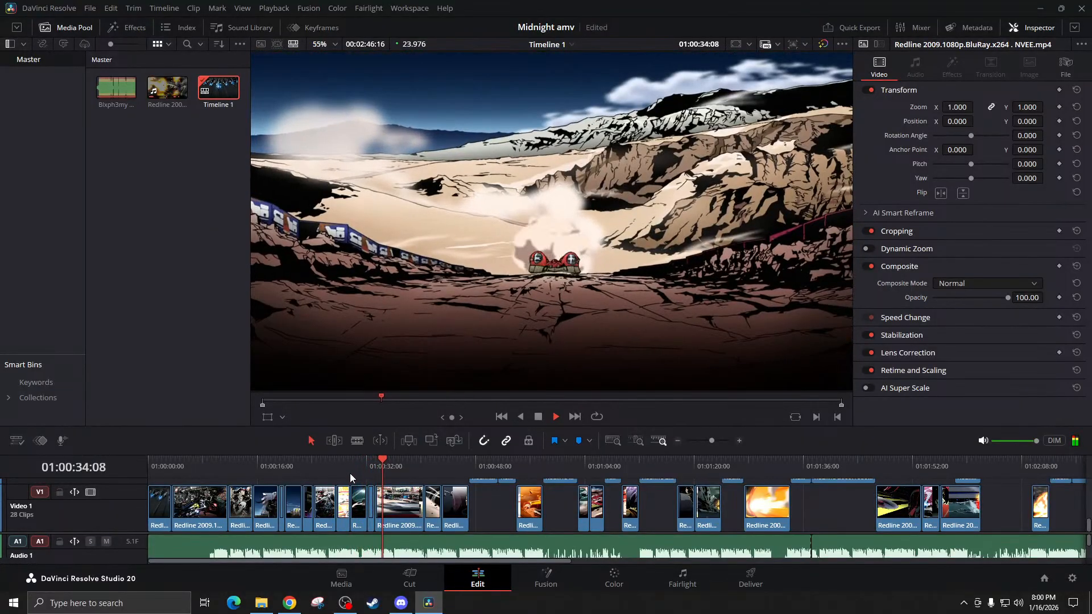
key("space")
left_click(279, 468)
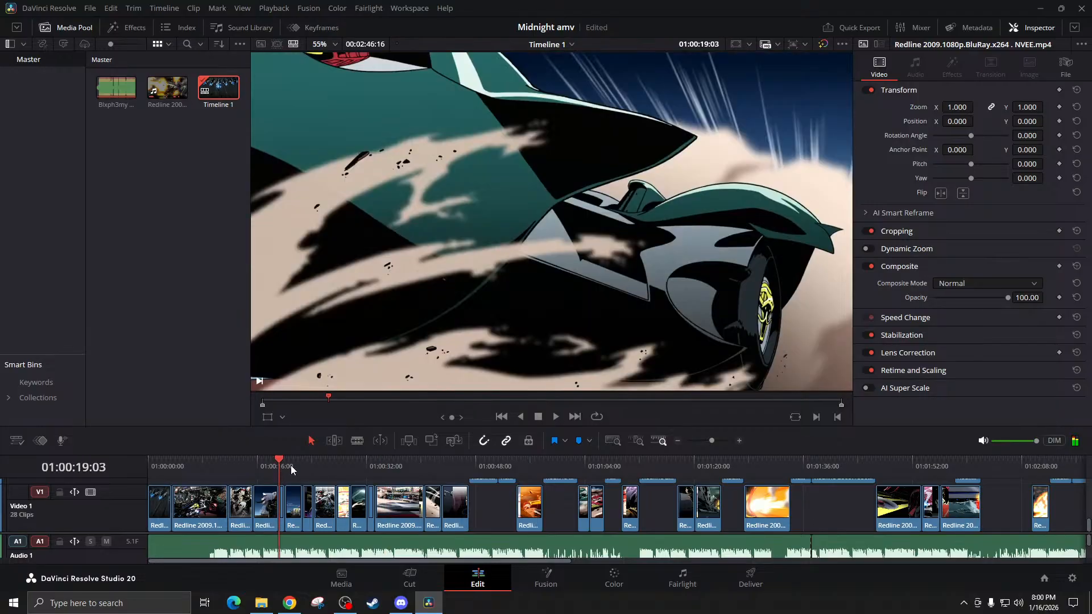
left_click(739, 441)
left_click(739, 441)
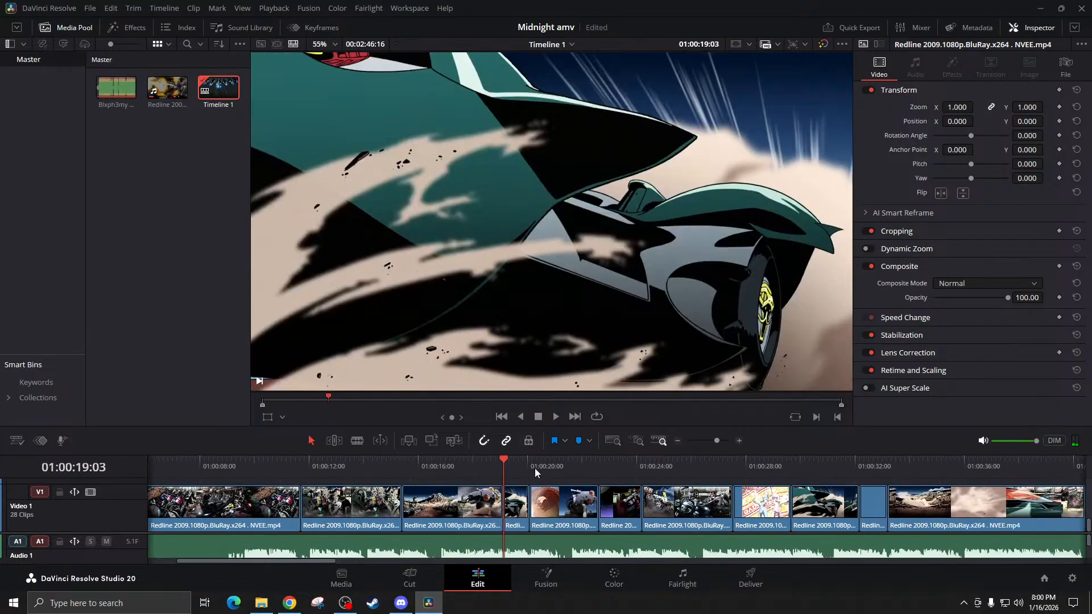
key("space")
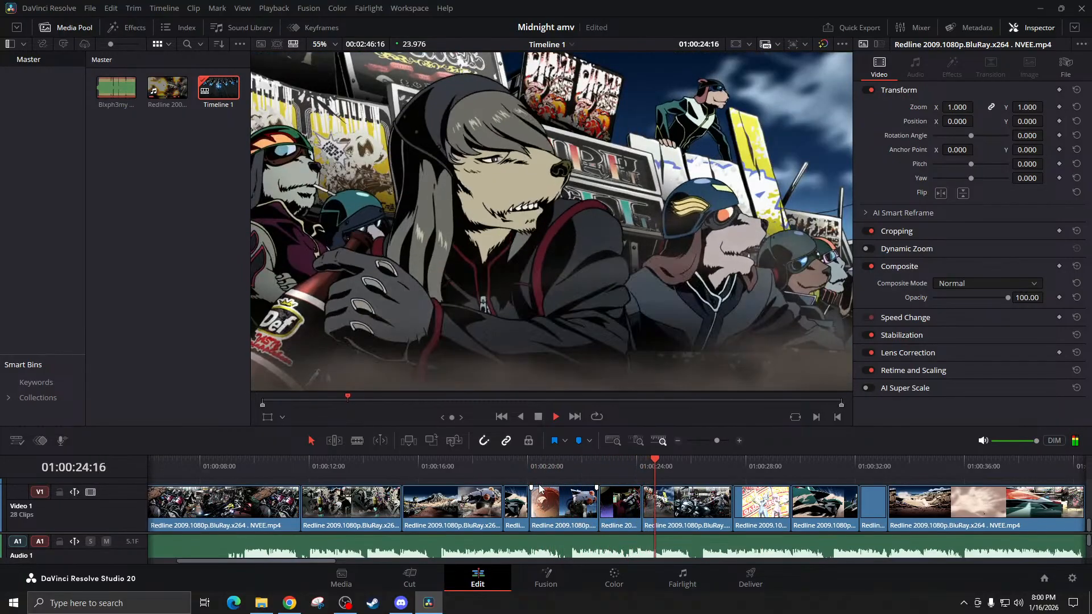
left_click(413, 465)
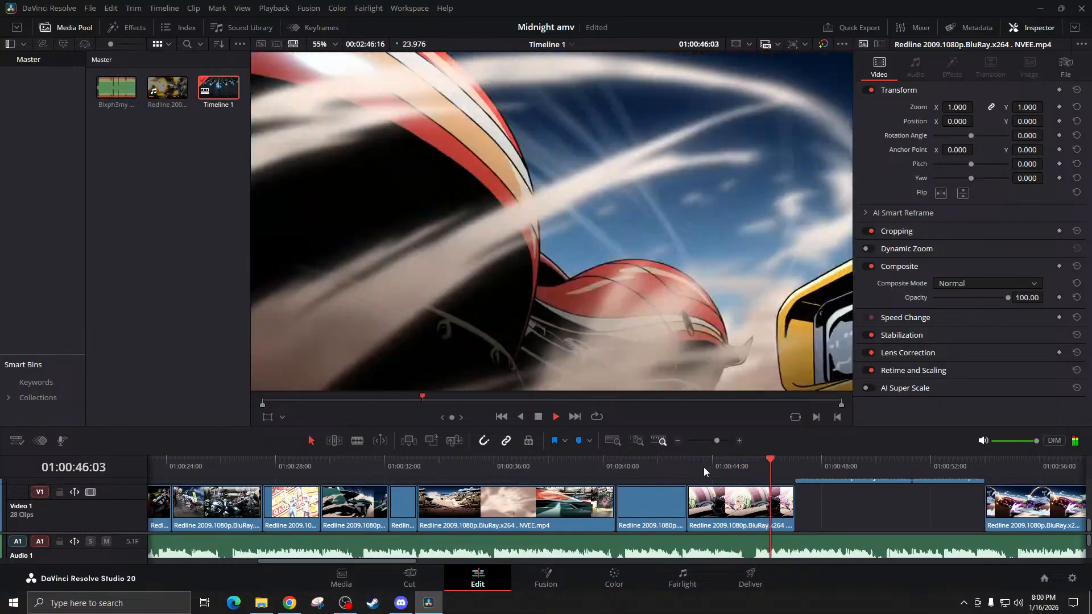
key("space")
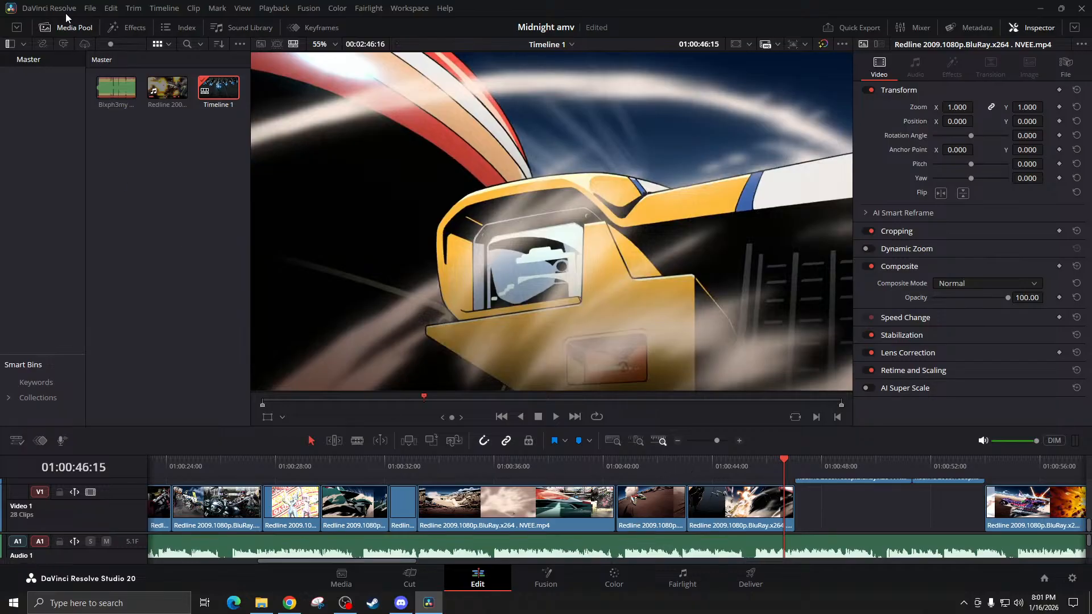
Save the Midnight amv project again with the playhead at 01:00:46:15
left_click(83, 9)
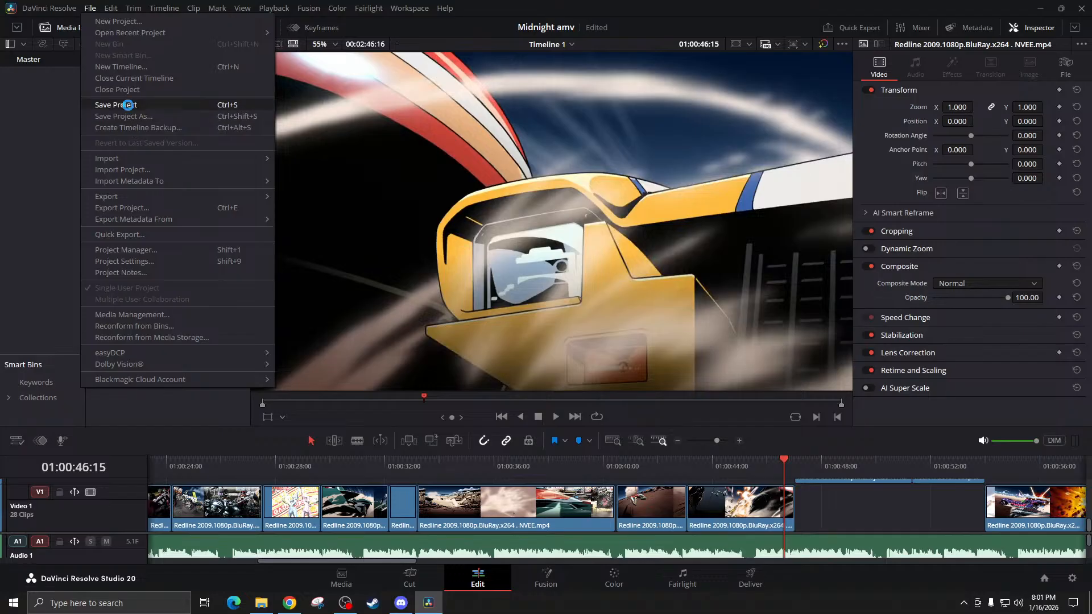
left_click(123, 105)
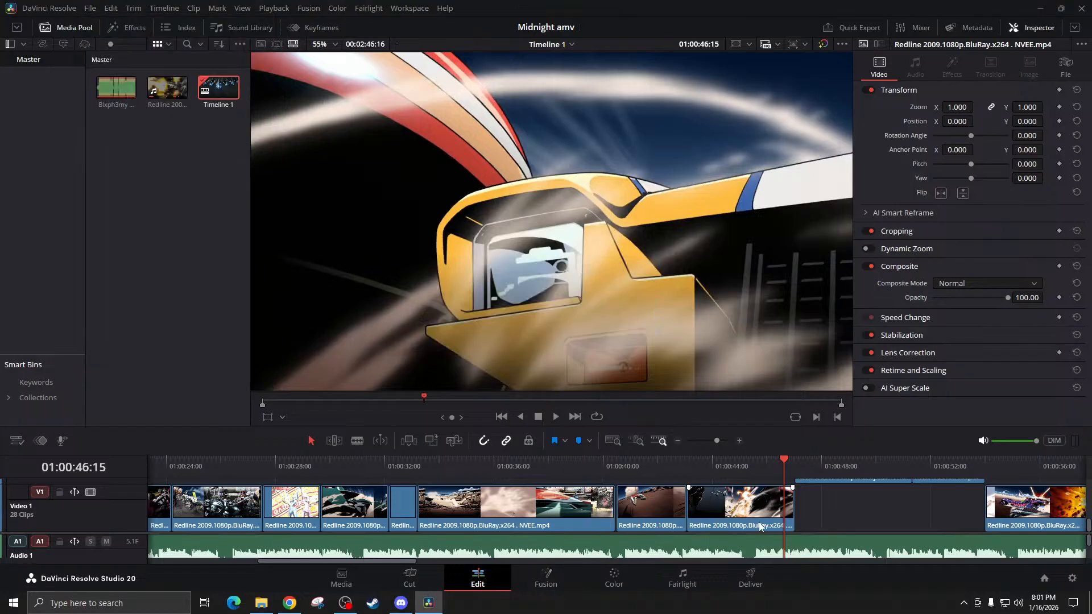